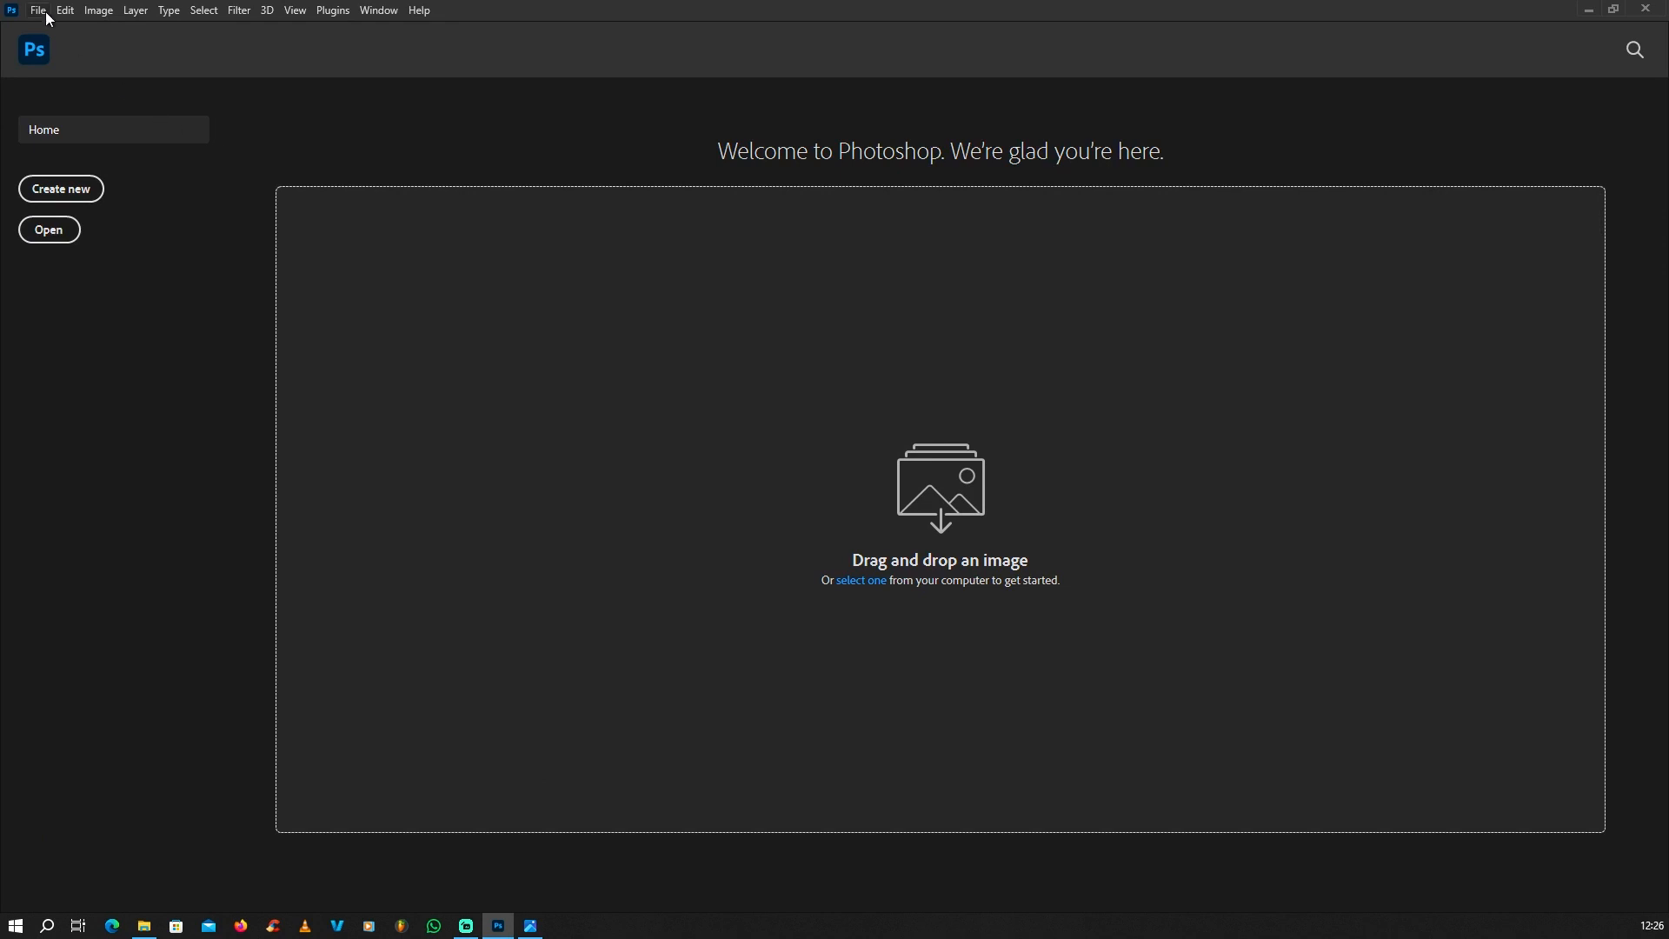
# Step: Create a new RGB document 31.5 inches wide and 79 inches high at 150 pixels/inch with a white background
pyautogui.click(45, 12)
pyautogui.click(52, 30)
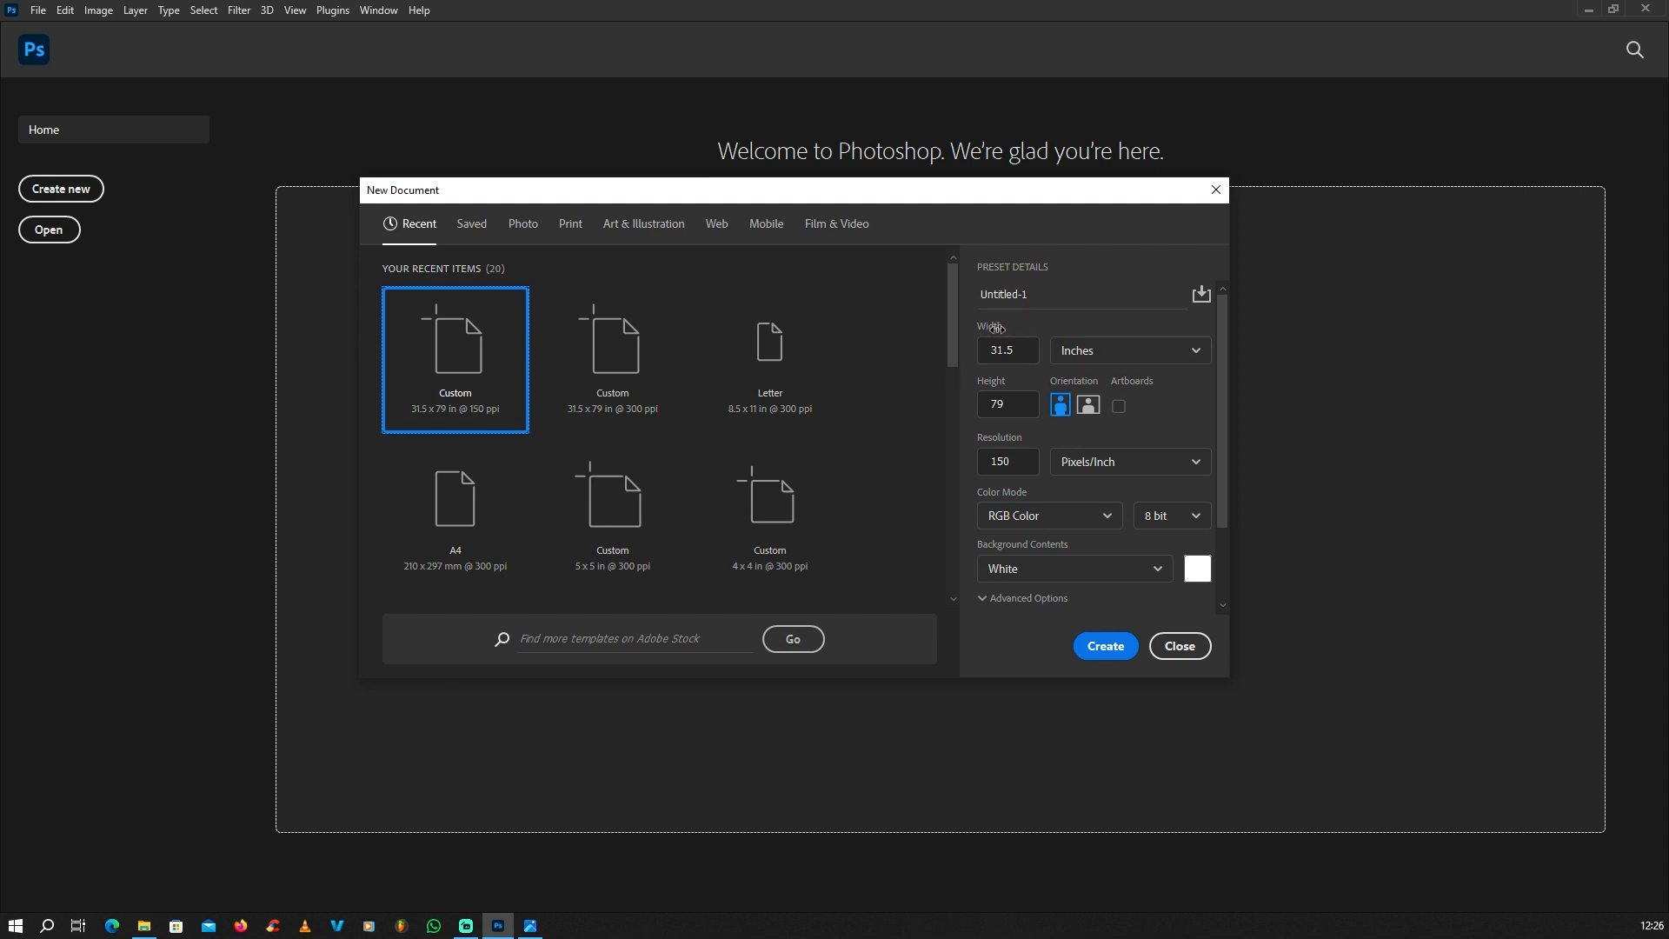
pyautogui.click(1026, 350)
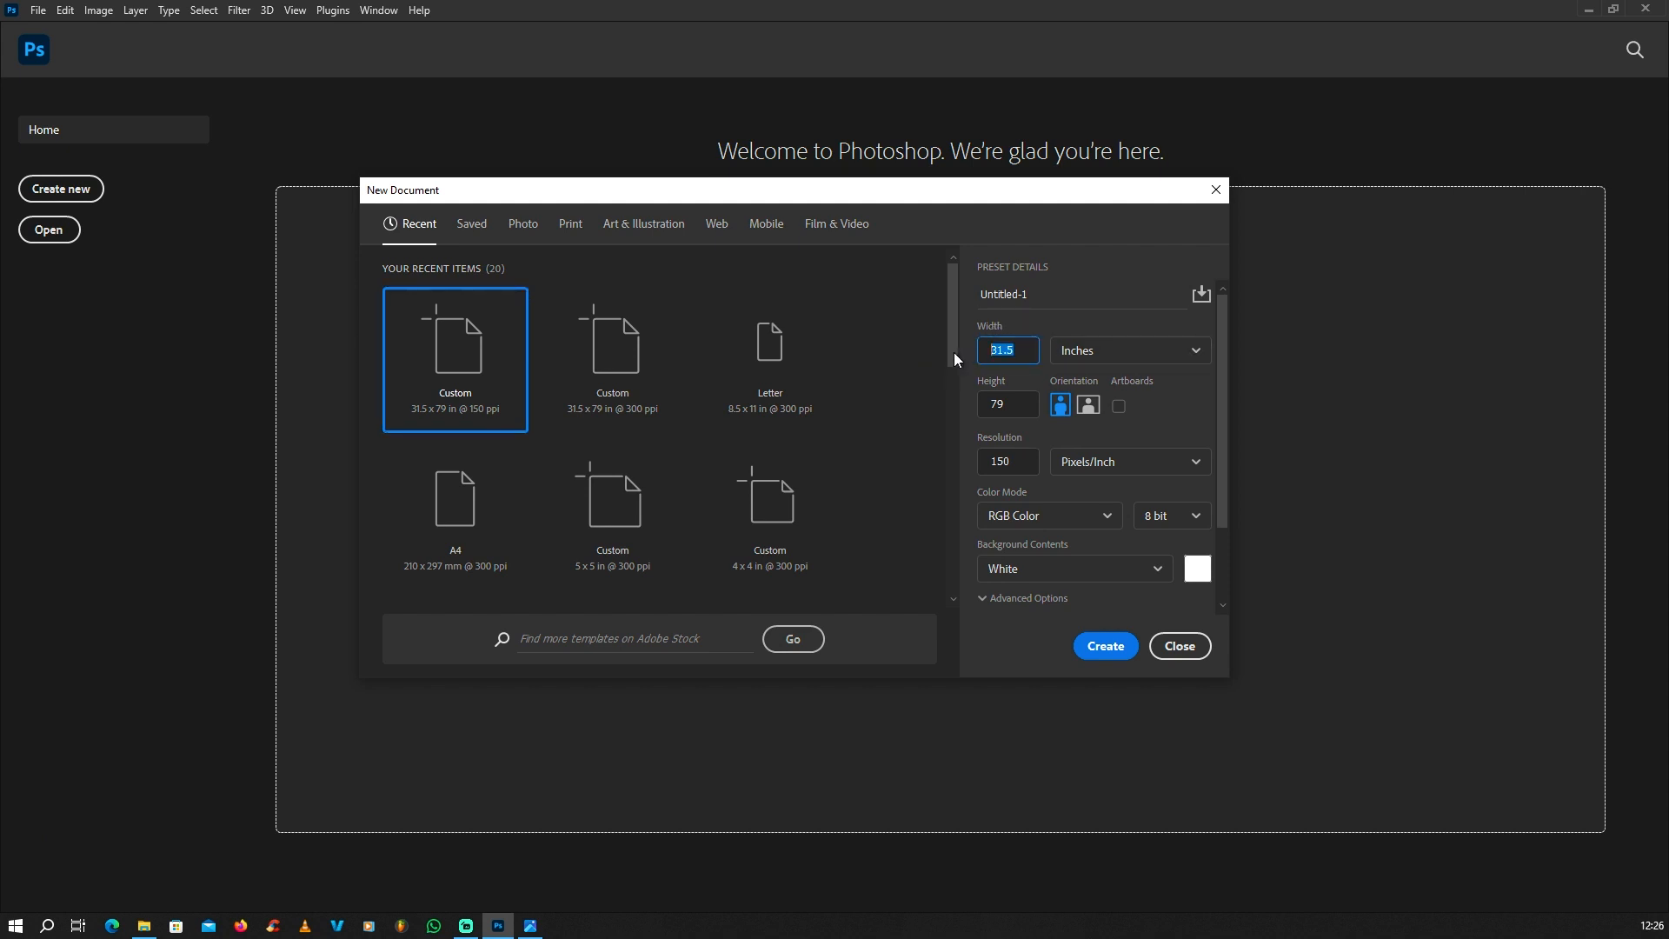
pyautogui.write('31')
pyautogui.click(1005, 407)
pyautogui.click(1114, 352)
pyautogui.click(1087, 423)
pyautogui.click(1015, 457)
pyautogui.write('1')
pyautogui.click(1100, 647)
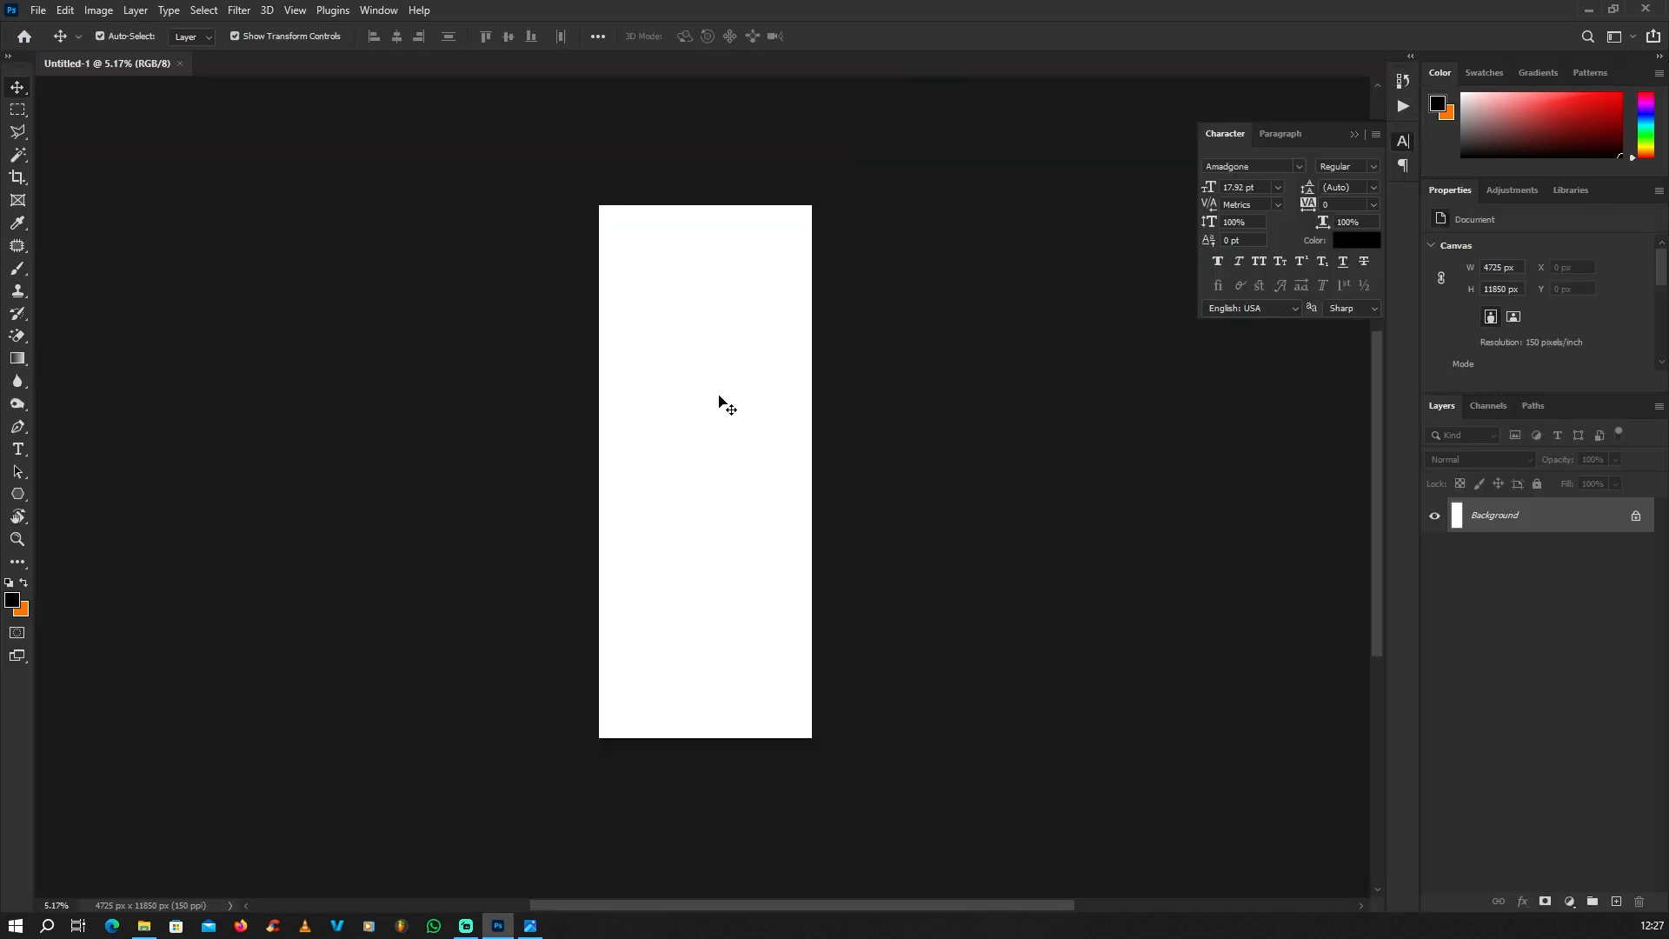
pyautogui.scroll(-1, 728, 408)
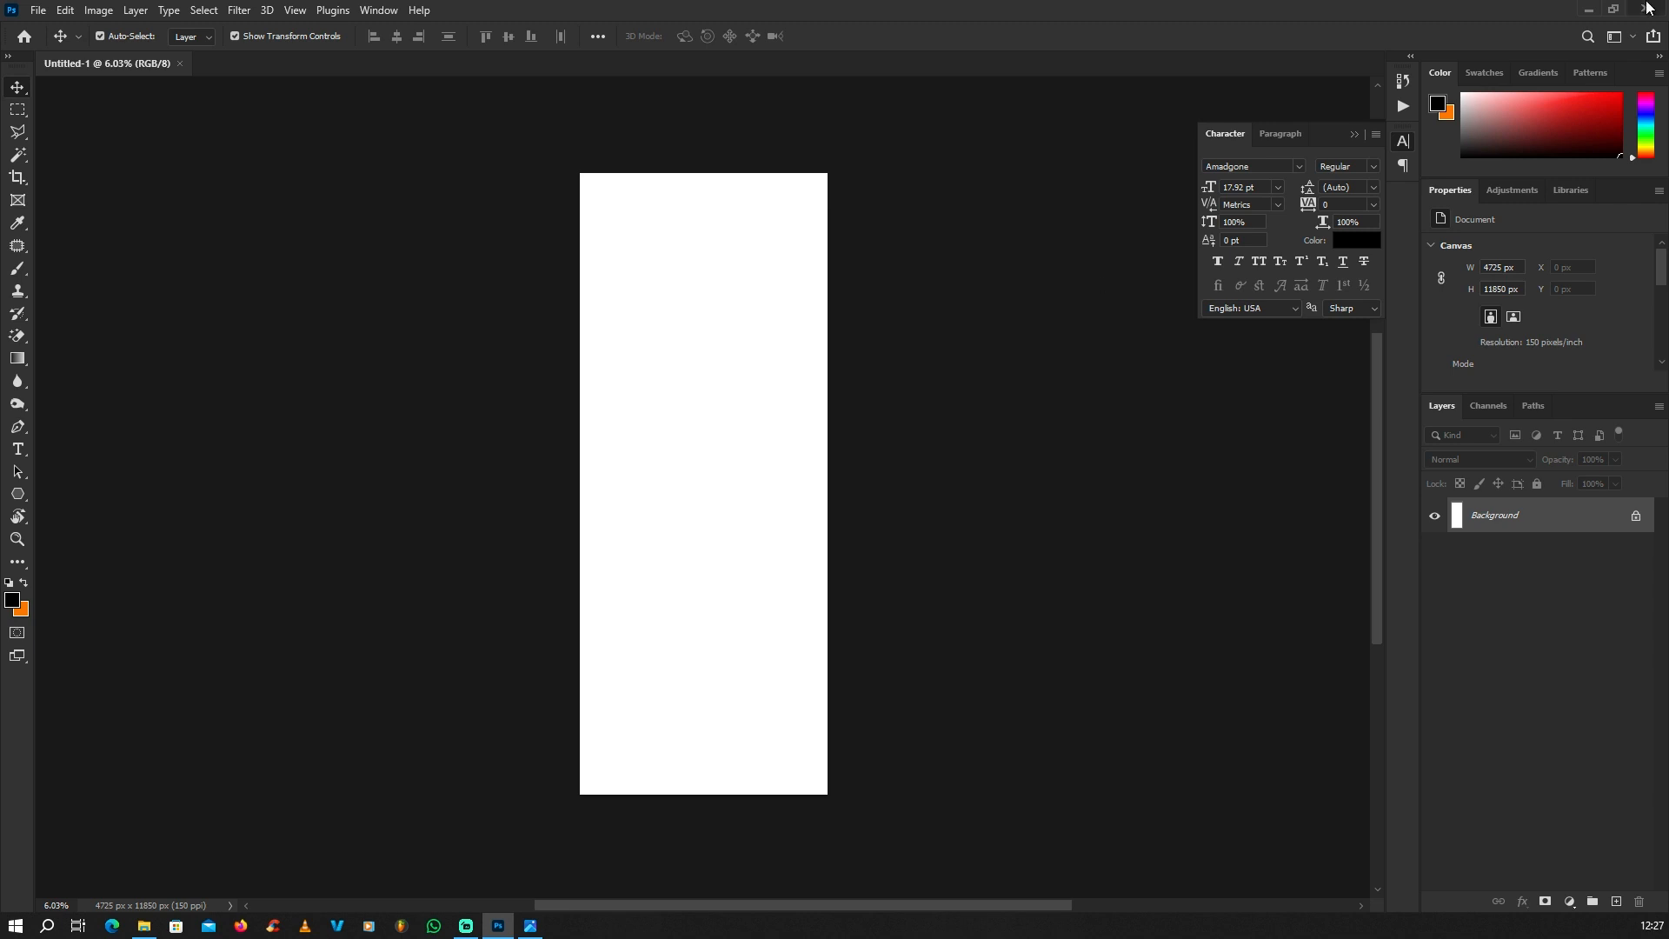
# Step: Open the Tasty Logo image from the desktop as a separate document
pyautogui.click(1588, 8)
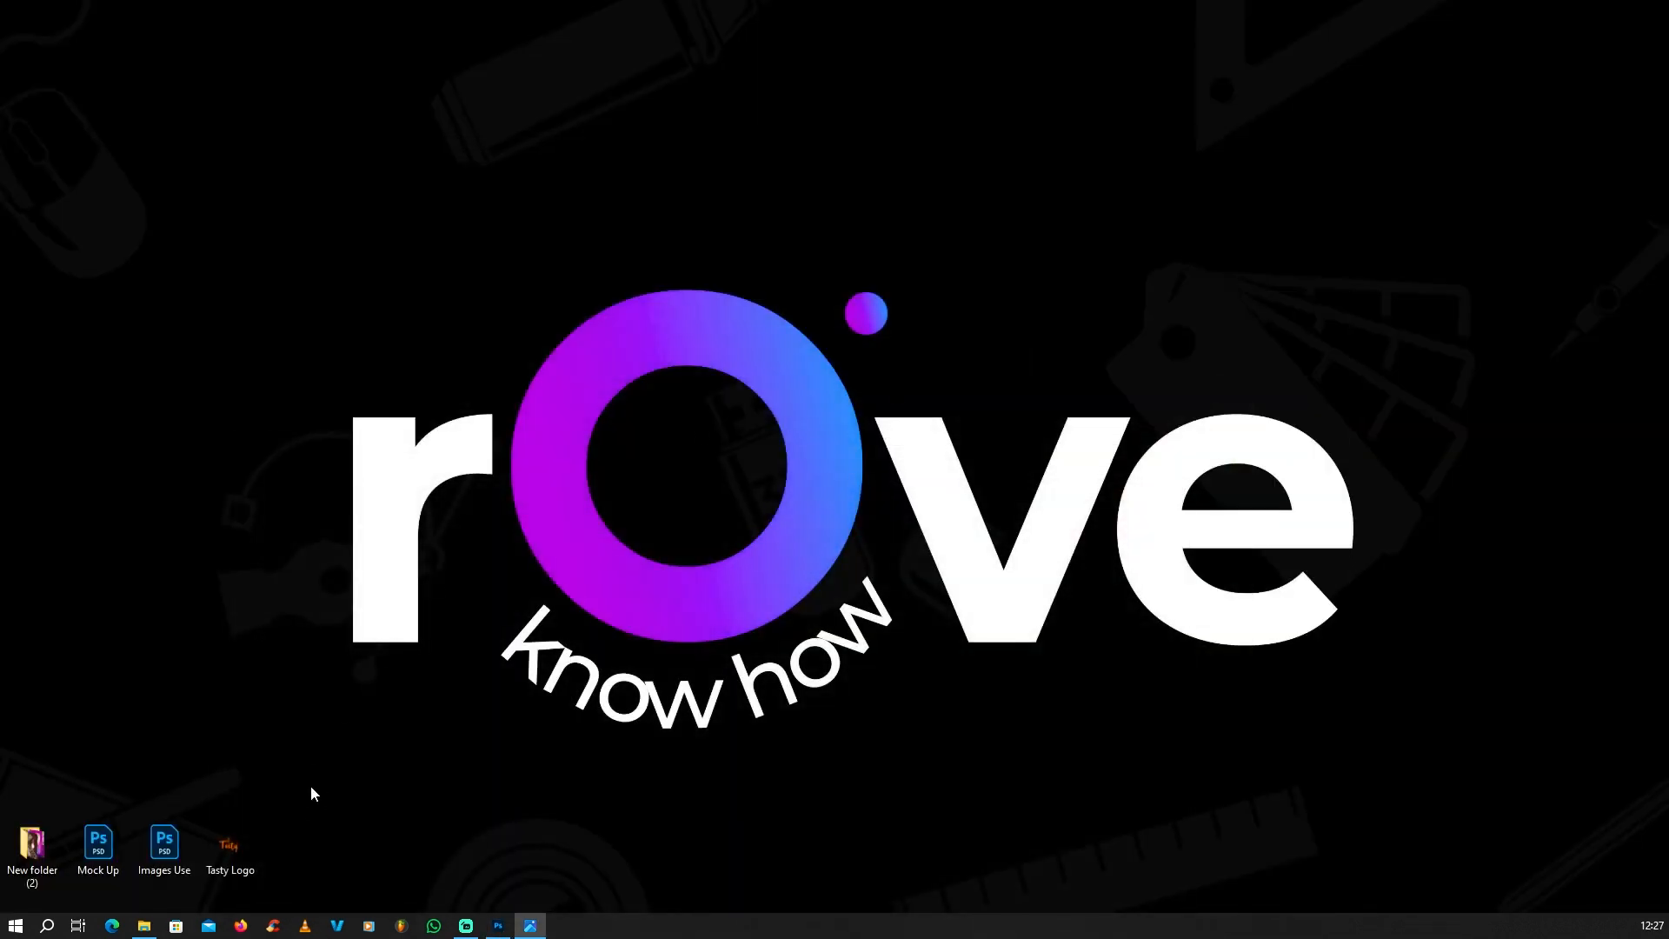
pyautogui.moveTo(233, 851); pyautogui.dragTo(1230, 30)
pyautogui.scroll(1, 659, 420)
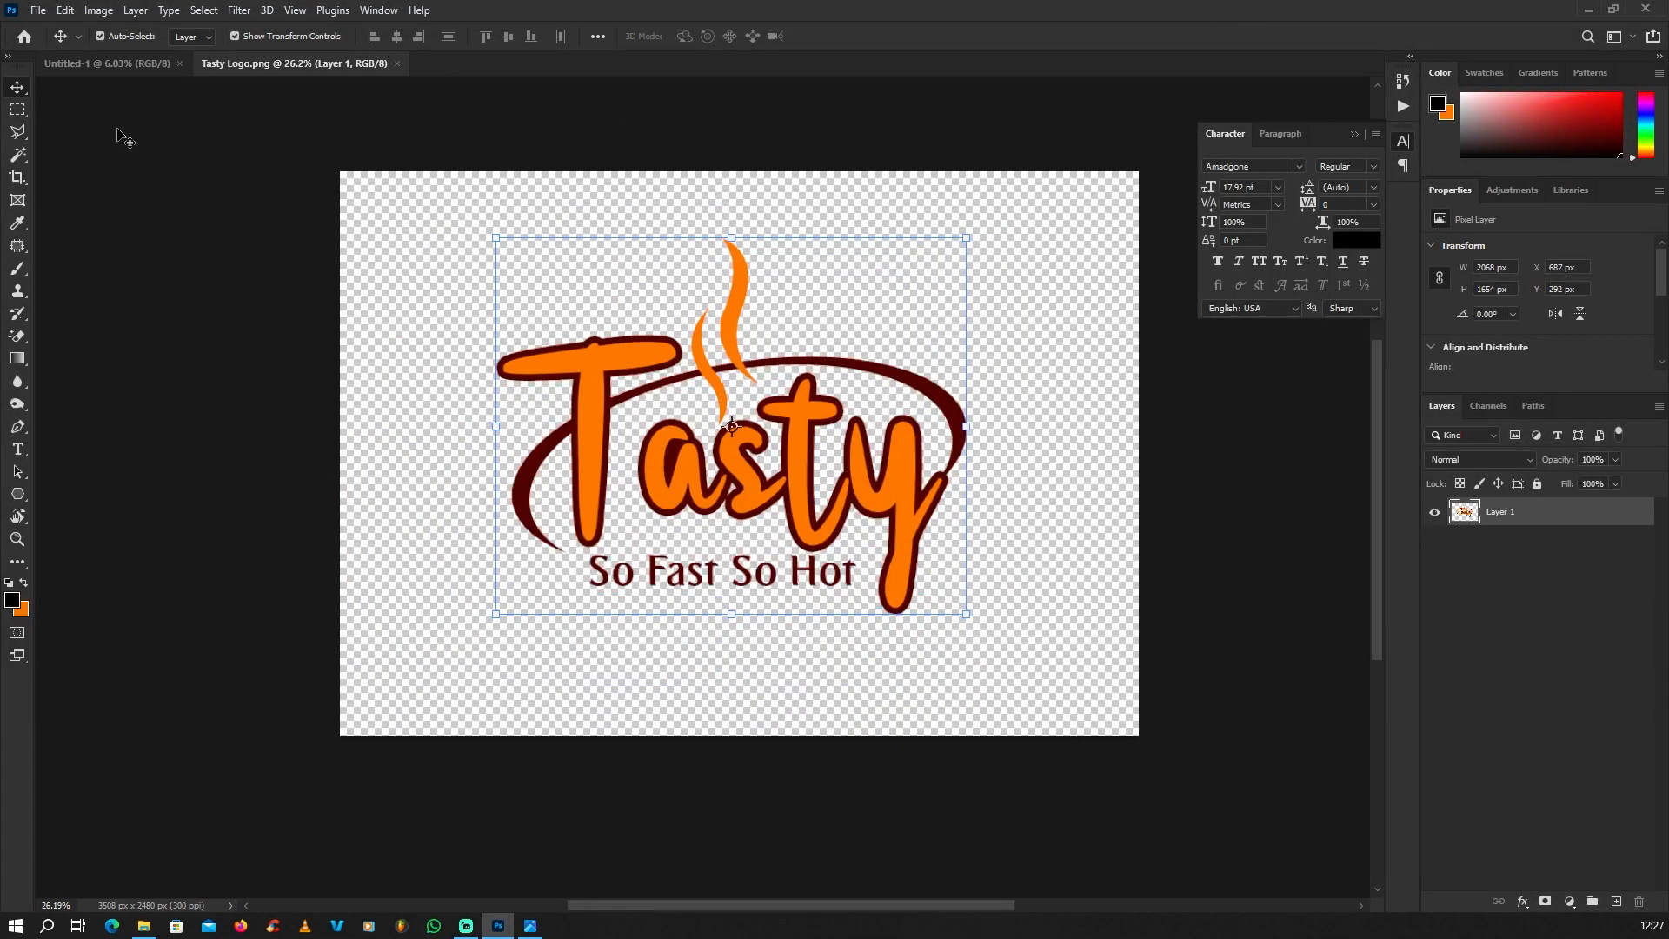
pyautogui.click(117, 129)
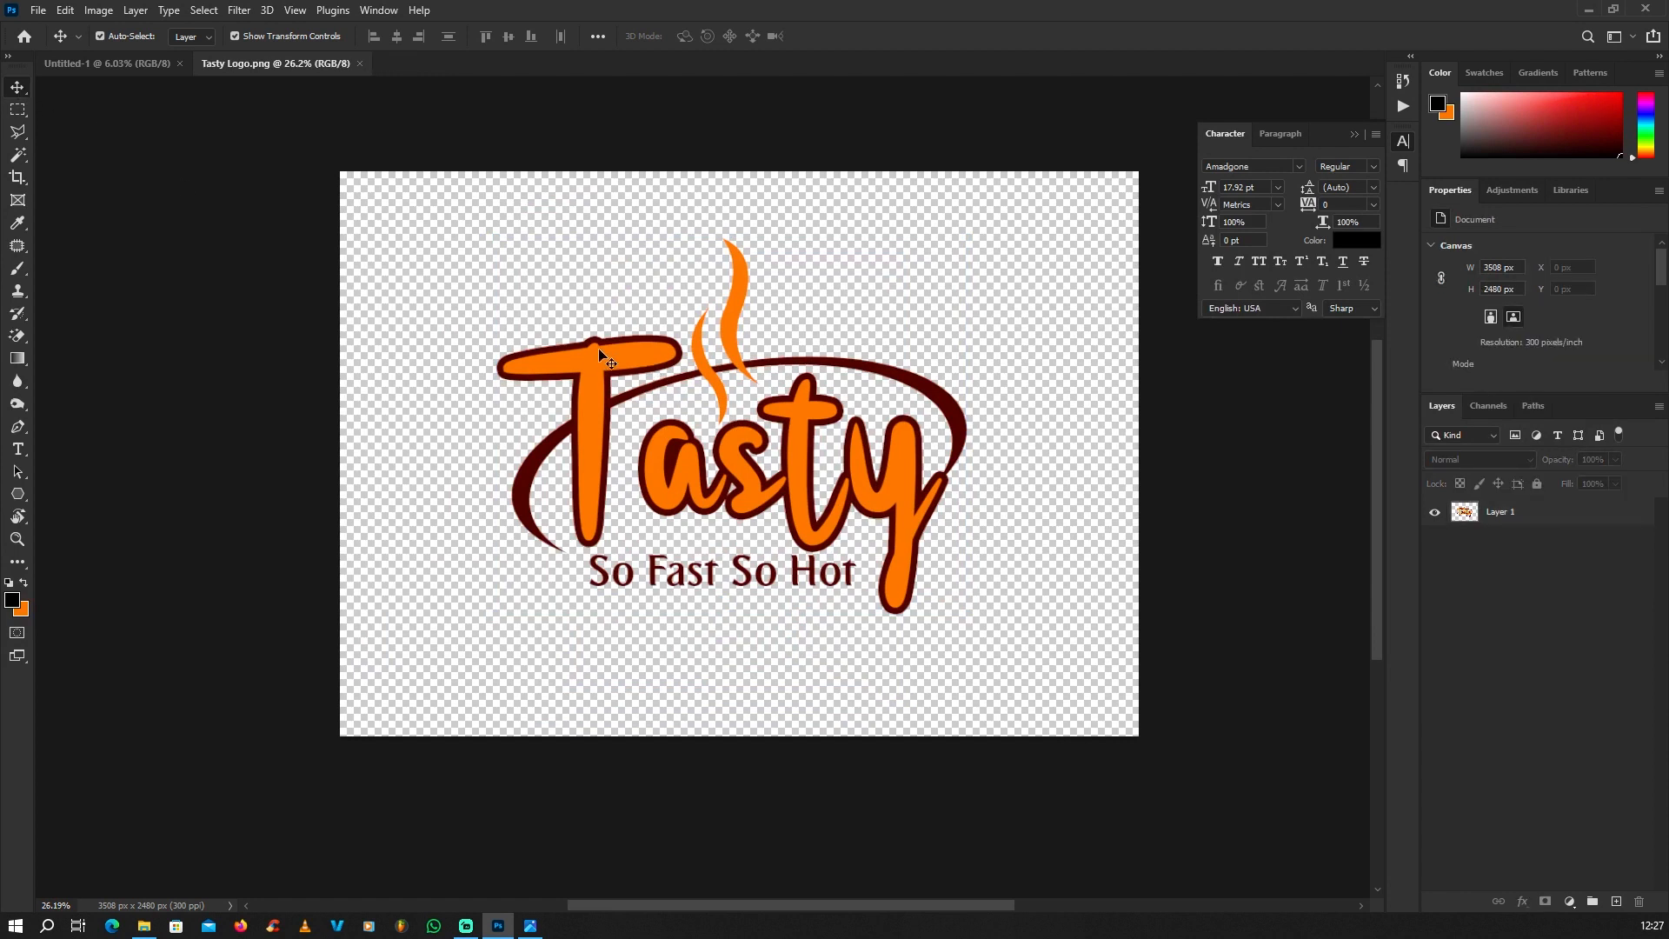
# Step: Copy the Tasty logo into the Untitled-1 document, centred horizontally in the upper half of the canvas
pyautogui.moveTo(608, 358); pyautogui.dragTo(730, 425)
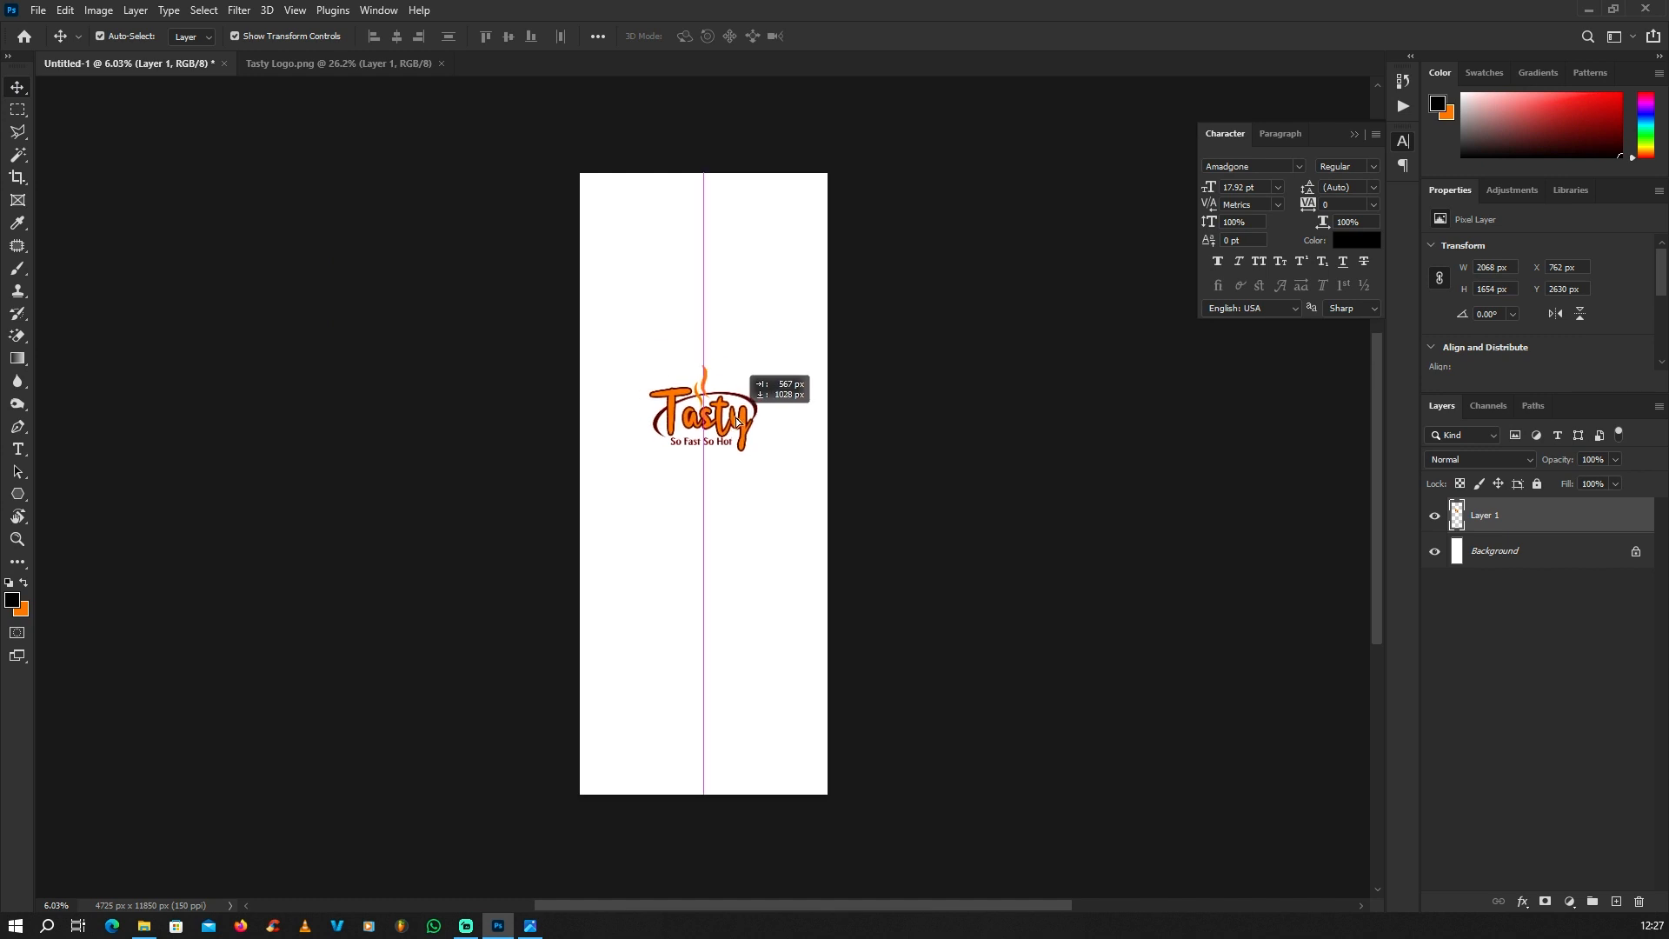
pyautogui.scroll(5, 730, 425)
pyautogui.scroll(-3, 800, 437)
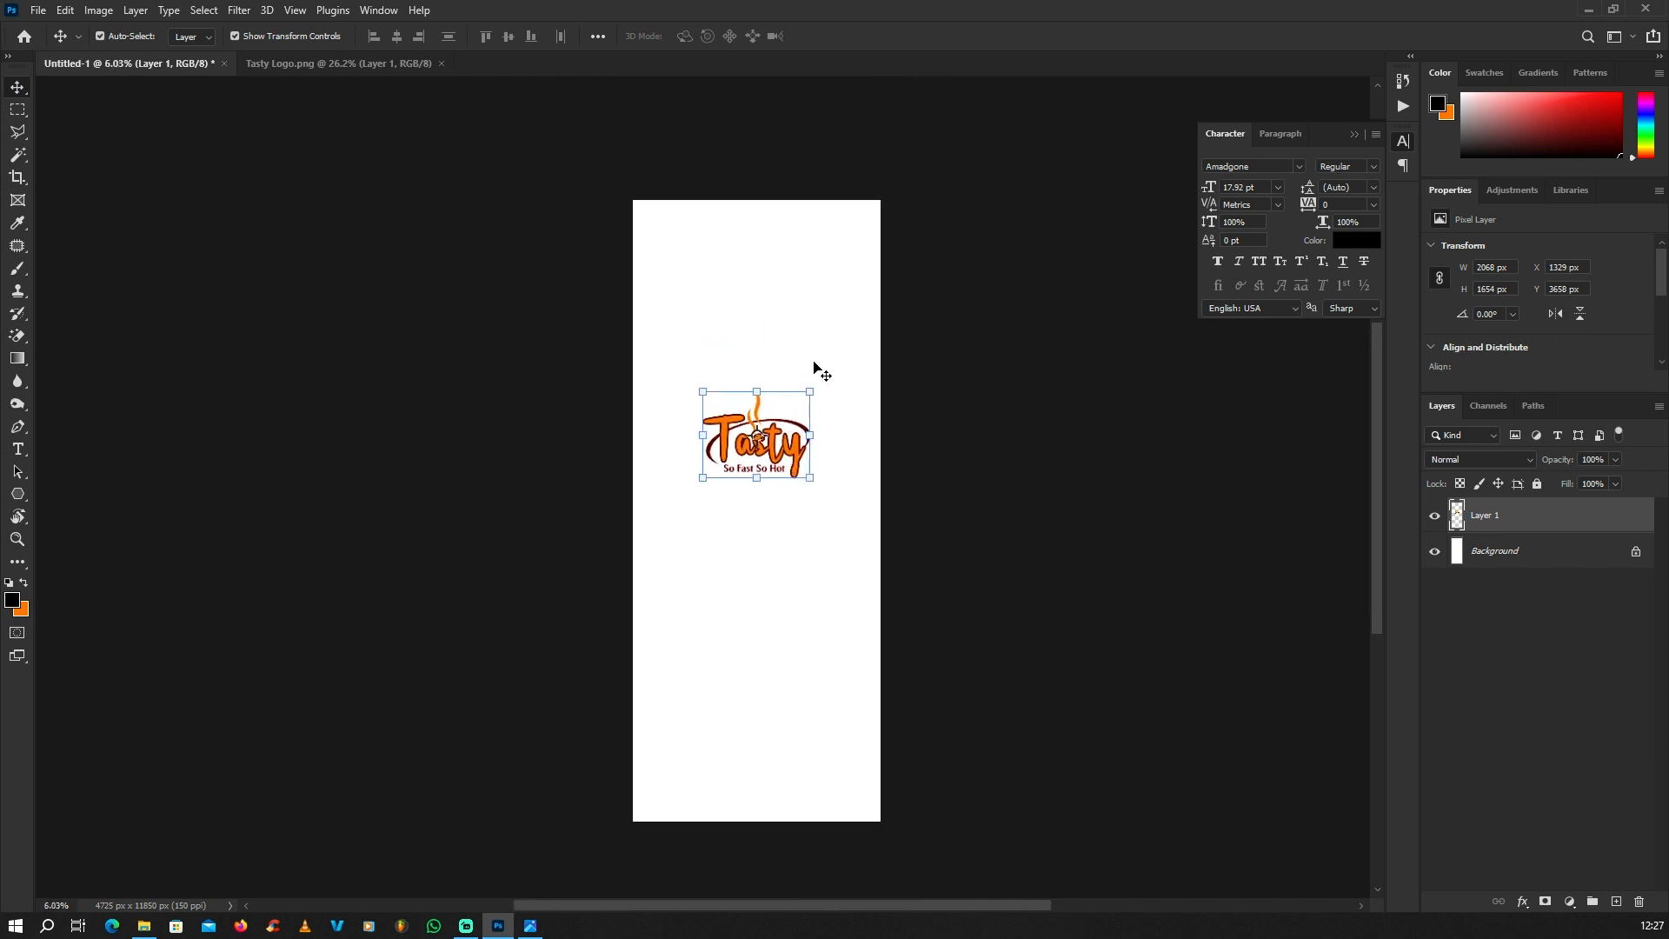
# Step: Add a new layer above the Background and sample the orange of the logo lettering as the foreground color
pyautogui.click(1497, 557)
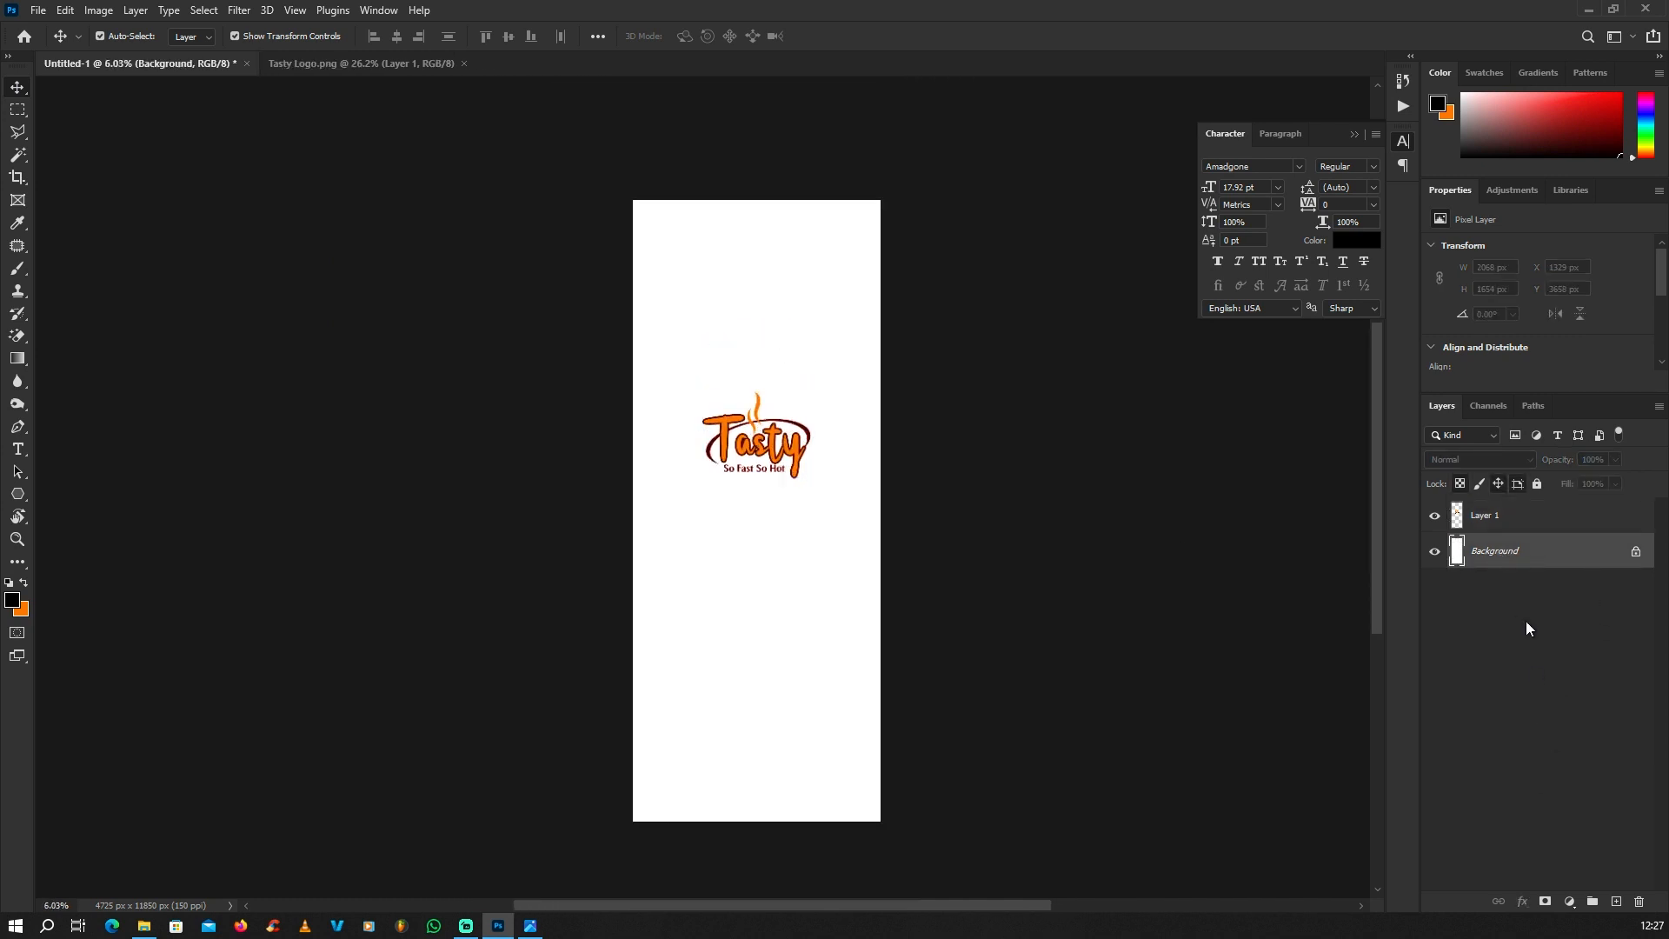
pyautogui.click(1616, 903)
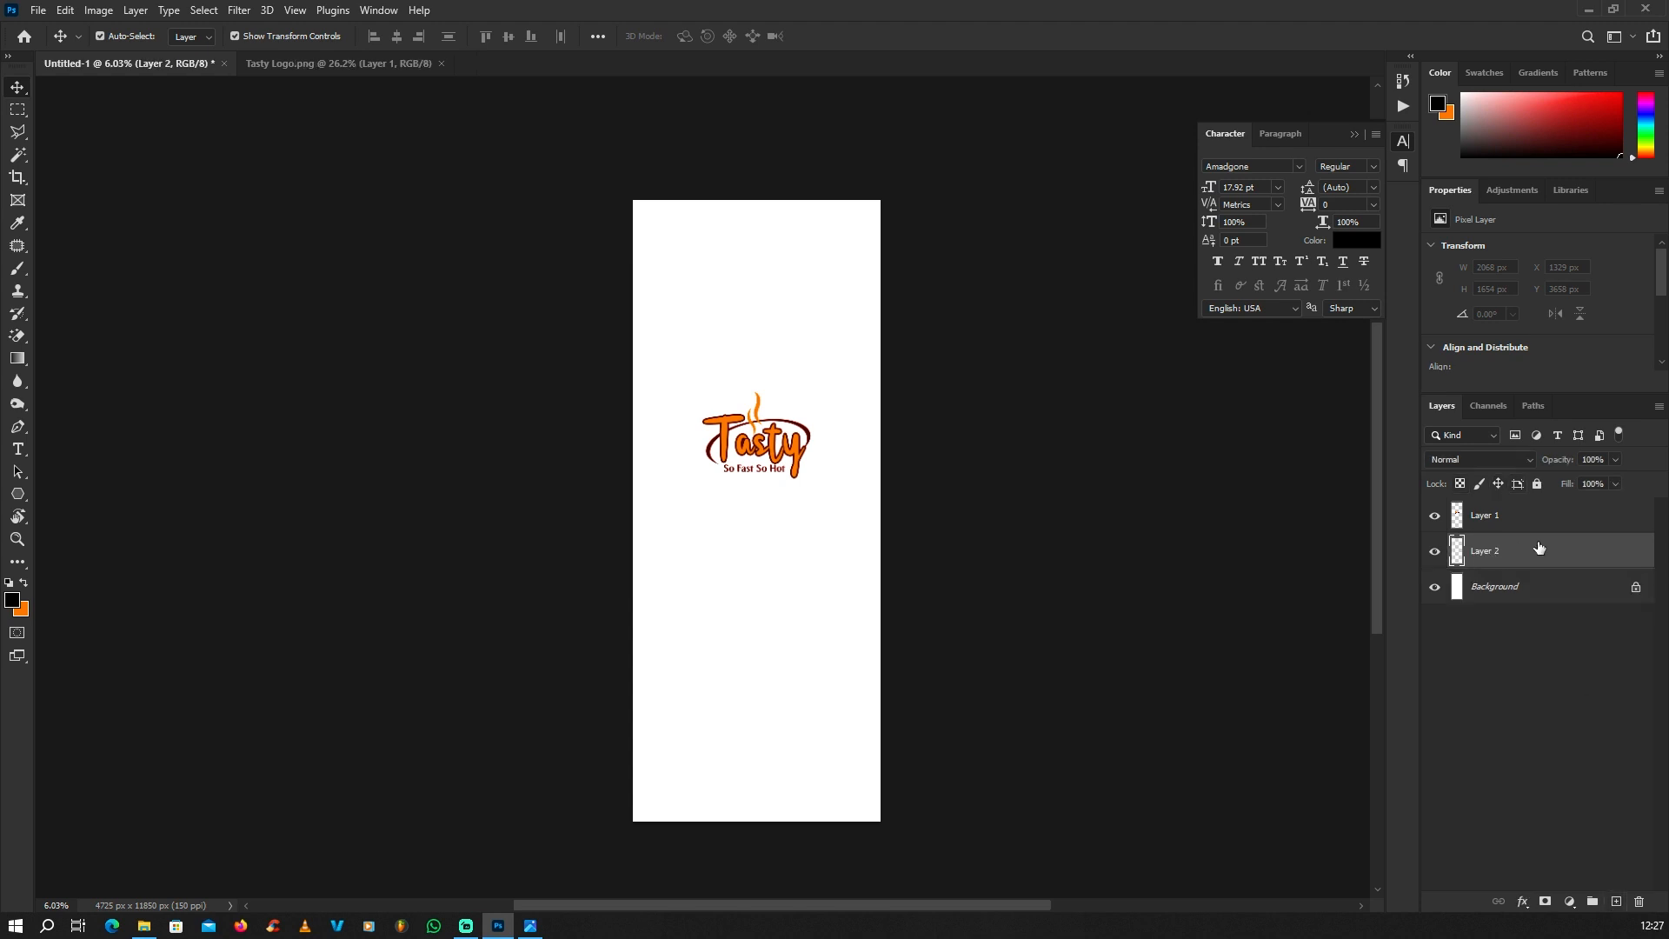
pyautogui.scroll(8, 752, 484)
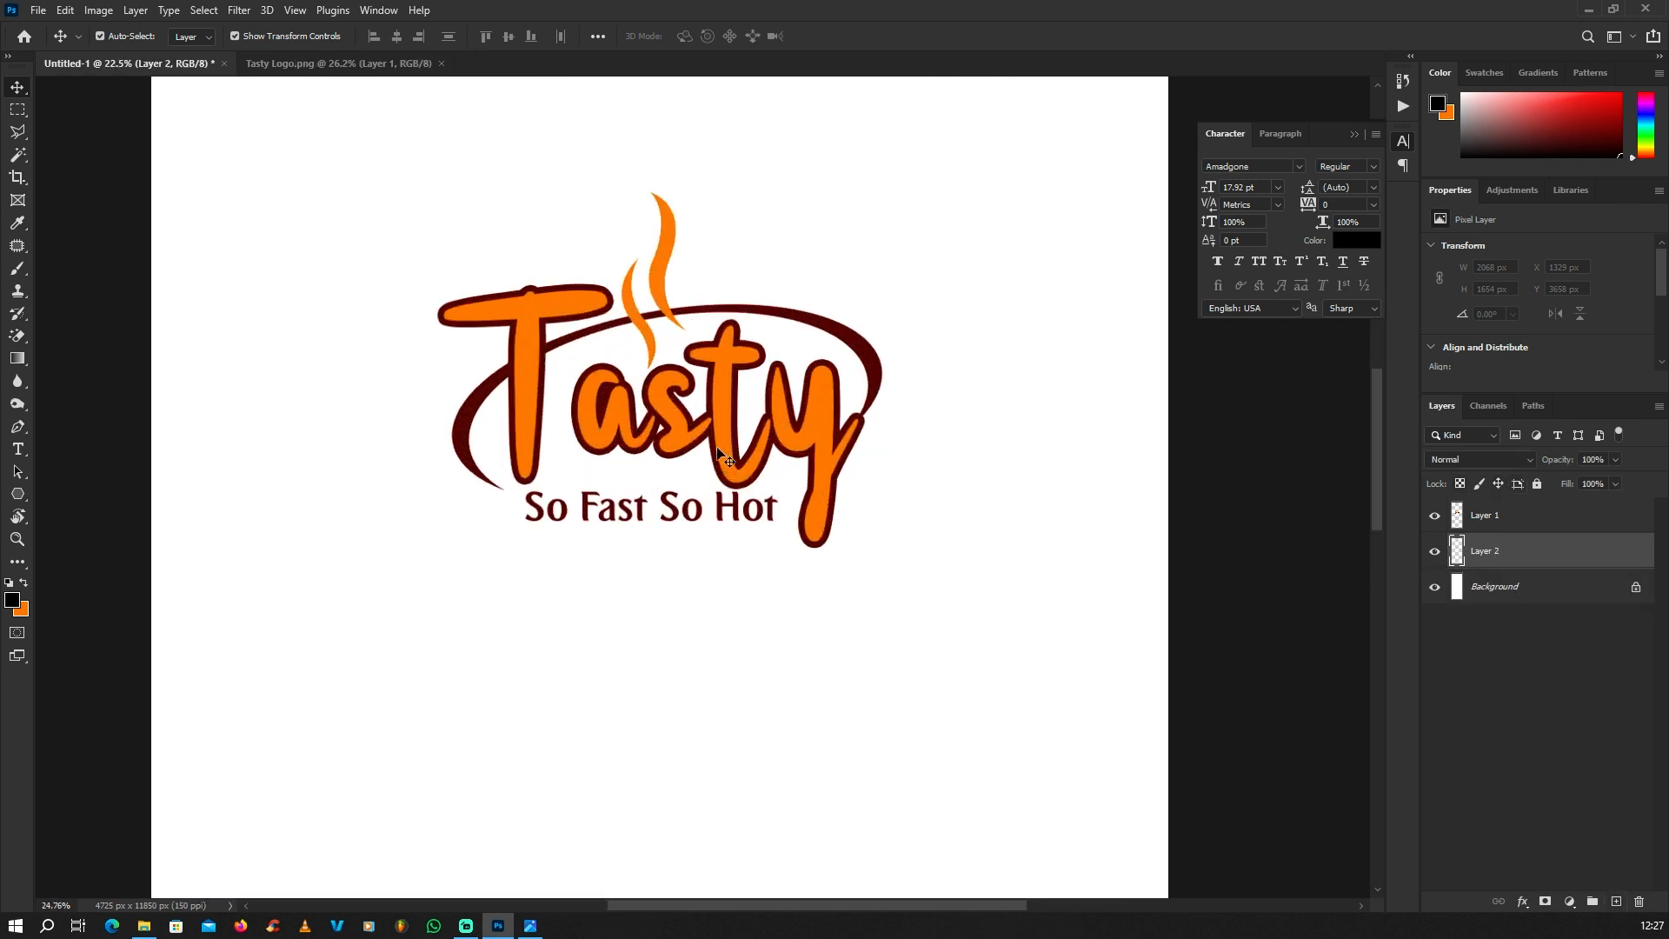
pyautogui.scroll(3, 730, 365)
pyautogui.scroll(-5, 720, 389)
pyautogui.scroll(3, 623, 439)
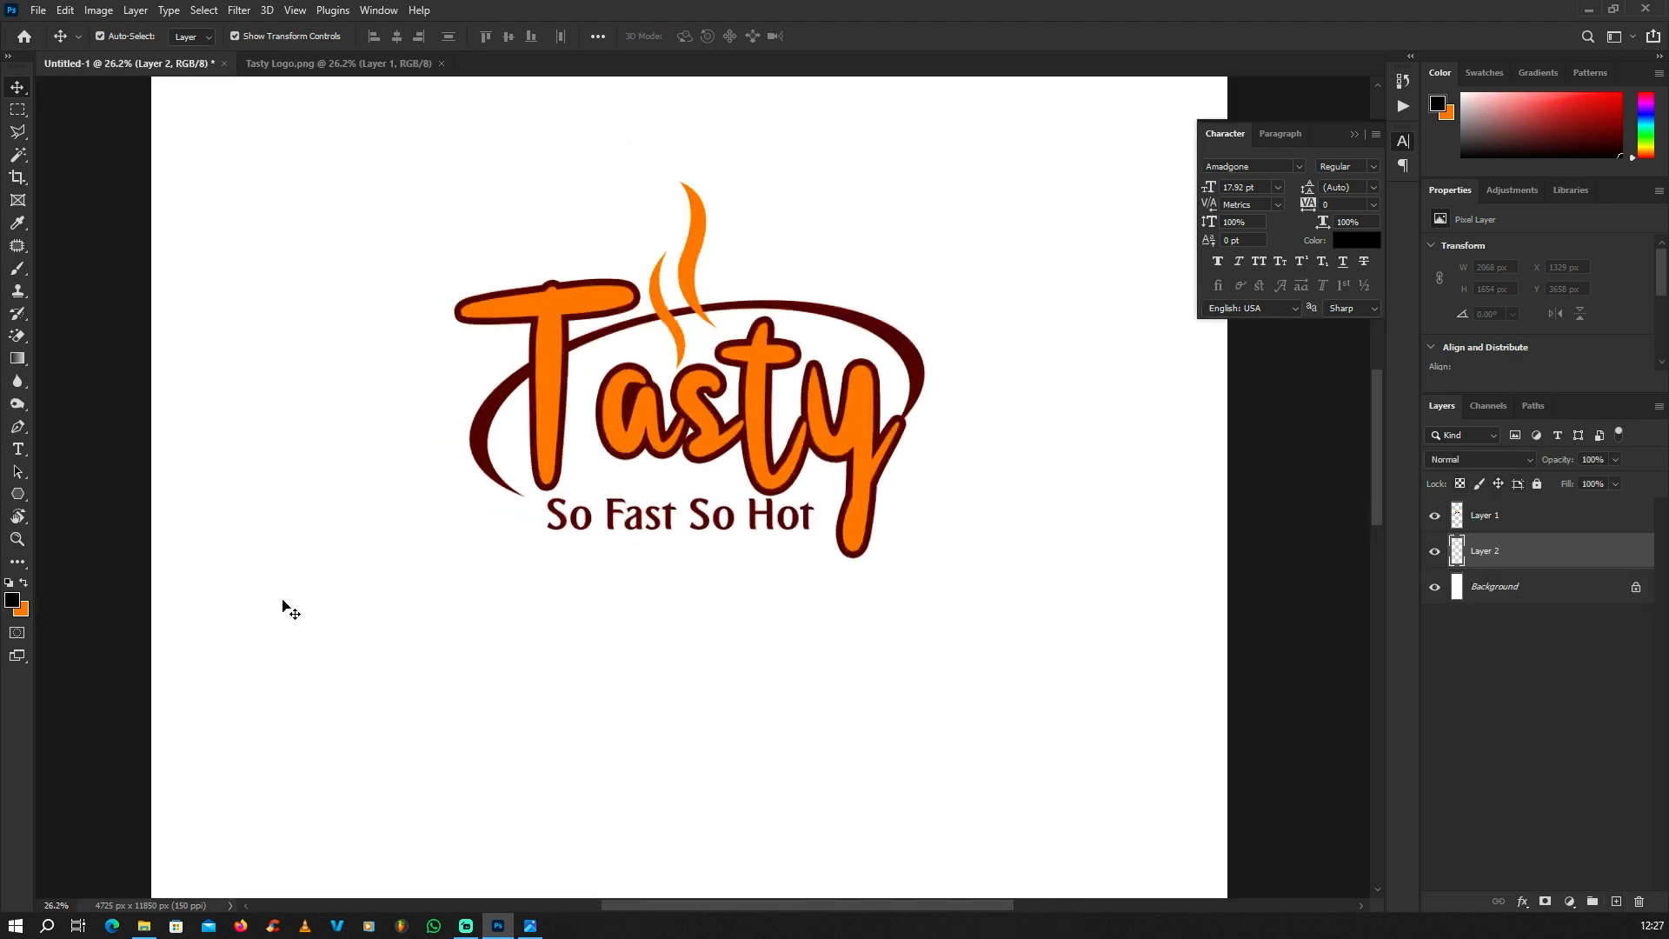
pyautogui.click(13, 600)
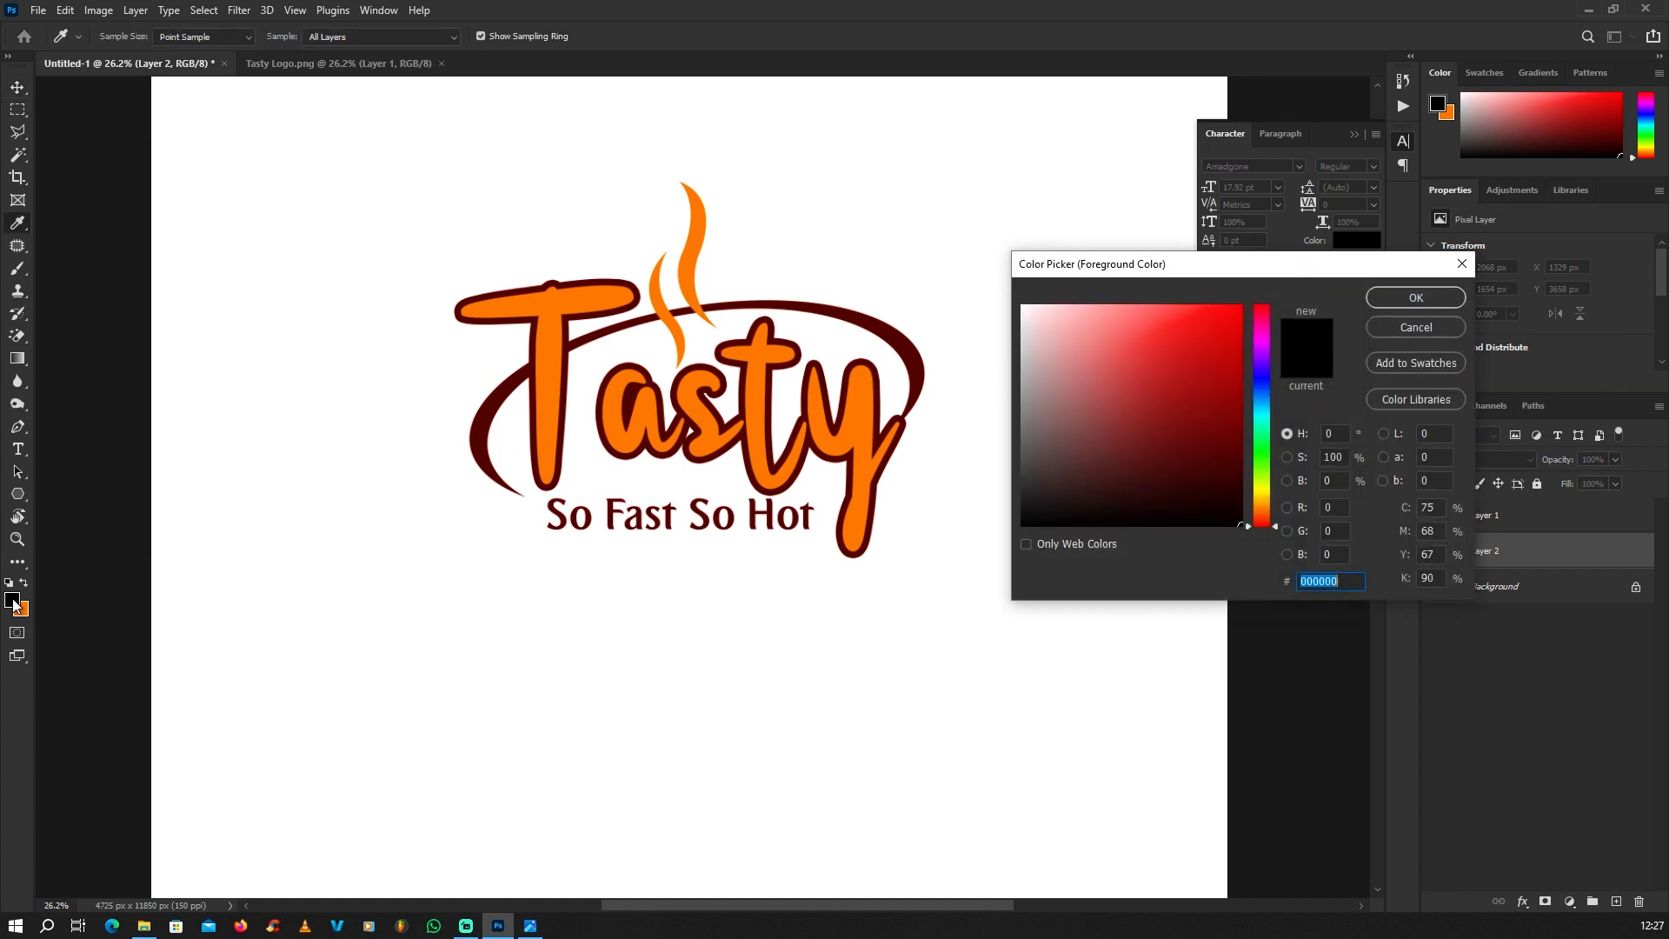
pyautogui.click(554, 303)
pyautogui.click(1429, 301)
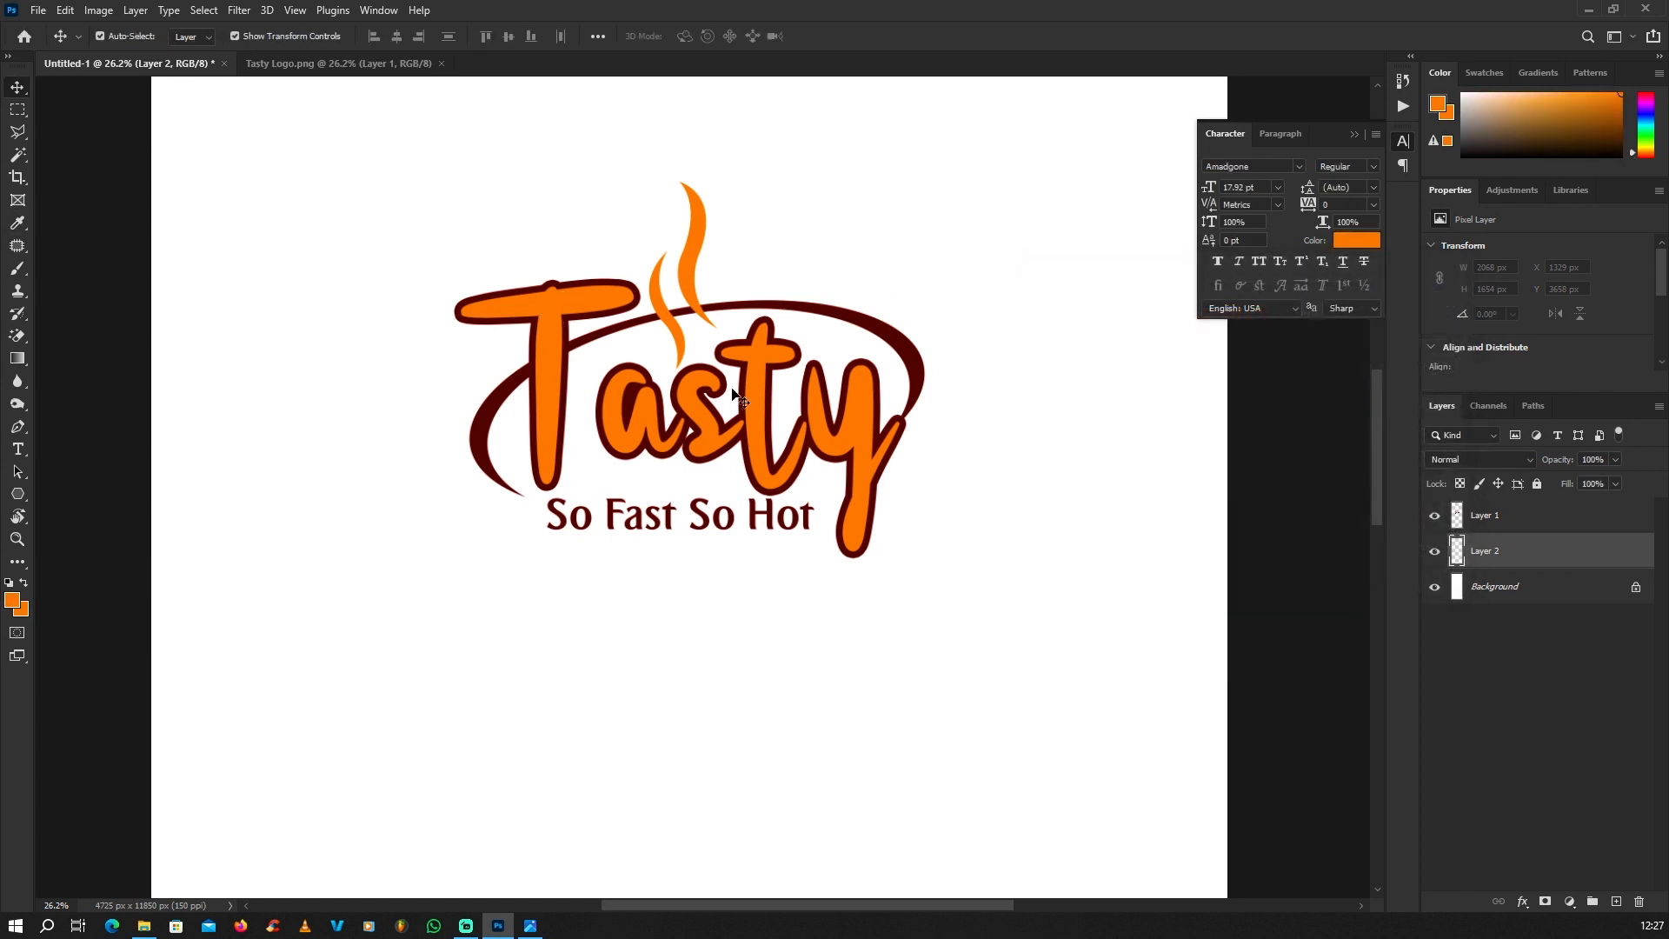
# Step: Fill the new layer beneath the logo with the orange foreground color
pyautogui.scroll(-6, 826, 417)
pyautogui.scroll(2, 832, 387)
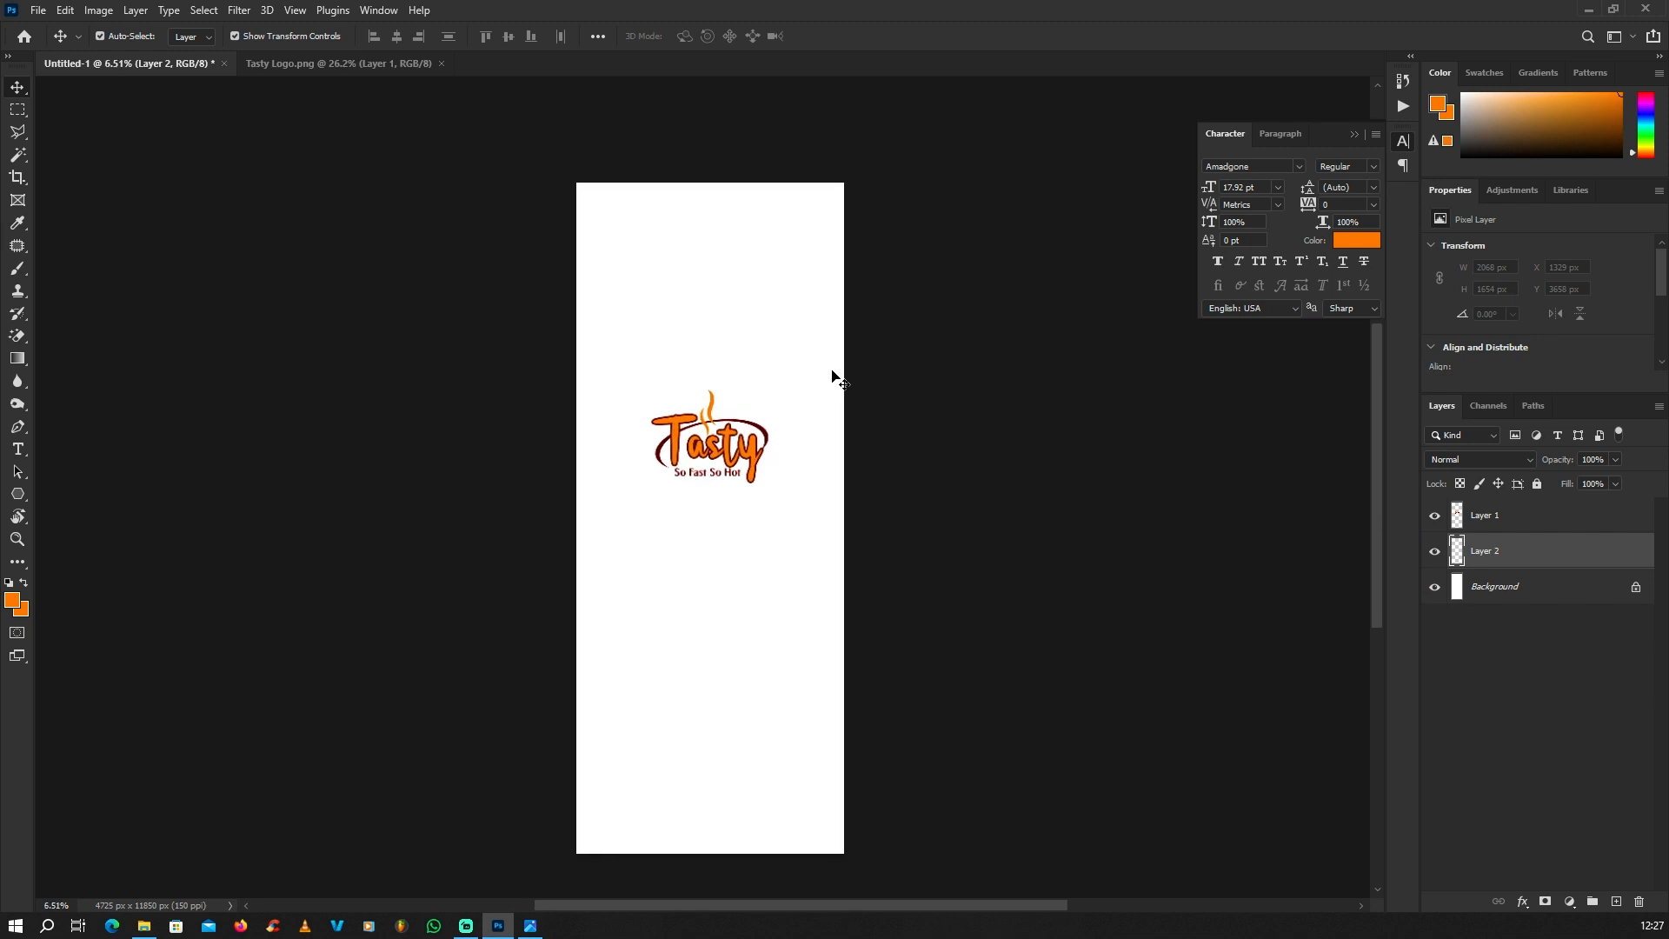
pyautogui.hotkey('alt', 'BackSpace')
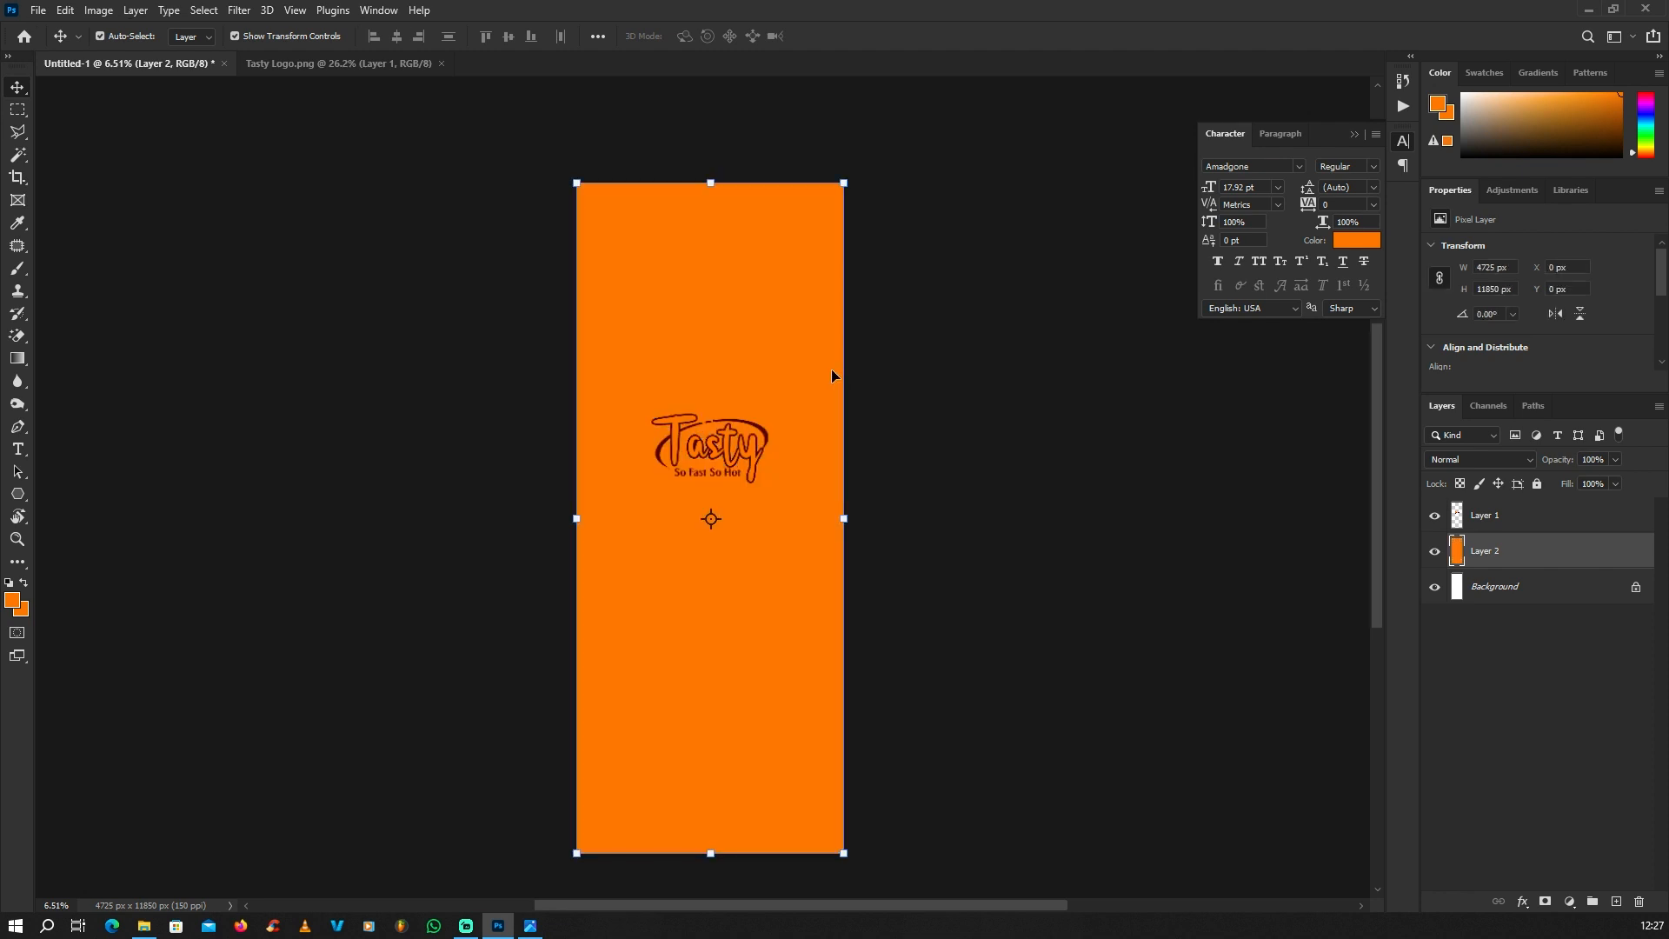
pyautogui.scroll(-2, 834, 374)
pyautogui.click(948, 478)
pyautogui.scroll(2, 948, 478)
pyautogui.click(1502, 558)
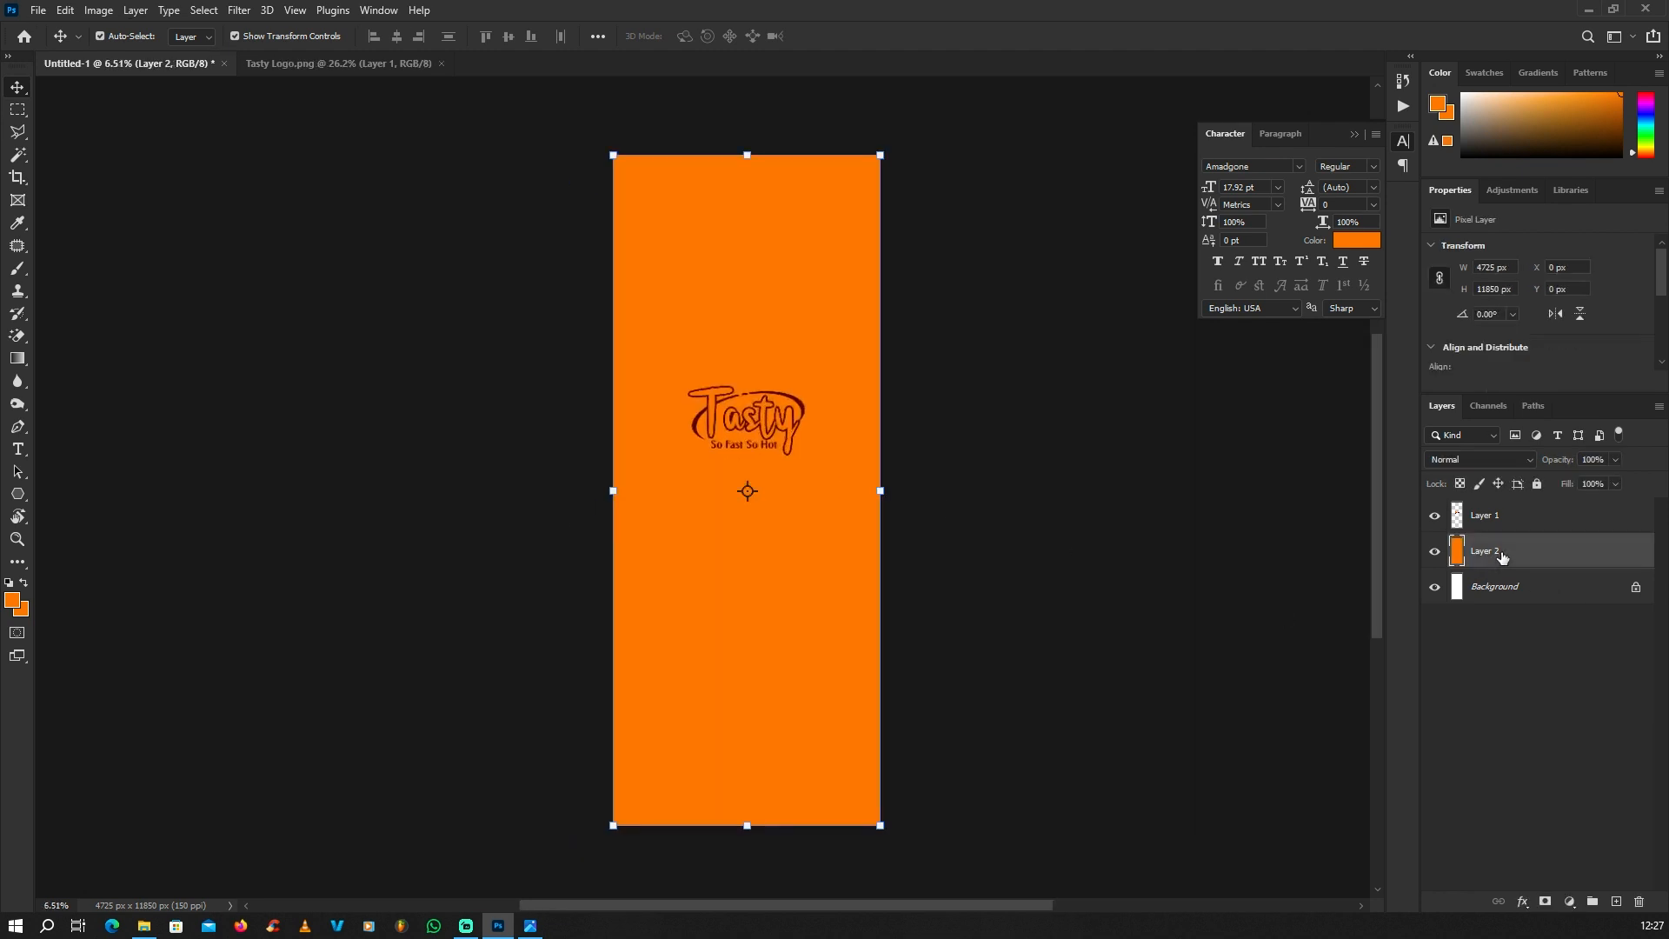
pyautogui.moveTo(1312, 555); pyautogui.dragTo(1443, 557)
pyautogui.click(1512, 559)
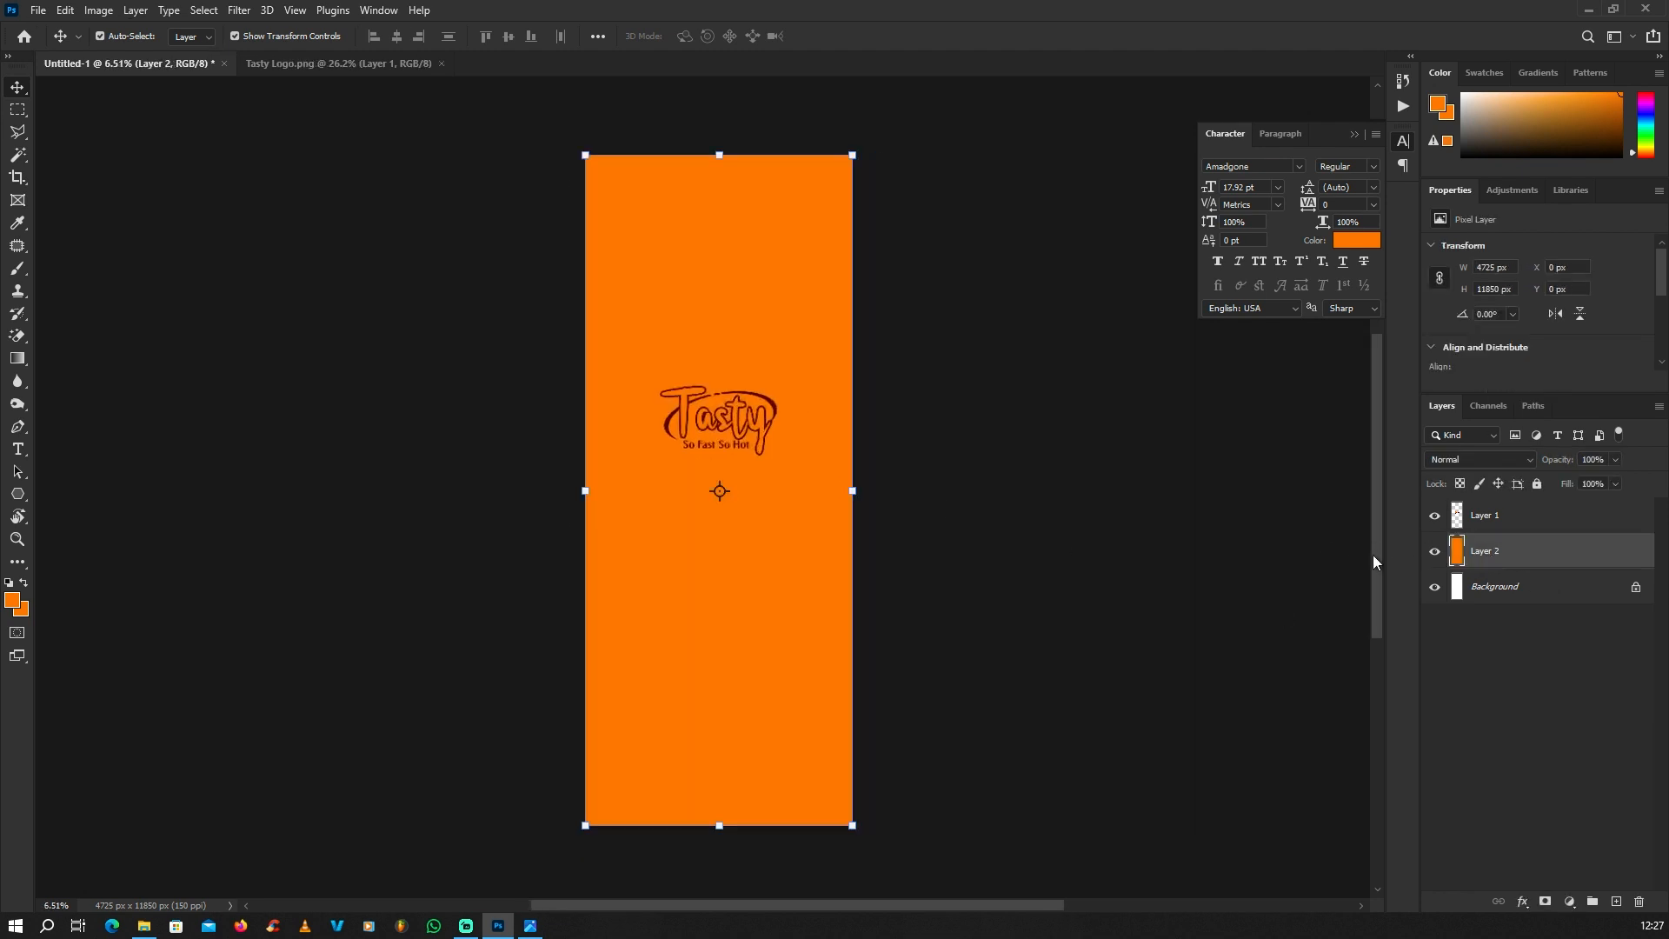
# Step: Add another layer above the orange one and fill it with white (ffffff)
pyautogui.scroll(-3, 975, 528)
pyautogui.click(1617, 900)
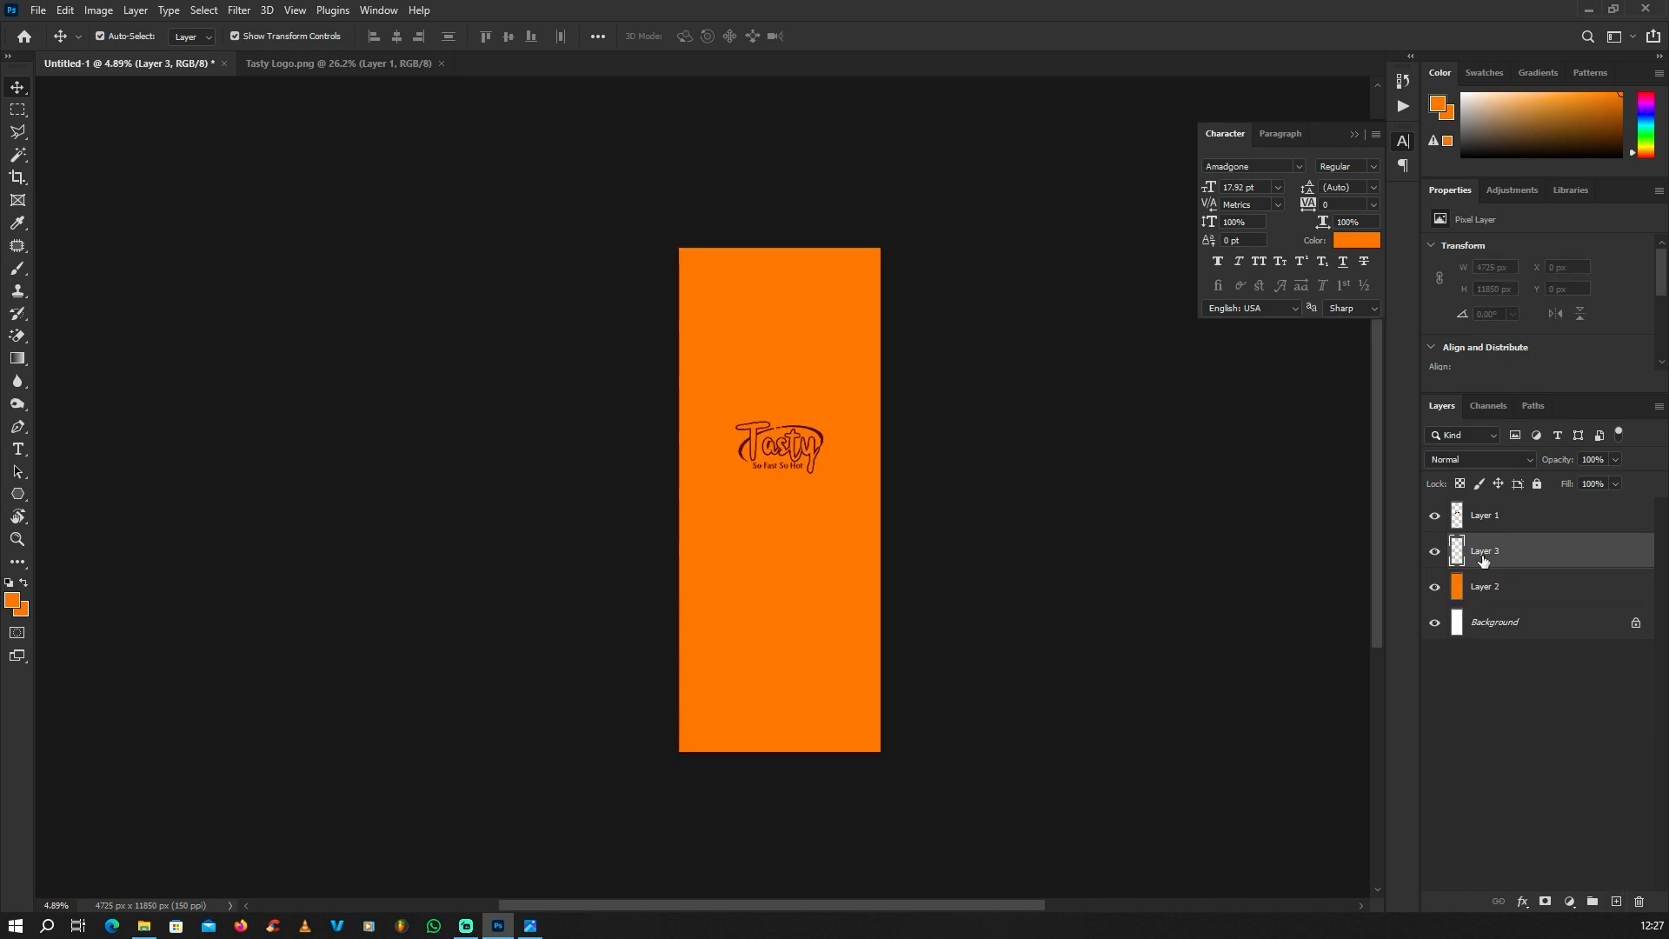
pyautogui.scroll(1, 995, 414)
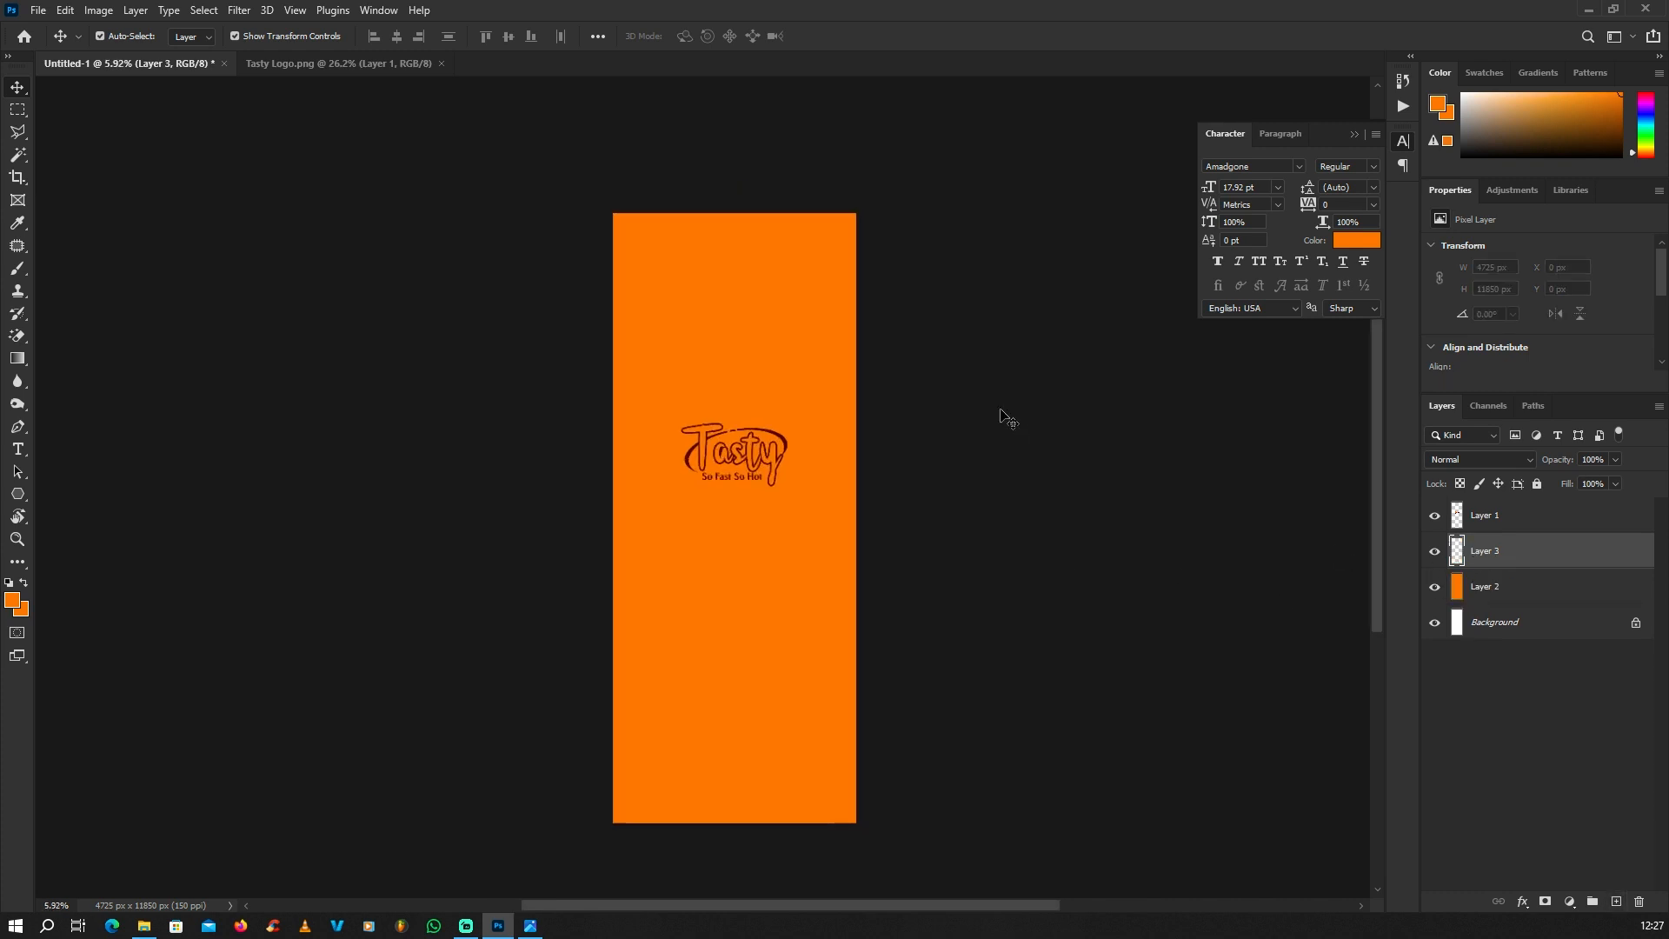
pyautogui.click(12, 600)
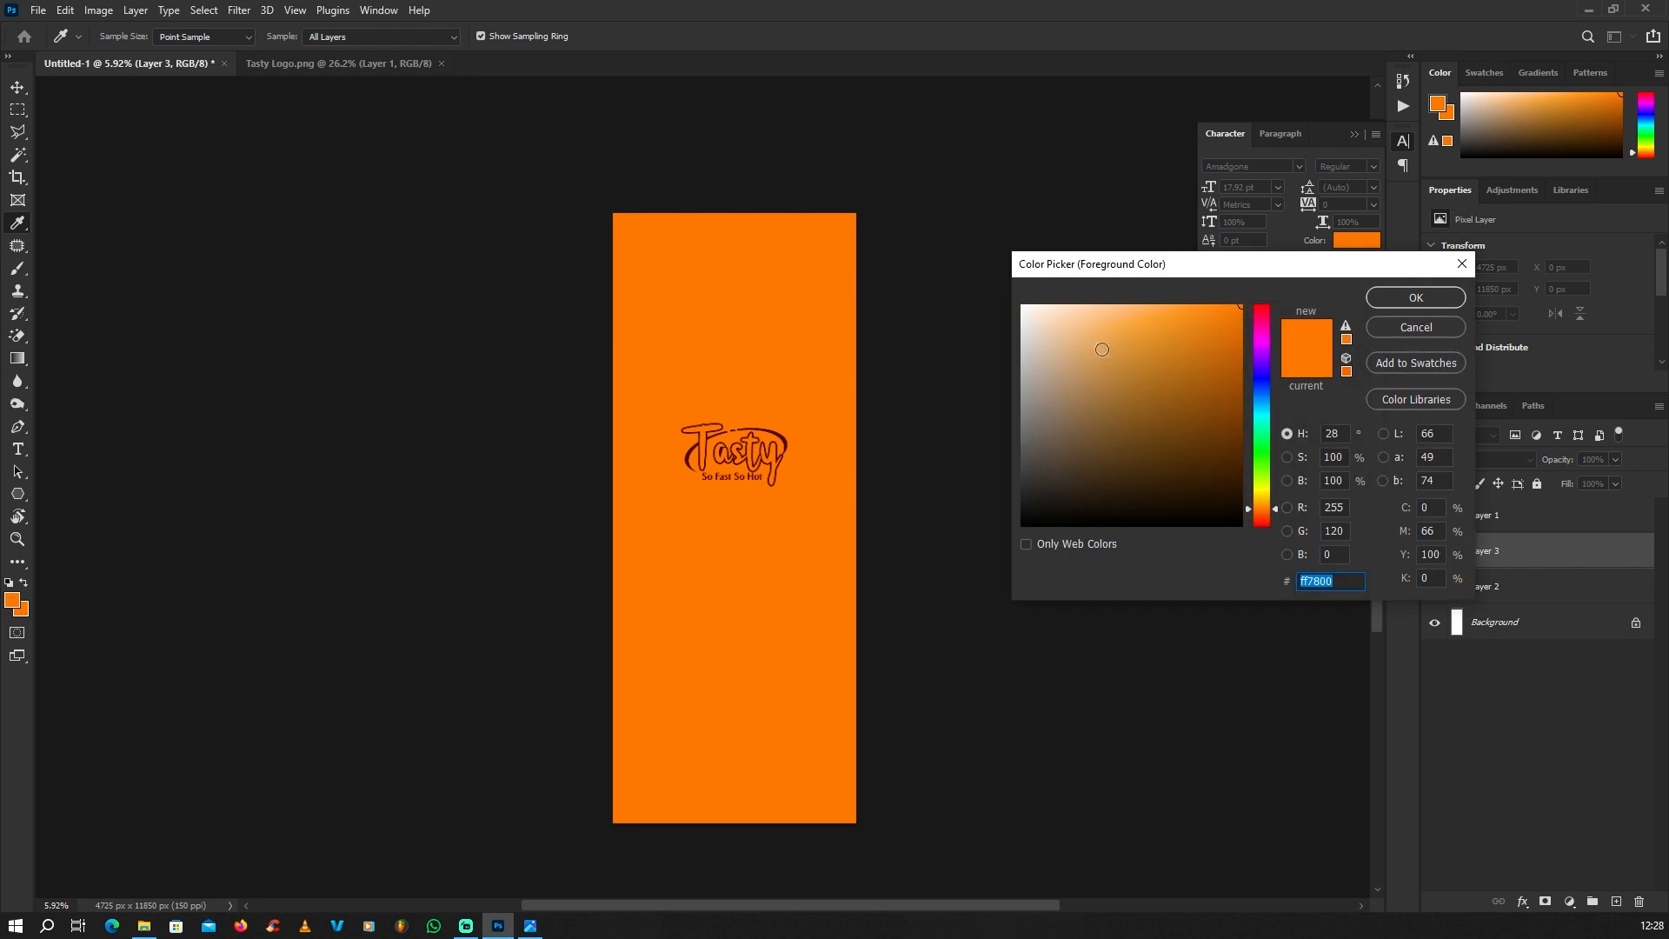
pyautogui.write('ffffff')
pyautogui.click(1408, 298)
pyautogui.scroll(-1, 747, 365)
pyautogui.scroll(1, 801, 438)
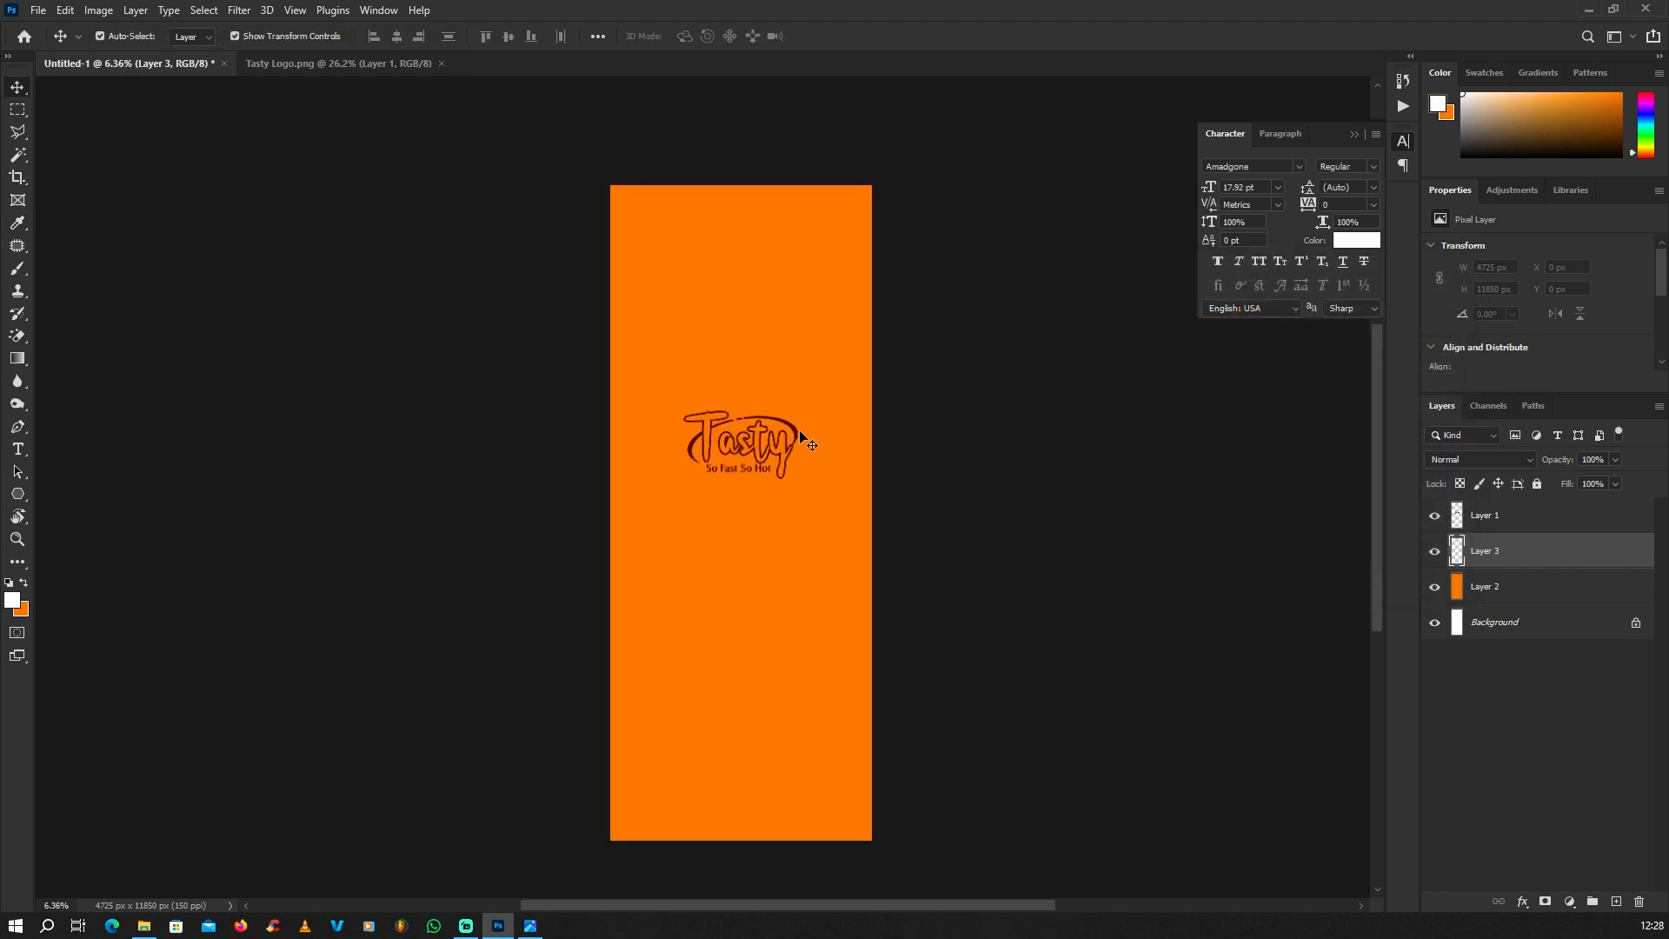
pyautogui.hotkey('alt', 'BackSpace')
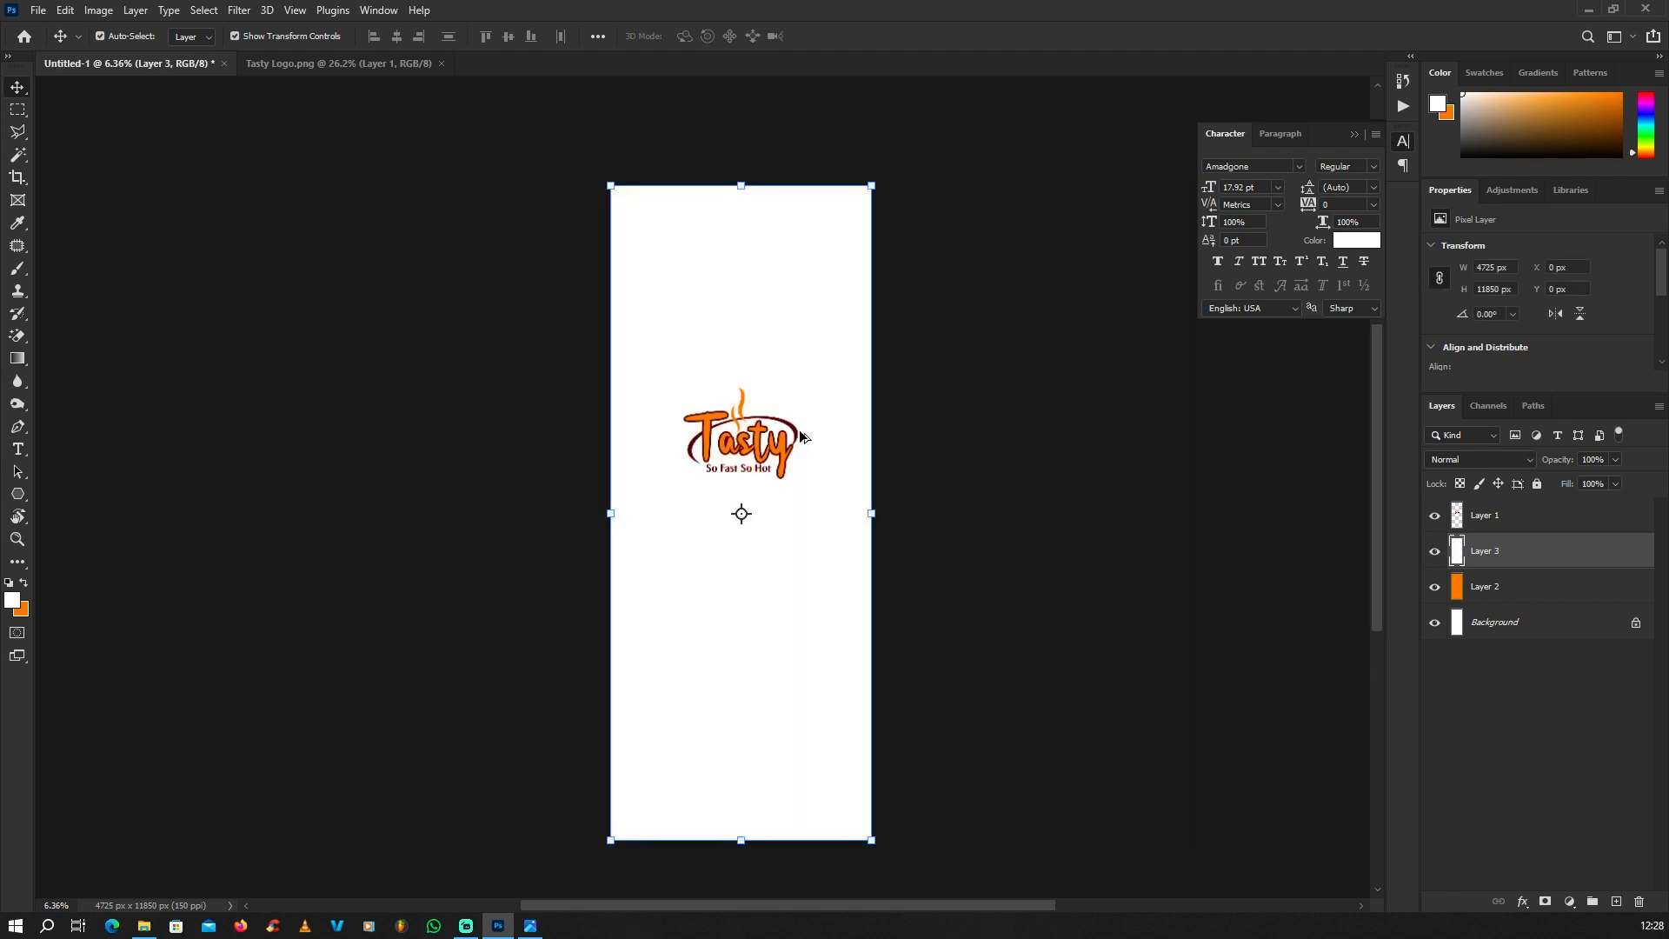
# Step: Scale the white layer to about 43.81% and place it as a panel centred against the canvas's top edge
pyautogui.scroll(1, 887, 482)
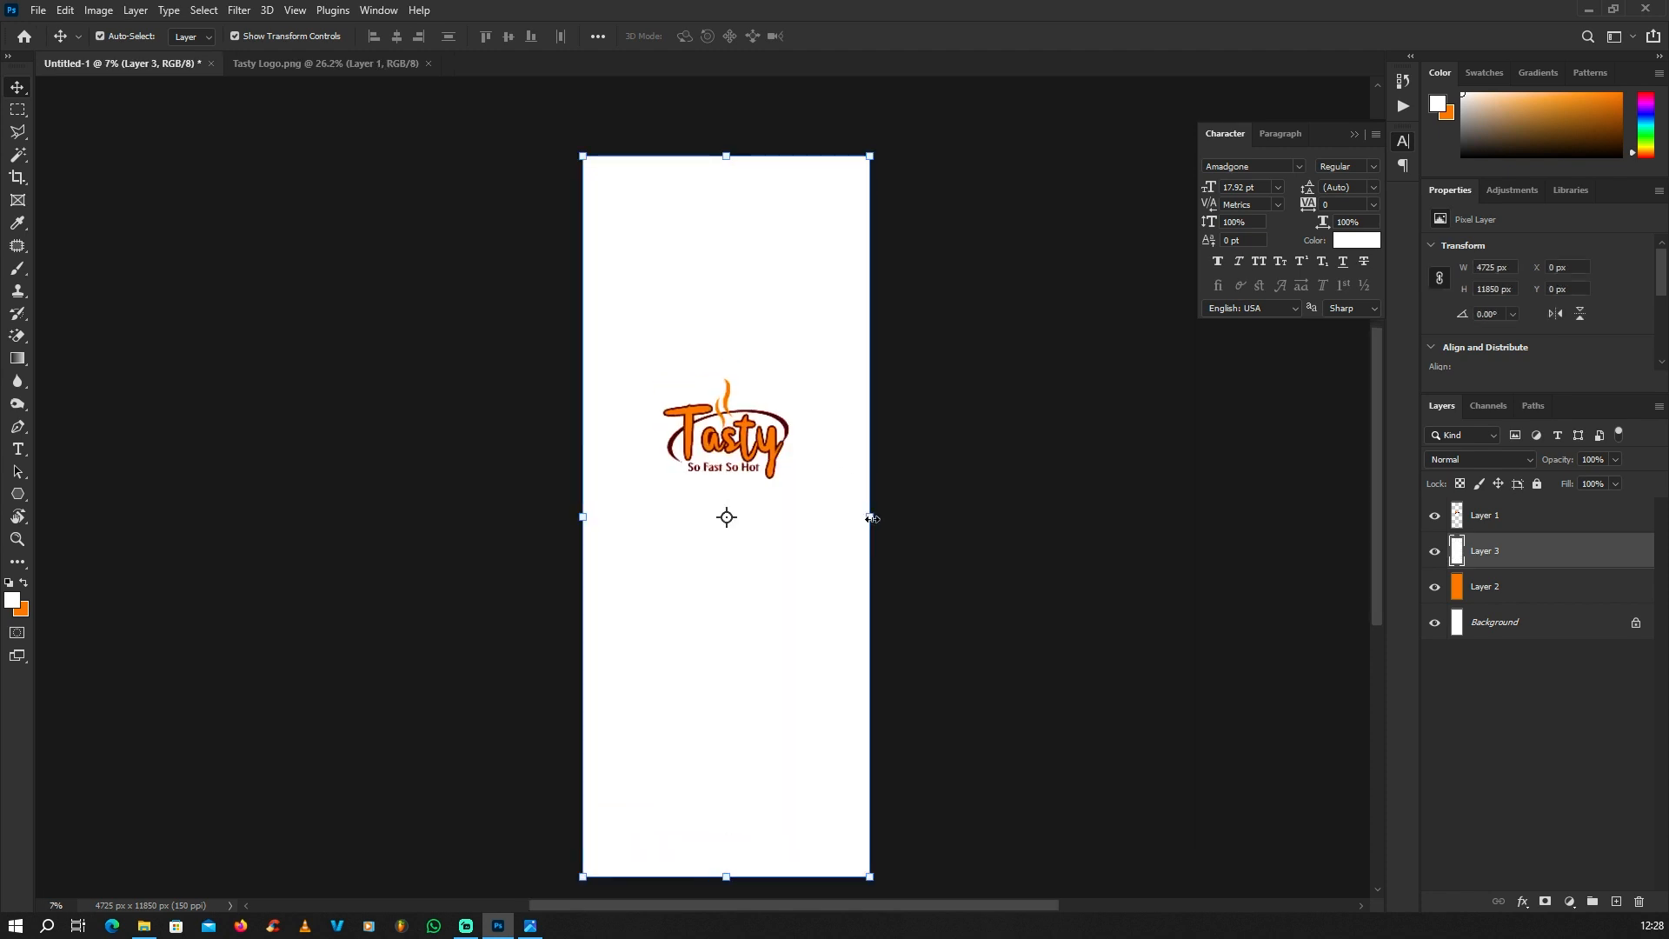
pyautogui.moveTo(871, 518); pyautogui.dragTo(754, 415)
pyautogui.moveTo(799, 339); pyautogui.dragTo(770, 308)
pyautogui.press('Return')
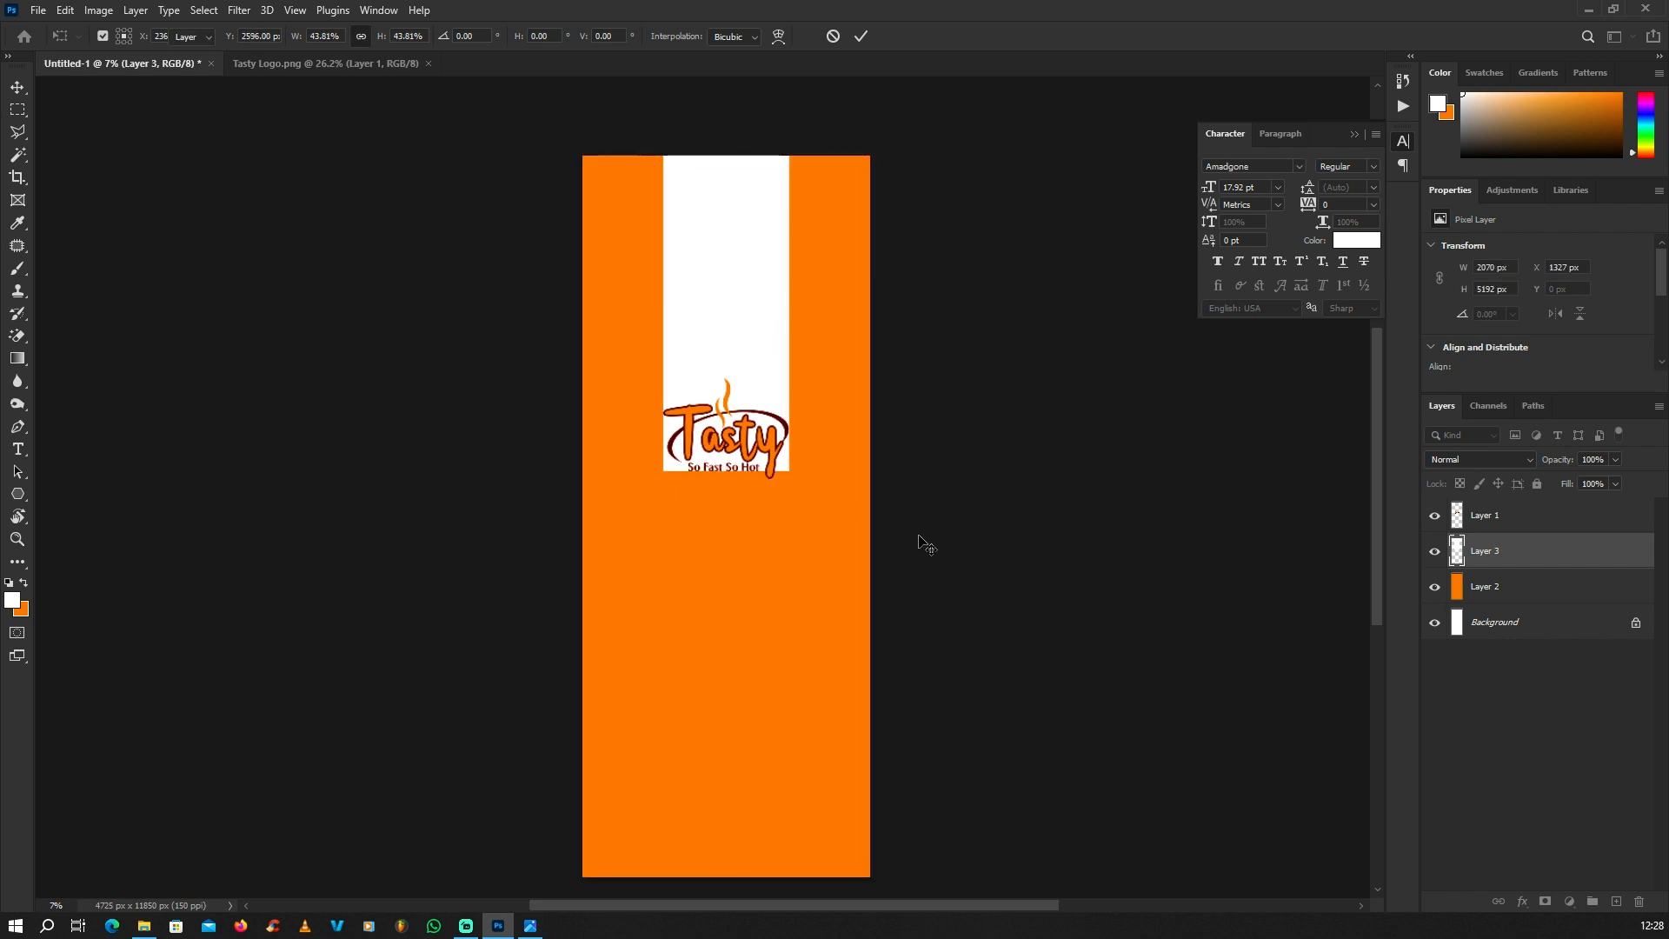
pyautogui.click(919, 535)
# Step: Move the Tasty logo to the upper part of the white panel, centred, and scale it to about 71.81%
pyautogui.scroll(-3, 918, 534)
pyautogui.scroll(8, 765, 365)
pyautogui.scroll(-4, 747, 665)
pyautogui.scroll(2, 747, 667)
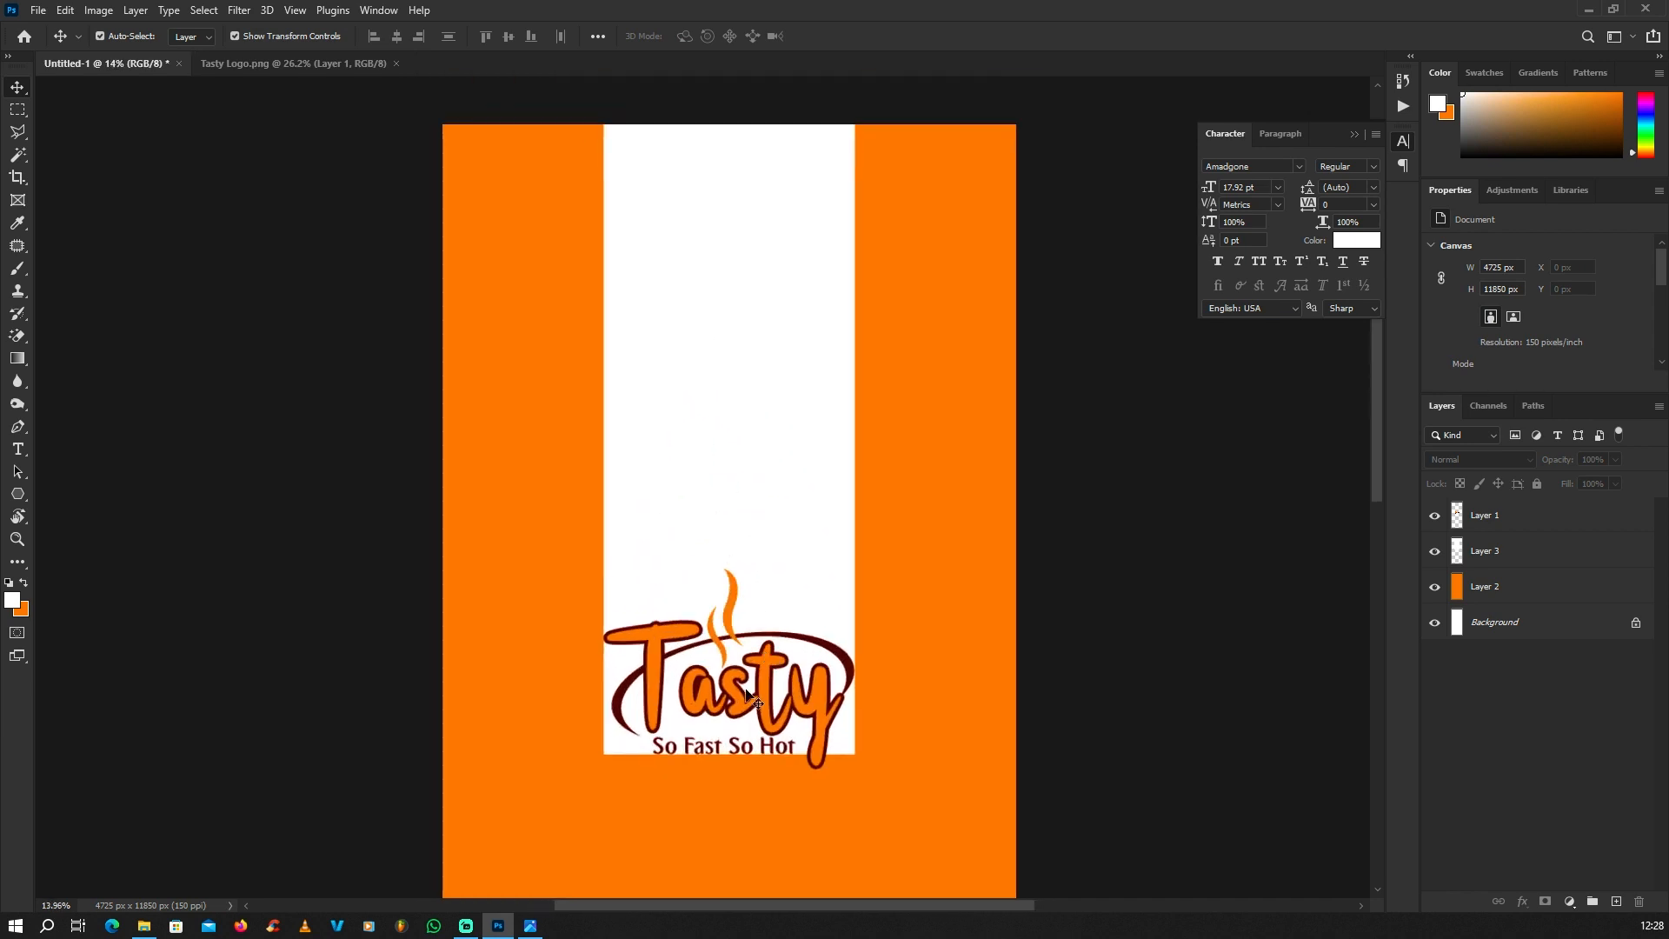
pyautogui.click(758, 685)
pyautogui.moveTo(758, 685); pyautogui.dragTo(768, 282)
pyautogui.moveTo(855, 168); pyautogui.dragTo(824, 199)
pyautogui.moveTo(778, 281); pyautogui.dragTo(778, 271)
pyautogui.press('Return')
pyautogui.scroll(-4, 778, 271)
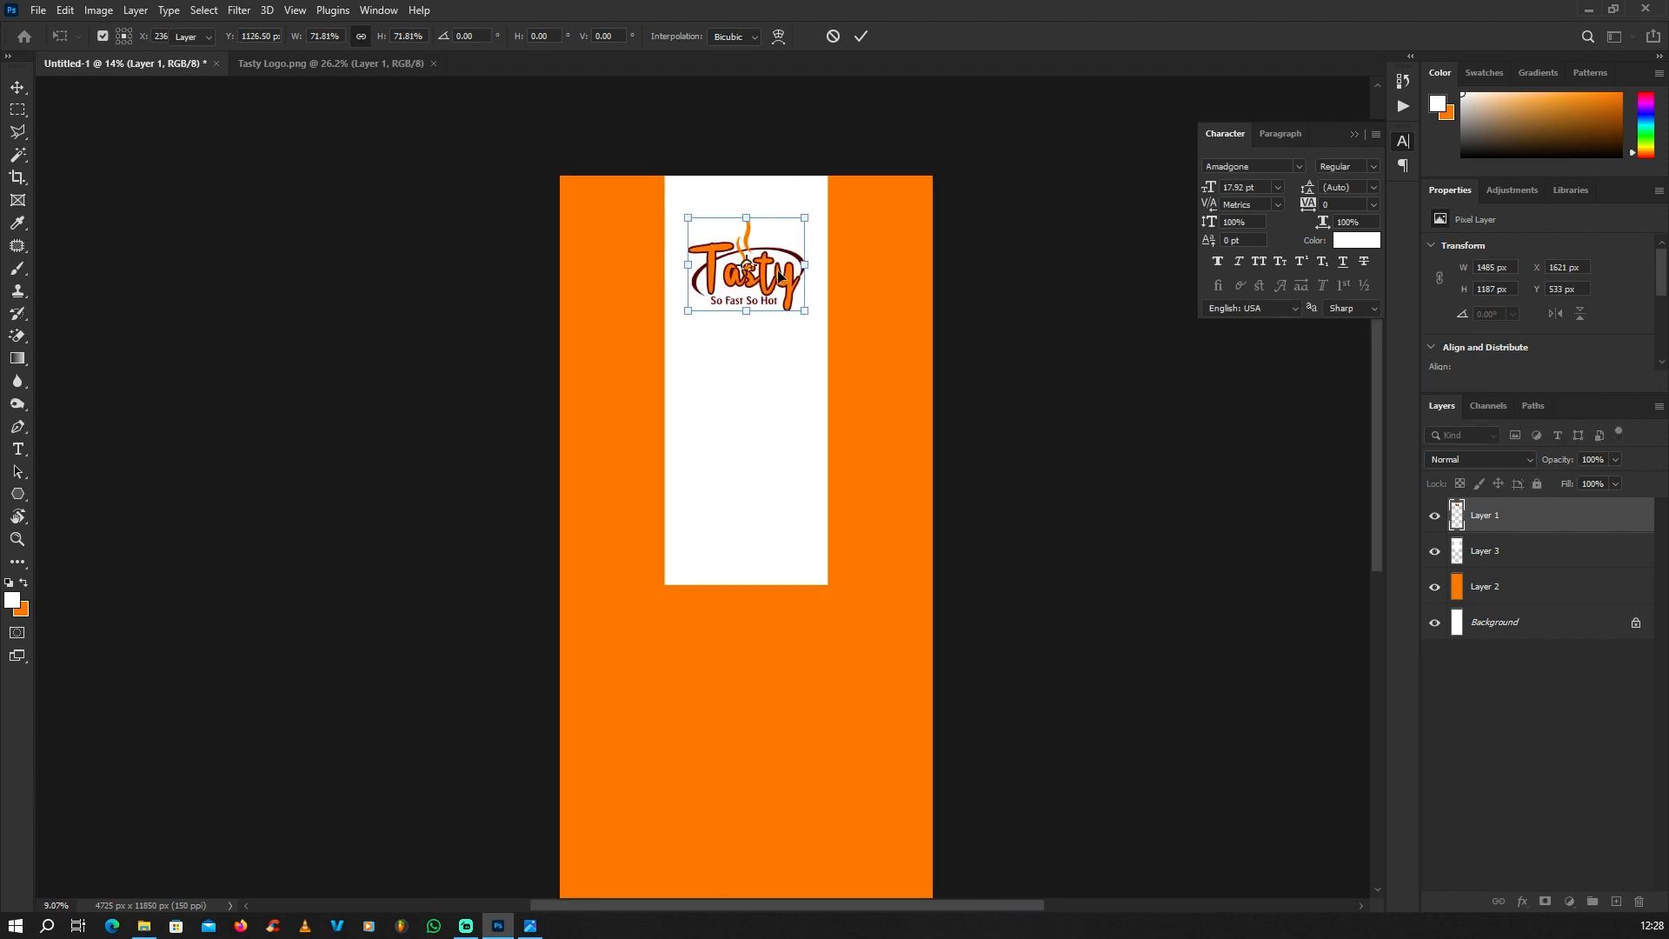
pyautogui.scroll(-6, 777, 279)
pyautogui.click(886, 343)
# Step: Add the white text "FOOD" in the Amadgone font on the orange area below the white panel
pyautogui.scroll(6, 792, 341)
pyautogui.scroll(-5, 767, 364)
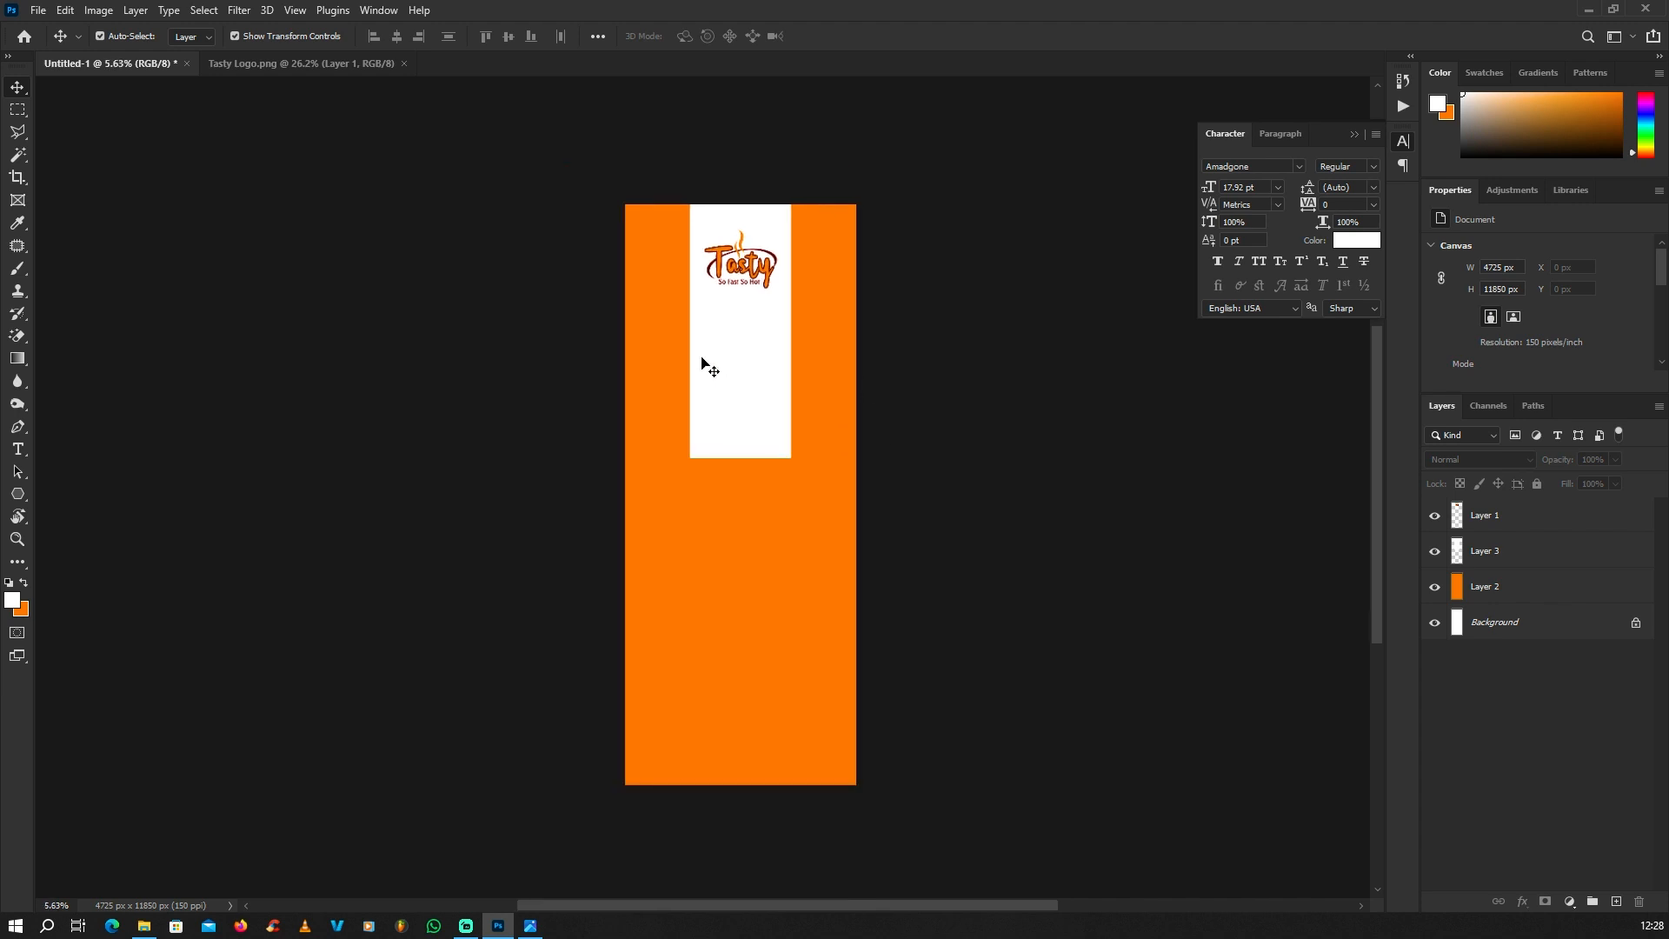
pyautogui.scroll(5, 703, 363)
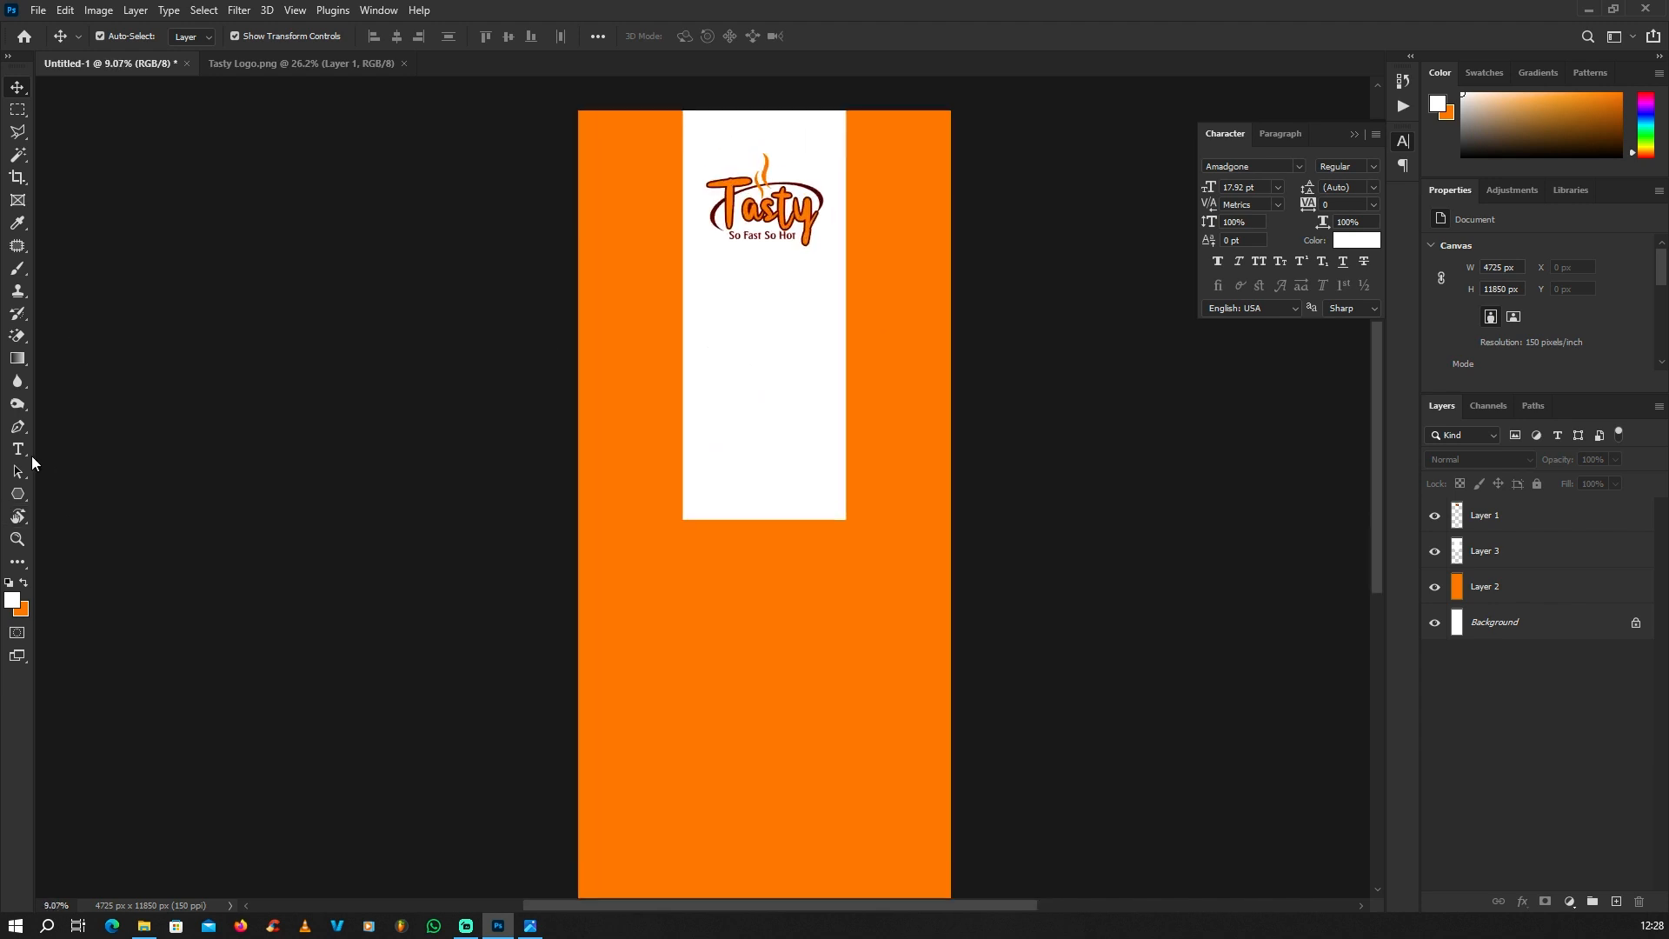
pyautogui.click(17, 449)
pyautogui.scroll(1, 698, 606)
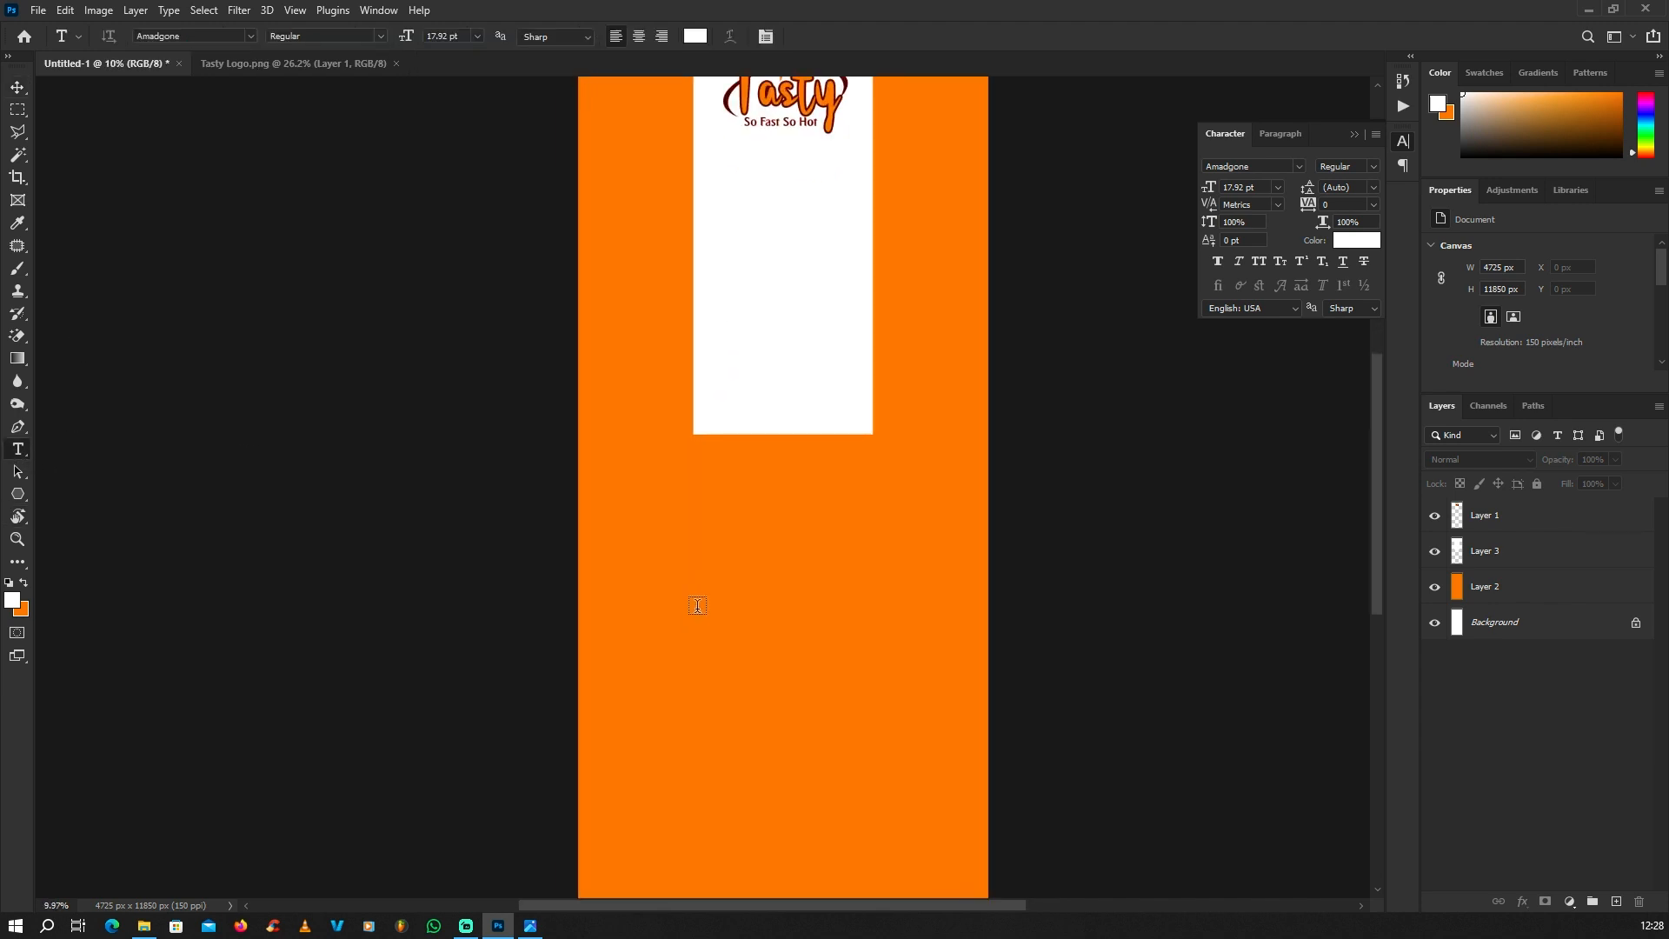
pyautogui.click(706, 583)
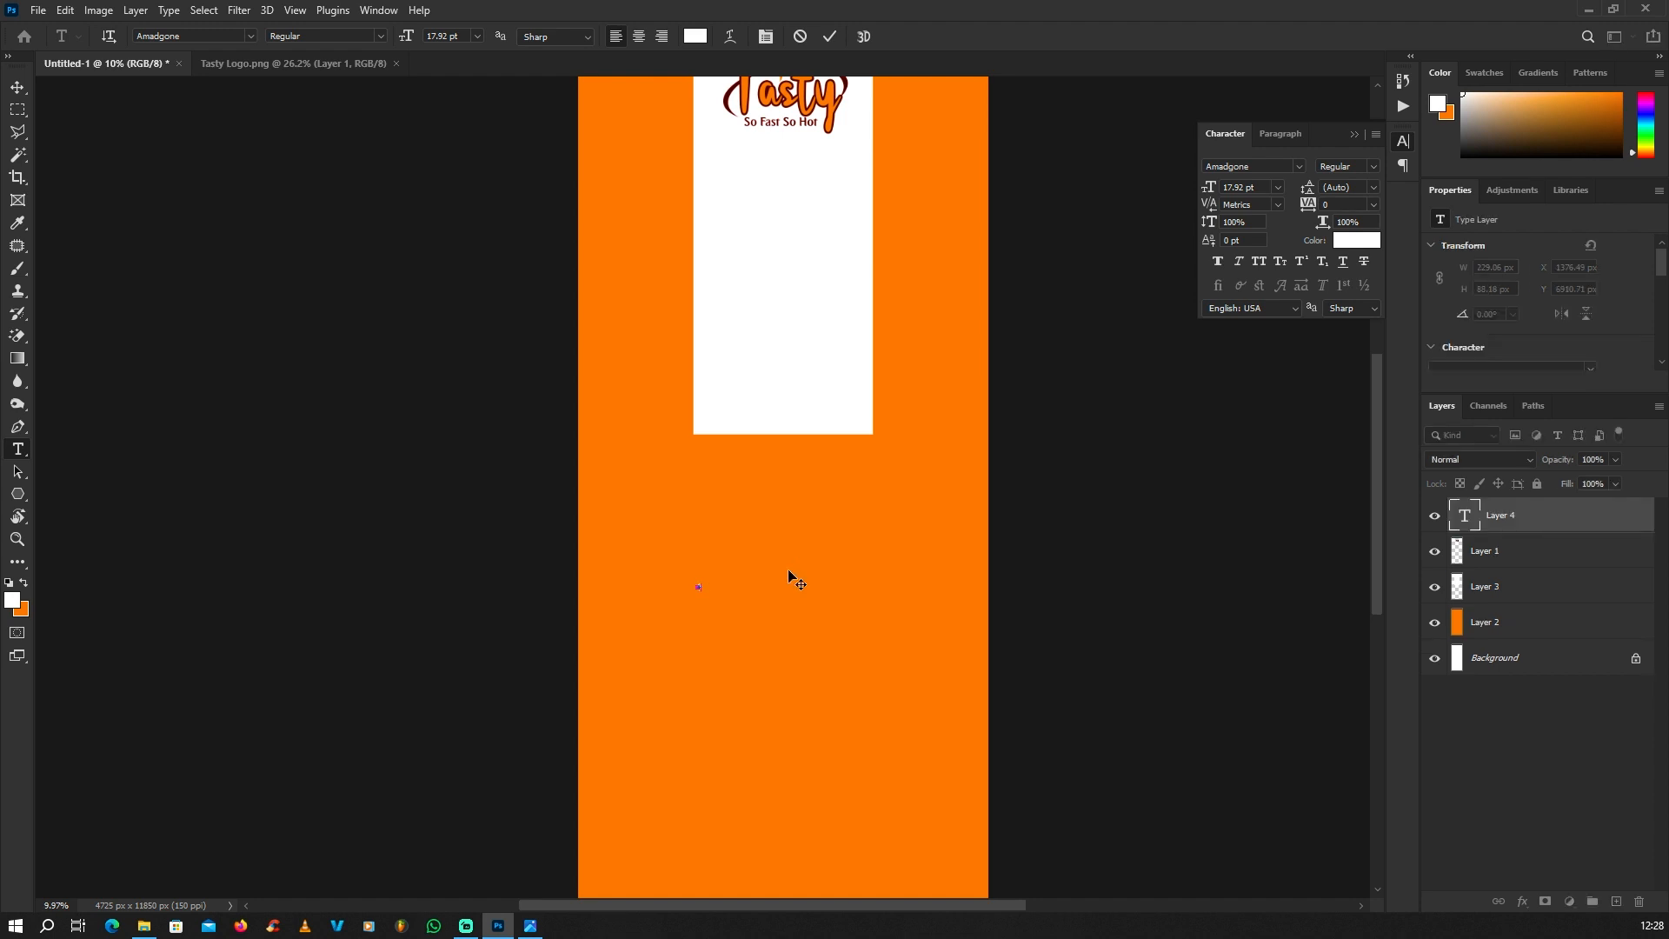
pyautogui.write('Food')
pyautogui.click(17, 87)
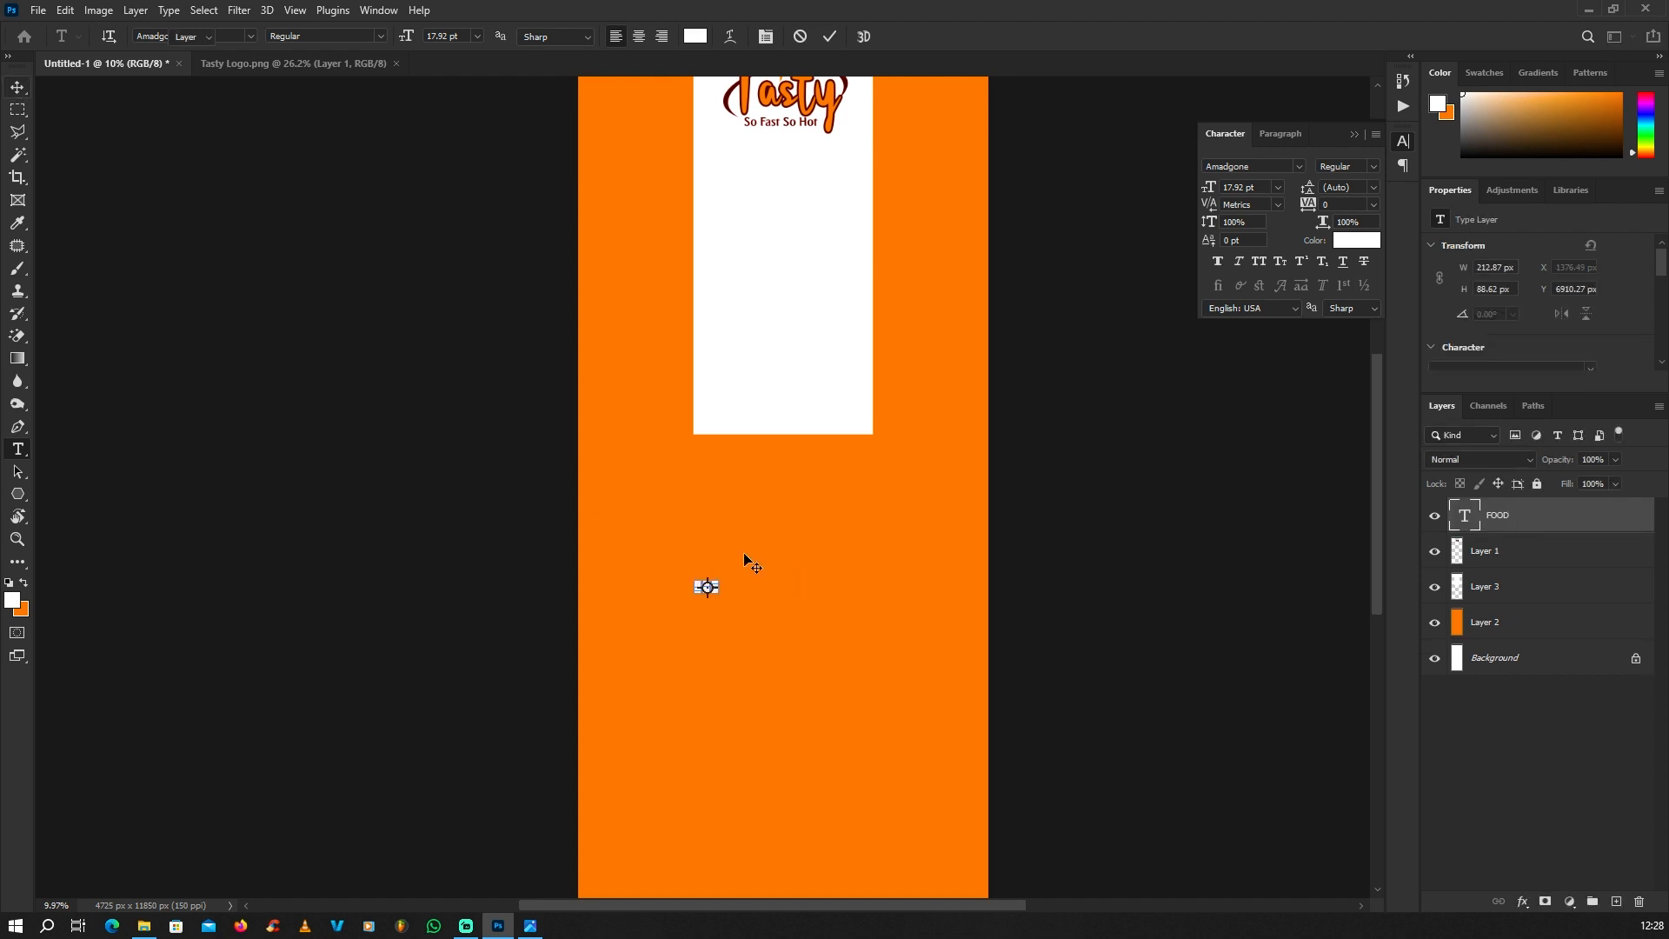
# Step: Enlarge the FOOD text to about 3825 px wide and centre it on the orange area below the white panel
pyautogui.hotkey('ctrl', 't')
pyautogui.moveTo(994, 360); pyautogui.dragTo(992, 355)
pyautogui.press('Return')
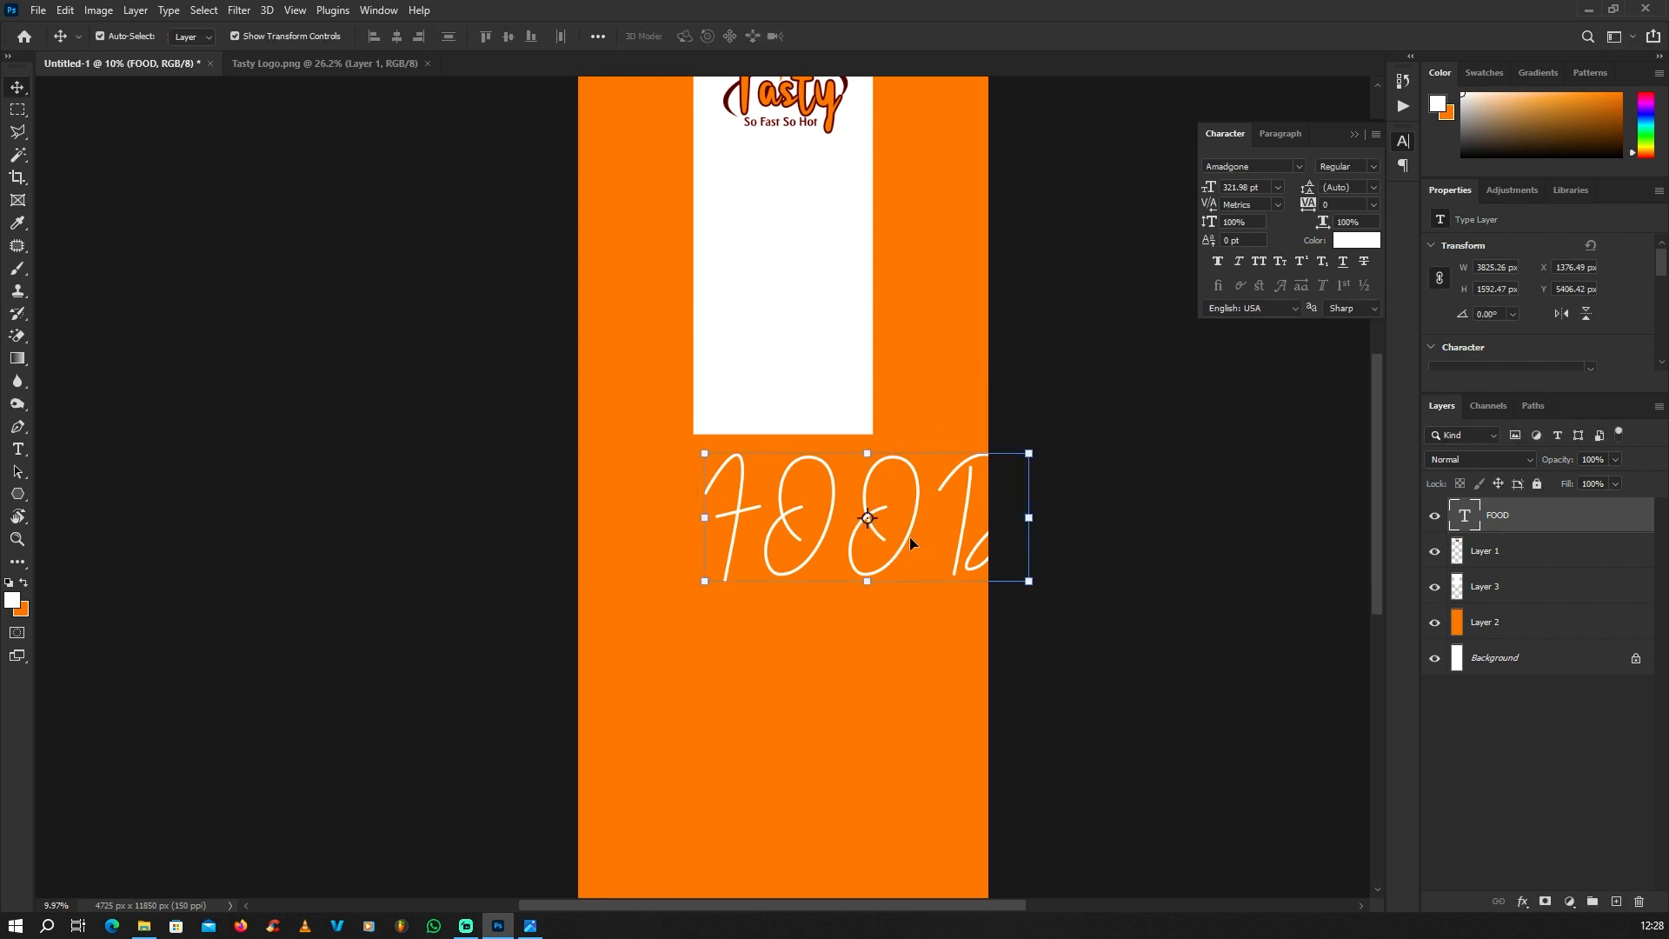
pyautogui.moveTo(909, 535); pyautogui.dragTo(838, 570)
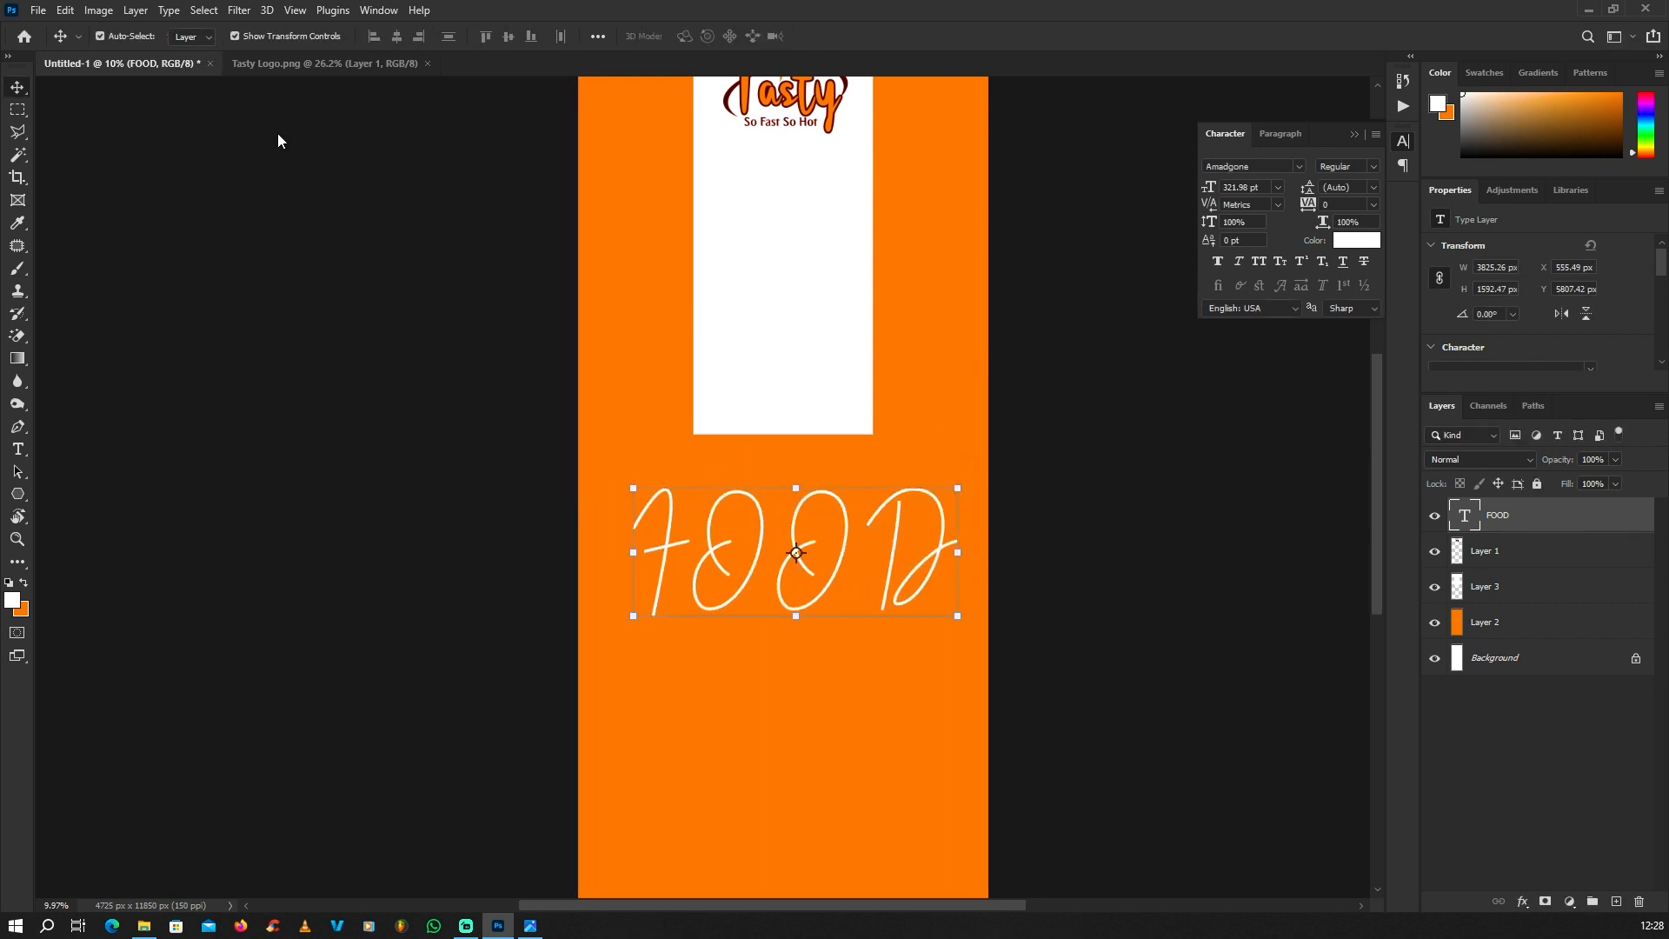
# Step: Change the FOOD text's font to Montserrat Black
pyautogui.press('t')
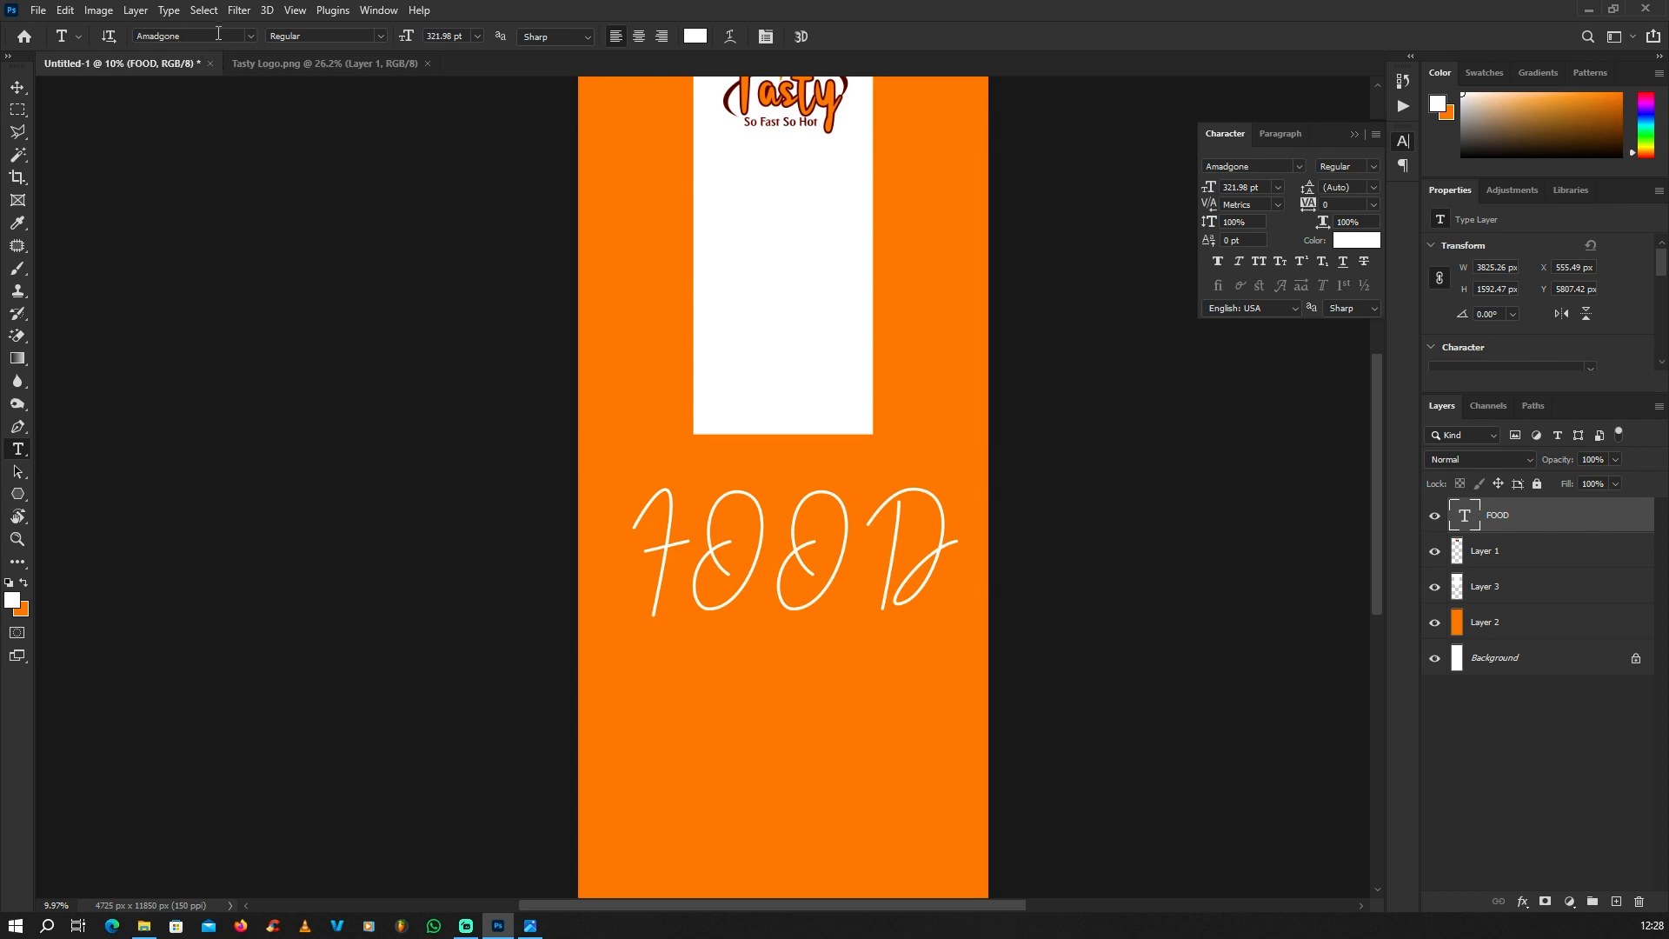
pyautogui.click(239, 37)
pyautogui.write('mon')
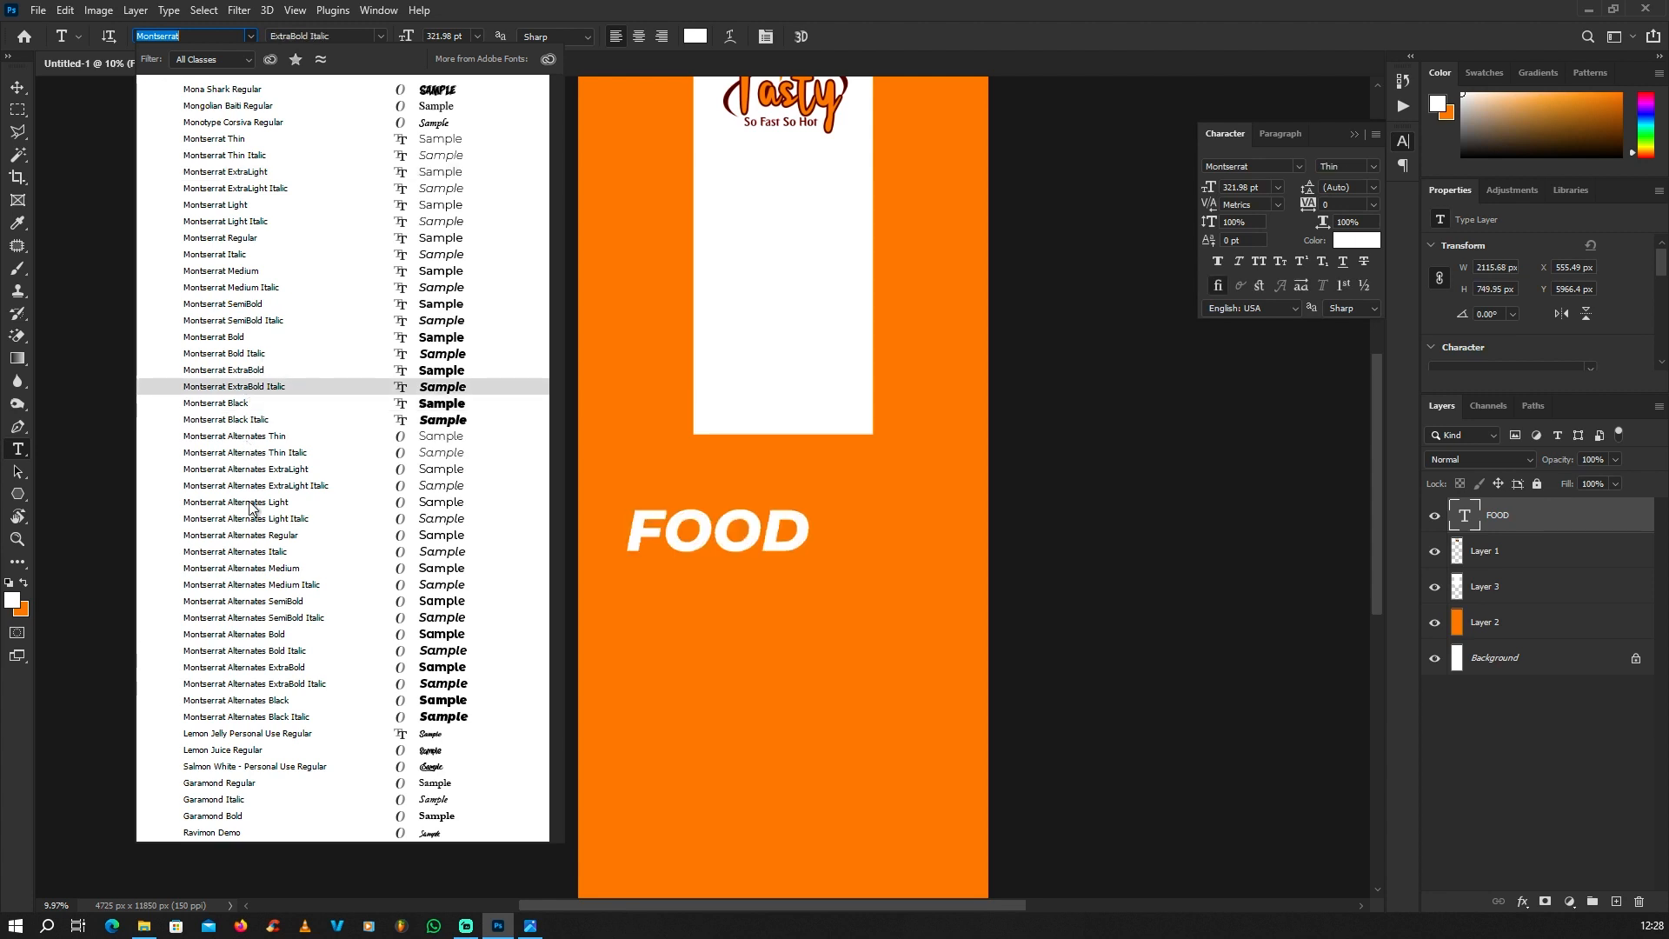
pyautogui.click(242, 404)
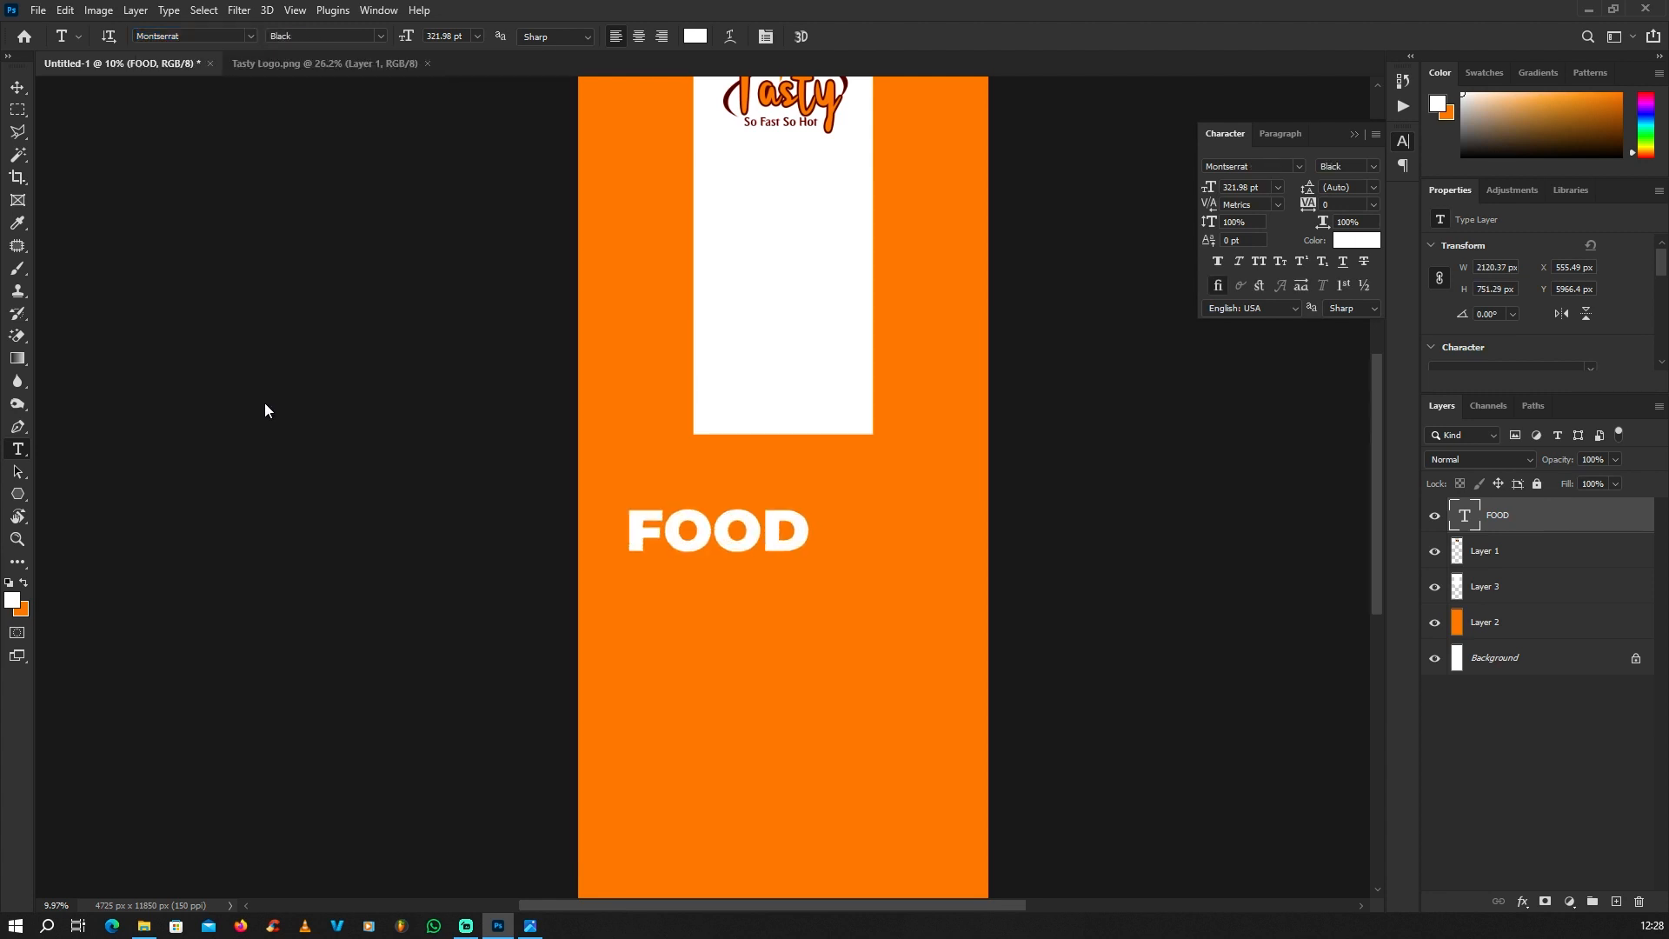
# Step: Enlarge the FOOD text to about 4060 px wide and centre it on the orange area below the white panel
pyautogui.click(17, 86)
pyautogui.moveTo(808, 505); pyautogui.dragTo(968, 410)
pyautogui.press('Return')
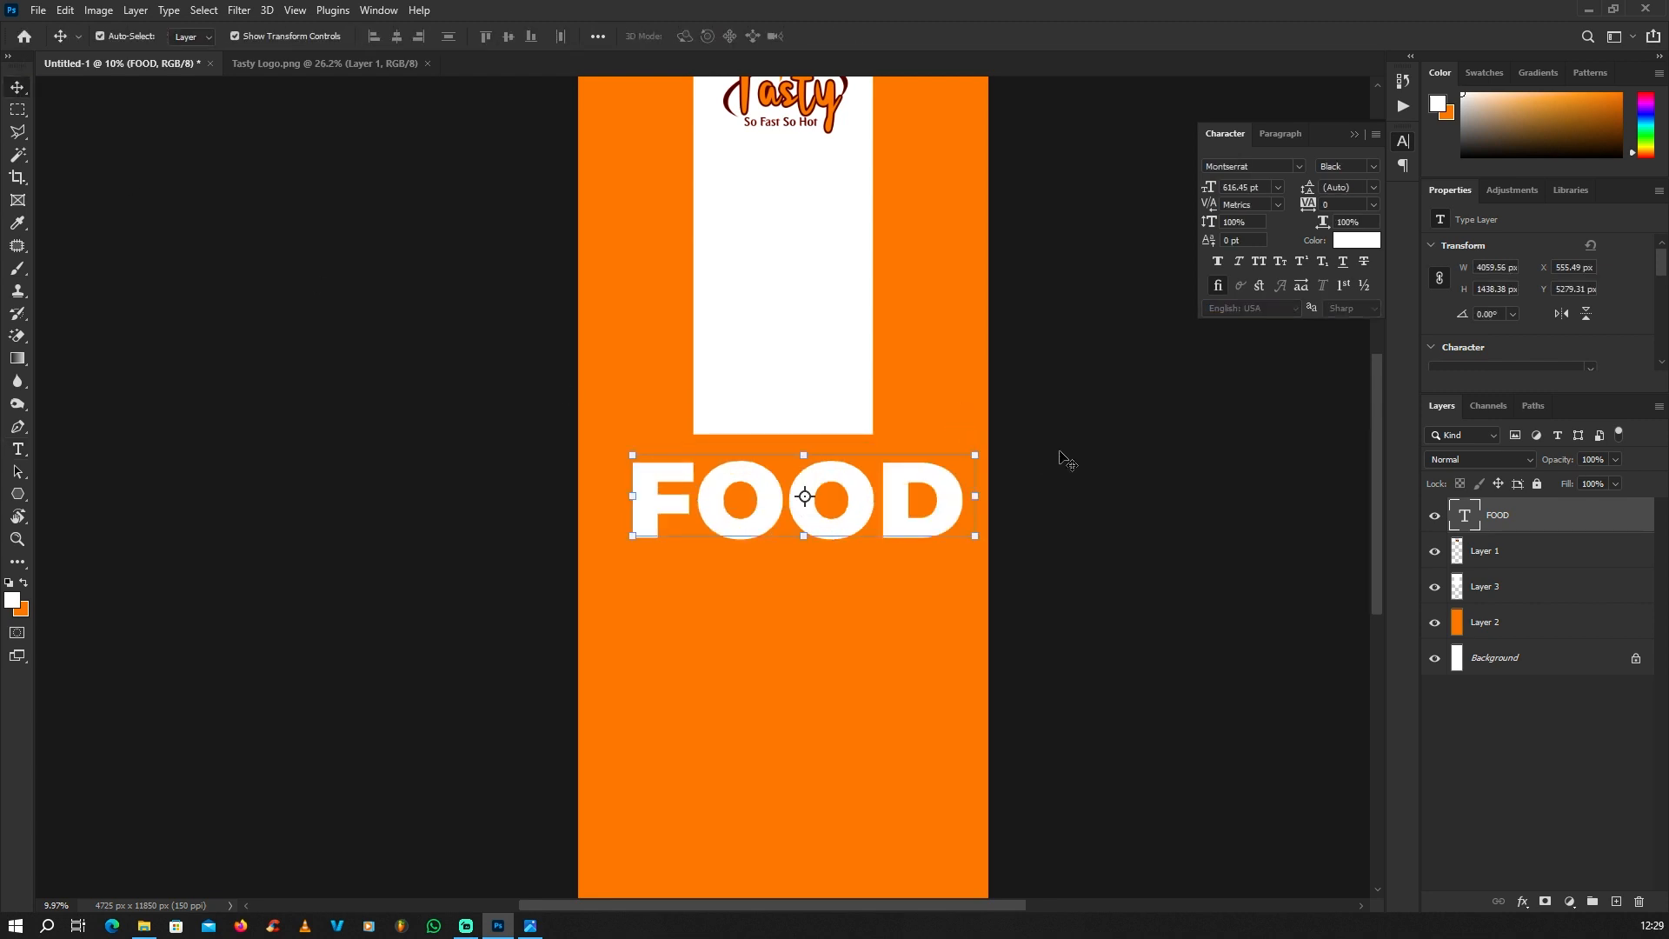
pyautogui.moveTo(897, 493); pyautogui.dragTo(873, 543)
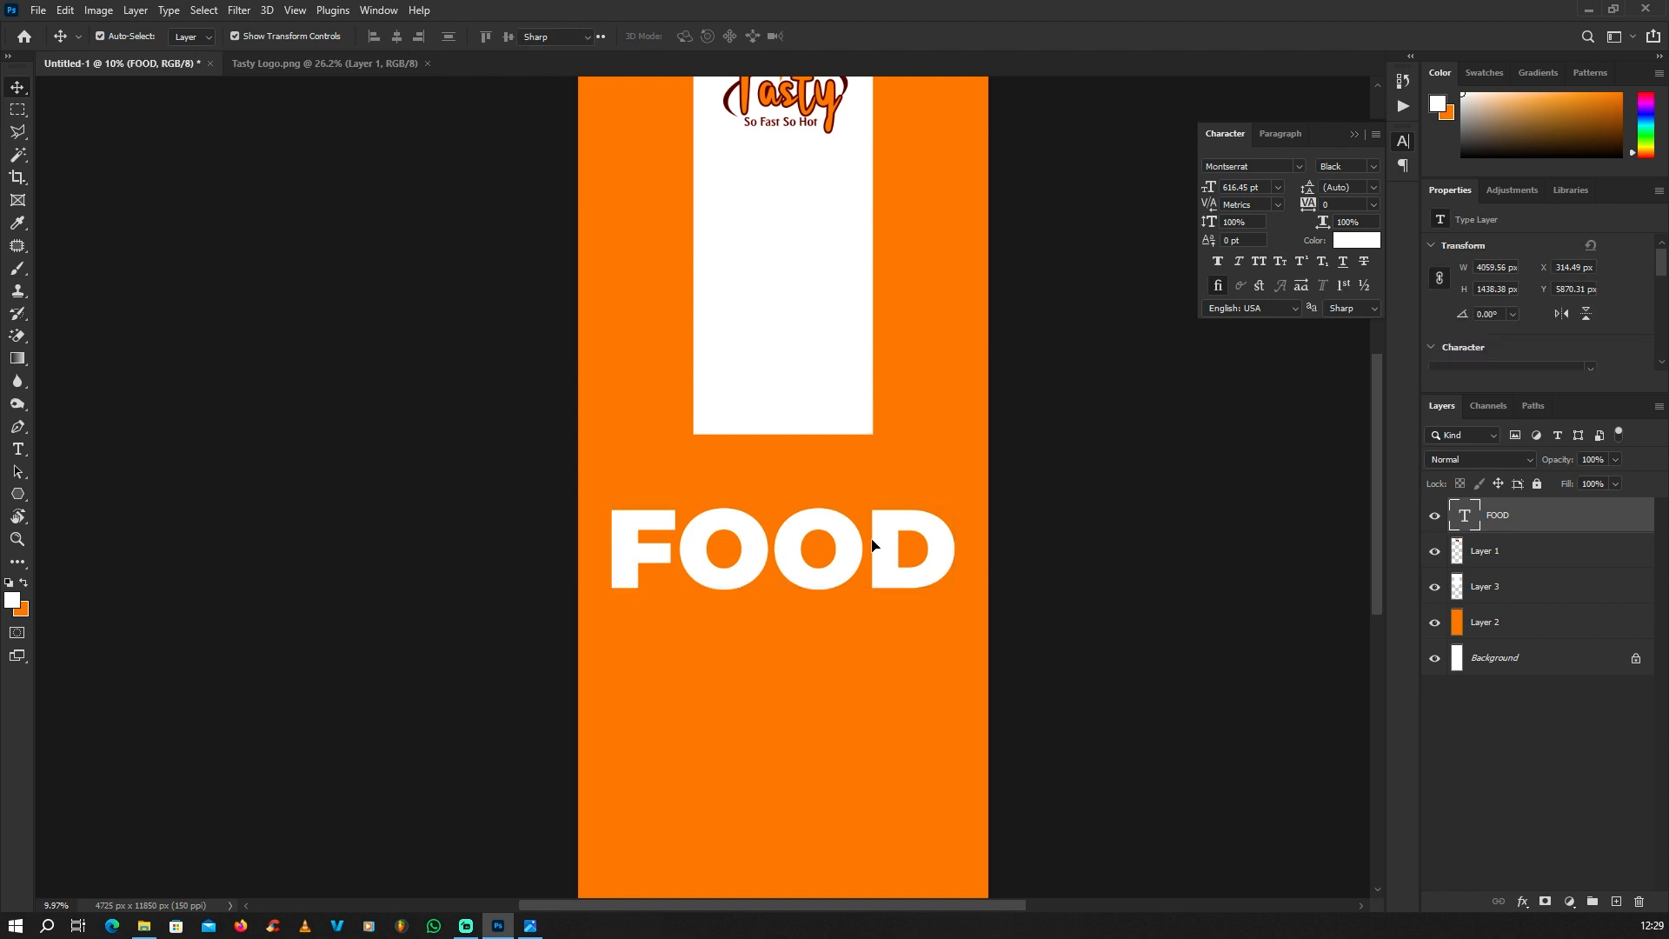
# Step: Recolour the FOOD text bright red (#fc1212)
pyautogui.doubleClick(875, 547)
pyautogui.click(11, 599)
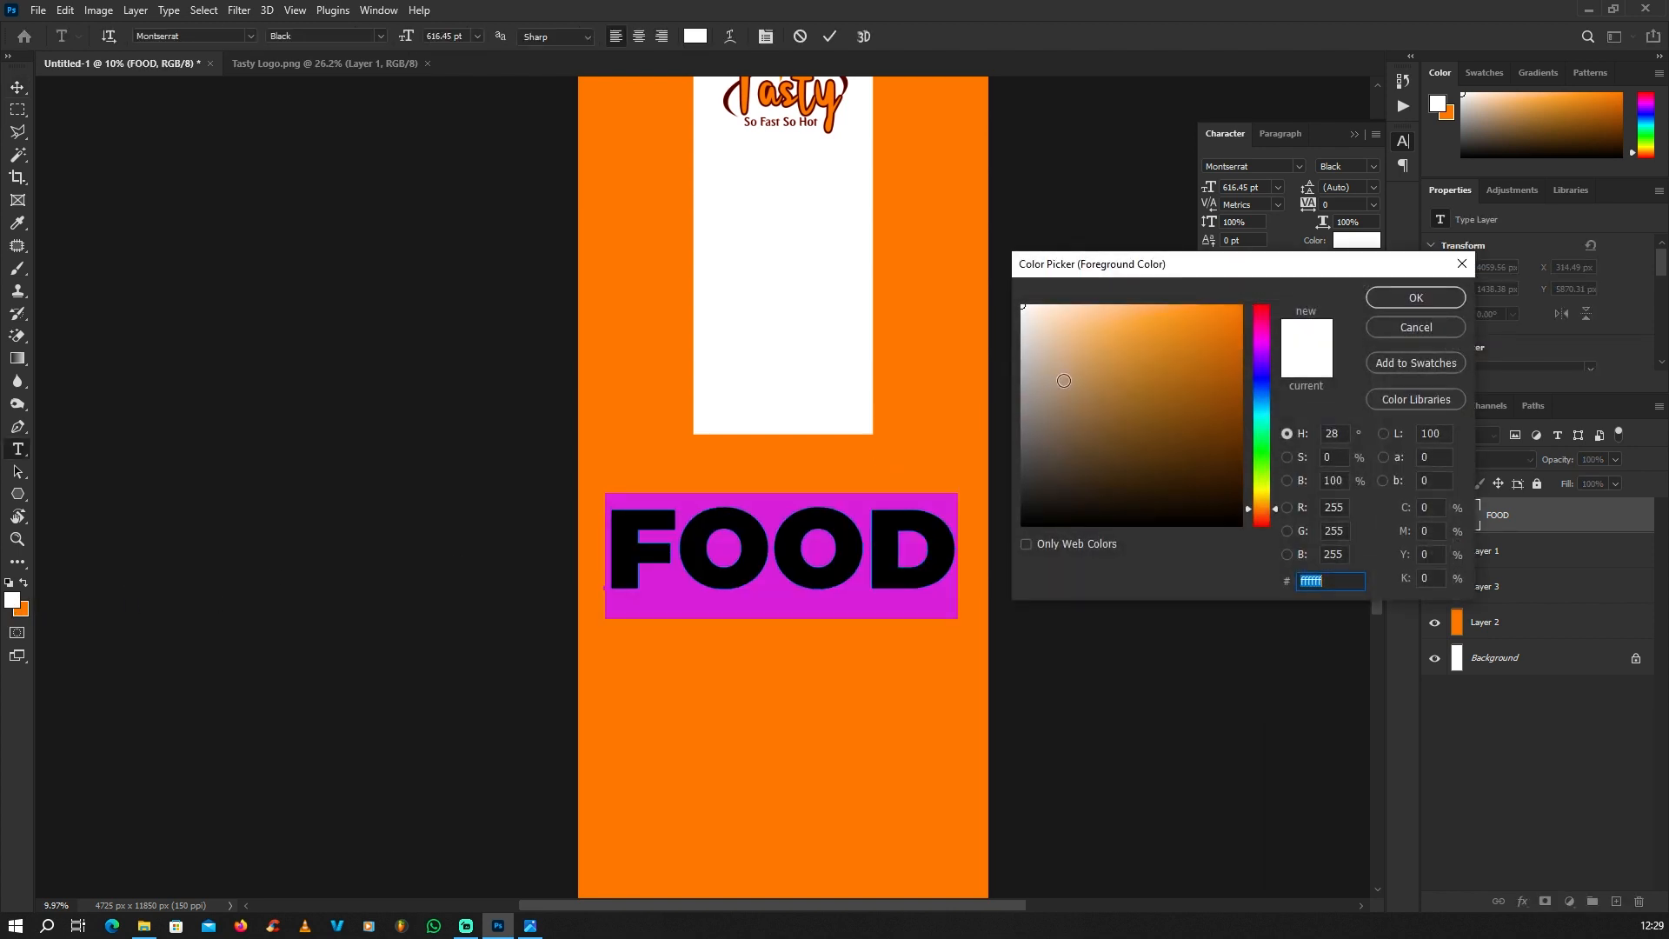
pyautogui.click(1260, 315)
pyautogui.click(1242, 306)
pyautogui.moveTo(1255, 312); pyautogui.dragTo(1254, 303)
pyautogui.click(1410, 298)
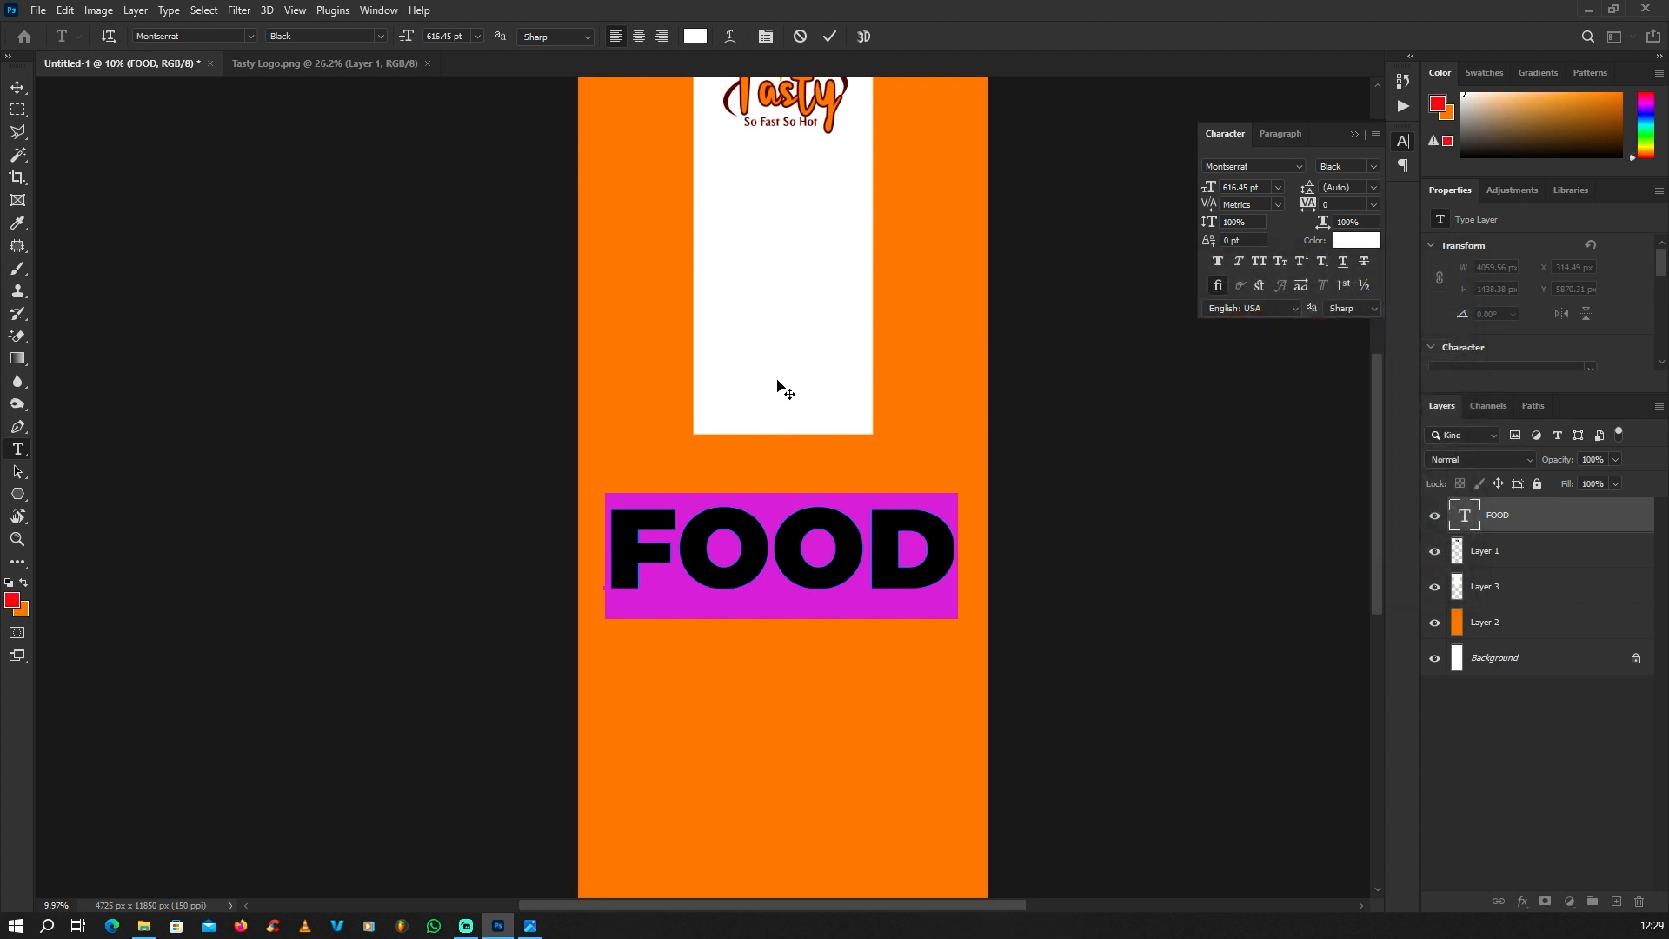
pyautogui.click(17, 88)
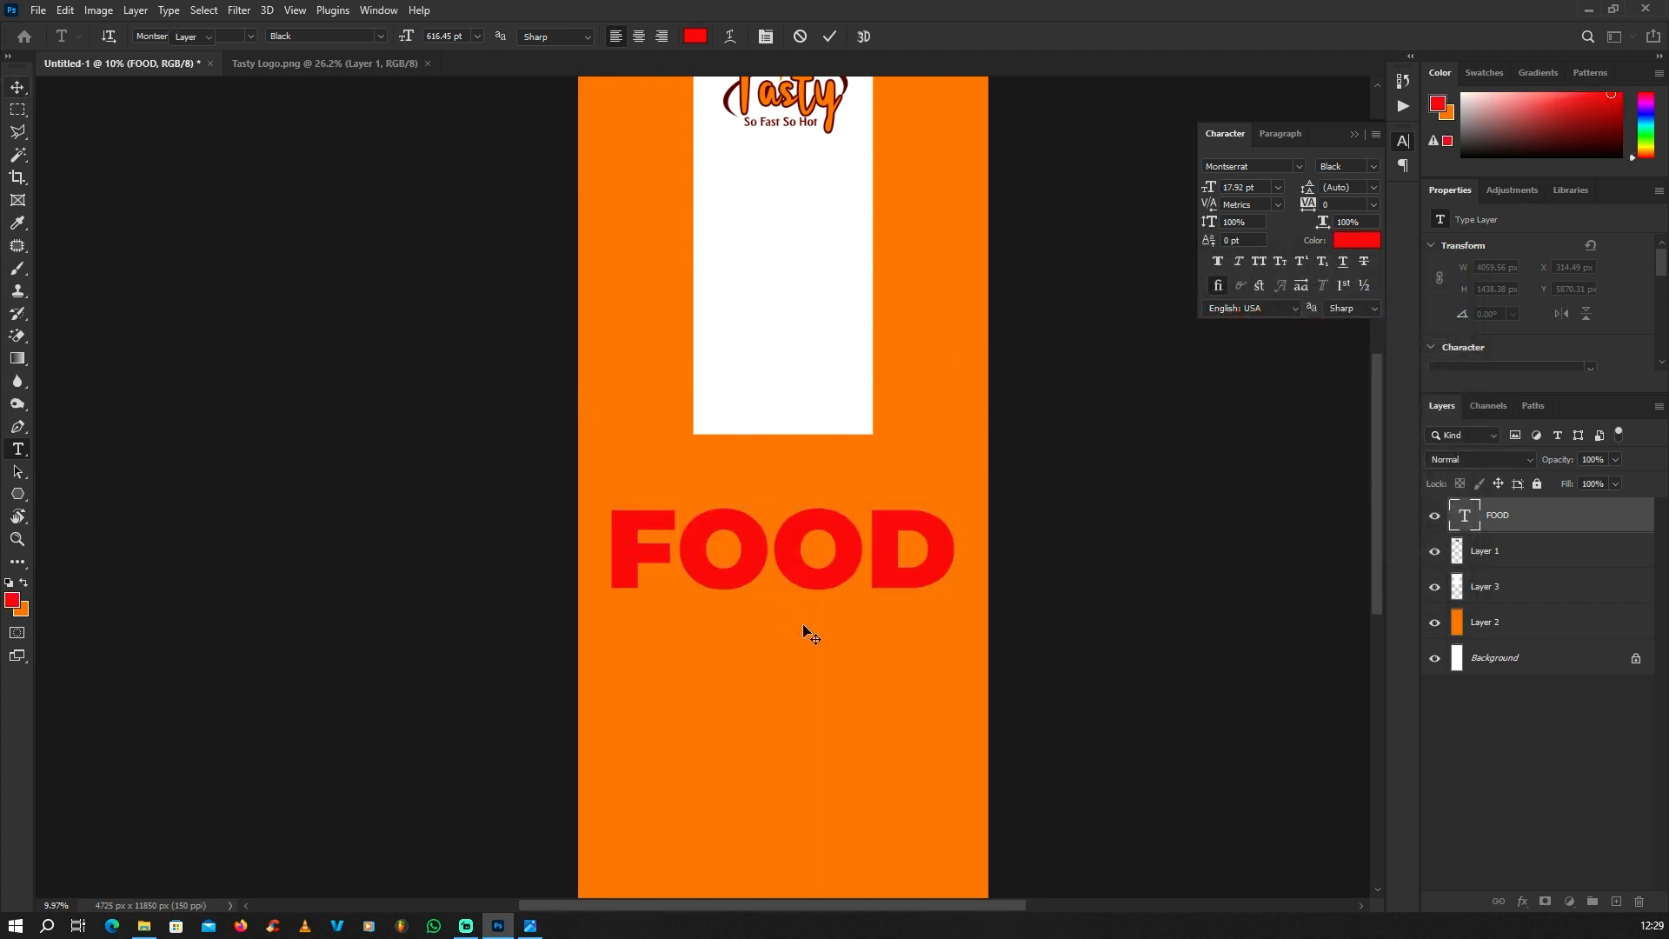
# Step: Move FOOD up across the white panel below the logo and place a duplicate scaled to about 66.75% beneath it
pyautogui.scroll(2, 802, 623)
pyautogui.click(847, 565)
pyautogui.scroll(-4, 809, 718)
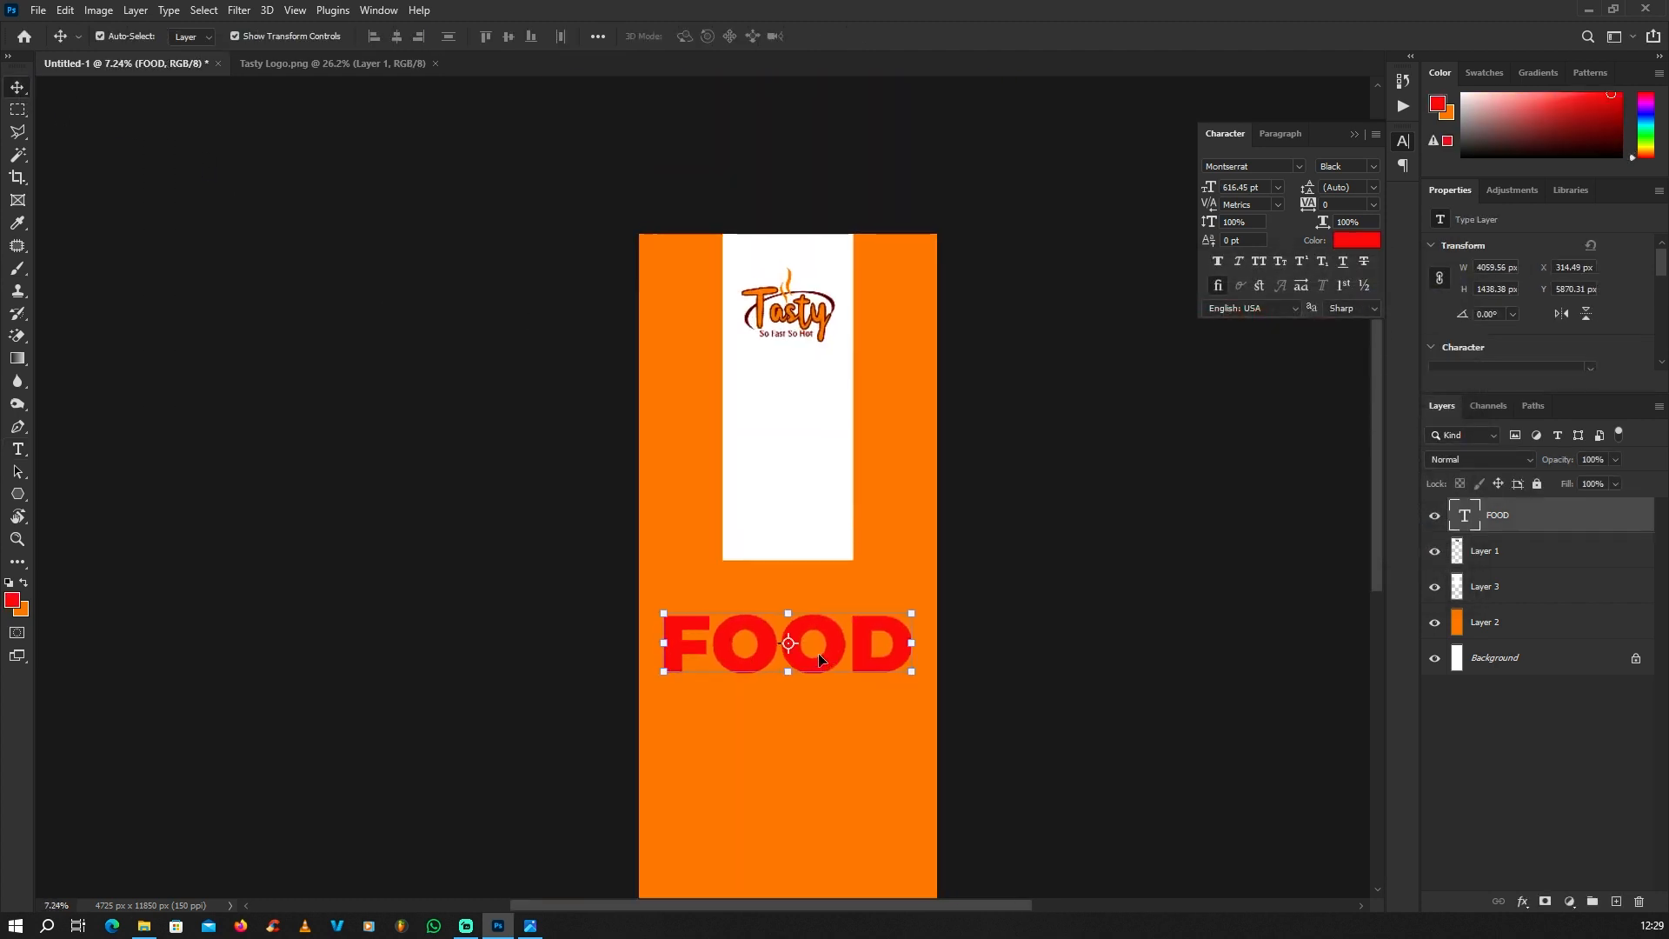
pyautogui.scroll(1, 836, 664)
pyautogui.moveTo(837, 659); pyautogui.dragTo(882, 477)
pyautogui.press('ctrl')
pyautogui.scroll(1, 887, 499)
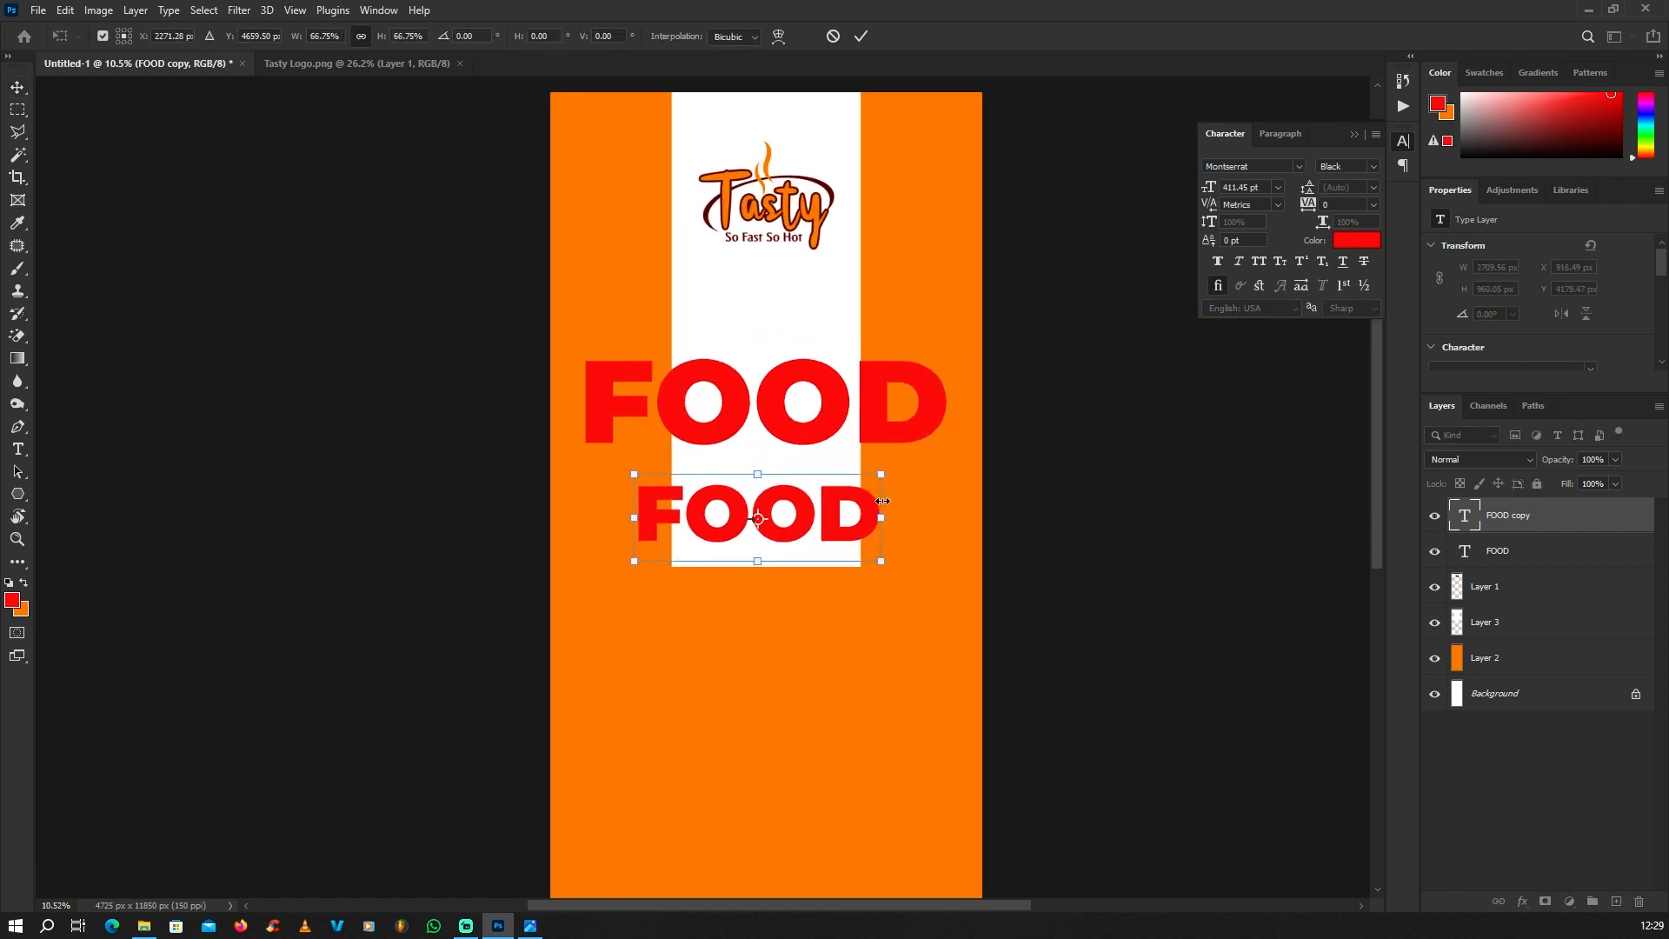
pyautogui.press('Return')
# Step: Replace the wording of the smaller FOOD copy with "Delicious"
pyautogui.doubleClick(828, 514)
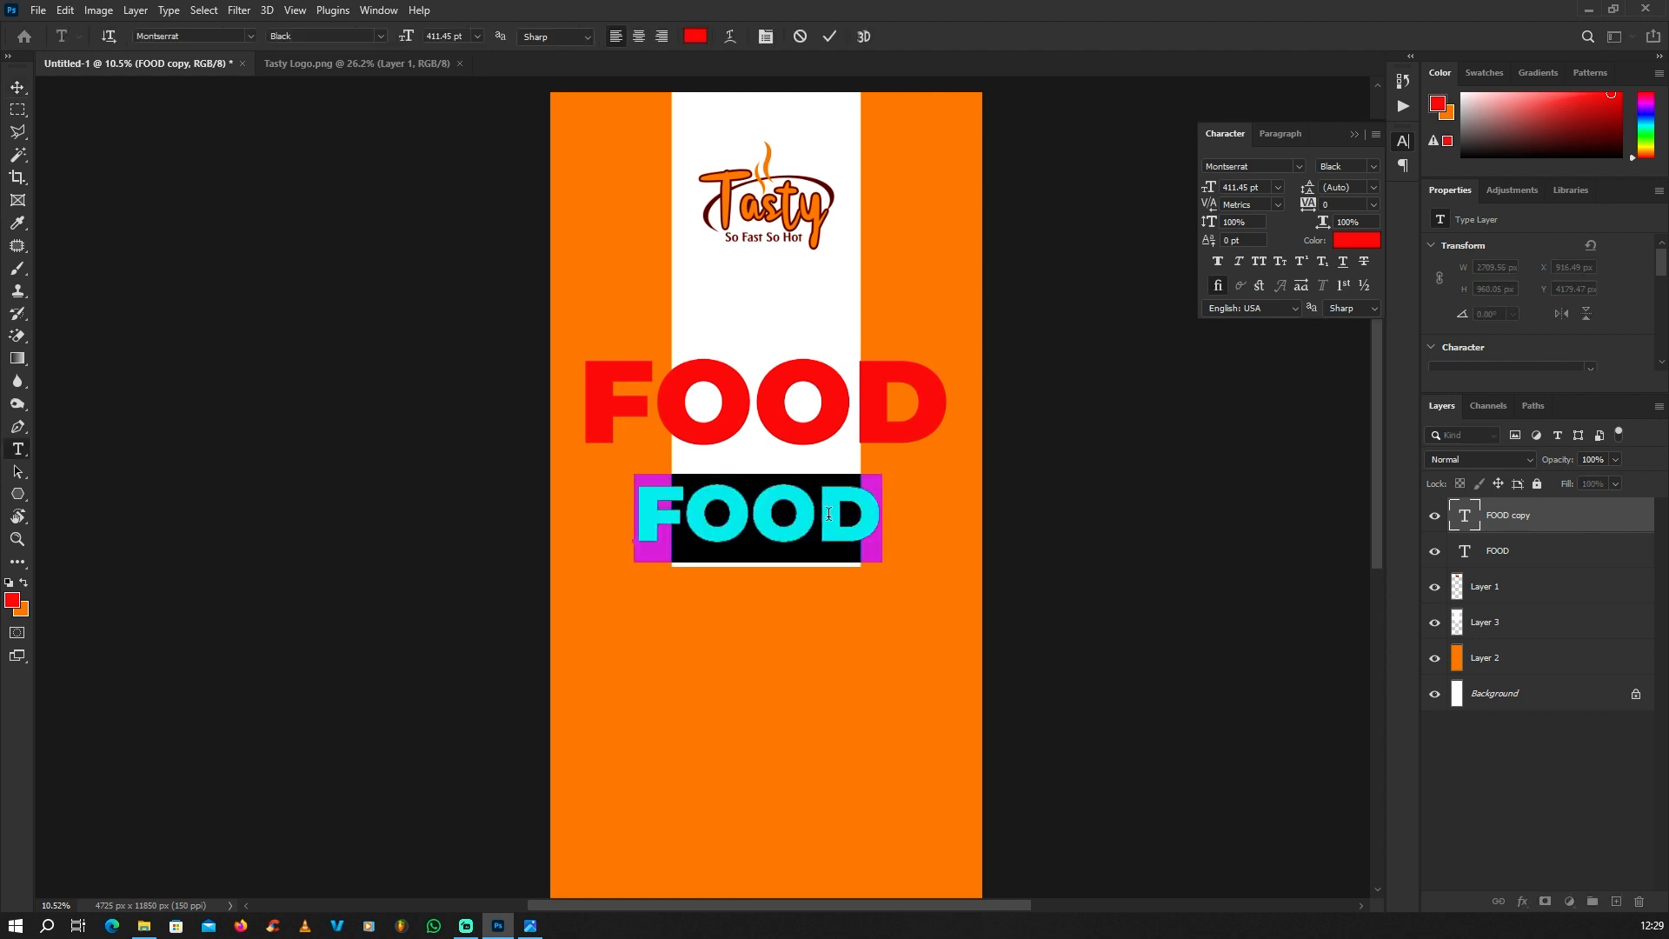
pyautogui.write('d')
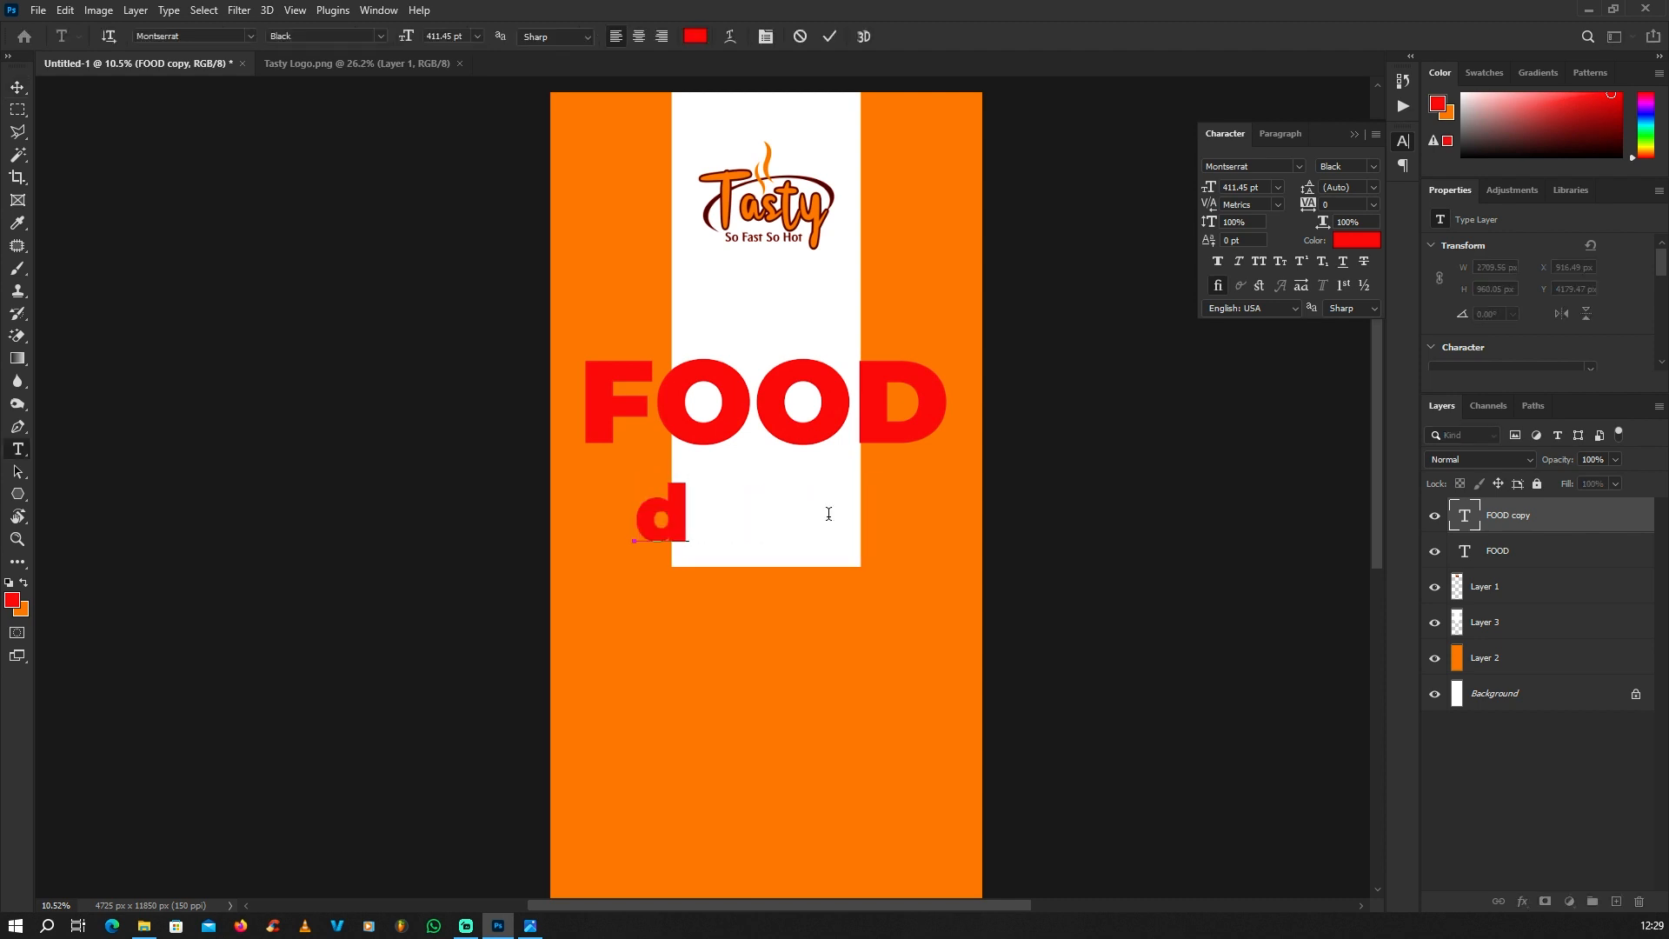
pyautogui.press('BackSpace')
pyautogui.write('Deliciou')
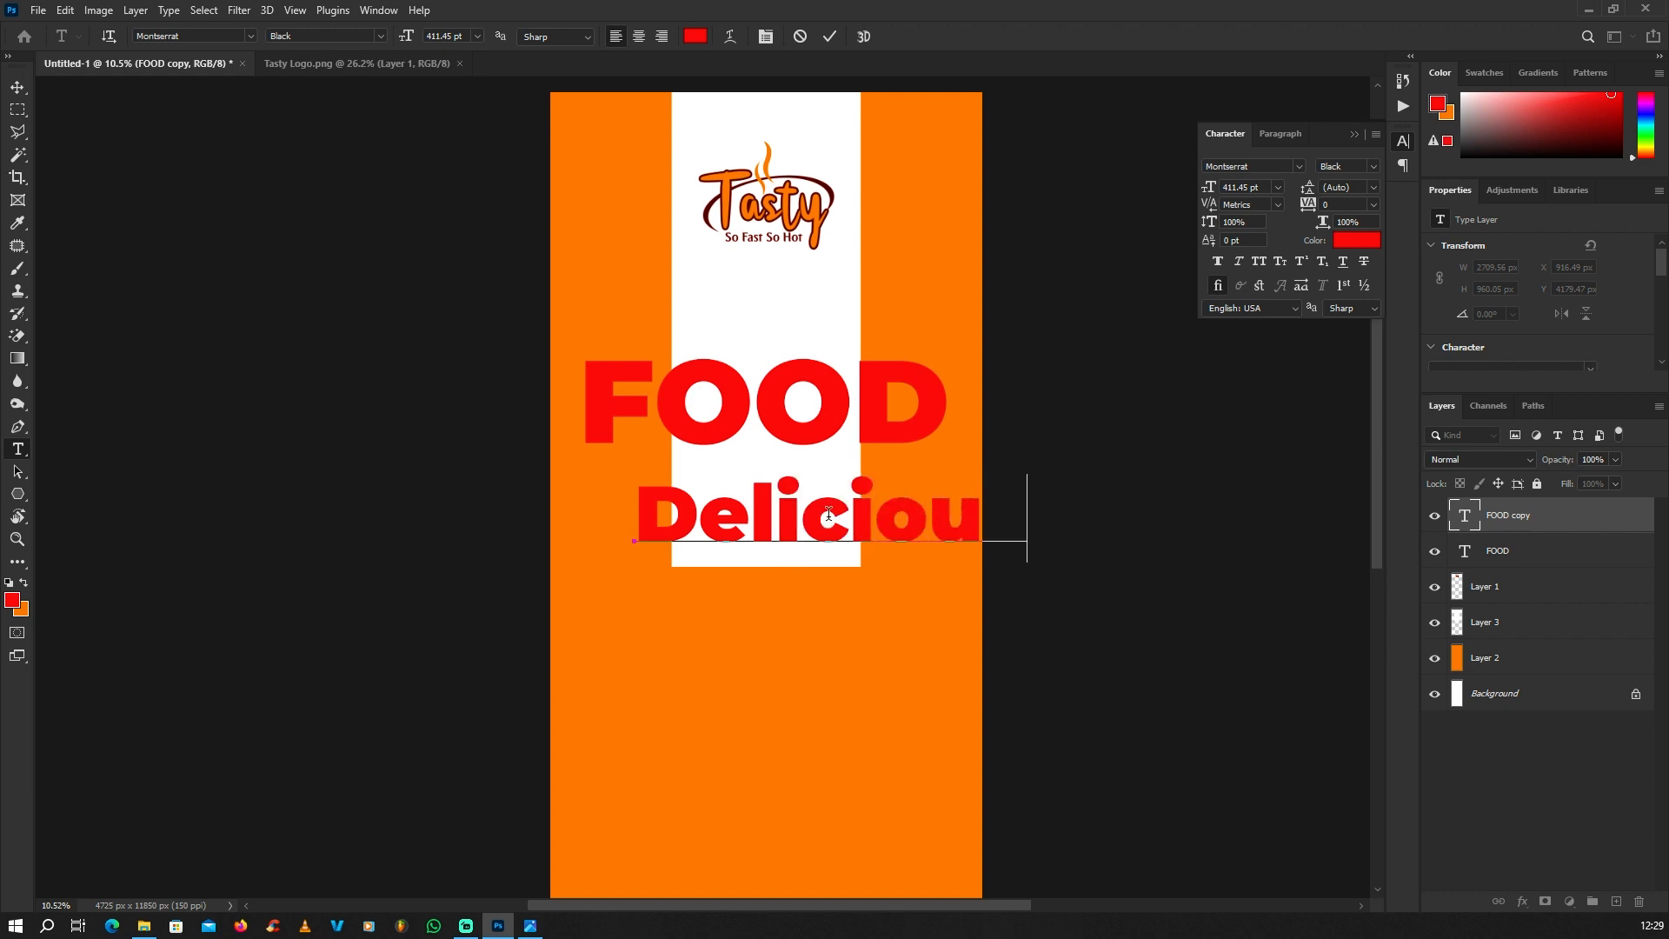
pyautogui.click(18, 87)
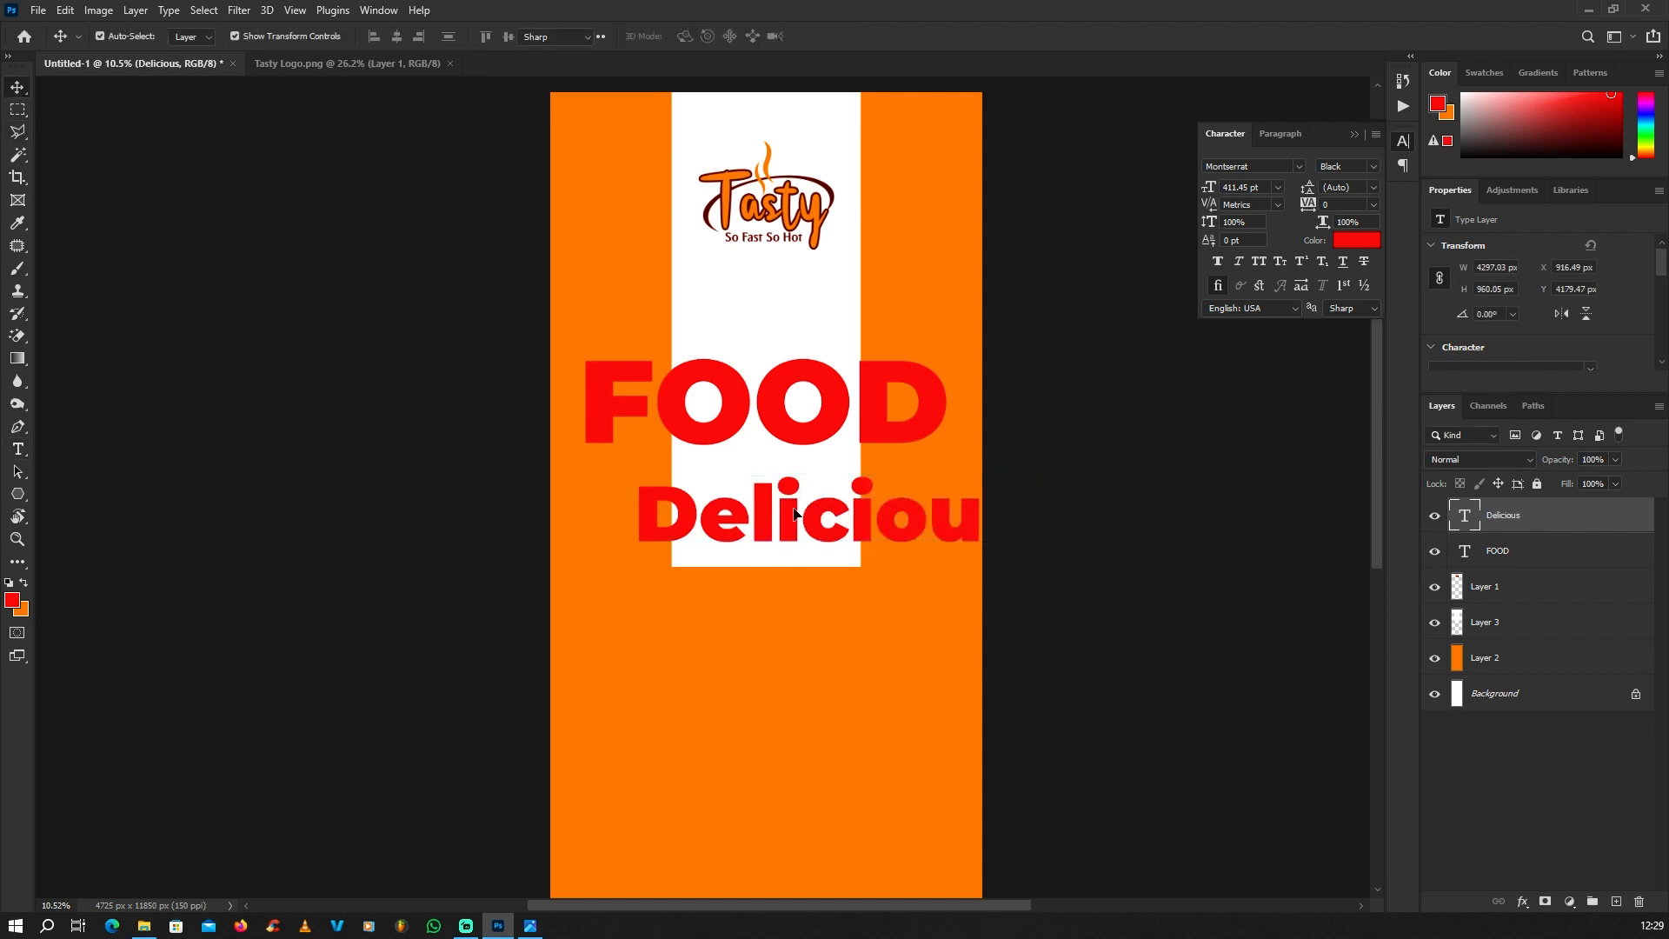
# Step: Recolour the Delicious text black (#000000)
pyautogui.doubleClick(794, 513)
pyautogui.click(13, 604)
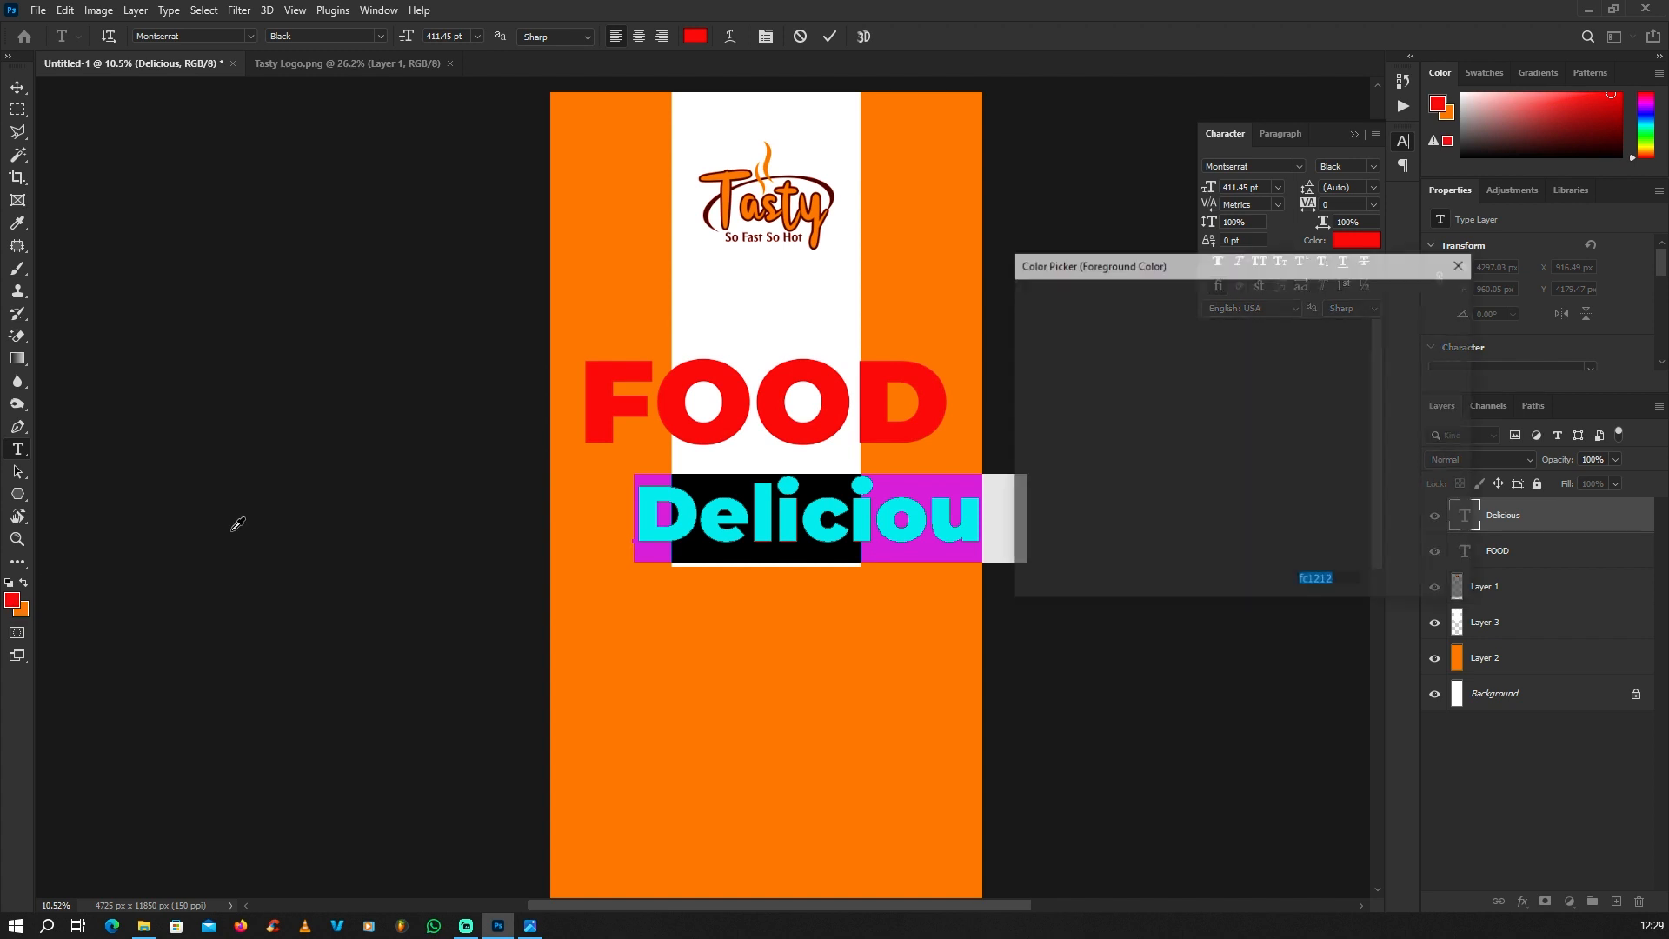
pyautogui.write('000000')
pyautogui.click(1416, 304)
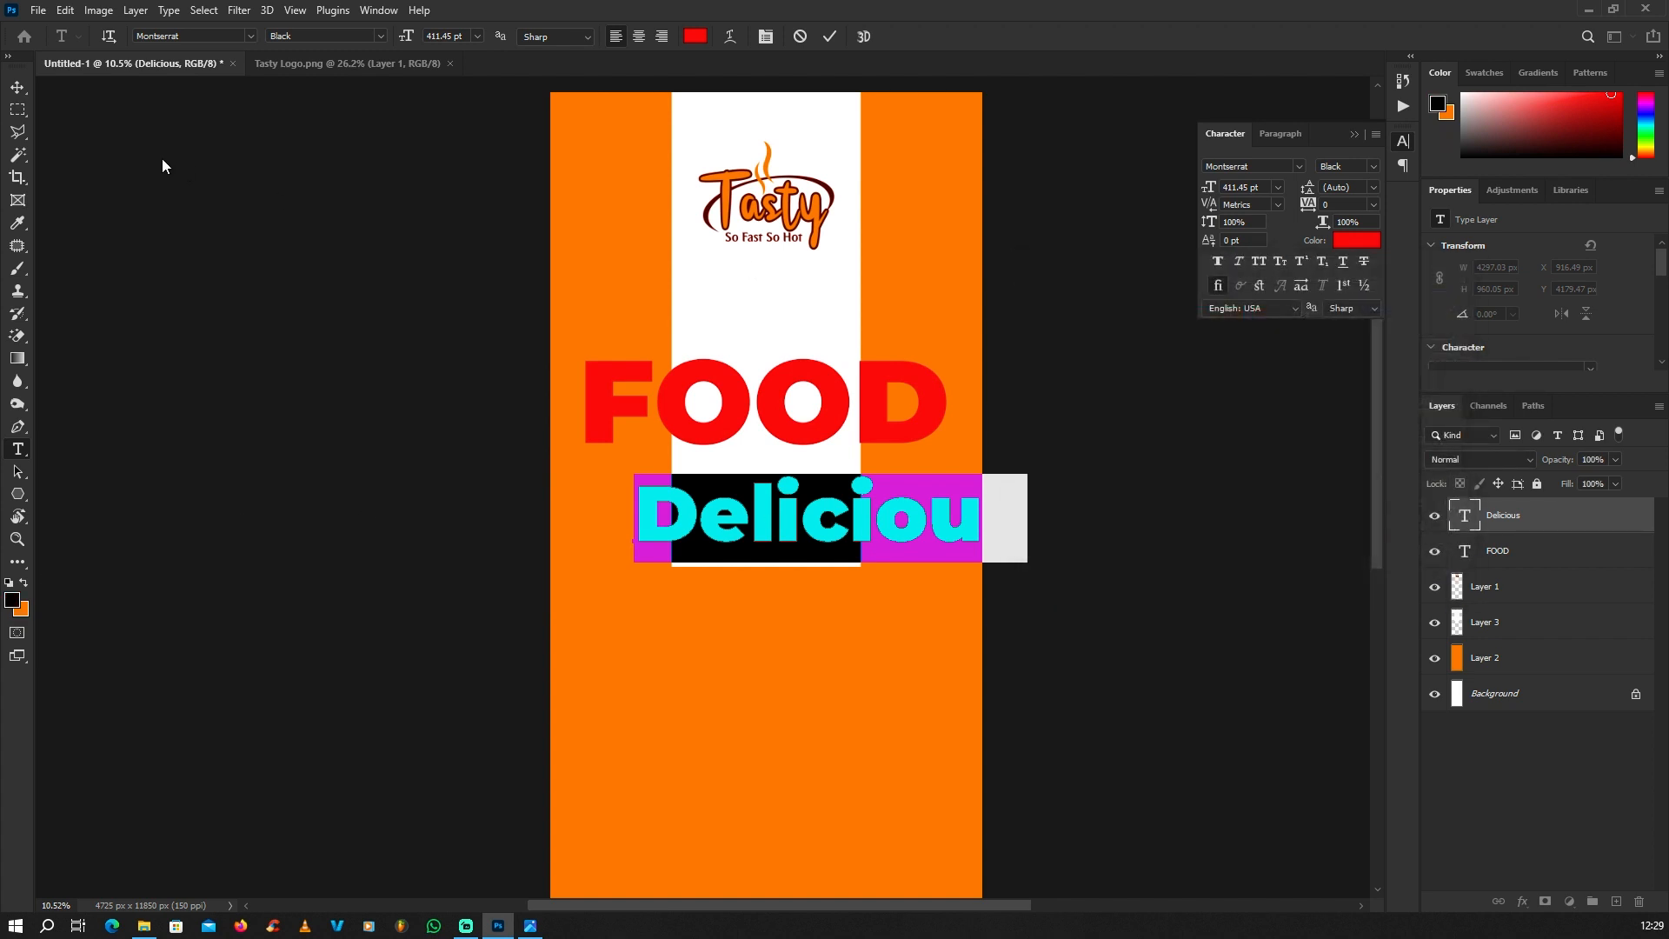
pyautogui.click(17, 87)
# Step: Move the Delicious text into the gap between the Tasty logo and FOOD, centred on the banner
pyautogui.click(641, 626)
pyautogui.scroll(-3, 704, 678)
pyautogui.scroll(6, 787, 532)
pyautogui.moveTo(749, 580); pyautogui.dragTo(643, 347)
pyautogui.scroll(-2, 856, 422)
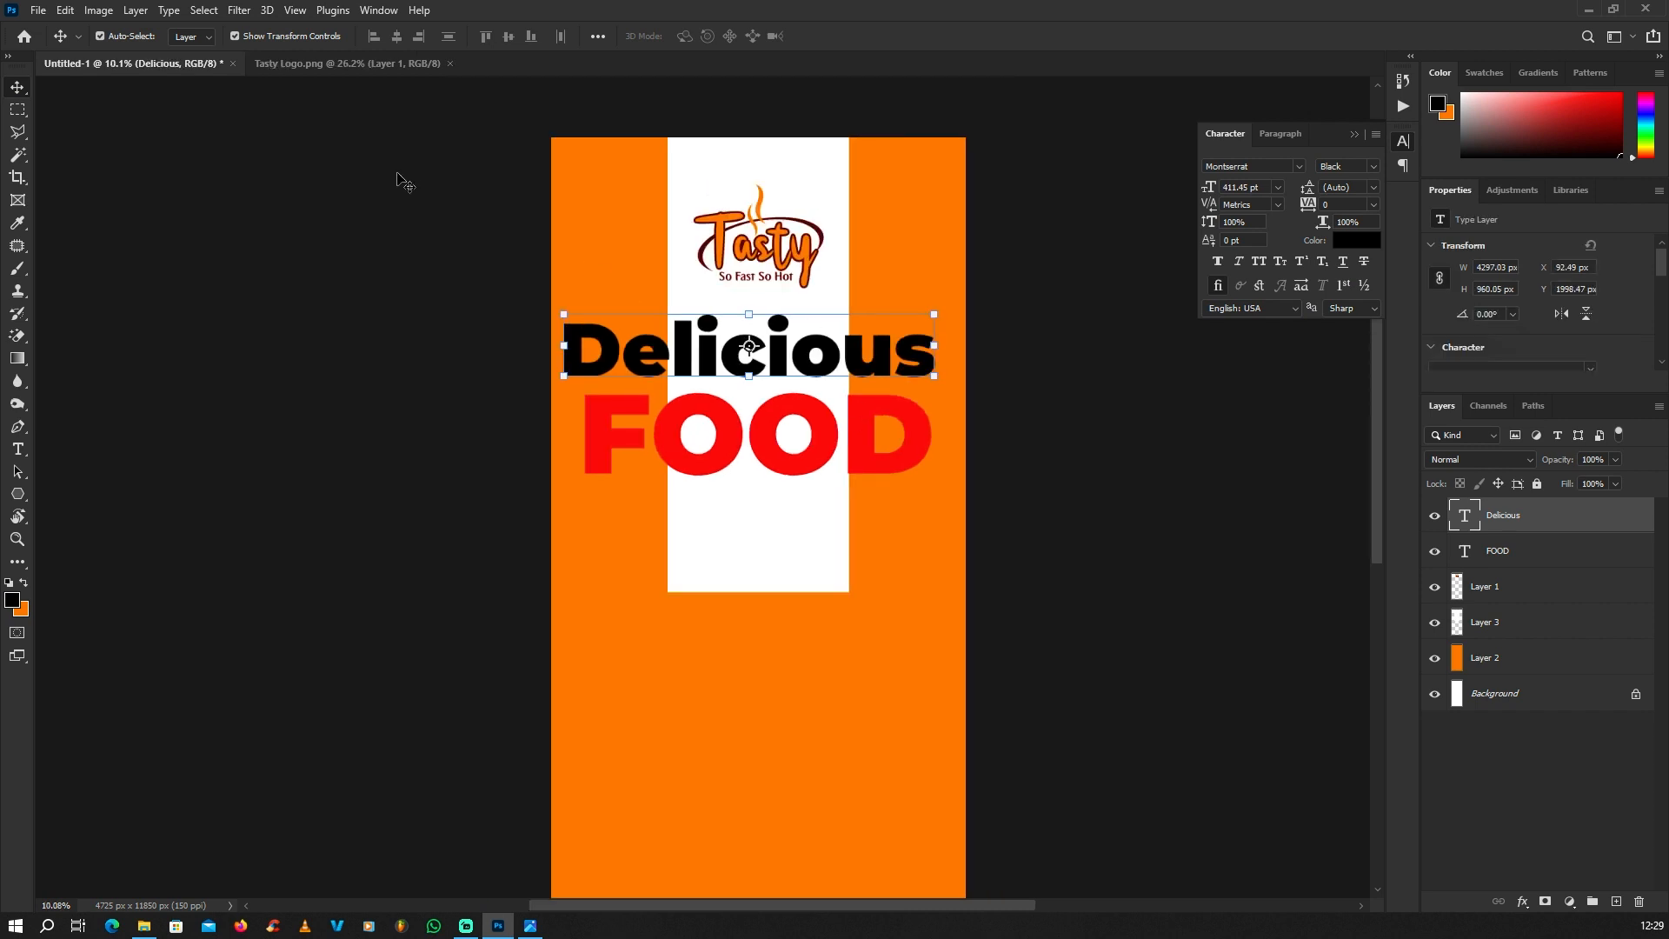
# Step: Change the Delicious text's font to Arinttika Signature Demo
pyautogui.press('t')
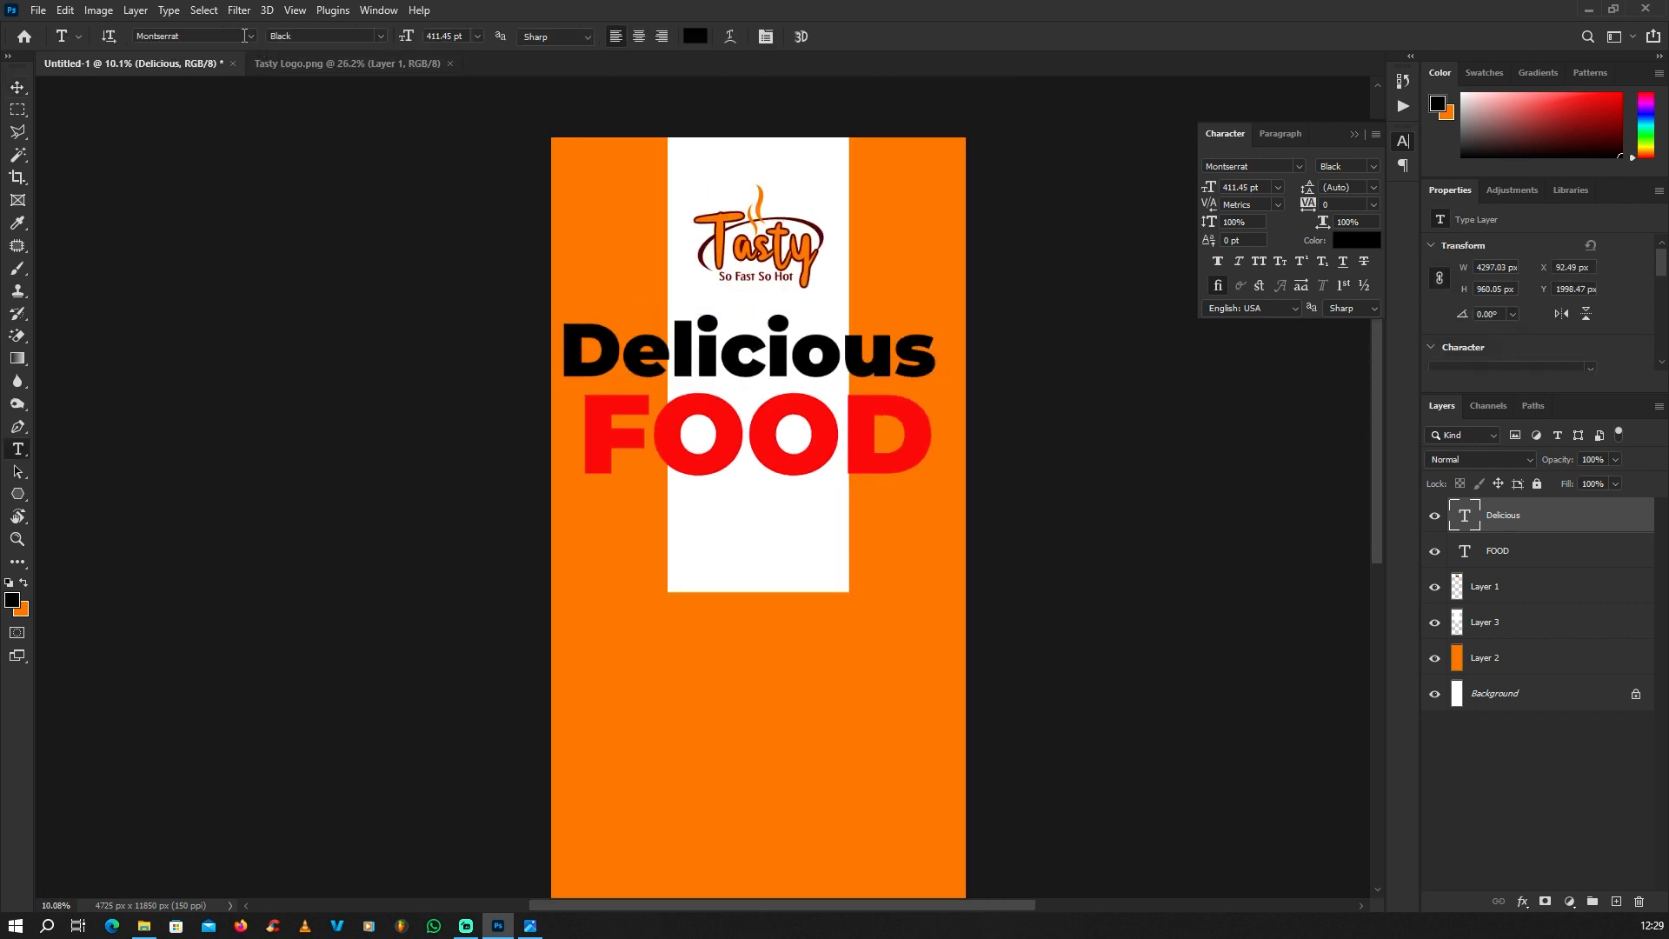
pyautogui.click(249, 35)
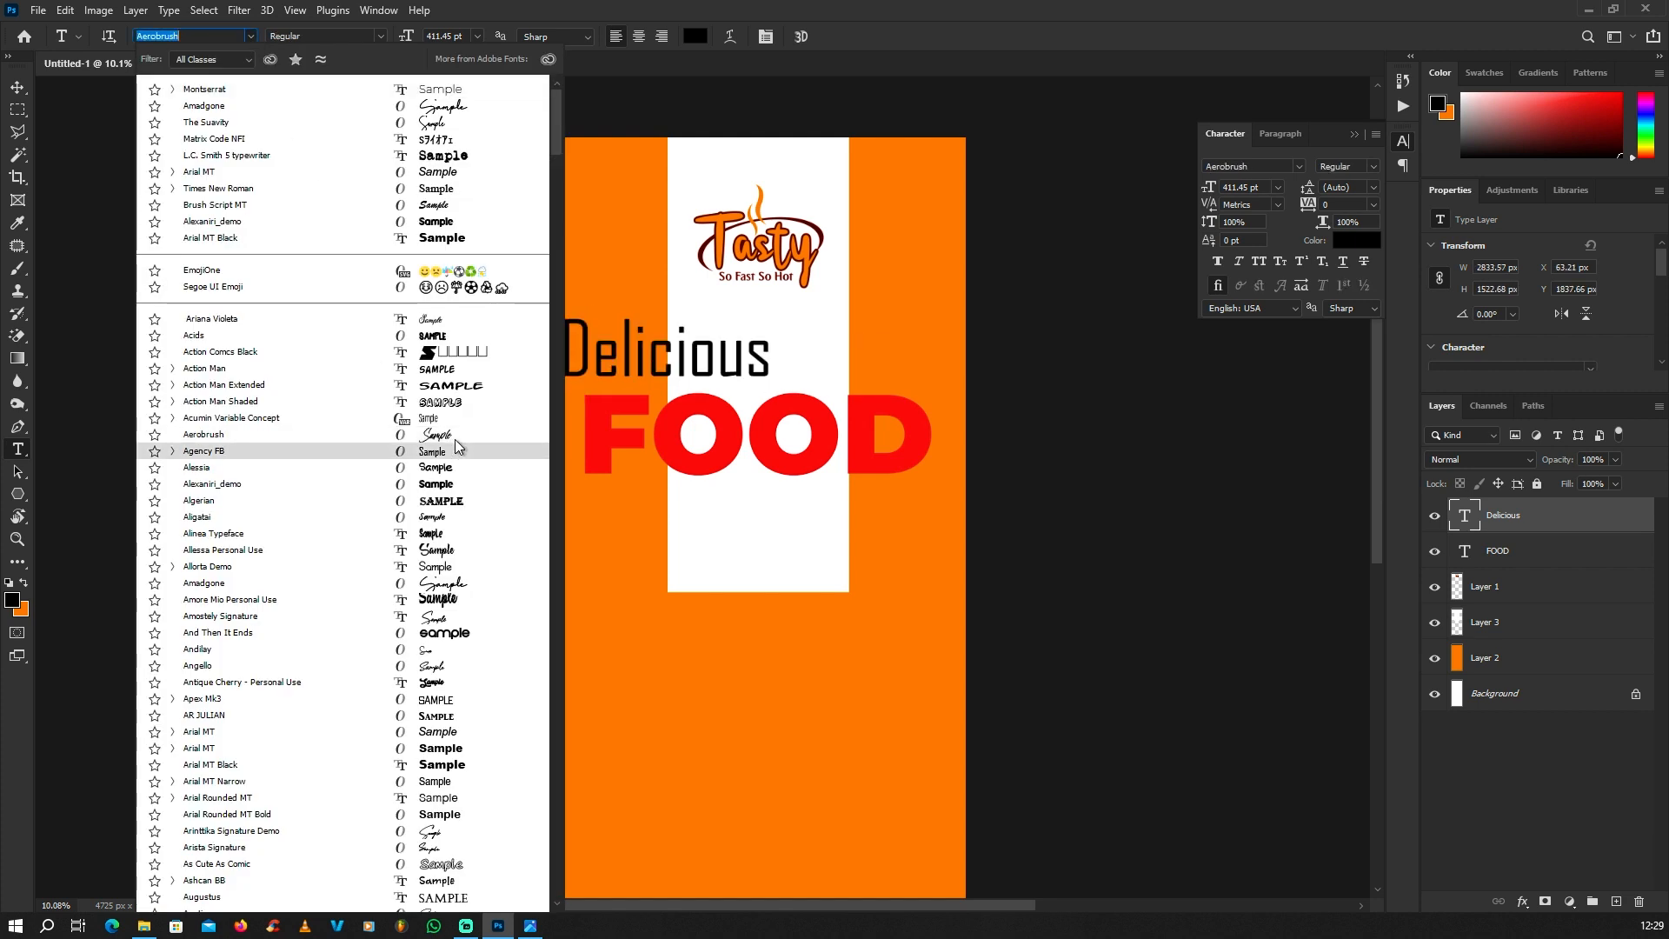
pyautogui.scroll(-4, 456, 440)
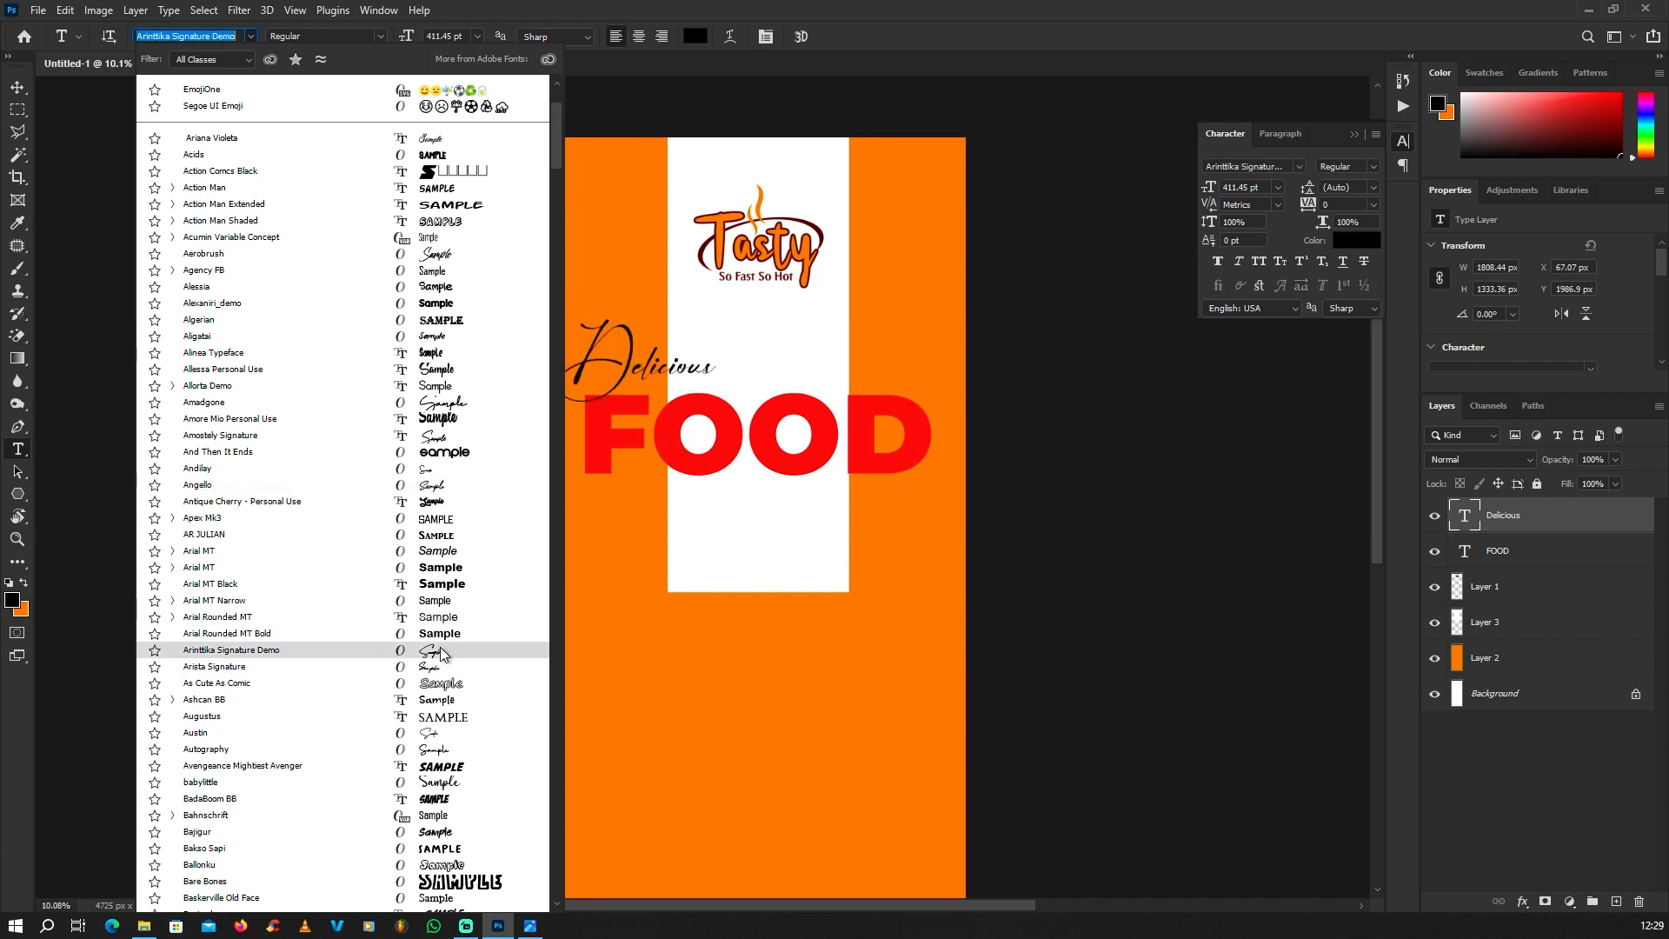
pyautogui.click(440, 648)
pyautogui.click(16, 92)
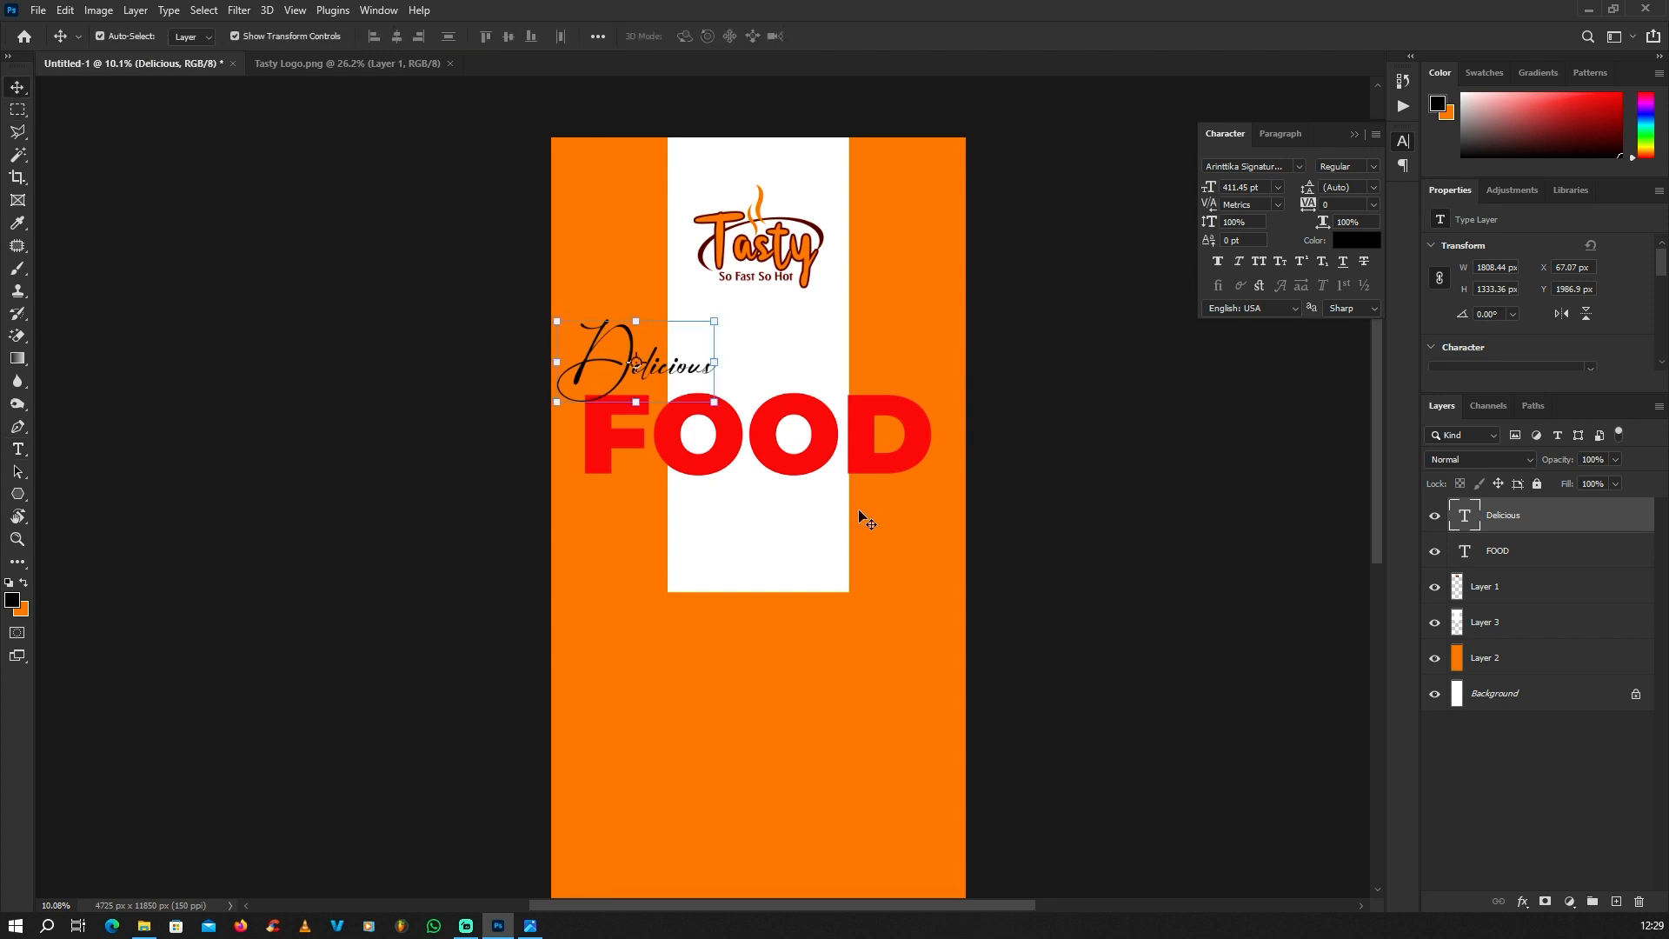
# Step: Enlarge the Delicious text to about 2835 px wide and shift it towards the banner's centre above FOOD
pyautogui.scroll(2, 864, 513)
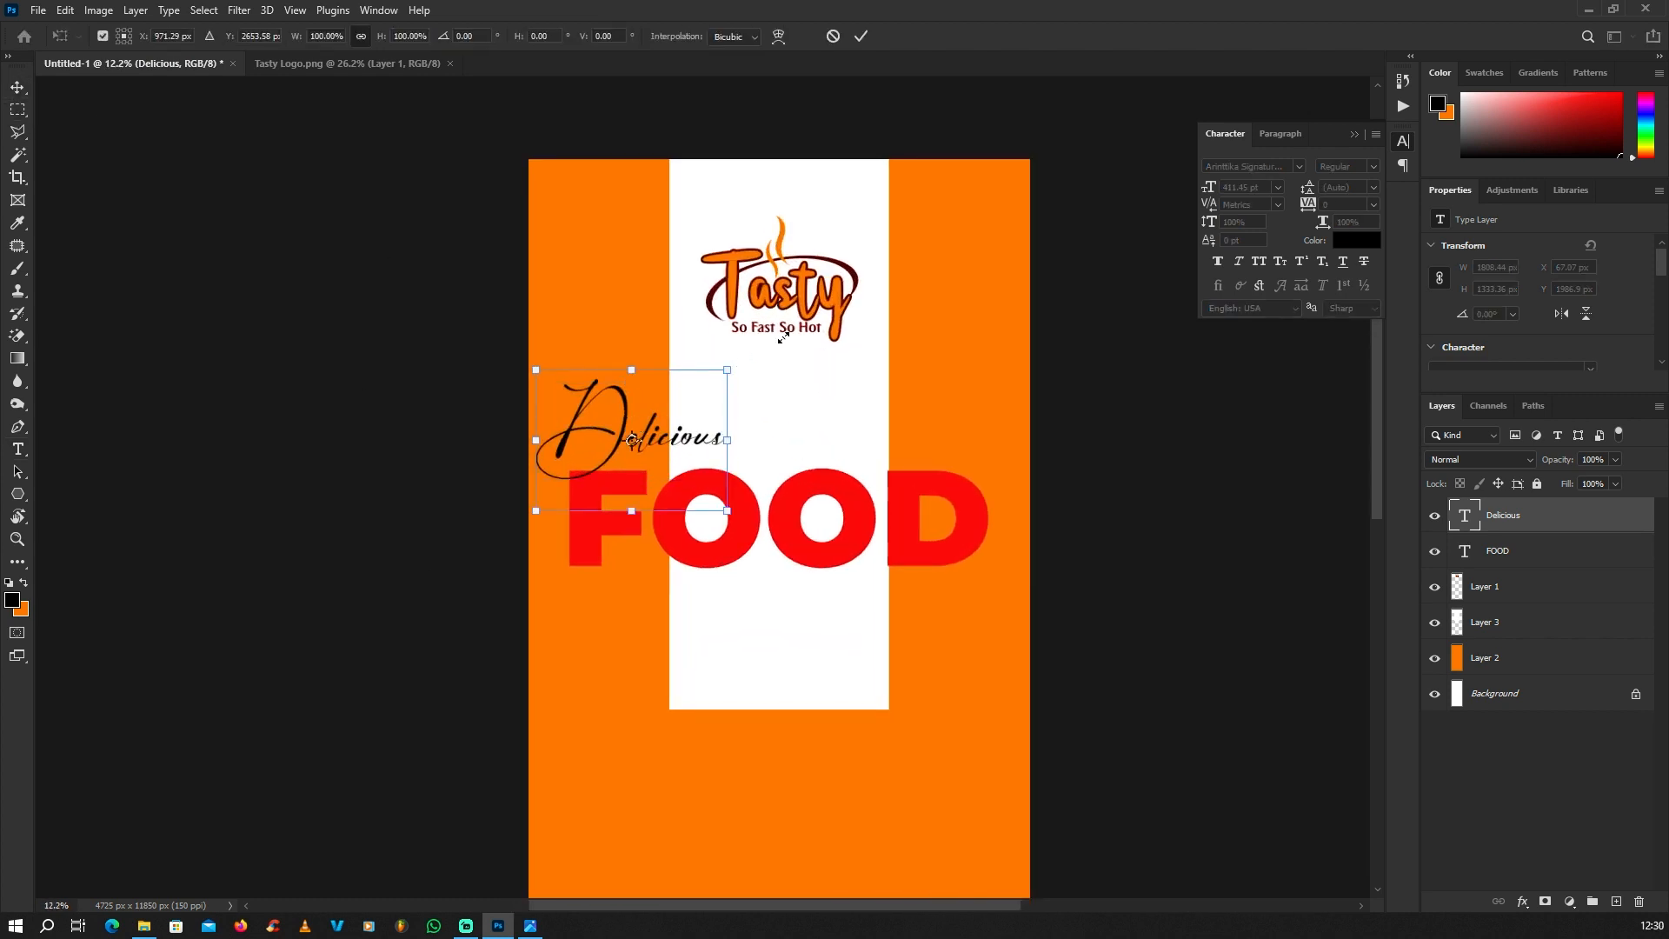
pyautogui.moveTo(783, 336); pyautogui.dragTo(845, 298)
pyautogui.press('Return')
pyautogui.scroll(1, 680, 374)
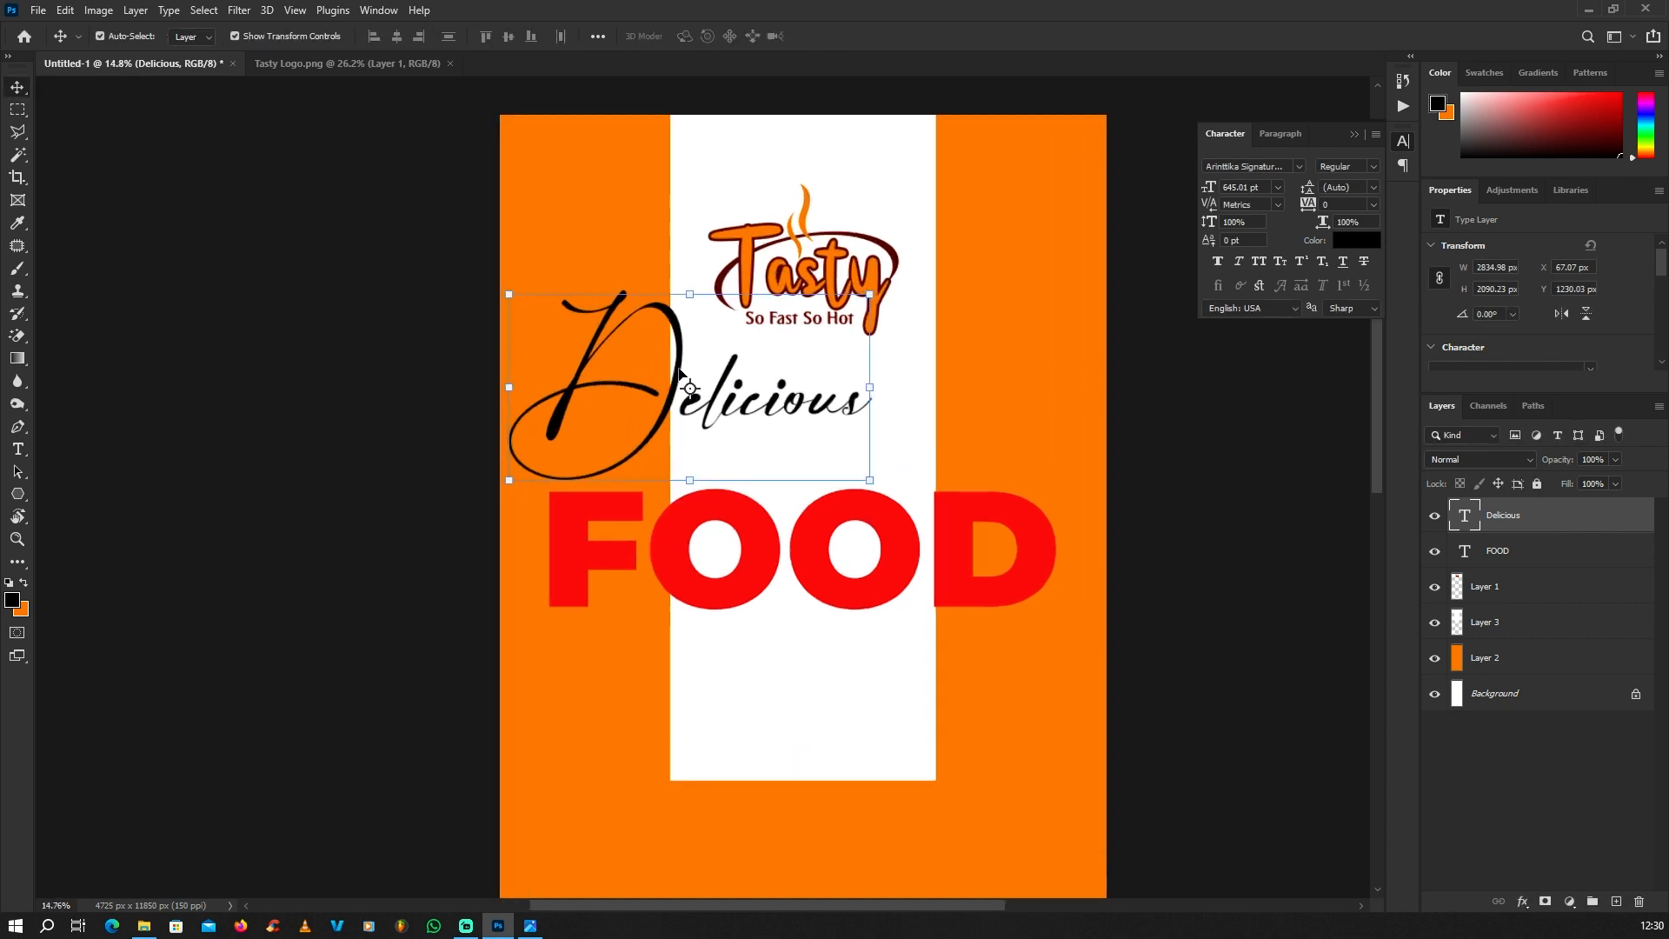
pyautogui.moveTo(680, 374); pyautogui.dragTo(798, 417)
# Step: Scale the Delicious text to about 81.38% and place it so its large D overlaps the top of FOOD
pyautogui.moveTo(983, 337); pyautogui.dragTo(920, 388)
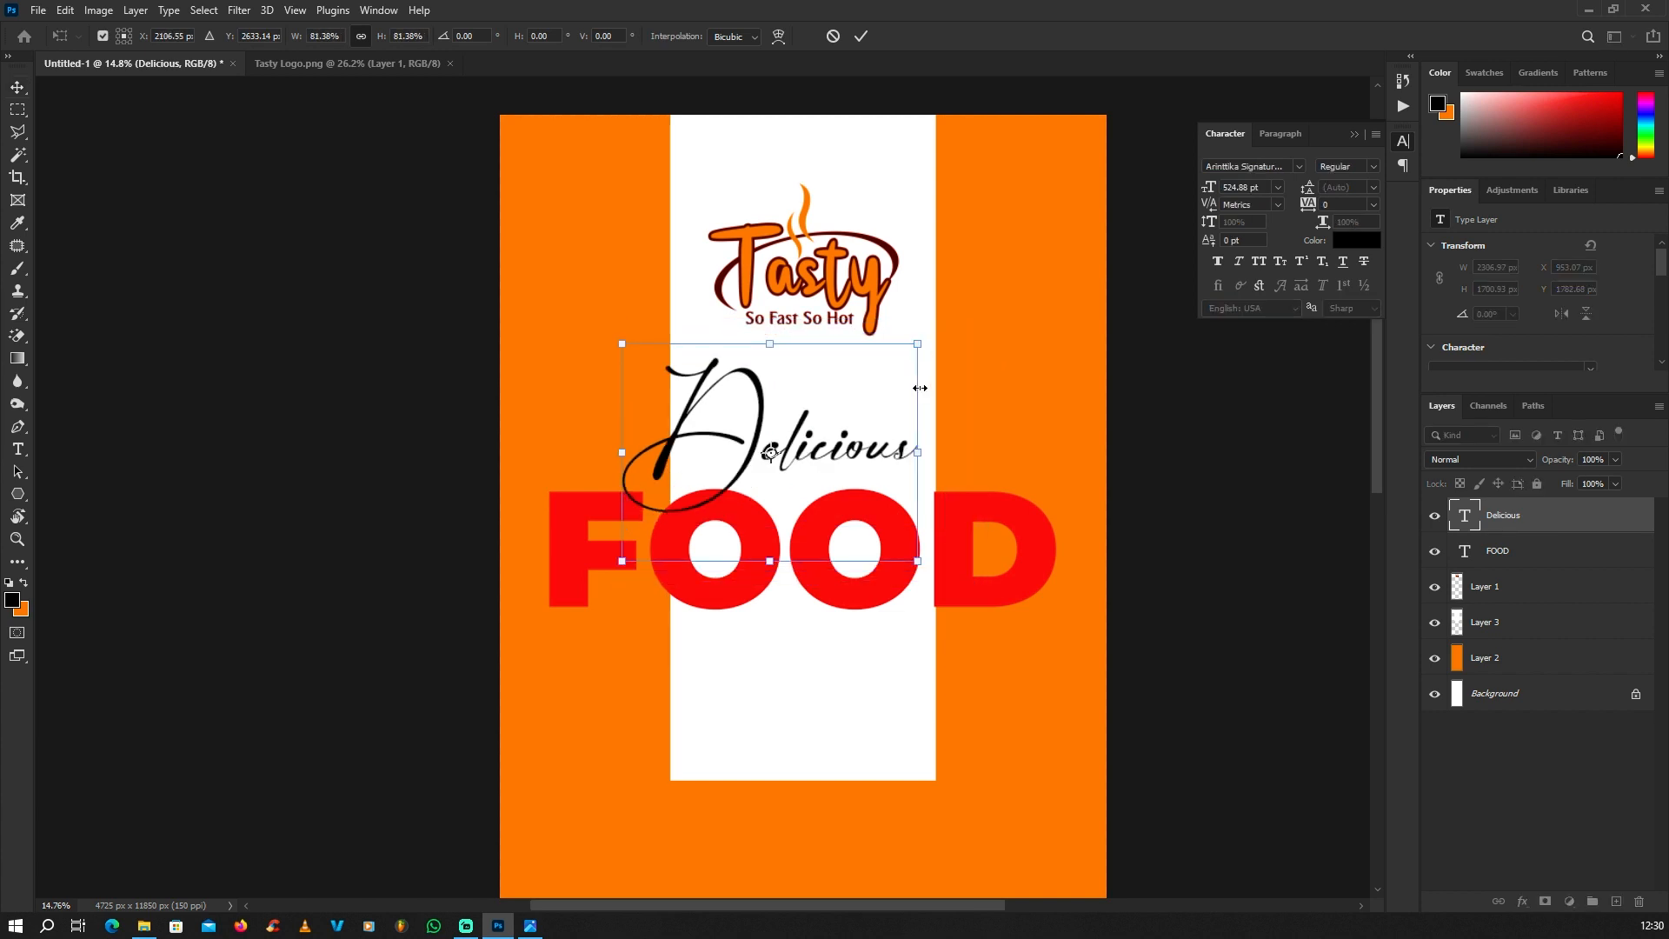
pyautogui.scroll(2, 761, 448)
pyautogui.press('Return')
pyautogui.moveTo(761, 448)
pyautogui.mouseDown()
pyautogui.moveTo(739, 454)
pyautogui.moveTo(773, 461)
pyautogui.moveTo(774, 415)
pyautogui.moveTo(774, 489)
pyautogui.moveTo(774, 474)
pyautogui.mouseUp()
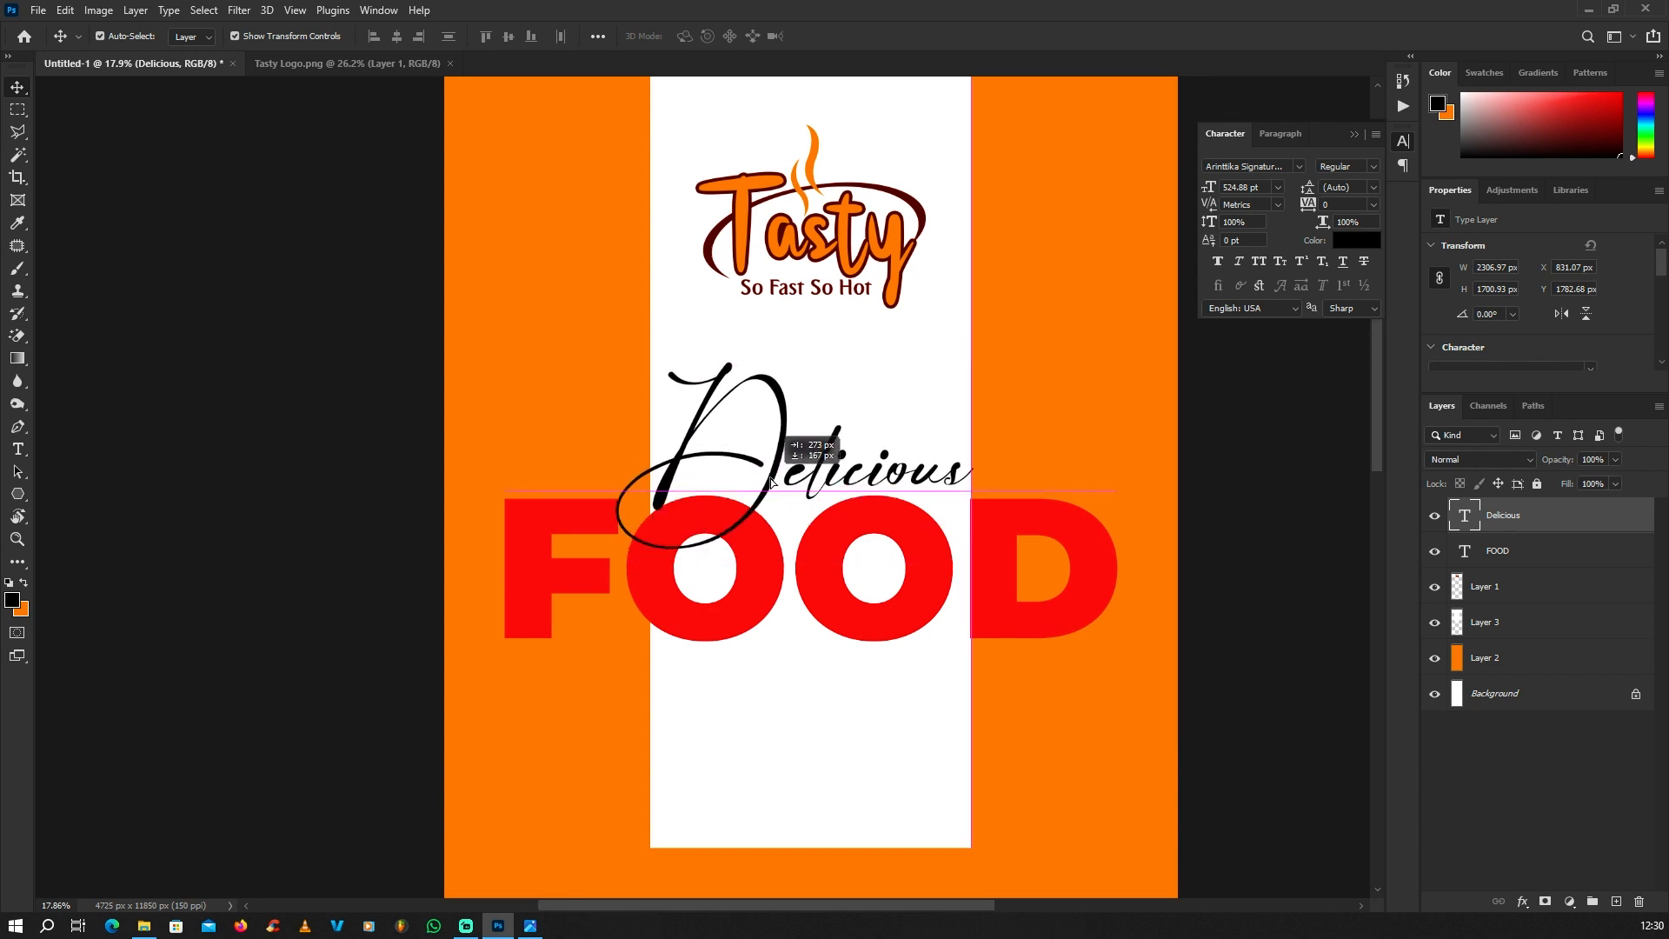
pyautogui.scroll(-4, 787, 469)
pyautogui.scroll(-3, 787, 469)
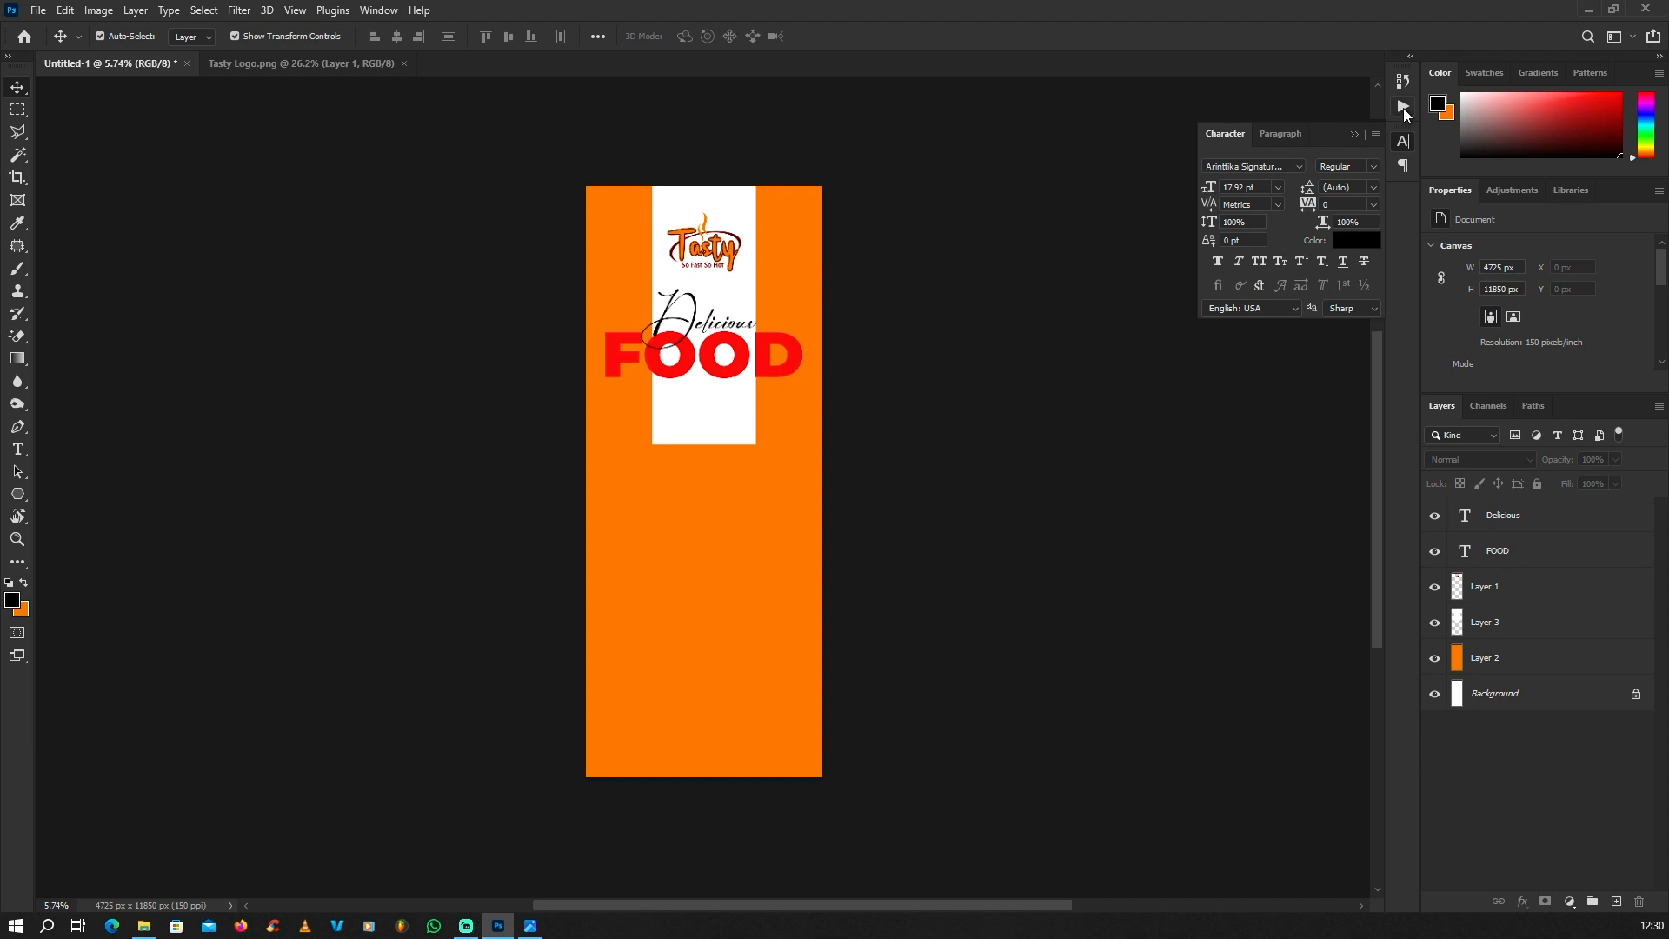
# Step: Open the Images Use PSD file from the desktop as a separate Photoshop document
pyautogui.click(1588, 10)
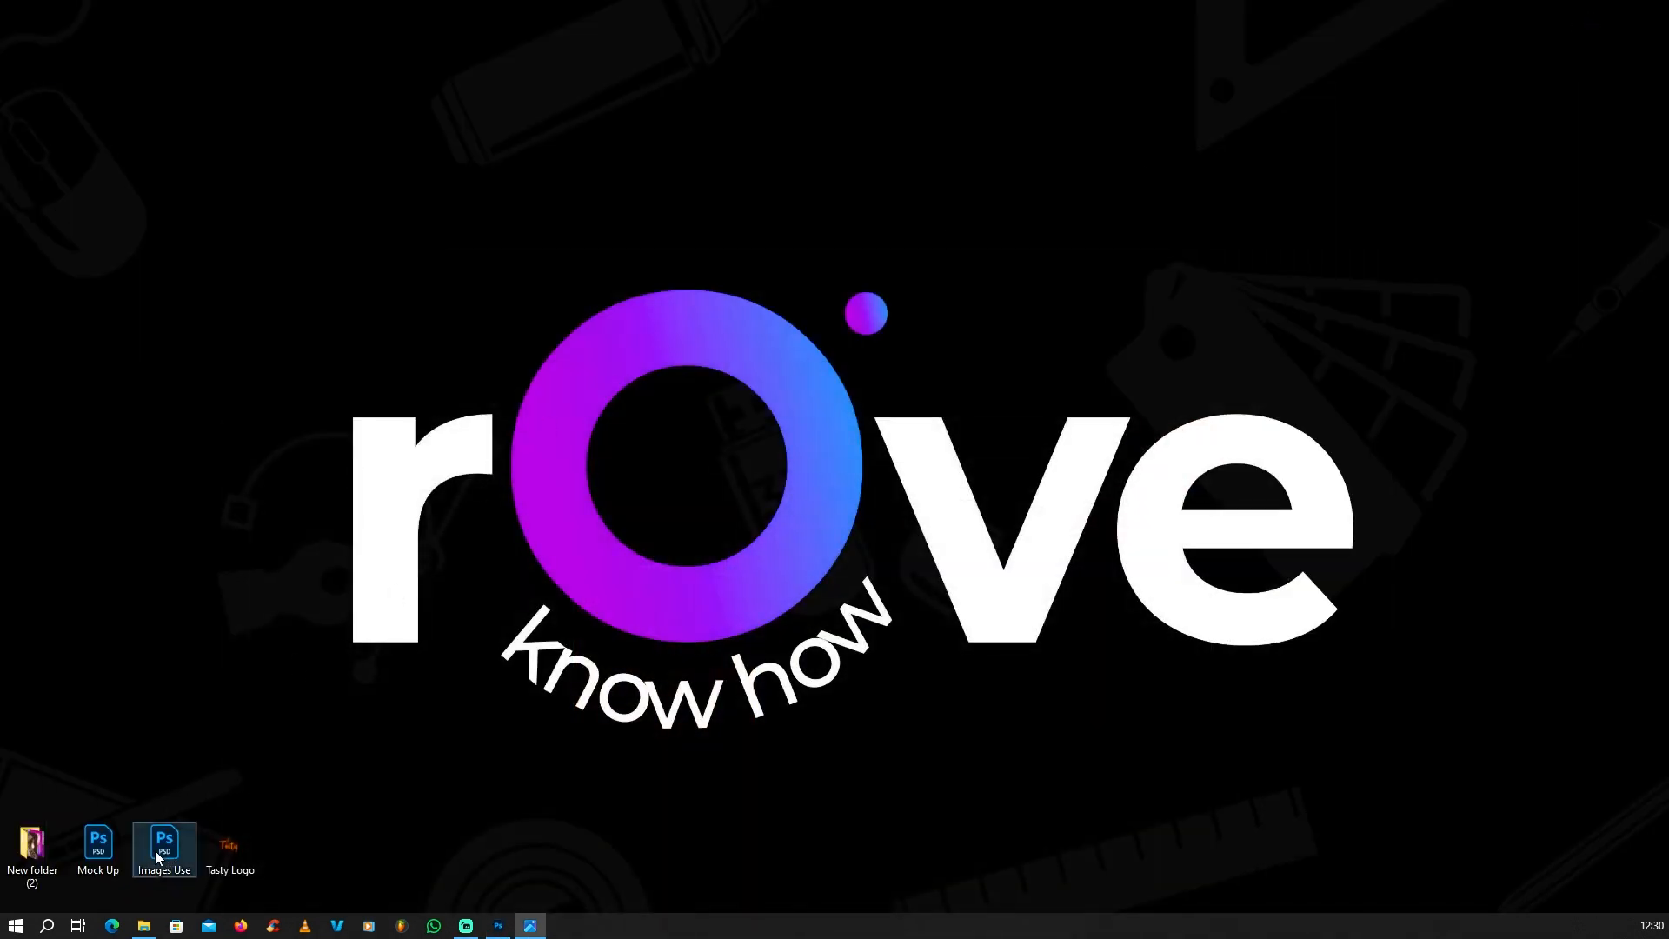
pyautogui.moveTo(157, 857); pyautogui.dragTo(702, 565)
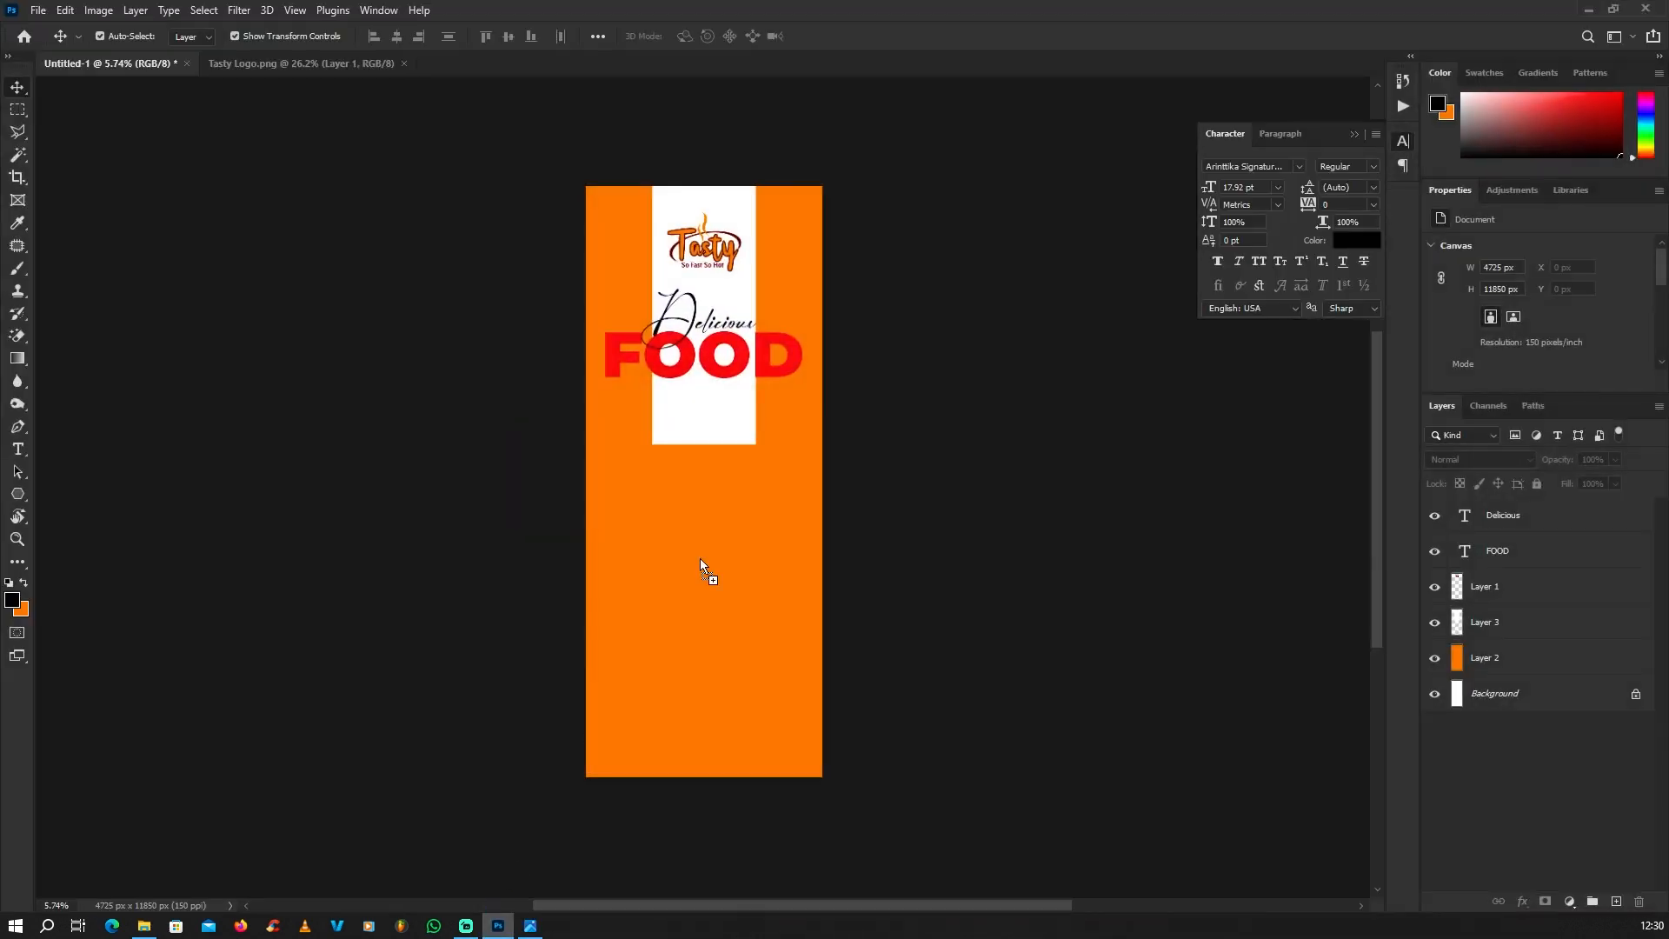
pyautogui.moveTo(1148, 27); pyautogui.dragTo(1168, 18)
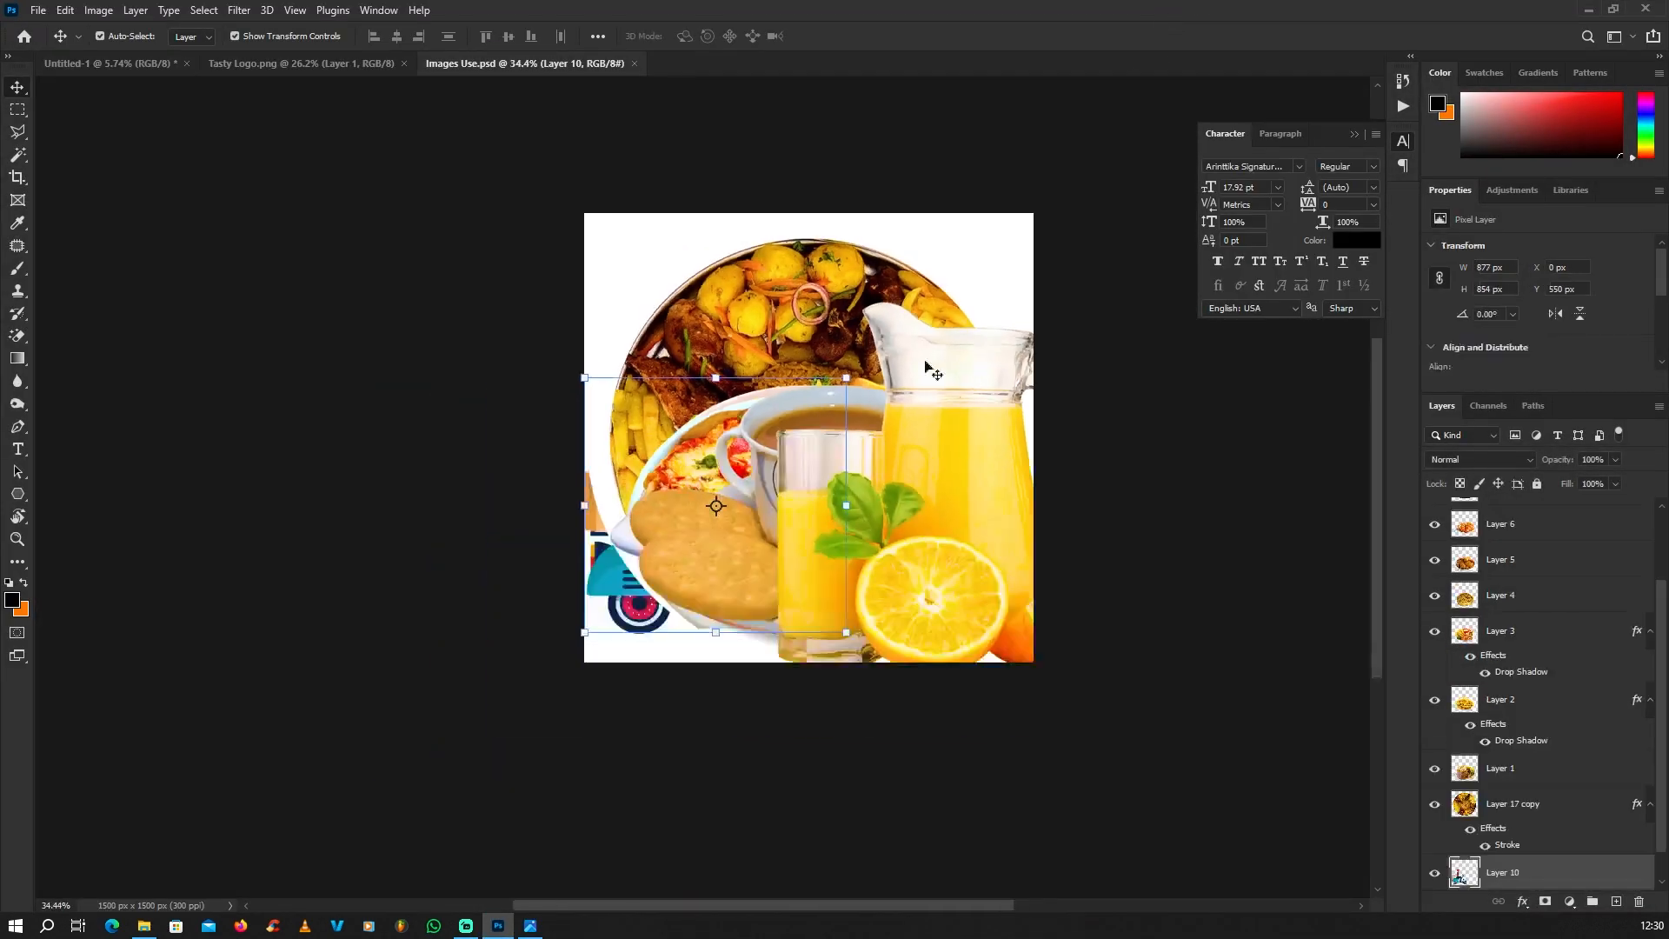
# Step: Move the orange juice layer towards the canvas's right edge to uncover the food images behind it
pyautogui.scroll(2, 811, 324)
pyautogui.scroll(-8, 779, 291)
pyautogui.scroll(7, 856, 334)
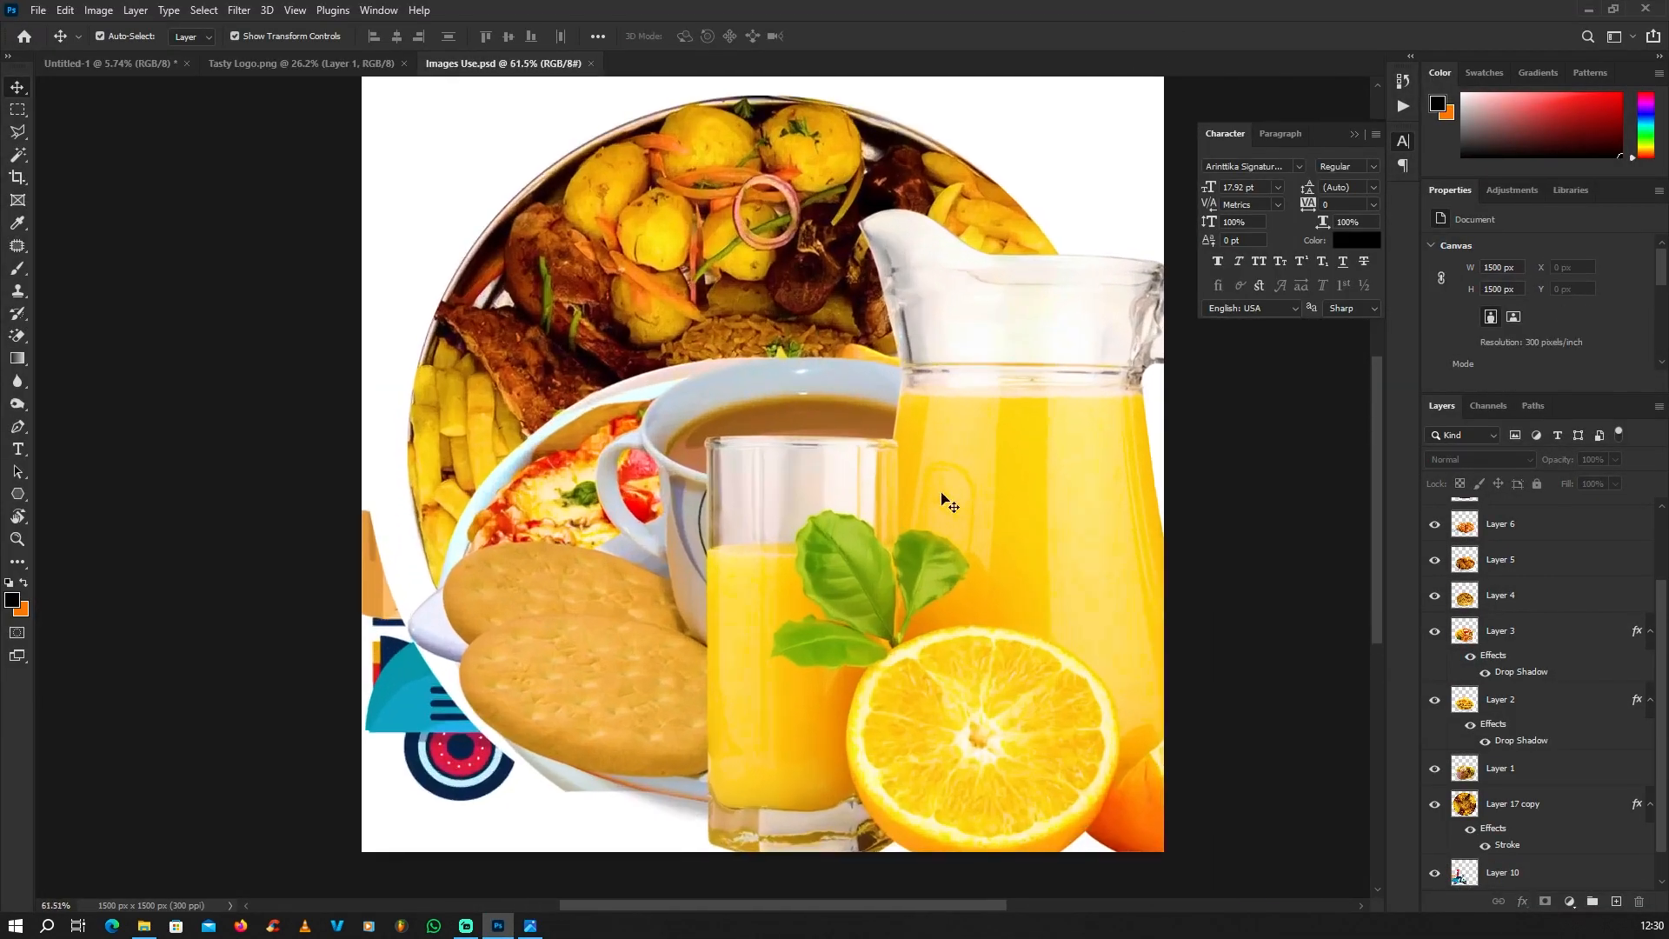
pyautogui.moveTo(1014, 411); pyautogui.dragTo(1187, 517)
pyautogui.moveTo(870, 476); pyautogui.dragTo(782, 594)
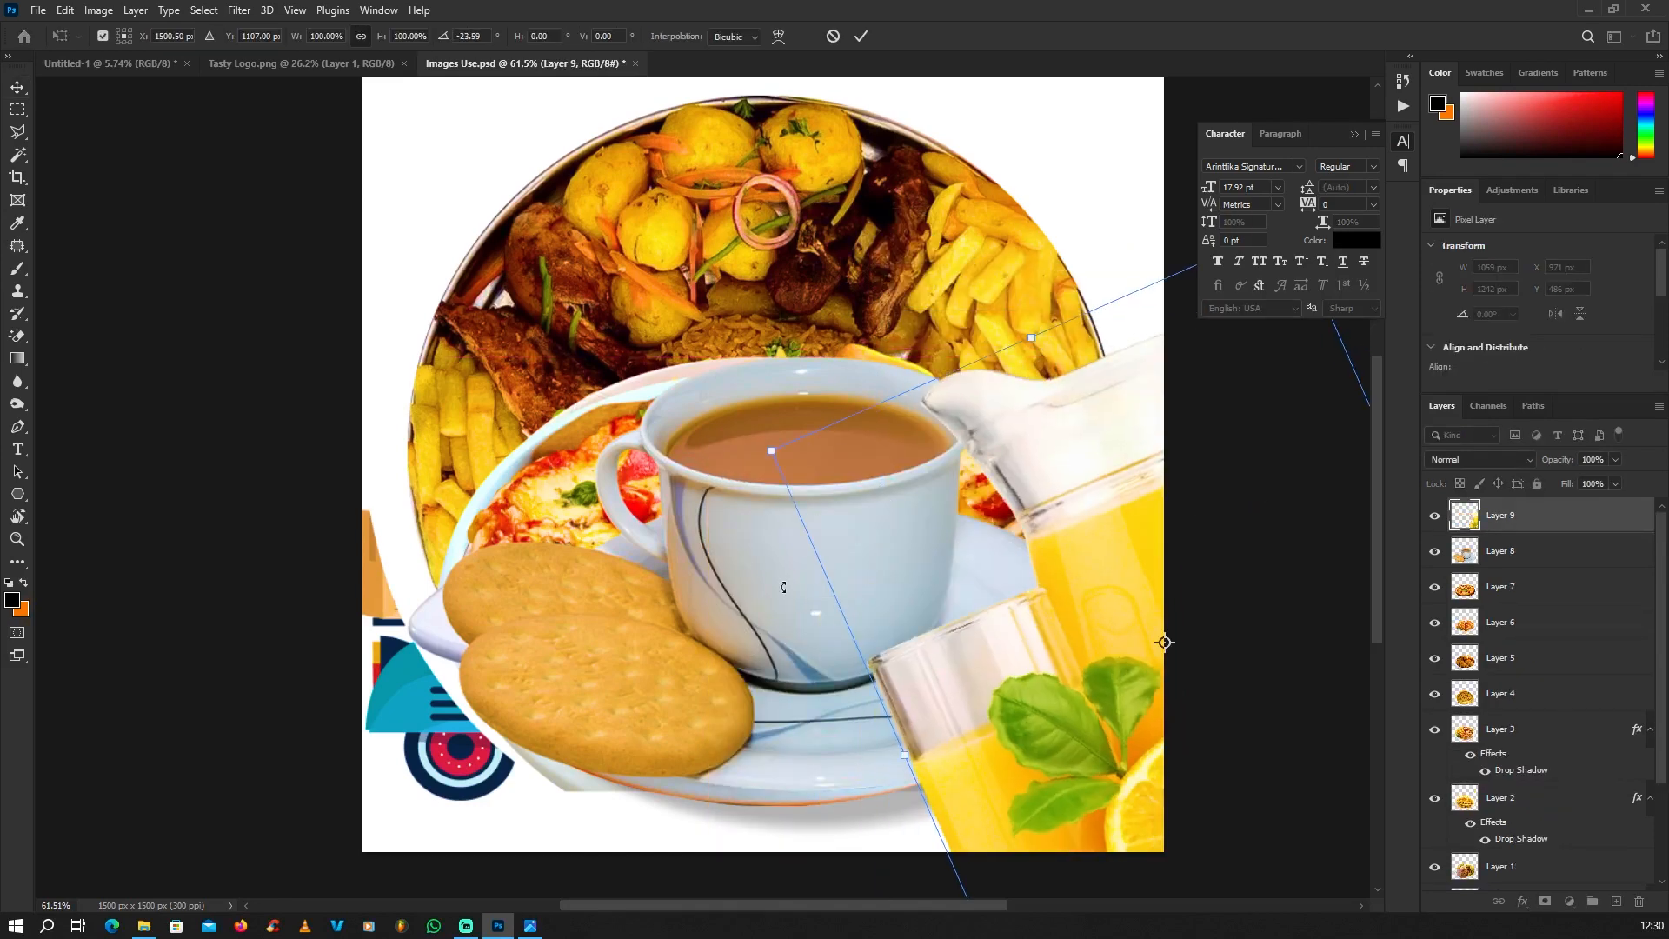
pyautogui.press('Return')
pyautogui.hotkey('ctrl', 'z')
# Step: Copy the round food platter layer from Images Use.psd into the banner document, just below the white panel
pyautogui.scroll(-3, 771, 571)
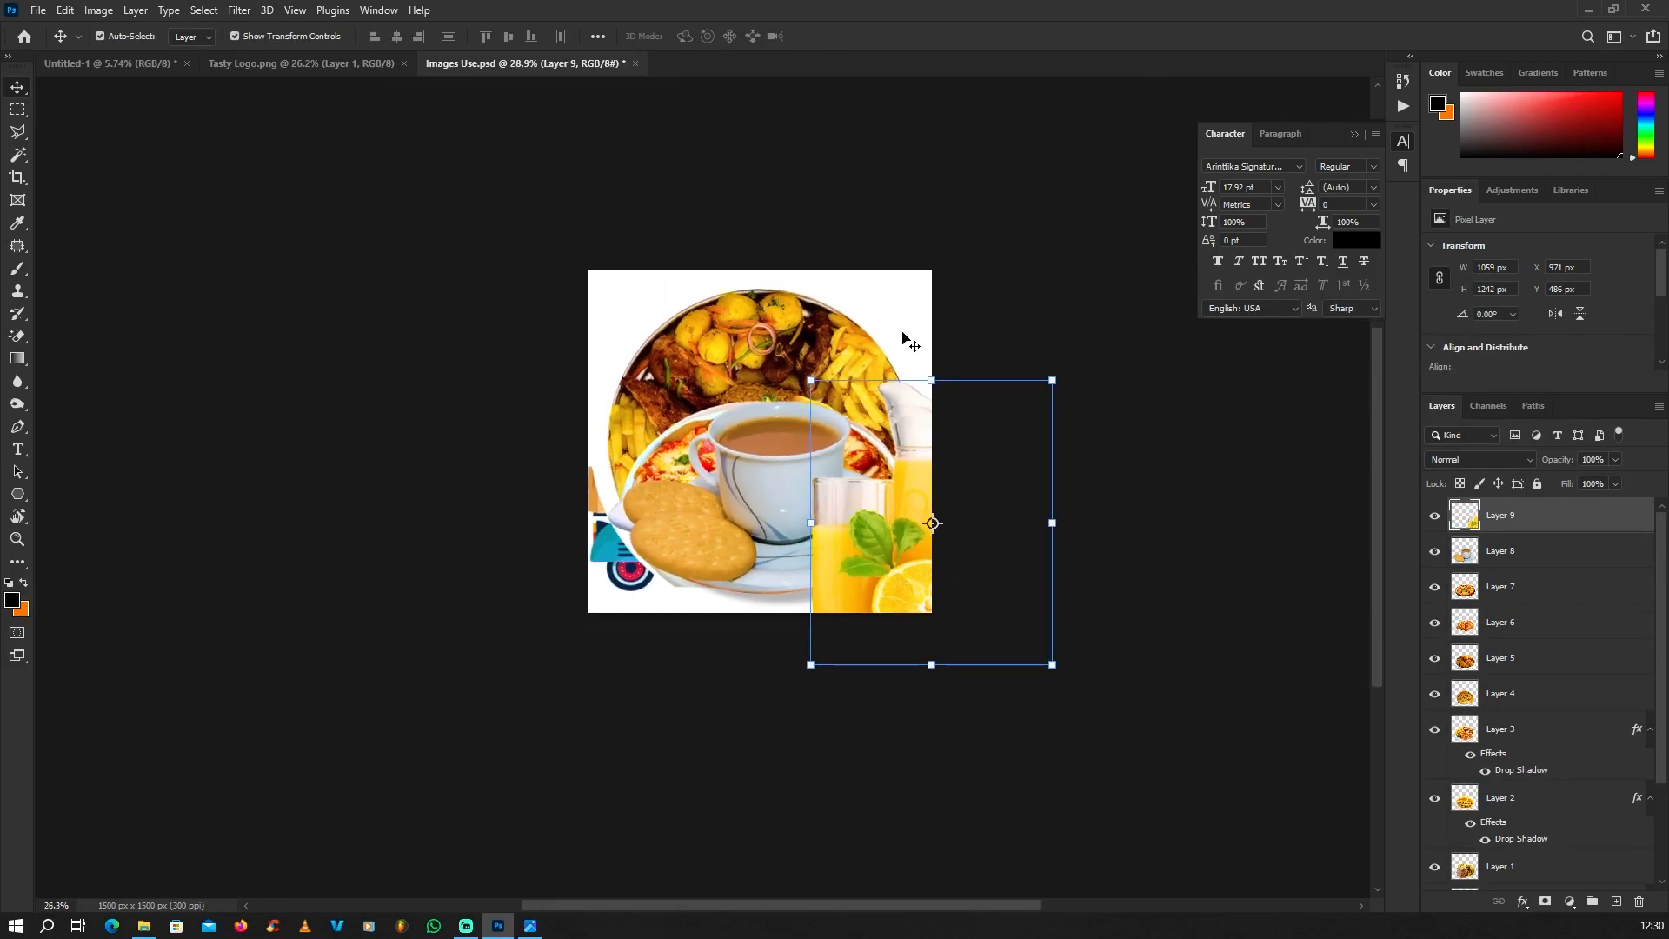
pyautogui.scroll(2, 869, 347)
pyautogui.moveTo(777, 322); pyautogui.dragTo(224, 66)
pyautogui.moveTo(122, 66); pyautogui.dragTo(702, 487)
# Step: Remove the platter's stroke effect and enlarge it to nearly the banner's width, covering the white panel's lower end below FOOD
pyautogui.click(750, 436)
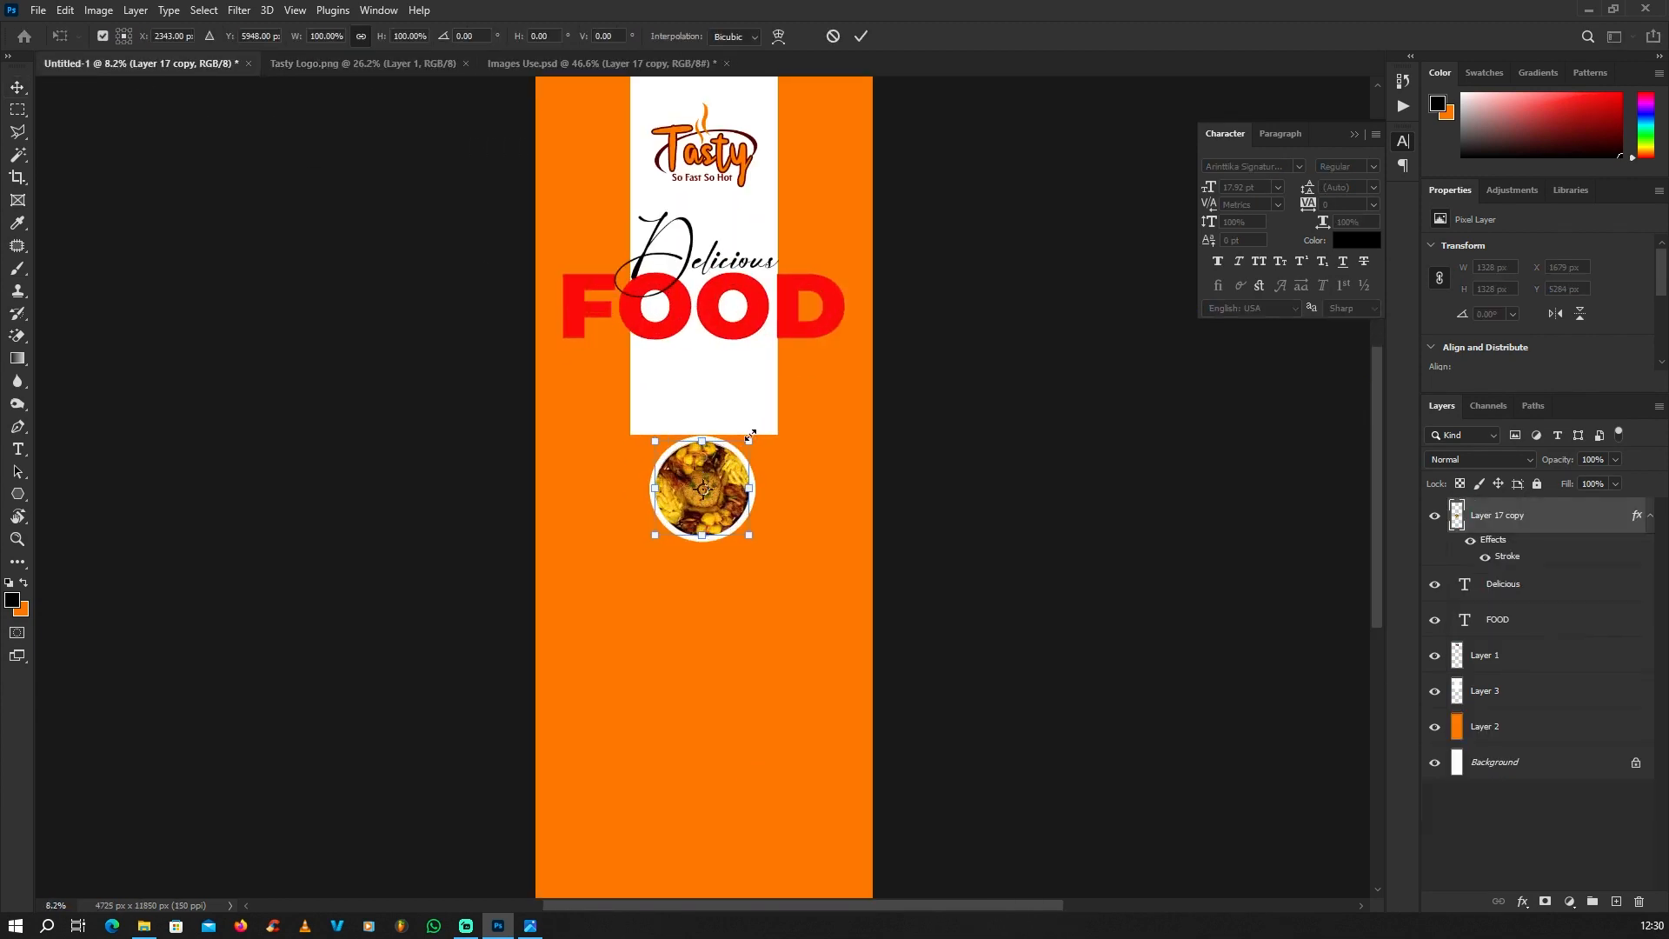
pyautogui.moveTo(1490, 545)
pyautogui.mouseDown()
pyautogui.moveTo(1622, 913)
pyautogui.moveTo(1640, 902)
pyautogui.mouseUp()
pyautogui.moveTo(771, 420); pyautogui.dragTo(864, 324)
pyautogui.moveTo(777, 403); pyautogui.dragTo(780, 400)
pyautogui.press('Return')
pyautogui.scroll(-2, 781, 400)
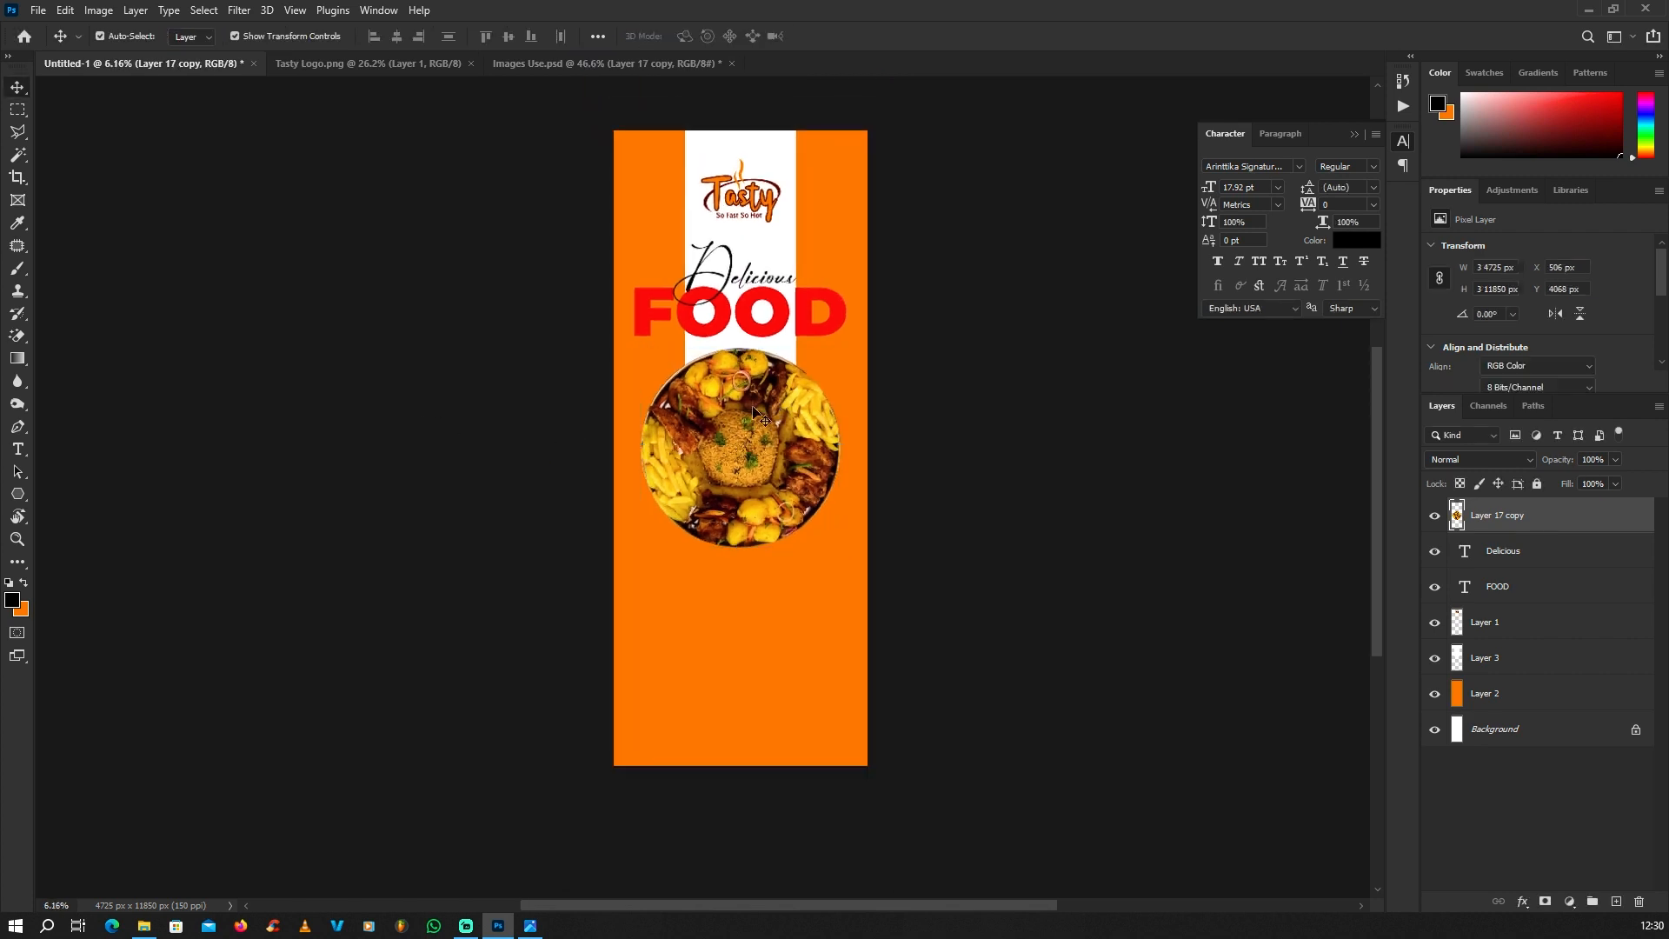
pyautogui.scroll(2, 778, 407)
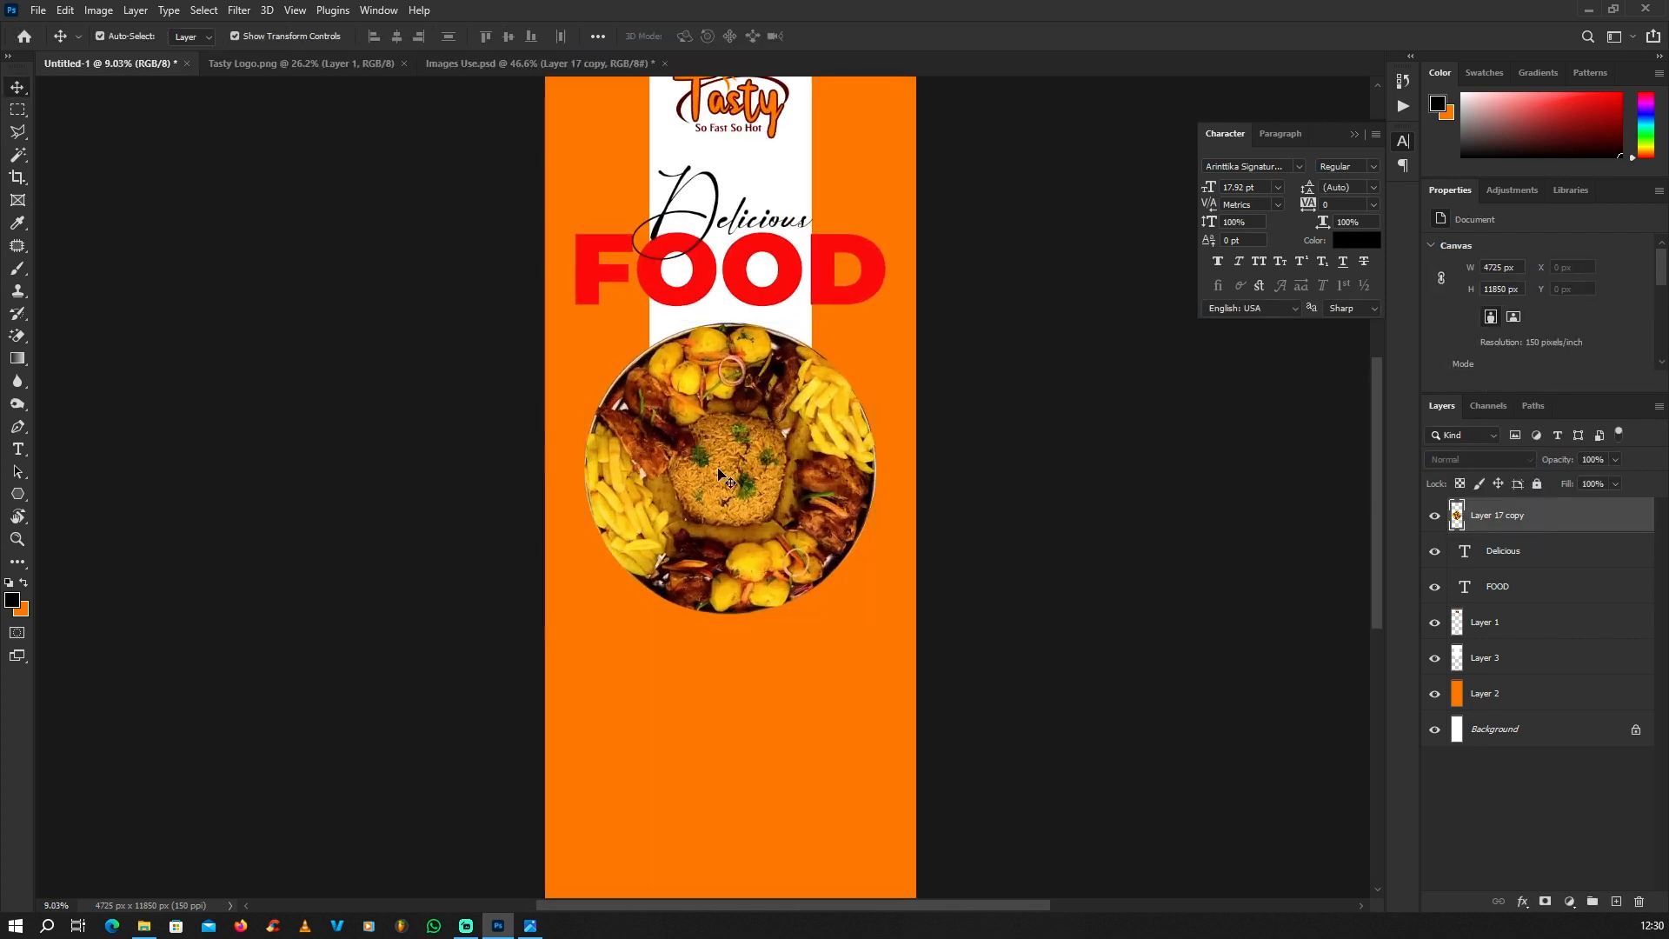
# Step: Add a white inside stroke of 106 px around the round food platter
pyautogui.click(1520, 905)
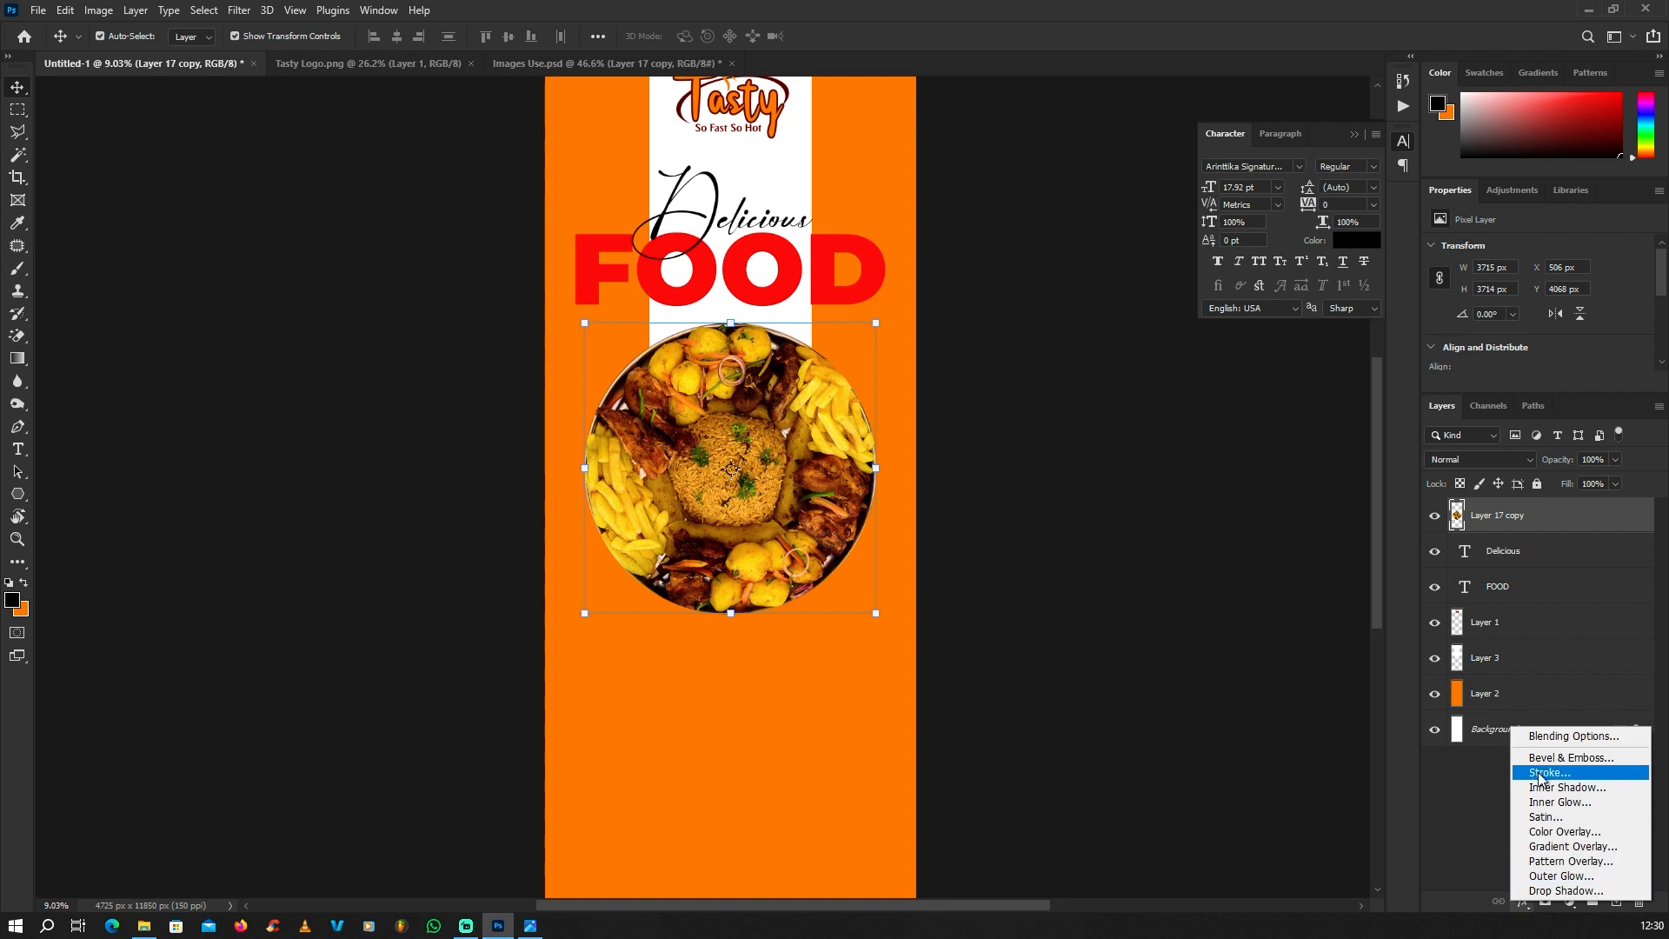
pyautogui.click(1547, 772)
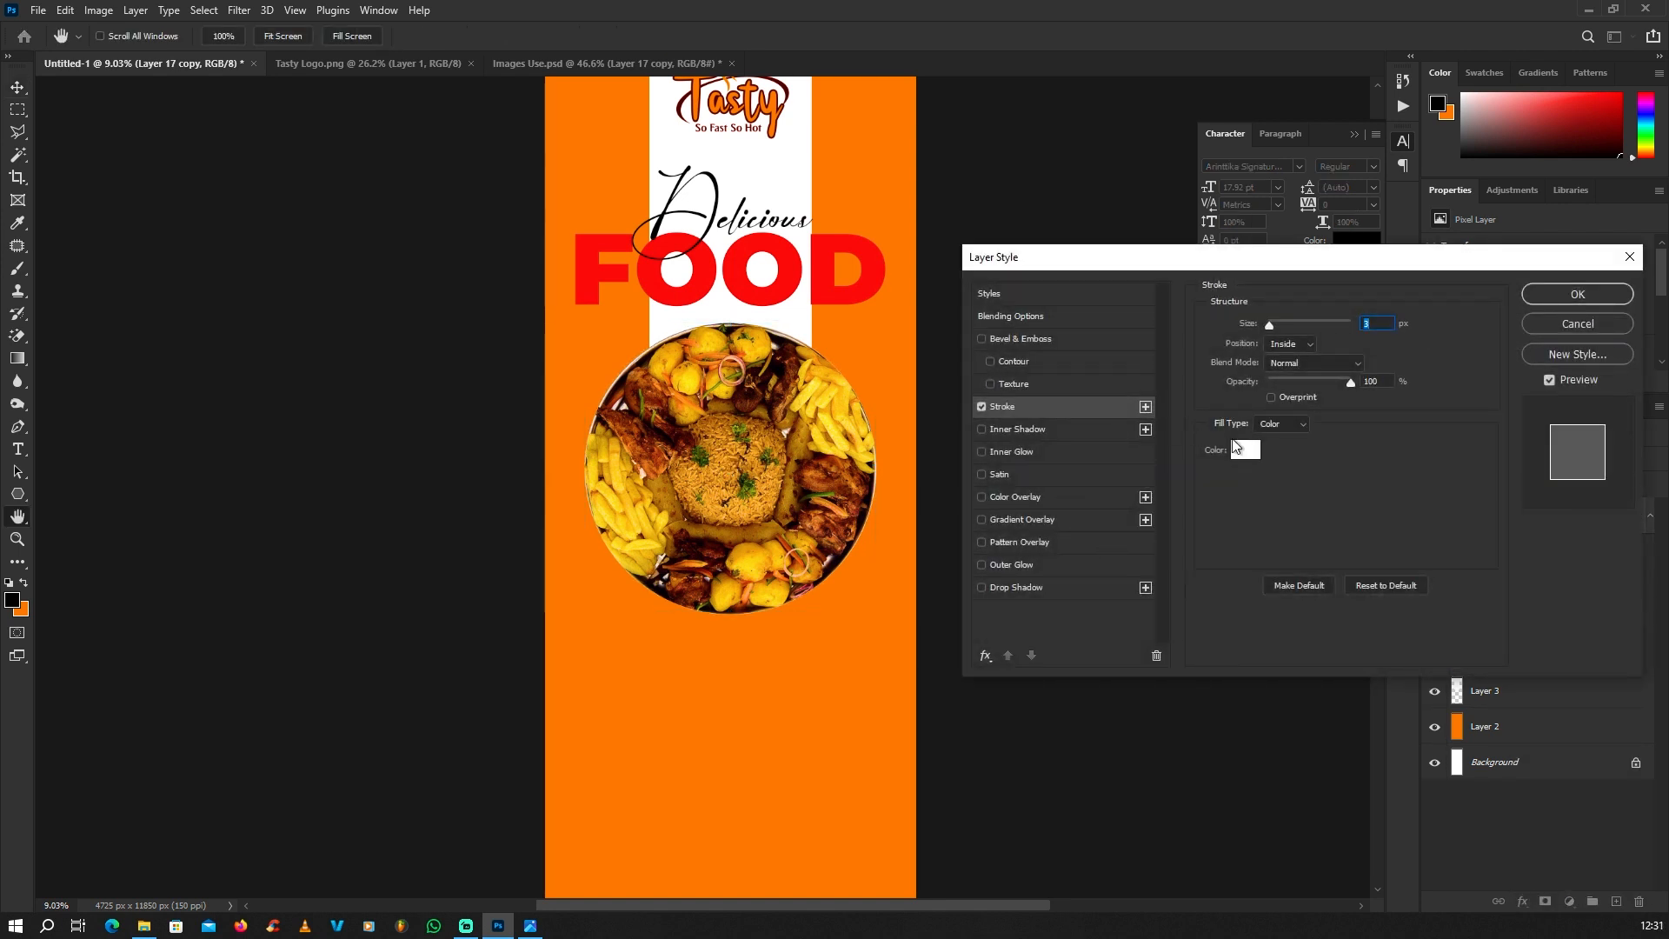
pyautogui.moveTo(1281, 326); pyautogui.dragTo(1306, 320)
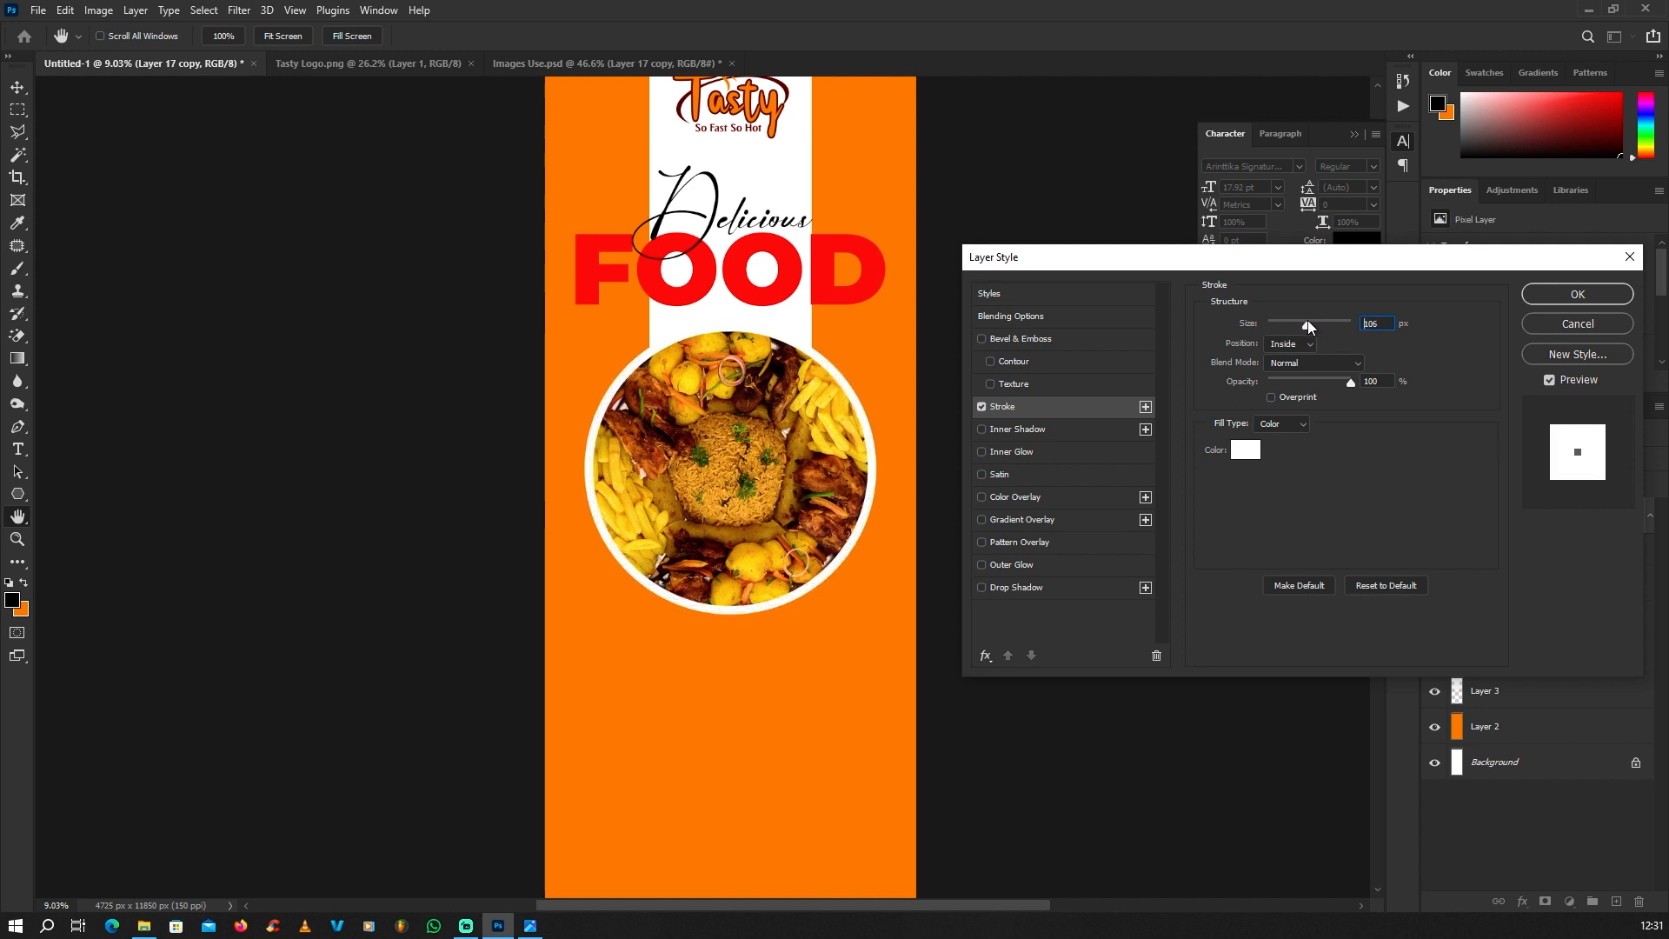
pyautogui.click(1243, 451)
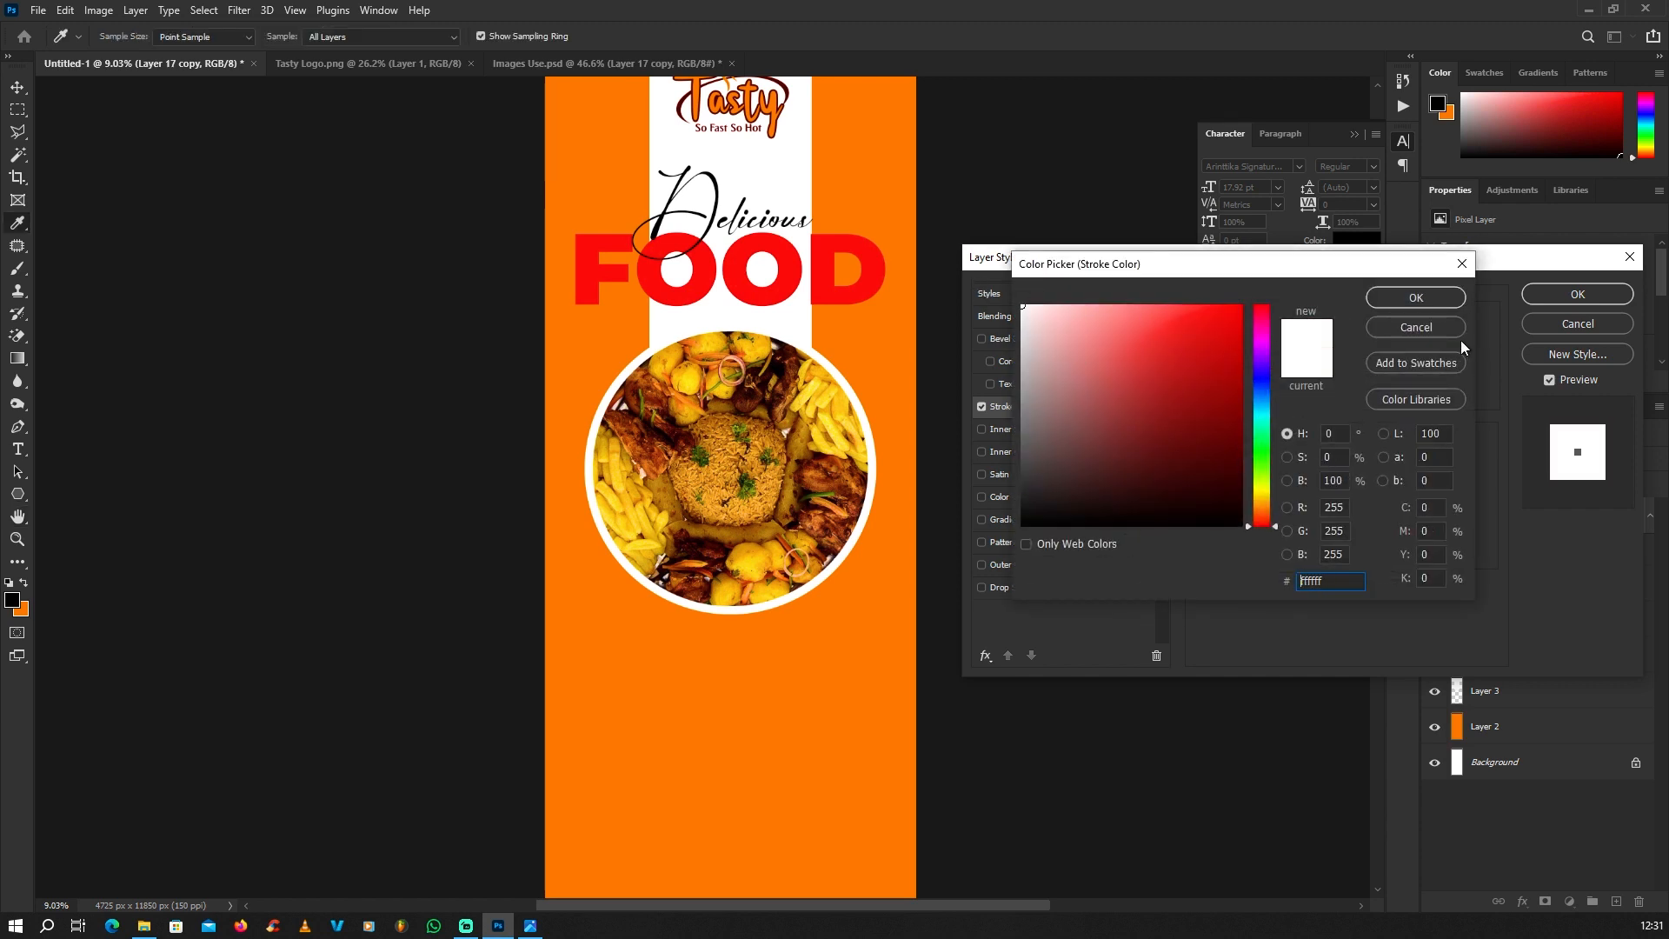
pyautogui.click(1435, 300)
pyautogui.click(1534, 297)
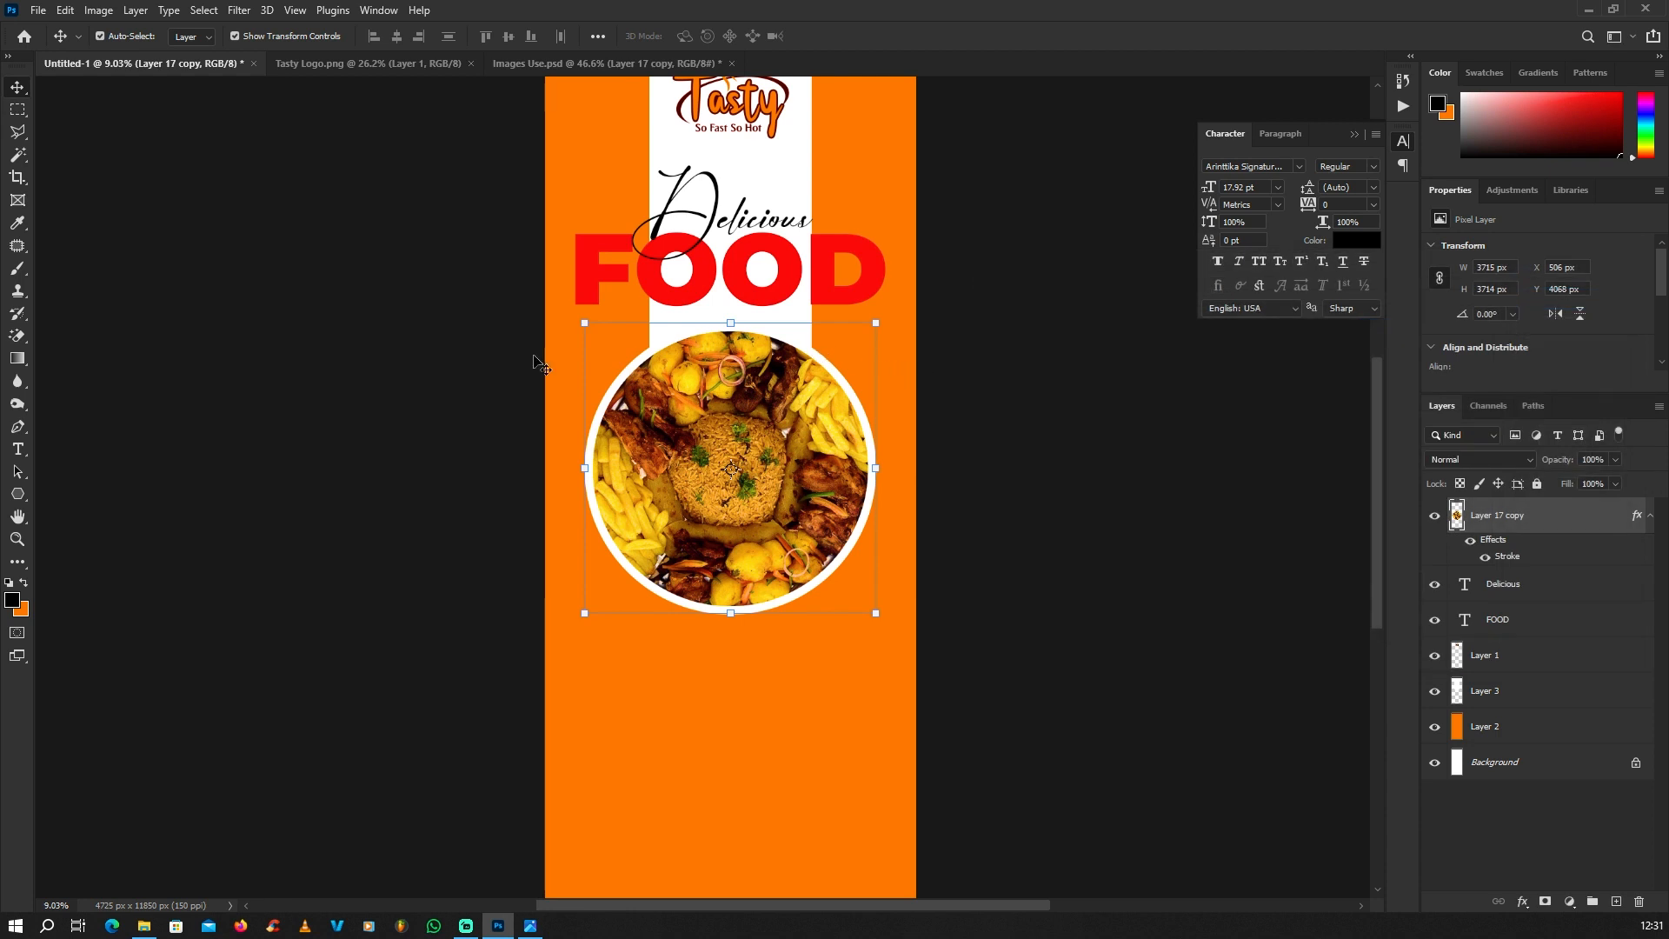
pyautogui.click(465, 354)
pyautogui.scroll(-6, 727, 356)
pyautogui.scroll(3, 767, 346)
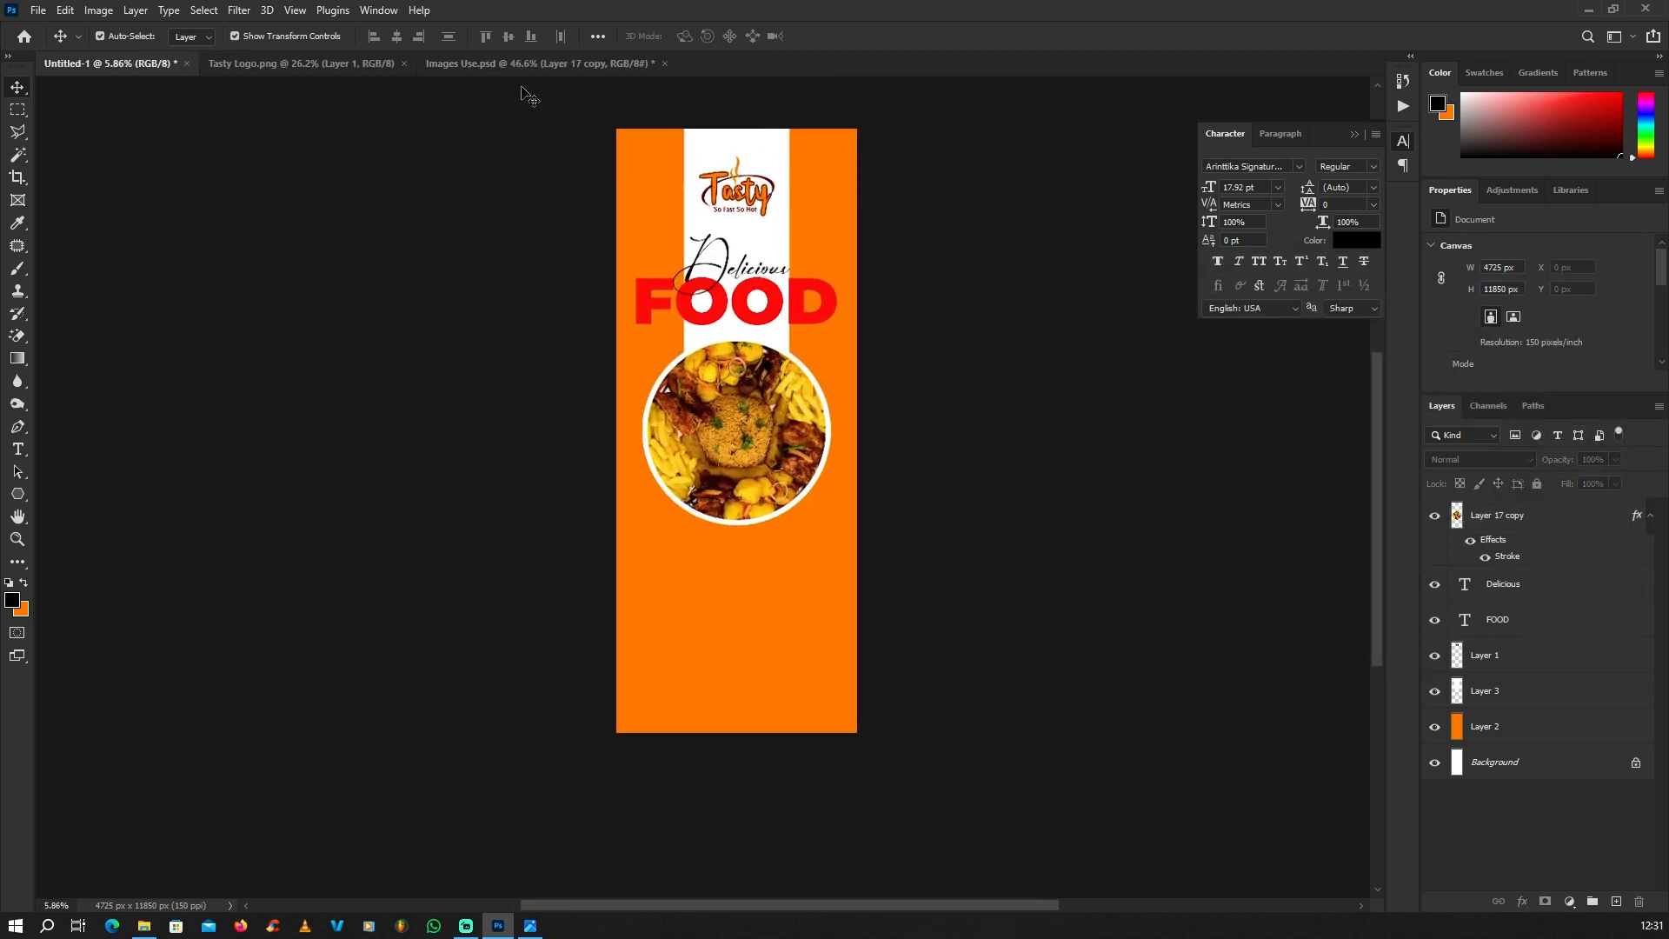
# Step: Spread the food layers in Images Use.psd apart to uncover the pizza, meat plate and chicken-and-fries plate
pyautogui.click(522, 59)
pyautogui.scroll(-3, 917, 337)
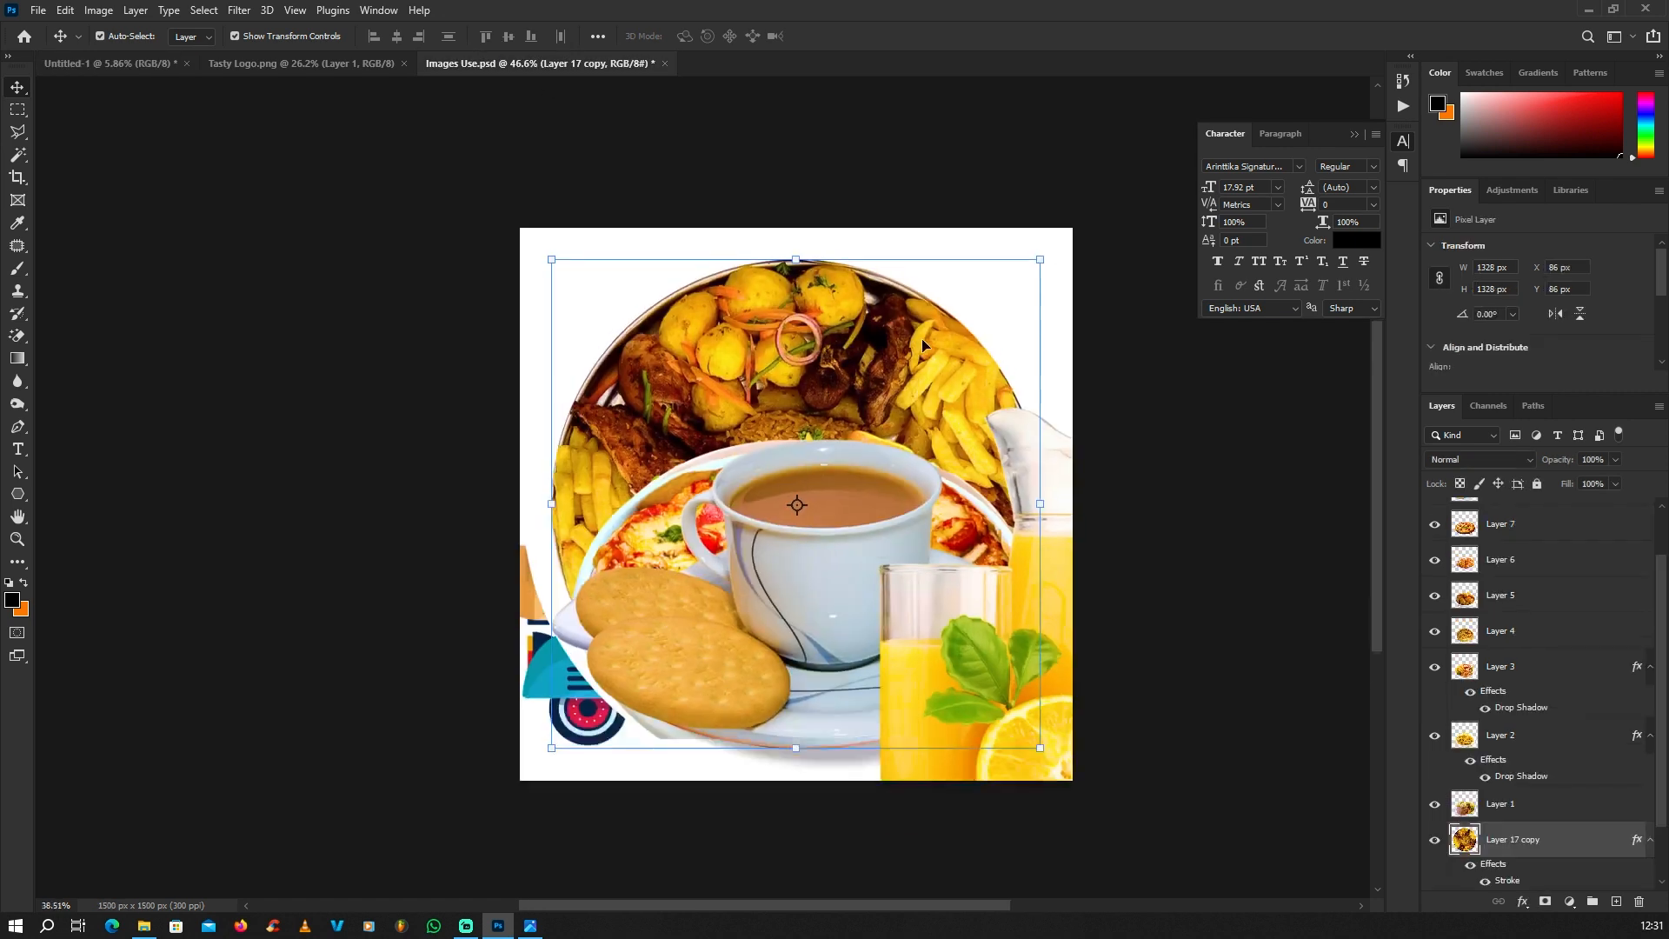
pyautogui.scroll(2, 766, 407)
pyautogui.click(468, 385)
pyautogui.moveTo(762, 361); pyautogui.dragTo(960, 318)
pyautogui.moveTo(841, 521); pyautogui.dragTo(592, 335)
pyautogui.moveTo(795, 561); pyautogui.dragTo(660, 724)
pyautogui.moveTo(825, 532); pyautogui.dragTo(737, 315)
pyautogui.moveTo(739, 565); pyautogui.dragTo(708, 775)
# Step: Copy the pizza, meat plate and chicken-and-fries plate layers together from Images Use.psd into the banner, below the round platter
pyautogui.click(741, 535)
pyautogui.keyDown('shift'); pyautogui.click(705, 352); pyautogui.keyUp('shift')
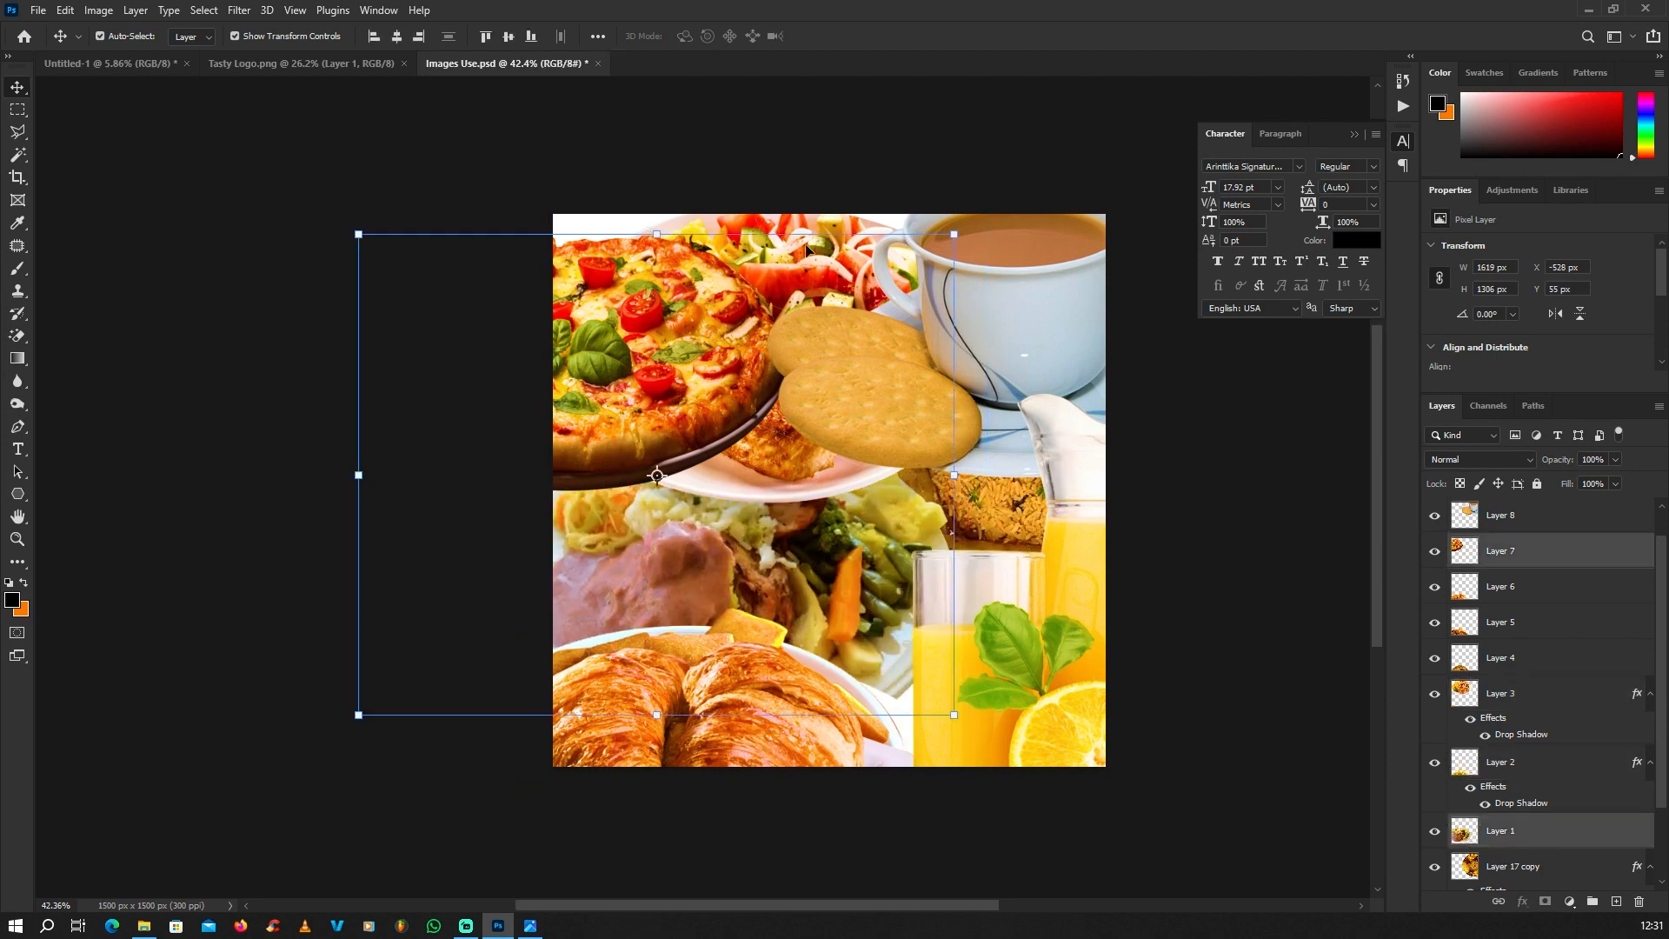
pyautogui.keyDown('shift'); pyautogui.click(803, 247); pyautogui.keyUp('shift')
pyautogui.moveTo(731, 319); pyautogui.dragTo(143, 66)
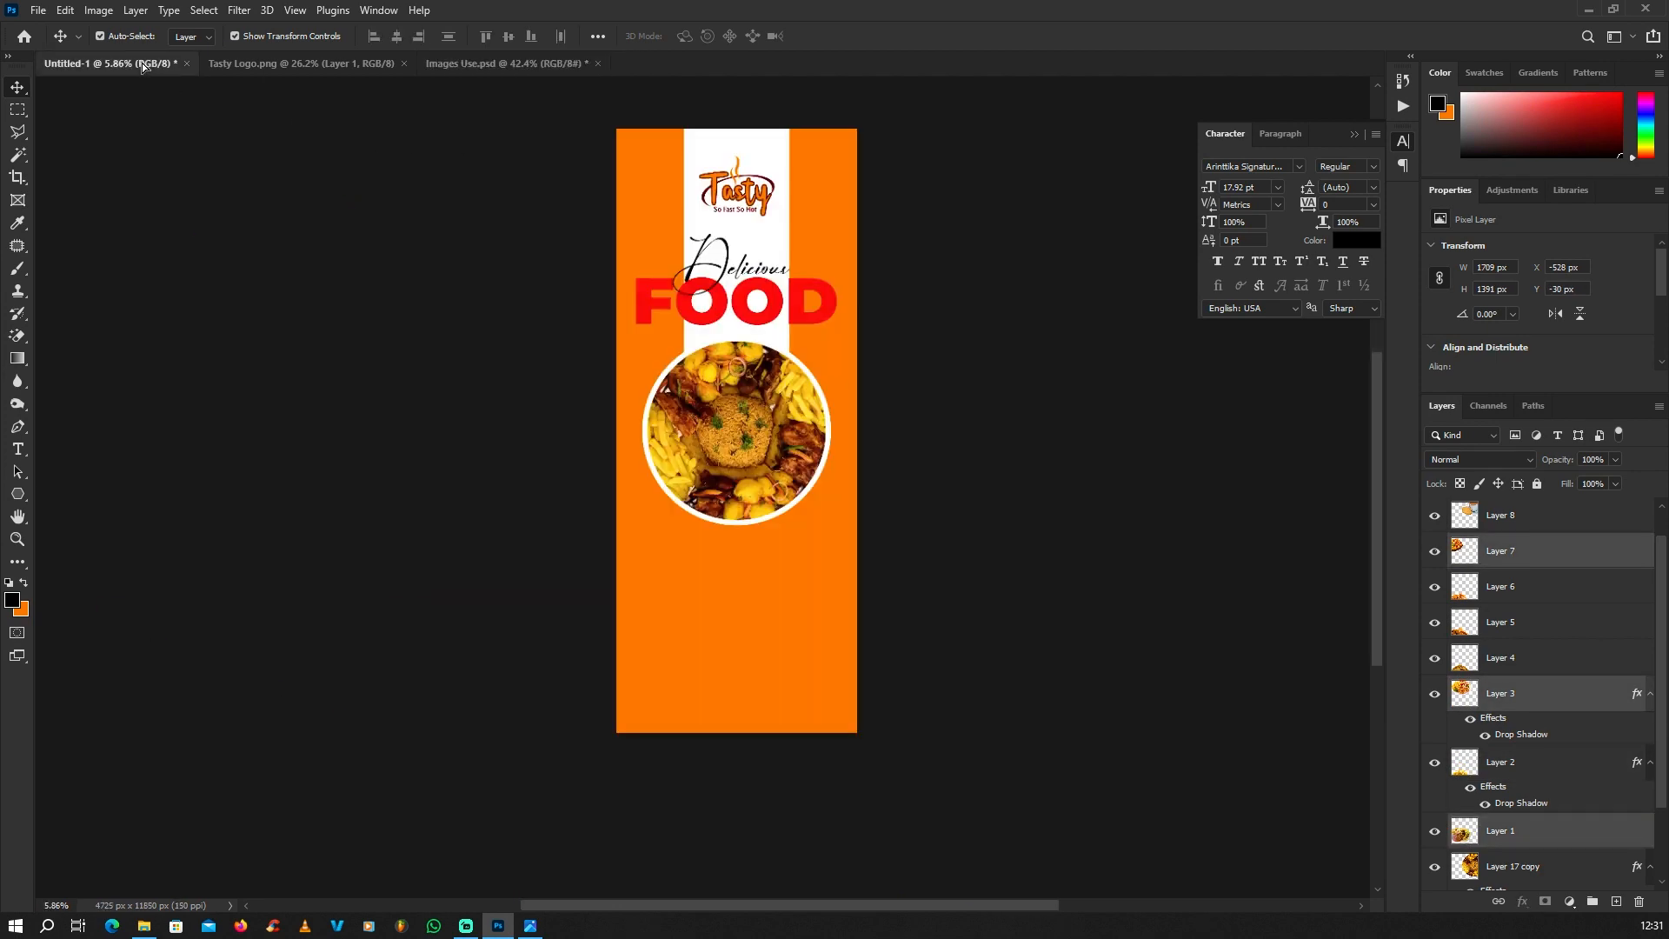
pyautogui.moveTo(732, 580); pyautogui.dragTo(926, 651)
# Step: Arrange the pizza, meat plate and chicken plate side by side in a row just below the round platter
pyautogui.scroll(5, 718, 577)
pyautogui.scroll(3, 761, 591)
pyautogui.moveTo(780, 618); pyautogui.dragTo(697, 534)
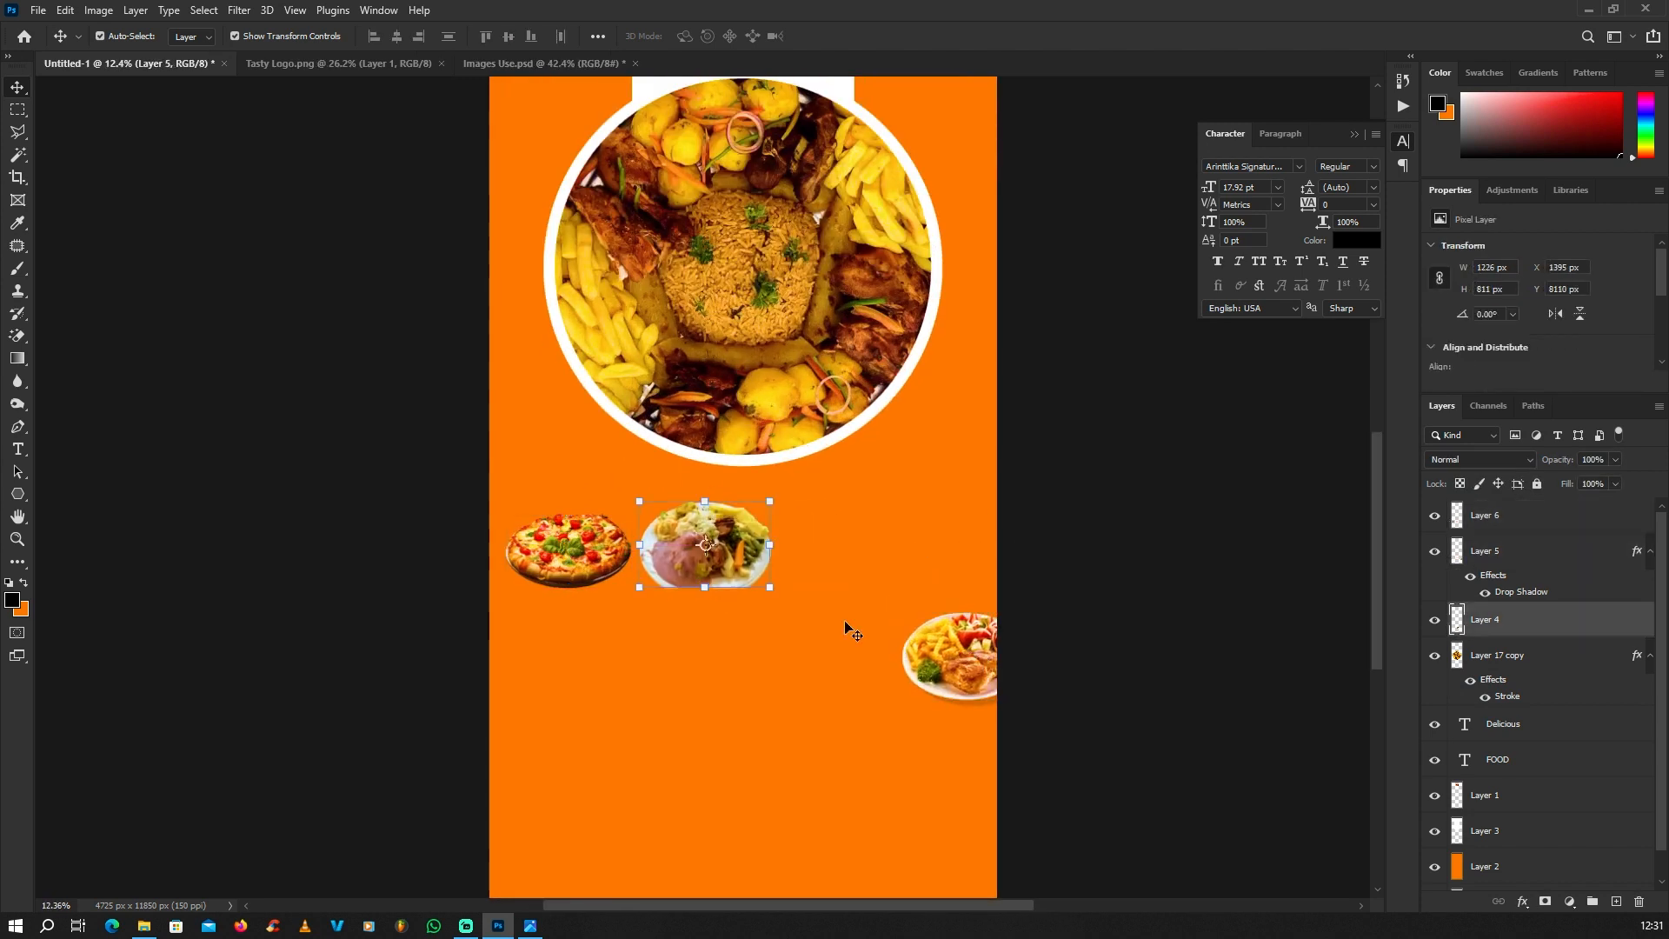
pyautogui.moveTo(943, 655); pyautogui.dragTo(819, 555)
pyautogui.scroll(3, 896, 561)
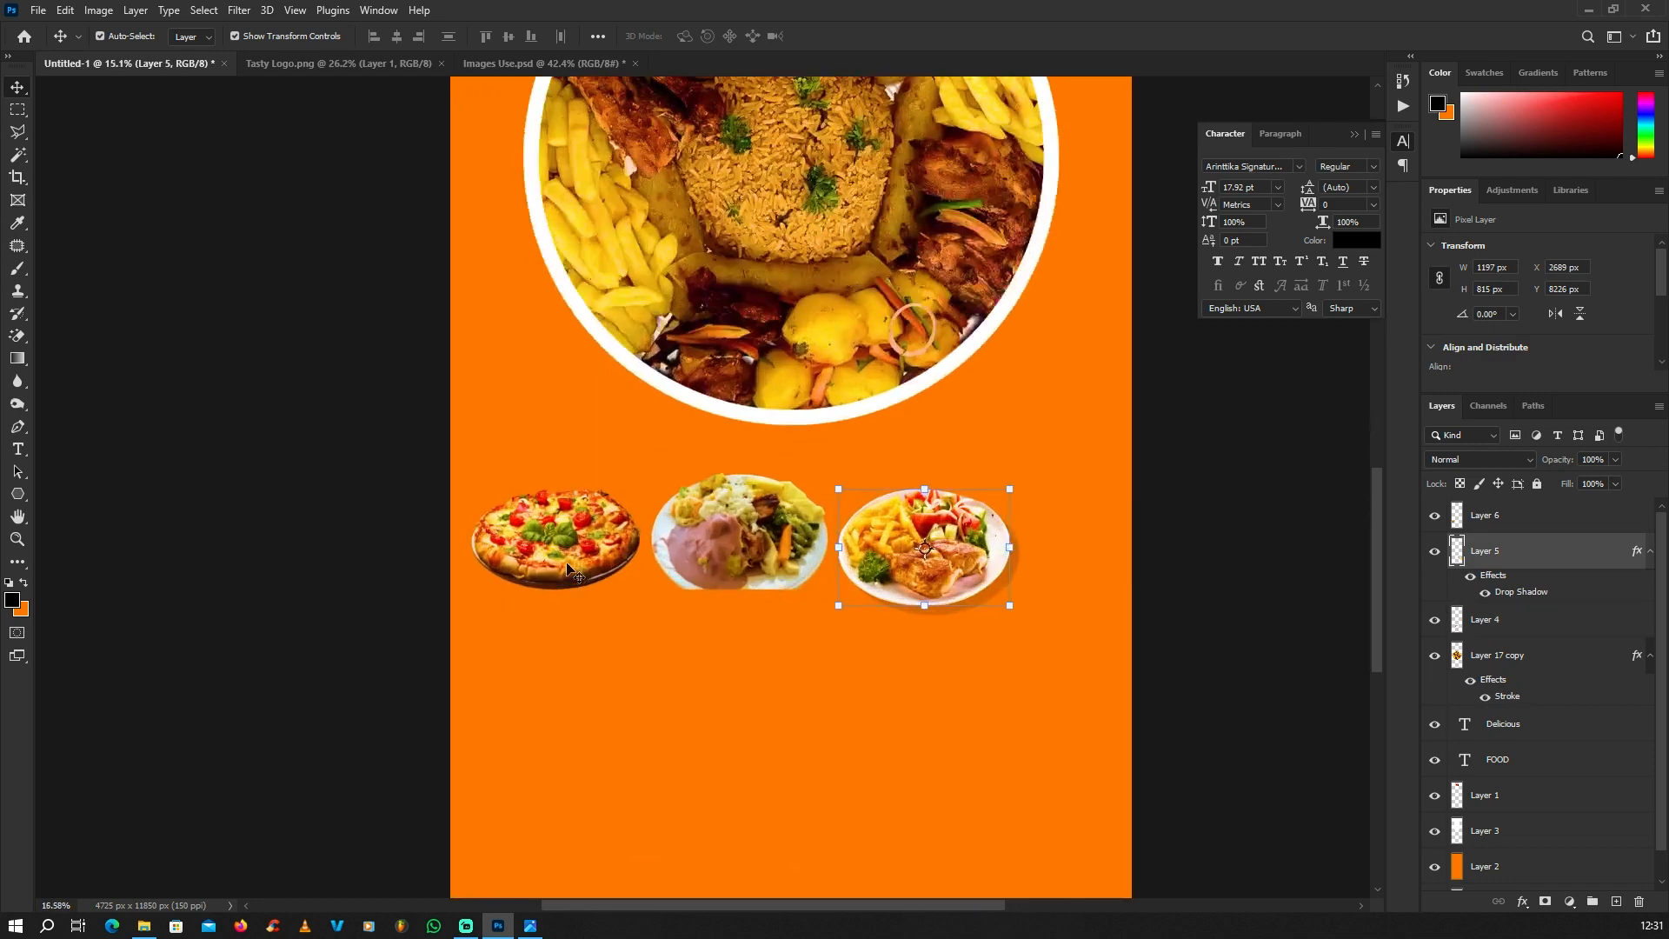
# Step: Overlap the meat plate with the pizza's inner edge and bring the meat plate's layer in front of the pizza
pyautogui.moveTo(574, 564); pyautogui.dragTo(570, 545)
pyautogui.moveTo(715, 533); pyautogui.dragTo(756, 538)
pyautogui.scroll(2, 711, 520)
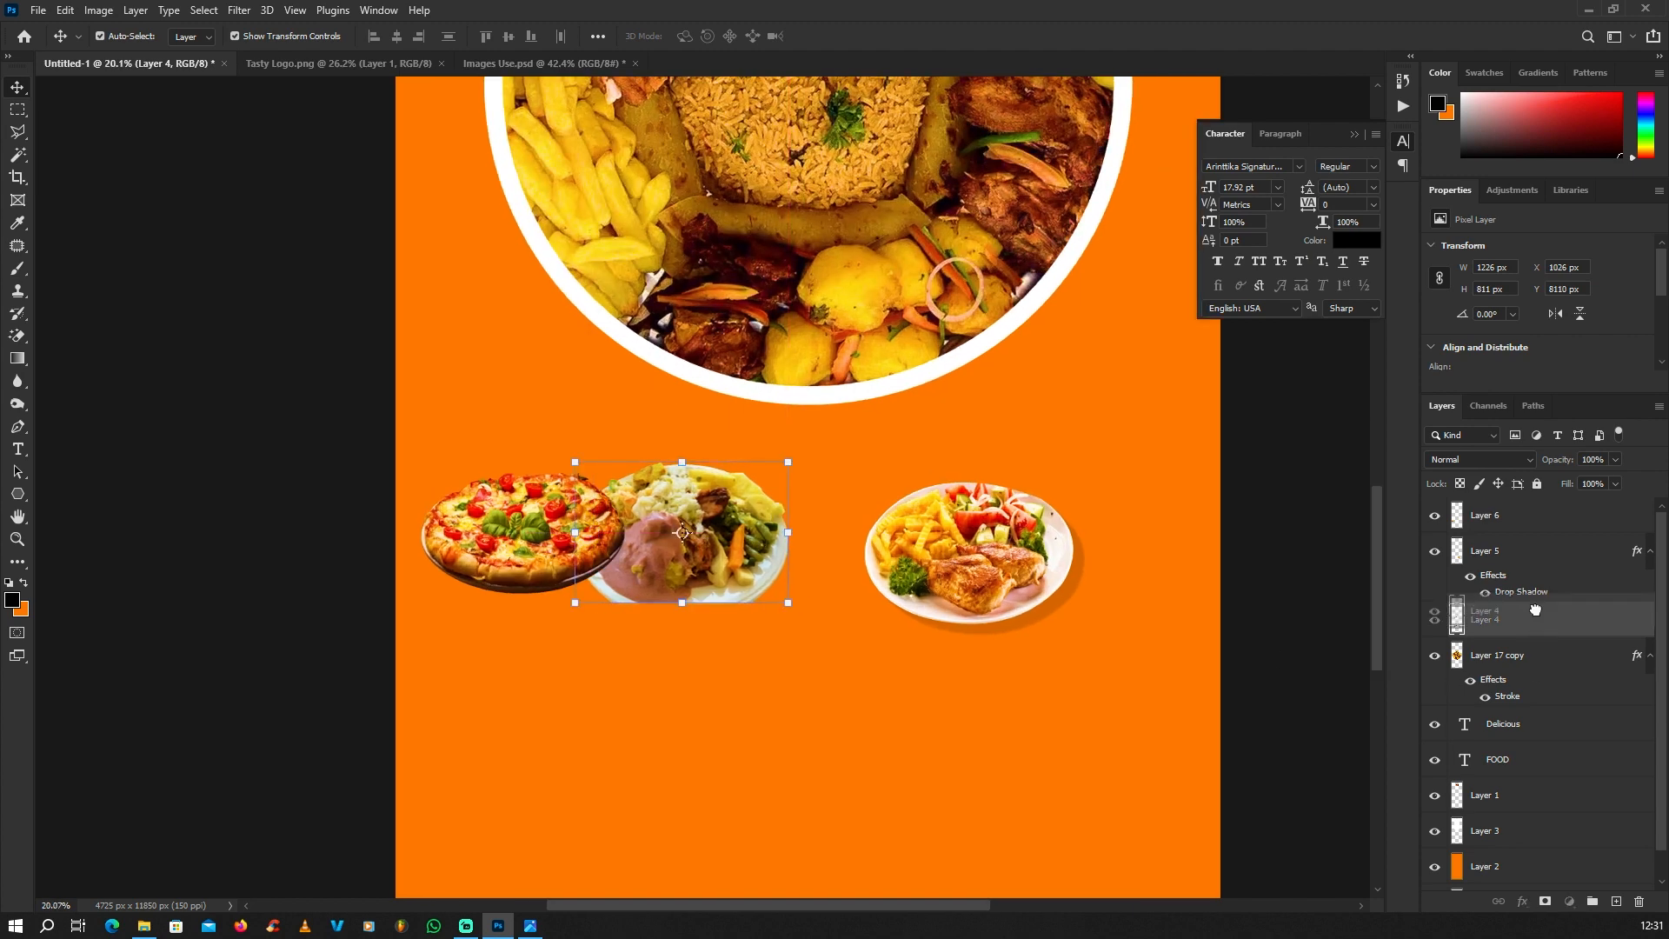
pyautogui.moveTo(1528, 614); pyautogui.dragTo(1514, 513)
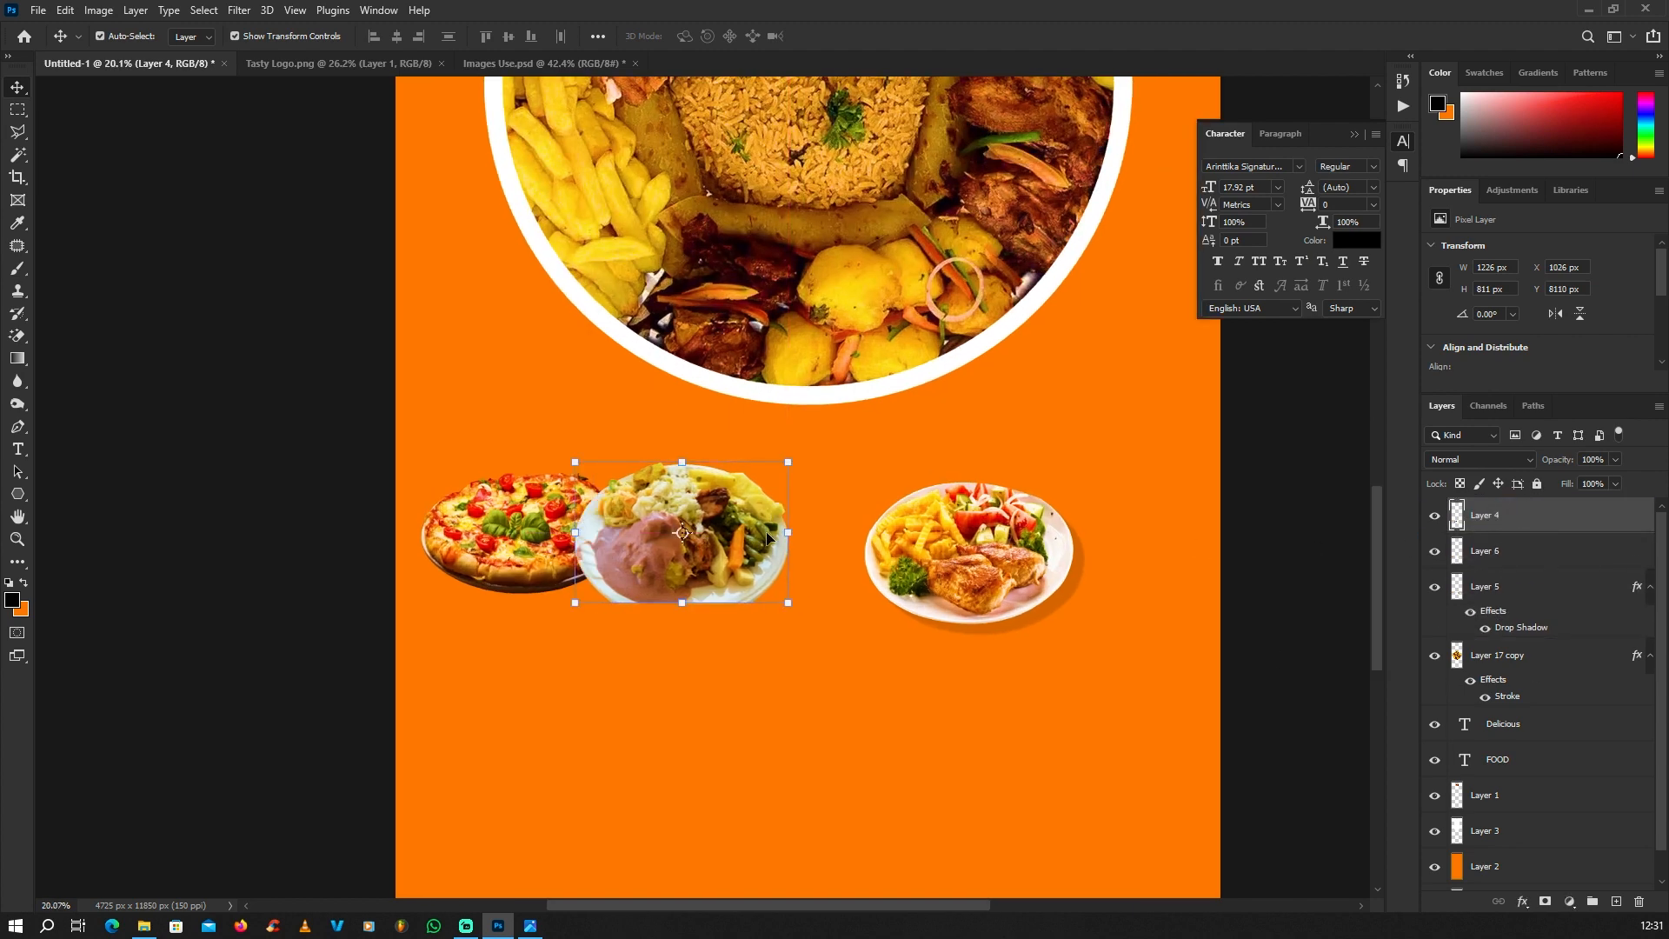
# Step: Overlap the chicken plate with the meat plate, remove its drop shadow and bring its layer to the front
pyautogui.scroll(1, 761, 532)
pyautogui.moveTo(1012, 560); pyautogui.dragTo(864, 571)
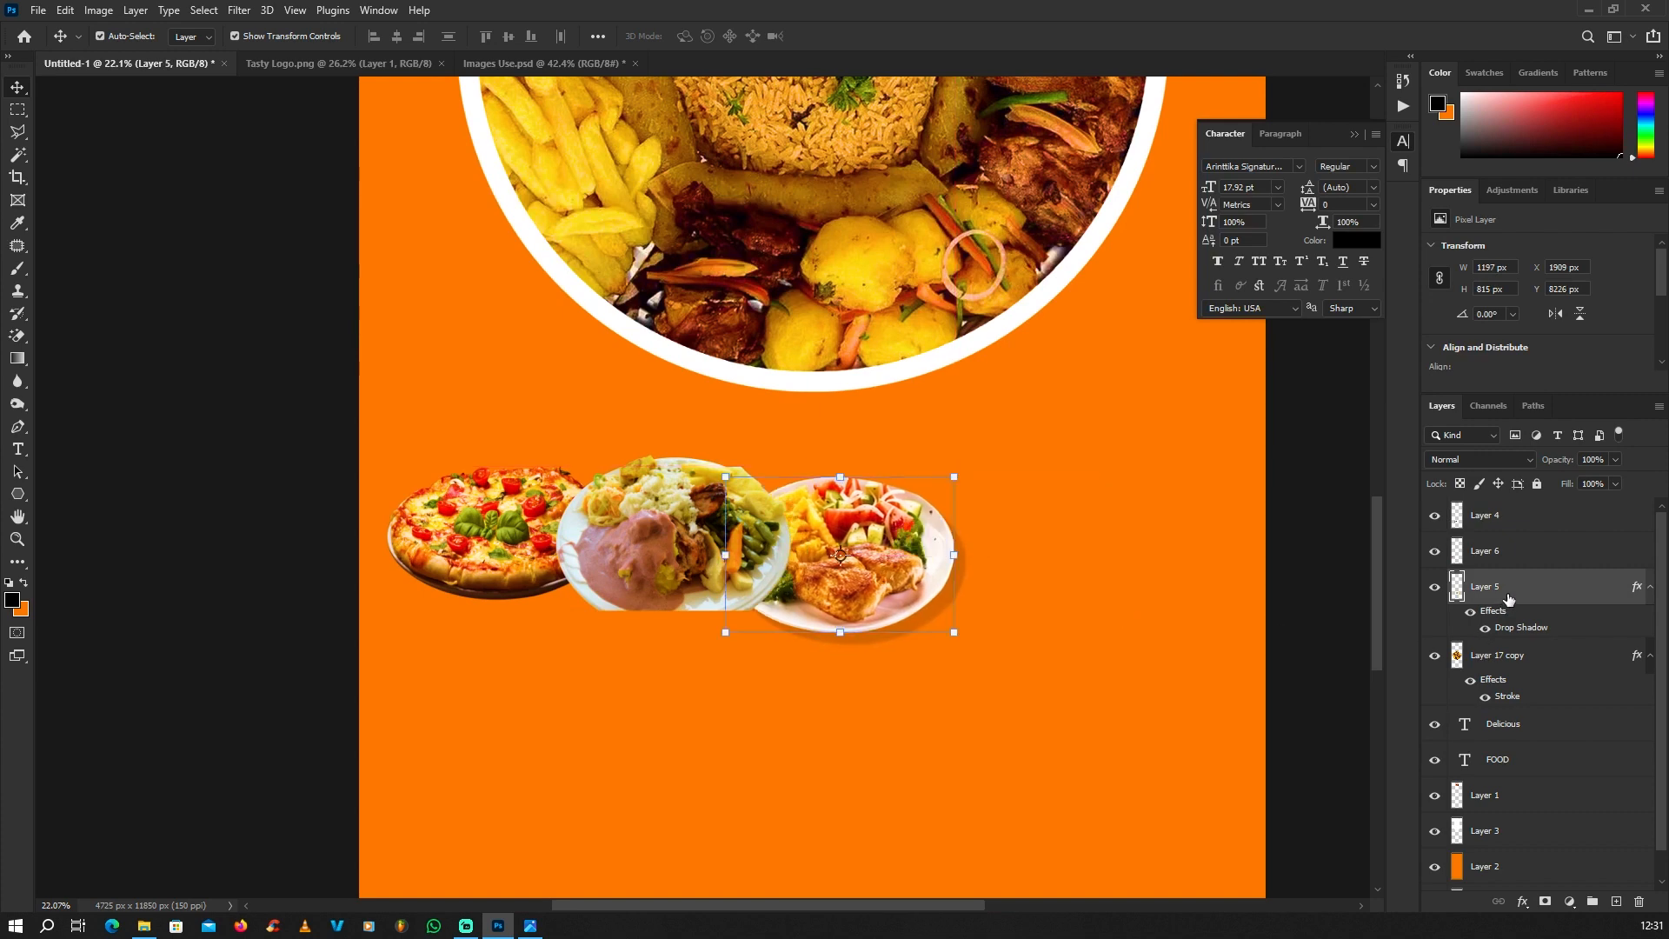
pyautogui.moveTo(1508, 600); pyautogui.dragTo(1639, 902)
pyautogui.scroll(-3, 986, 613)
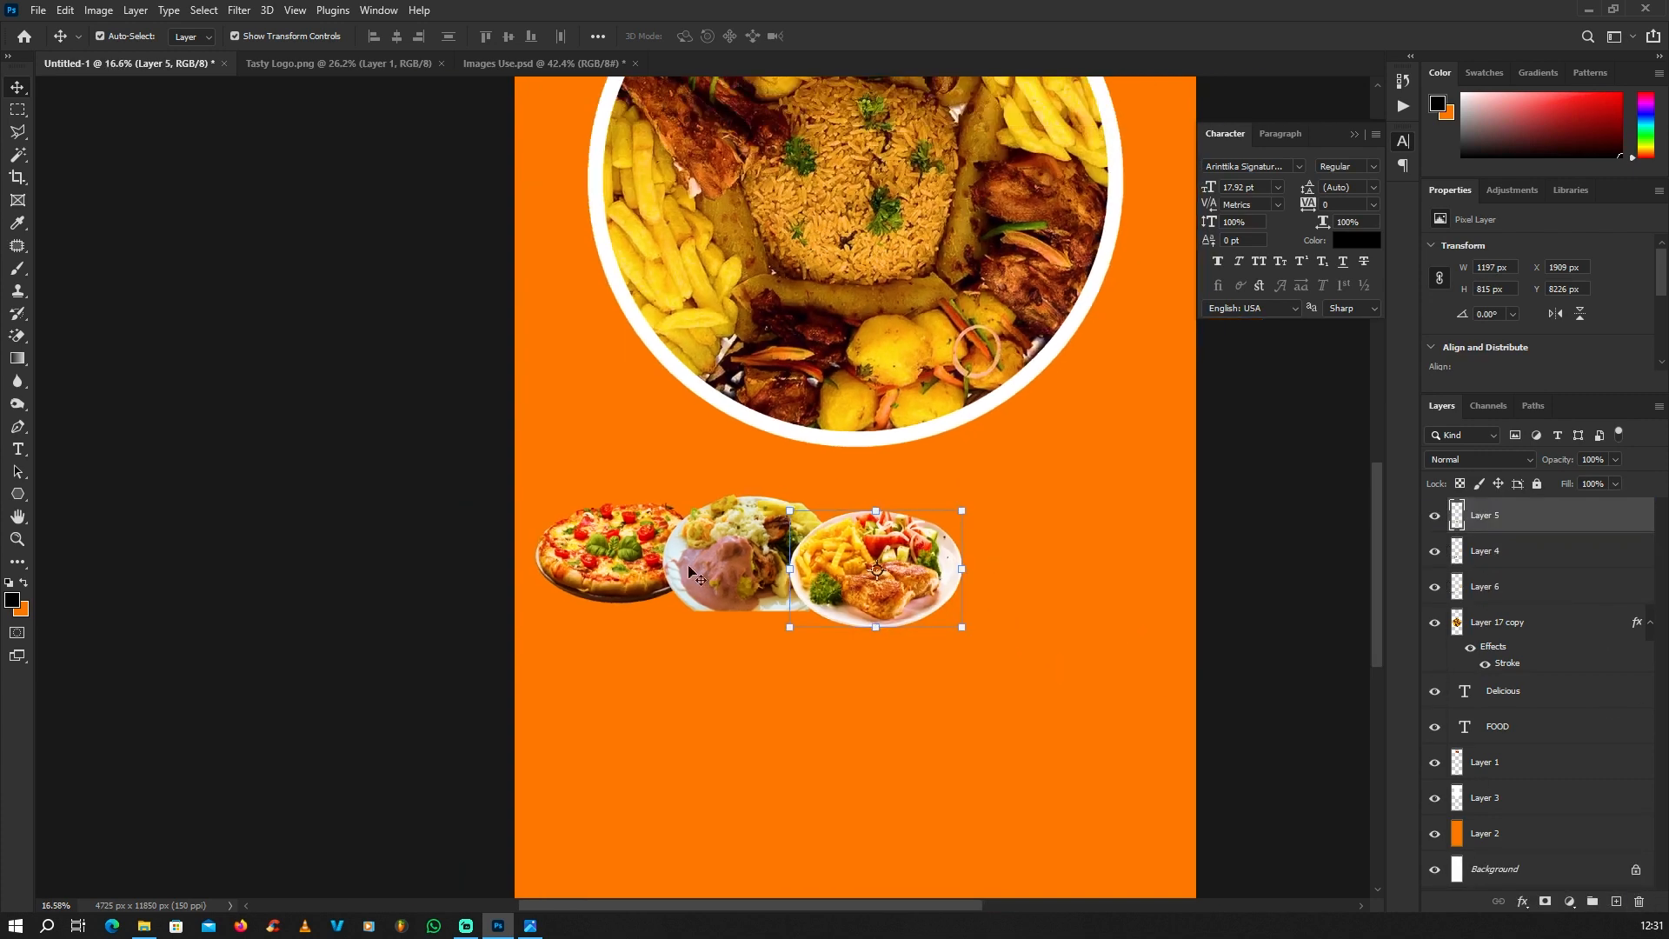
pyautogui.scroll(1, 933, 608)
pyautogui.moveTo(843, 558); pyautogui.dragTo(853, 546)
# Step: Enlarge the three small plates together to about 147%, so the row spans nearly the banner's width
pyautogui.click(525, 537)
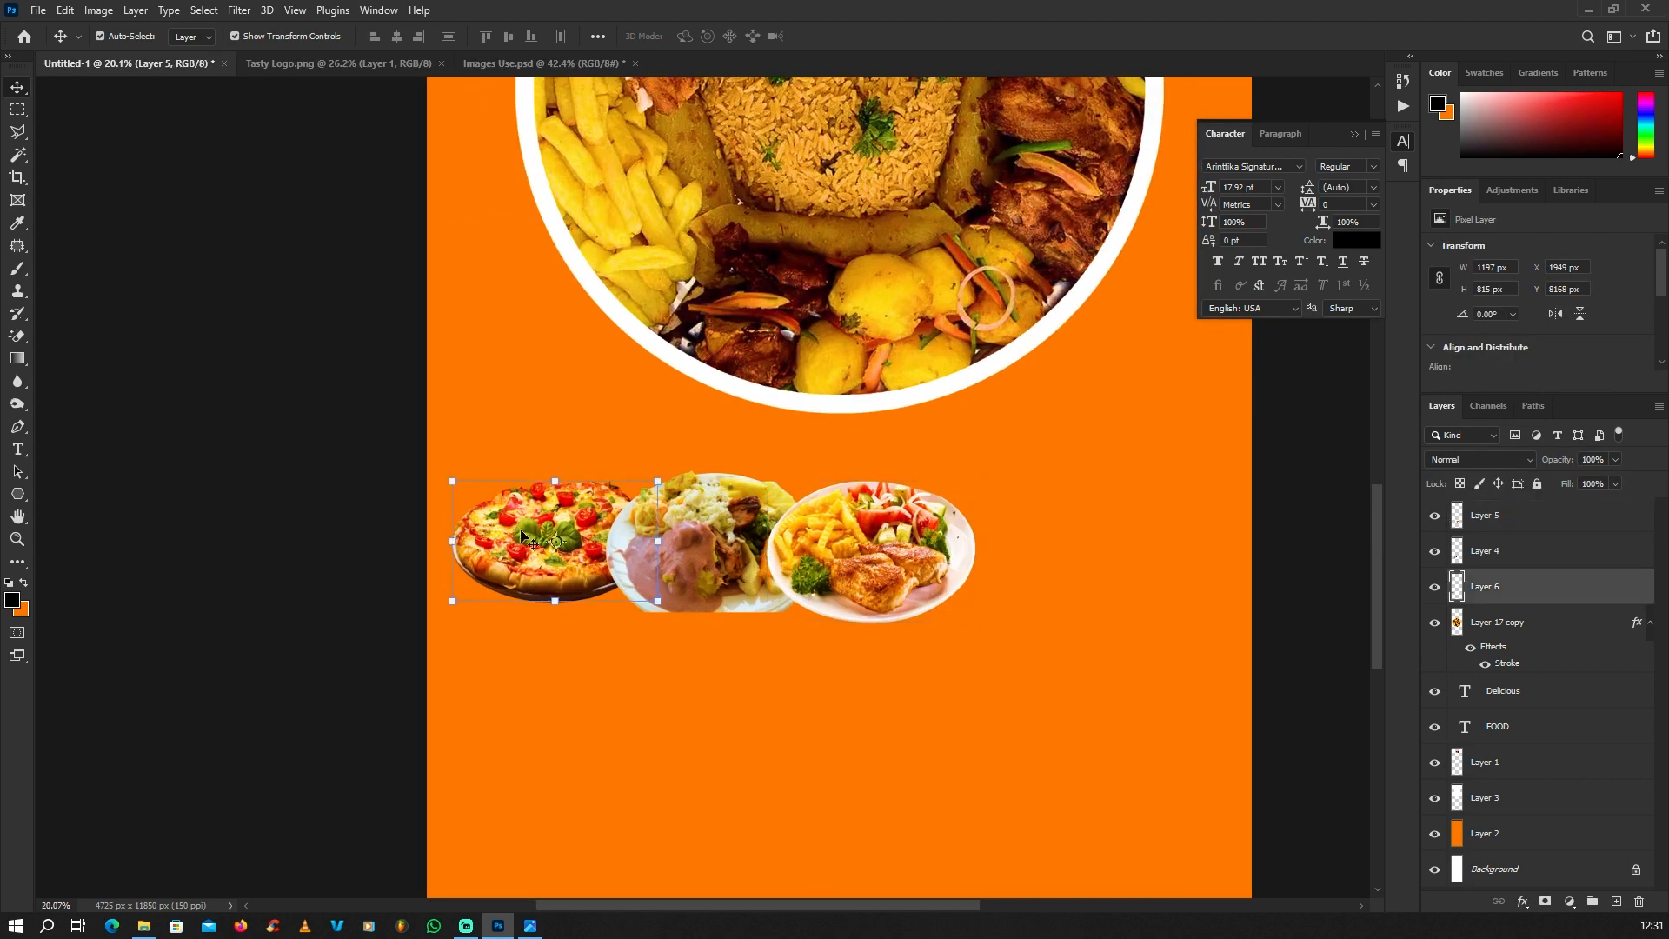
pyautogui.keyDown('shift'); pyautogui.click(715, 553); pyautogui.keyUp('shift')
pyautogui.keyDown('shift'); pyautogui.click(869, 565); pyautogui.keyUp('shift')
pyautogui.scroll(-2, 948, 602)
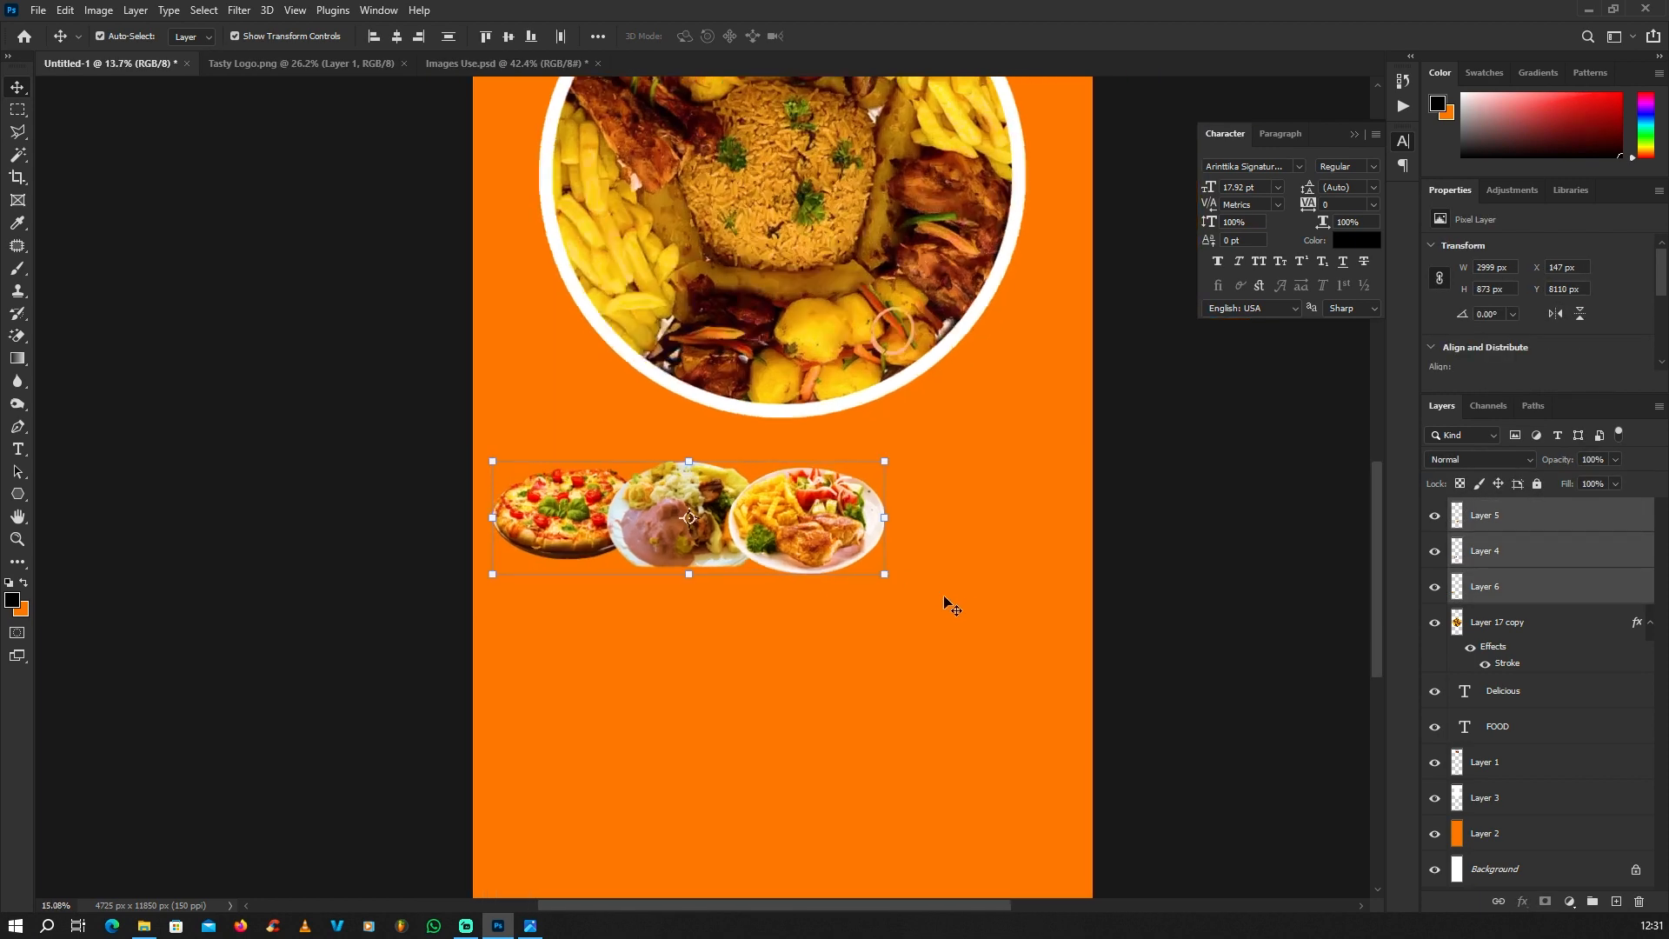
pyautogui.moveTo(884, 572); pyautogui.dragTo(1067, 626)
pyautogui.moveTo(967, 551); pyautogui.dragTo(963, 539)
pyautogui.press('Return')
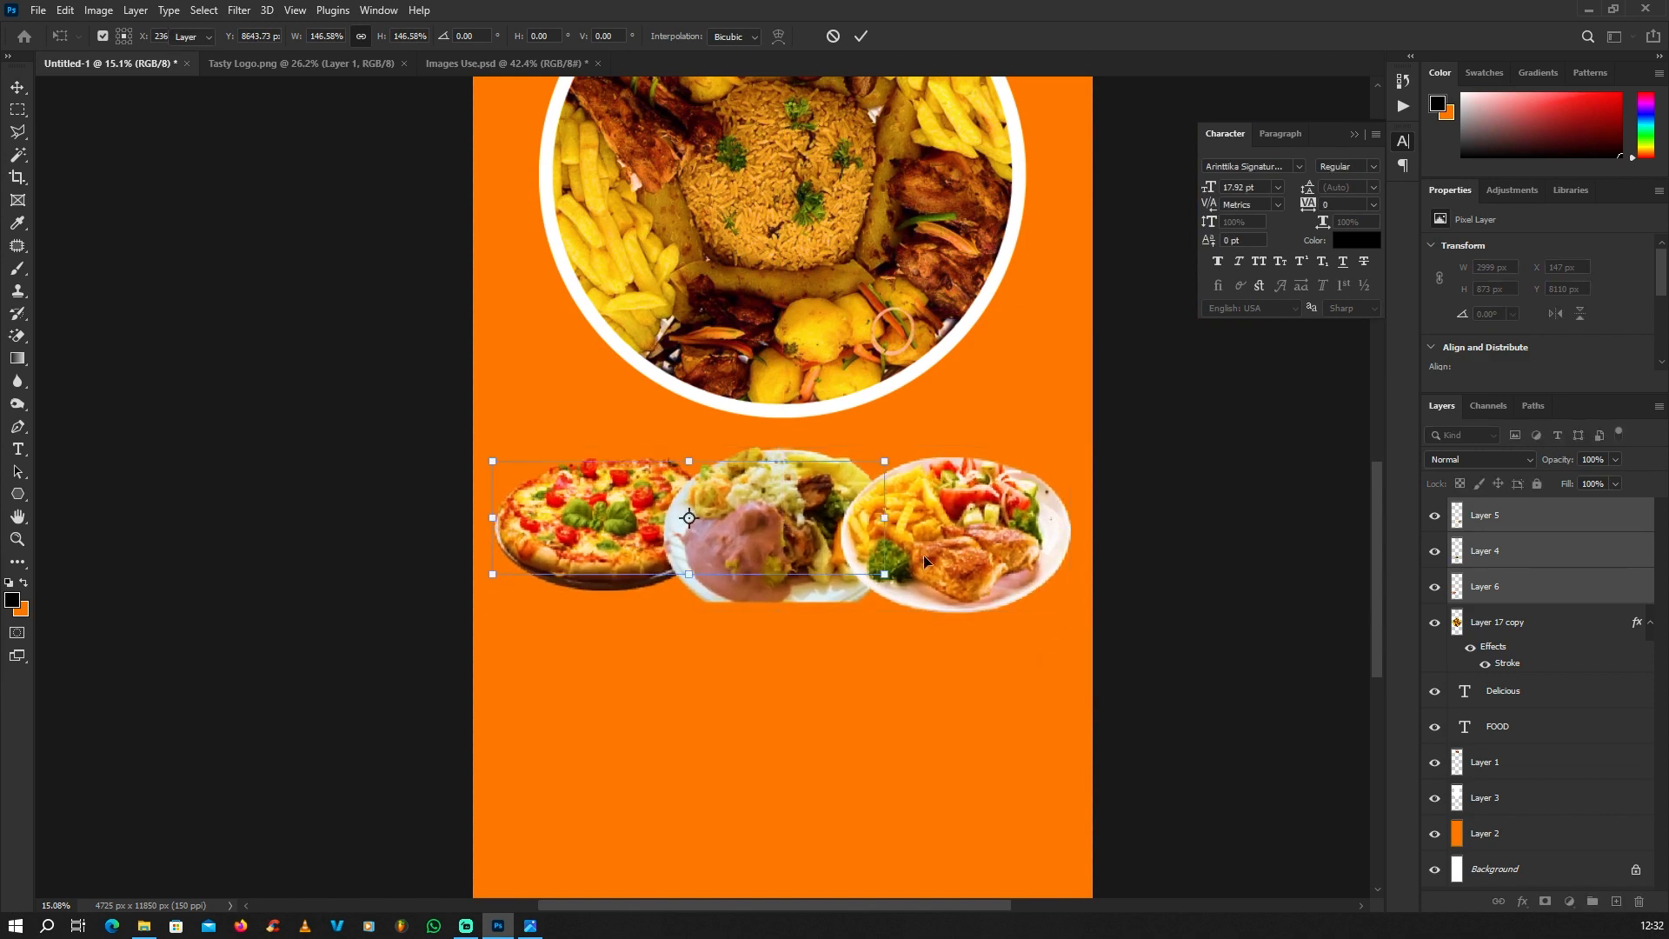
# Step: Stretch the pizza upwards to a height of about 1165 px
pyautogui.scroll(-4, 774, 542)
pyautogui.click(361, 525)
pyautogui.scroll(2, 626, 523)
pyautogui.click(622, 524)
pyautogui.scroll(1, 609, 513)
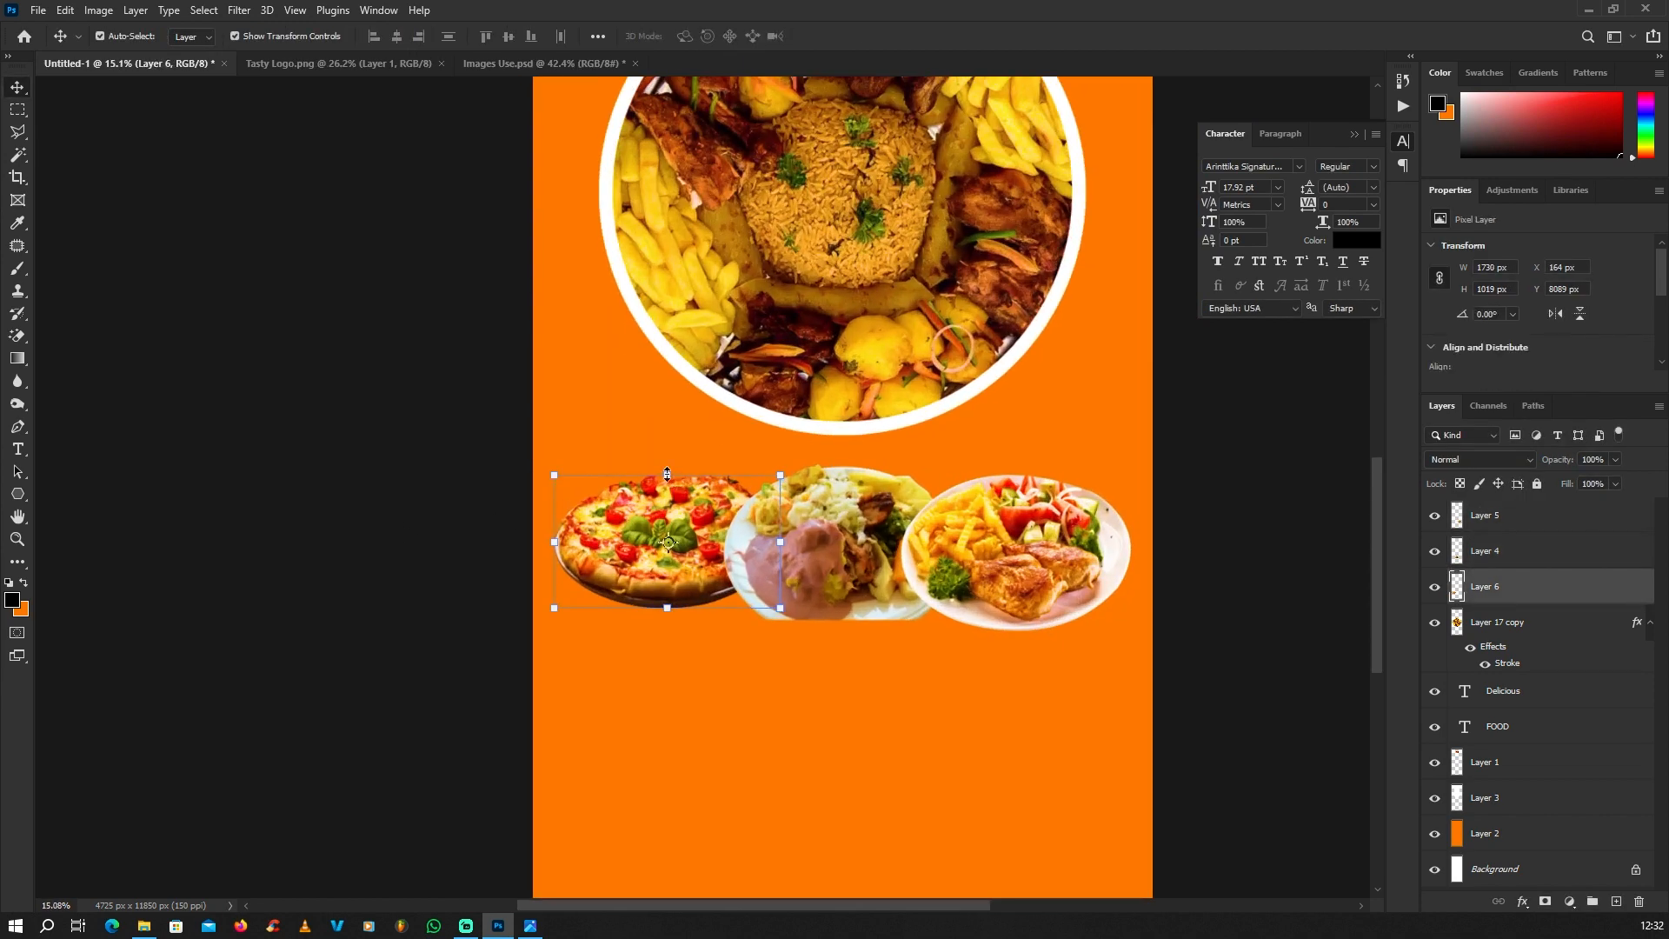
pyautogui.hotkey('ctrl', 't')
pyautogui.moveTo(667, 475); pyautogui.dragTo(665, 455)
pyautogui.press('Return')
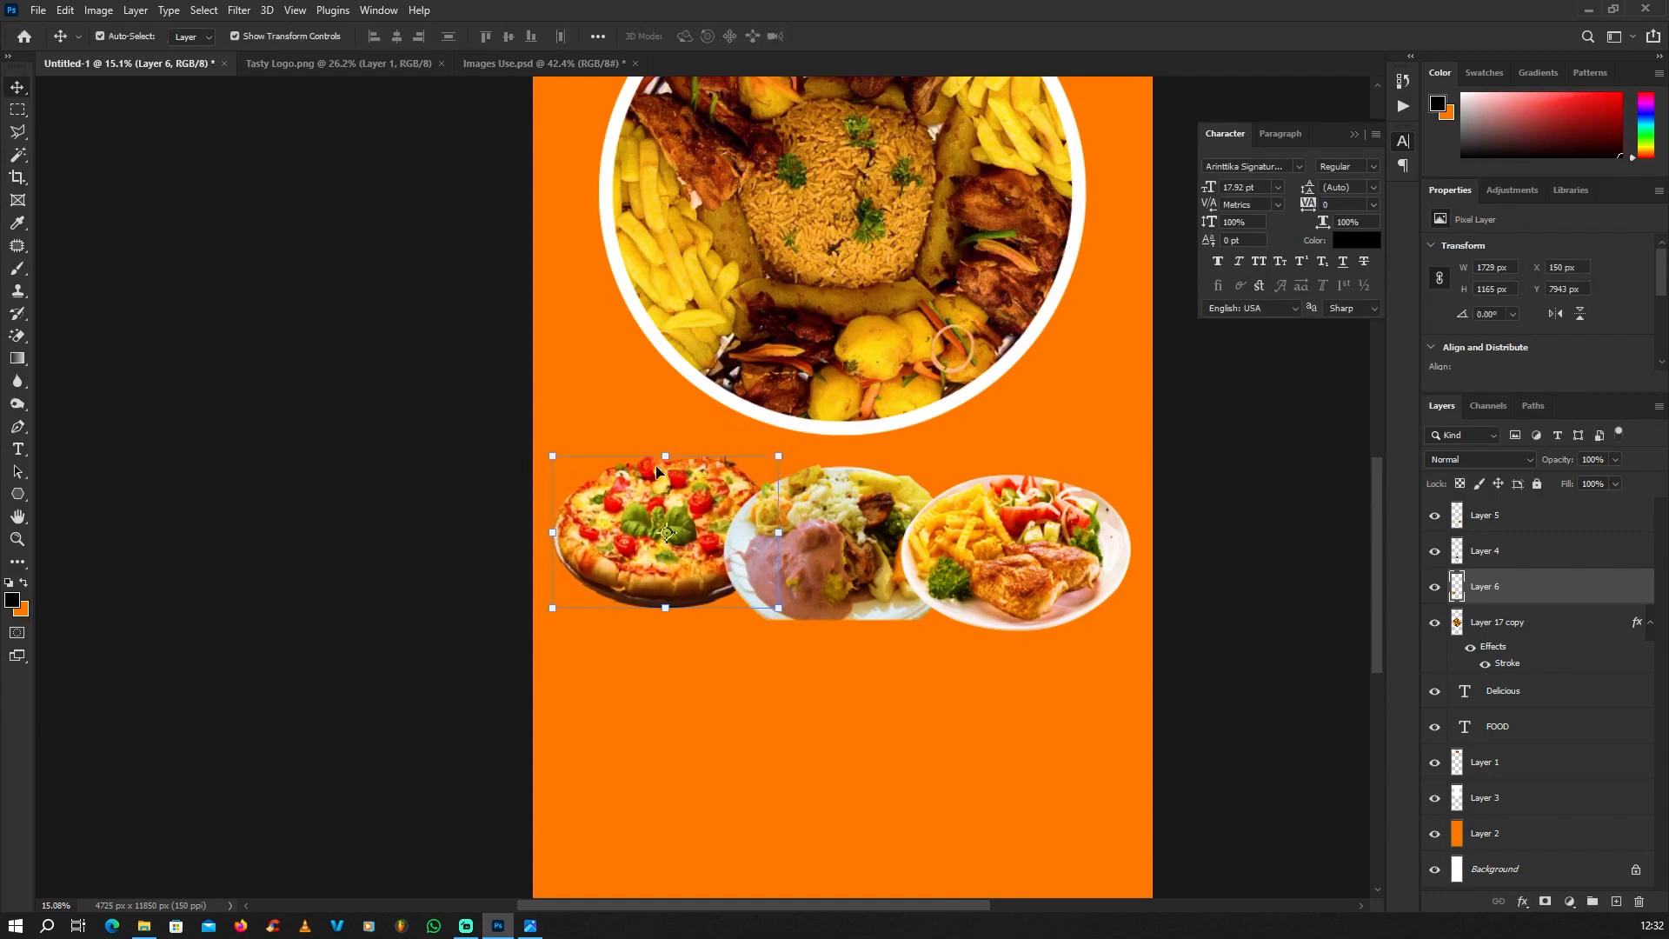
# Step: Adjust the positions of the small plates so the row sits level and evenly between the banner's side edges
pyautogui.scroll(-4, 662, 458)
pyautogui.click(500, 509)
pyautogui.scroll(2, 710, 509)
pyautogui.scroll(1, 711, 510)
pyautogui.click(634, 518)
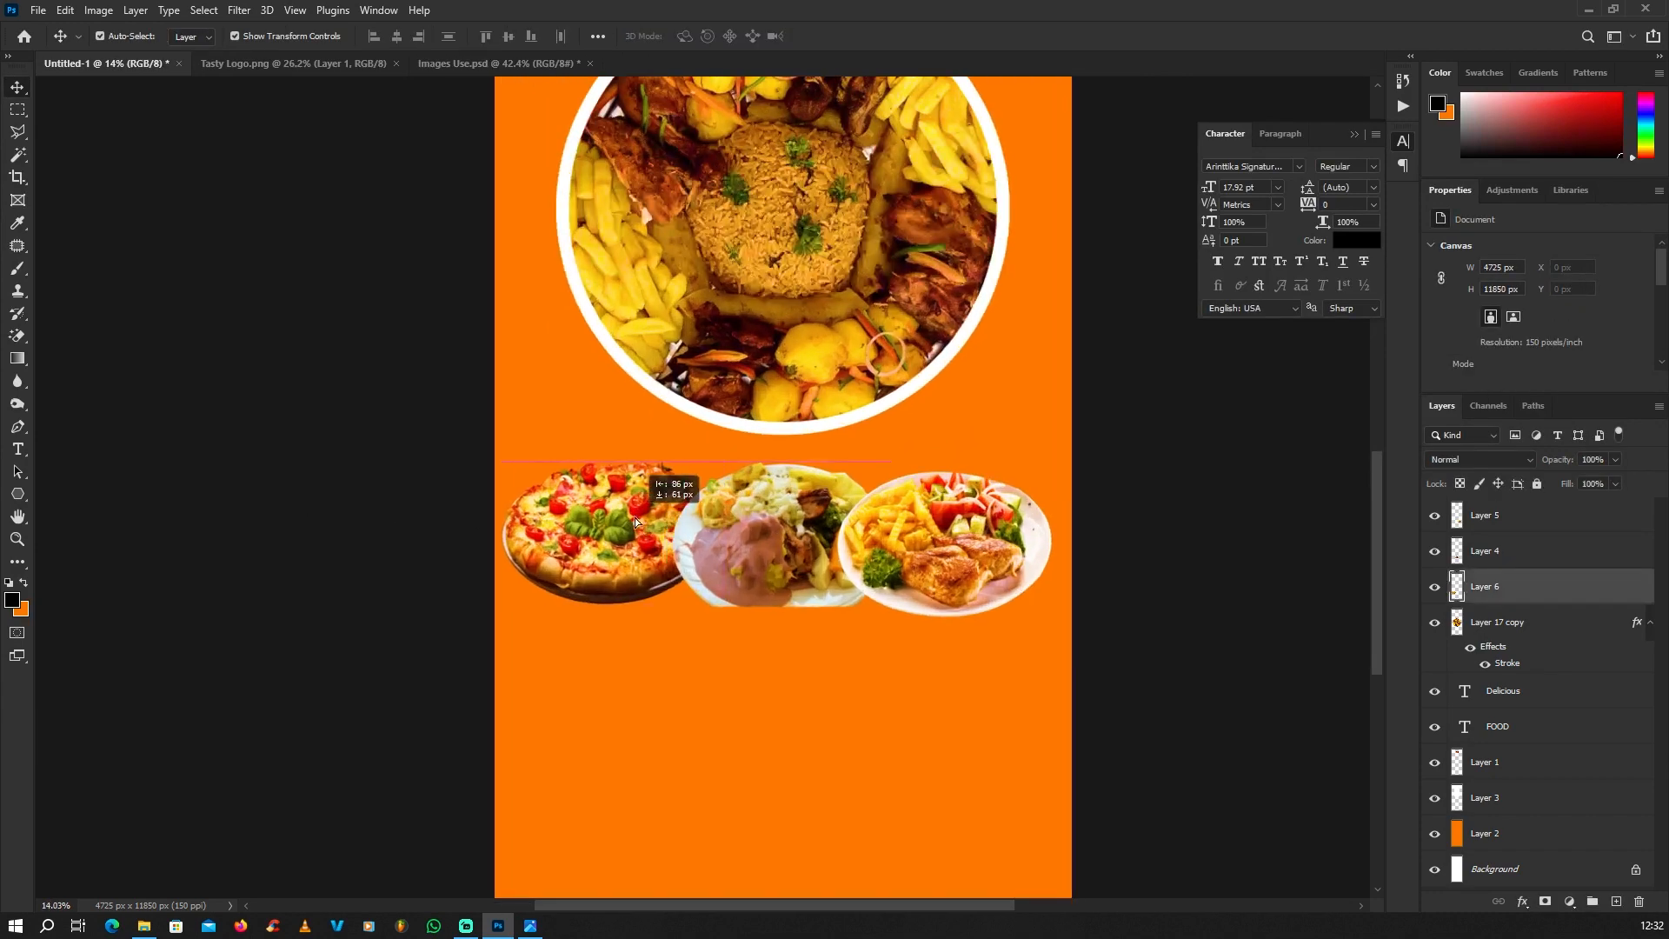
pyautogui.click(784, 525)
pyautogui.moveTo(959, 529); pyautogui.dragTo(965, 527)
pyautogui.scroll(-3, 956, 539)
pyautogui.click(670, 578)
pyautogui.scroll(3, 965, 589)
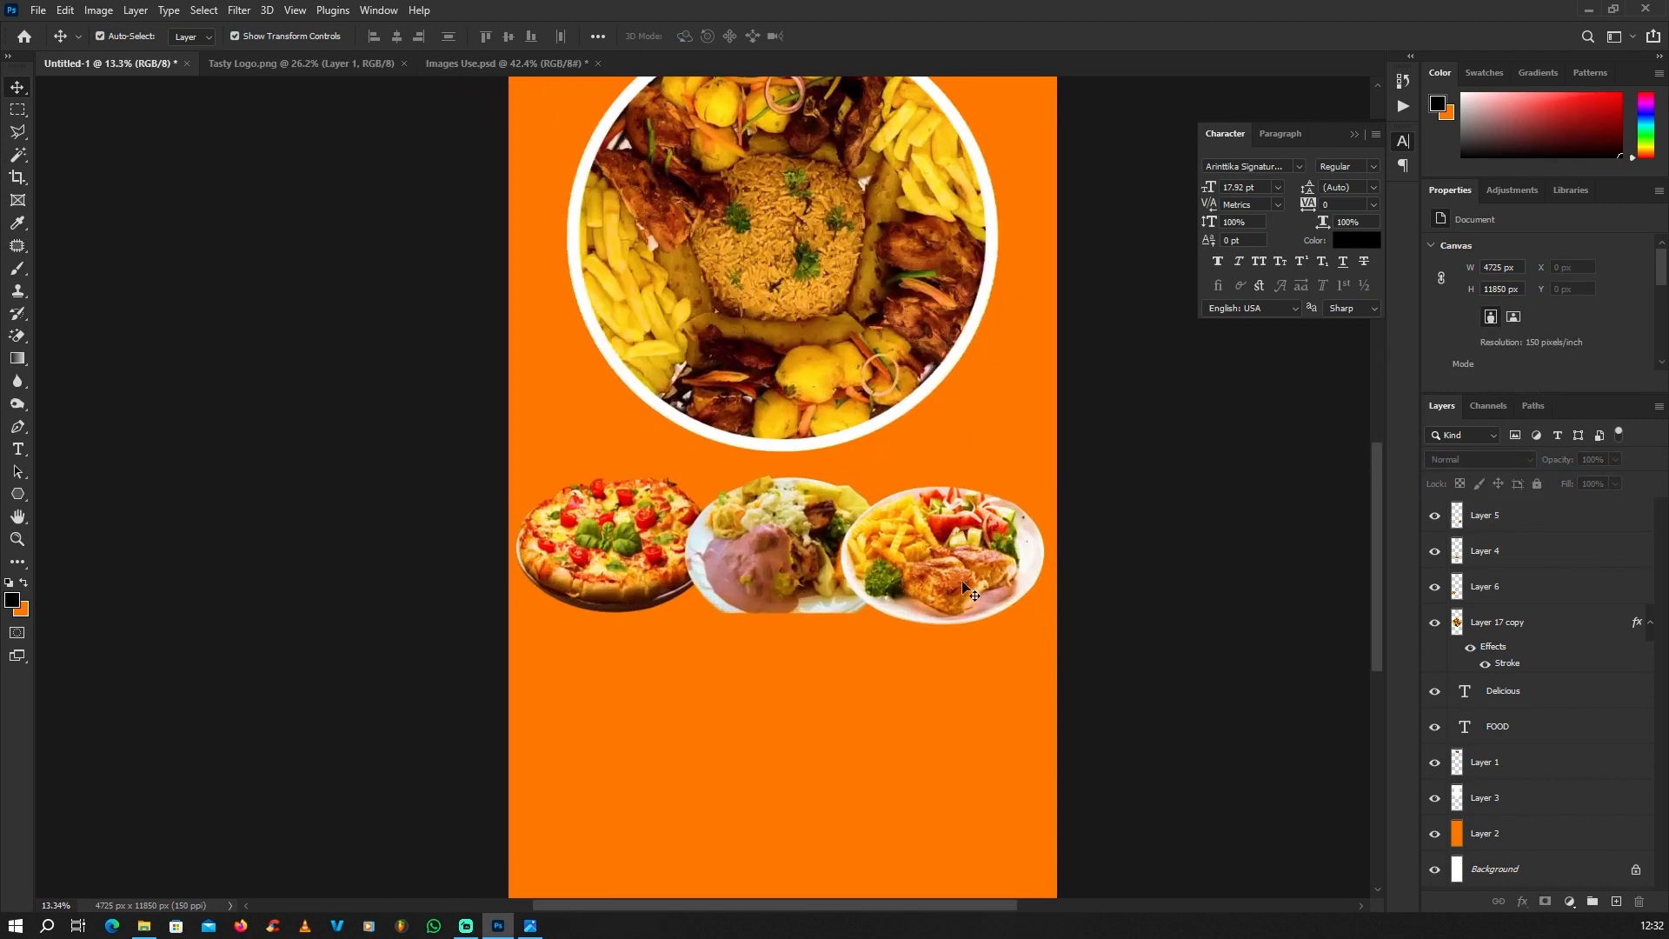
pyautogui.moveTo(963, 588); pyautogui.dragTo(963, 579)
pyautogui.scroll(-10, 817, 635)
pyautogui.click(900, 563)
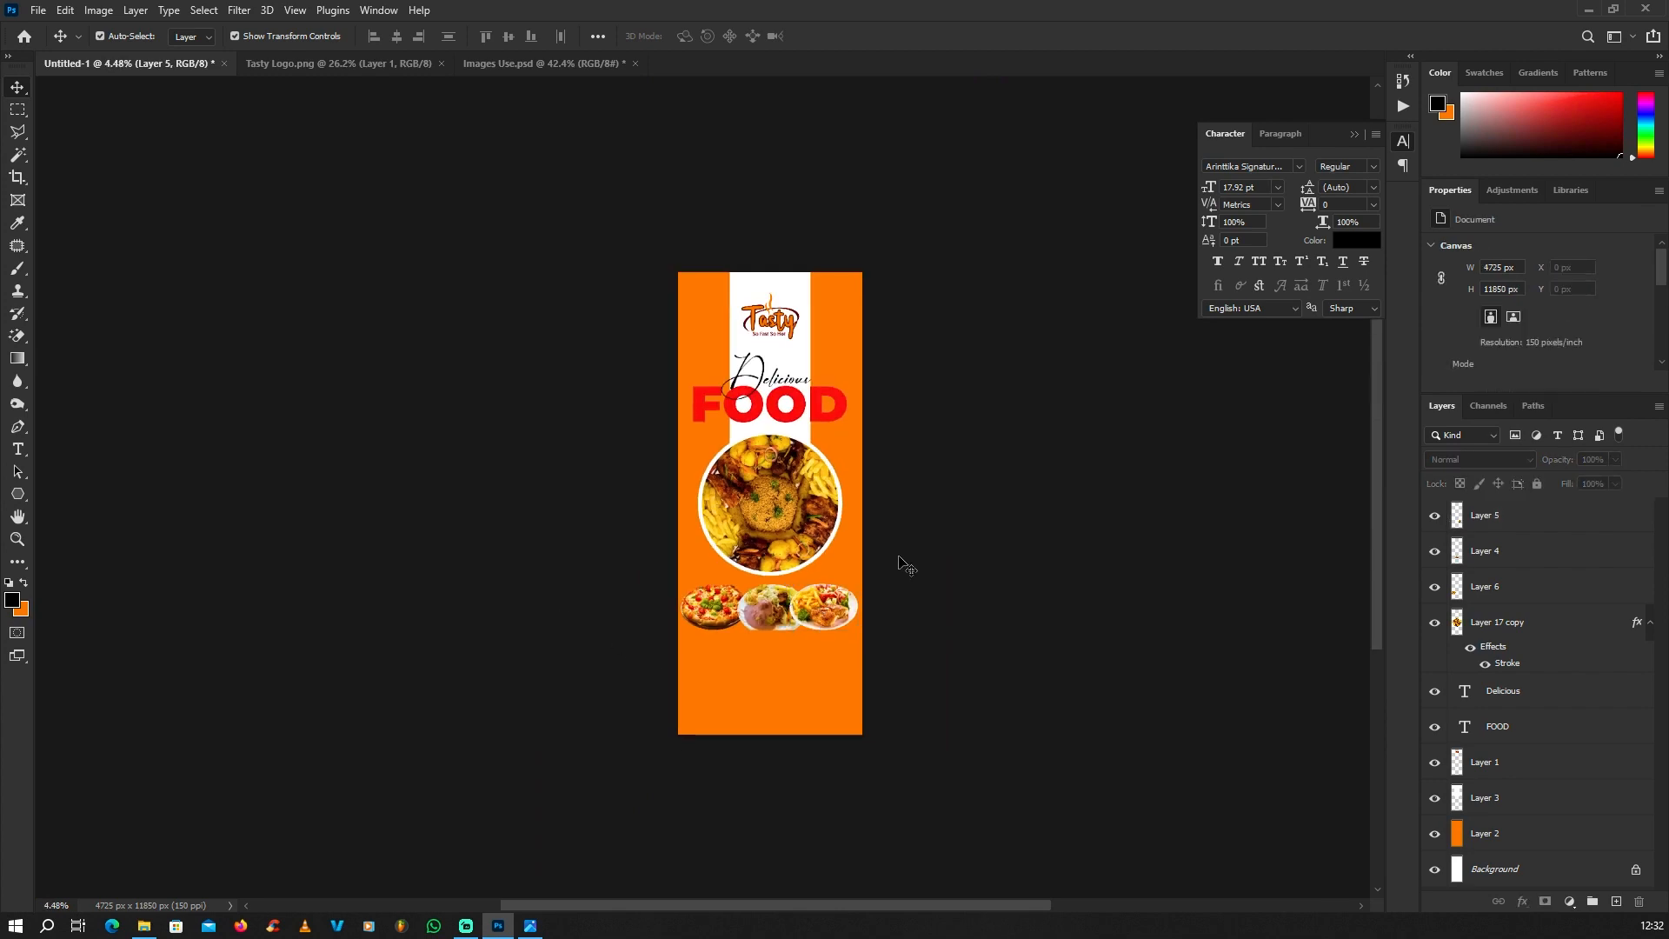
# Step: Create a new empty layer above the chicken plate's layer
pyautogui.scroll(10, 758, 697)
pyautogui.scroll(4, 1523, 575)
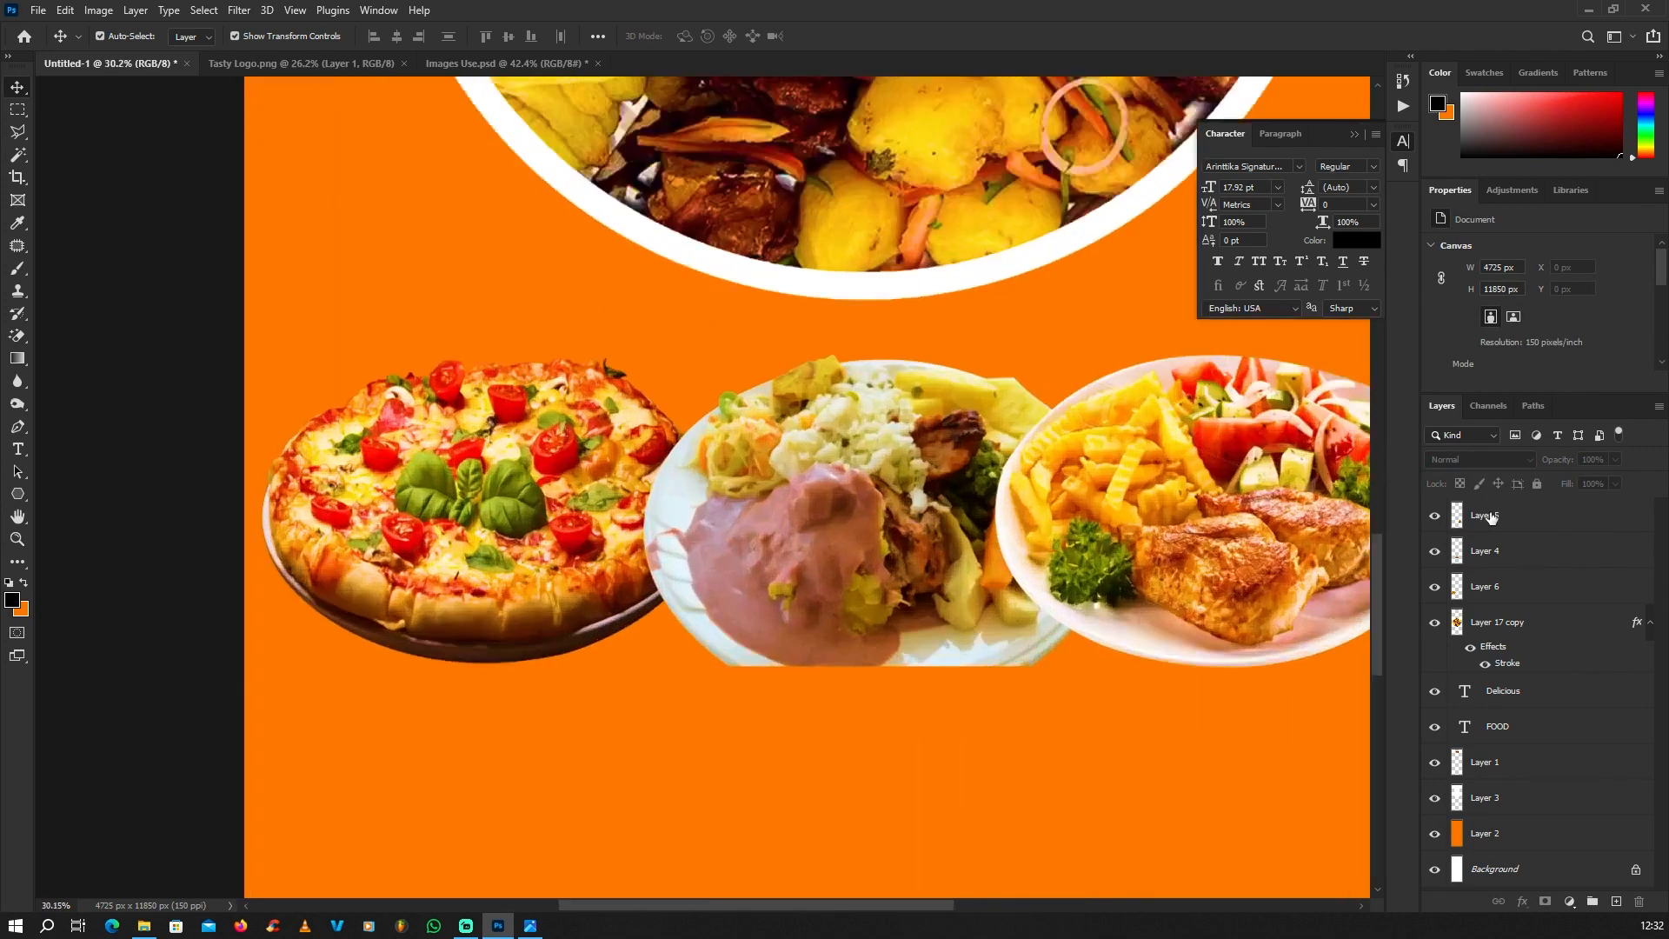
pyautogui.click(1497, 526)
pyautogui.scroll(-4, 1495, 527)
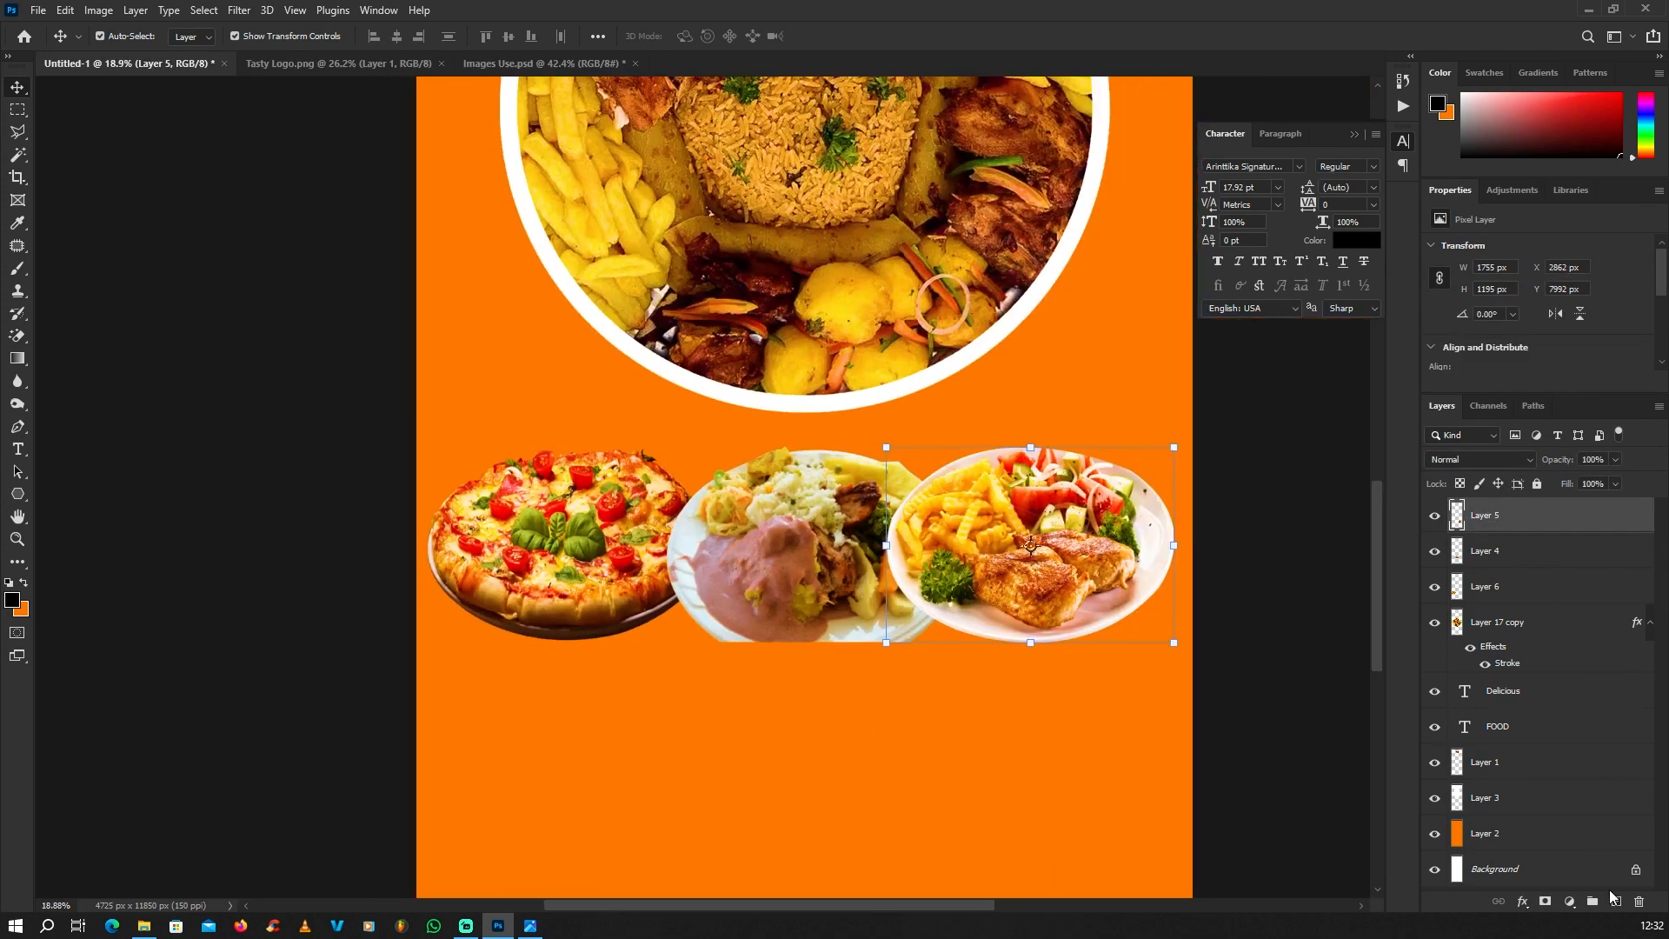
pyautogui.click(1617, 903)
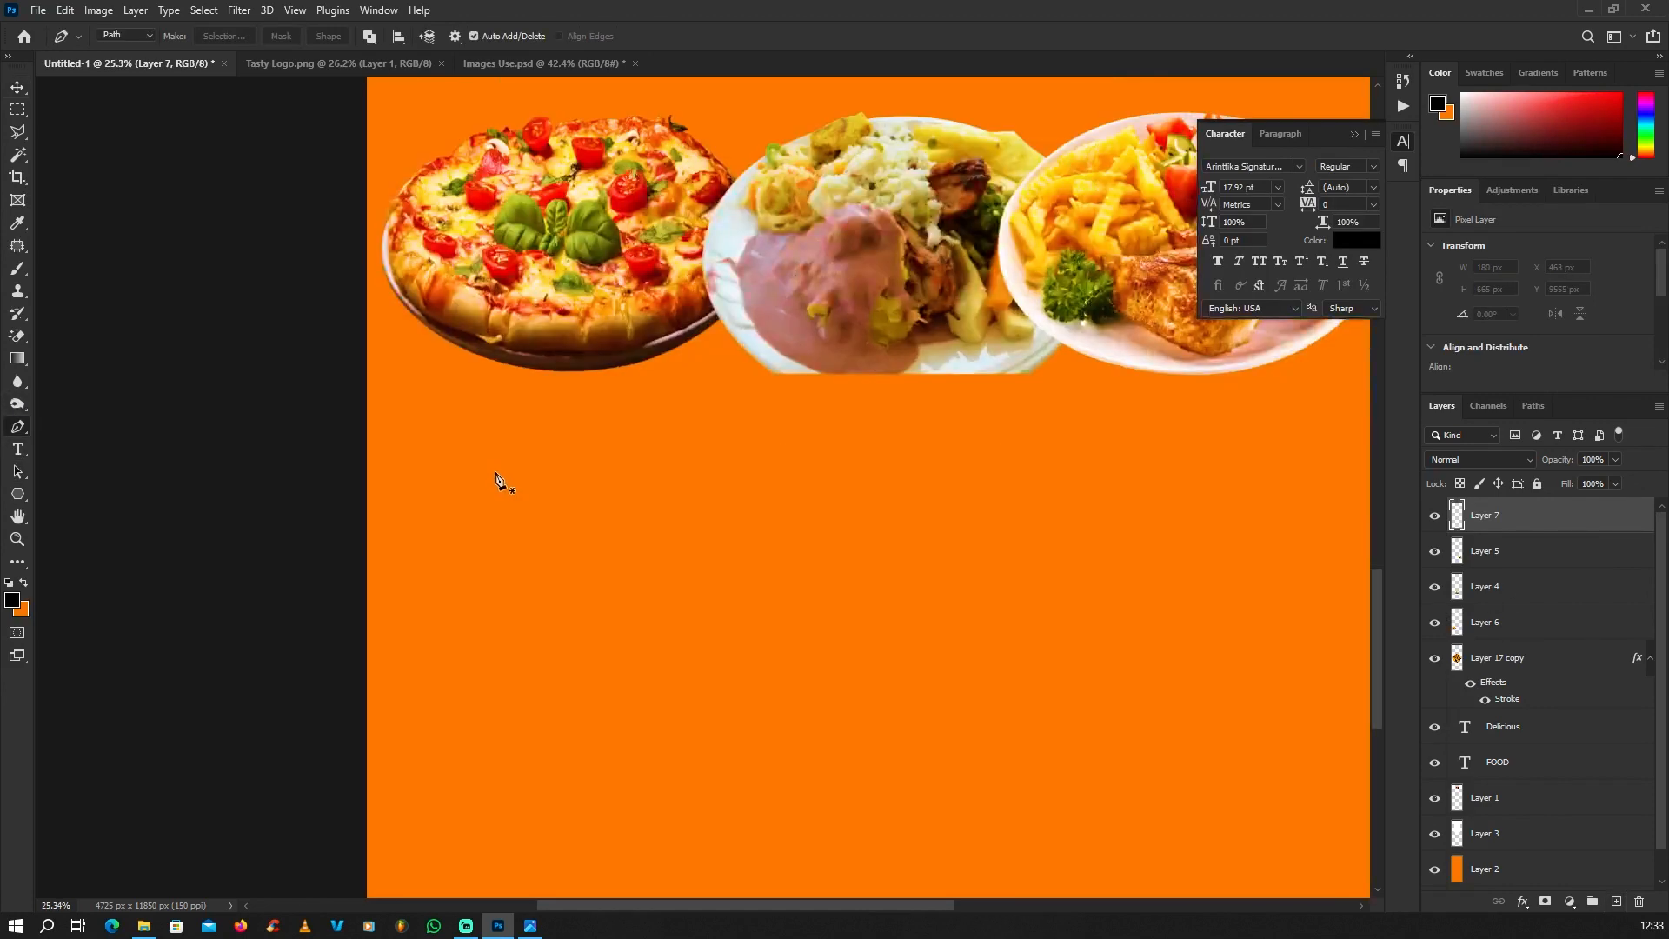
# Step: Draw a closed speech-bubble path about 1743 x 1043 px with rounded corners and an upward-pointing tail below the plates, using the Pen tool
pyautogui.click(494, 474)
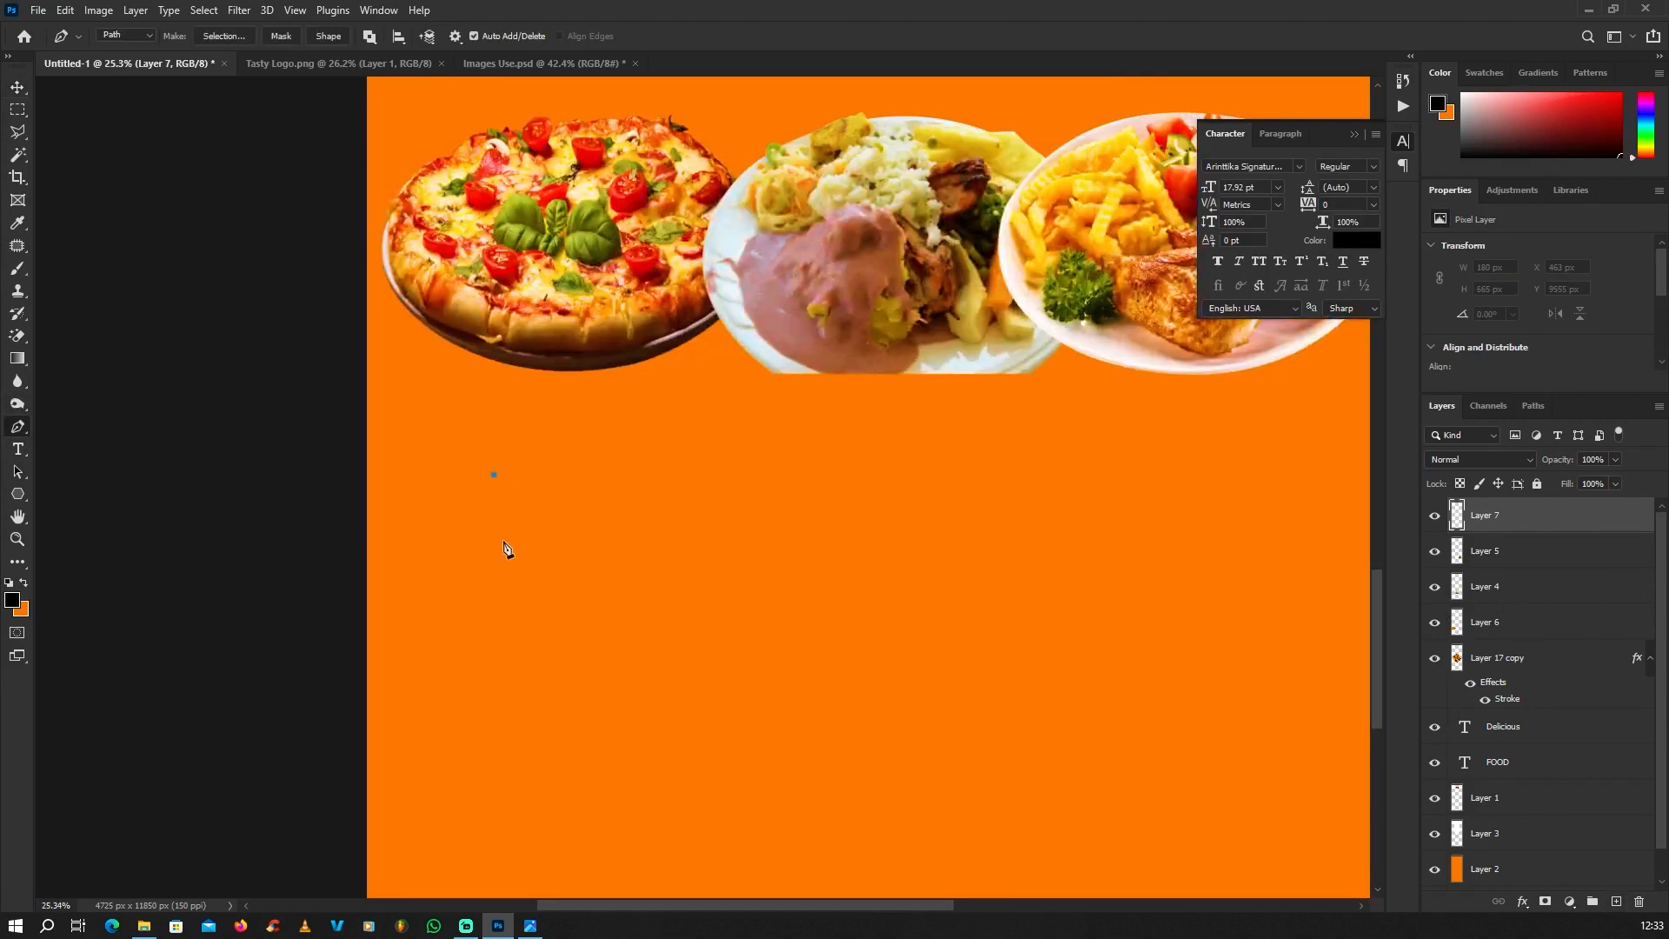
pyautogui.click(546, 645)
pyautogui.scroll(1, 583, 678)
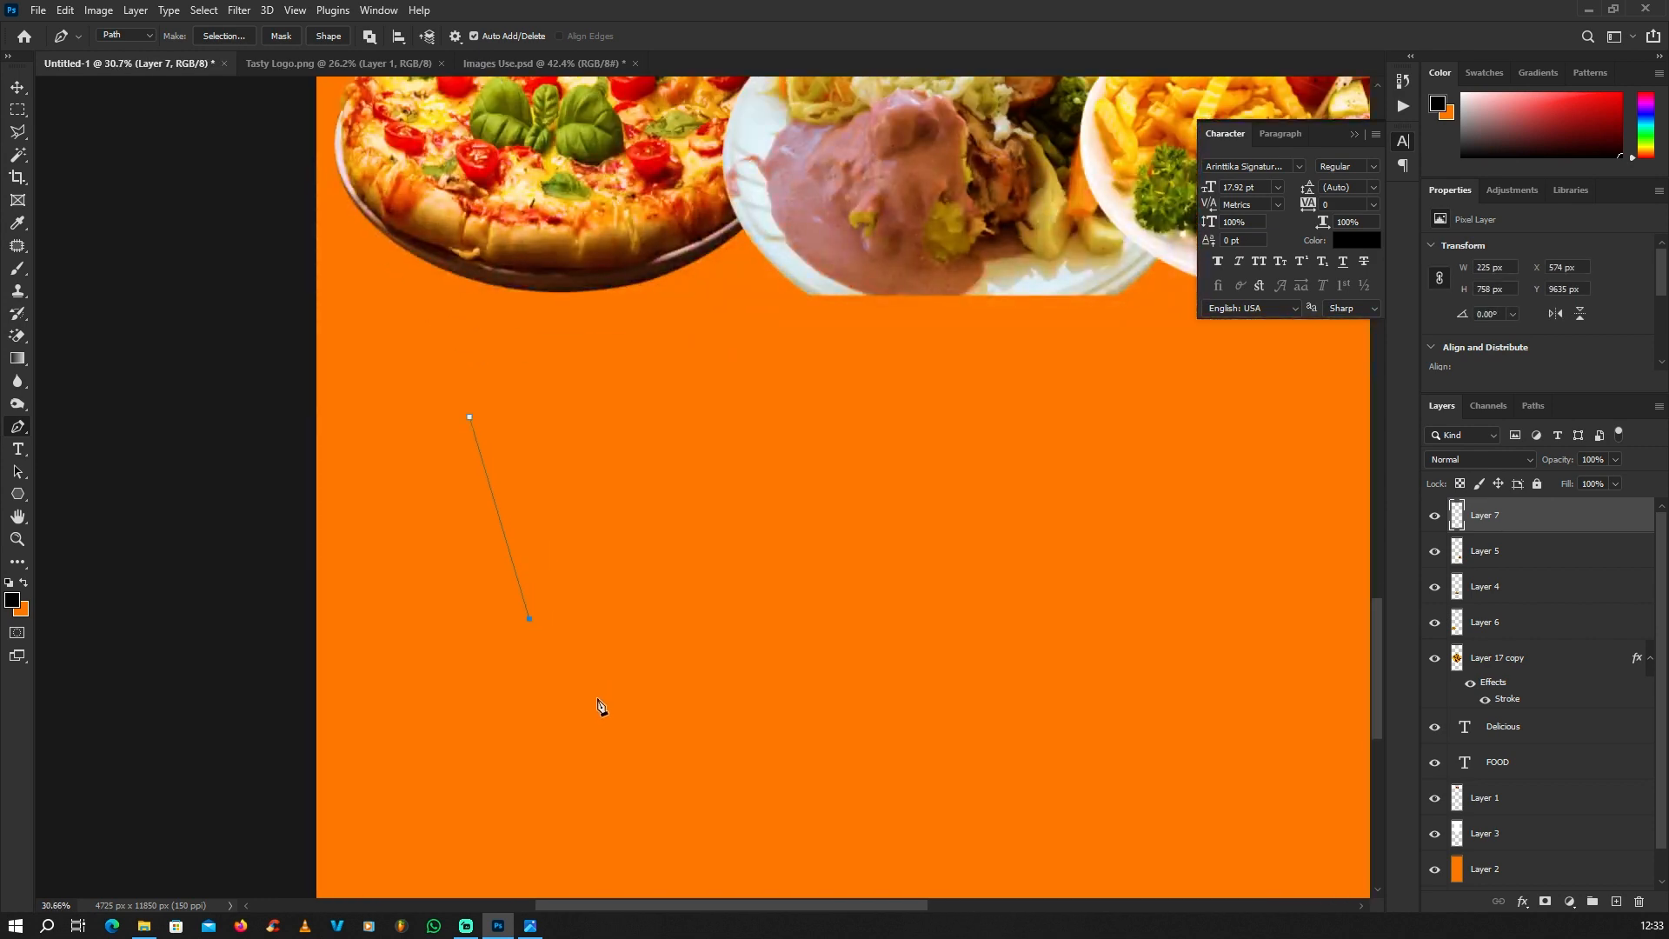
pyautogui.moveTo(615, 695); pyautogui.dragTo(686, 695)
pyautogui.click(897, 694)
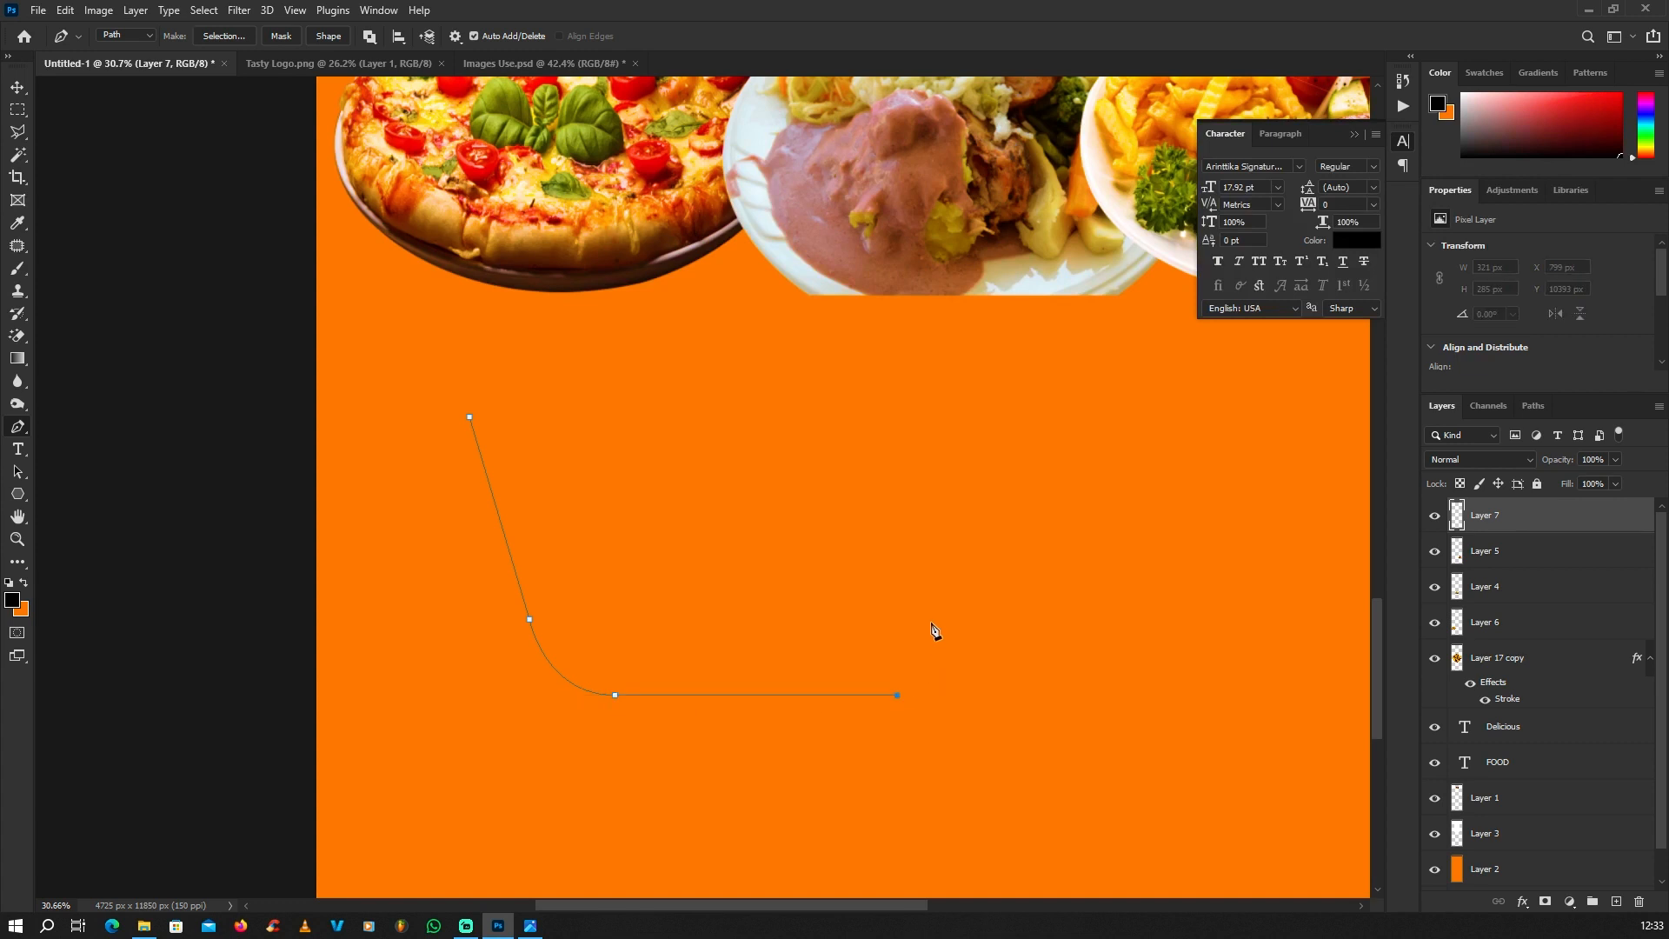
pyautogui.moveTo(923, 622); pyautogui.dragTo(885, 557)
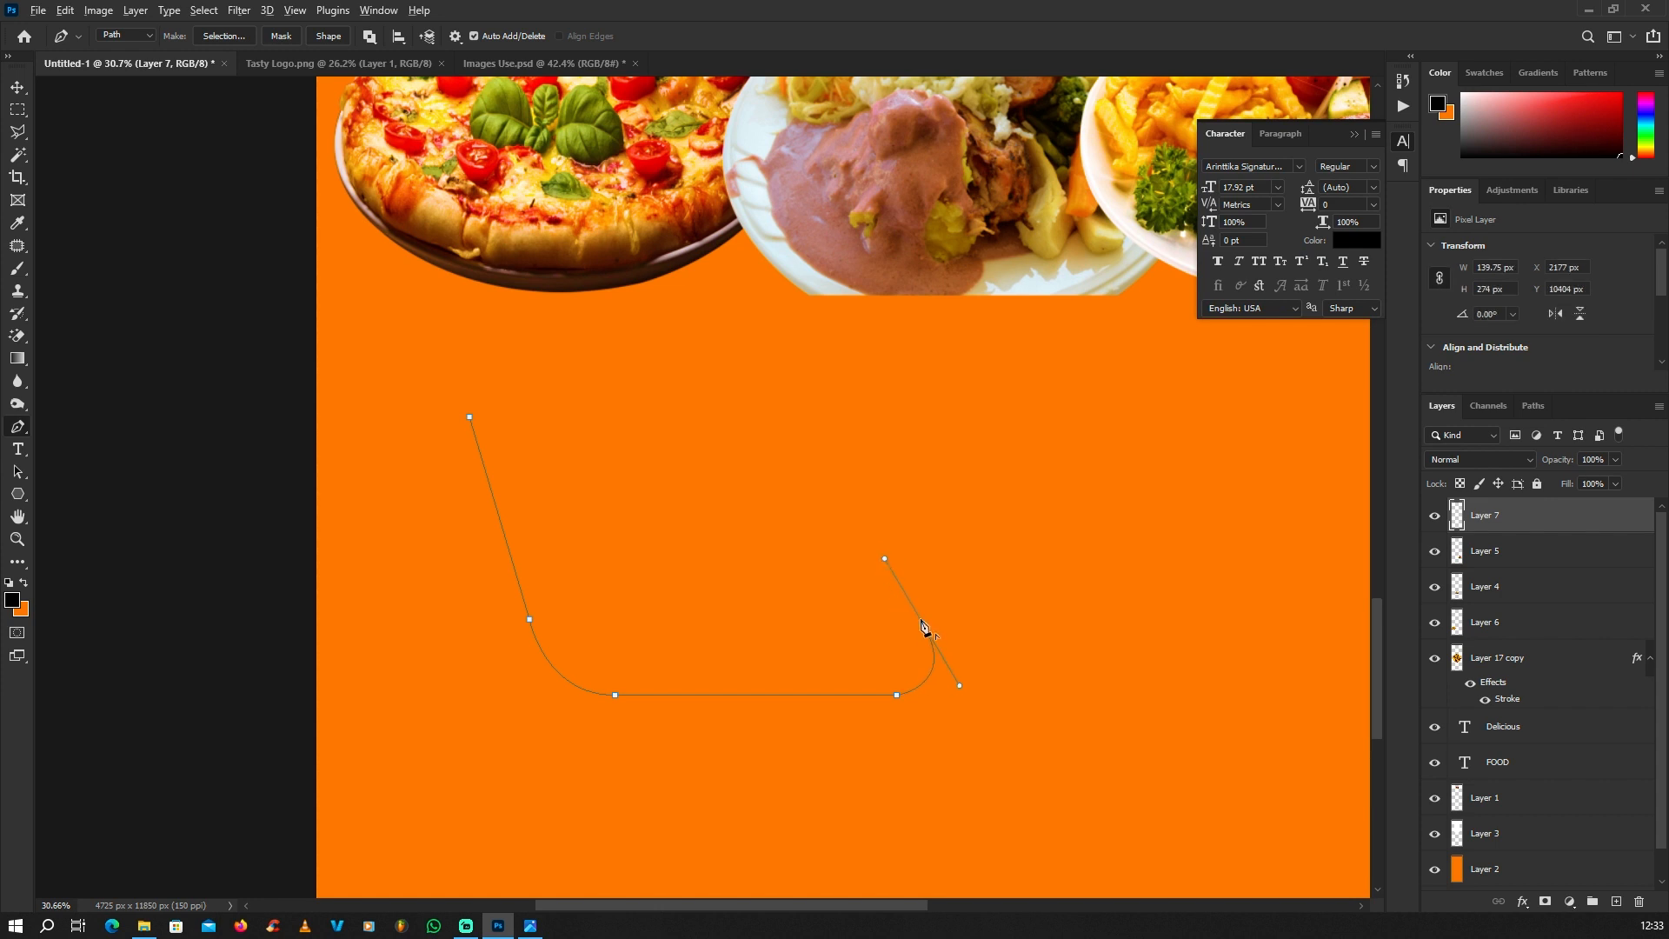
pyautogui.click(922, 623)
pyautogui.hotkey('ctrl', 'z')
pyautogui.click(574, 520)
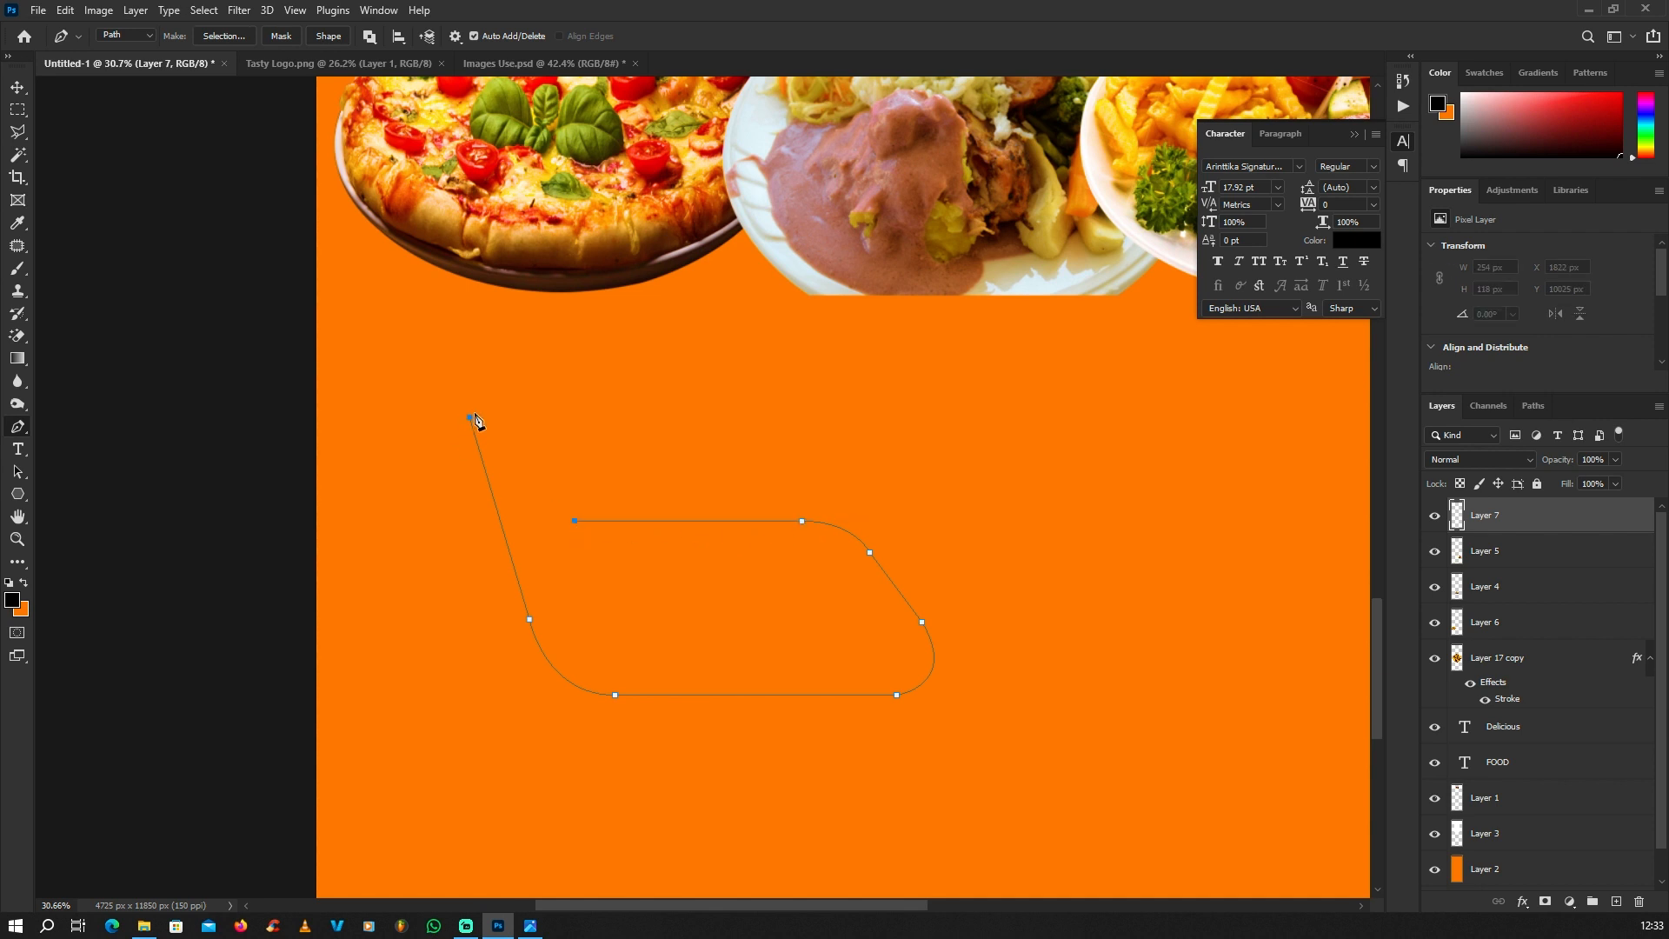
pyautogui.click(469, 418)
# Step: Convert the closed speech-bubble path into a selection
pyautogui.rightClick(623, 380)
pyautogui.click(663, 440)
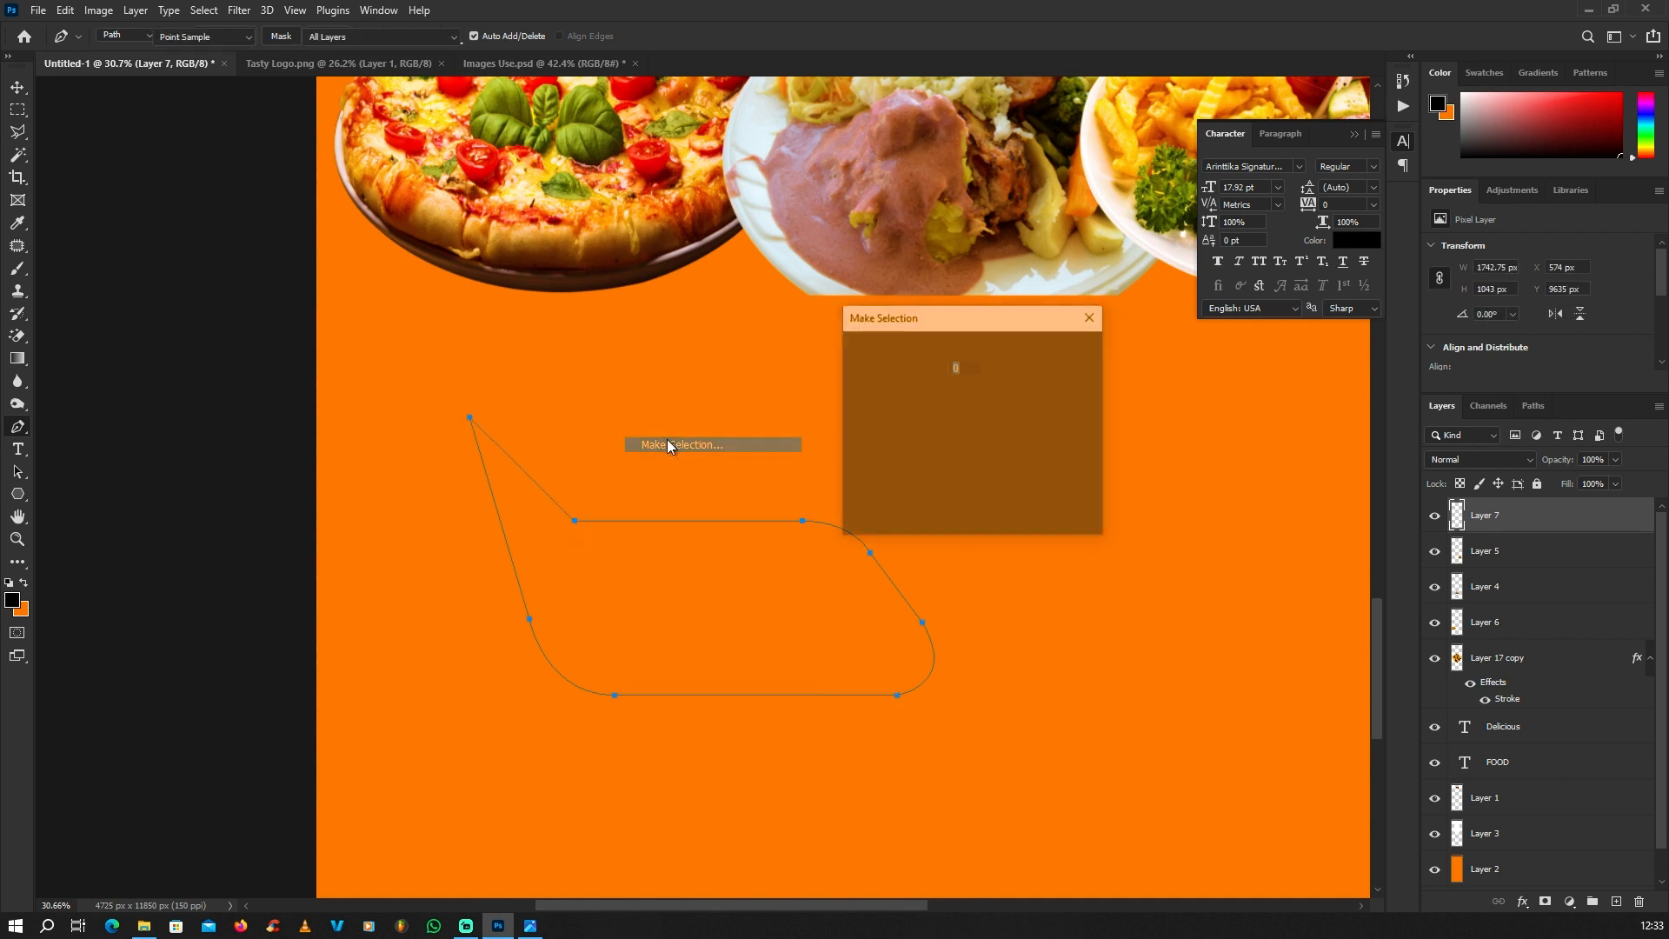
pyautogui.click(1067, 356)
pyautogui.scroll(-2, 589, 478)
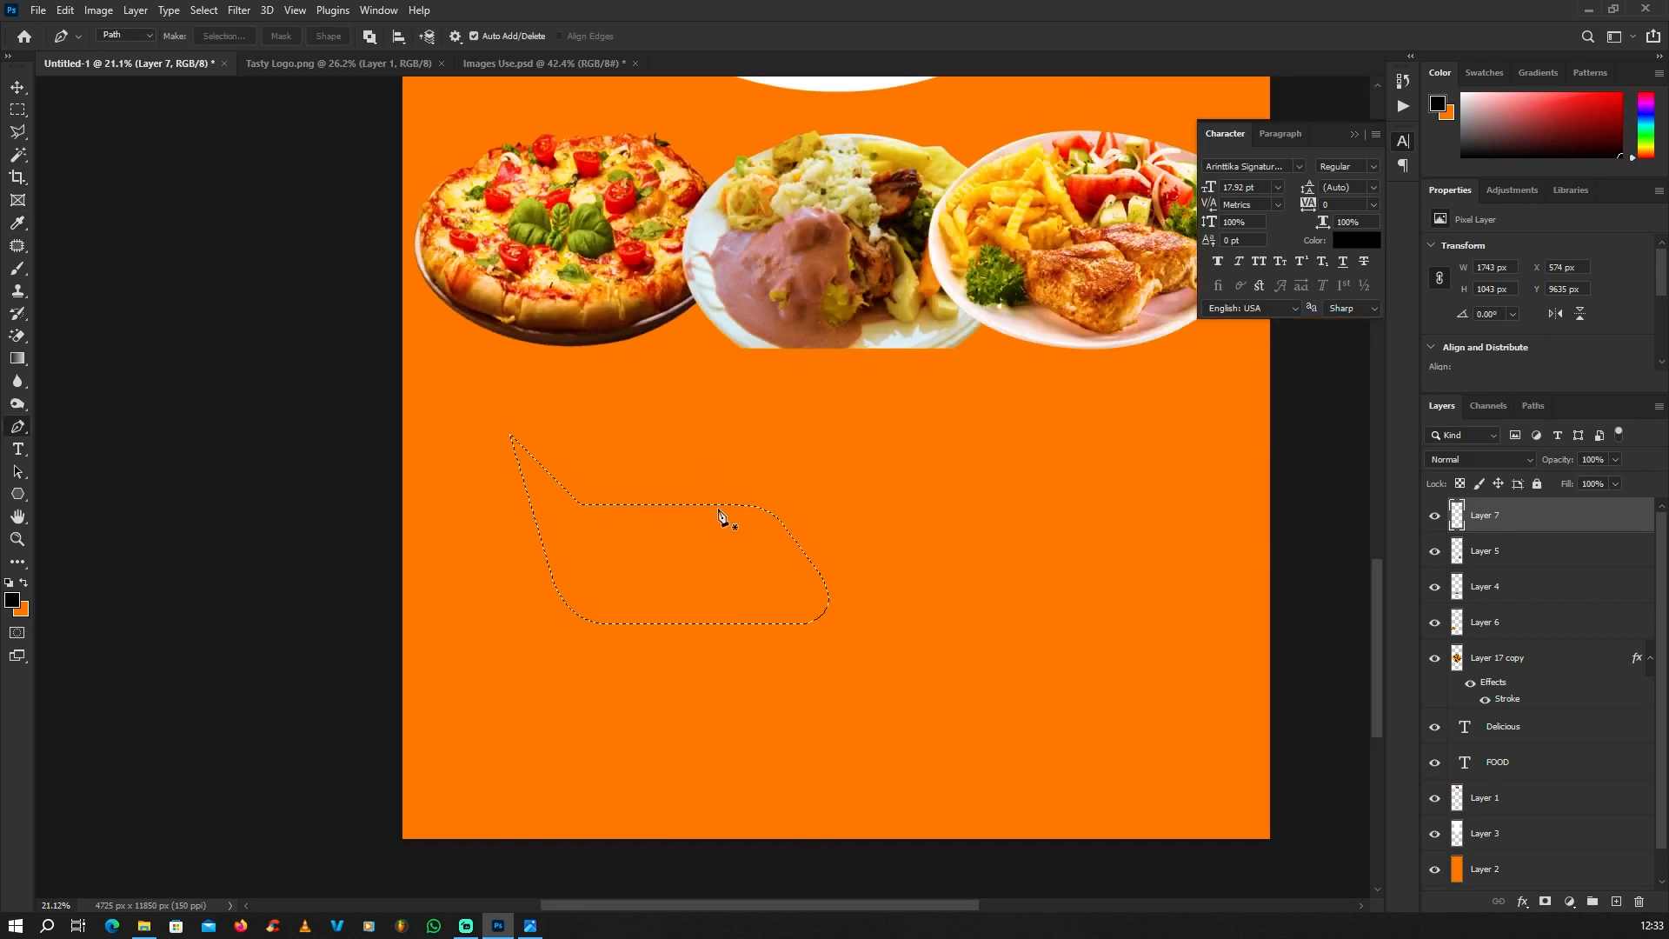
# Step: Set the foreground colour to the red sampled from the FOOD headline
pyautogui.scroll(-5, 723, 518)
pyautogui.scroll(1, 726, 233)
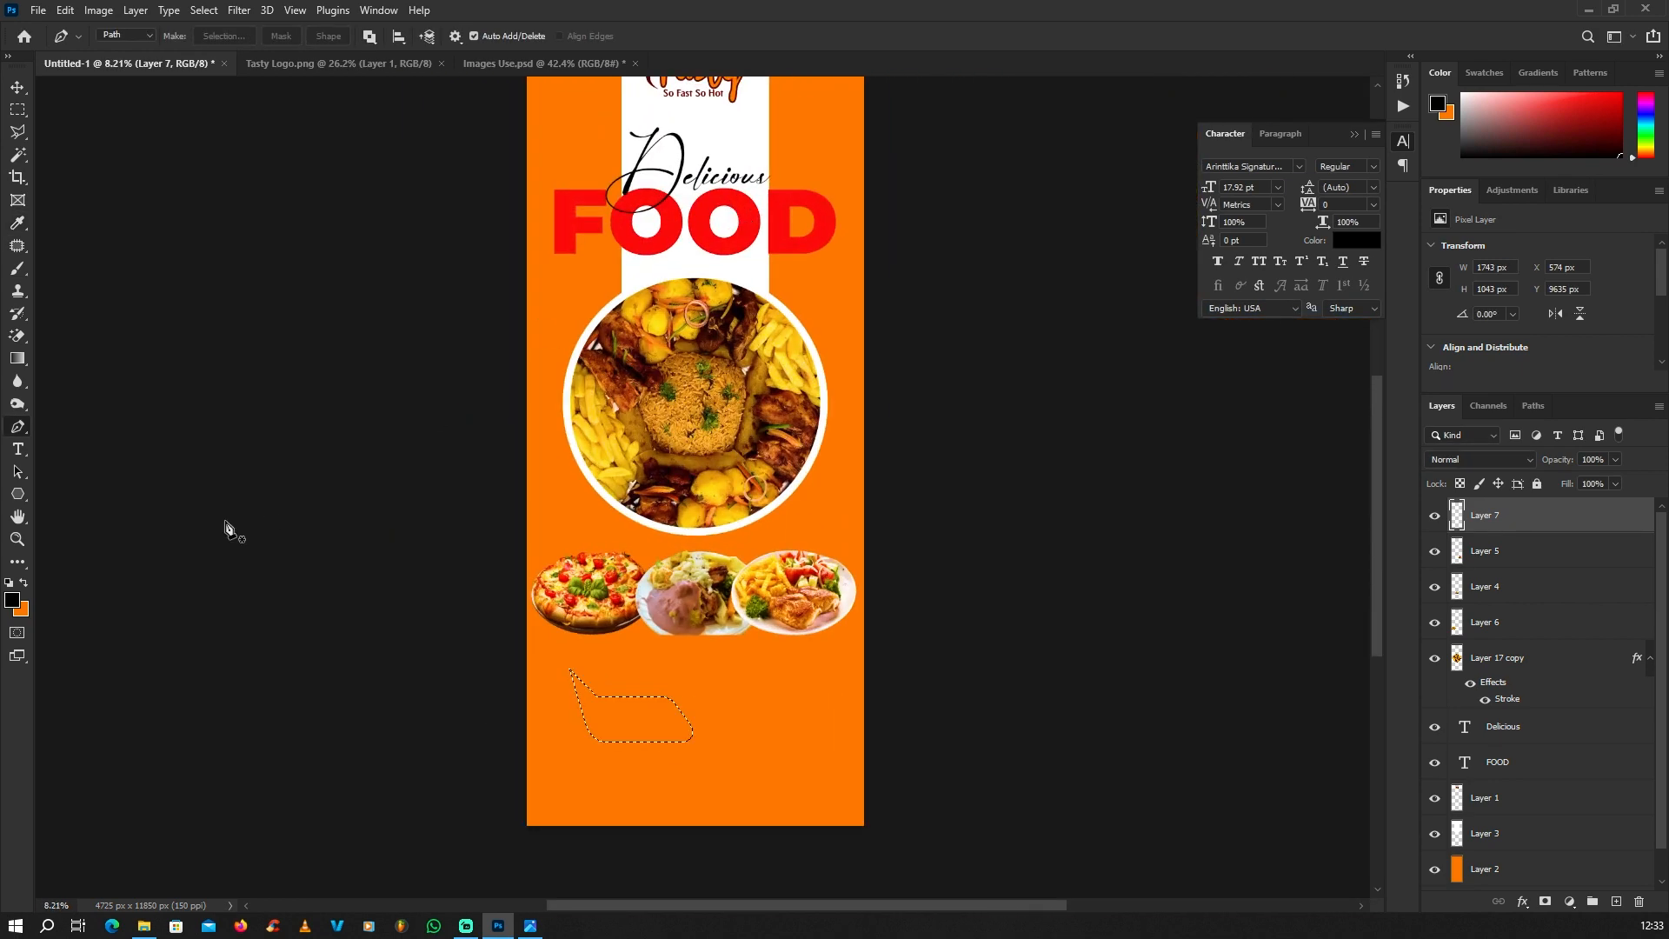
pyautogui.click(12, 599)
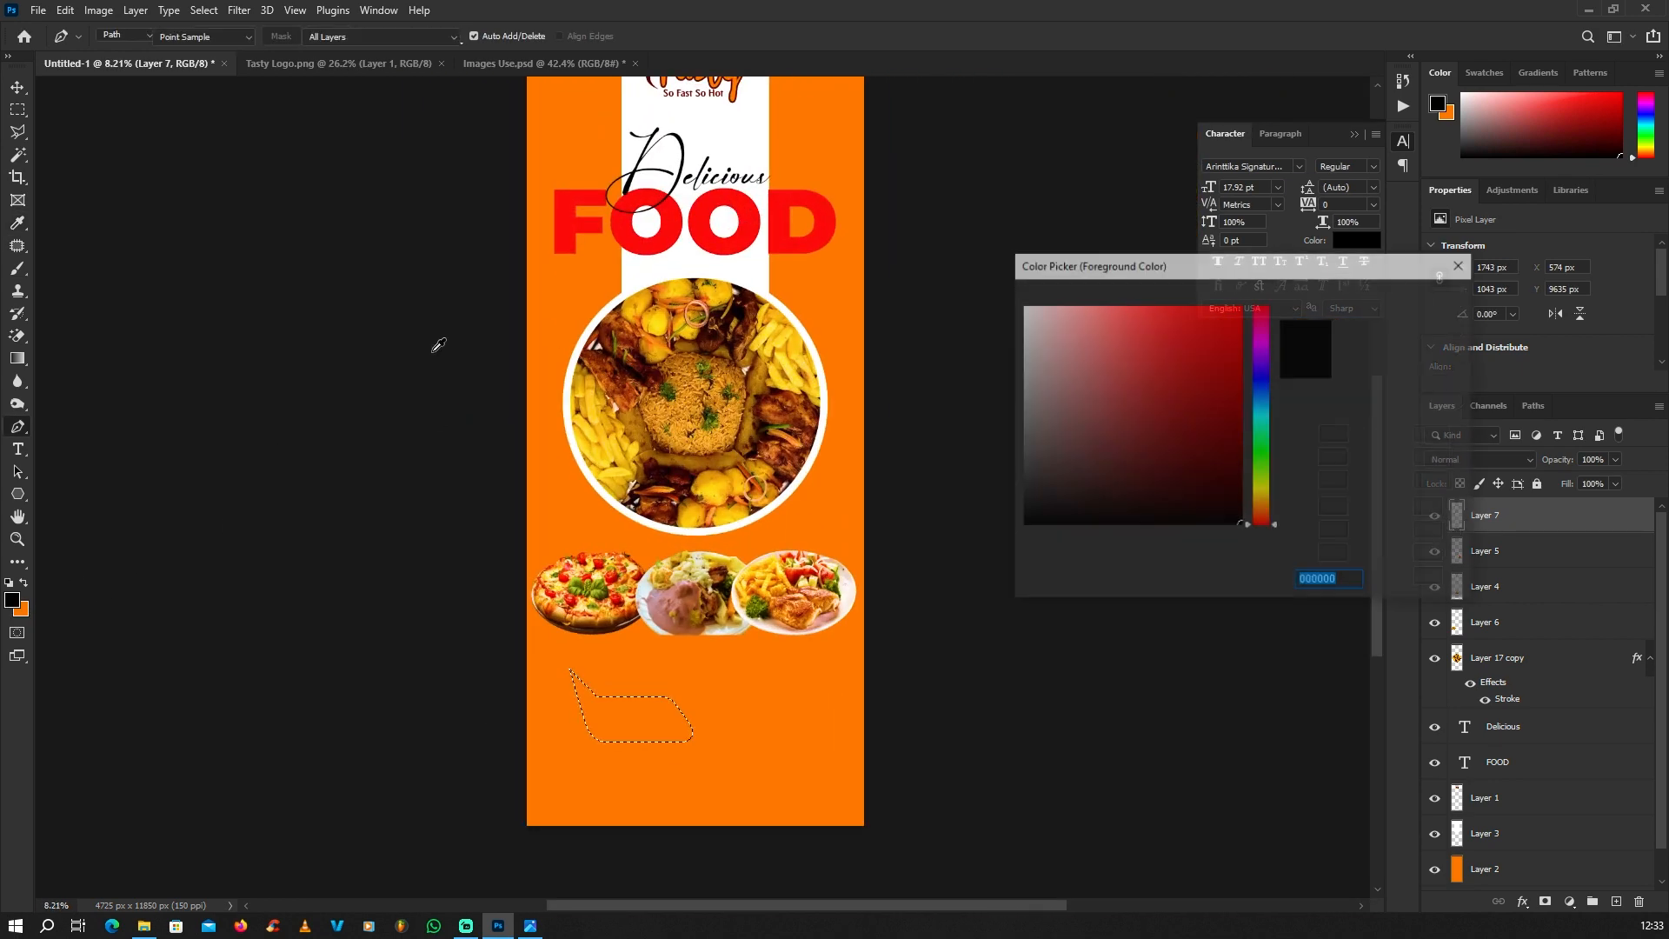
pyautogui.click(701, 219)
pyautogui.click(1416, 299)
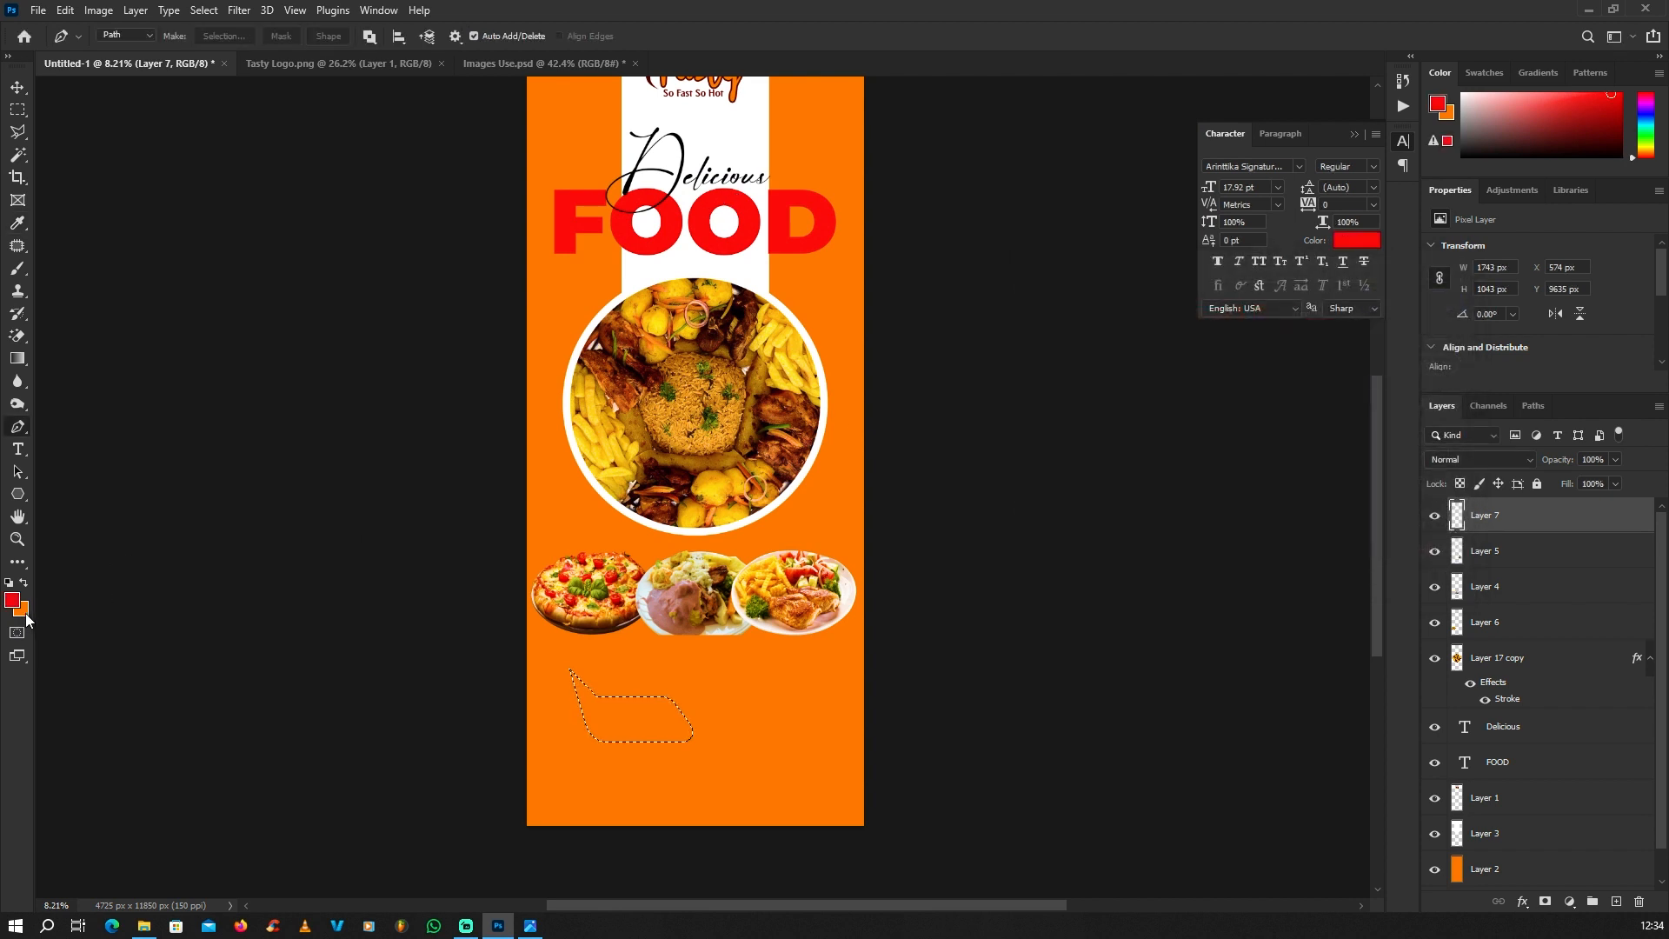
# Step: Set the background colour to the dark red 420f0f
pyautogui.click(23, 612)
pyautogui.click(674, 228)
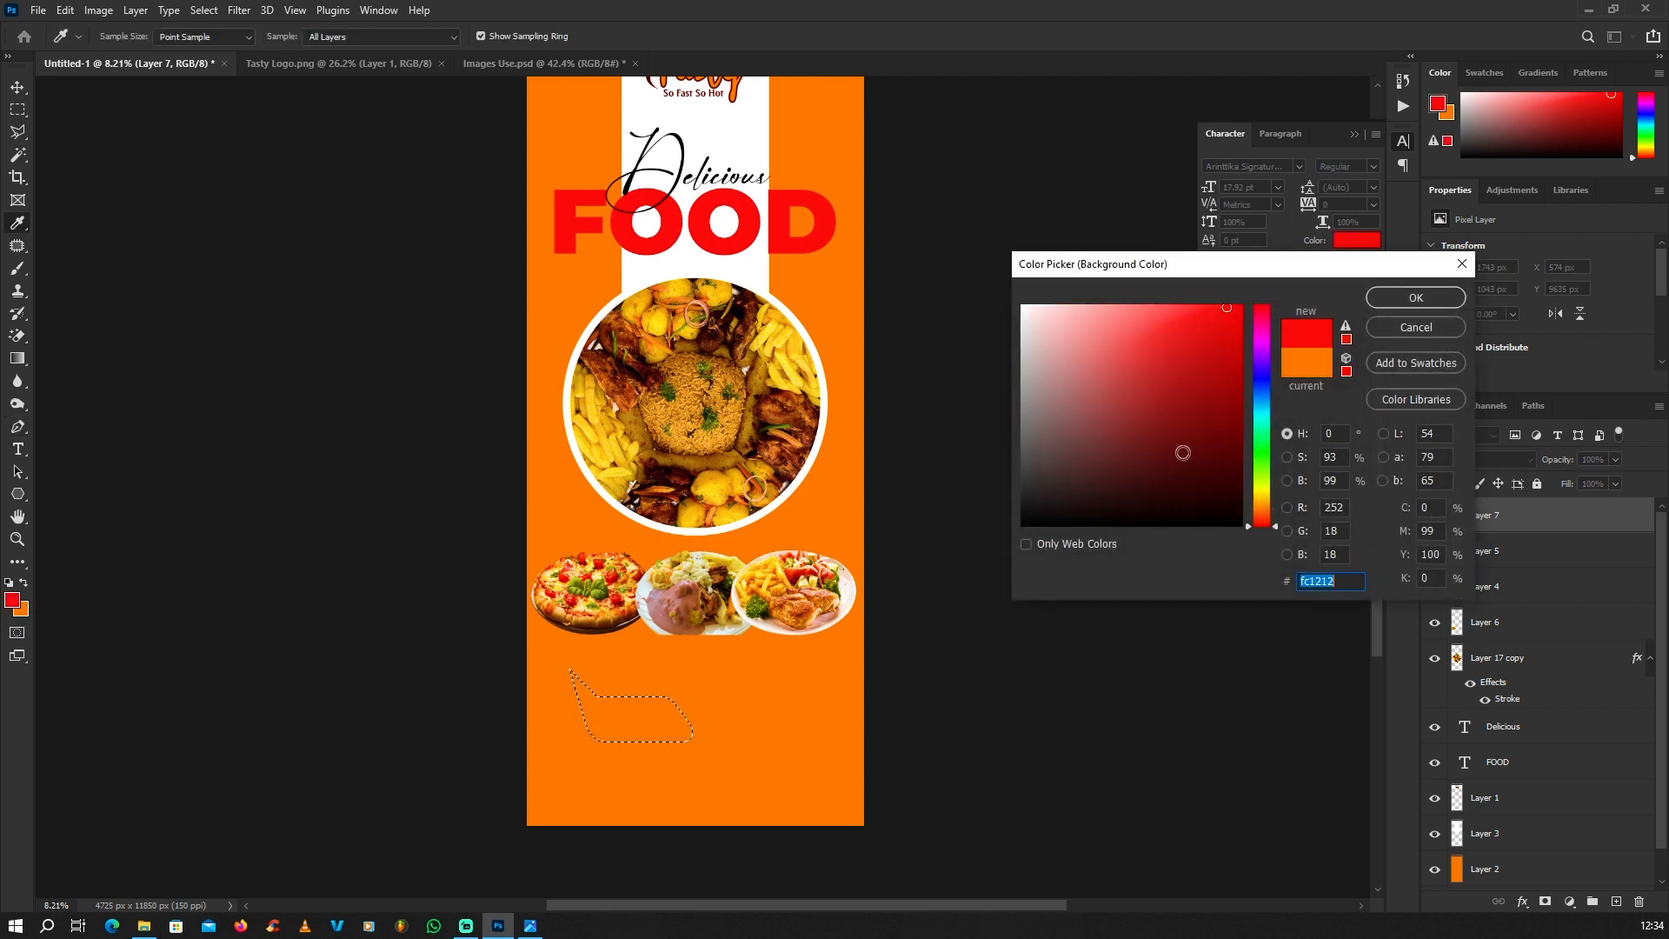
pyautogui.moveTo(1221, 464)
pyautogui.mouseDown()
pyautogui.moveTo(1168, 476)
pyautogui.moveTo(1193, 470)
pyautogui.mouseUp()
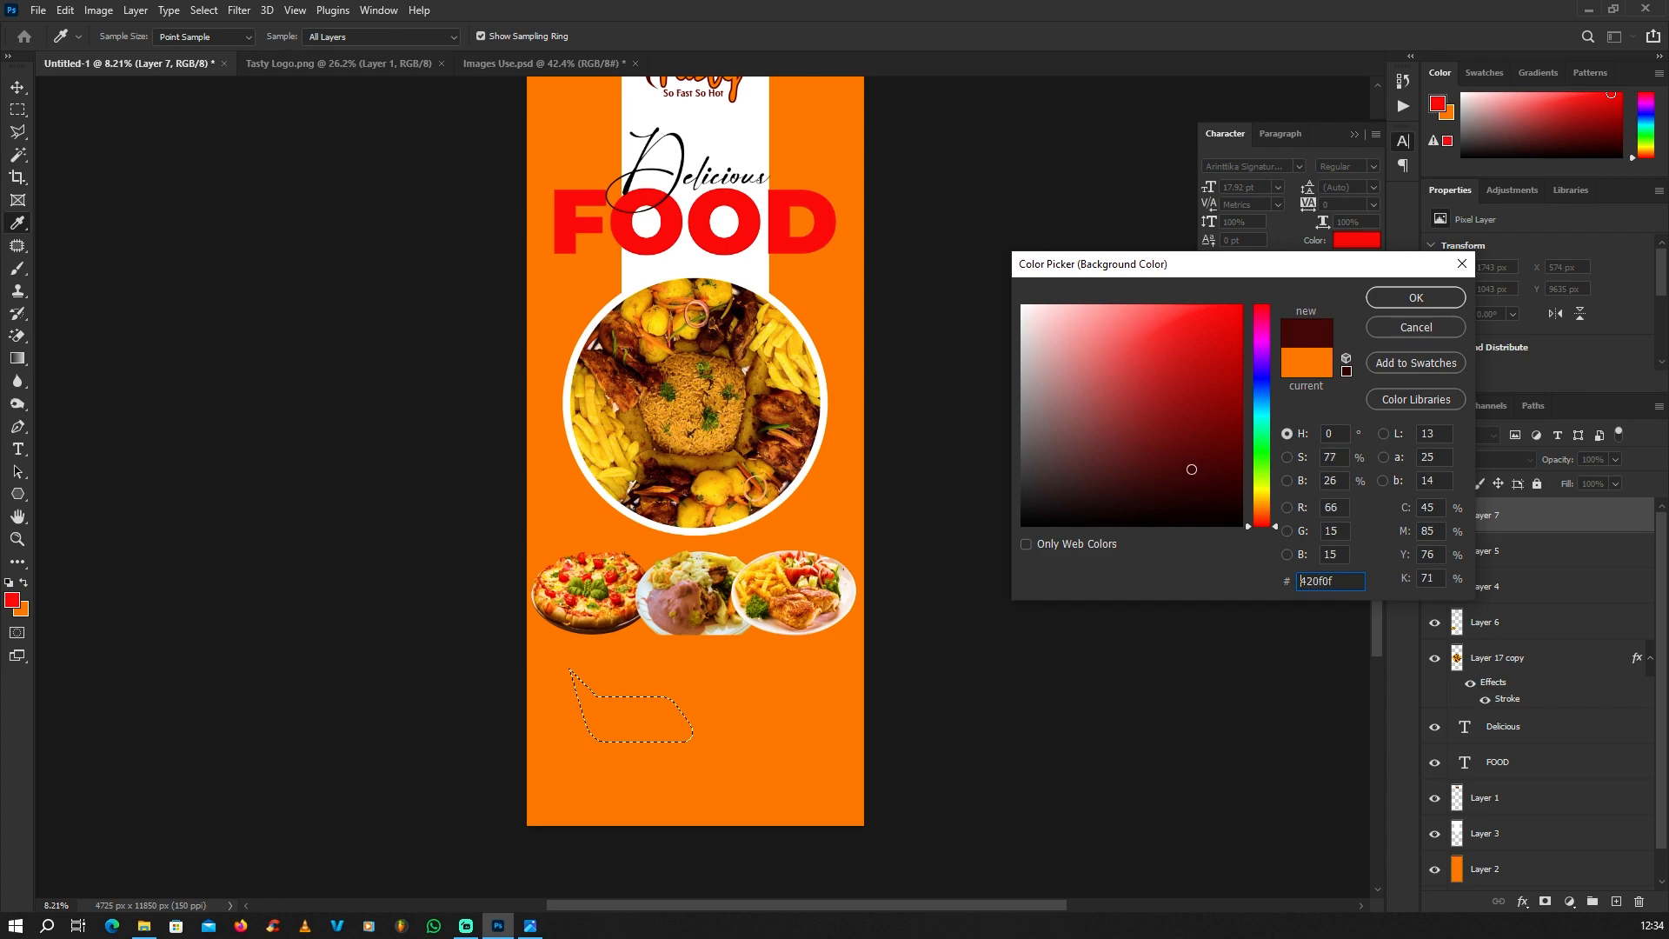
pyautogui.click(1384, 296)
# Step: Fill the speech-bubble selection with a diagonal linear gradient from red at the tail to dark red at the opposite corner, and deselect
pyautogui.scroll(8, 584, 720)
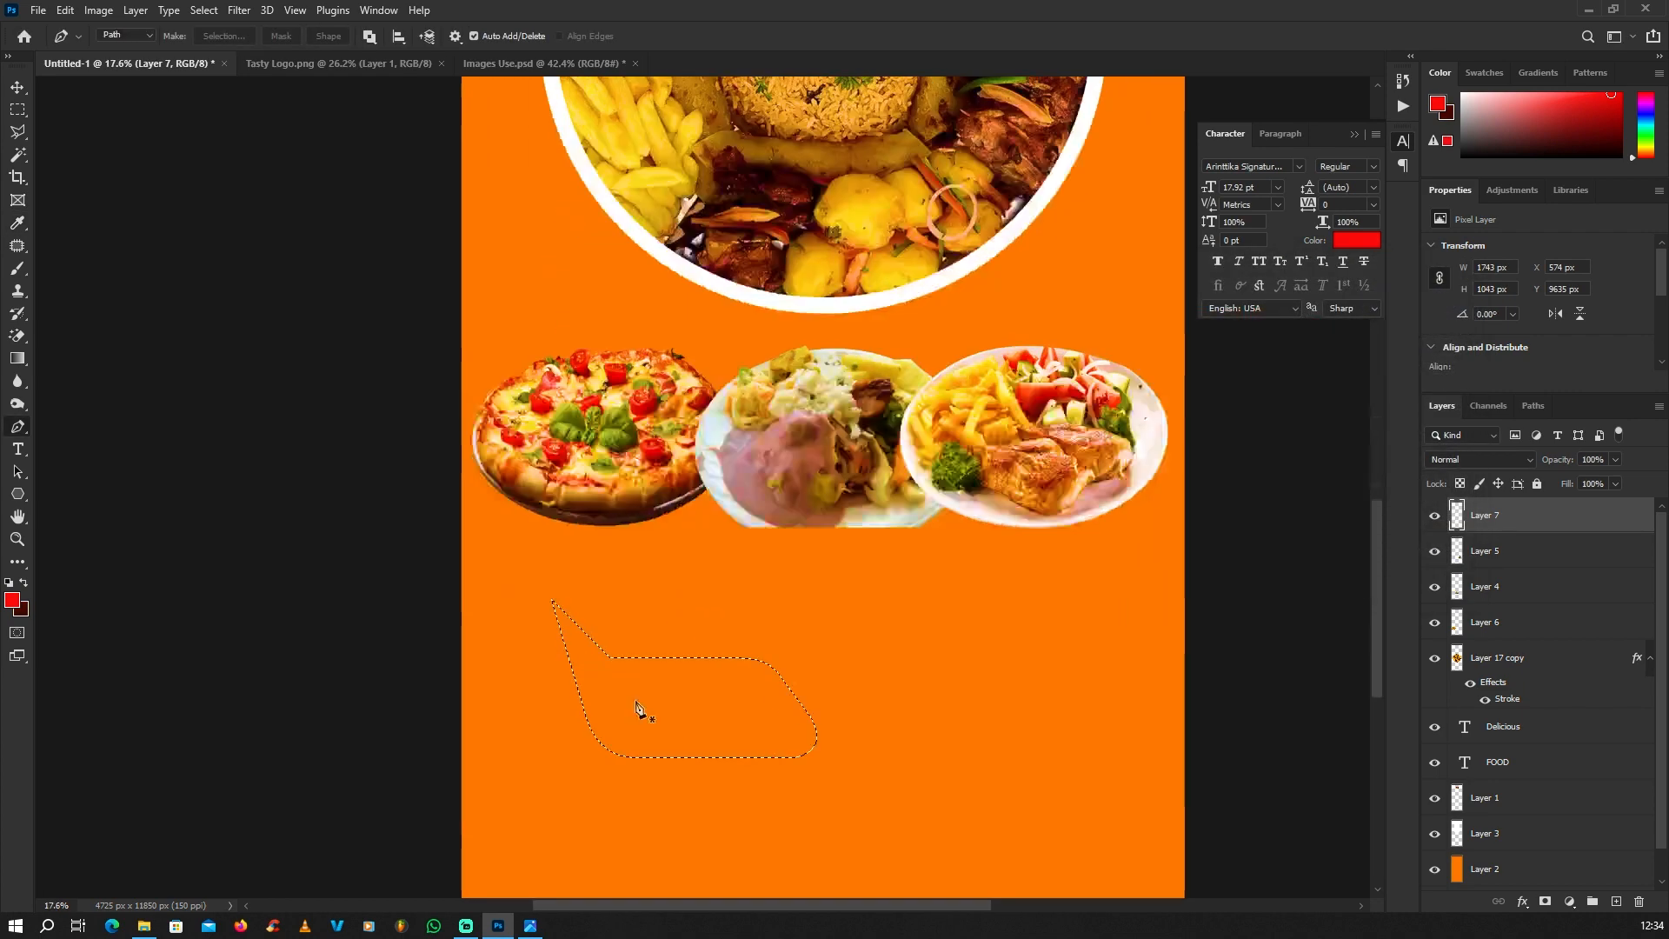
pyautogui.scroll(-4, 641, 708)
pyautogui.scroll(4, 565, 756)
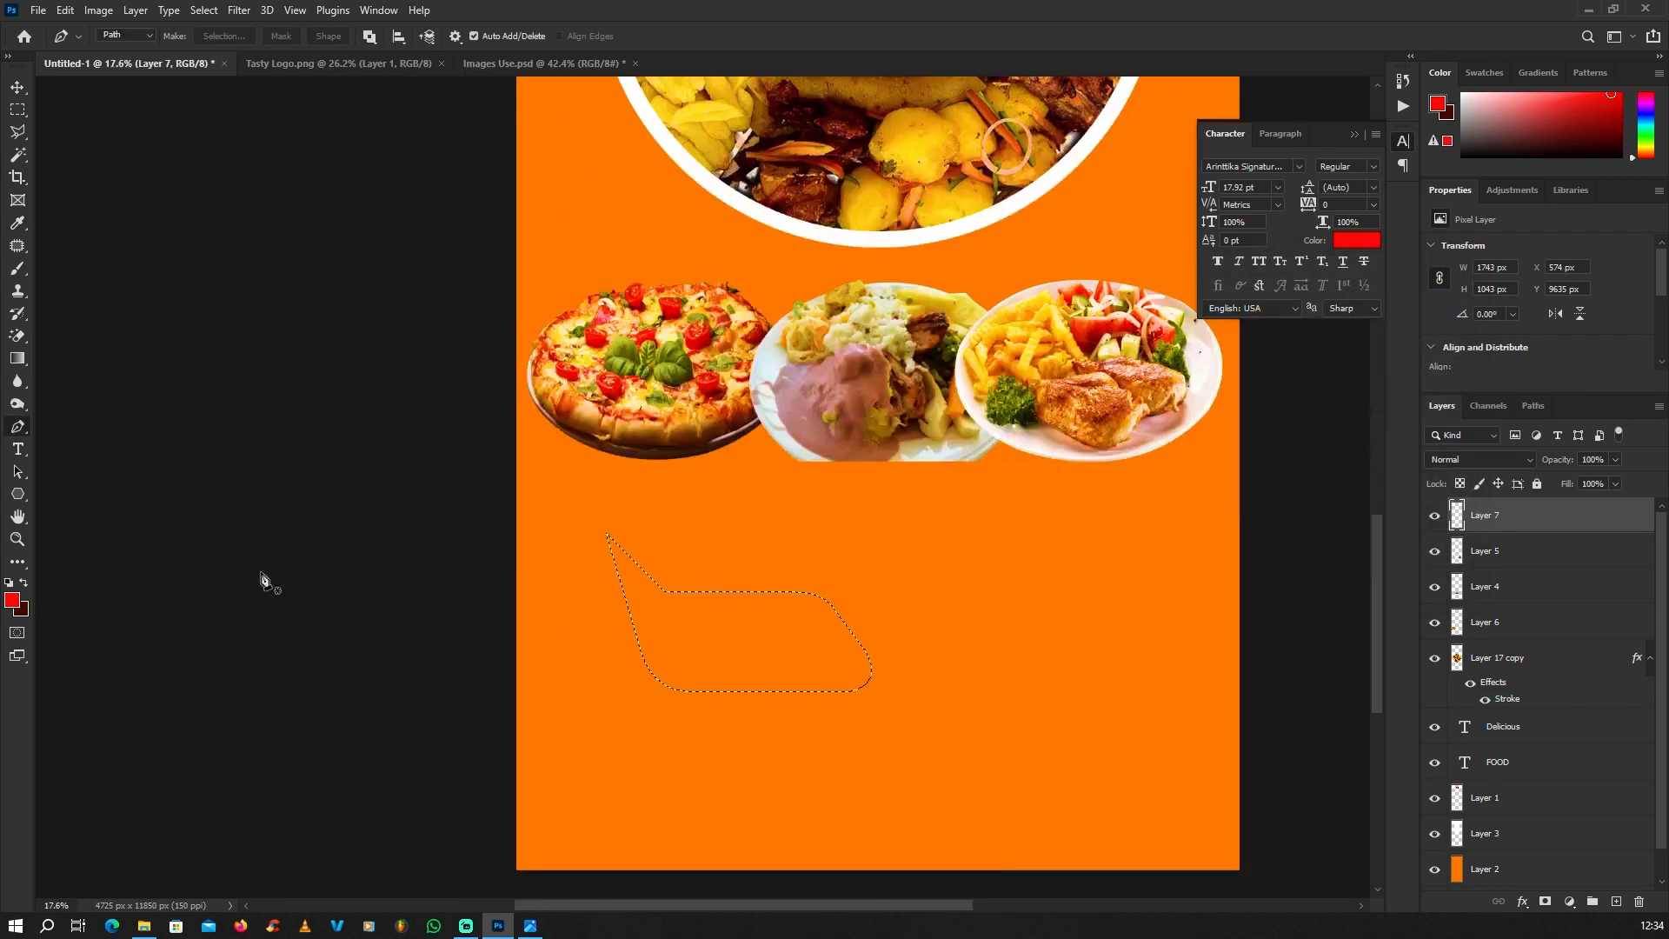
pyautogui.click(18, 363)
pyautogui.scroll(-3, 494, 304)
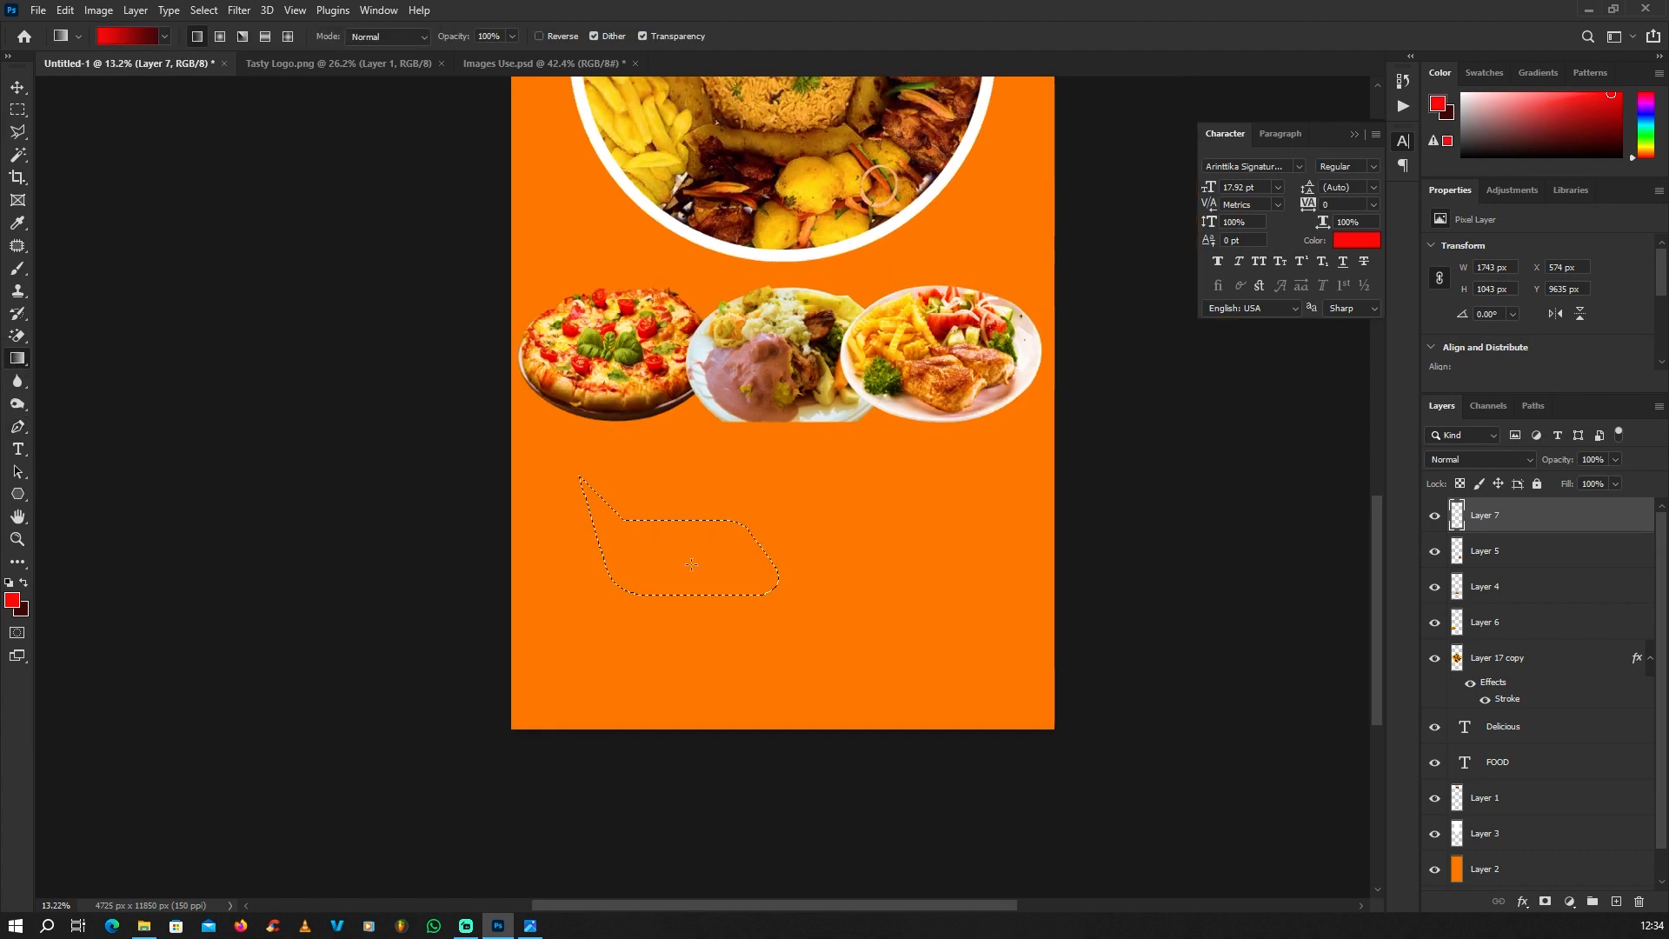
pyautogui.scroll(3, 691, 563)
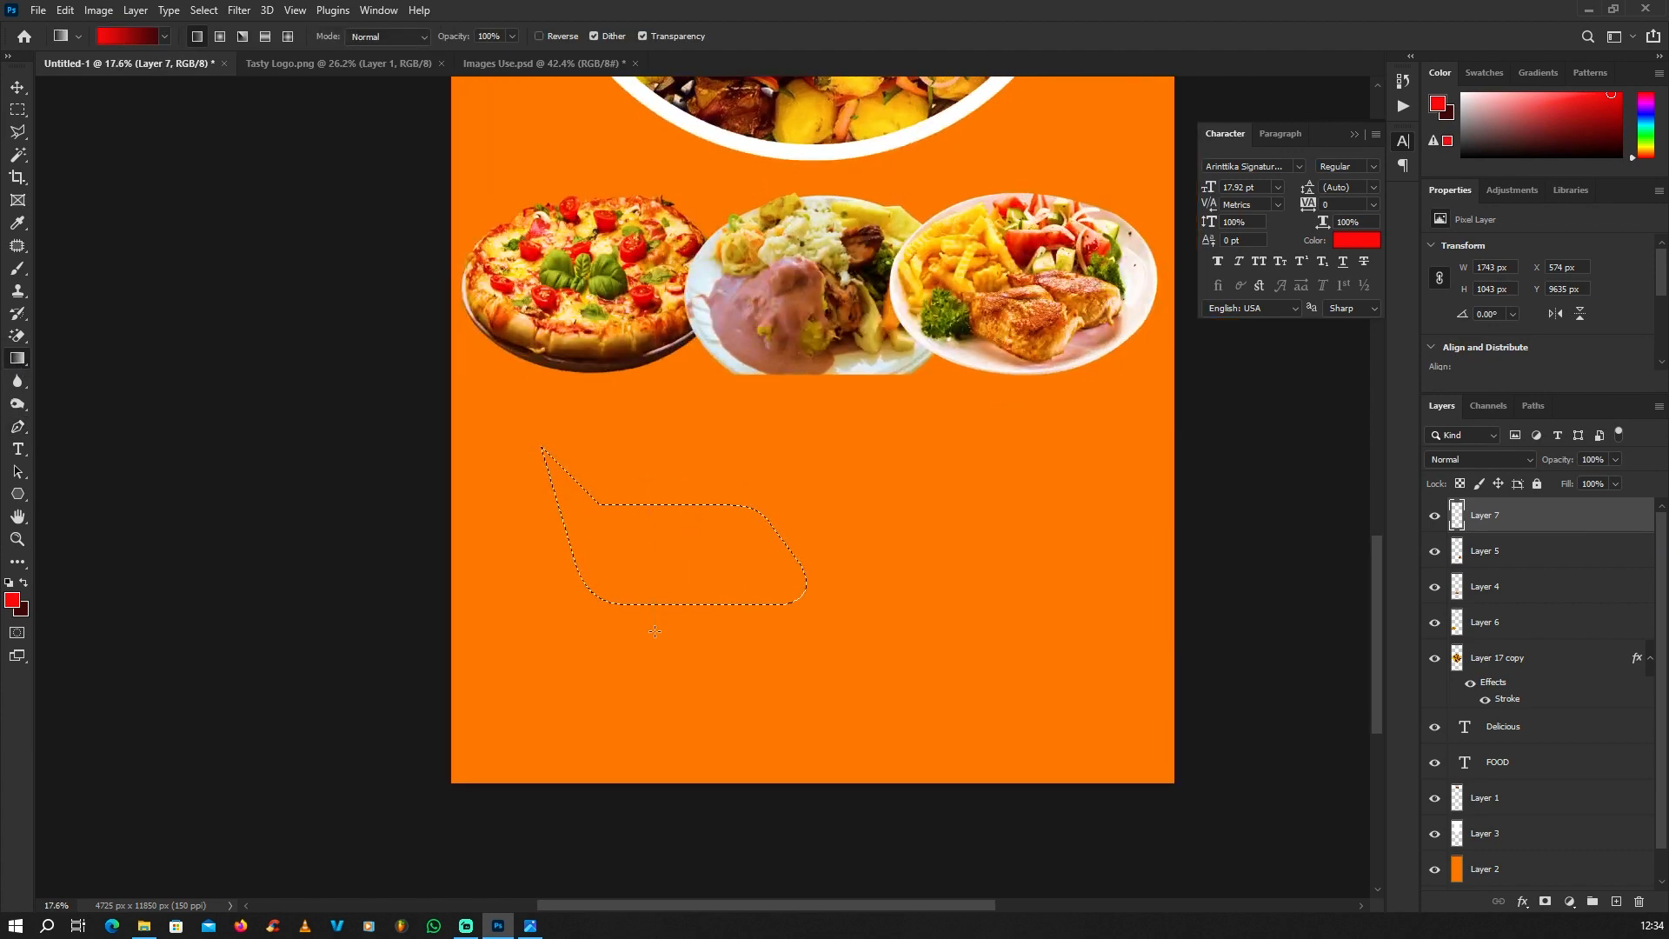
pyautogui.moveTo(574, 494); pyautogui.dragTo(682, 563)
pyautogui.moveTo(799, 615); pyautogui.dragTo(765, 652)
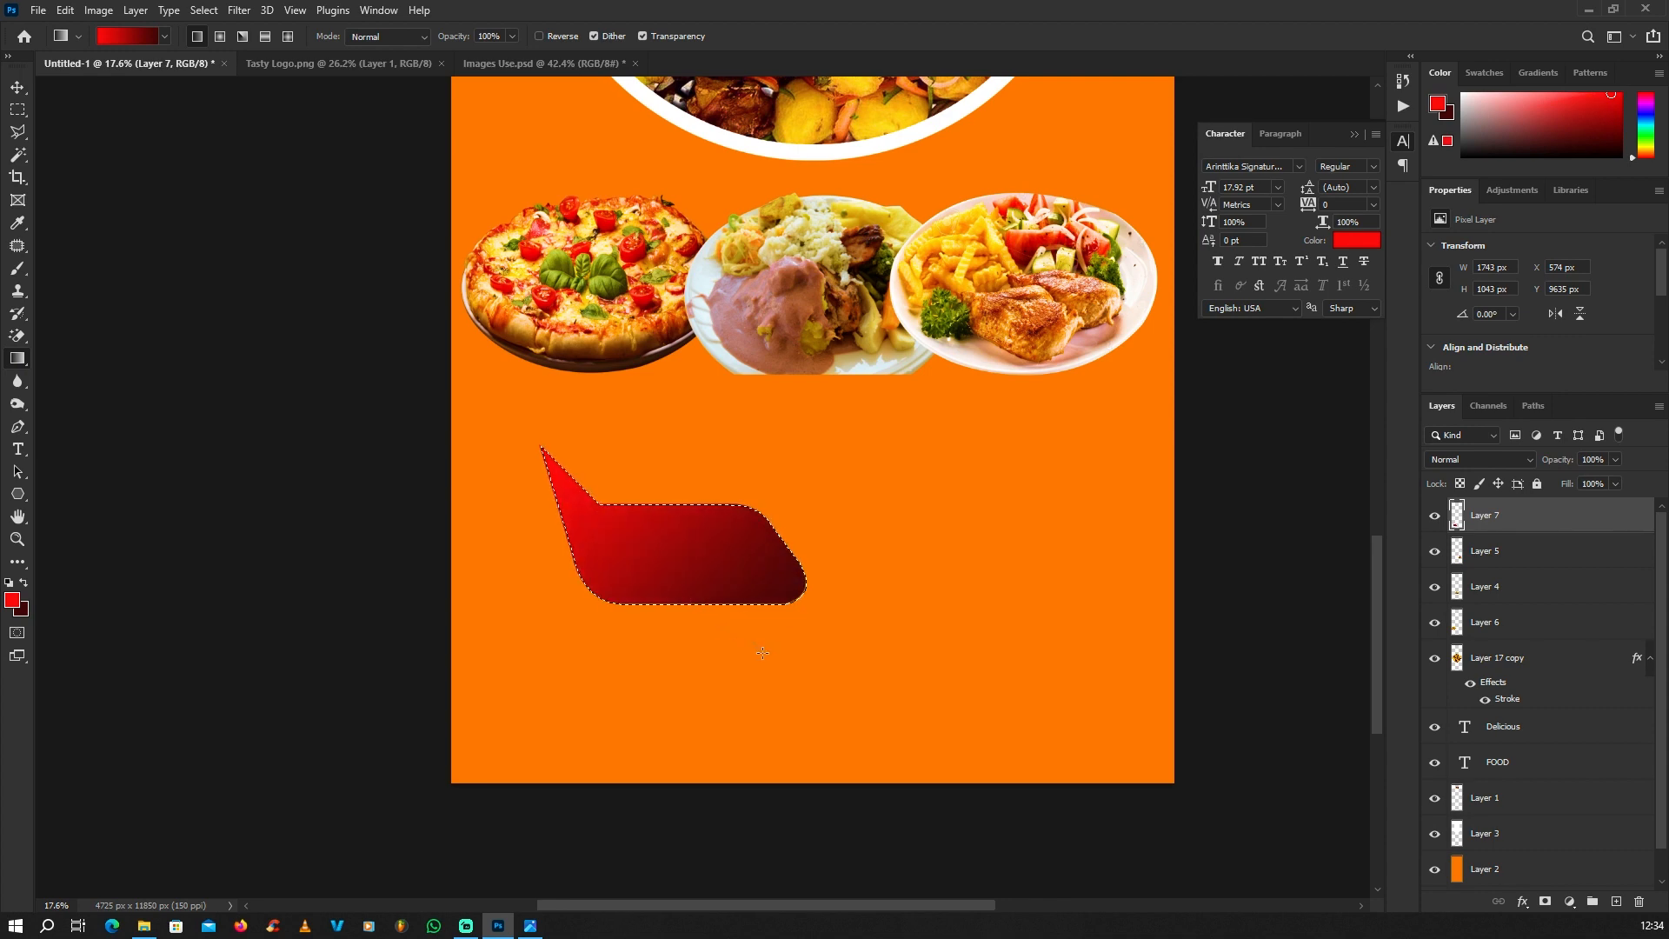
pyautogui.click(18, 110)
pyautogui.click(533, 514)
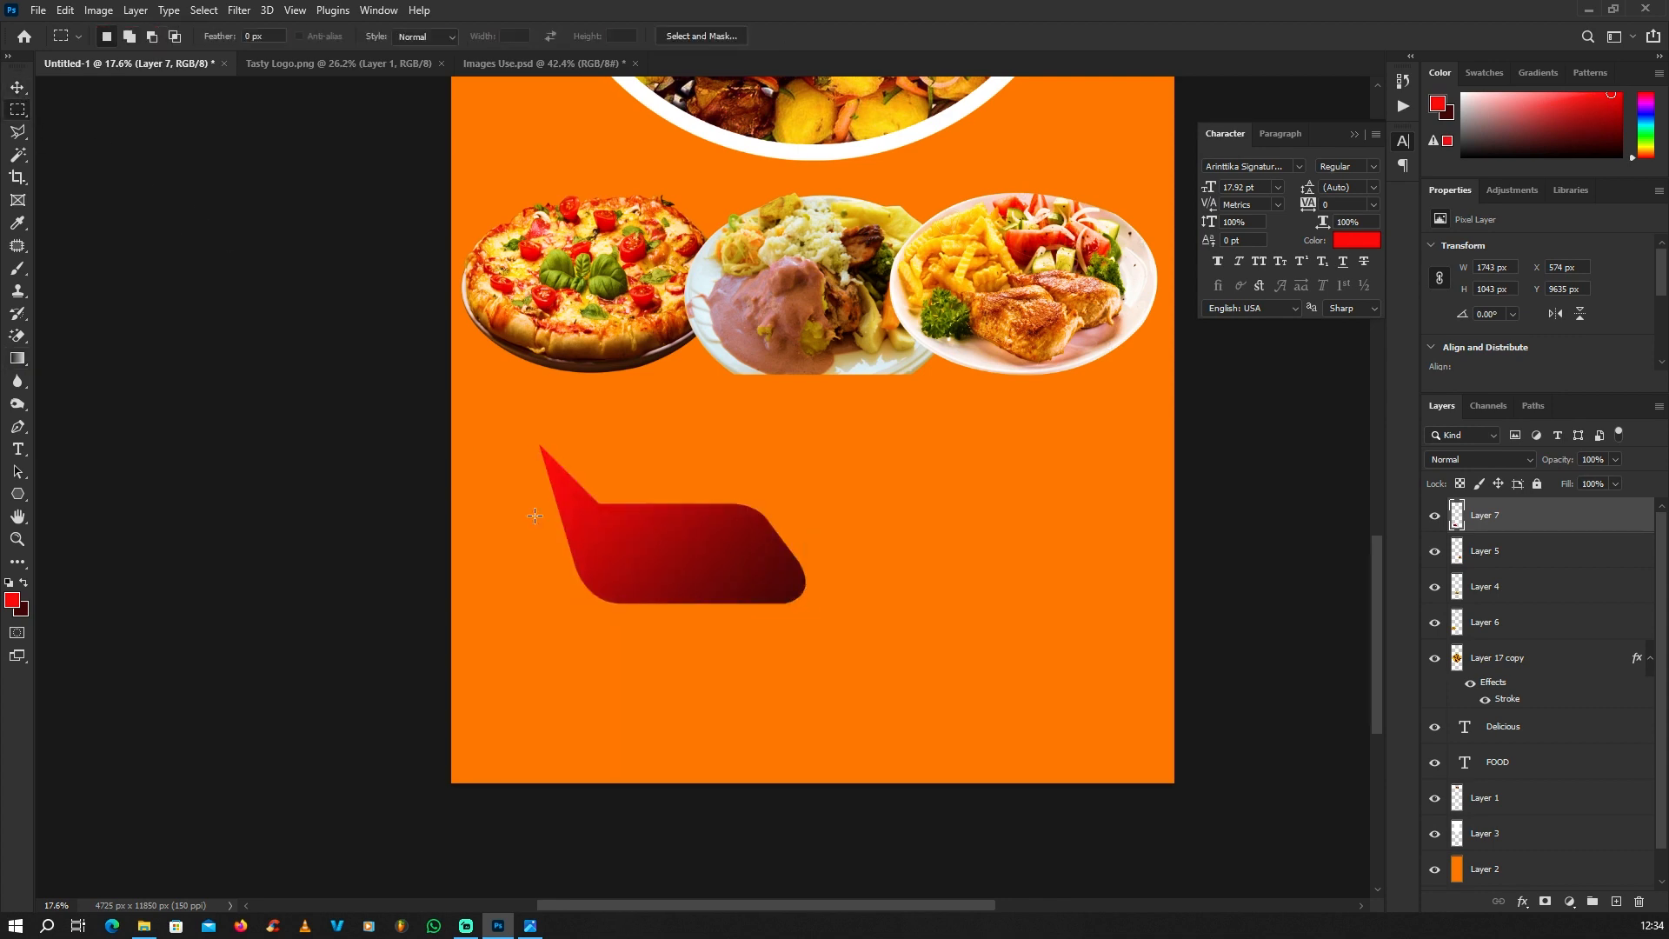
# Step: Scale the gradient speech bubble to about 1615 x 966 px and place it directly beneath the pizza with its tail along the plate's edge
pyautogui.scroll(-3, 532, 513)
pyautogui.click(21, 93)
pyautogui.scroll(-4, 365, 552)
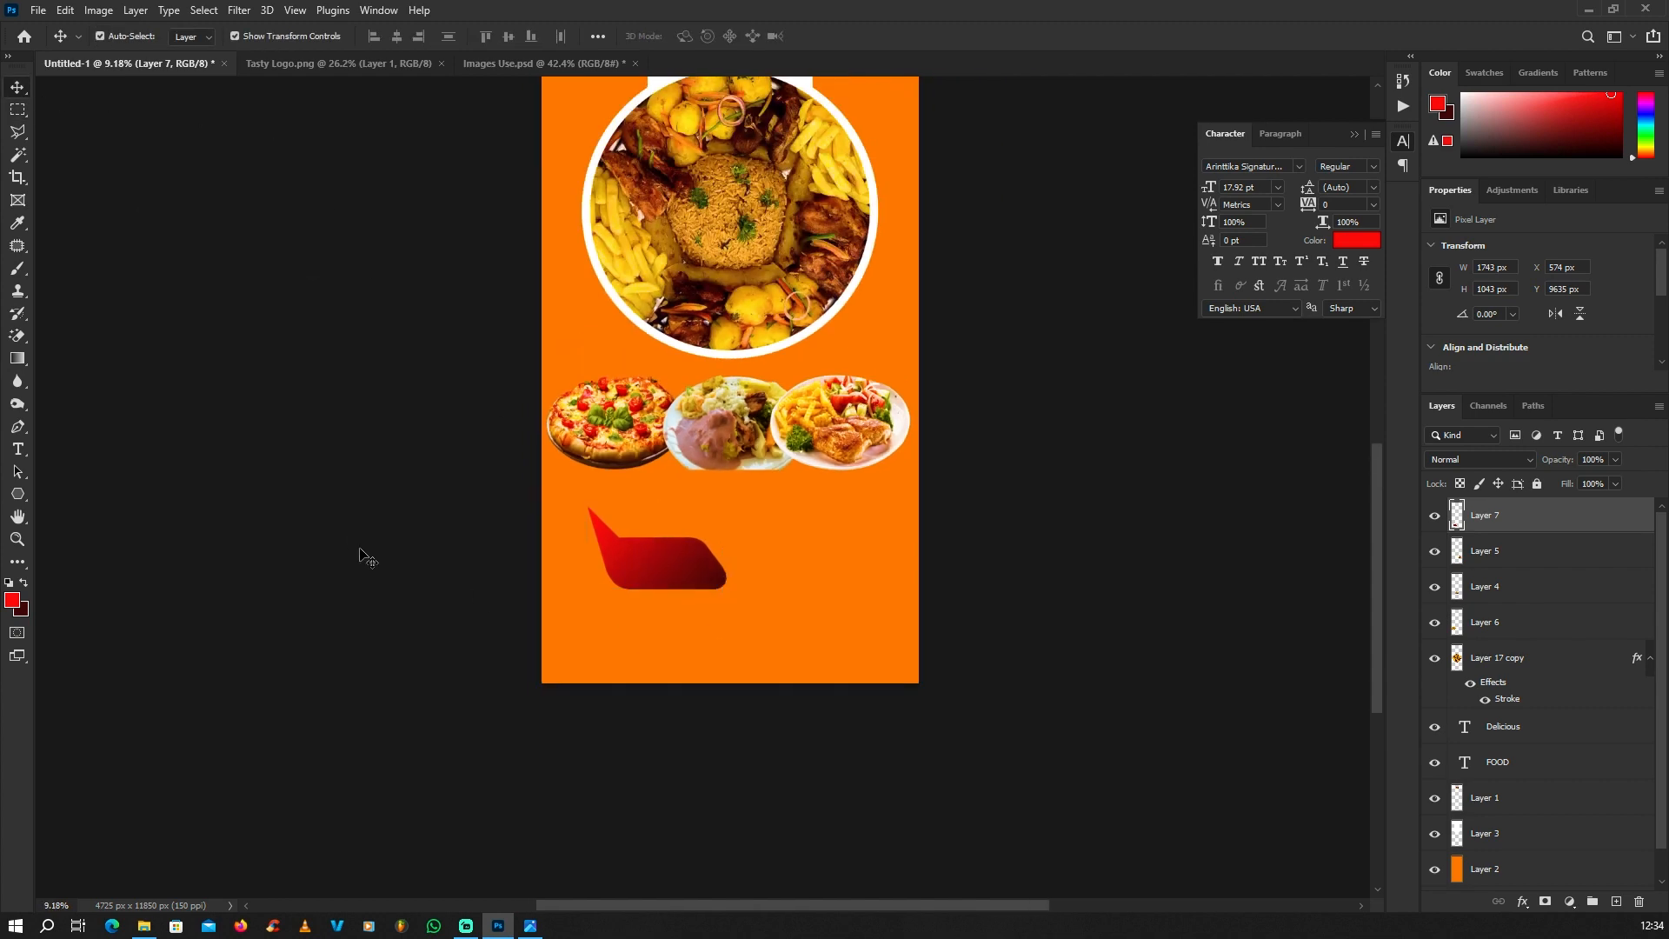
pyautogui.click(365, 556)
pyautogui.scroll(5, 678, 581)
pyautogui.moveTo(776, 674); pyautogui.dragTo(718, 541)
pyautogui.scroll(2, 718, 540)
pyautogui.moveTo(847, 436); pyautogui.dragTo(823, 451)
pyautogui.moveTo(729, 549); pyautogui.dragTo(727, 553)
pyautogui.press('Return')
pyautogui.scroll(-6, 479, 573)
pyautogui.scroll(1, 815, 252)
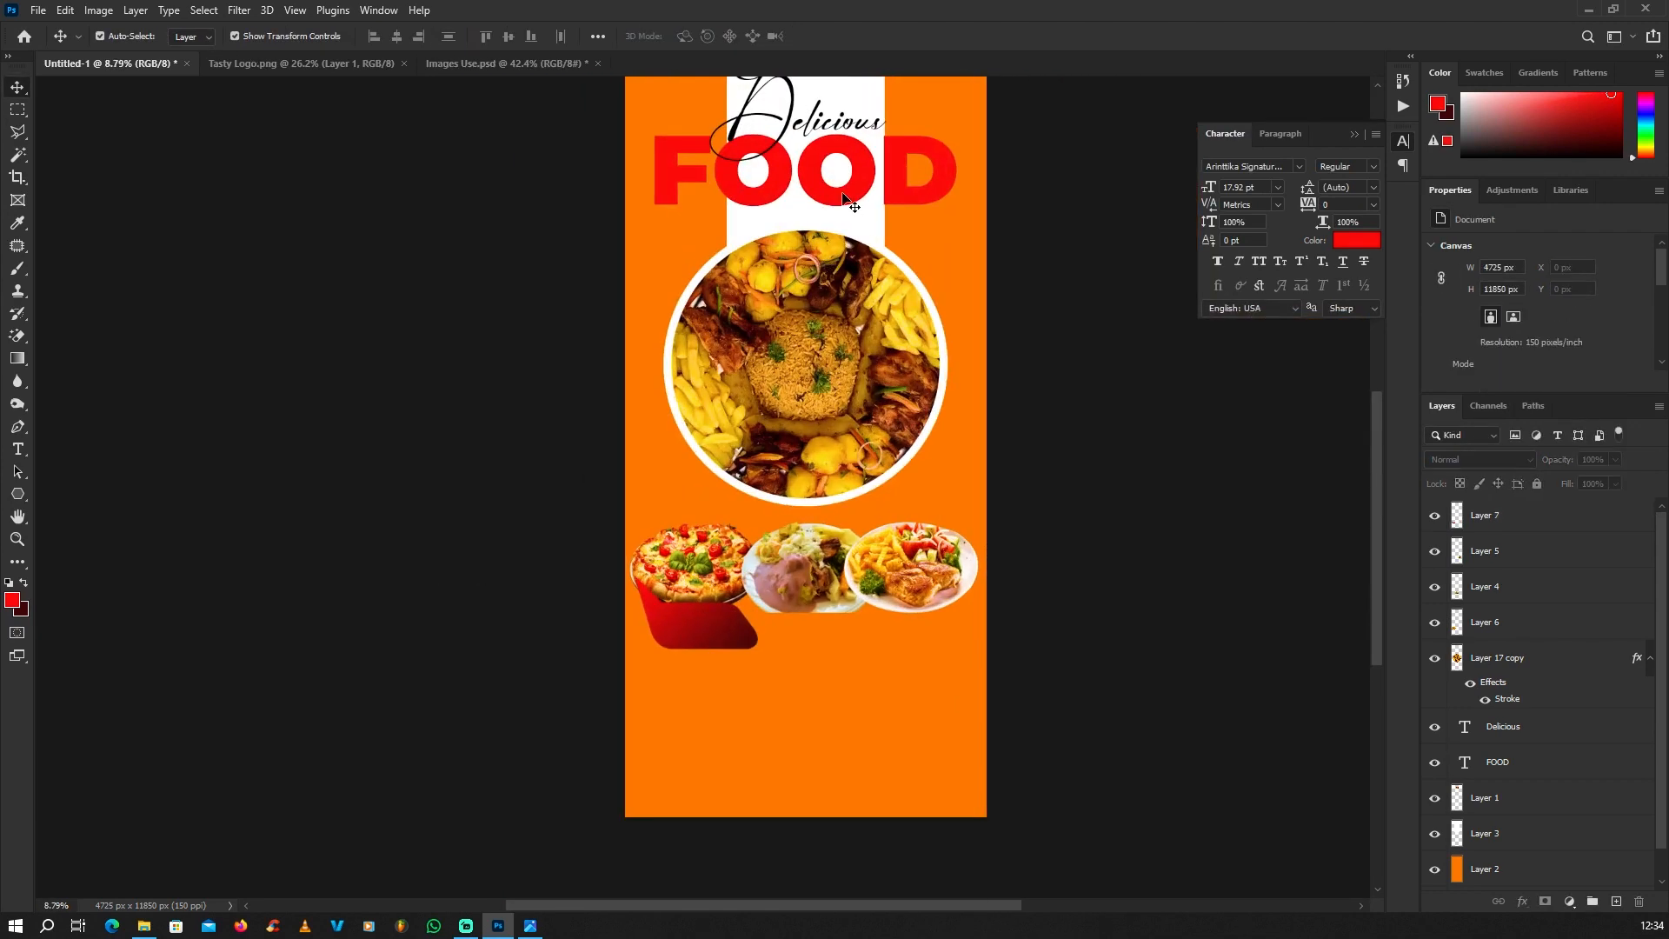
# Step: Duplicate the red FOOD headline below the three plates and bring the copy's layer to the top of the stack
pyautogui.click(860, 193)
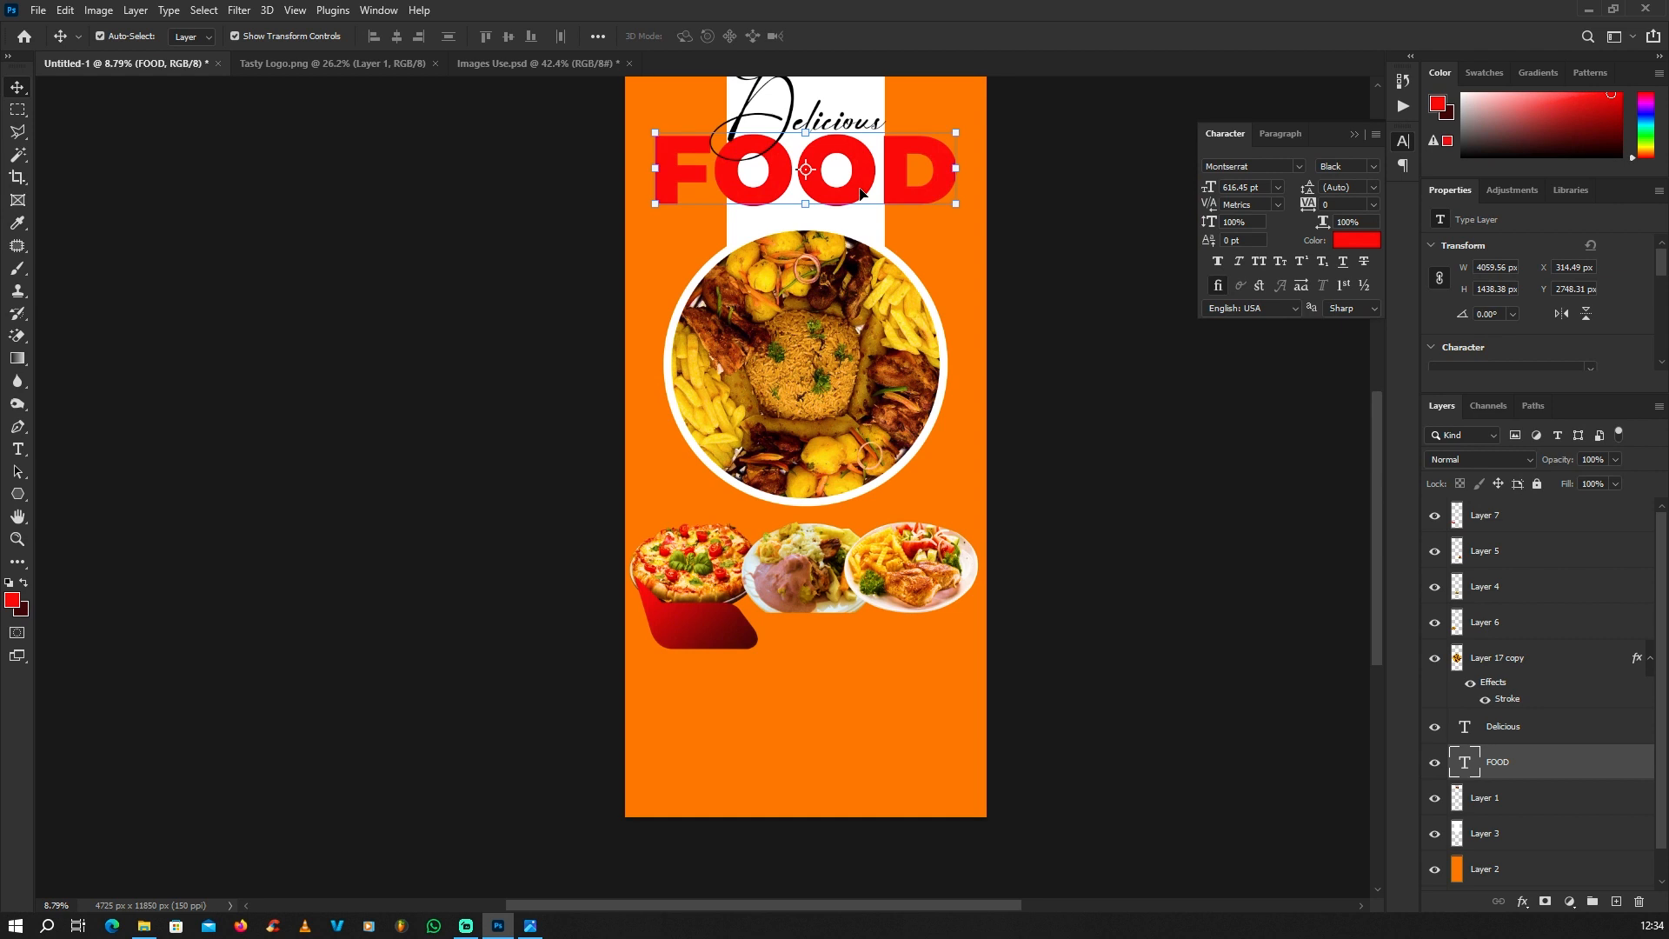
pyautogui.press('ctrl')
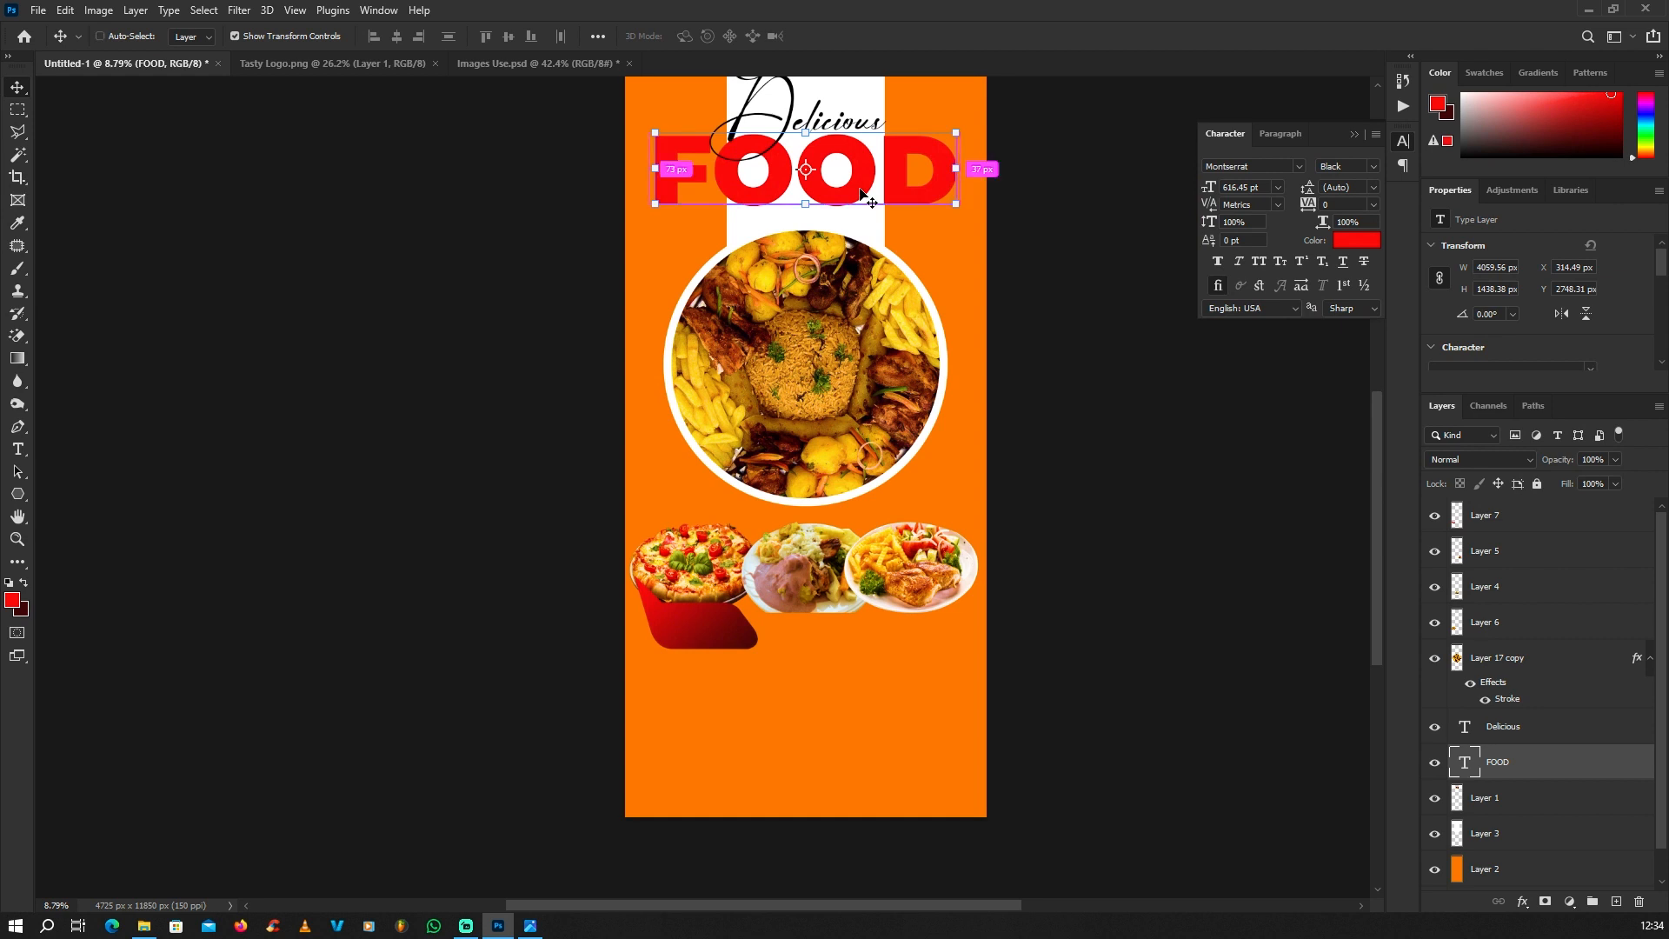
pyautogui.moveTo(856, 175); pyautogui.dragTo(847, 682)
pyautogui.moveTo(1518, 763); pyautogui.dragTo(1523, 514)
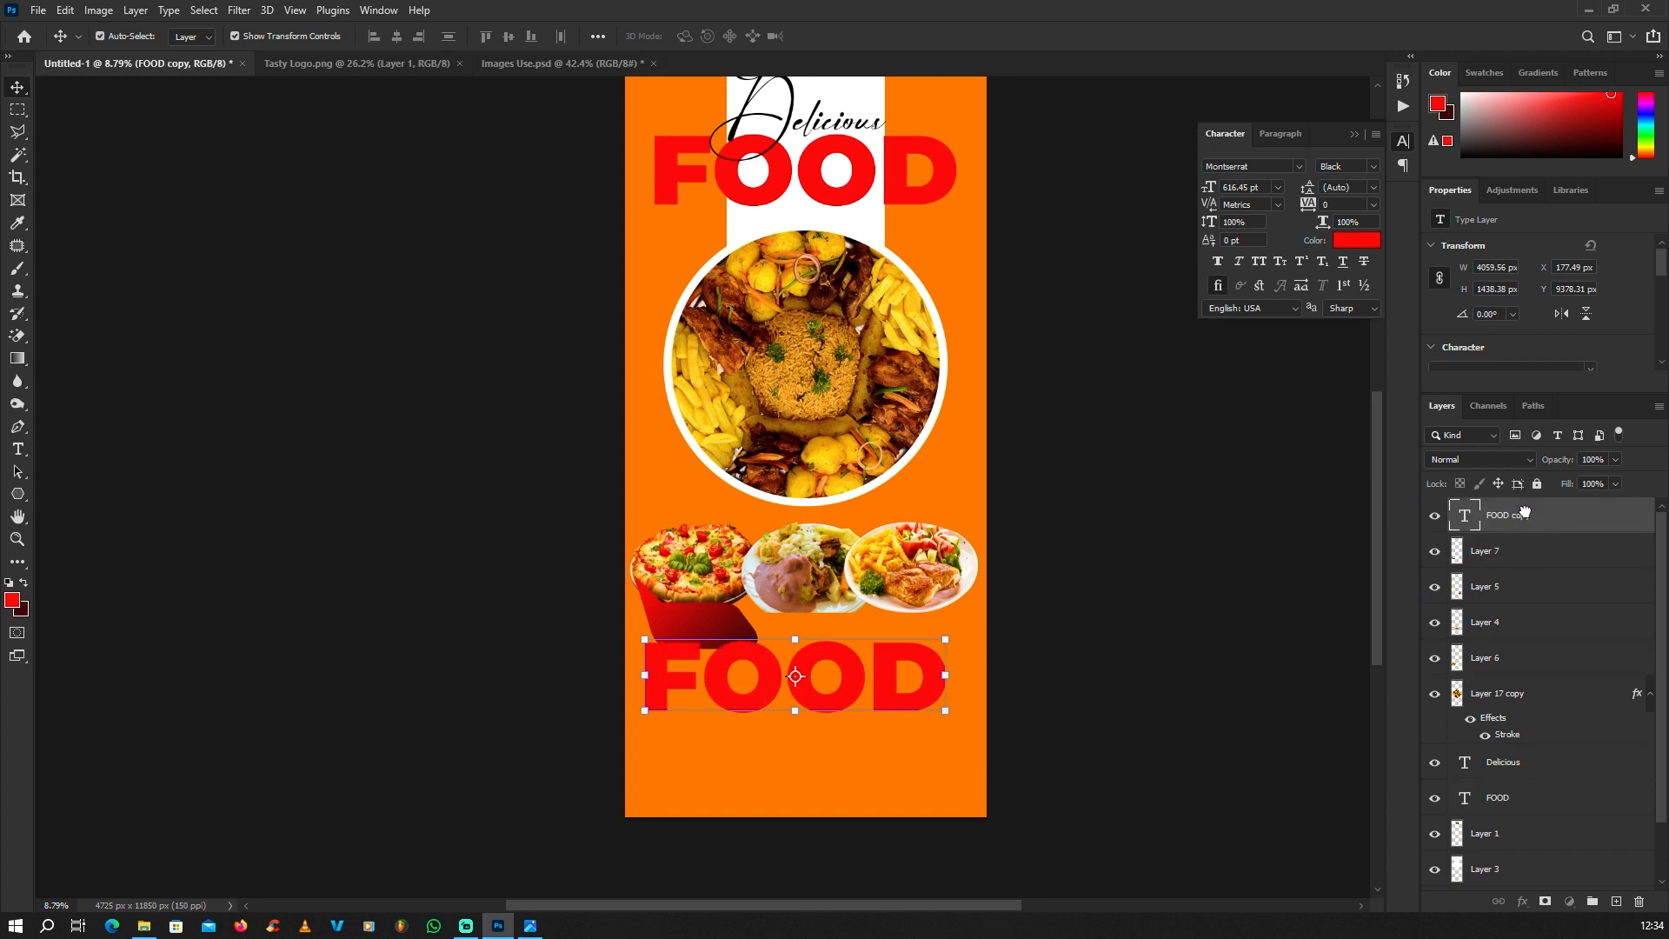
# Step: Recolour the copied FOOD text with yellow sampled from the fries in the platter image
pyautogui.scroll(2, 880, 675)
pyautogui.doubleClick(847, 678)
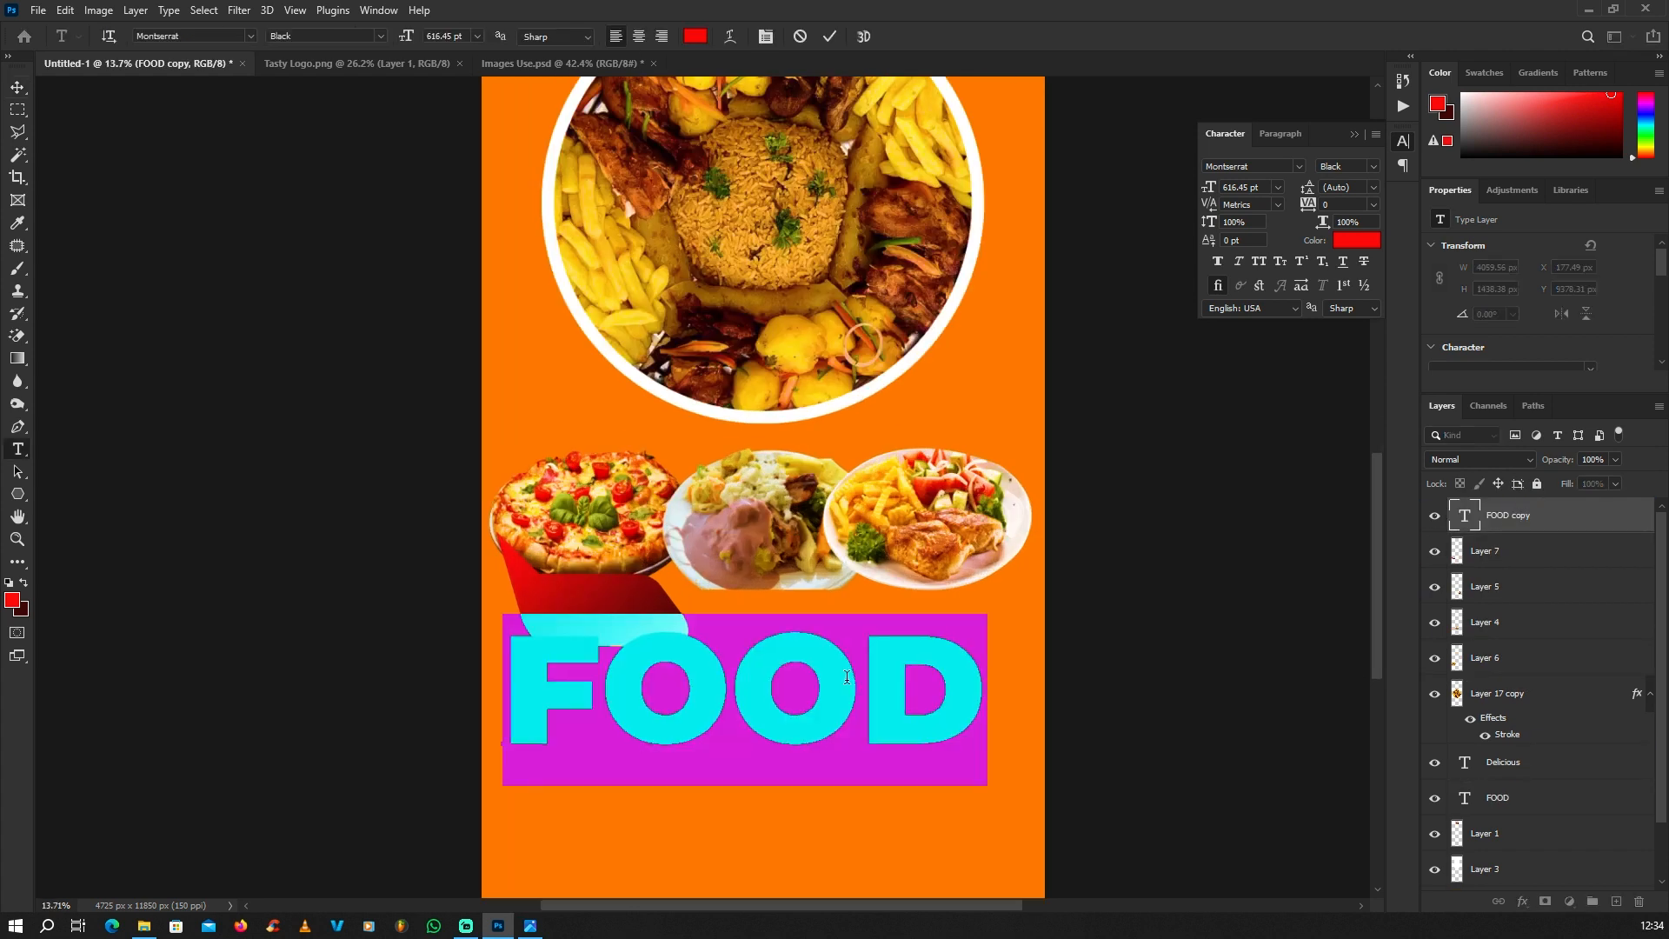
pyautogui.click(14, 601)
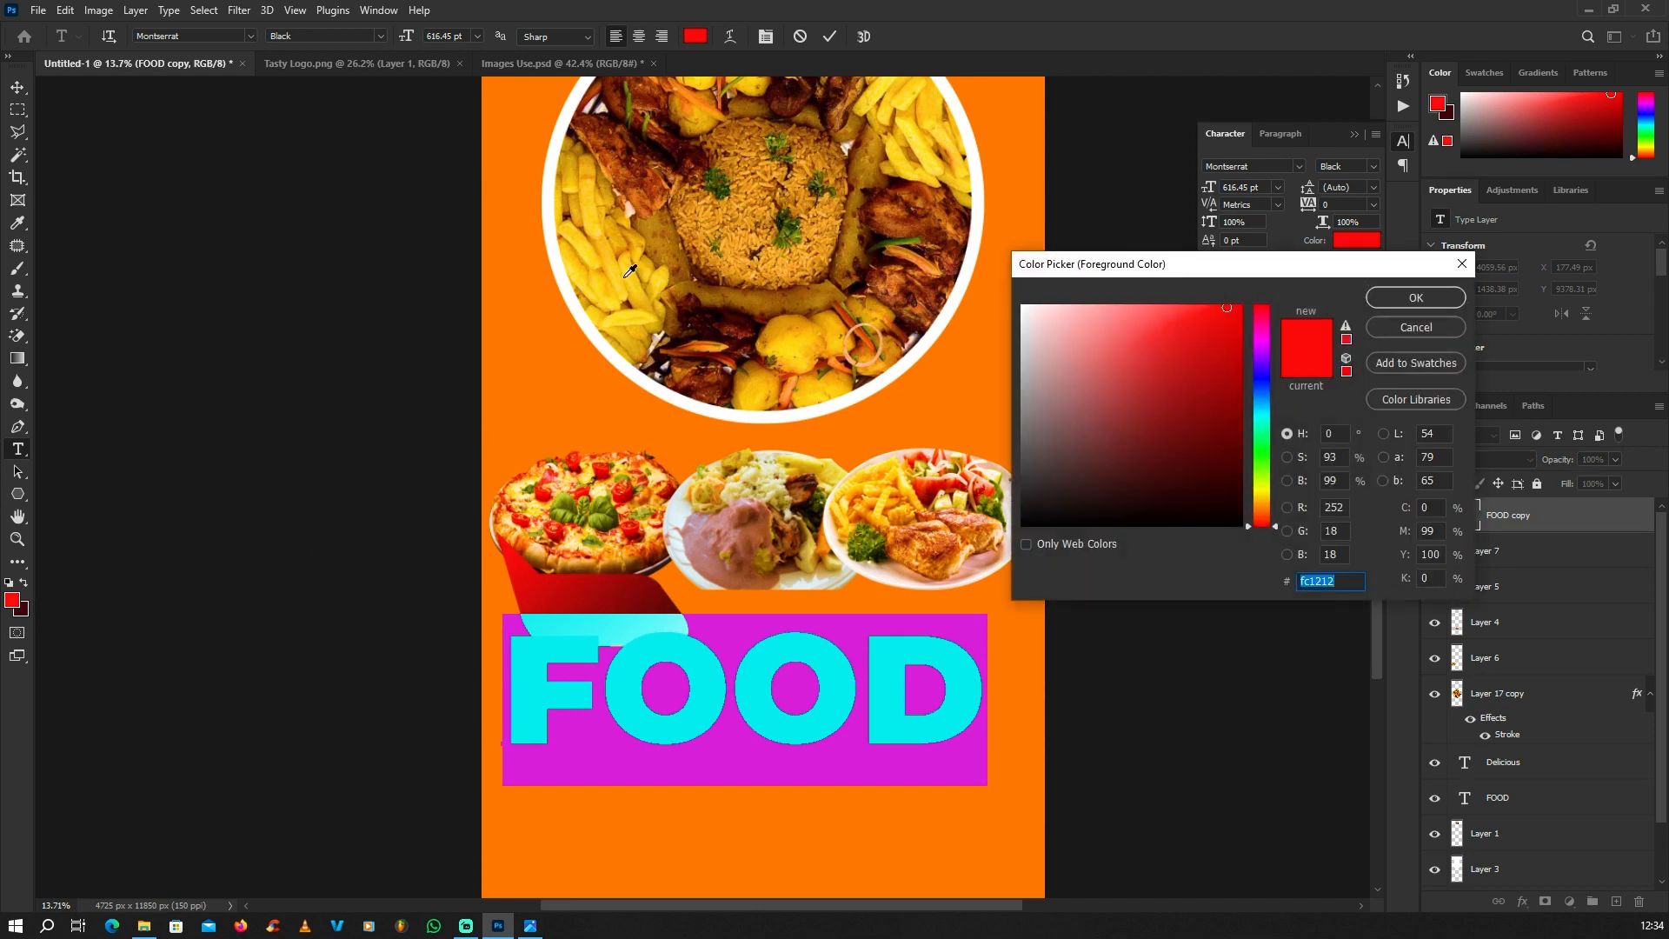
pyautogui.click(635, 267)
pyautogui.click(1384, 297)
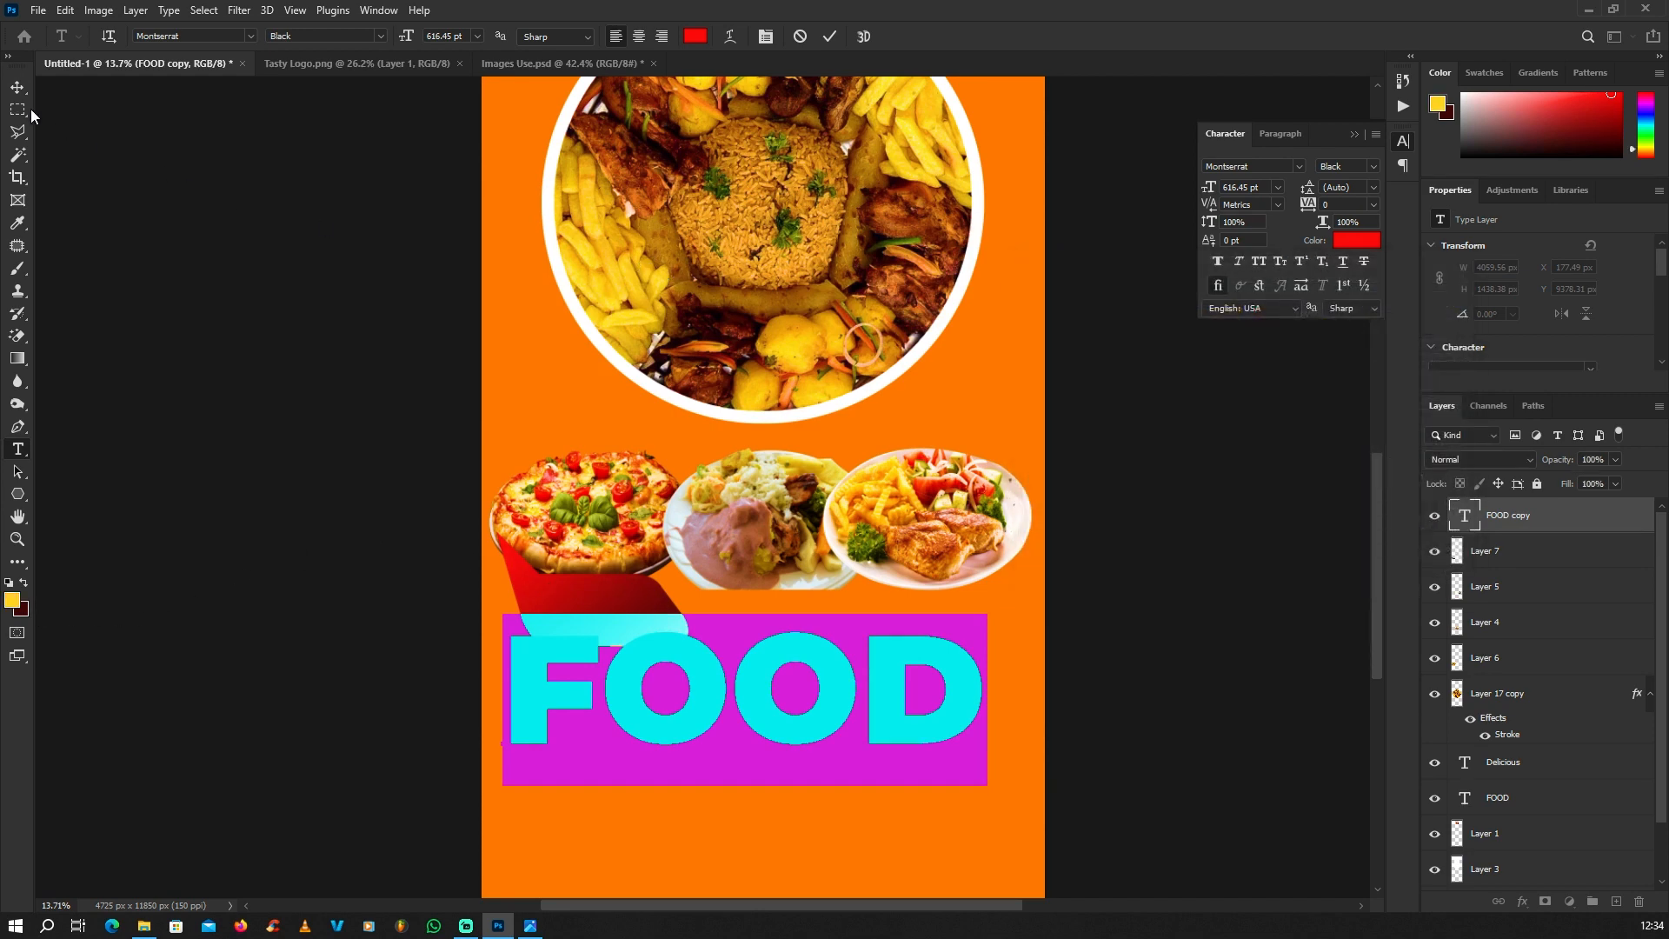
pyautogui.scroll(-1, 678, 484)
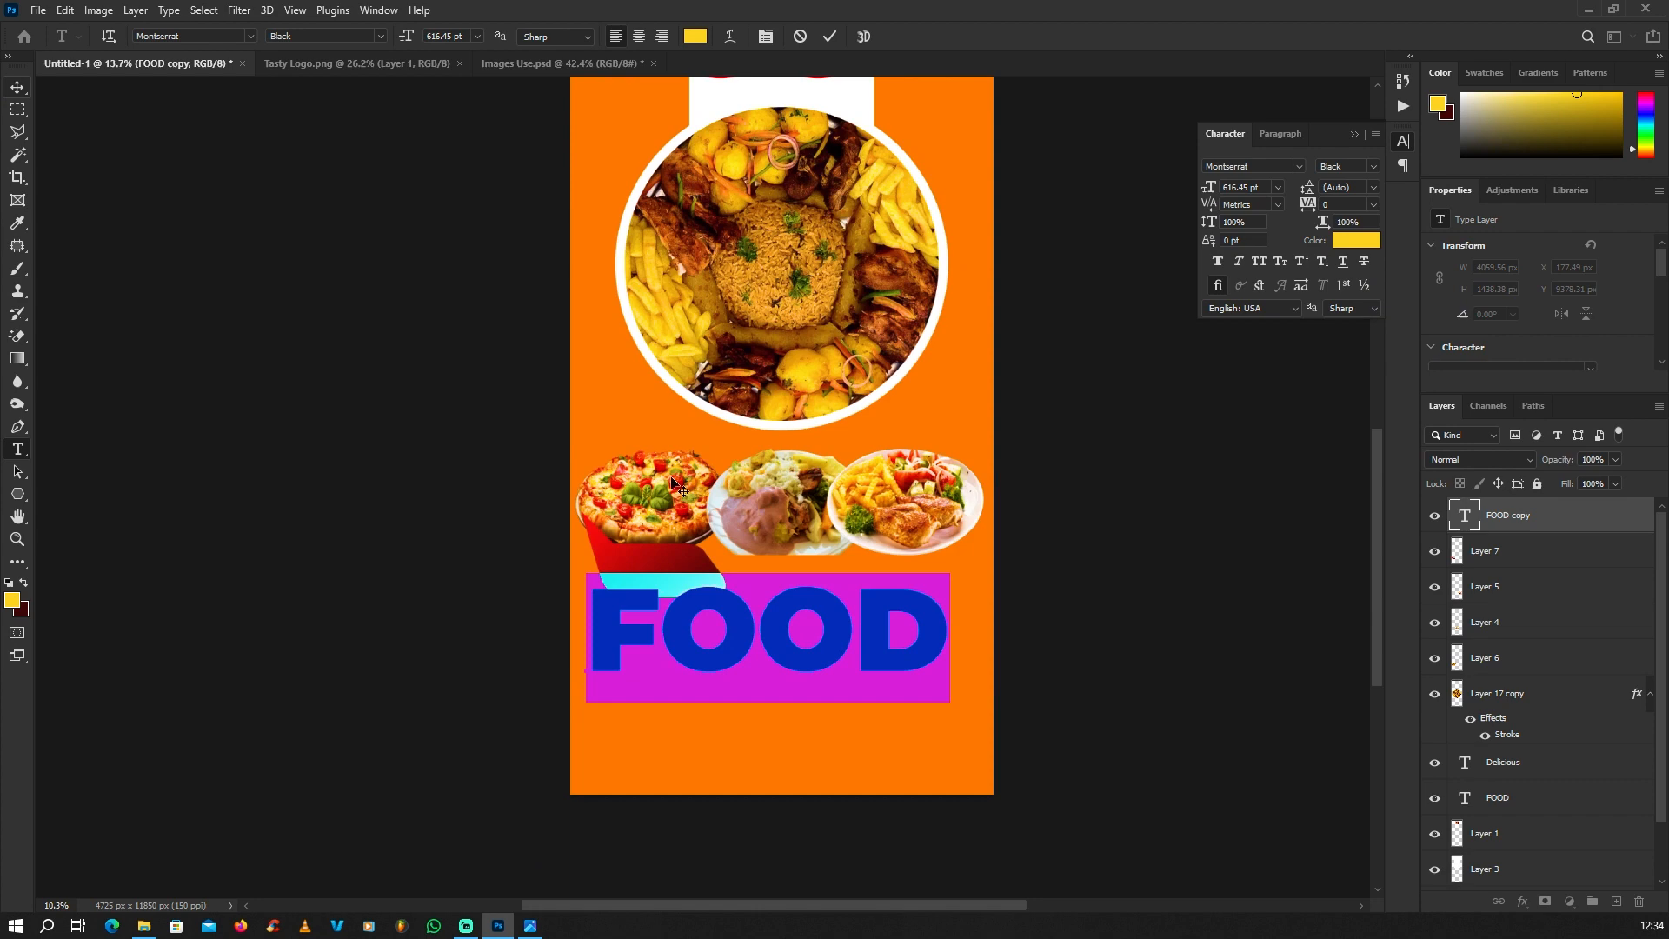
pyautogui.click(16, 91)
# Step: Scale the yellow FOOD text down to about 1624 x 575 px and place it over the red speech bubble
pyautogui.scroll(1, 852, 623)
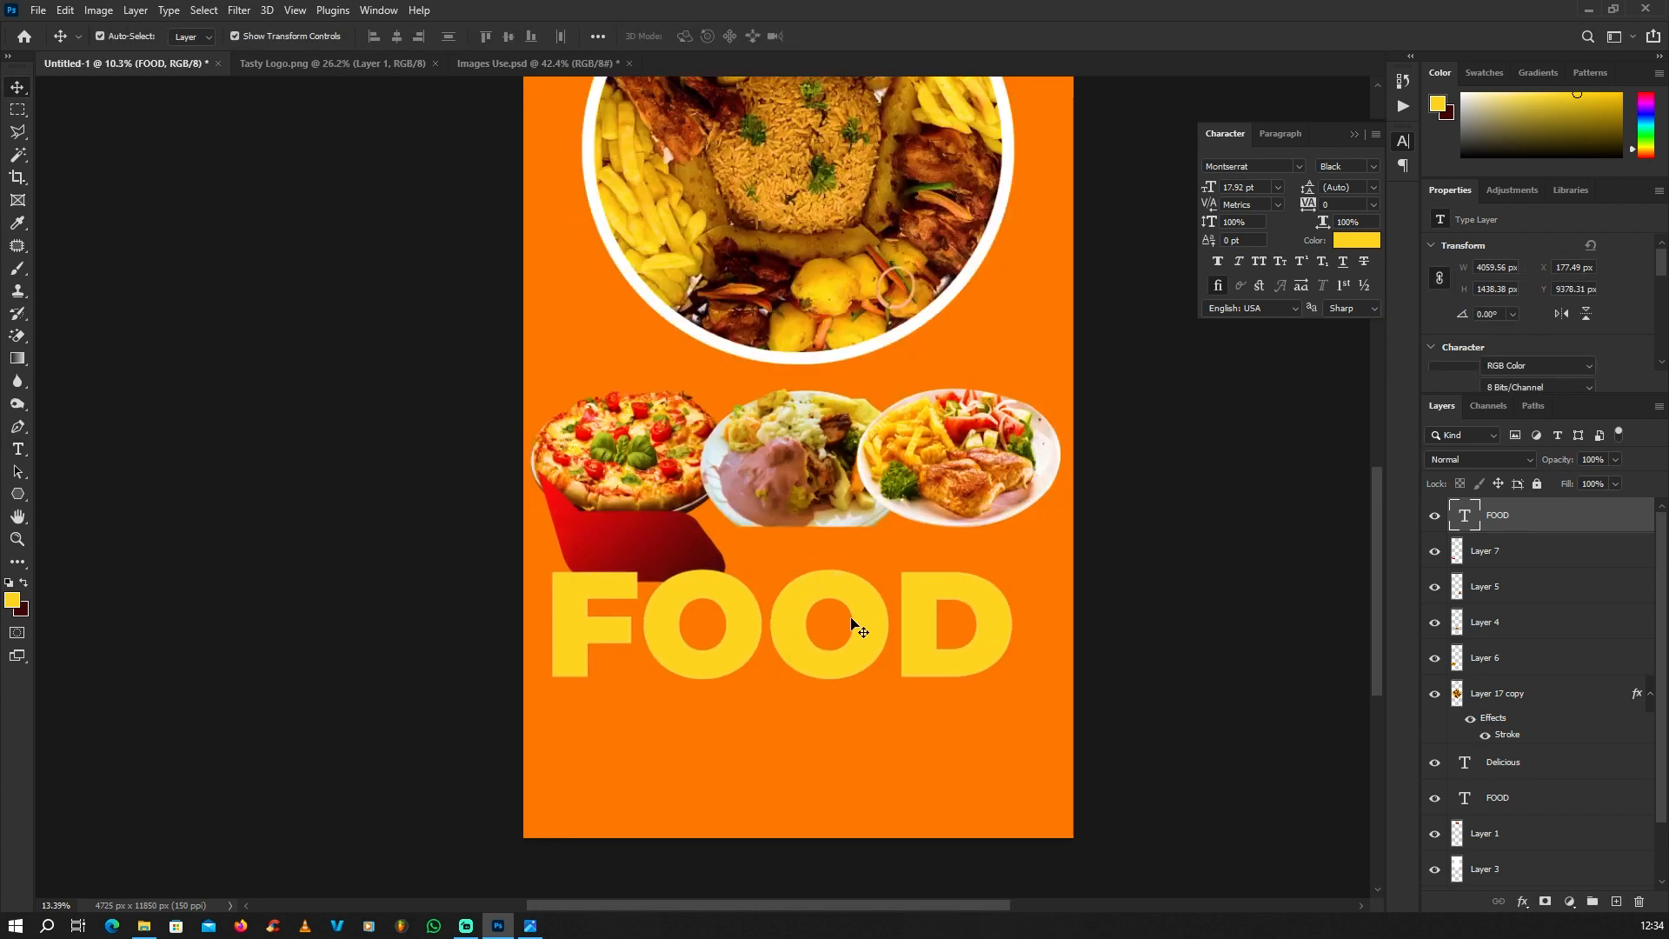
pyautogui.scroll(1, 851, 623)
pyautogui.click(1050, 554)
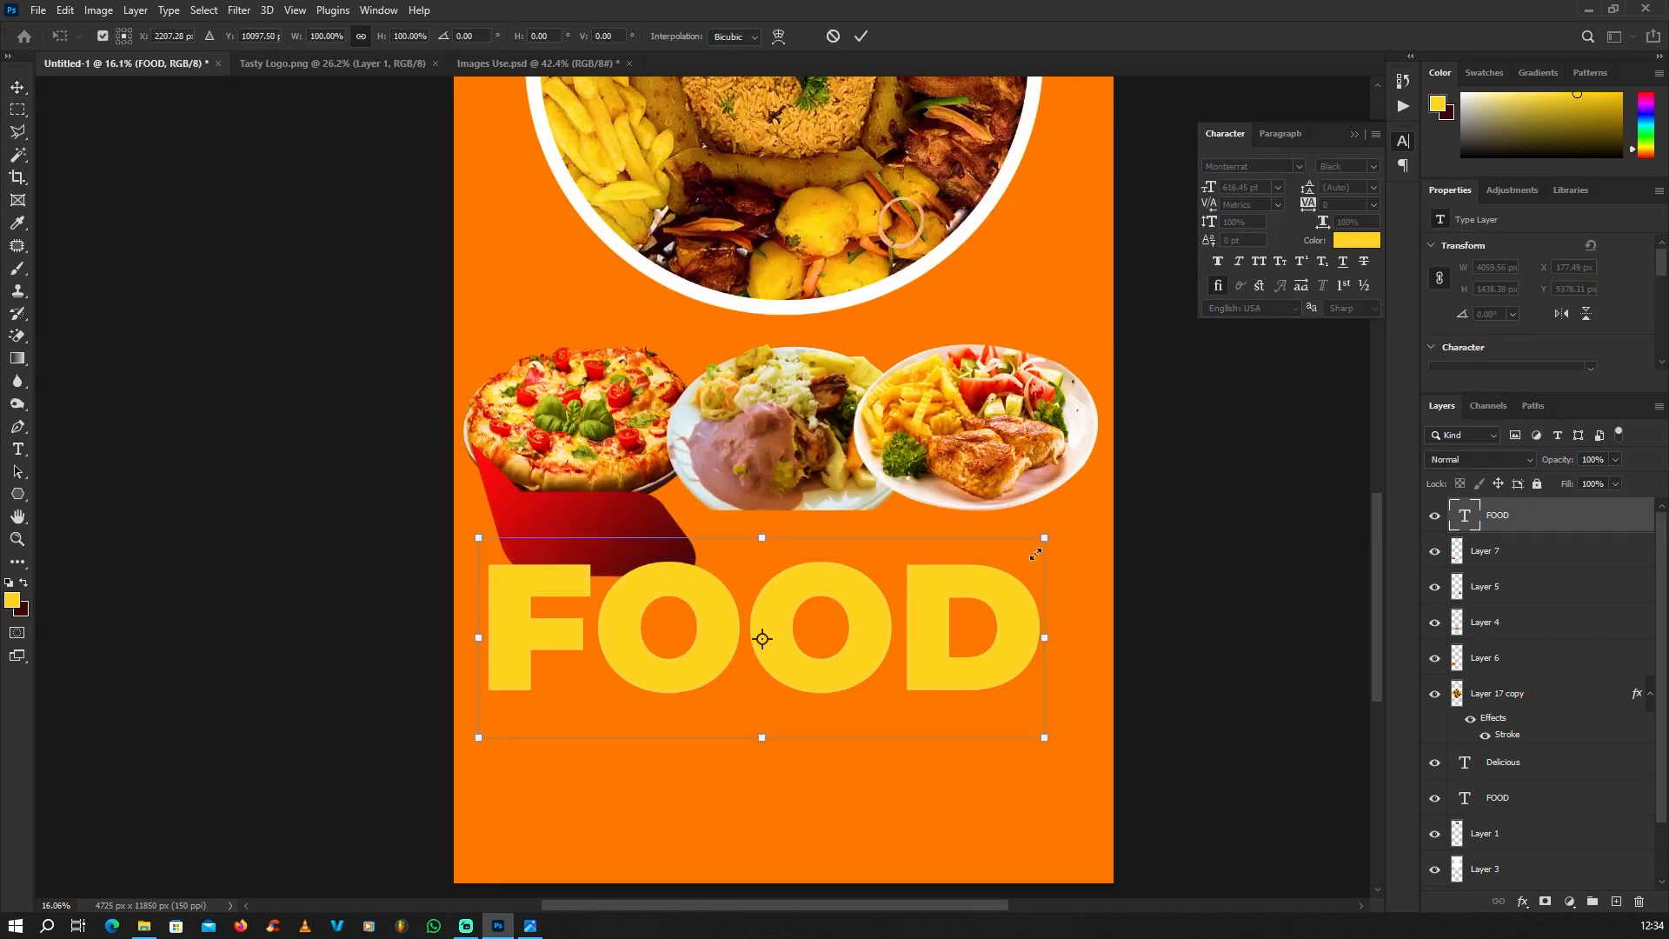
pyautogui.moveTo(1035, 554); pyautogui.dragTo(679, 532)
pyautogui.click(377, 534)
pyautogui.click(377, 534)
pyautogui.scroll(-3, 678, 528)
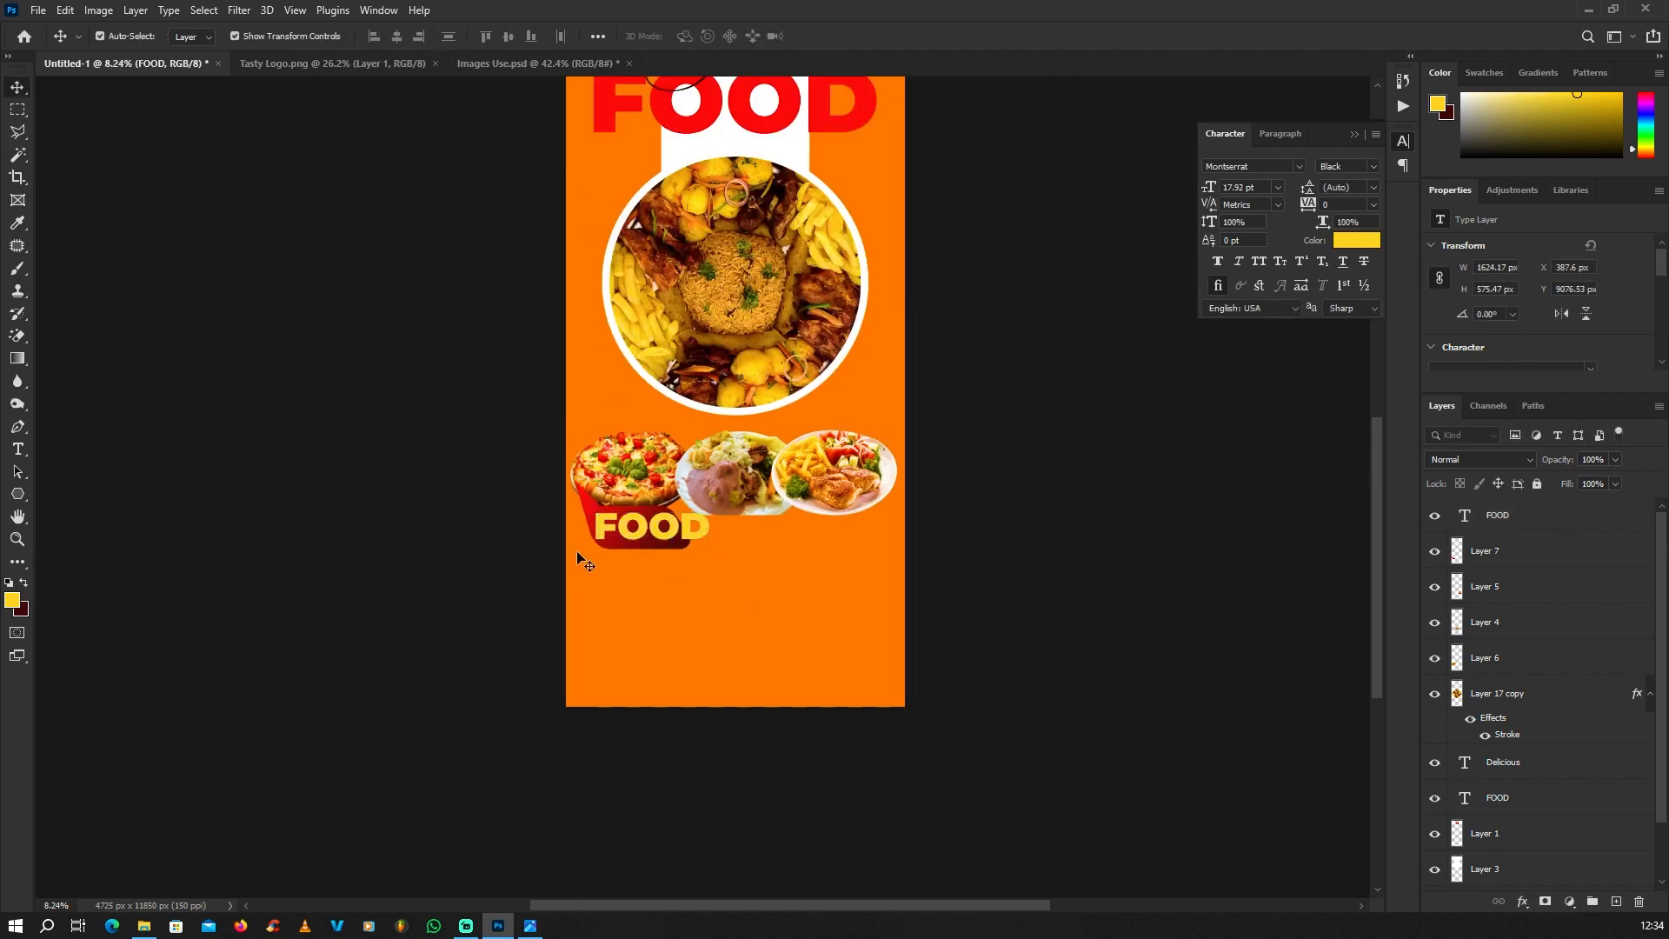
pyautogui.scroll(6, 629, 541)
pyautogui.doubleClick(666, 527)
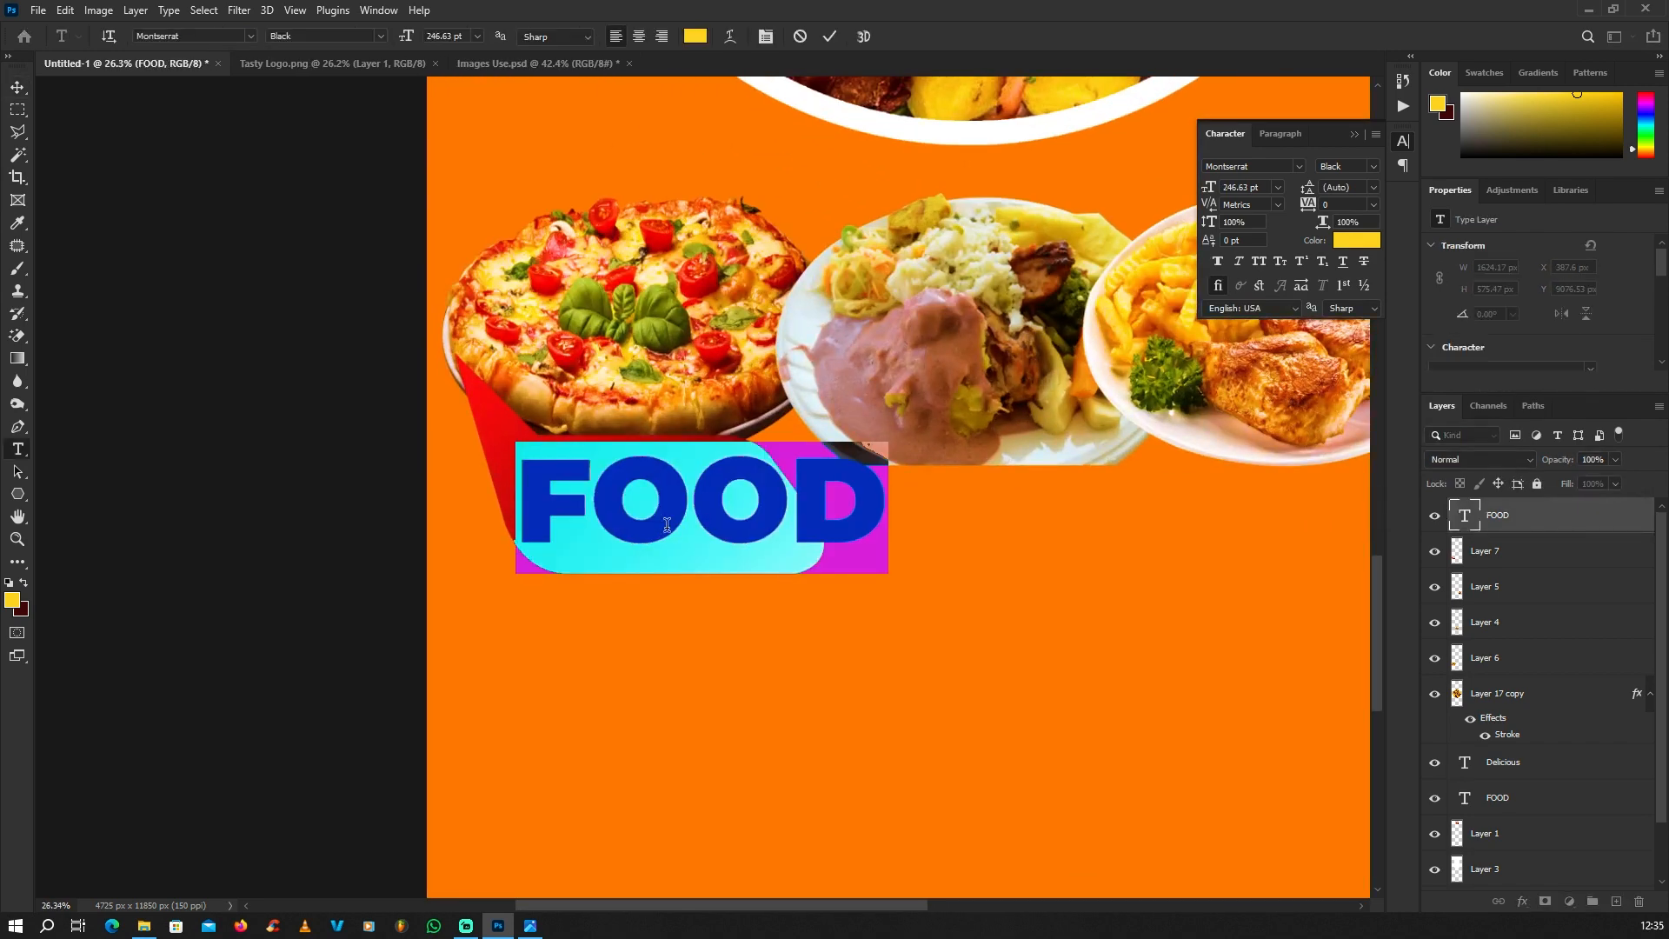
pyautogui.write('@')
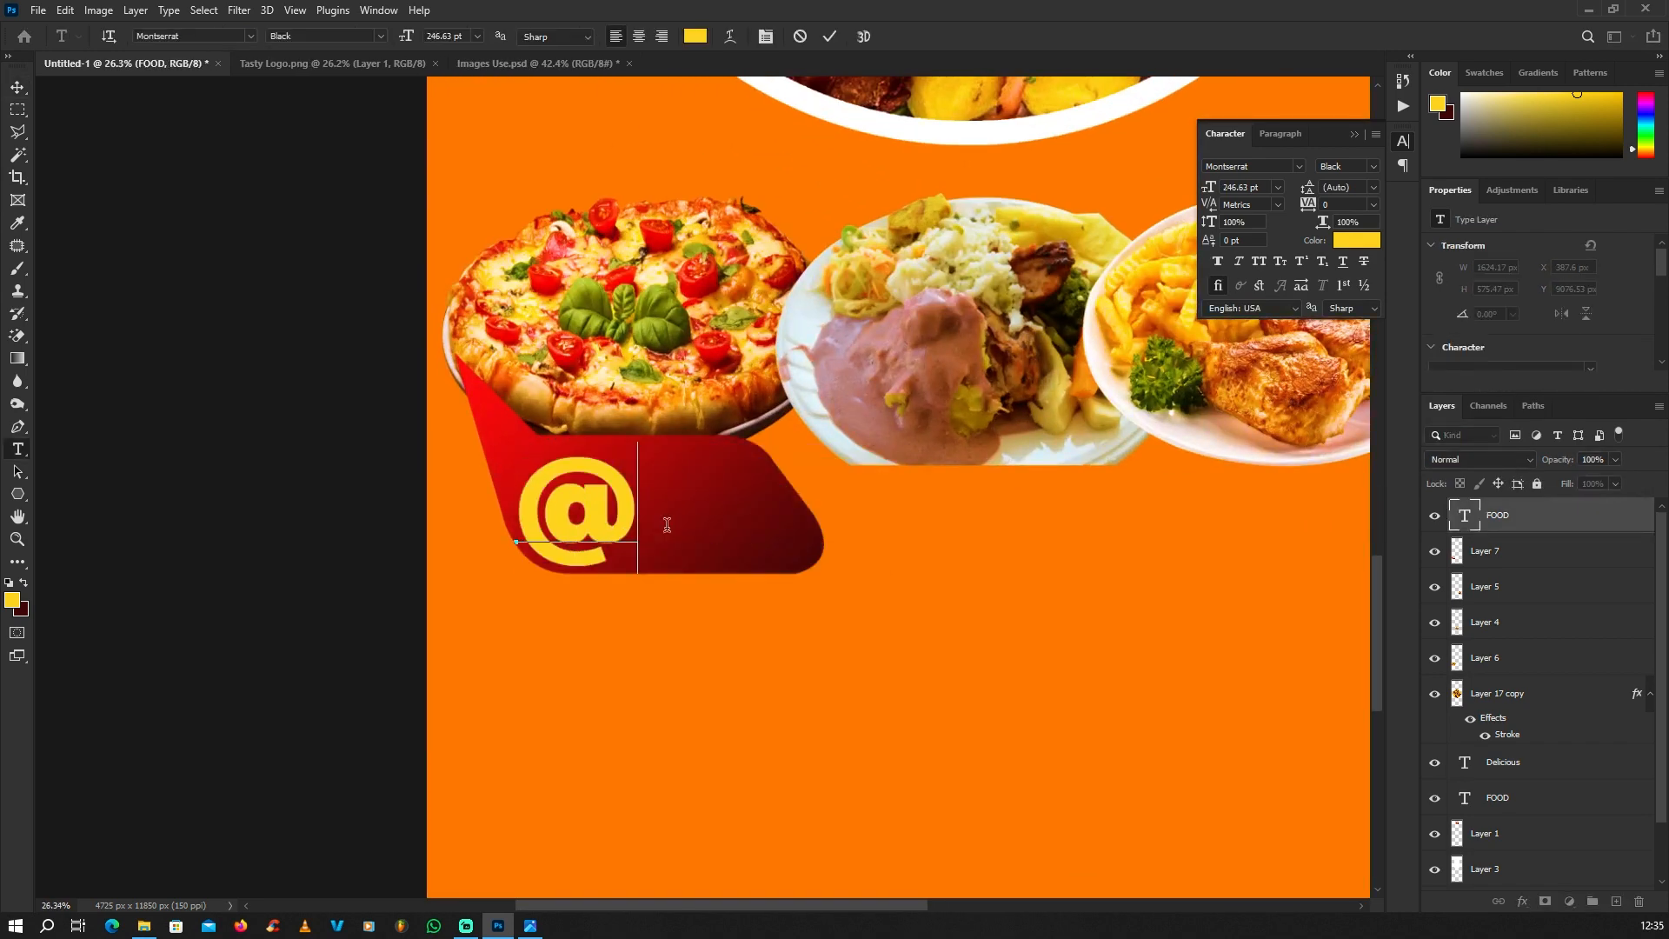
pyautogui.write('30k')
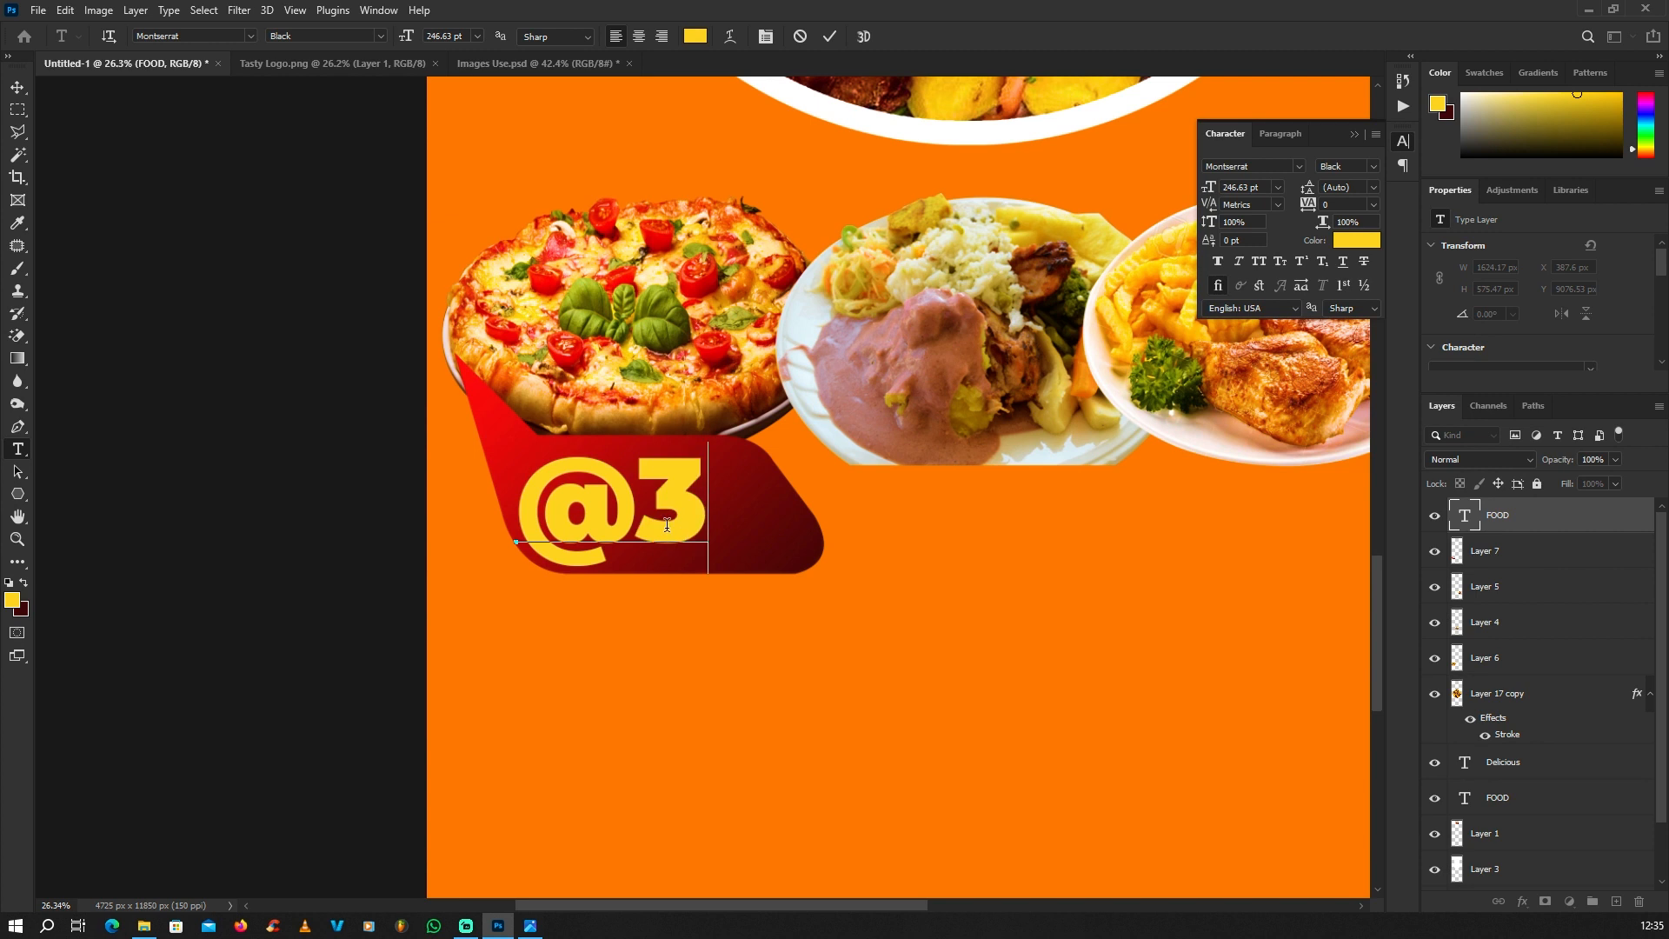
pyautogui.click(19, 94)
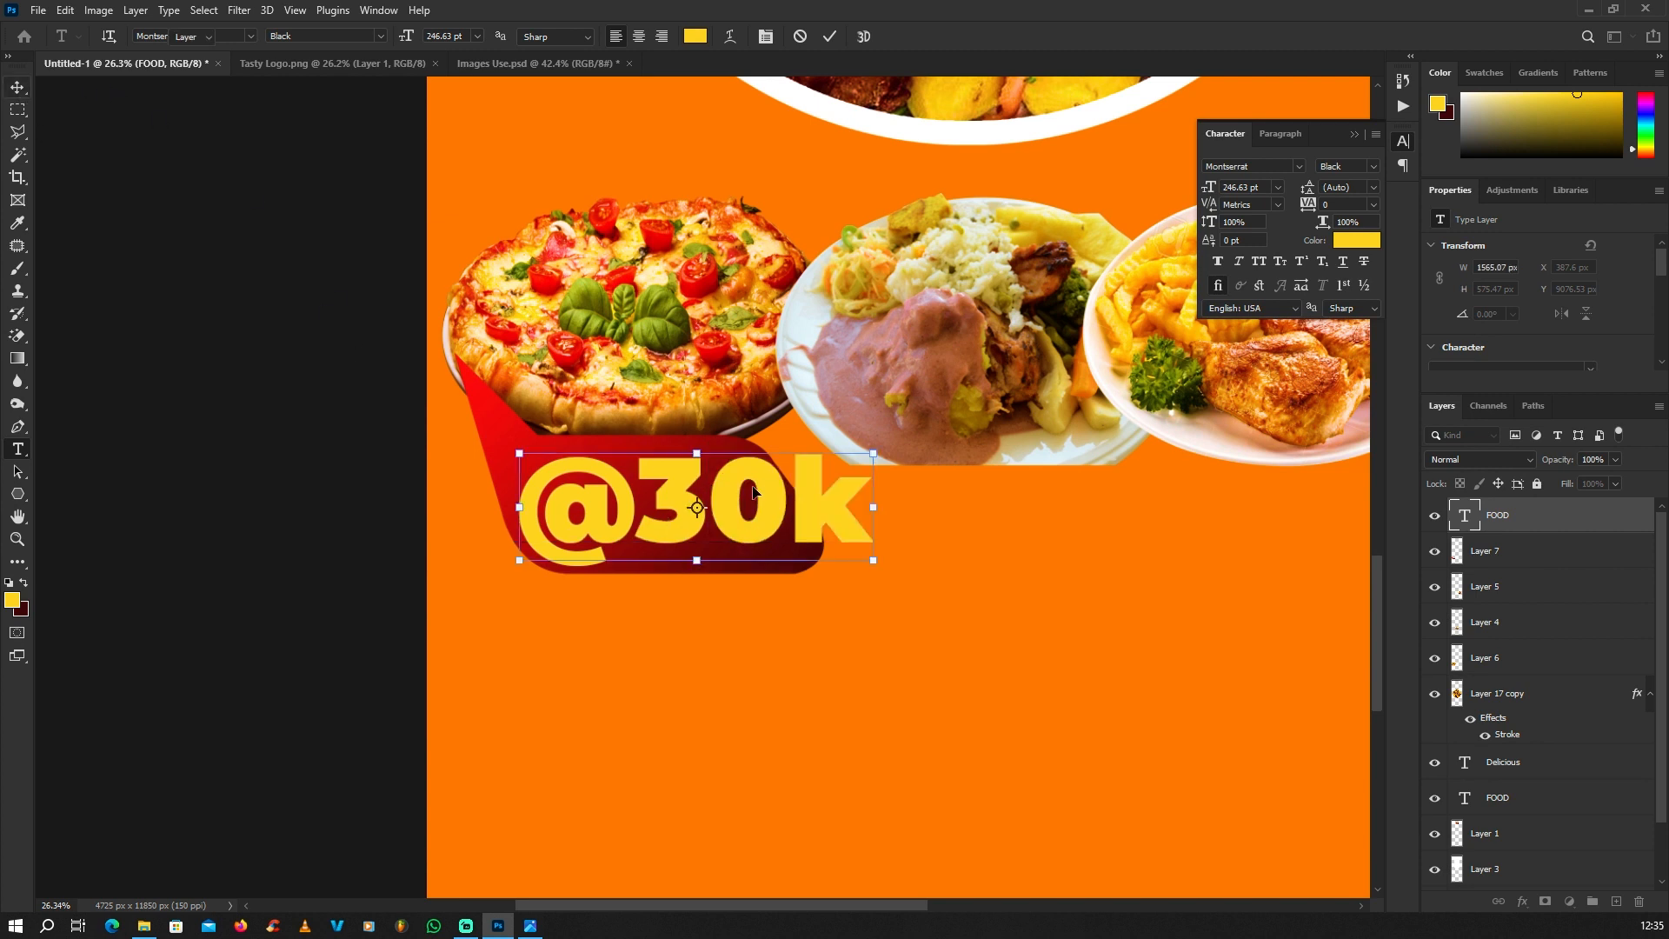
pyautogui.hotkey('ctrl', 't')
pyautogui.moveTo(882, 444); pyautogui.dragTo(784, 500)
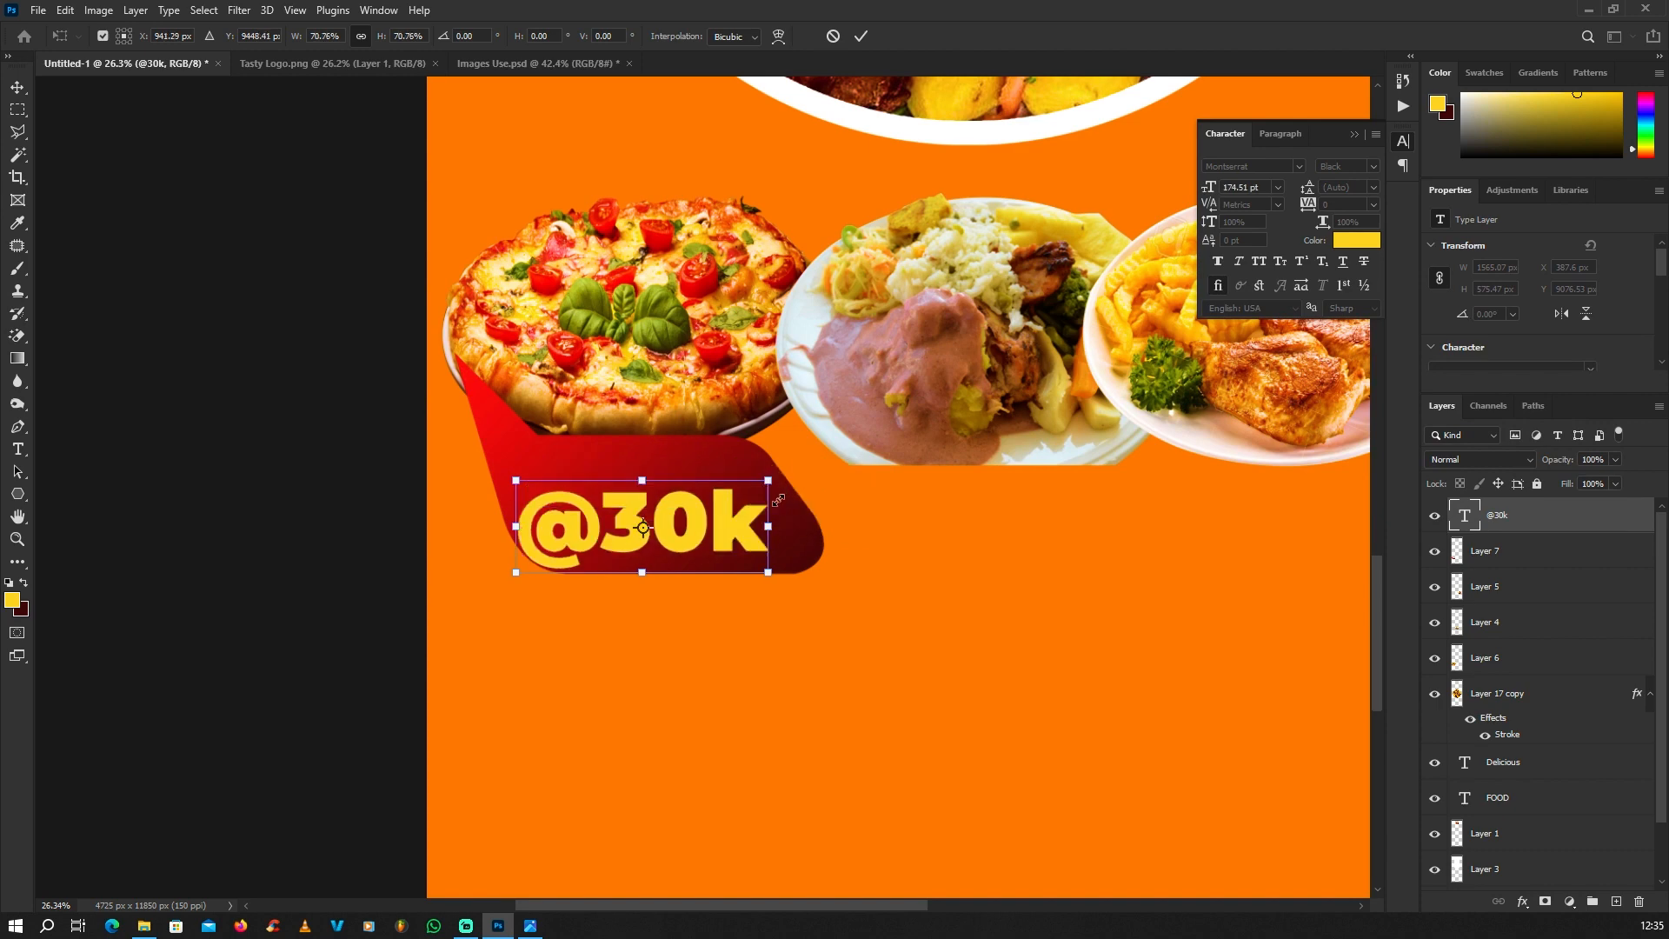
pyautogui.press('Return')
pyautogui.scroll(2, 630, 515)
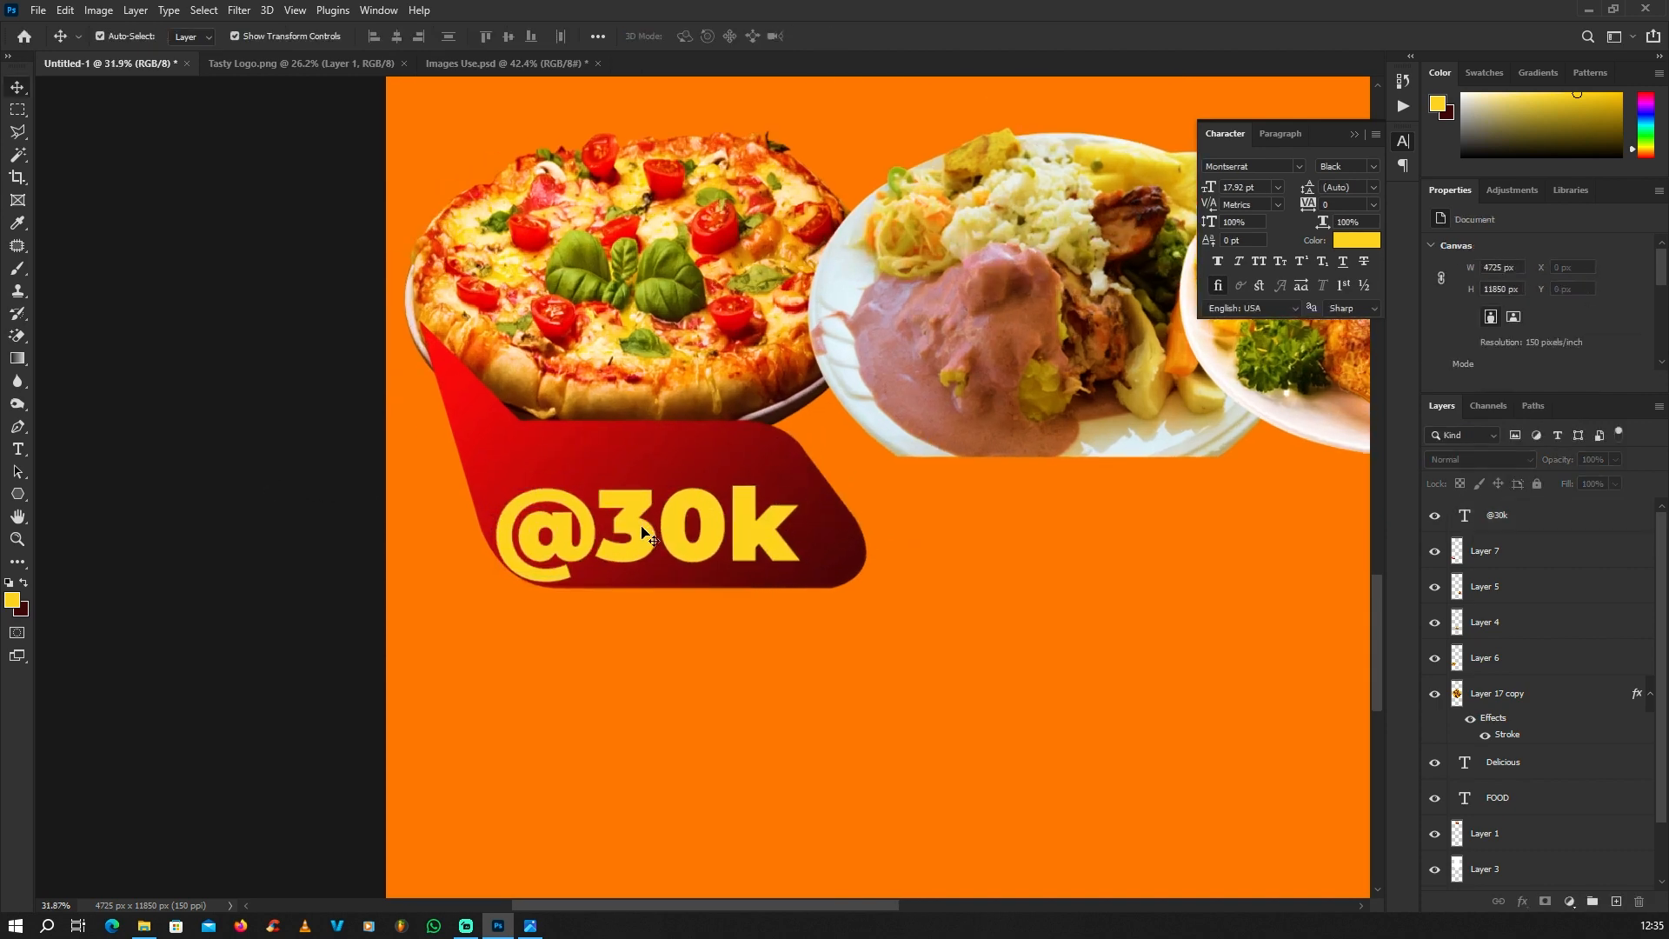
pyautogui.moveTo(639, 532); pyautogui.dragTo(644, 512)
pyautogui.scroll(-2, 644, 512)
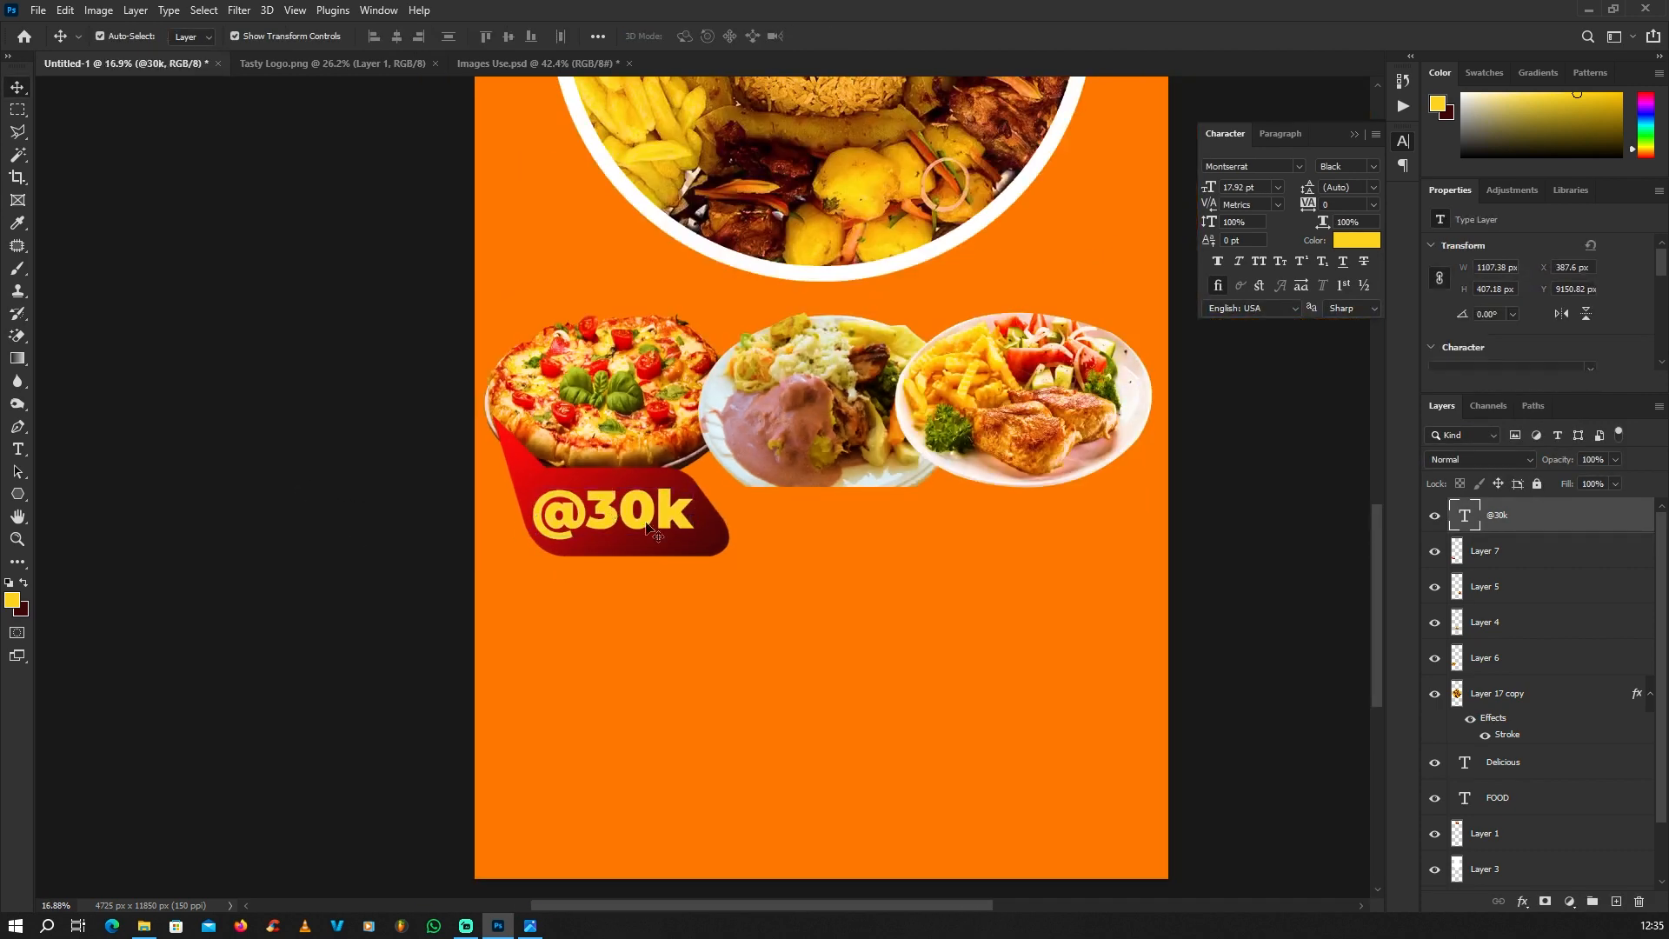
pyautogui.scroll(2, 642, 518)
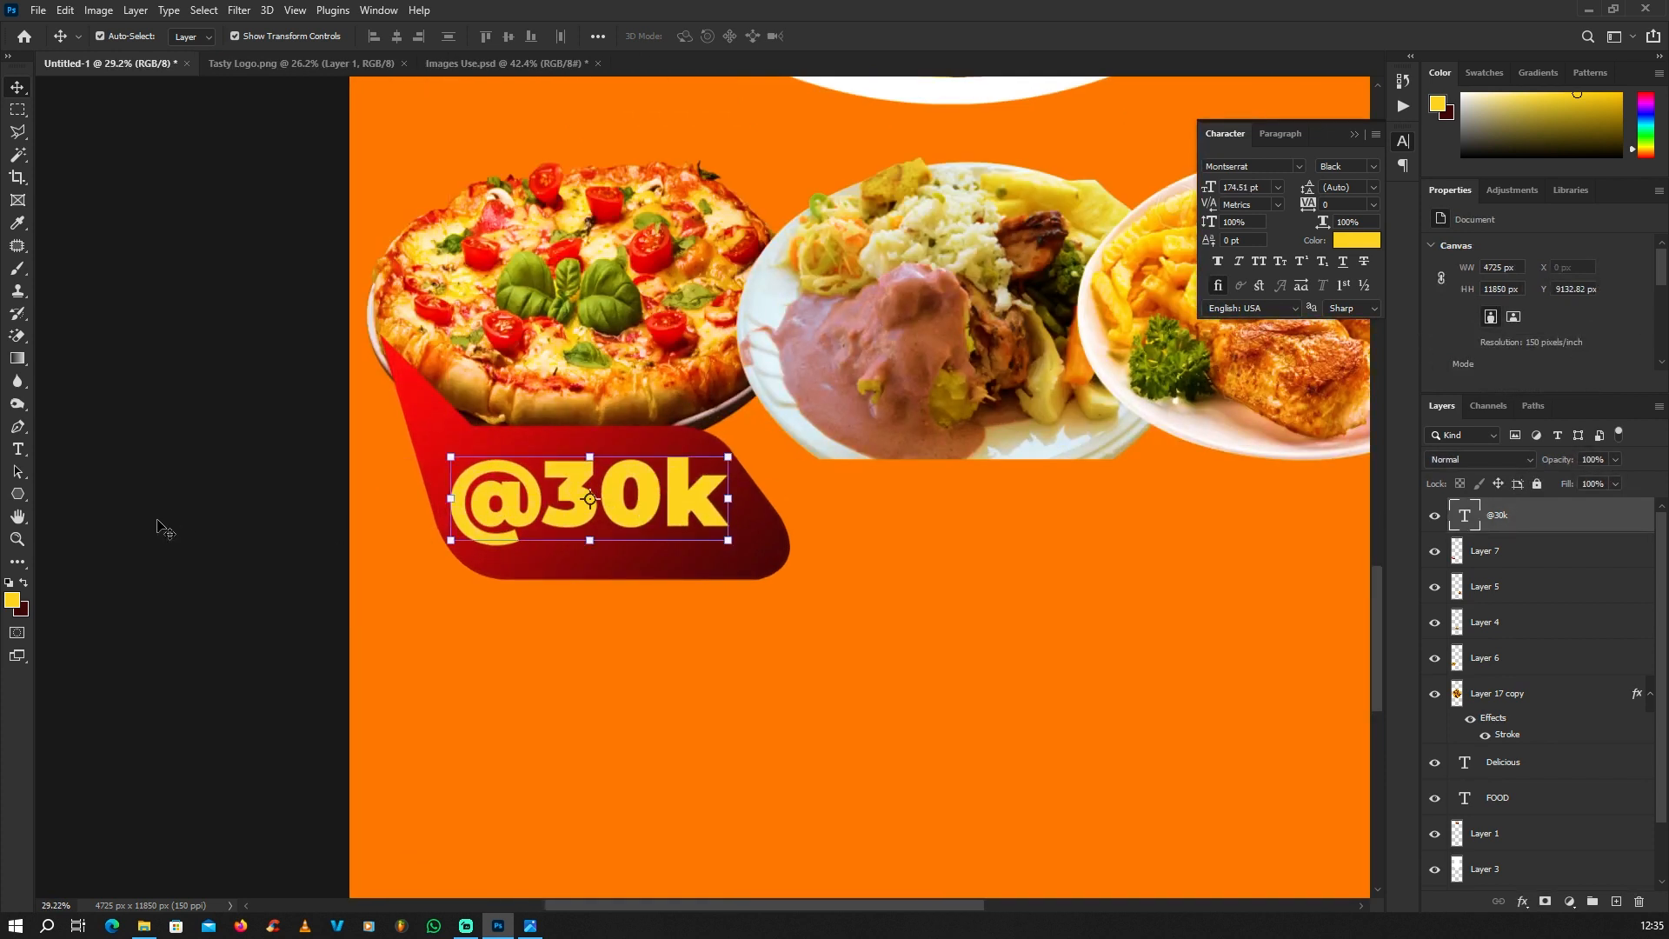
pyautogui.scroll(2, 166, 509)
# Step: On the speech bubble's layer, draw an elliptical selection about 1963 x 1124 px over the pizza and the bubble's tail and upper body
pyautogui.click(513, 429)
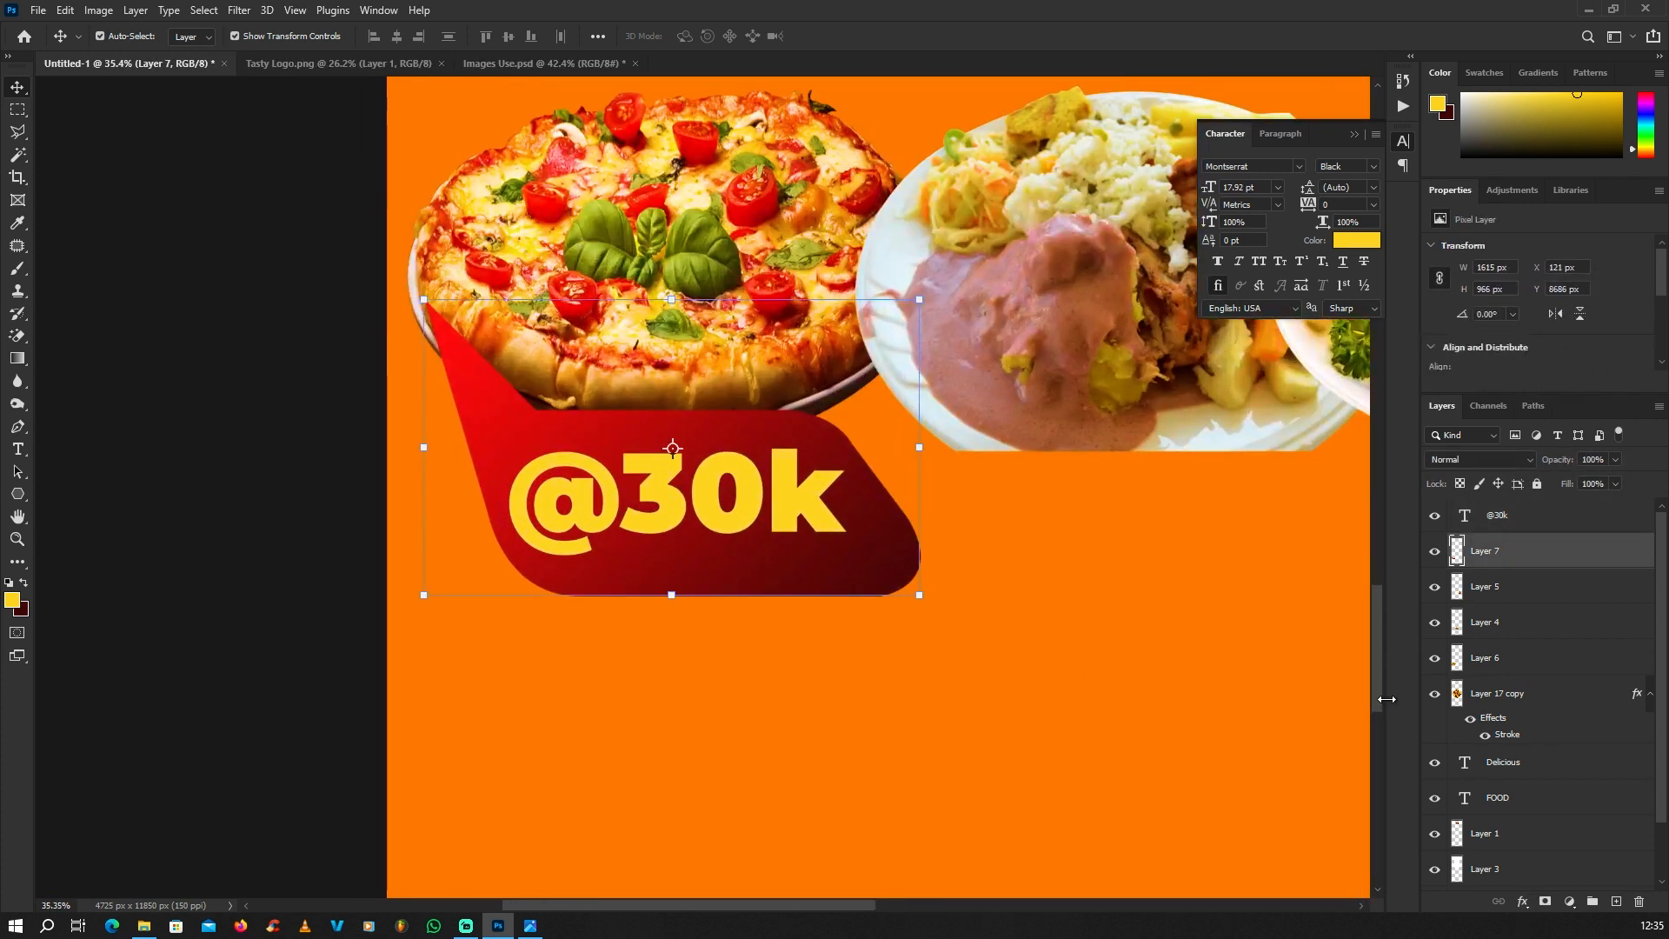
pyautogui.click(1433, 551)
pyautogui.click(1433, 551)
pyautogui.scroll(-1, 55, 137)
pyautogui.click(18, 110)
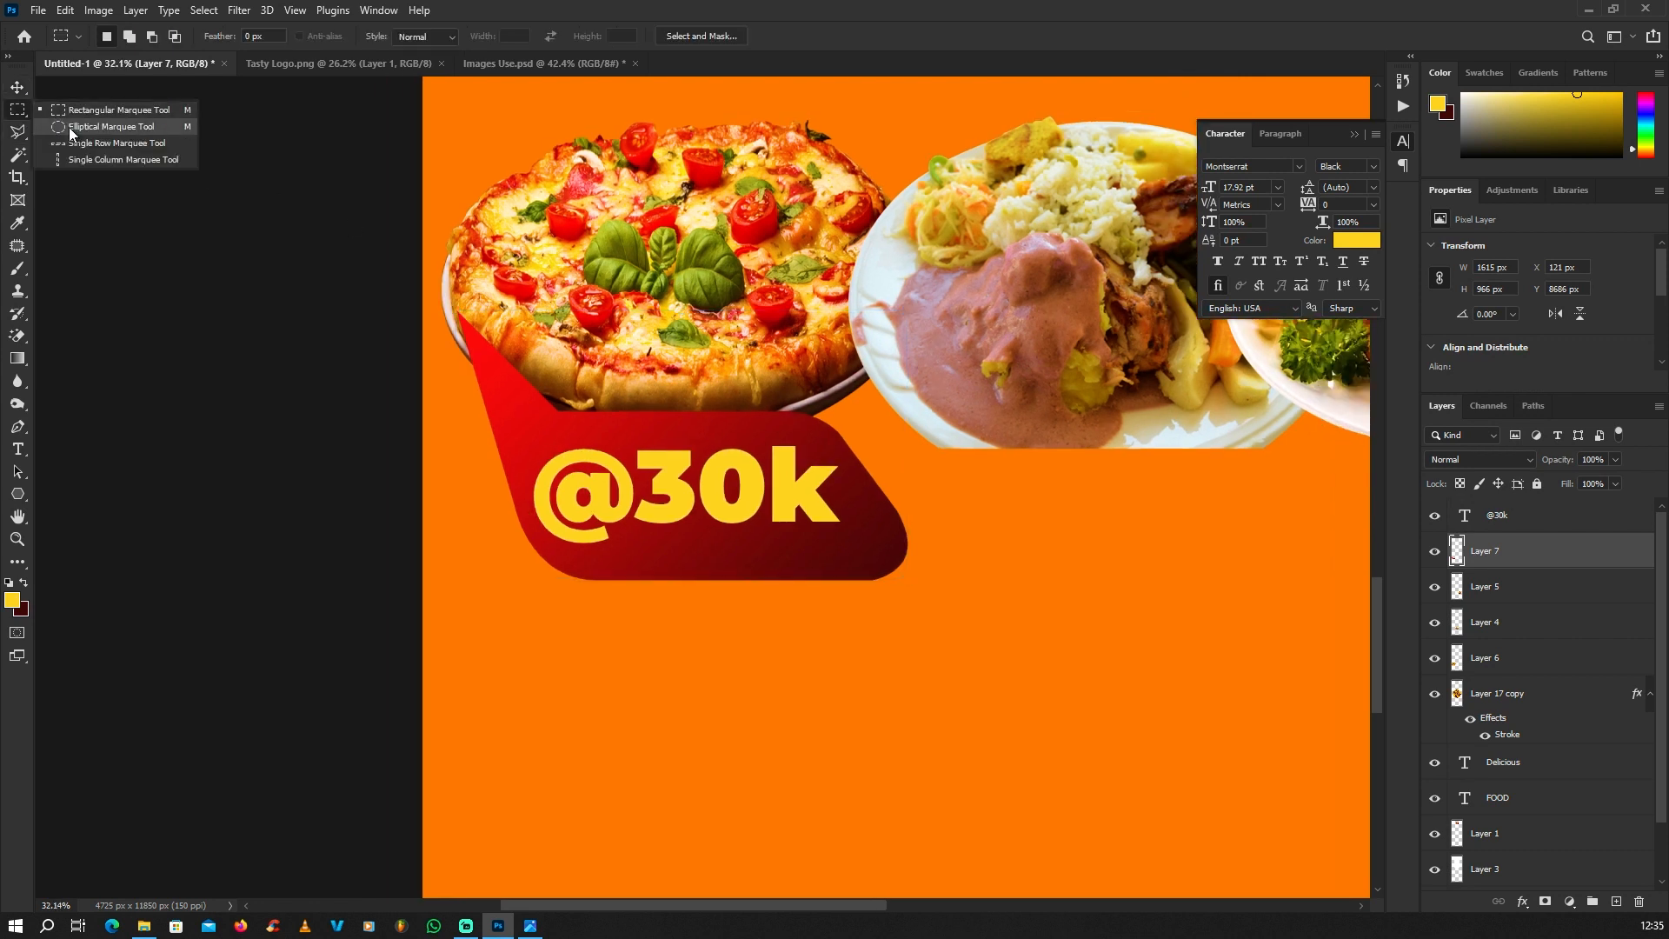
pyautogui.click(100, 127)
pyautogui.moveTo(350, 212); pyautogui.dragTo(892, 517)
# Step: Brighten the selected part of the bubble with a Curves adjustment of input 125 and output 159, and deselect
pyautogui.hotkey('ctrl', 'm')
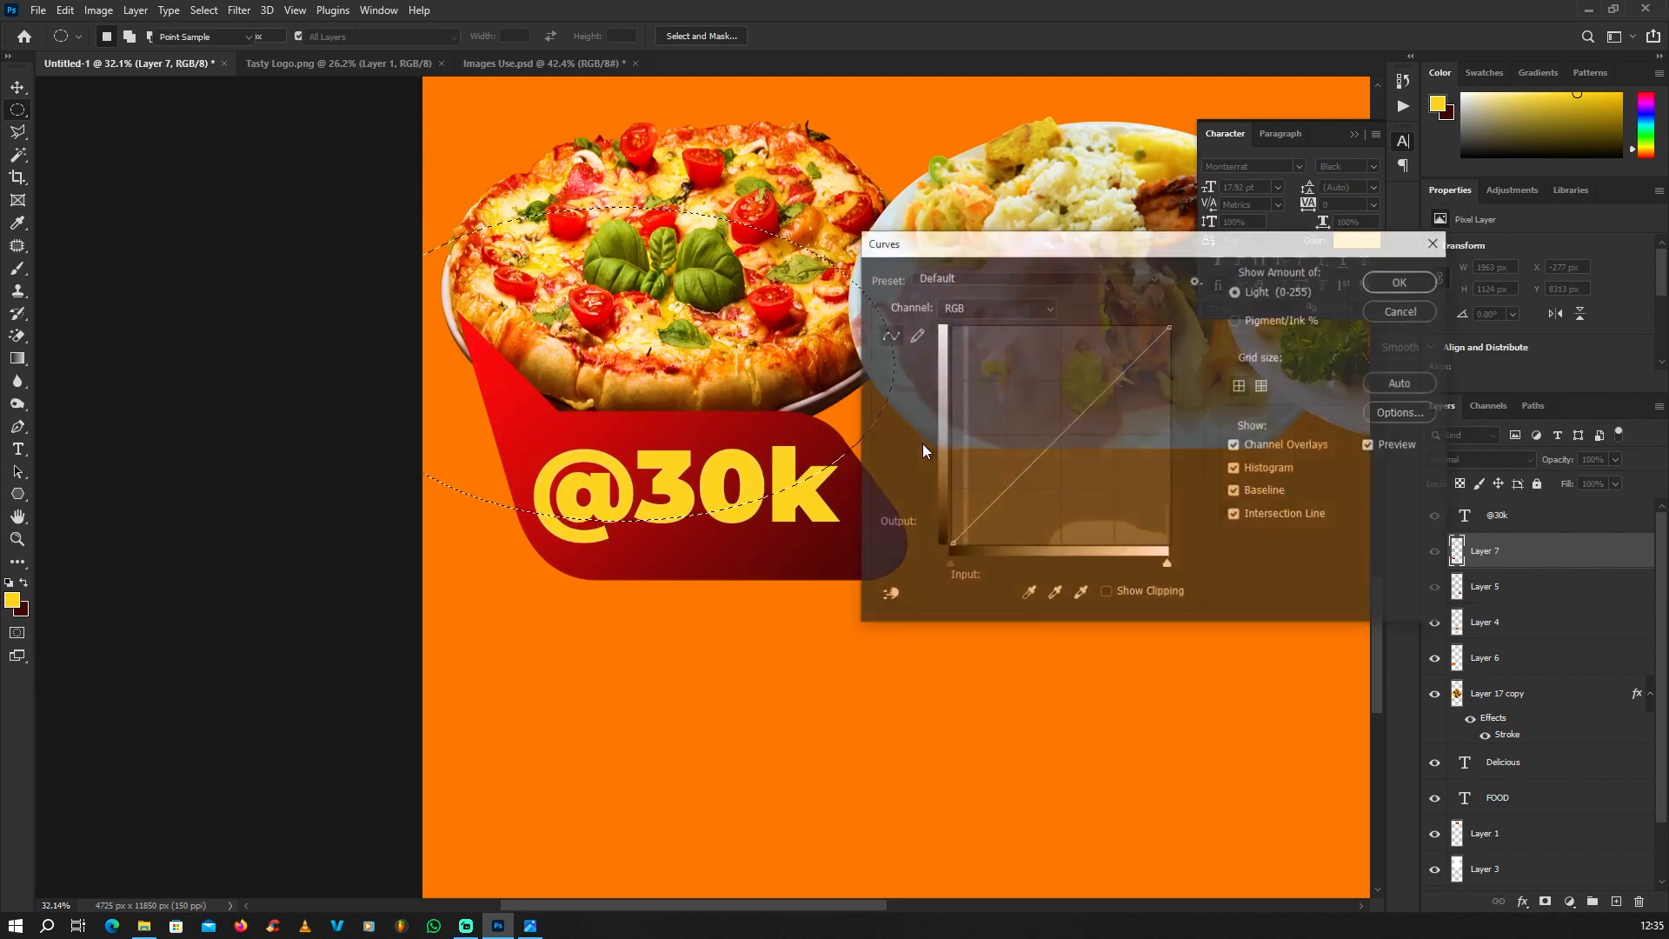
pyautogui.moveTo(1071, 240); pyautogui.dragTo(1189, 295)
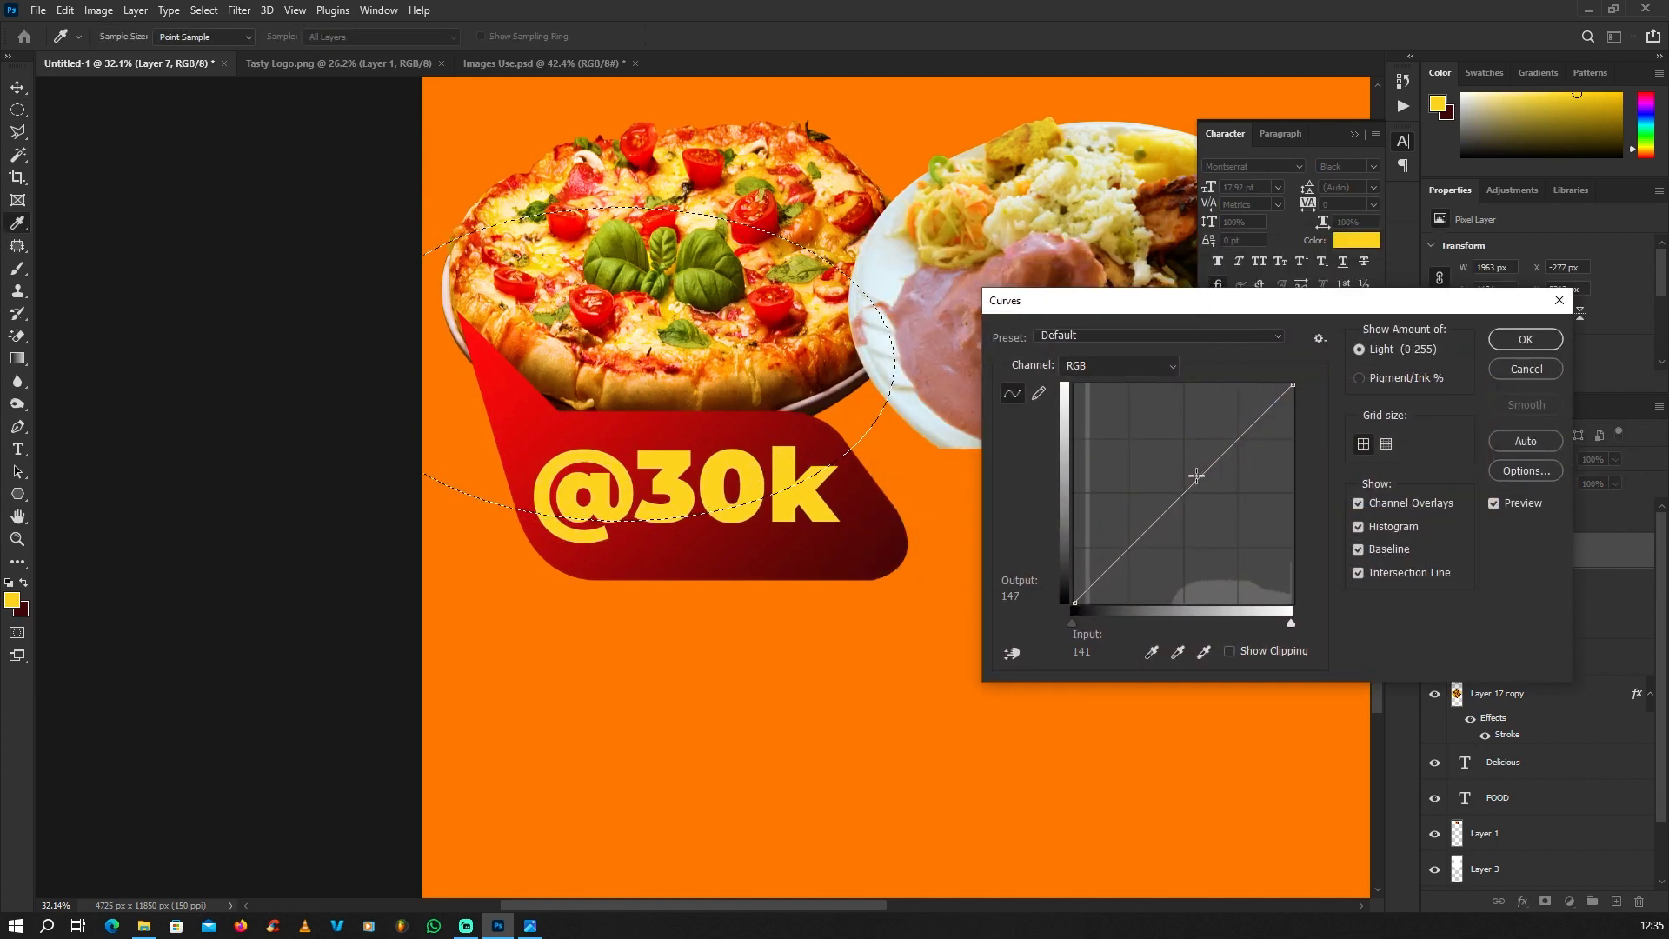
pyautogui.moveTo(1195, 483); pyautogui.dragTo(1182, 467)
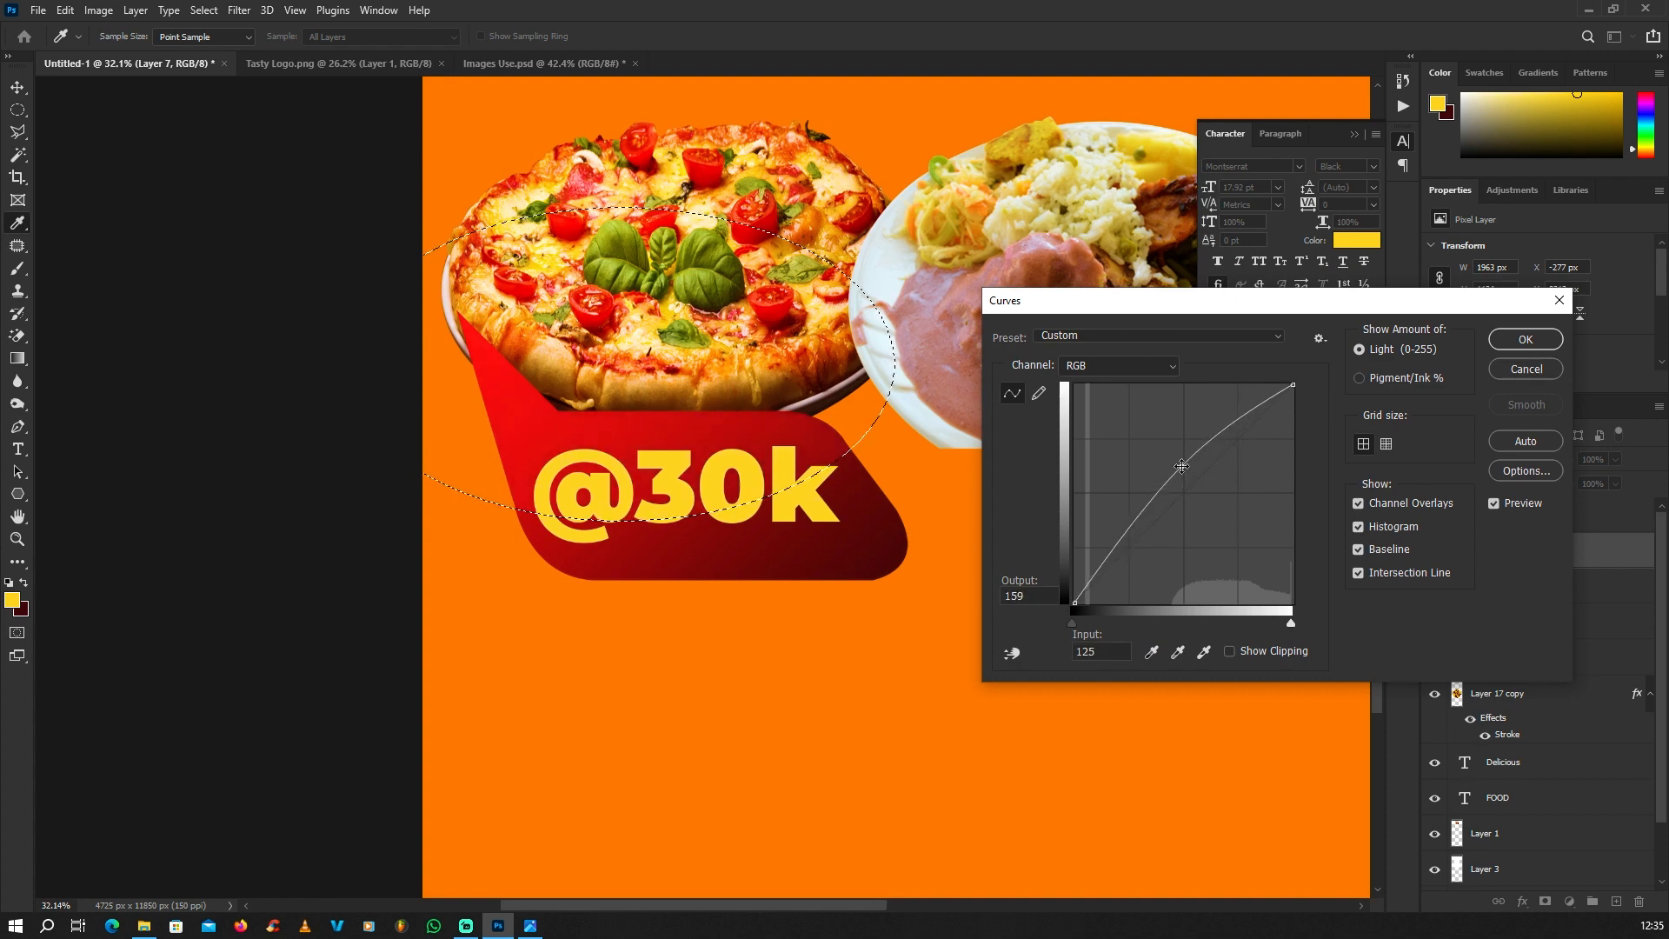
pyautogui.click(1526, 339)
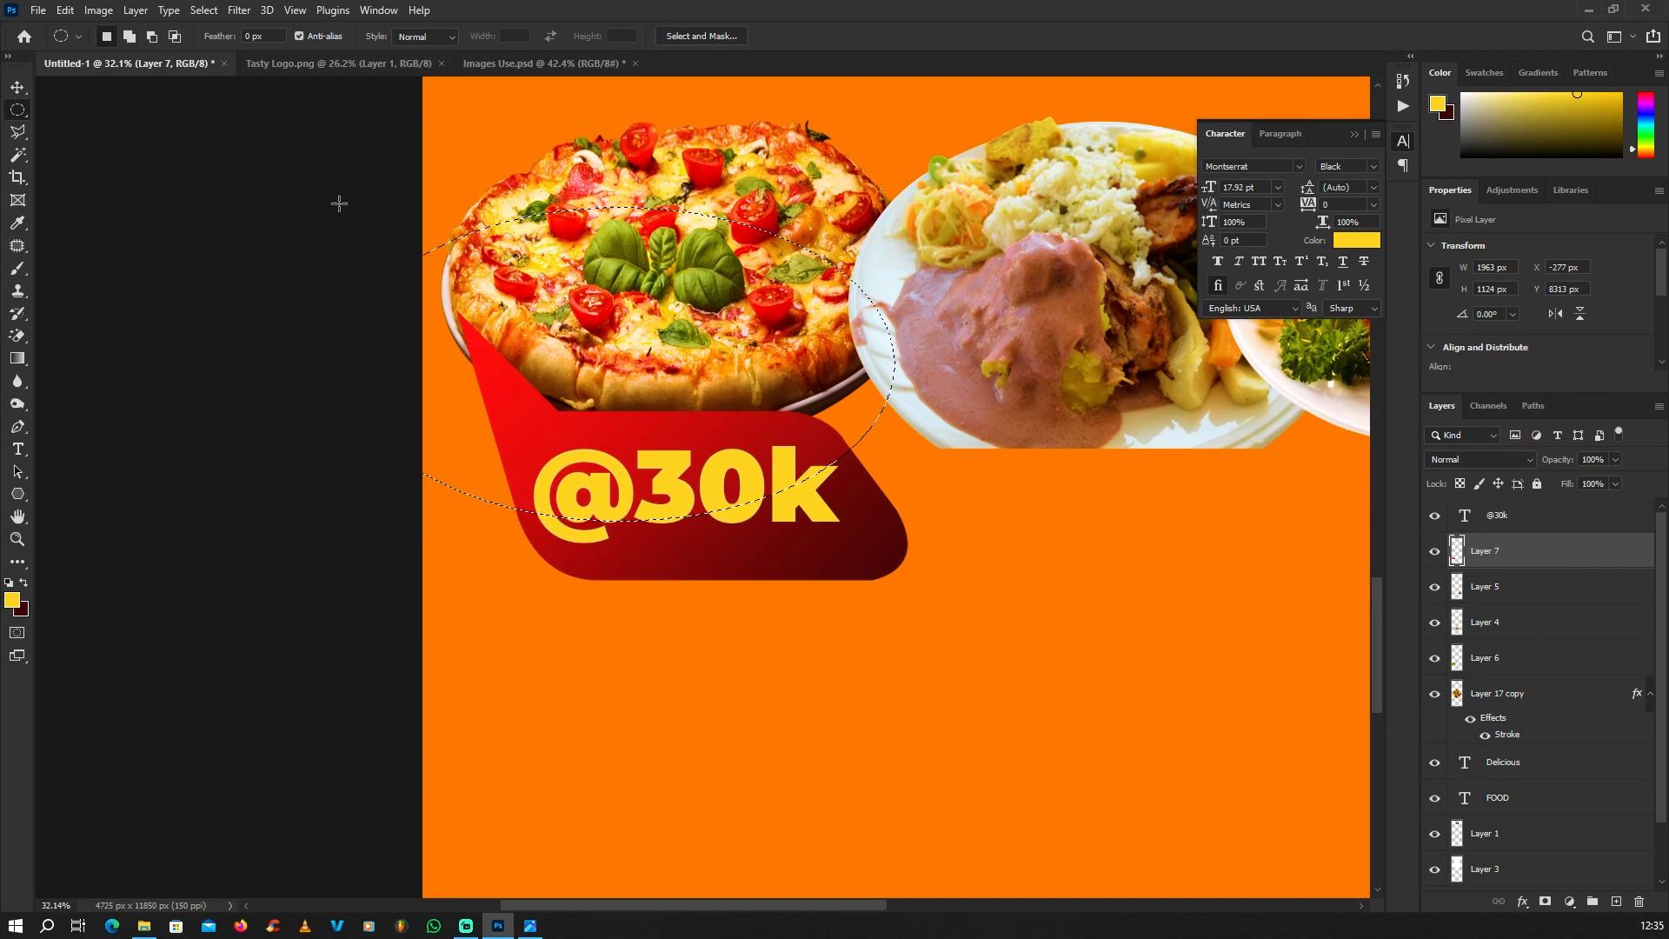
pyautogui.hotkey('ctrl', 'd')
pyautogui.scroll(-3, 636, 534)
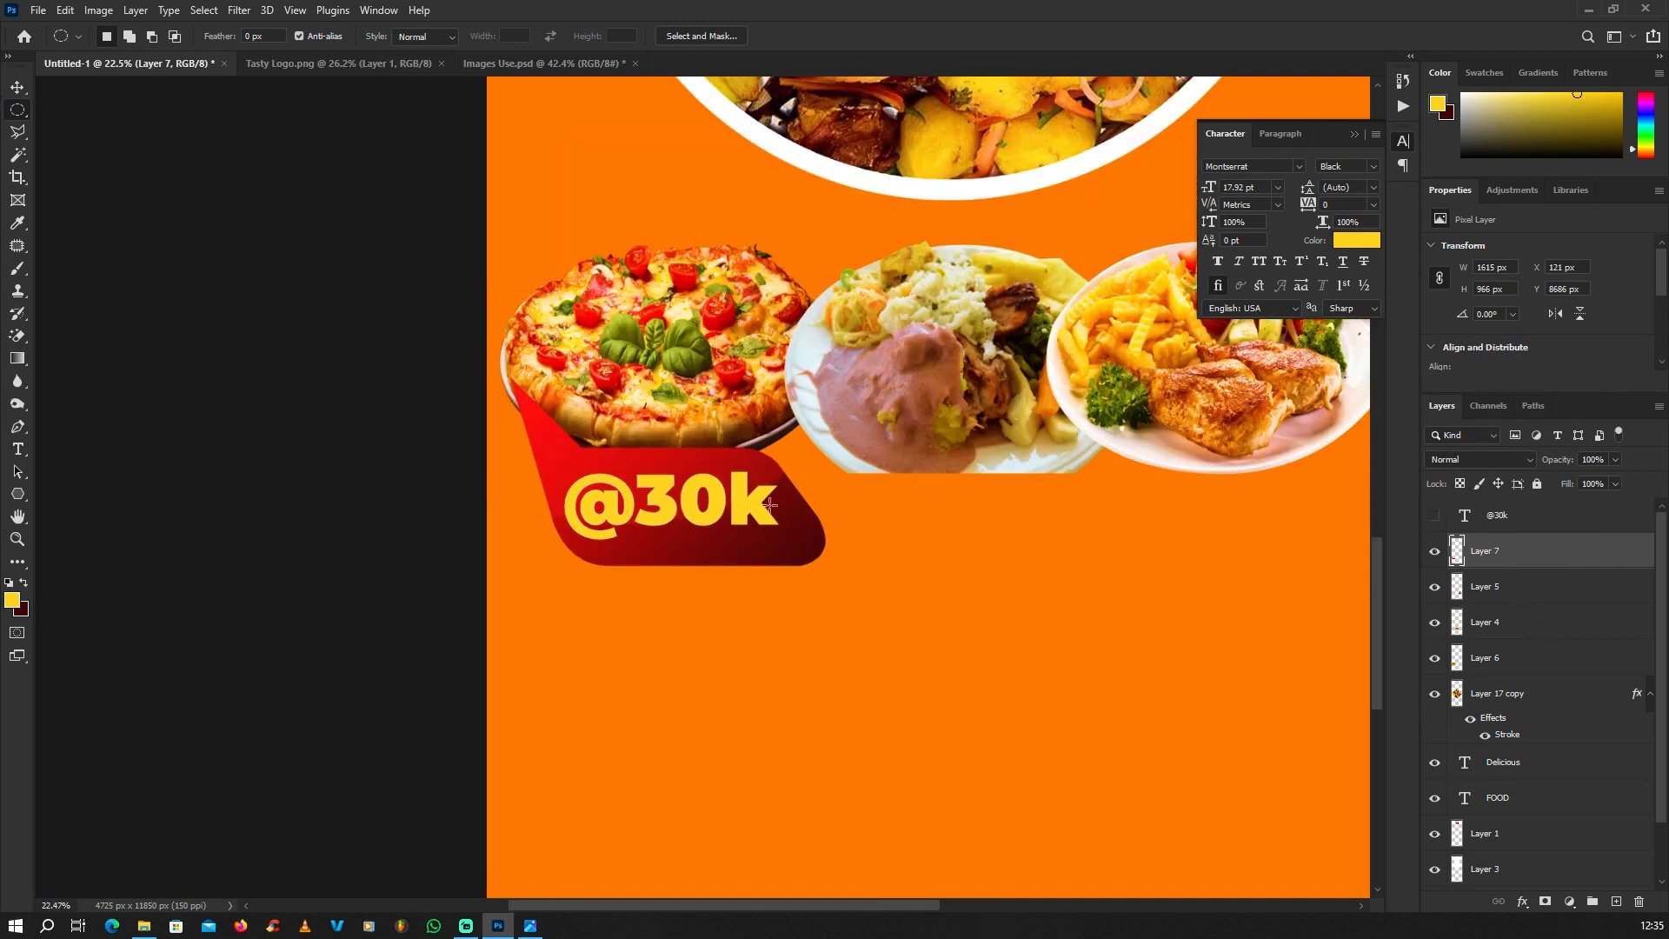
pyautogui.scroll(1, 821, 515)
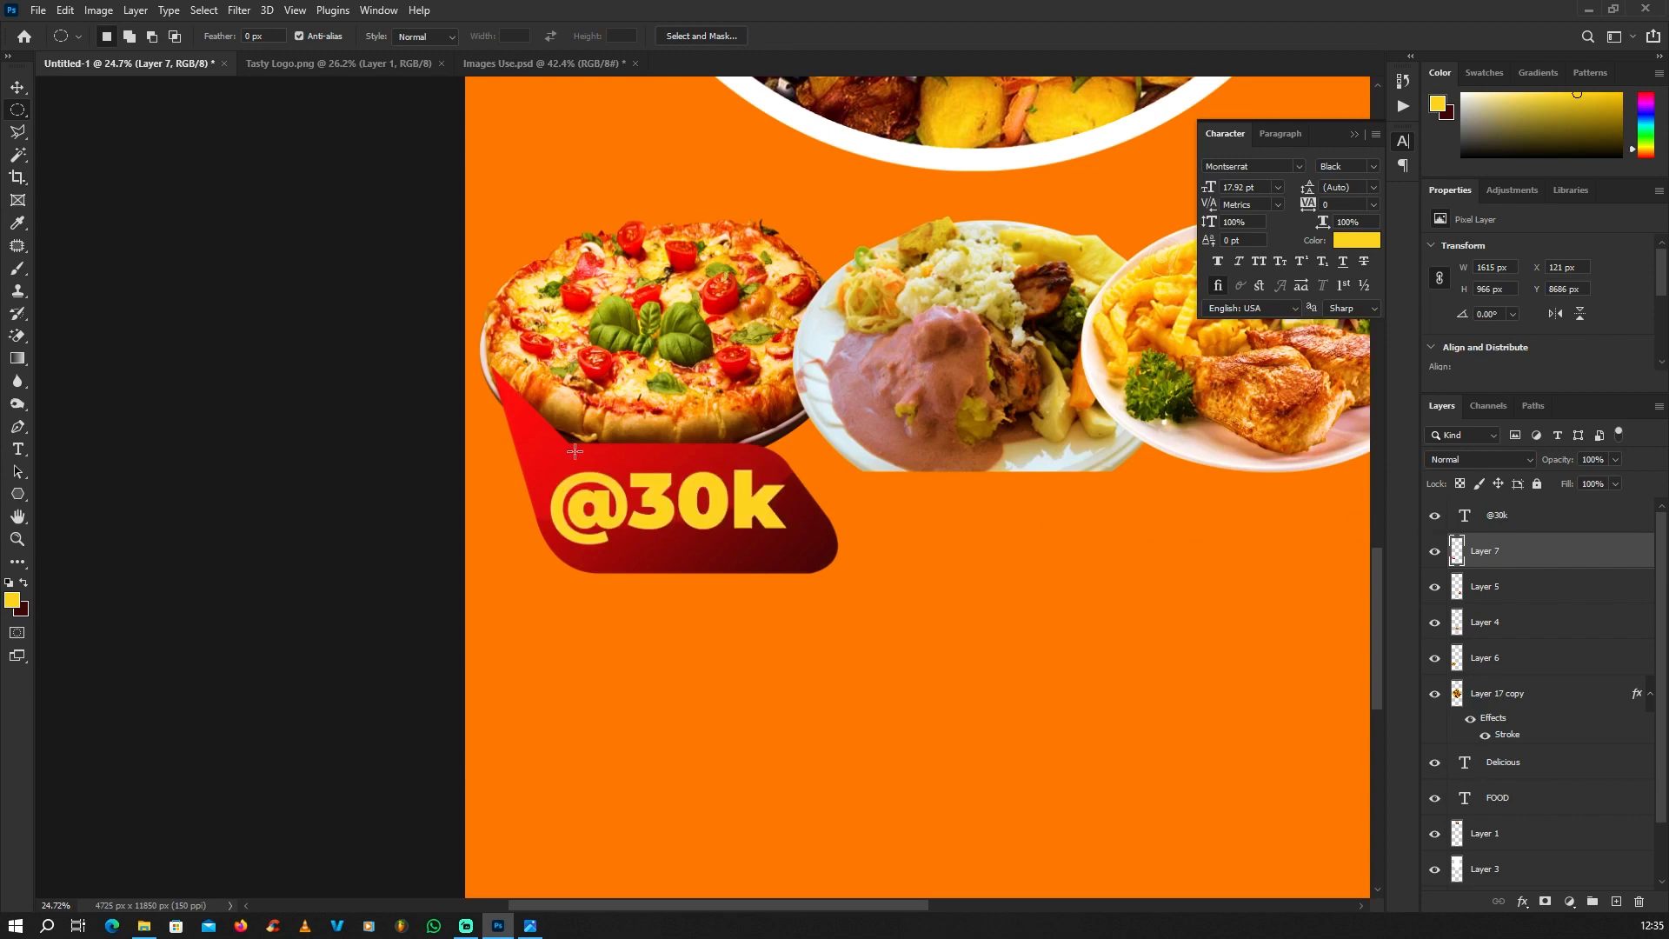
pyautogui.scroll(-8, 473, 424)
pyautogui.click(17, 87)
pyautogui.scroll(4, 708, 545)
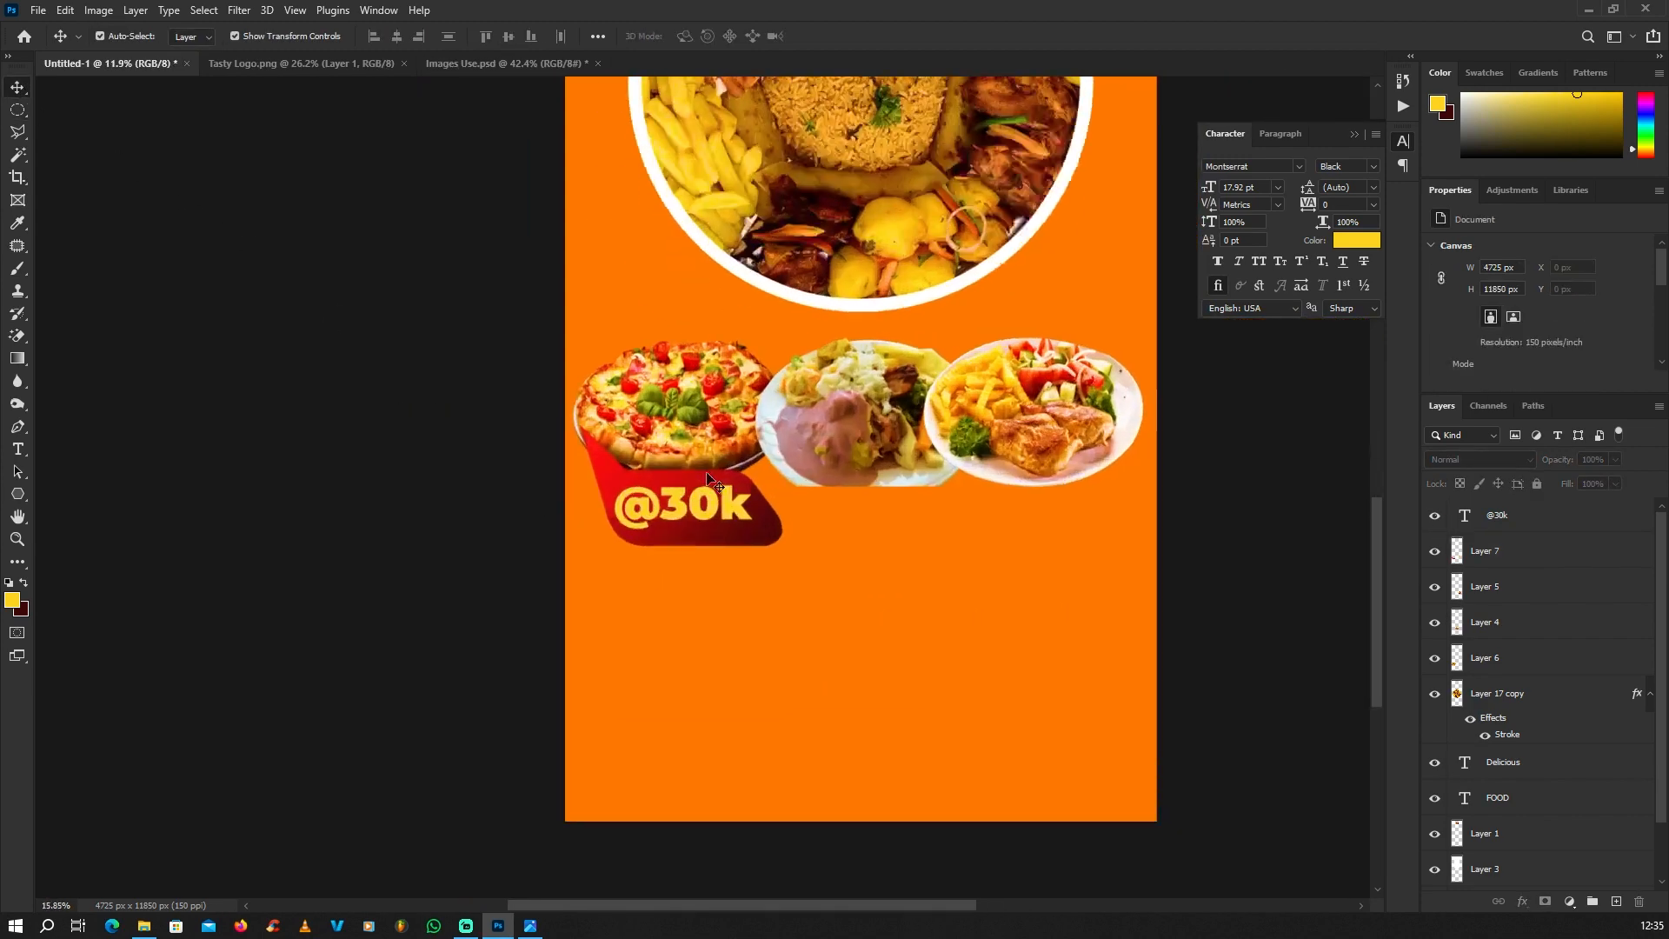
pyautogui.click(735, 535)
pyautogui.scroll(3, 824, 596)
pyautogui.keyDown('shift'); pyautogui.click(807, 546); pyautogui.keyUp('shift')
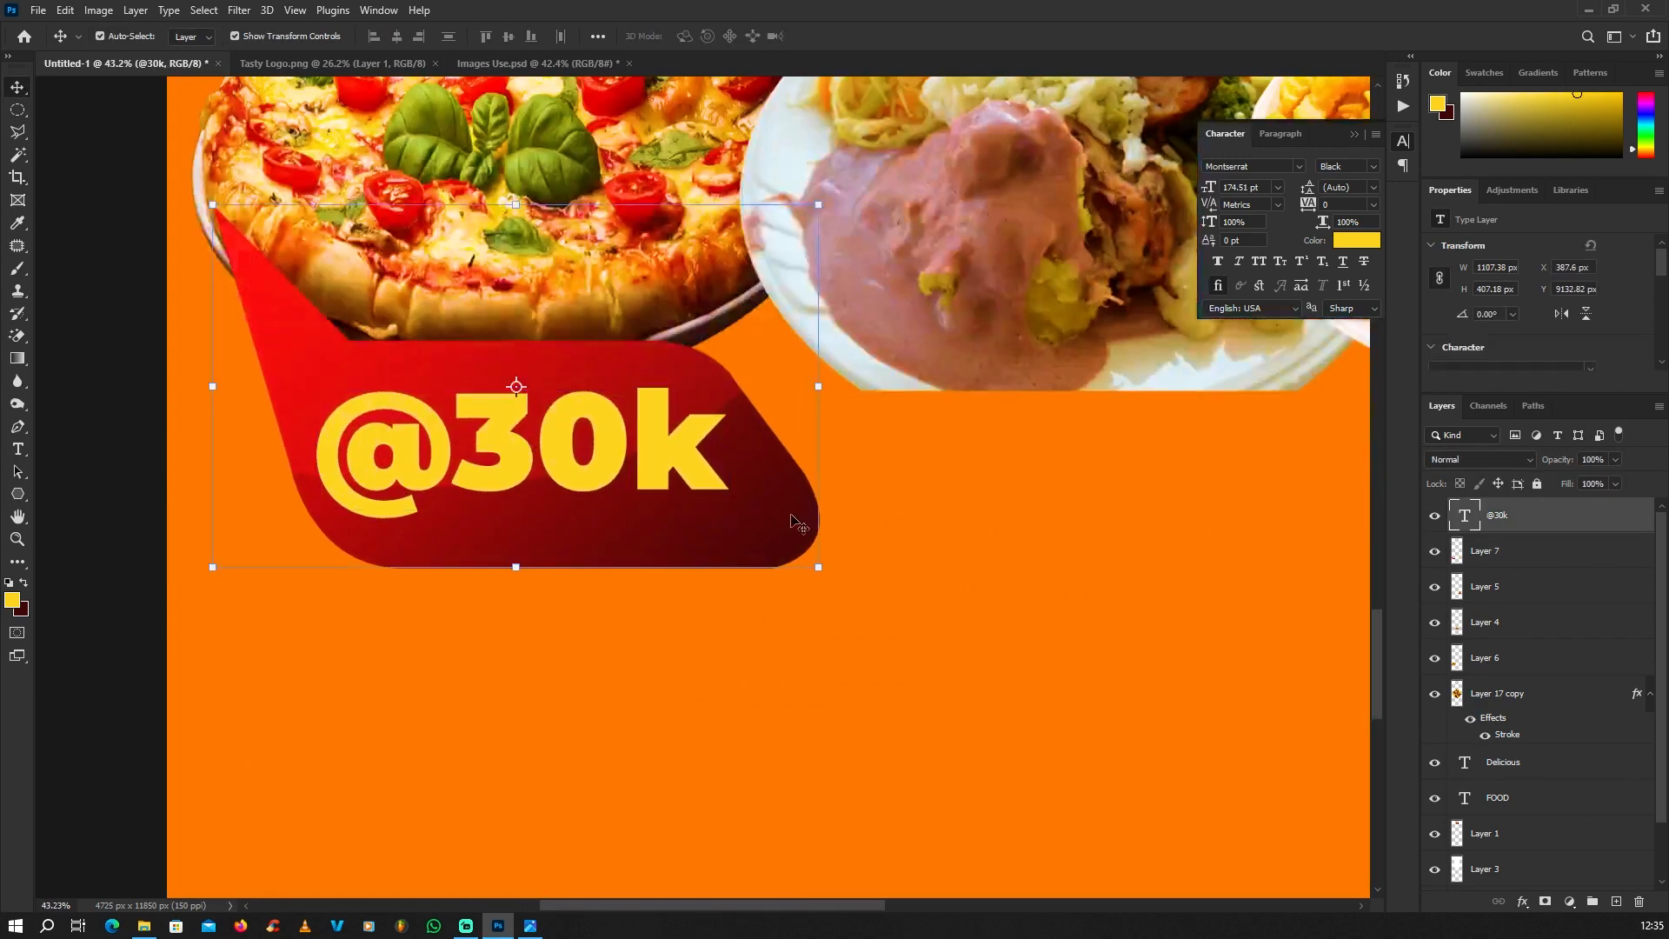
pyautogui.scroll(-3, 783, 535)
pyautogui.scroll(1, 581, 513)
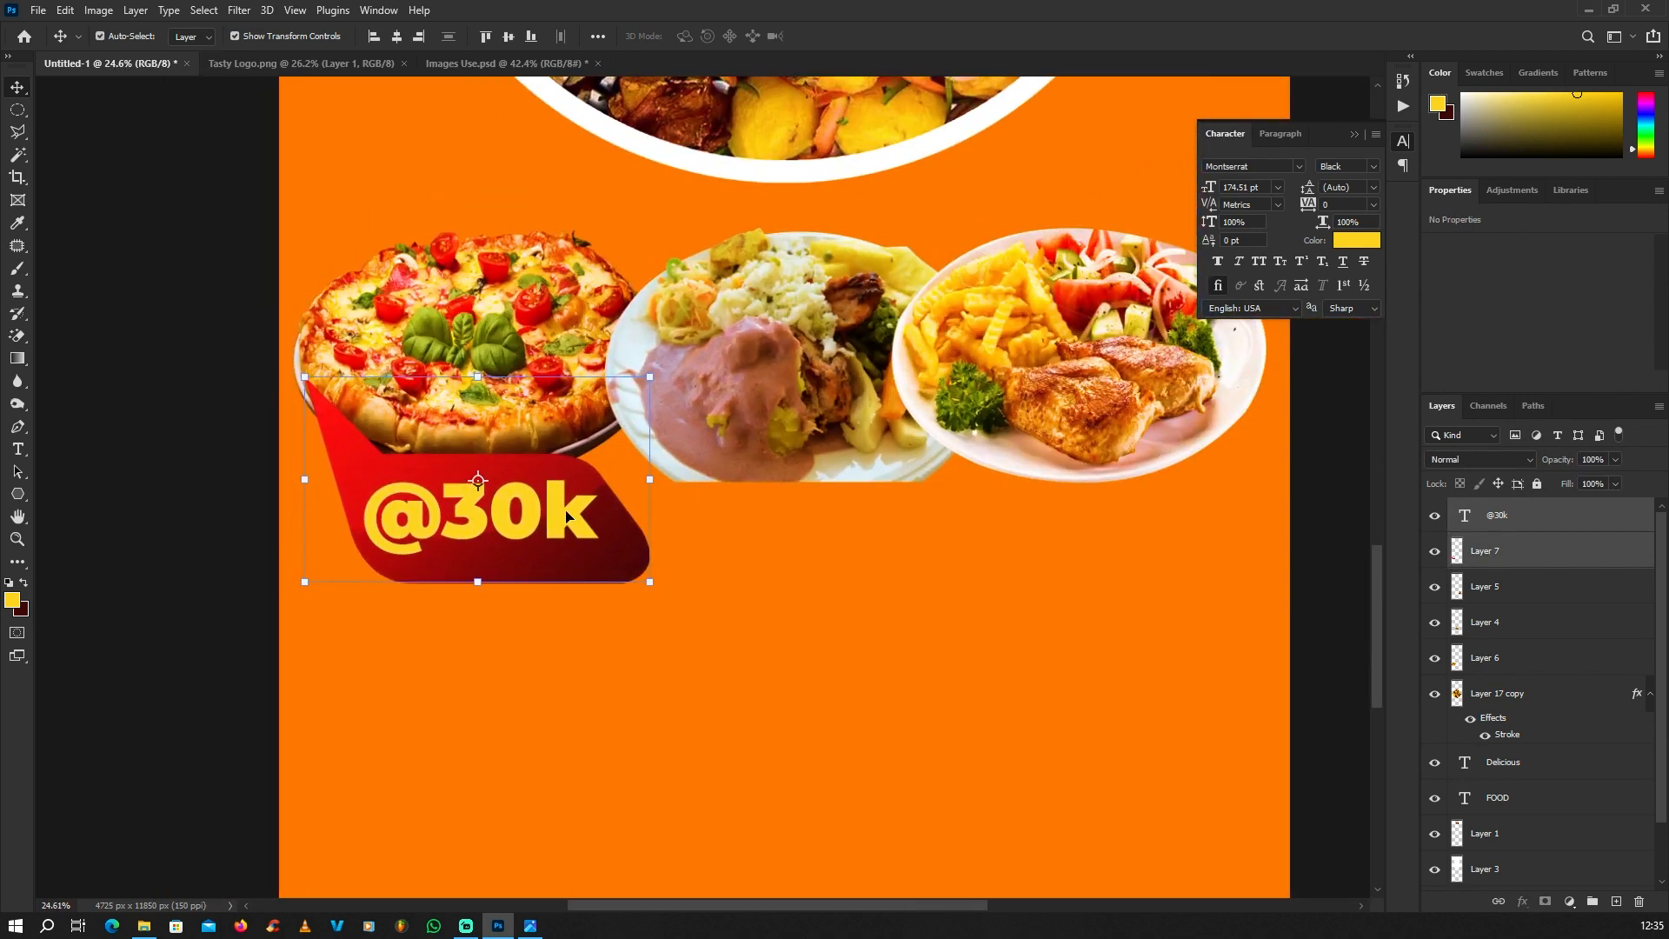
pyautogui.press('ctrl')
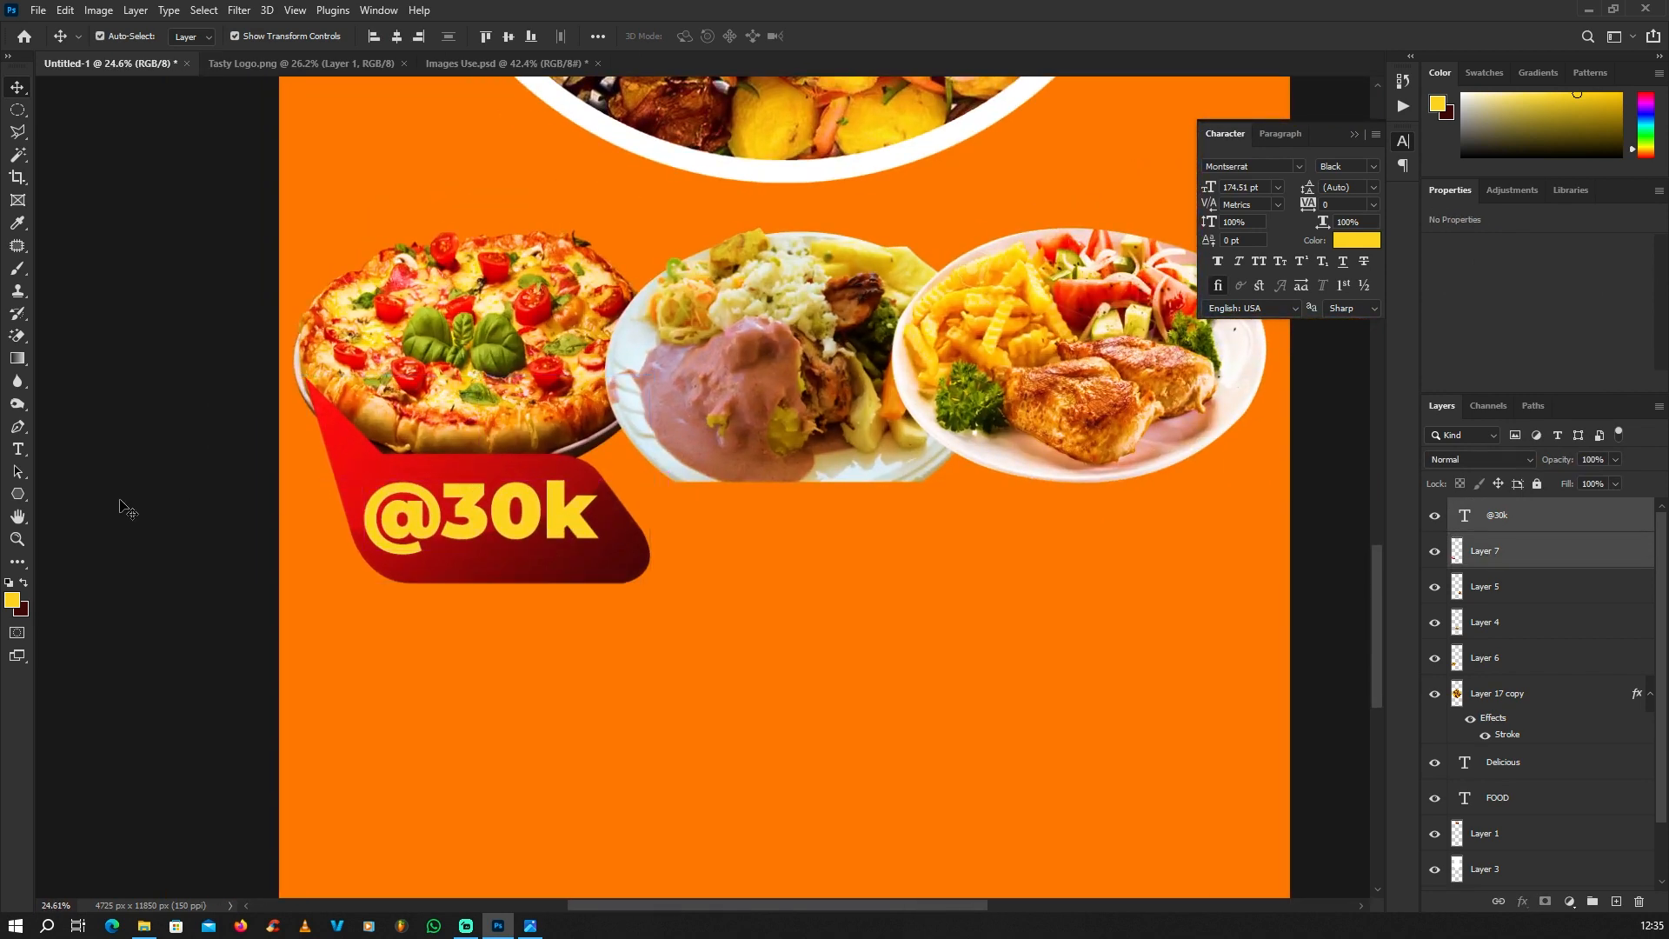
pyautogui.click(532, 534)
pyautogui.keyDown('ctrl'); pyautogui.keyDown('shift'); pyautogui.click(599, 561); pyautogui.keyUp('shift'); pyautogui.keyUp('ctrl')
pyautogui.moveTo(577, 553); pyautogui.dragTo(921, 554)
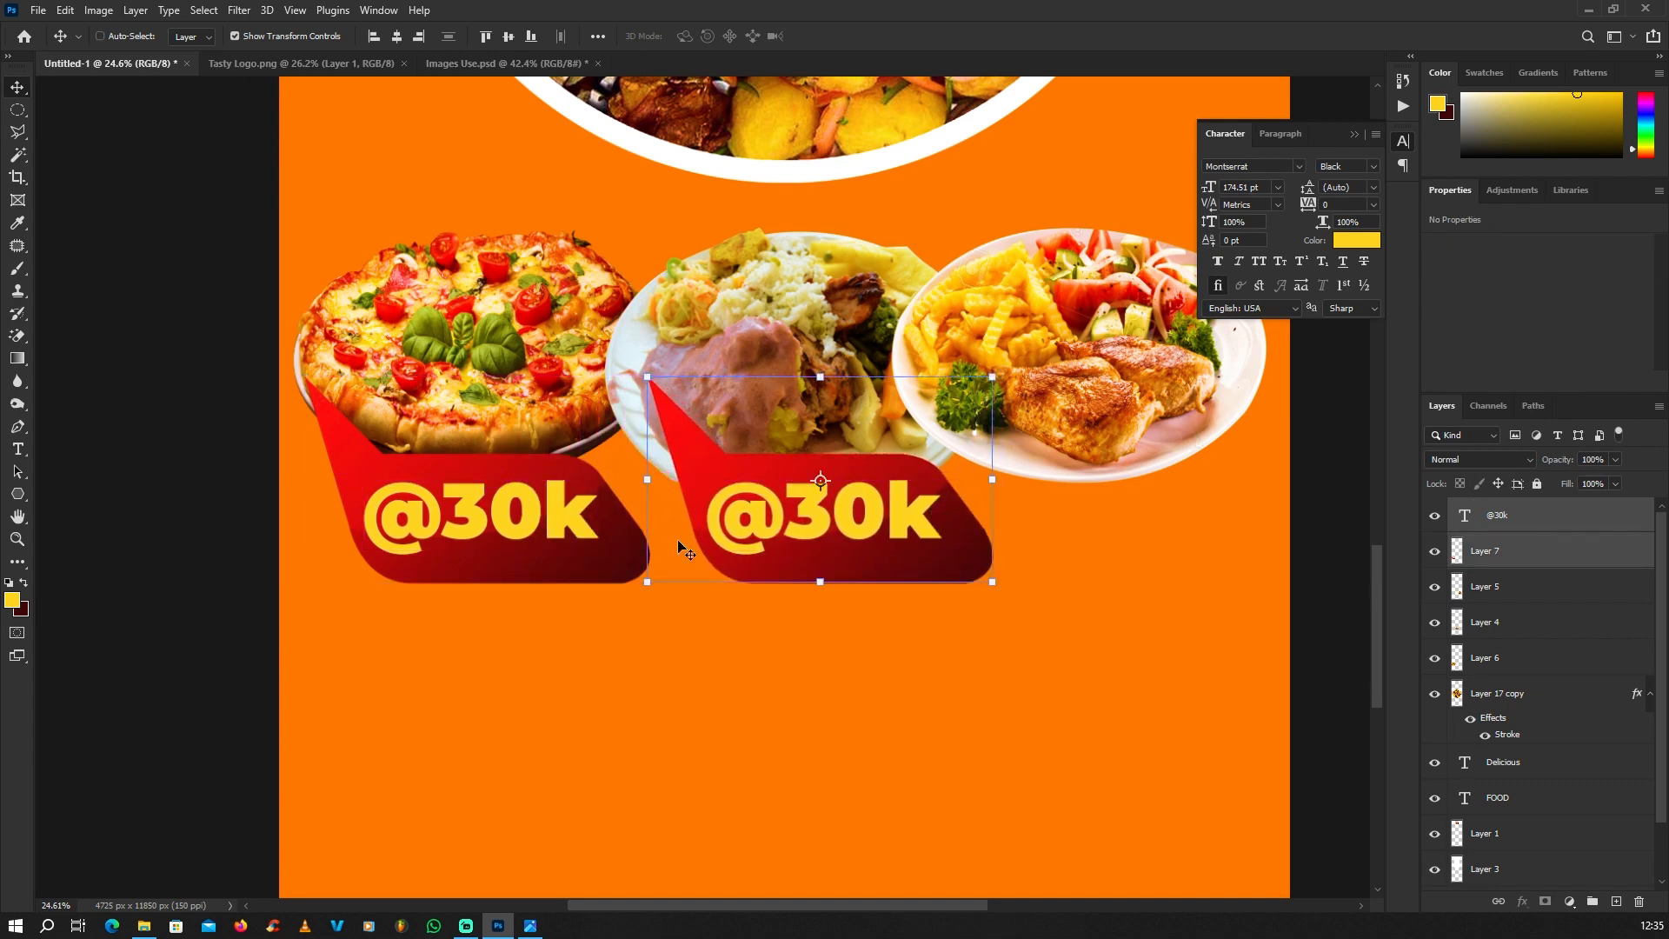
pyautogui.scroll(-1, 827, 526)
pyautogui.moveTo(827, 526); pyautogui.dragTo(1130, 522)
pyautogui.scroll(1, 754, 500)
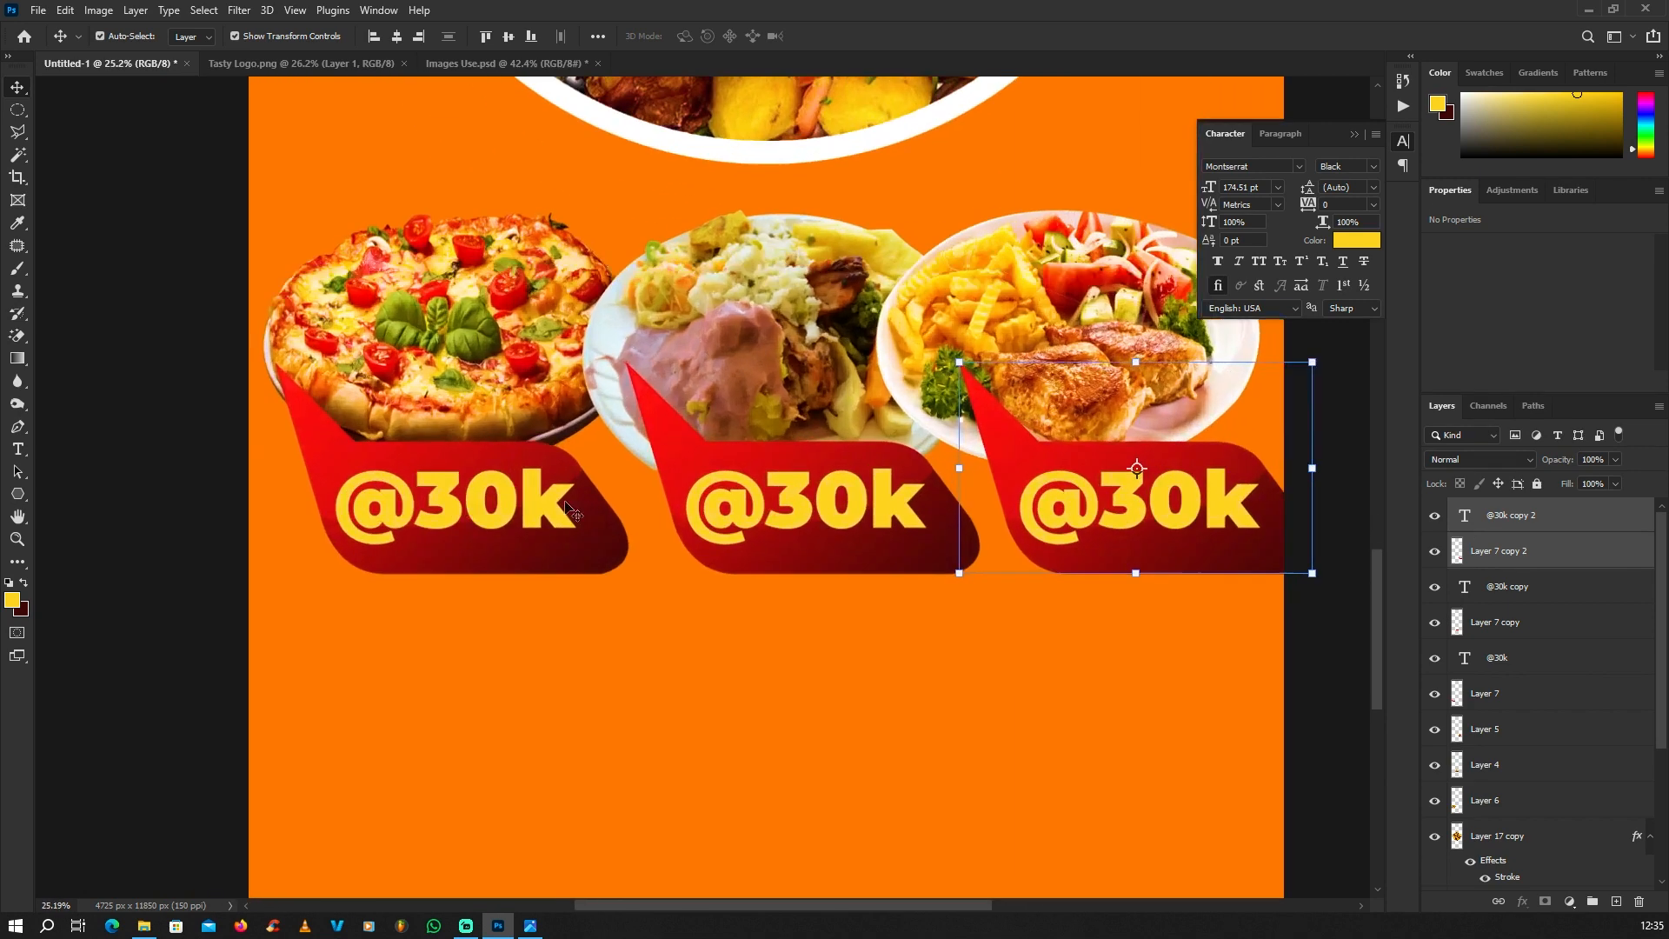
pyautogui.scroll(-2, 1049, 532)
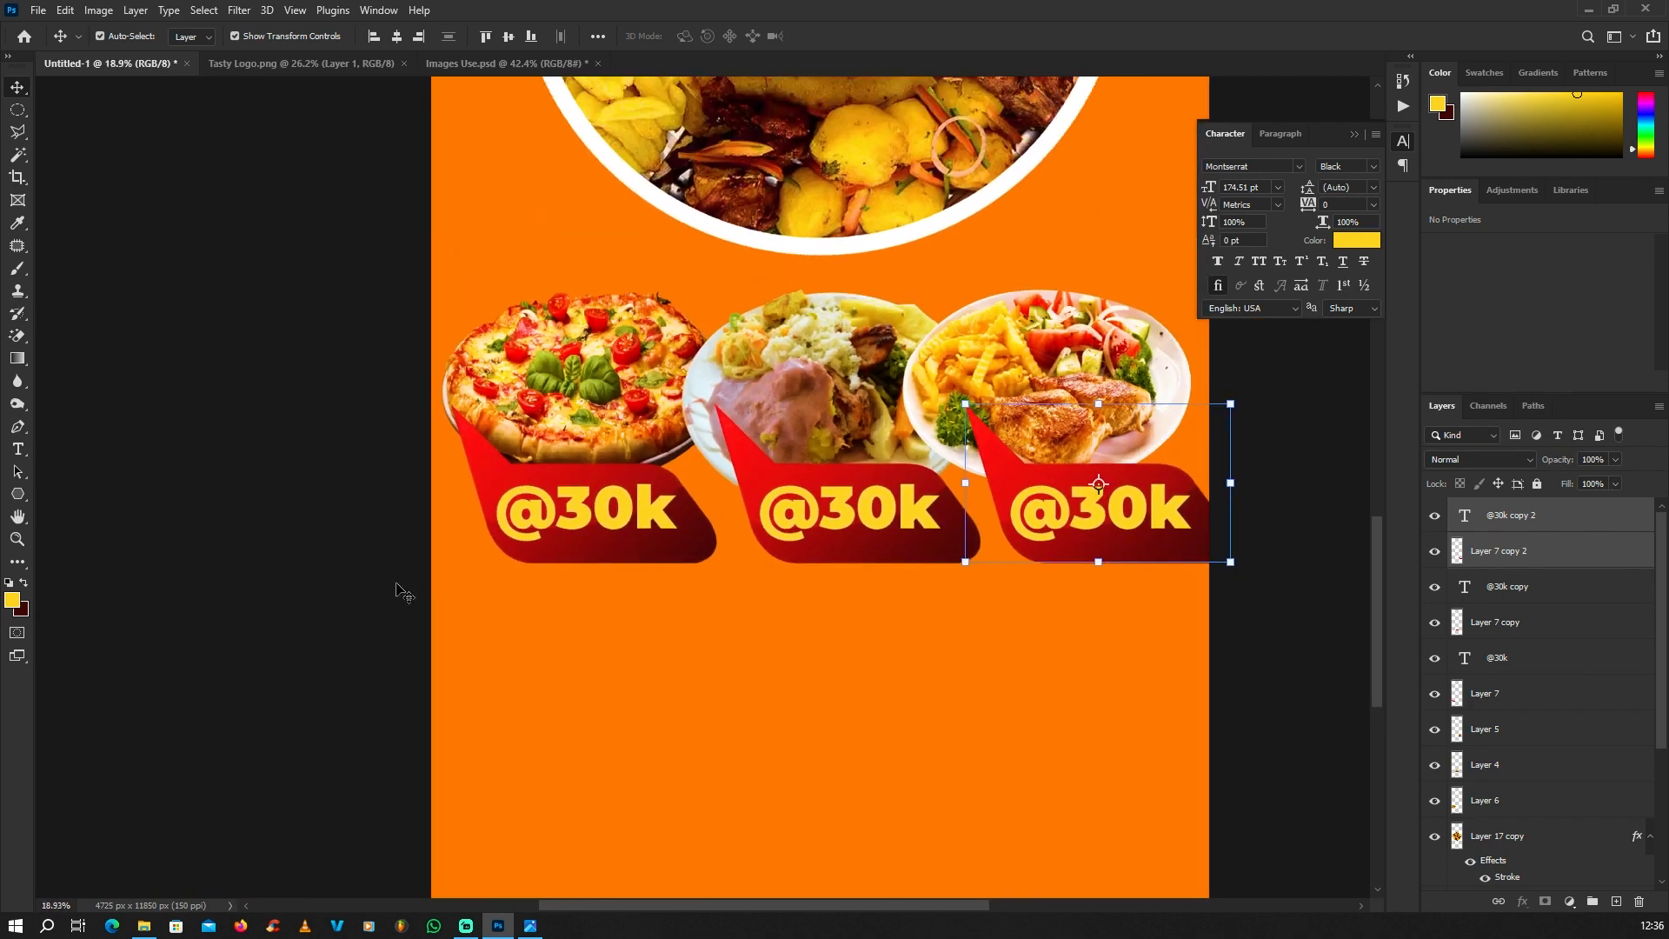
# Step: Select all three price bubbles with their texts and scale them together to about 88.9%, keeping the row's left end in place
pyautogui.scroll(3, 1073, 566)
pyautogui.click(1089, 513)
pyautogui.scroll(2, 974, 425)
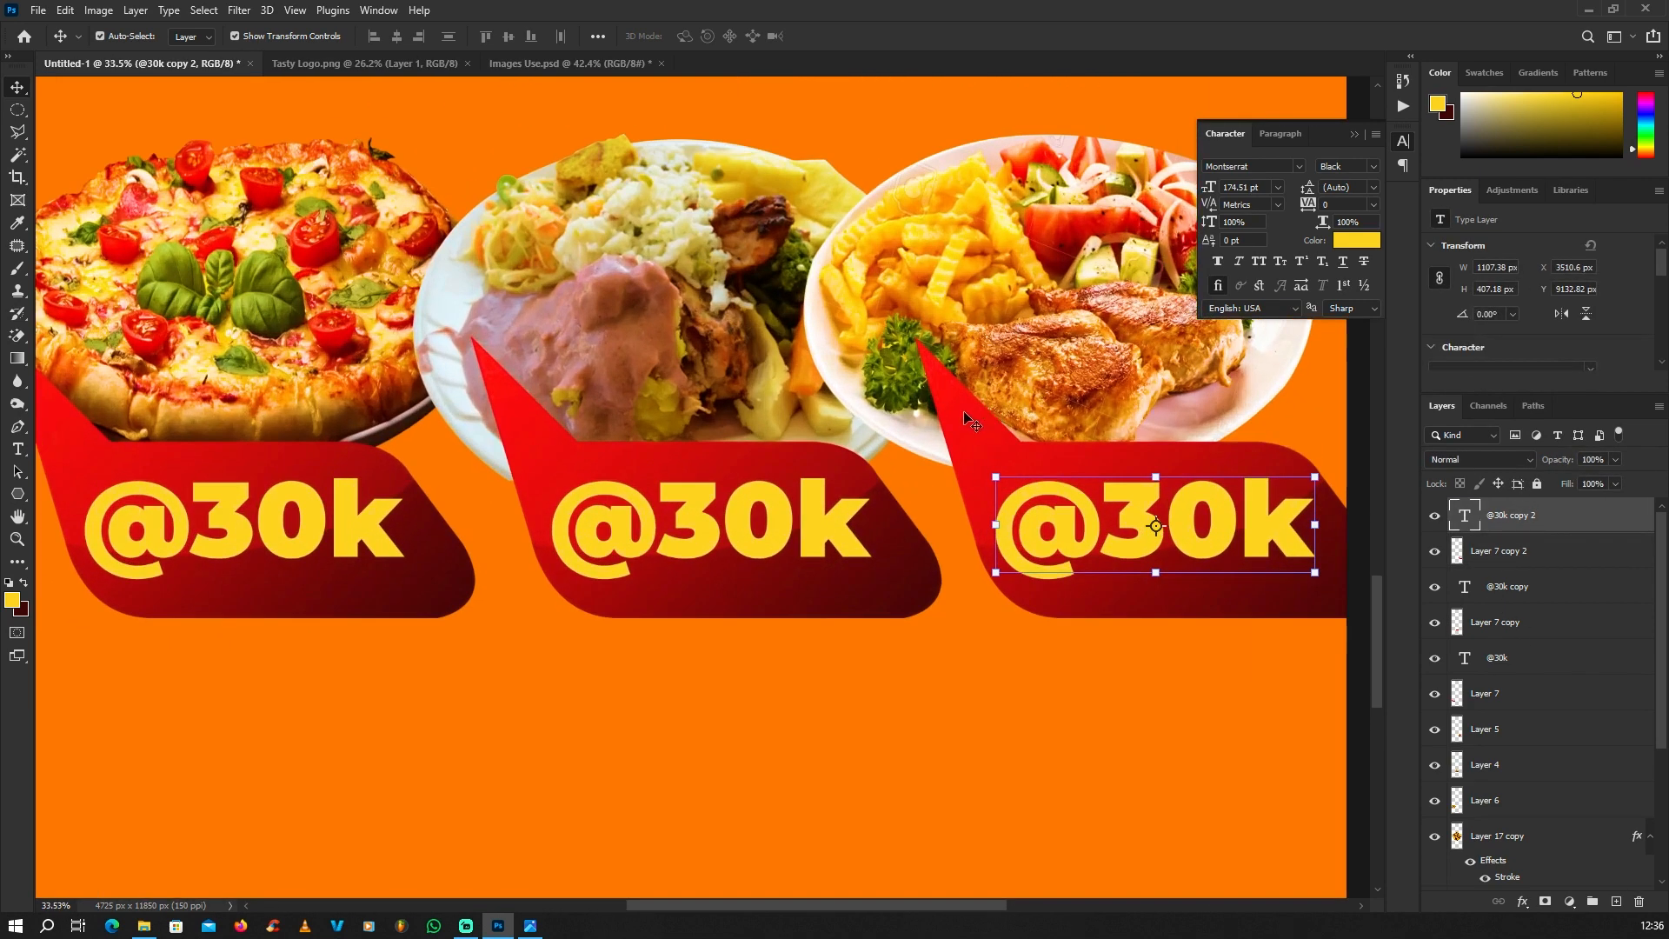
pyautogui.keyDown('shift'); pyautogui.click(964, 414); pyautogui.keyUp('shift')
pyautogui.keyDown('shift'); pyautogui.click(815, 532); pyautogui.keyUp('shift')
pyautogui.keyDown('shift'); pyautogui.click(501, 413); pyautogui.keyUp('shift')
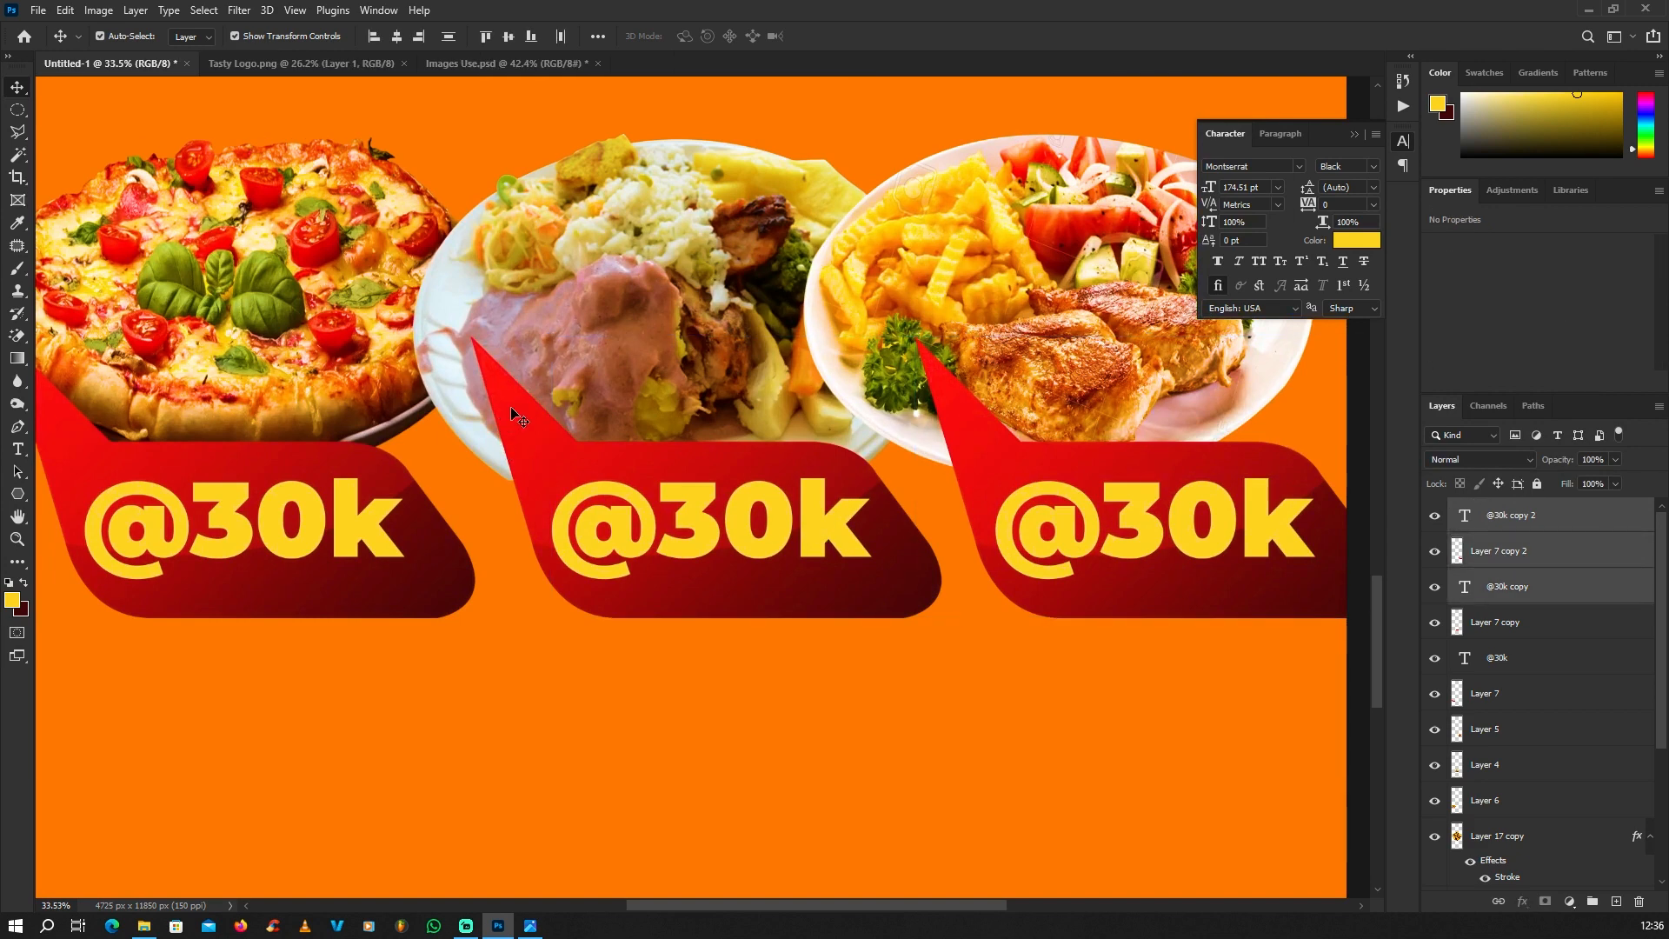
pyautogui.scroll(-2, 496, 434)
pyautogui.scroll(2, 461, 497)
pyautogui.keyDown('shift'); pyautogui.click(430, 498); pyautogui.keyUp('shift')
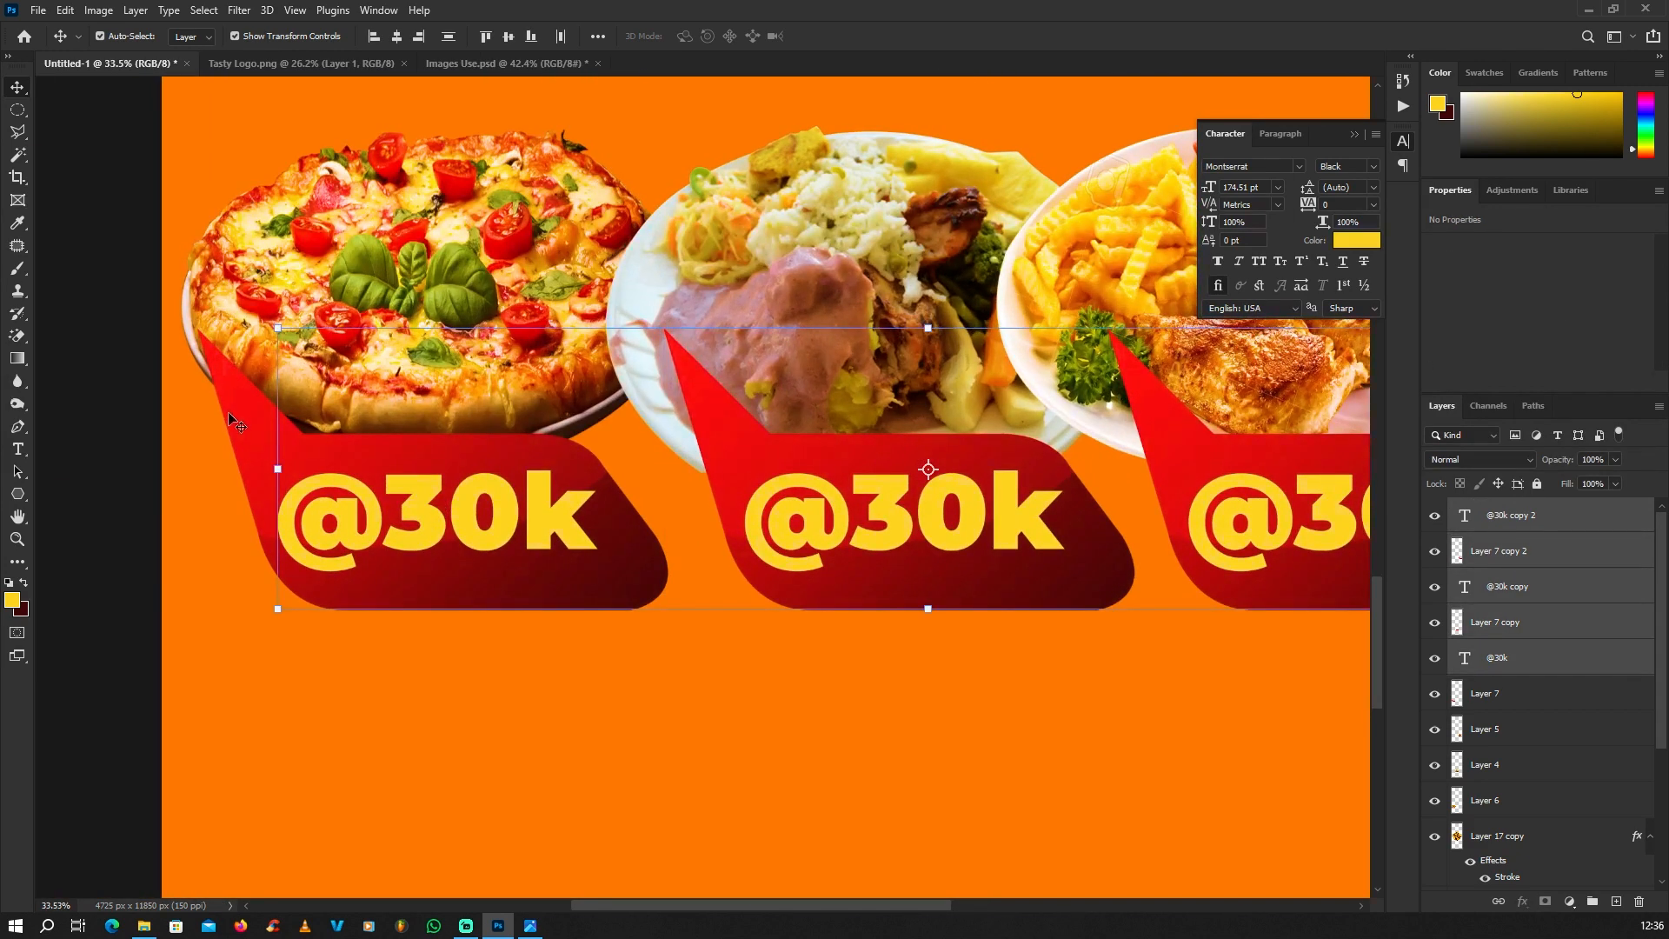
pyautogui.keyDown('shift'); pyautogui.click(228, 426); pyautogui.keyUp('shift')
pyautogui.scroll(-2, 887, 469)
pyautogui.hotkey('ctrl', 't')
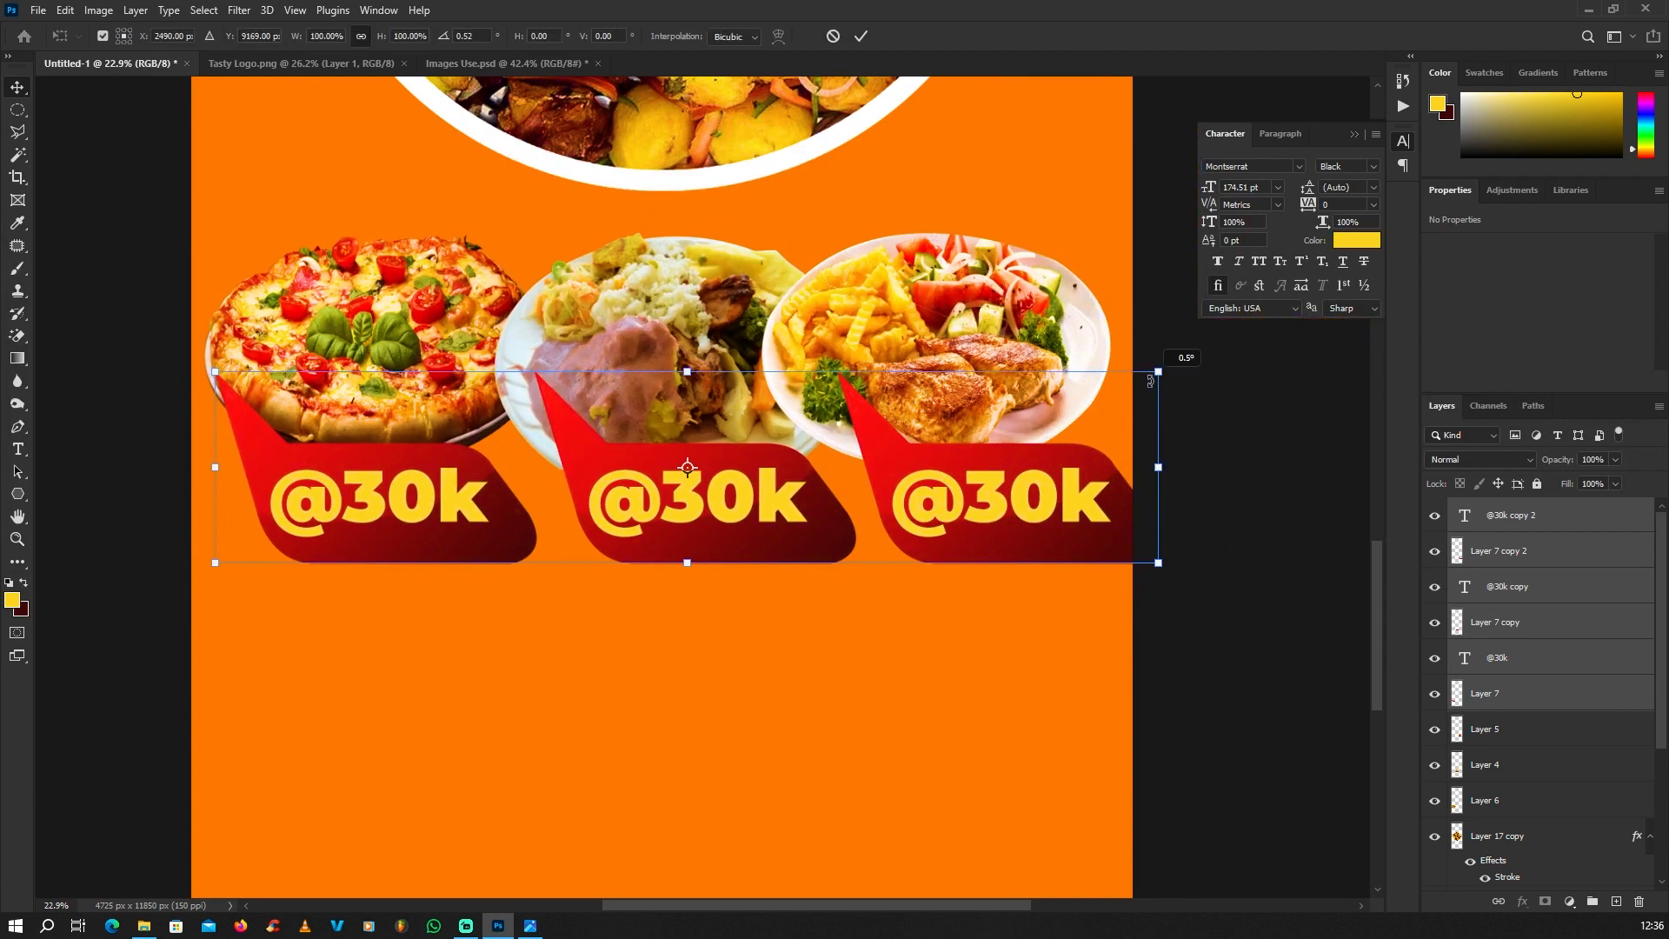
pyautogui.moveTo(1158, 372); pyautogui.dragTo(1058, 415)
pyautogui.press('Return')
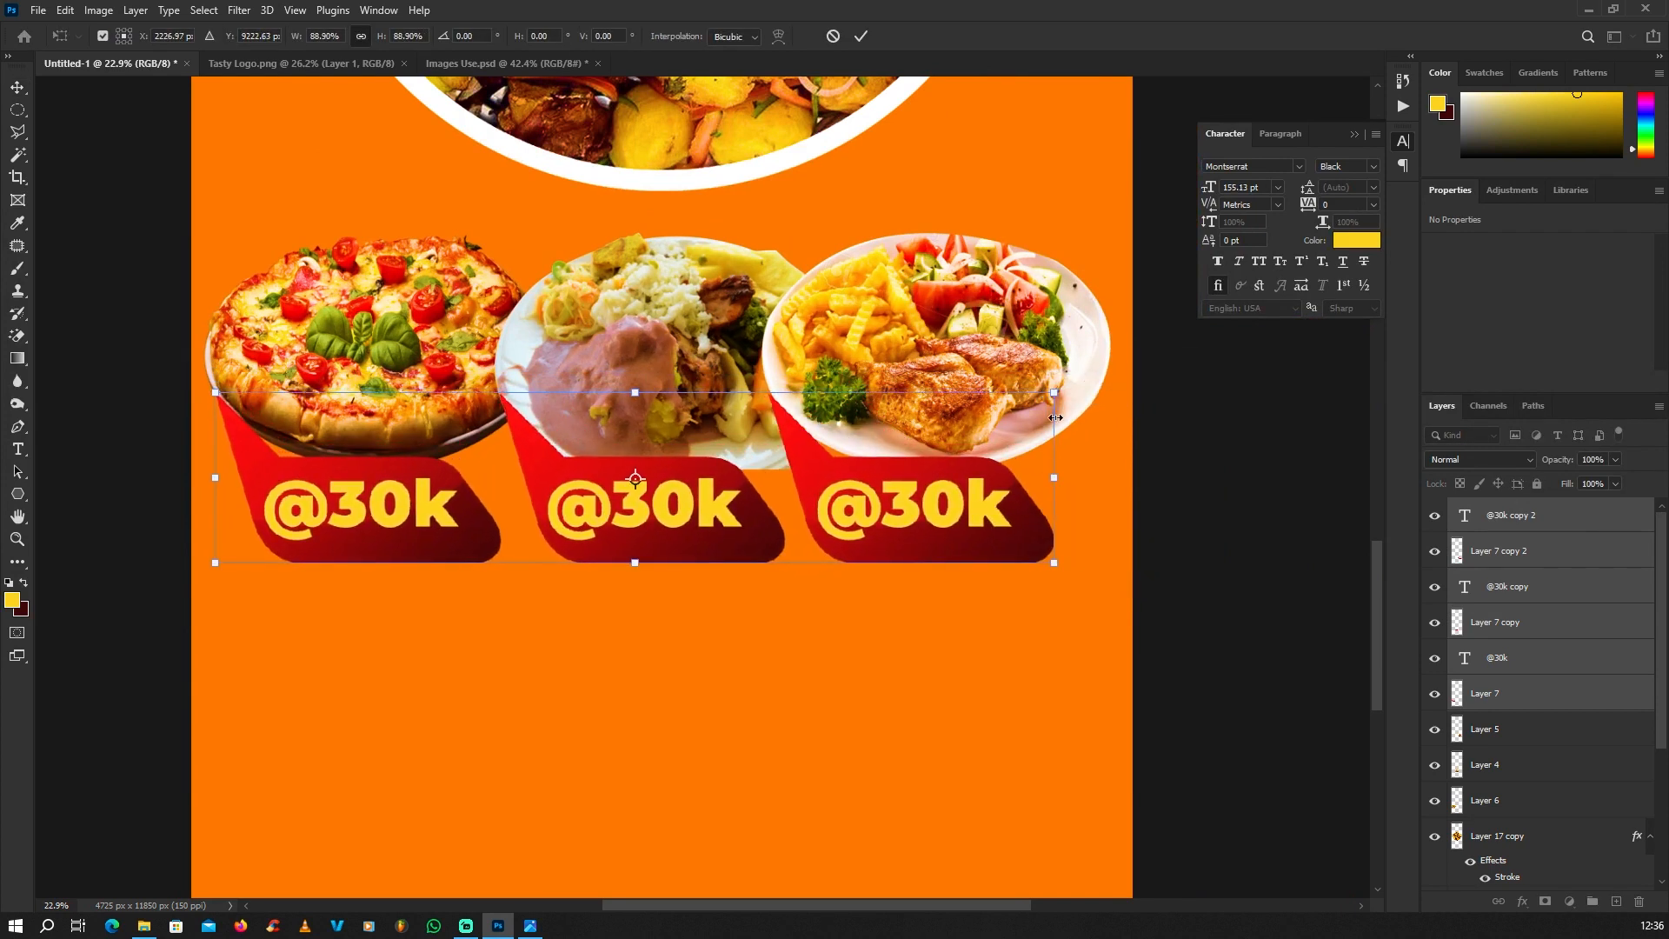
pyautogui.click(122, 455)
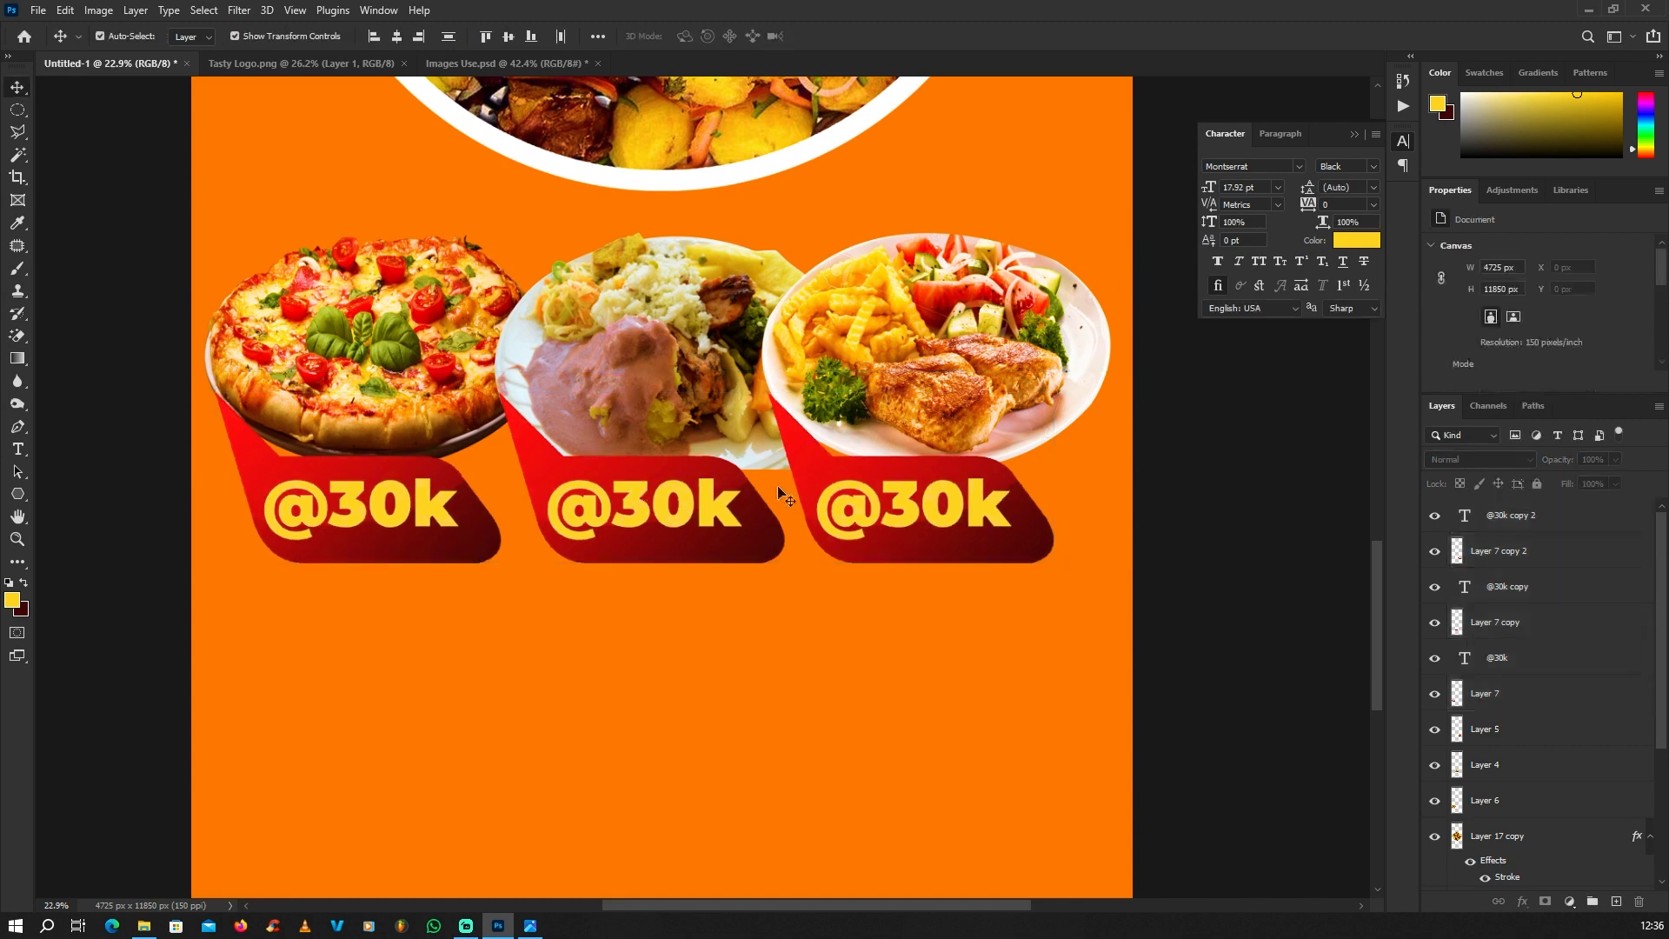
# Step: Shift the third bubble and its text slightly right so its tail points onto the chicken plate
pyautogui.scroll(4, 856, 479)
pyautogui.click(845, 485)
pyautogui.keyDown('shift'); pyautogui.click(790, 450); pyautogui.keyUp('shift')
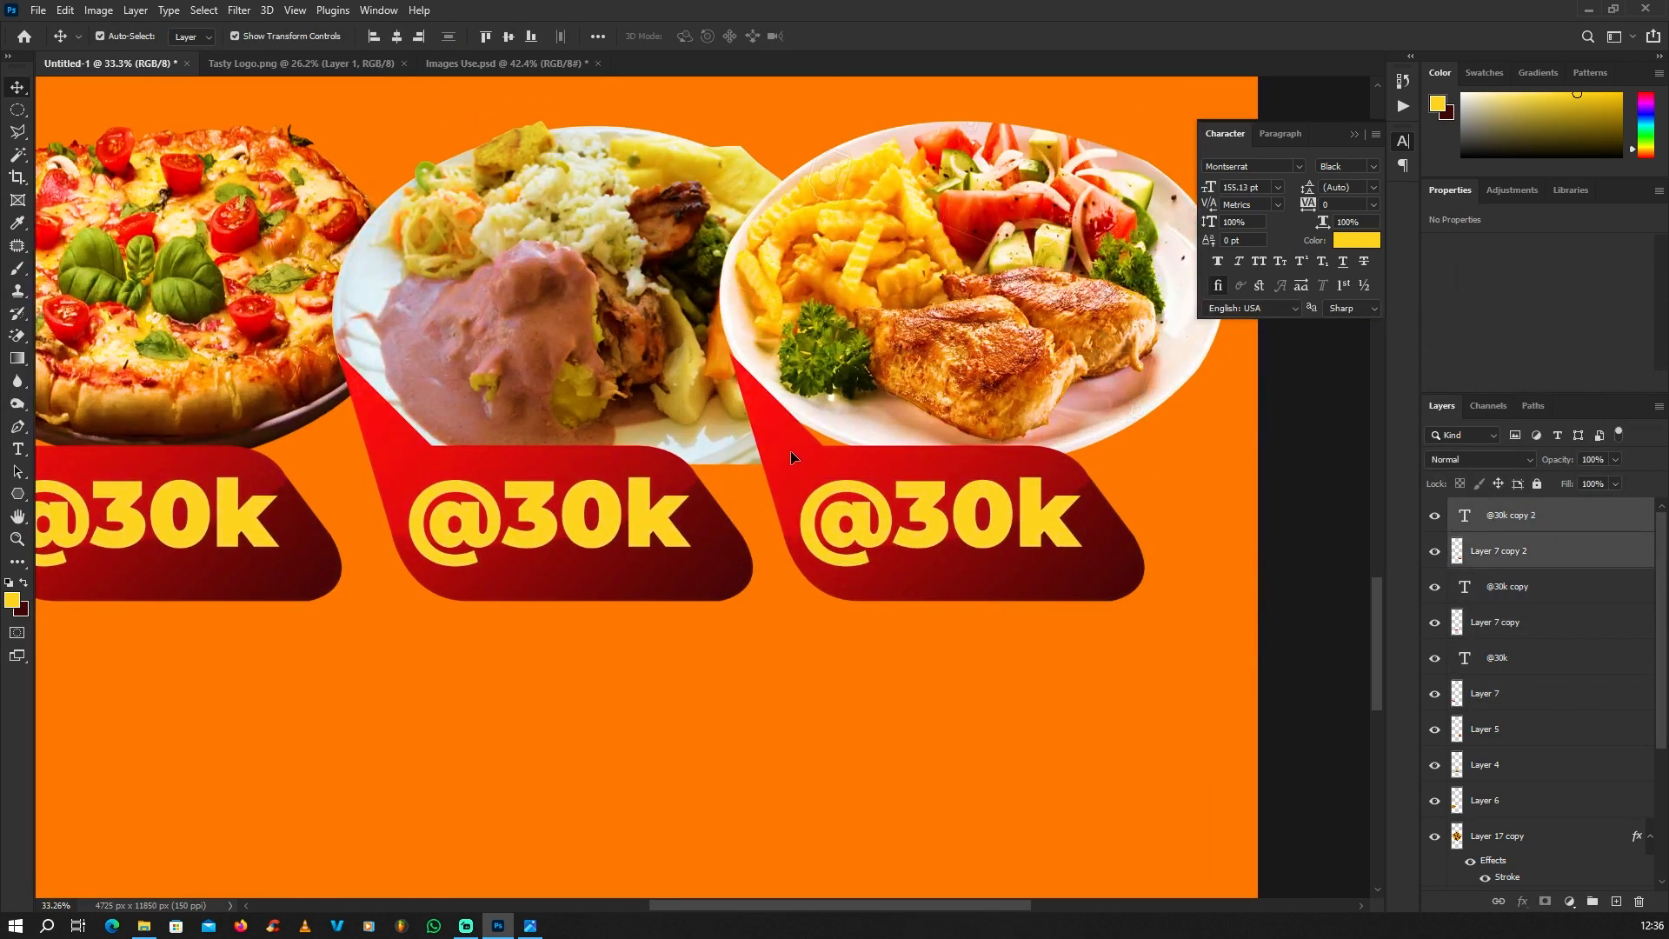
pyautogui.moveTo(790, 450); pyautogui.dragTo(839, 453)
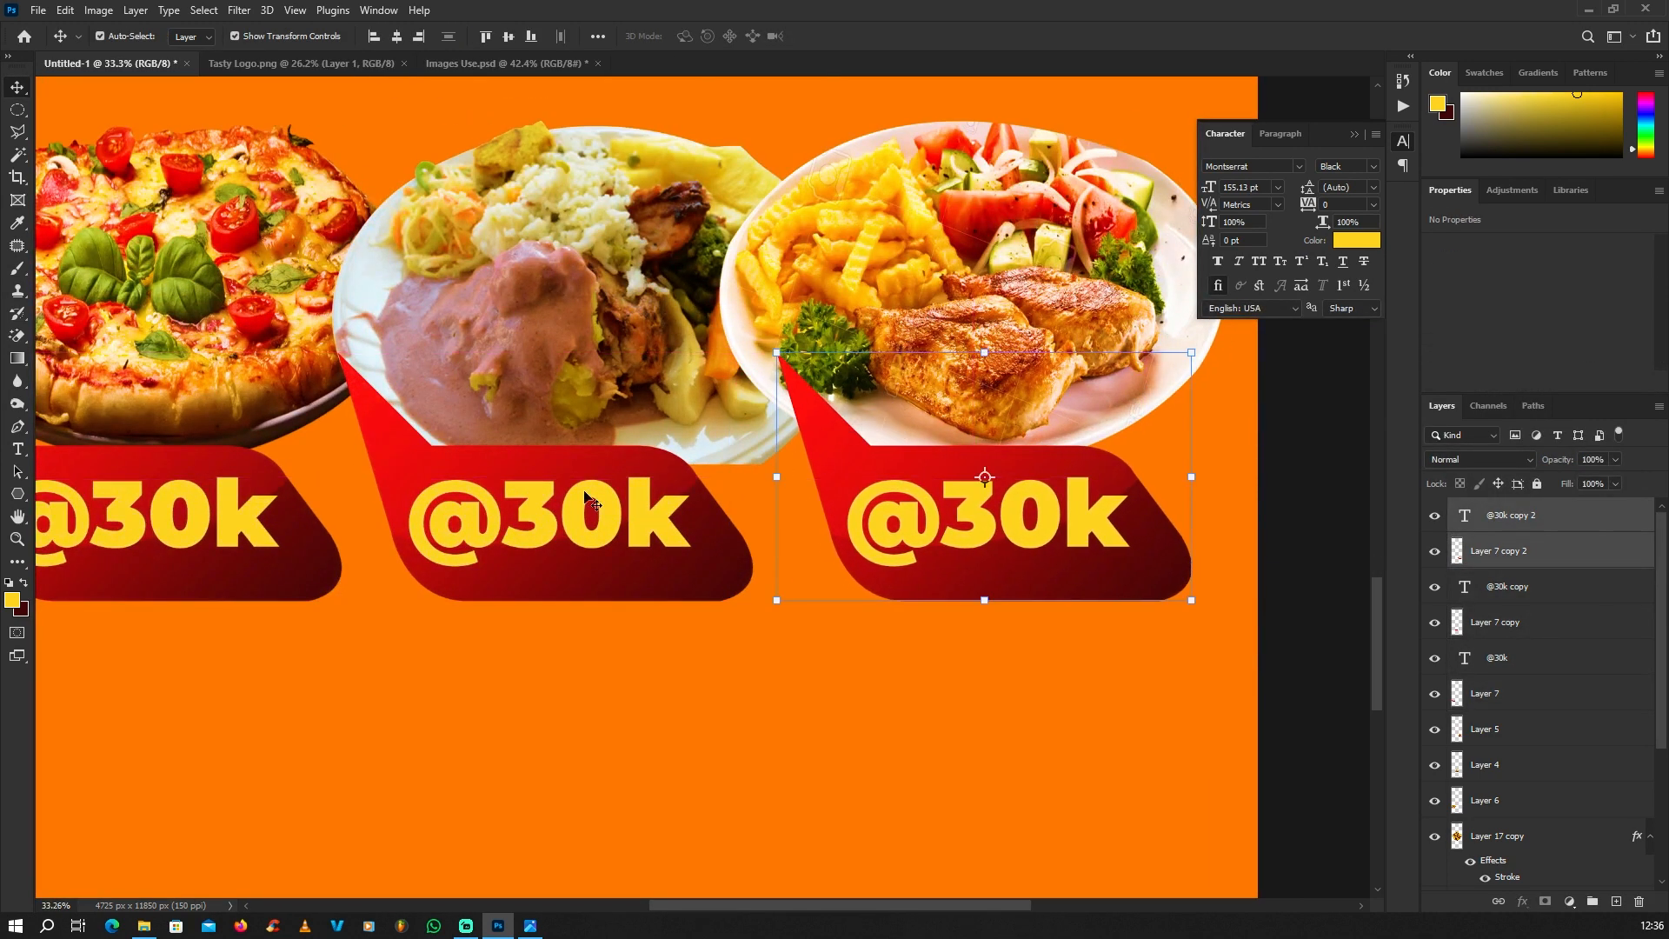
# Step: Shift the middle bubble and its text right so its tail sits on the middle plate, leaving a gap before the third bubble
pyautogui.click(519, 504)
pyautogui.keyDown('shift'); pyautogui.click(385, 434); pyautogui.keyUp('shift')
pyautogui.moveTo(384, 432); pyautogui.dragTo(458, 436)
pyautogui.scroll(-3, 643, 432)
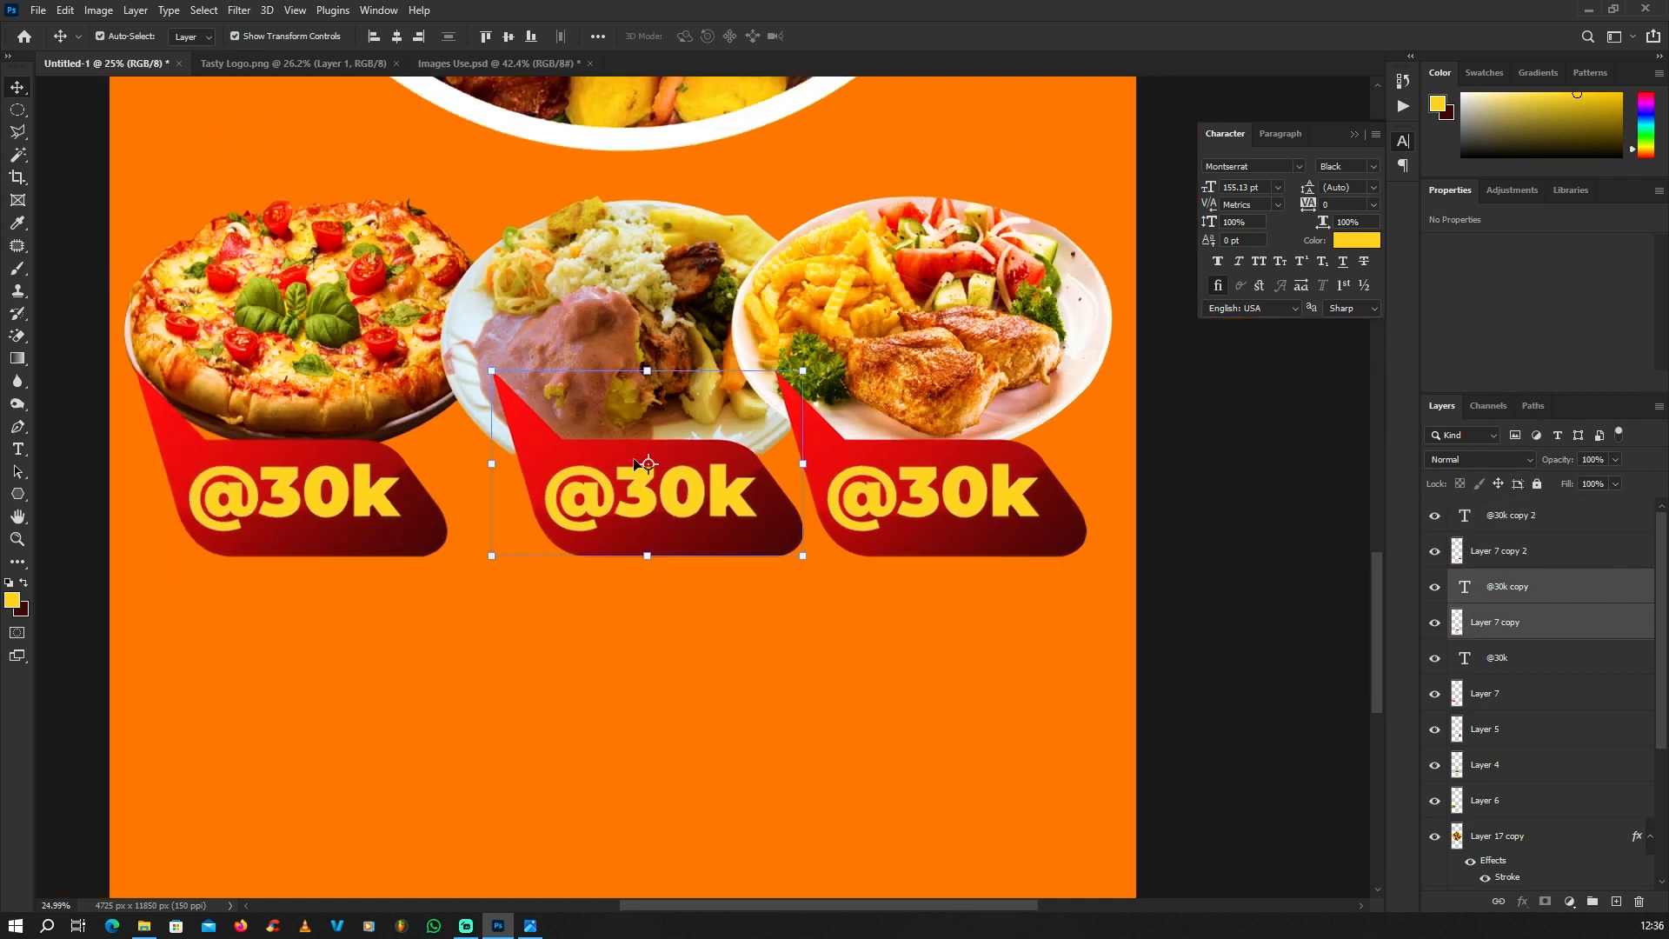
pyautogui.scroll(2, 579, 460)
pyautogui.moveTo(580, 461); pyautogui.dragTo(556, 461)
pyautogui.scroll(1, 556, 435)
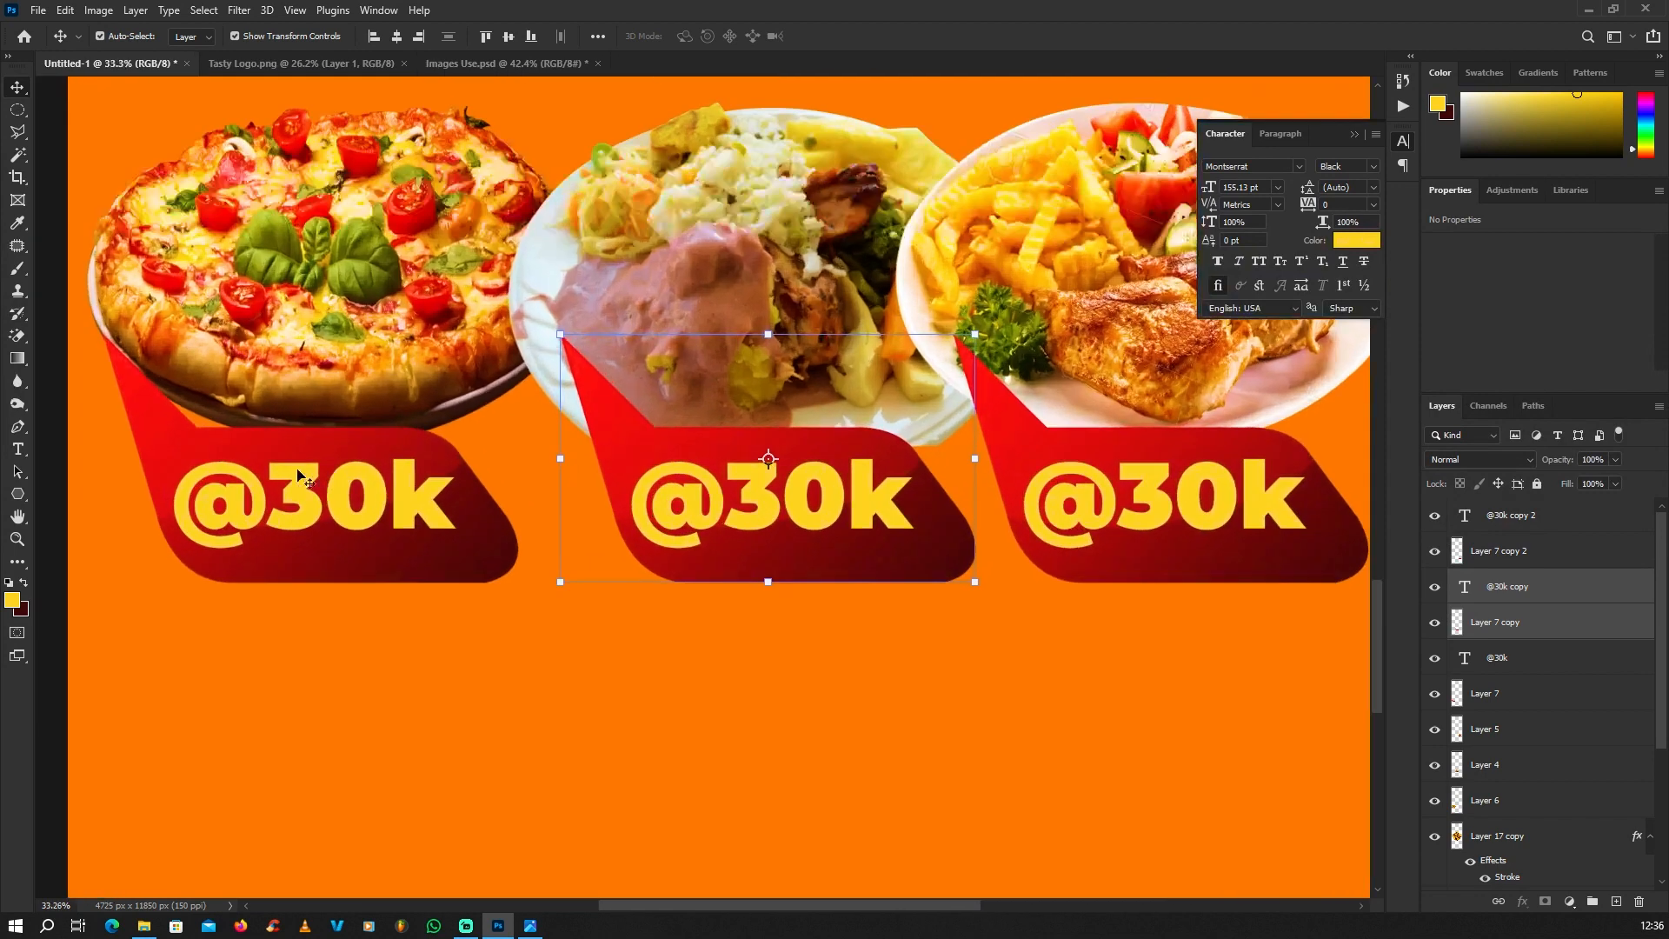
# Step: Nudge the first bubble and its text slightly right beneath the pizza, and deselect
pyautogui.click(223, 481)
pyautogui.keyDown('shift'); pyautogui.click(155, 427); pyautogui.keyUp('shift')
pyautogui.moveTo(154, 427); pyautogui.dragTo(181, 426)
pyautogui.scroll(-17, 633, 448)
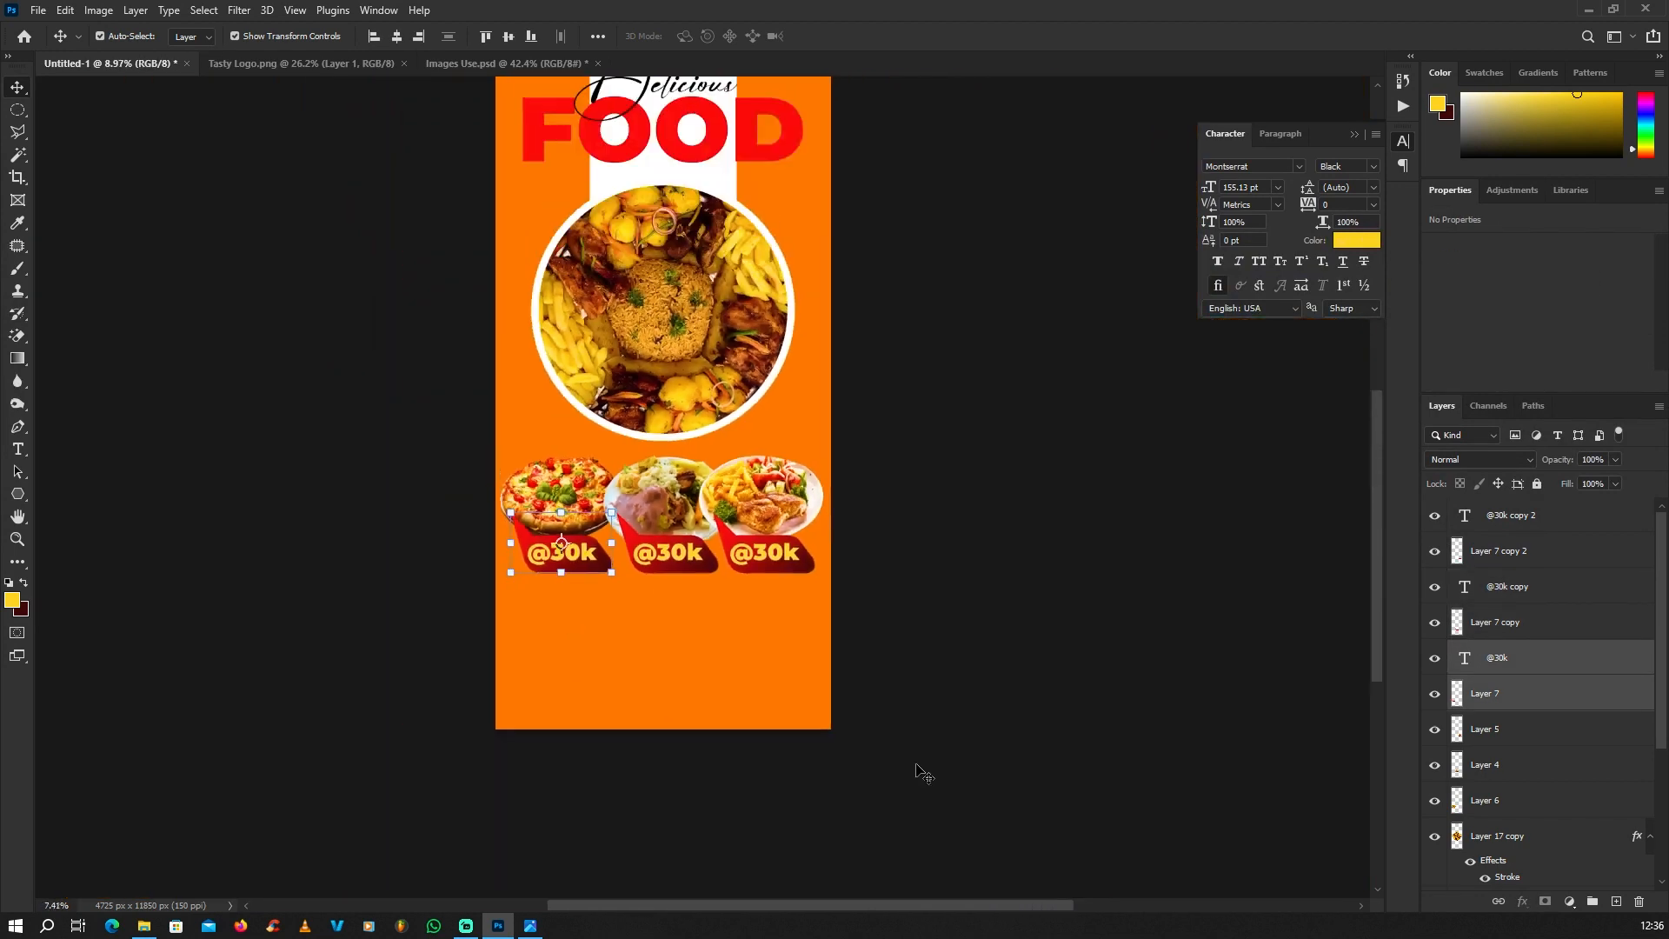
pyautogui.click(921, 771)
pyautogui.scroll(8, 714, 609)
pyautogui.scroll(6, 714, 609)
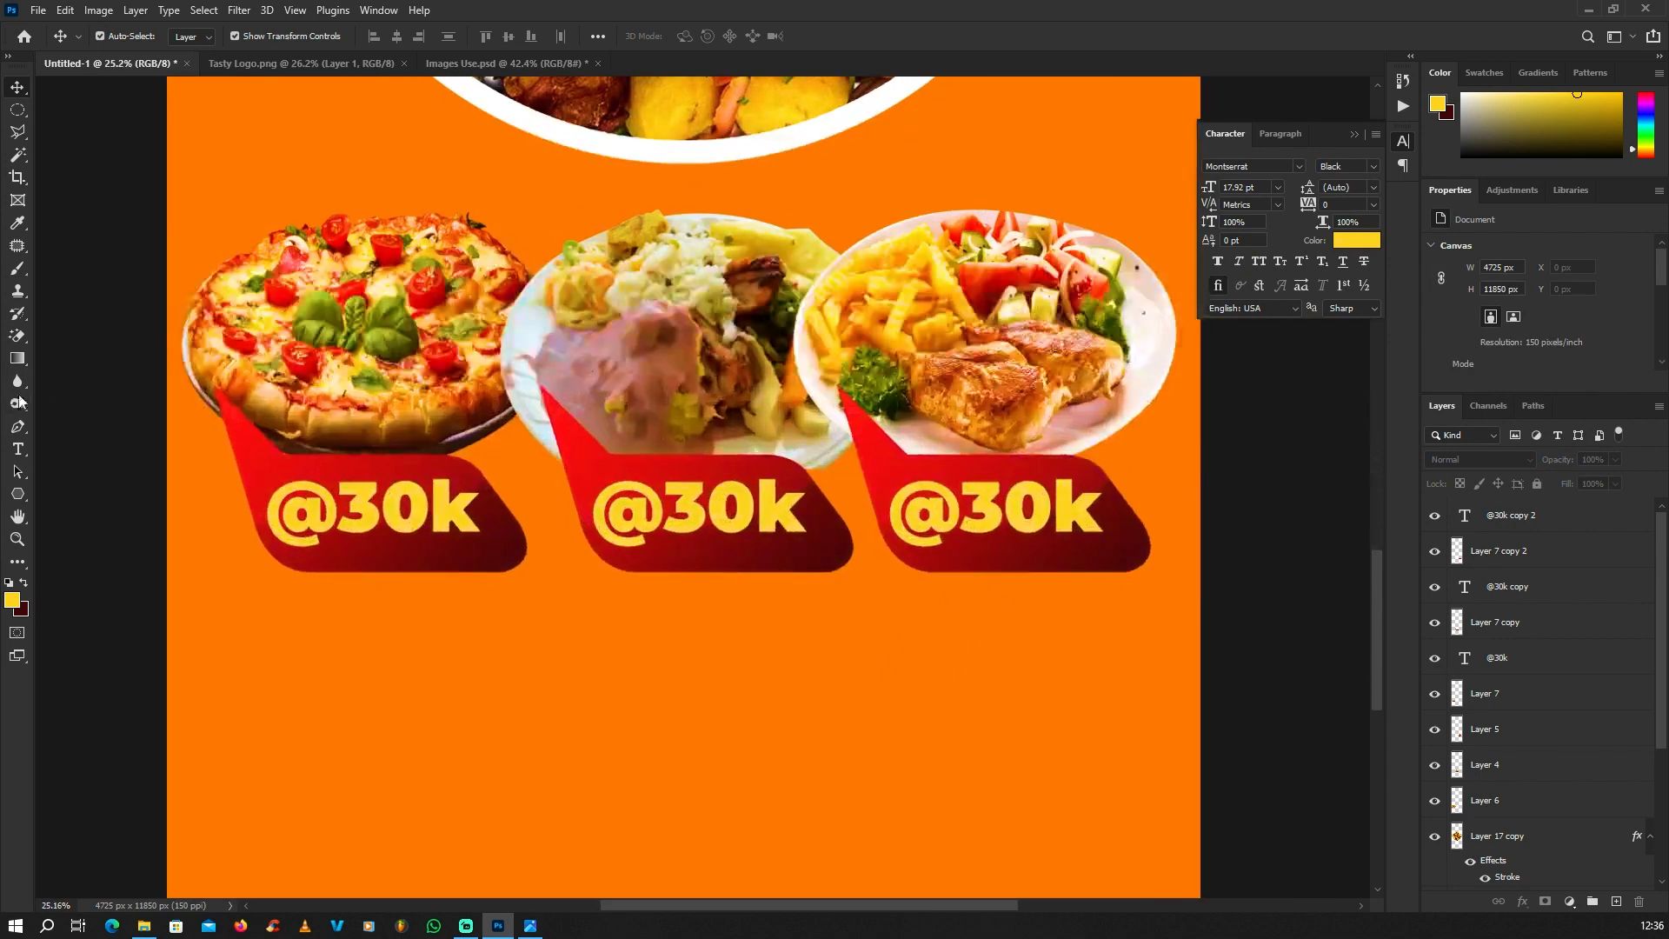
pyautogui.click(13, 457)
pyautogui.scroll(2, 644, 487)
pyautogui.moveTo(673, 513); pyautogui.dragTo(784, 513)
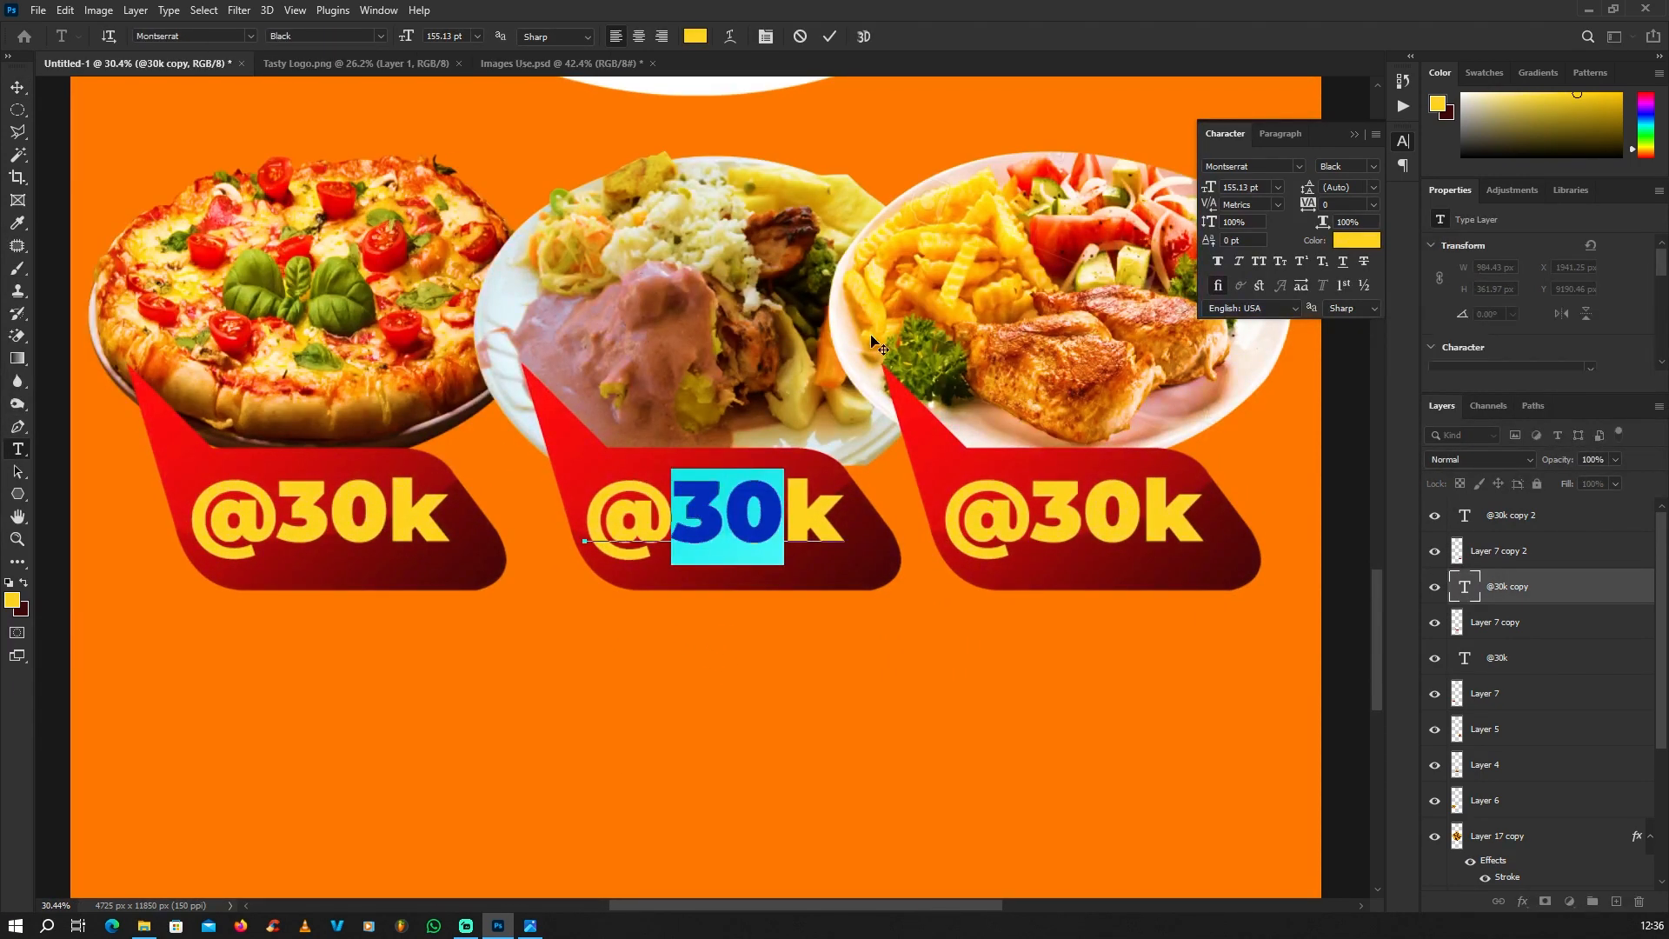
pyautogui.write('25')
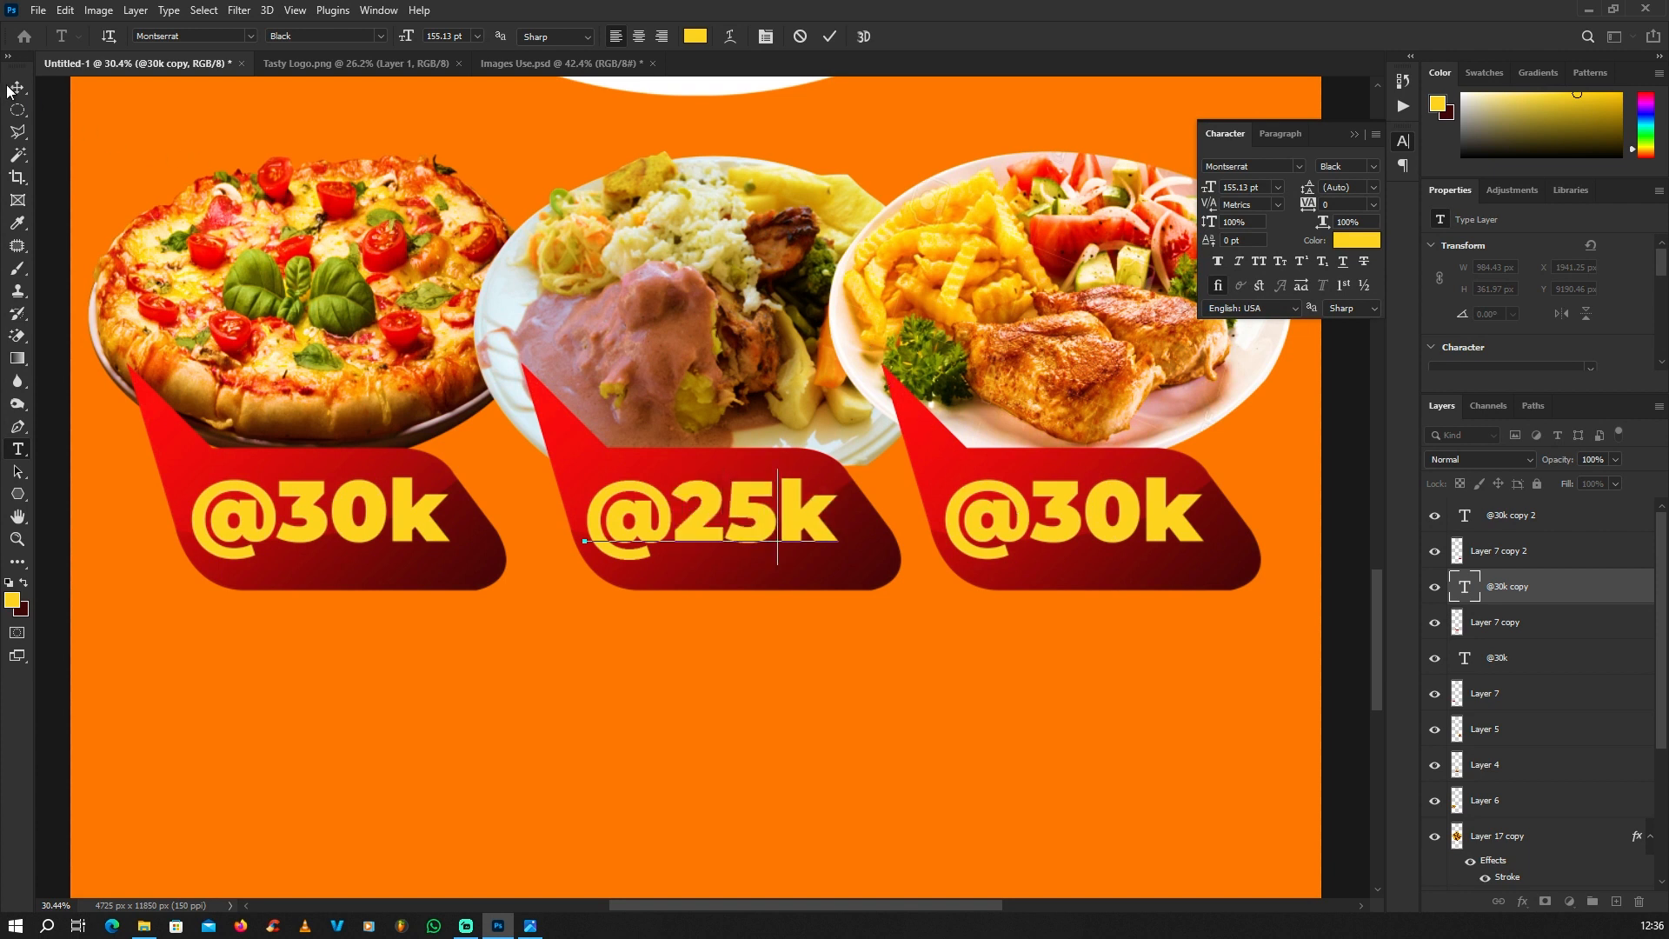
pyautogui.hotkey('ctrl', 'Return')
pyautogui.rightClick(18, 449)
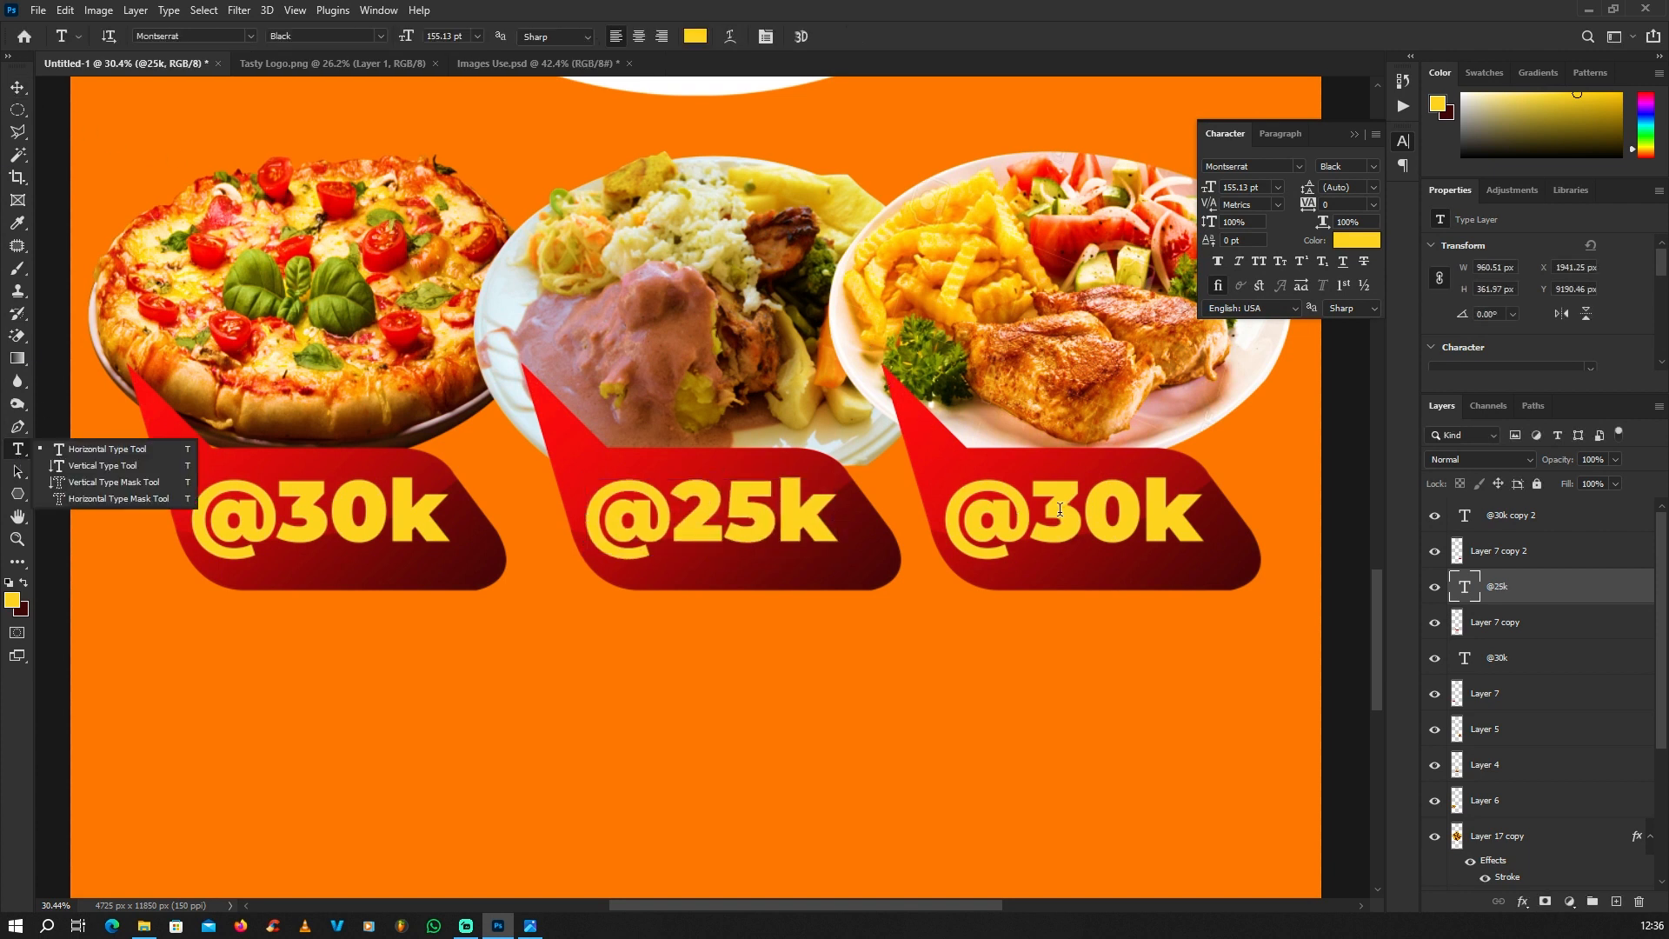
pyautogui.moveTo(1060, 509); pyautogui.dragTo(1031, 513)
pyautogui.write('5')
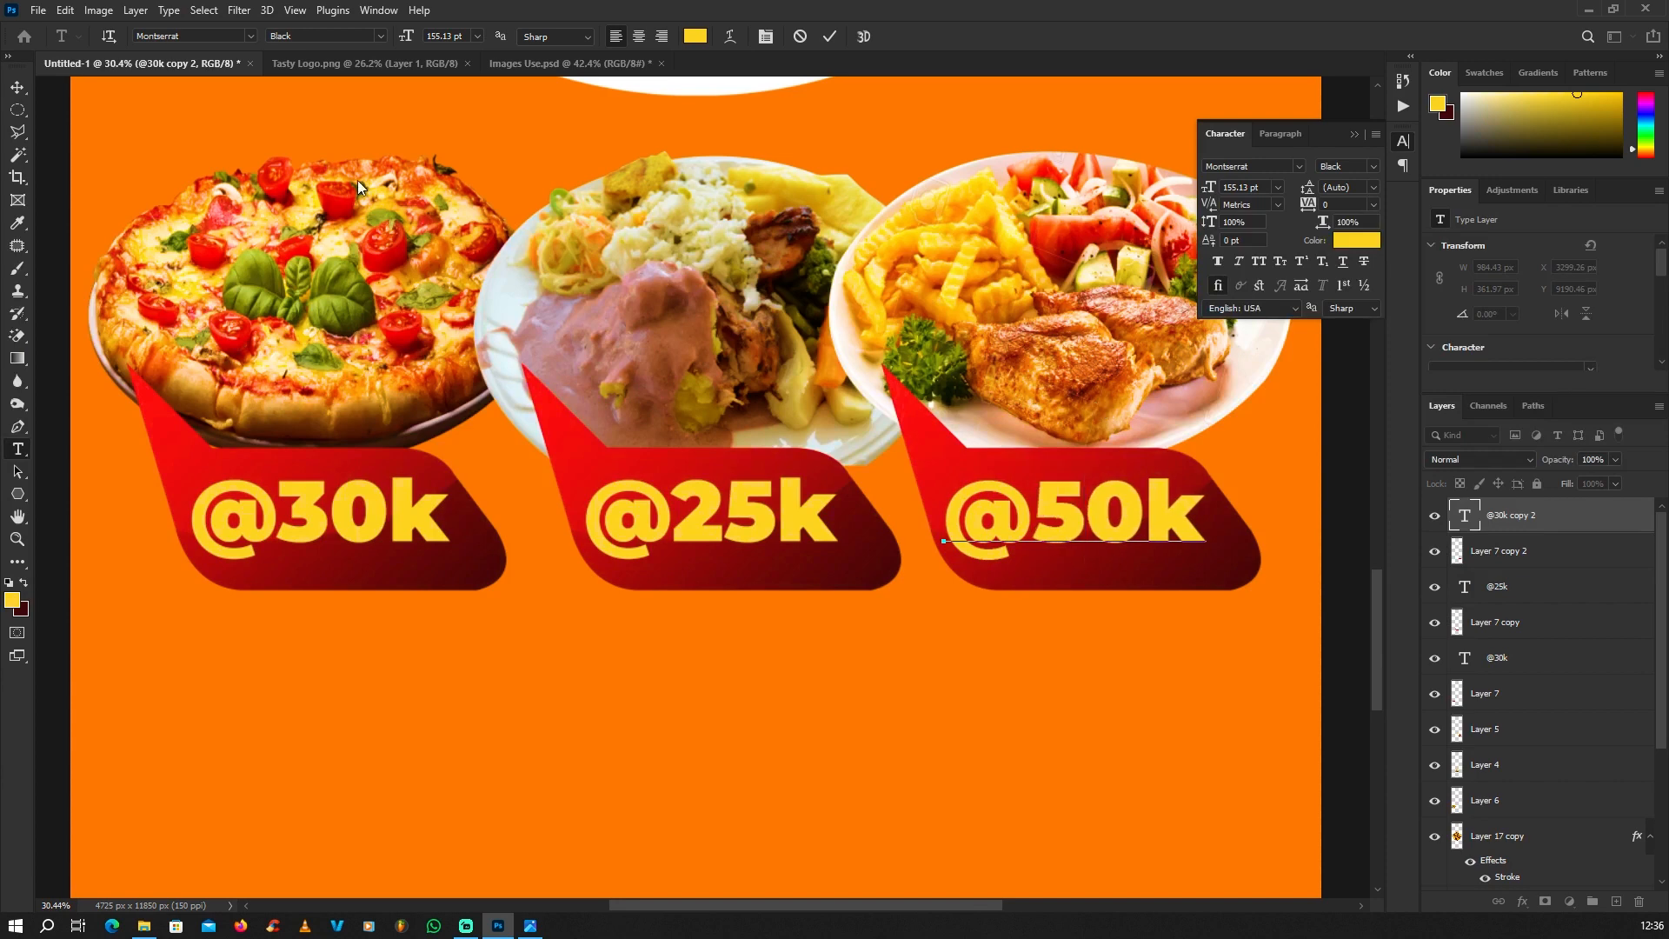
pyautogui.click(17, 87)
pyautogui.scroll(-6, 678, 513)
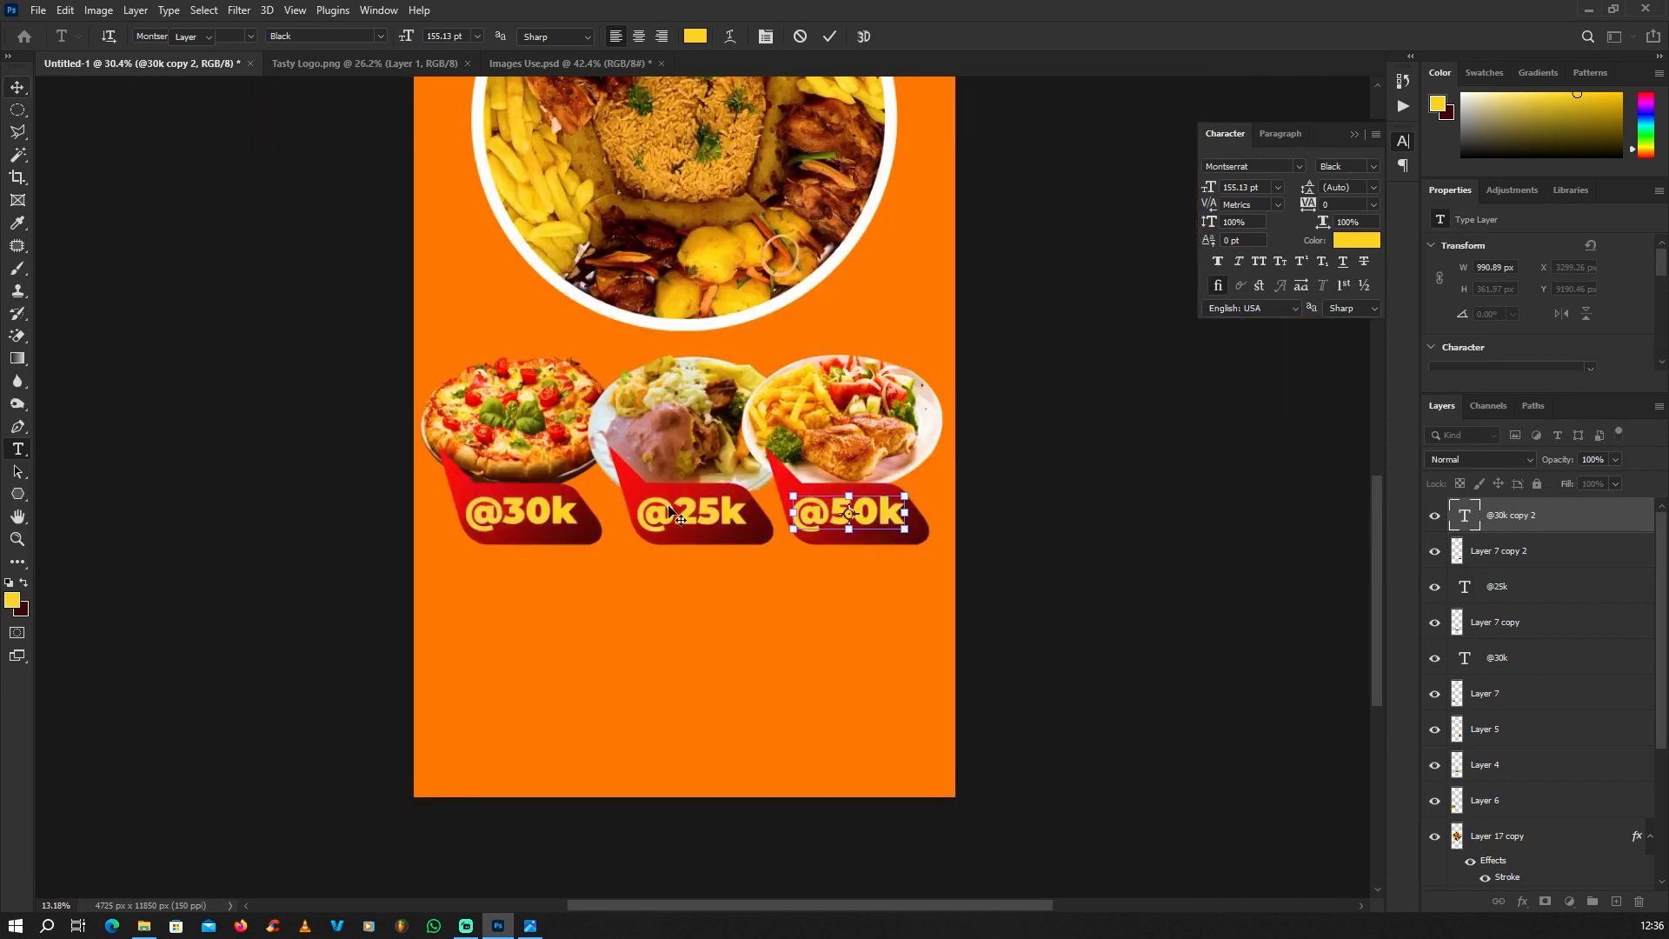
pyautogui.scroll(-2, 670, 508)
pyautogui.click(404, 496)
pyautogui.scroll(-1, 810, 568)
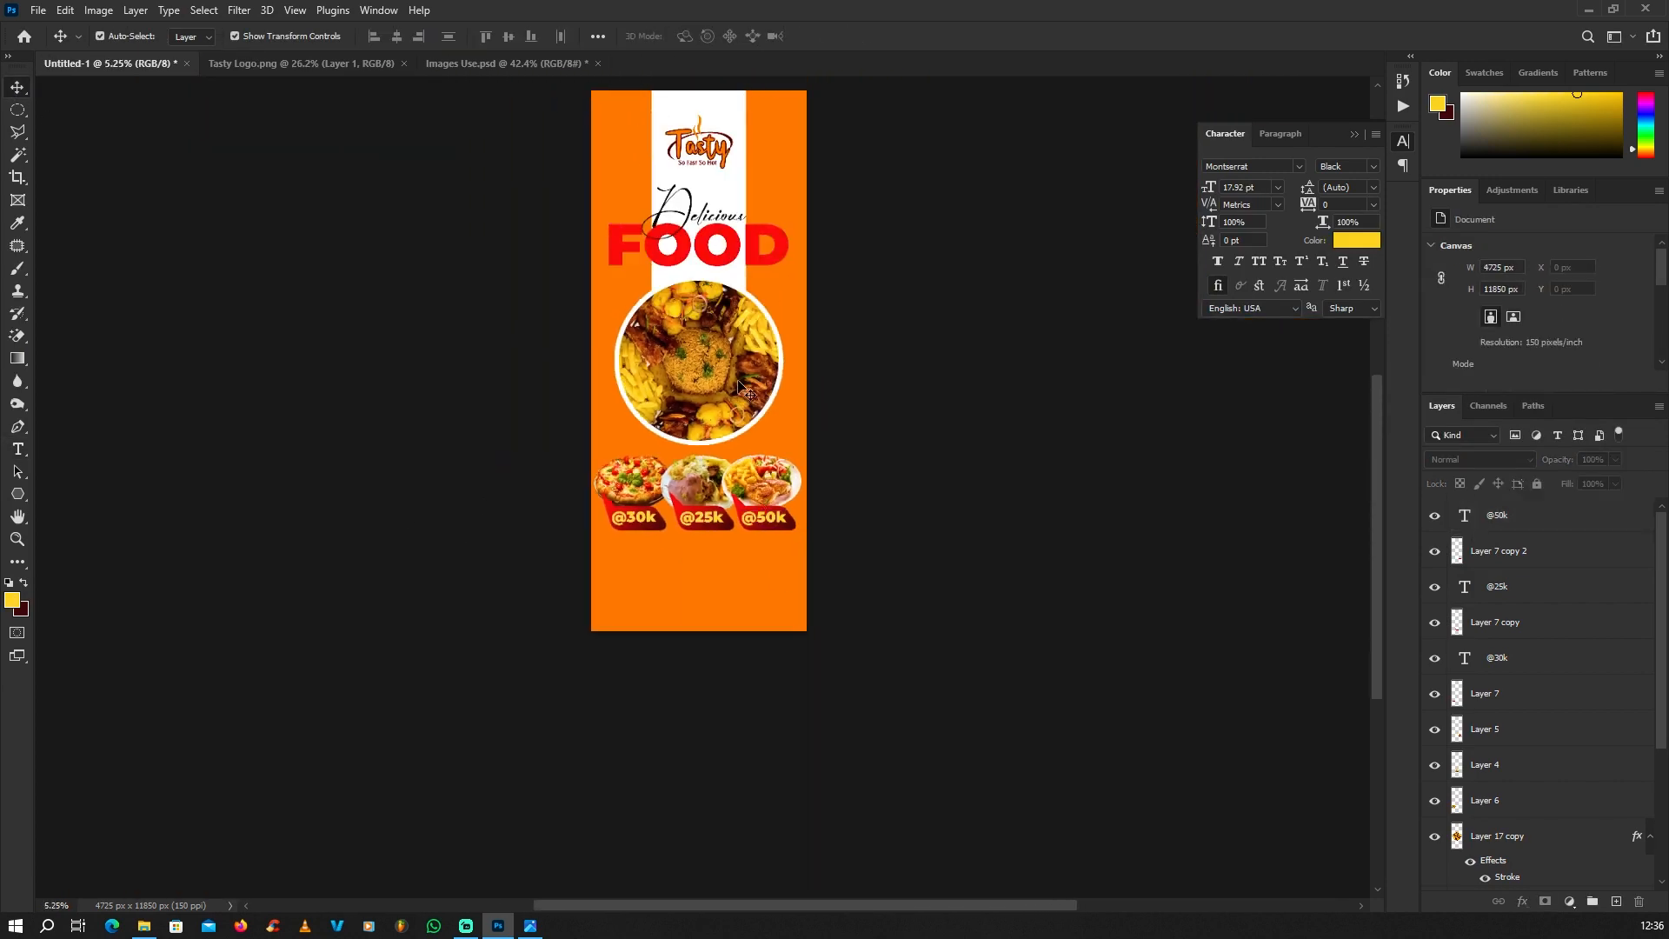
pyautogui.scroll(1, 738, 389)
pyautogui.scroll(2, 717, 521)
pyautogui.click(712, 526)
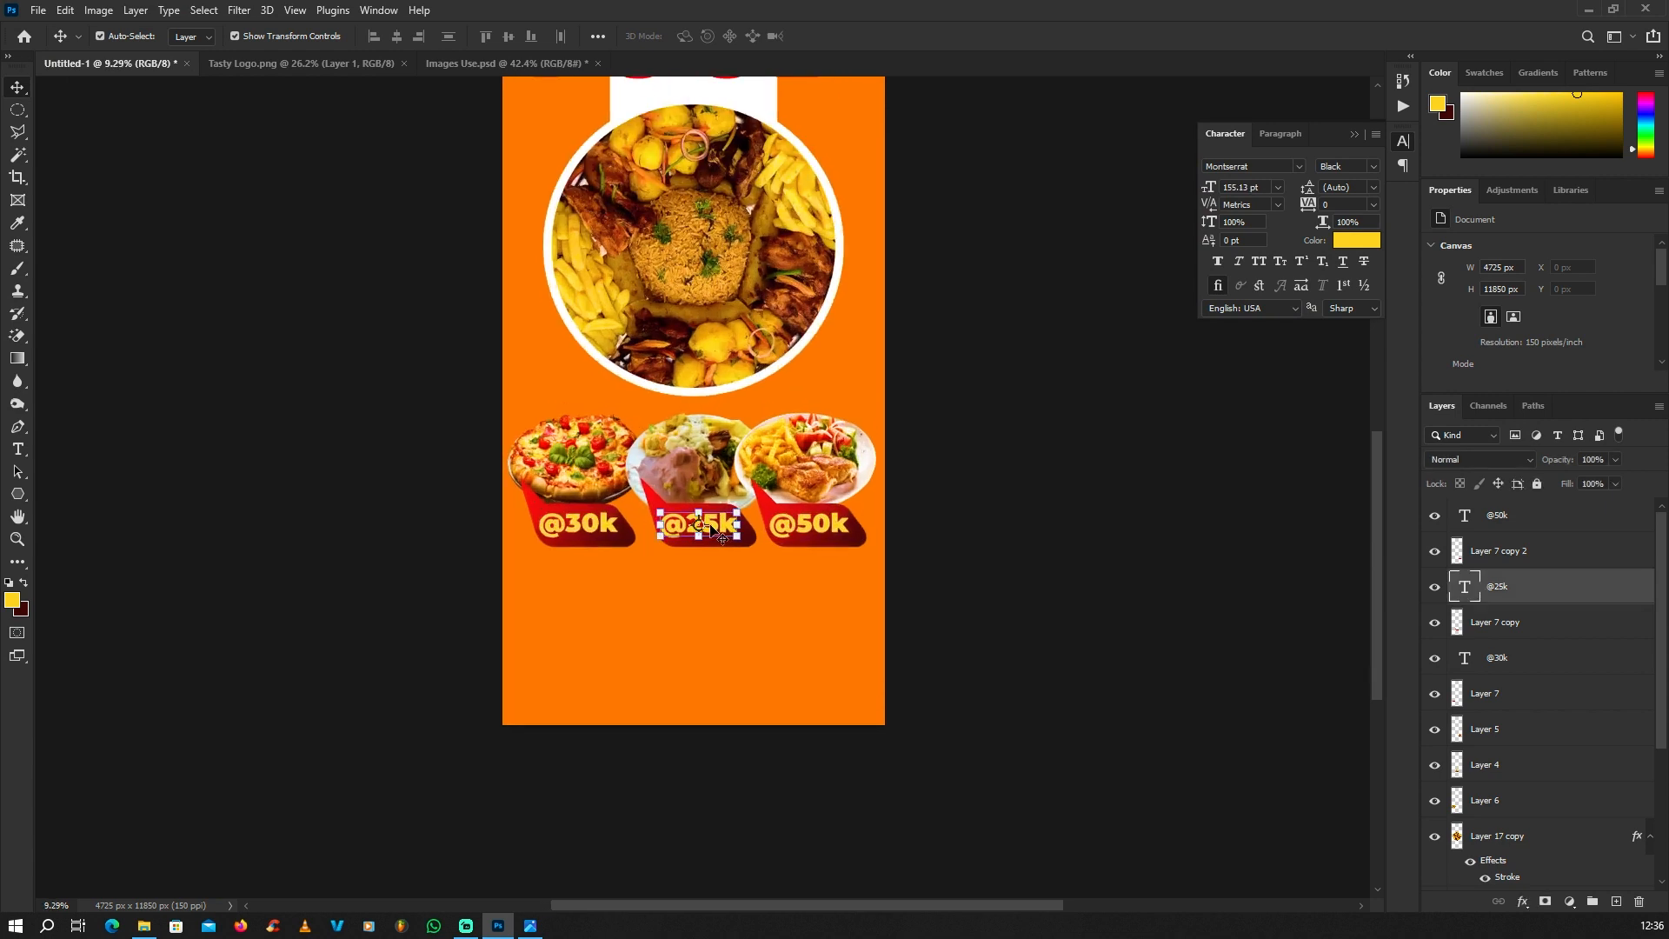
pyautogui.scroll(2, 718, 531)
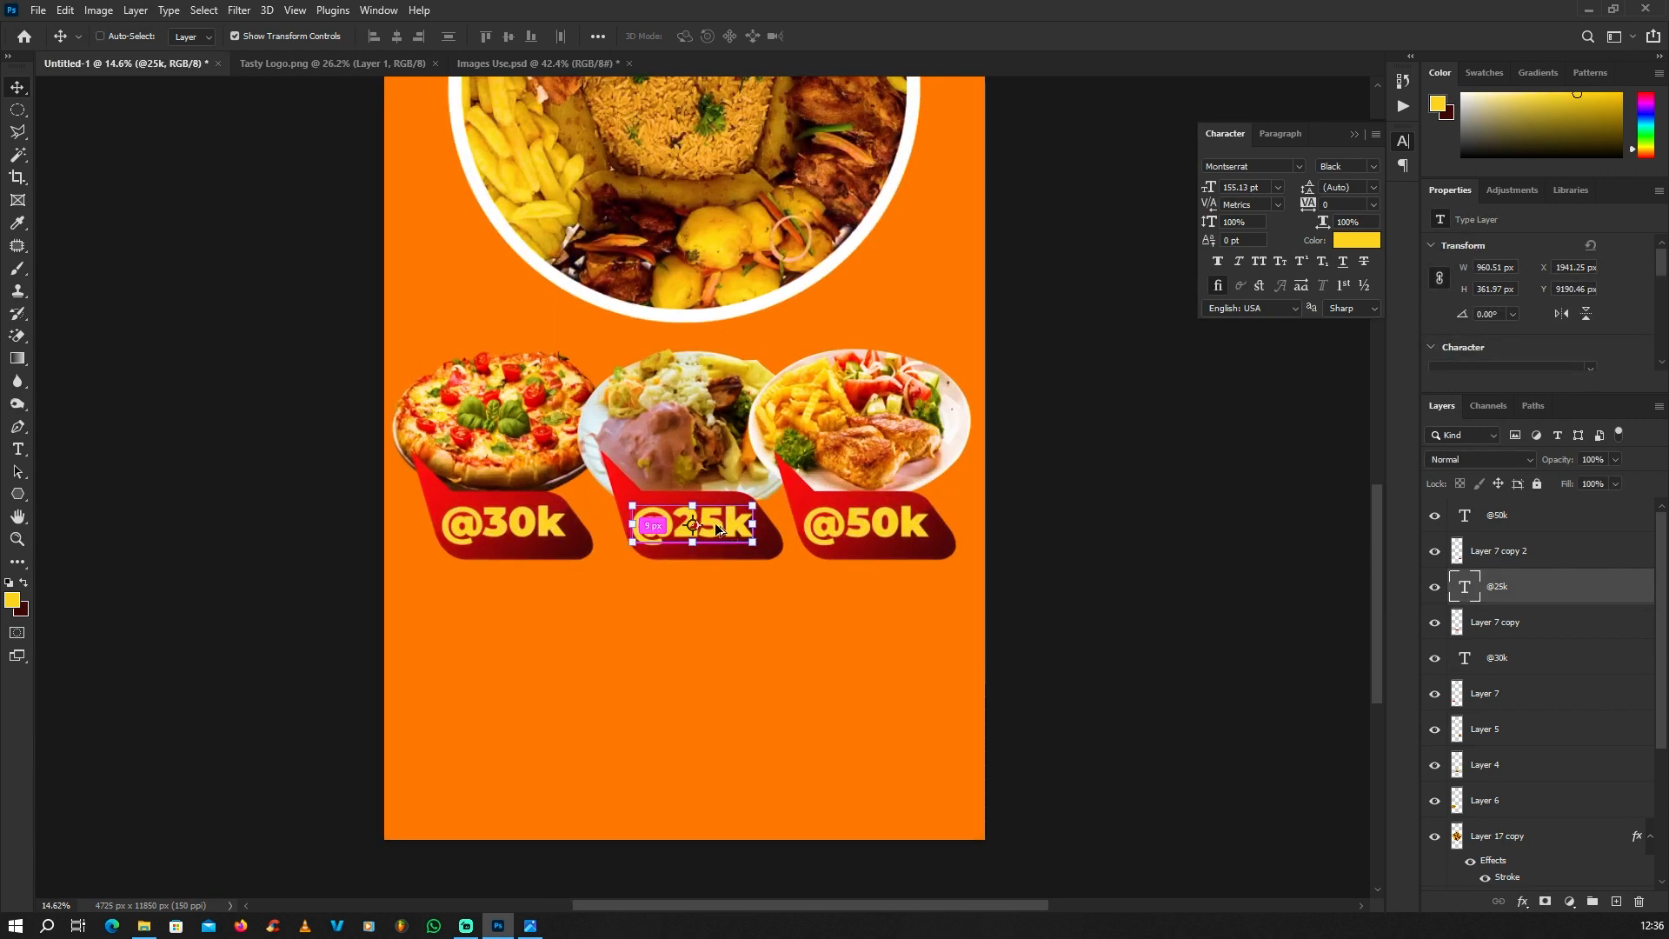
pyautogui.moveTo(718, 529); pyautogui.dragTo(718, 670)
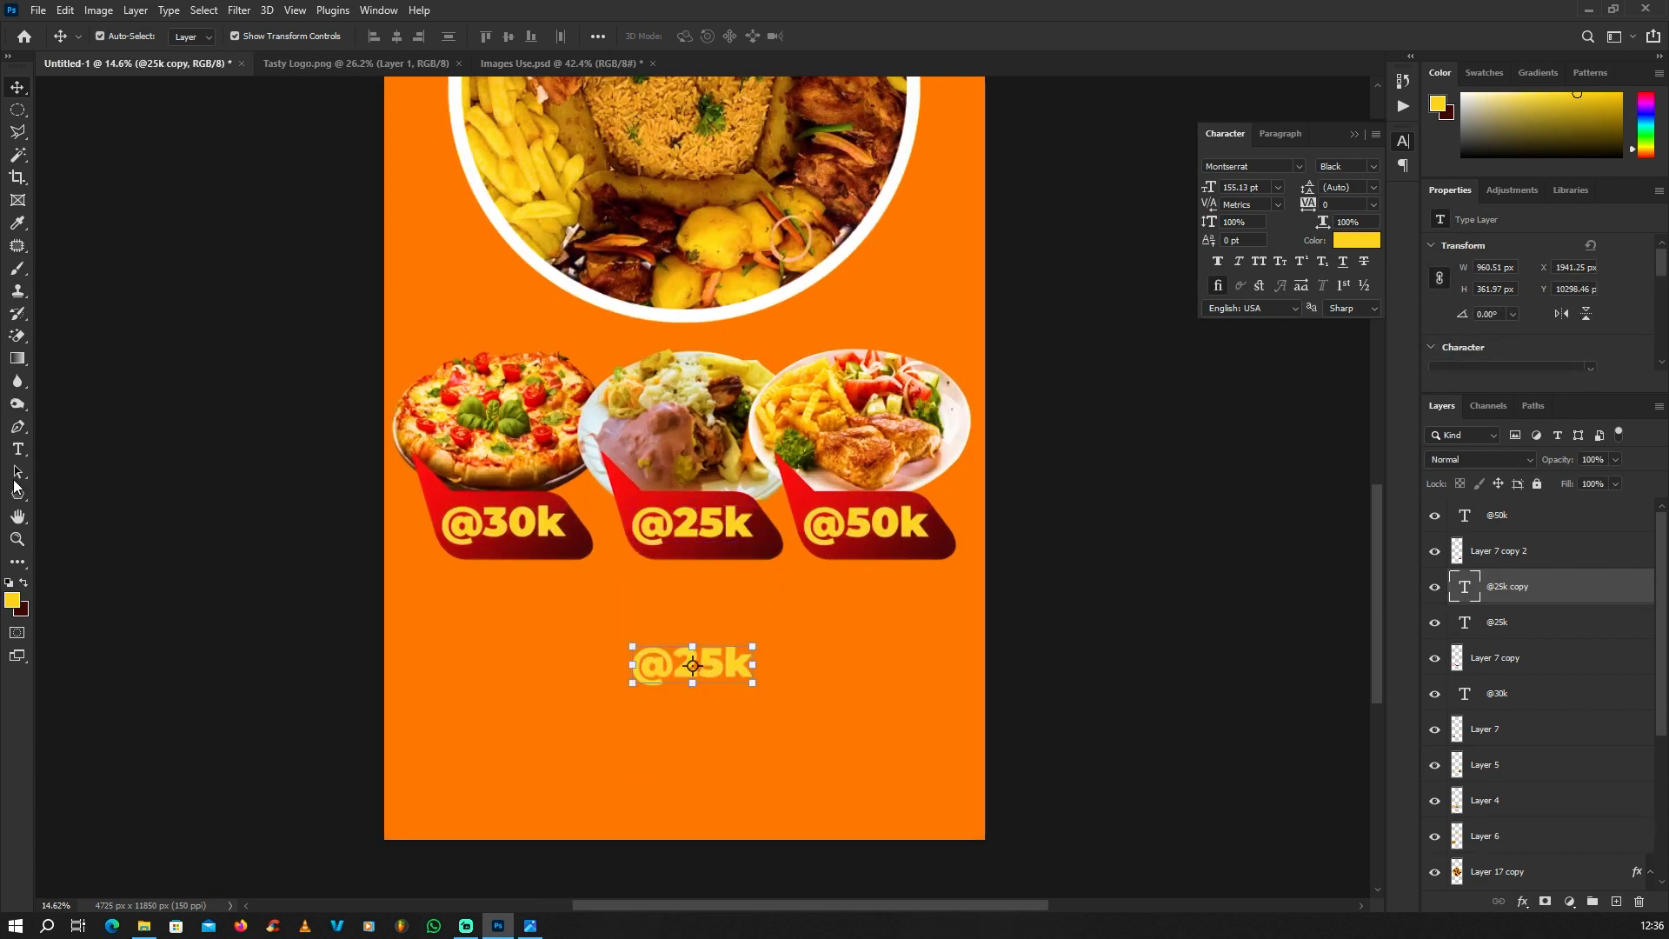
# Step: Replace the copied text with "Upto 40% Discount" and move it to the middle of the banner just below the price bubbles
pyautogui.click(18, 449)
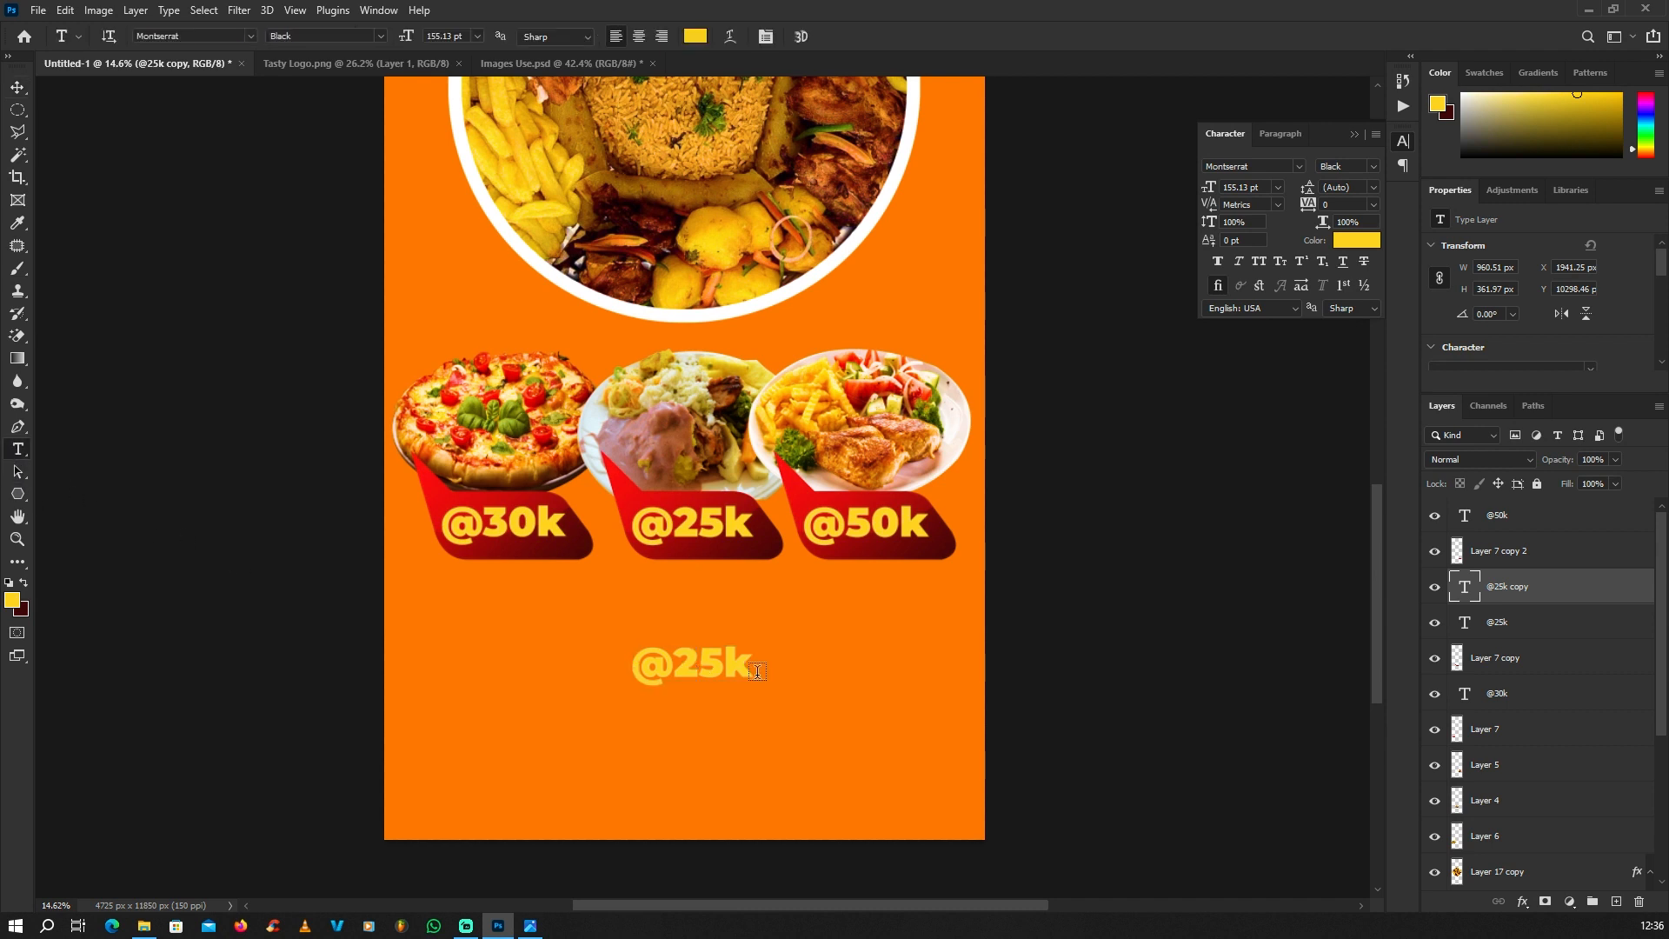
pyautogui.moveTo(750, 661); pyautogui.dragTo(629, 665)
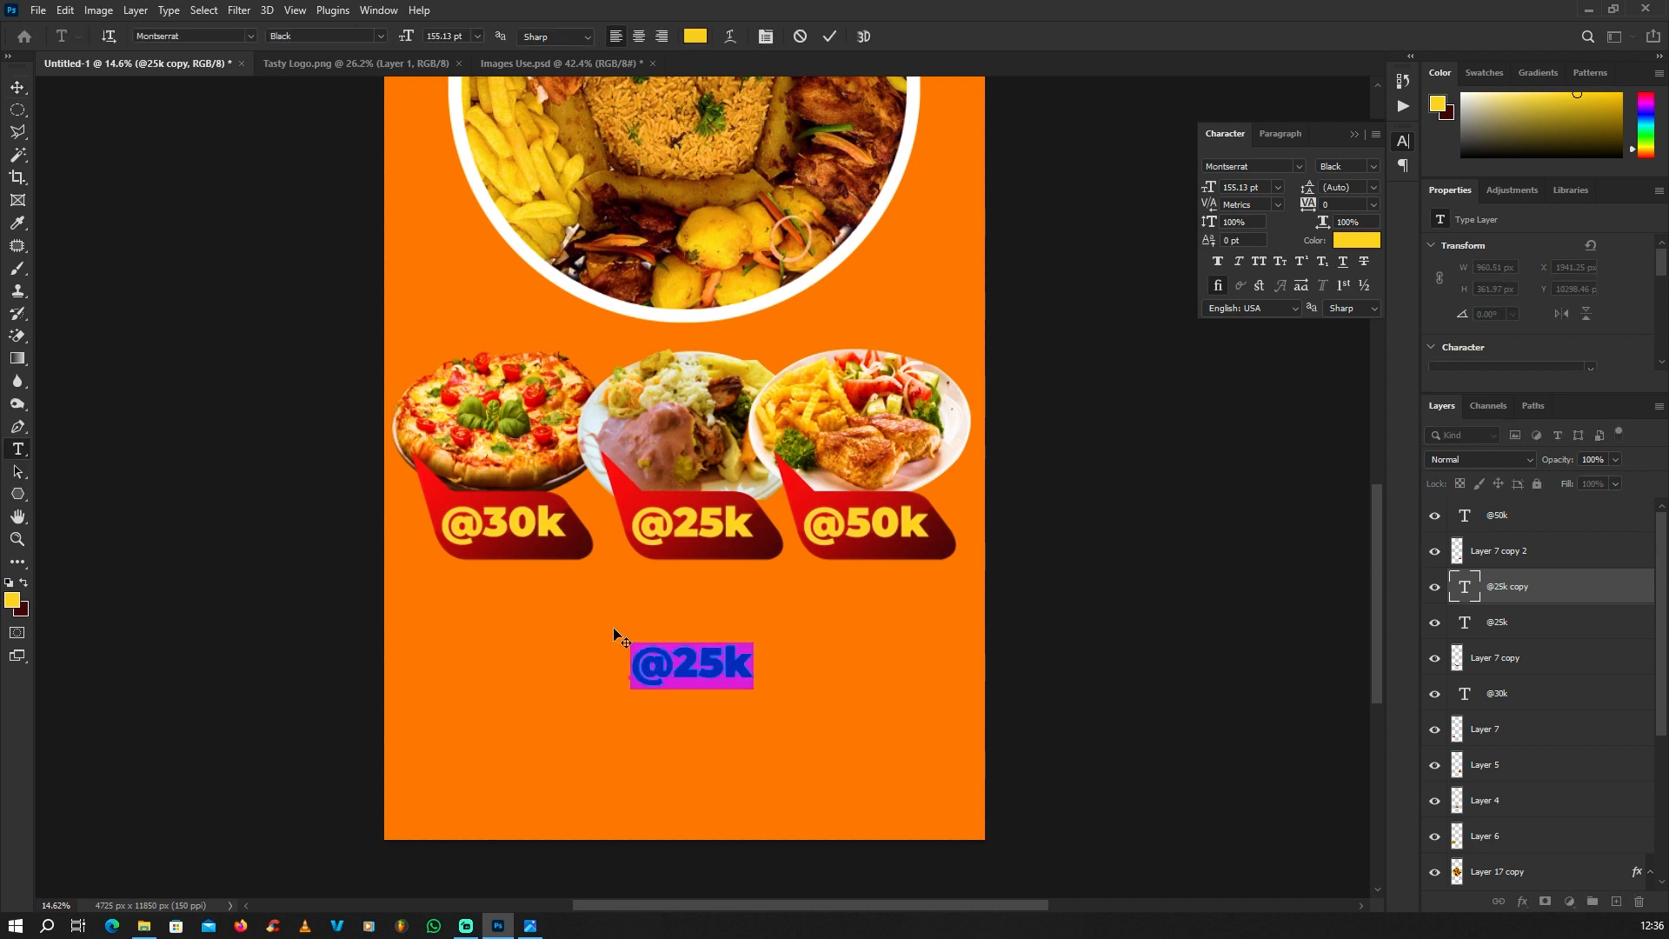
pyautogui.write('U')
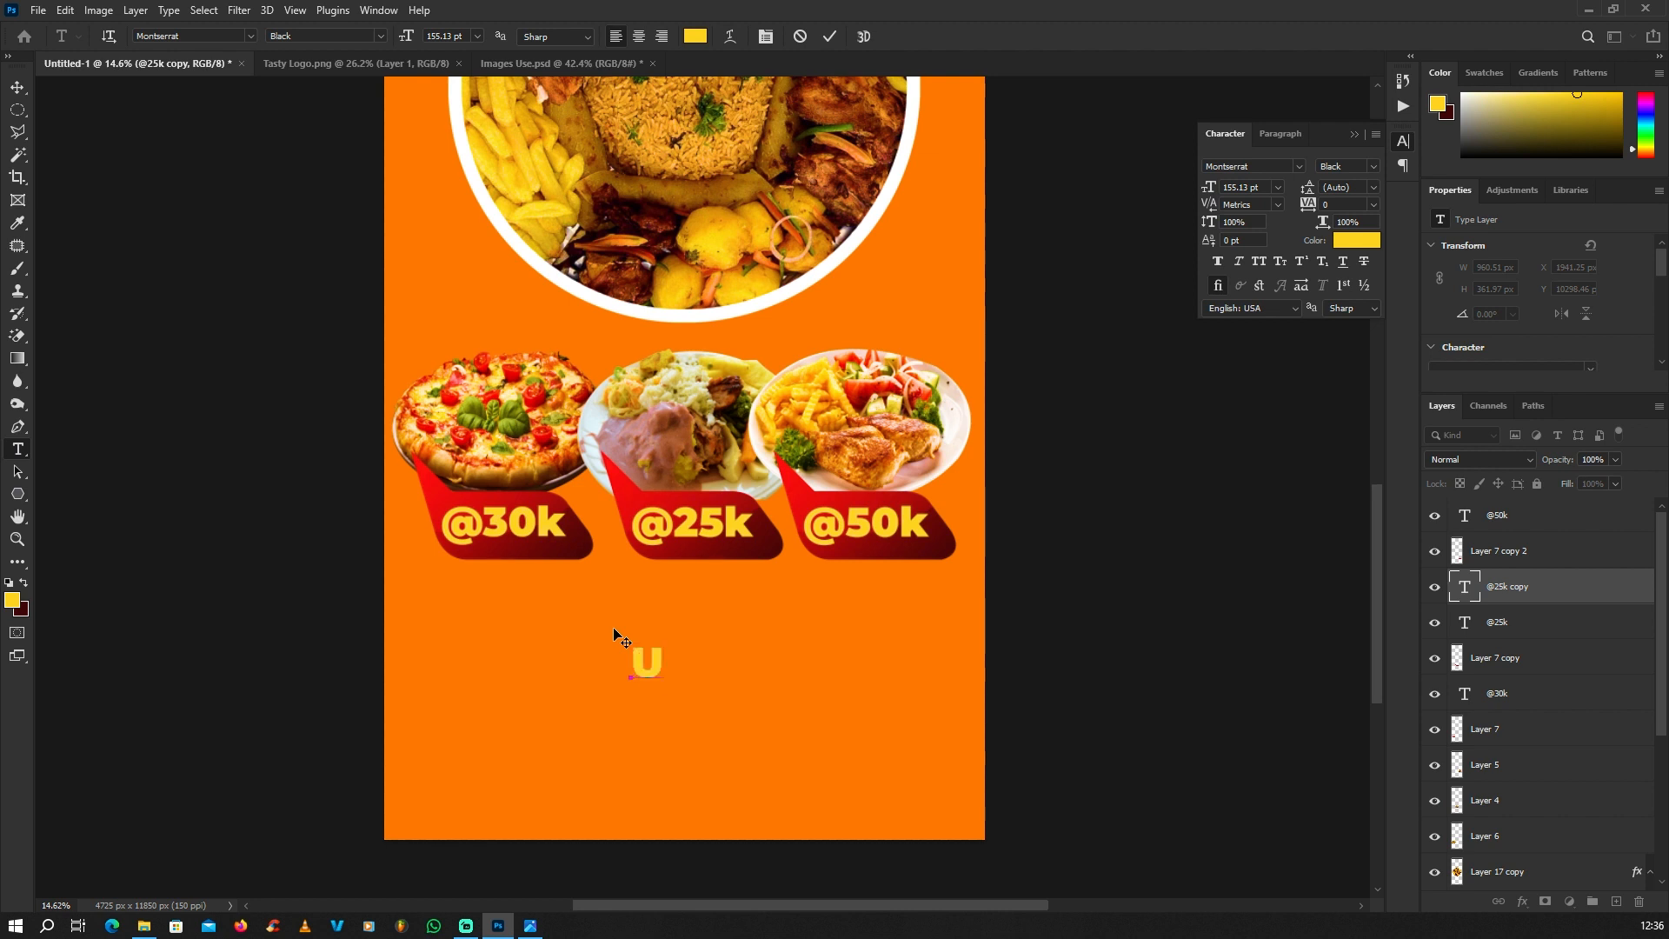
pyautogui.write('pto')
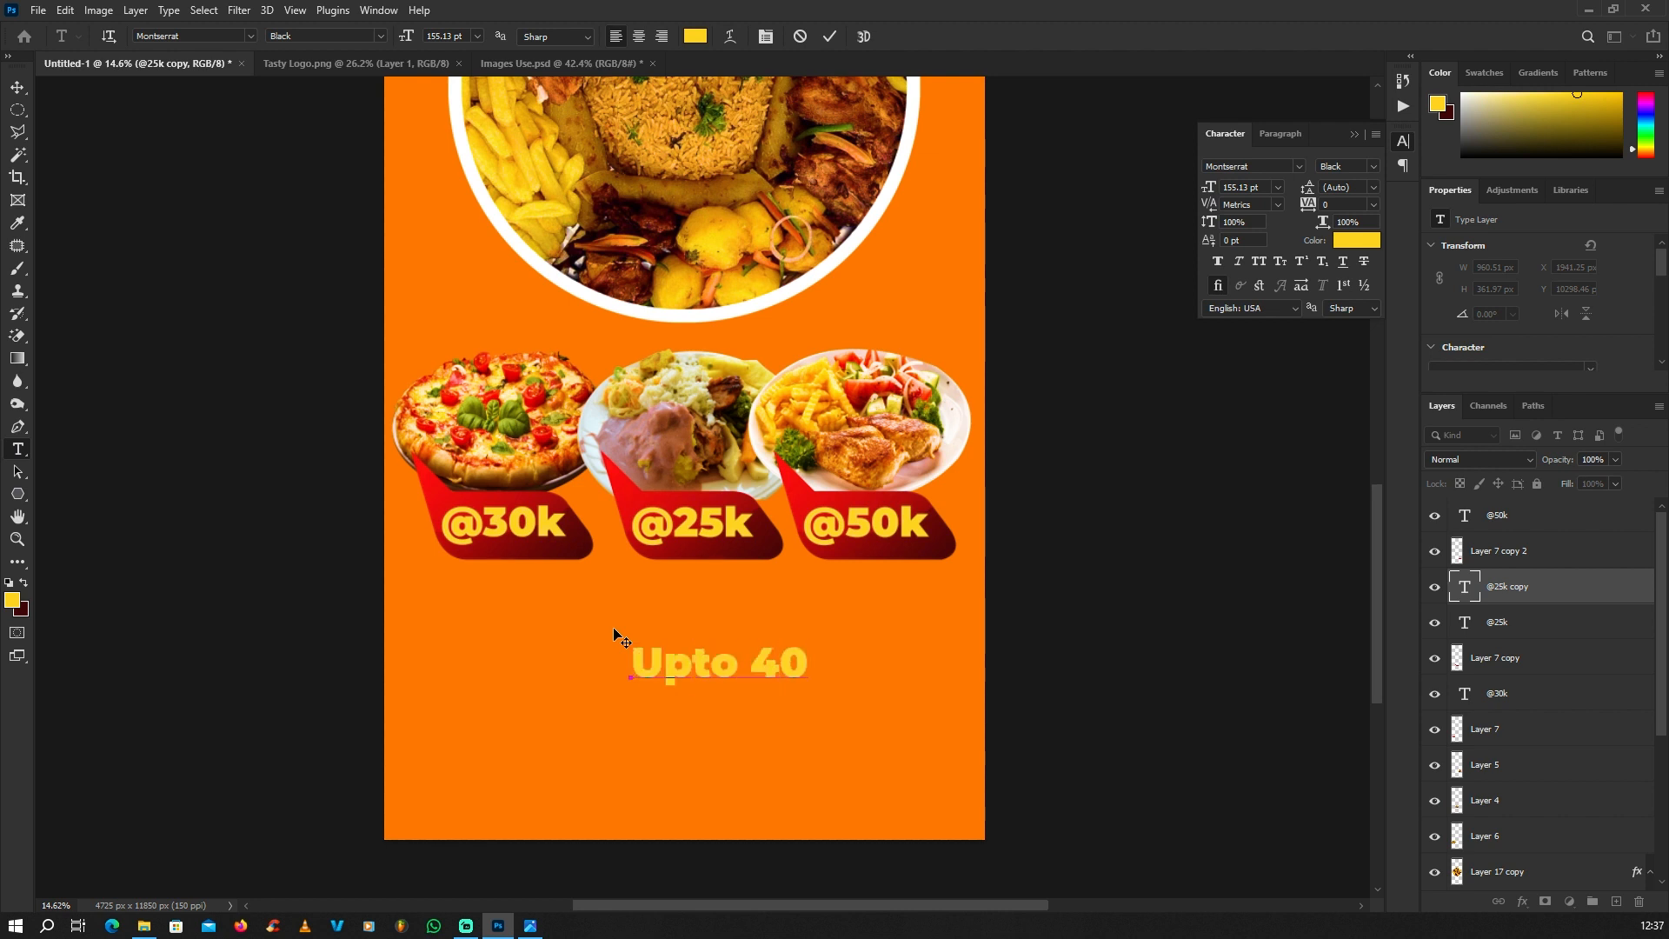
pyautogui.write(' 40% Disco')
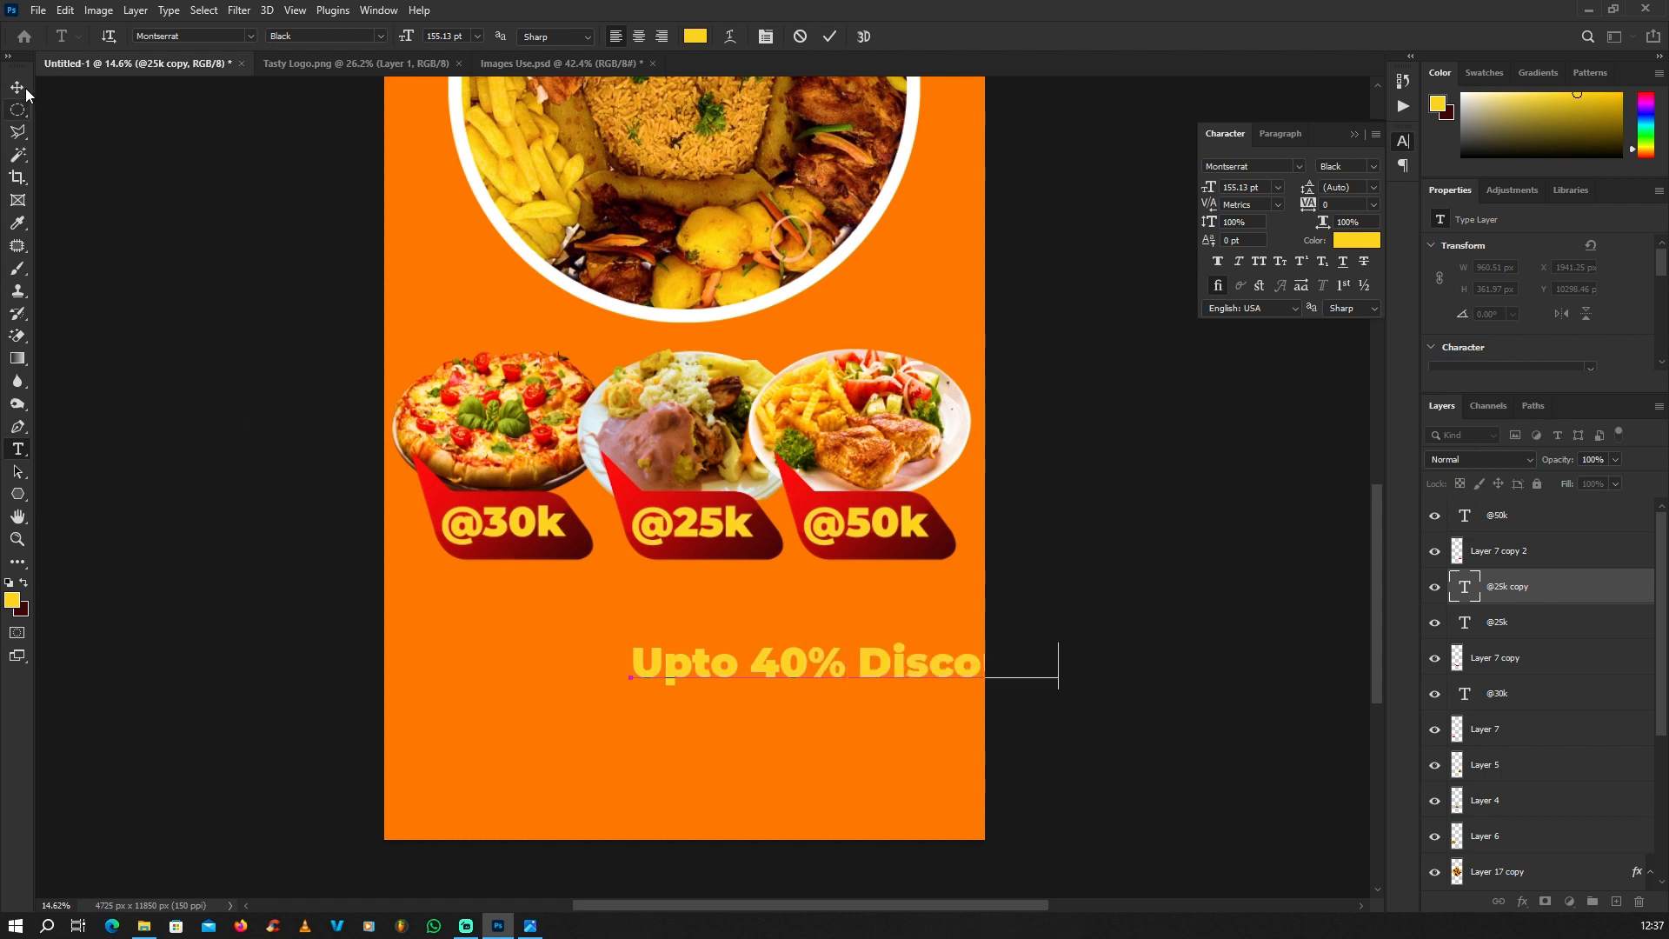
pyautogui.click(18, 87)
pyautogui.moveTo(920, 665); pyautogui.dragTo(787, 628)
# Step: Change the colour of the "Upto 40% Discount" text to white (ffffff)
pyautogui.doubleClick(787, 627)
pyautogui.hotkey('ctrl', 'a')
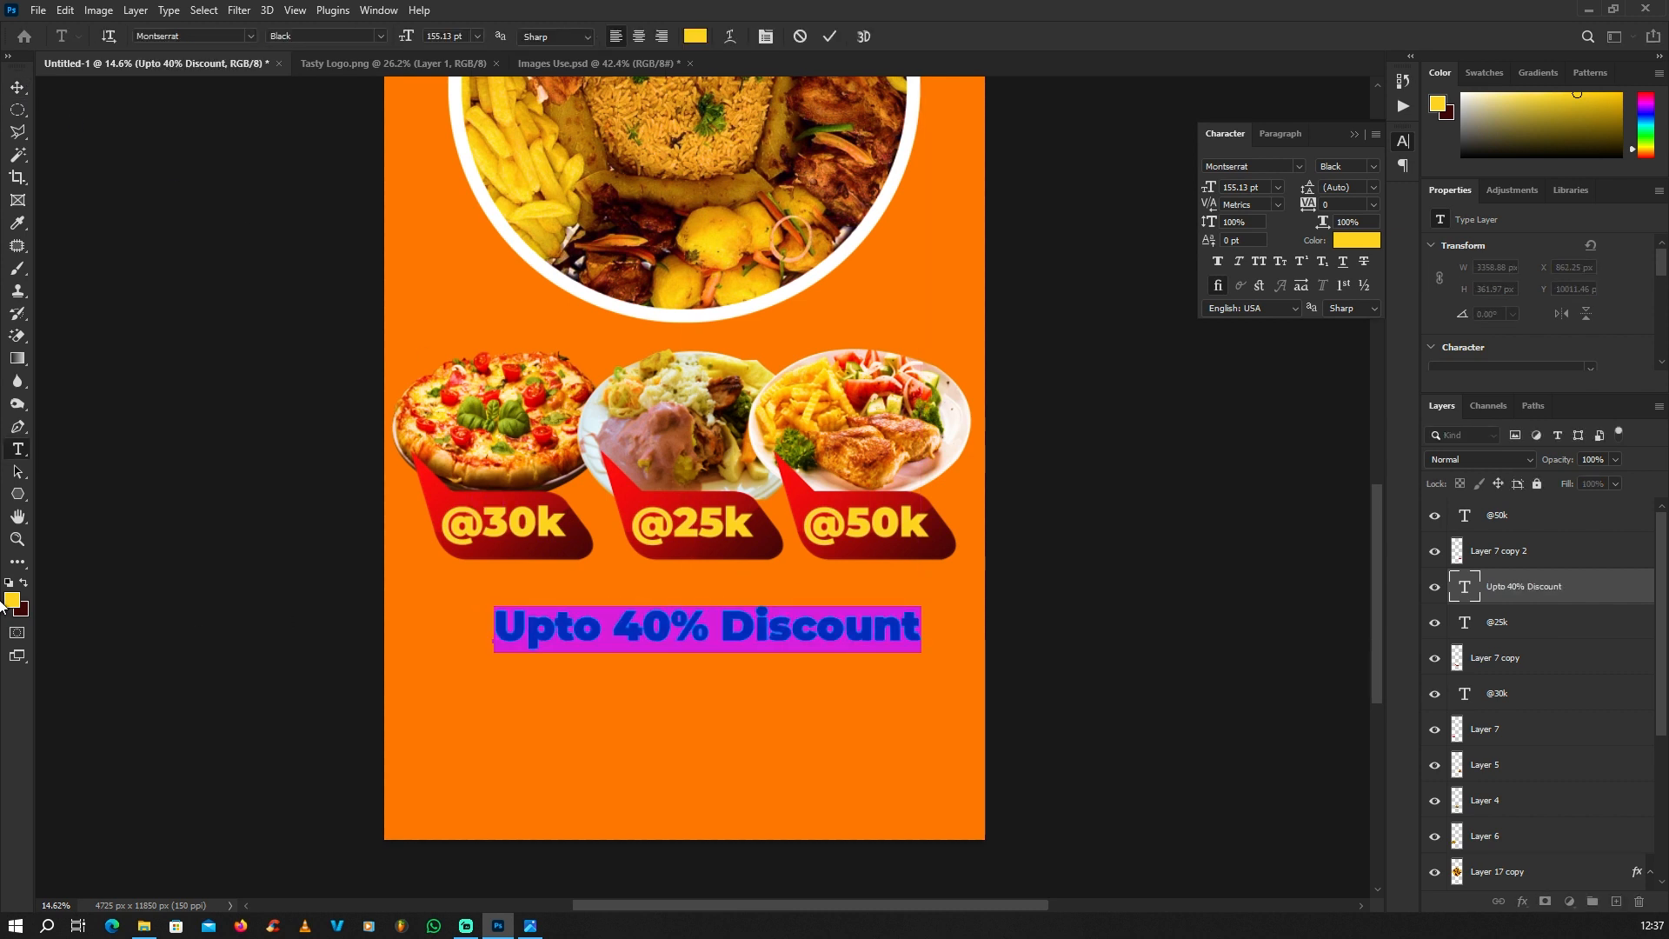
pyautogui.click(12, 600)
pyautogui.moveTo(1039, 387); pyautogui.dragTo(1036, 220)
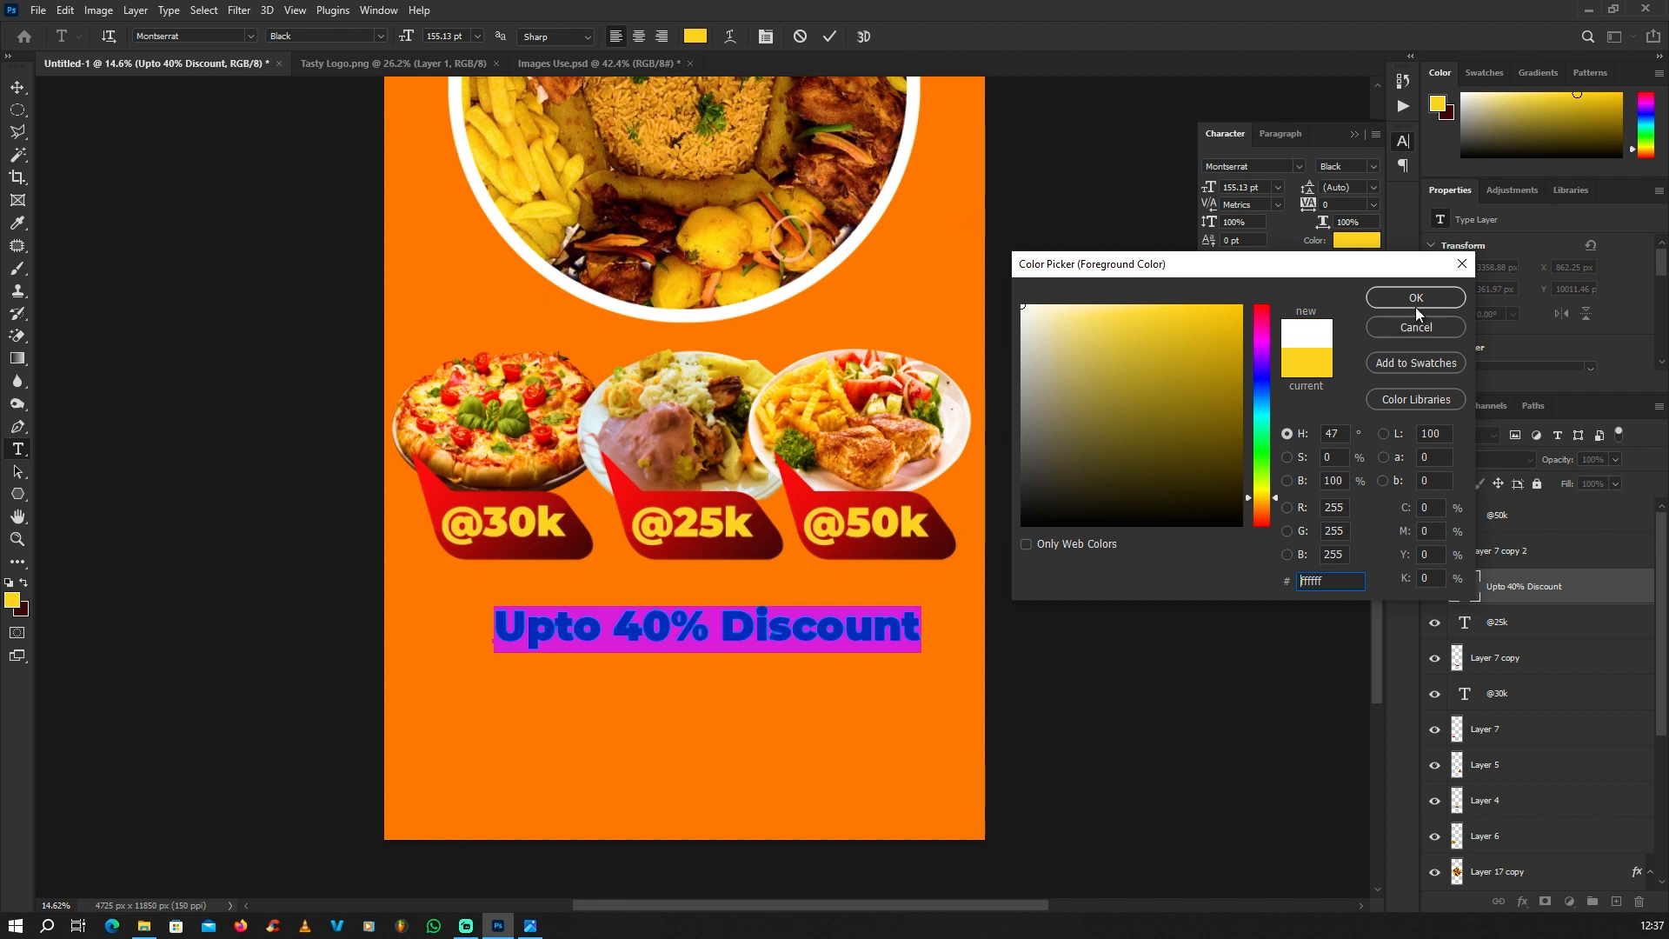
pyautogui.click(1416, 300)
pyautogui.click(17, 88)
pyautogui.click(763, 653)
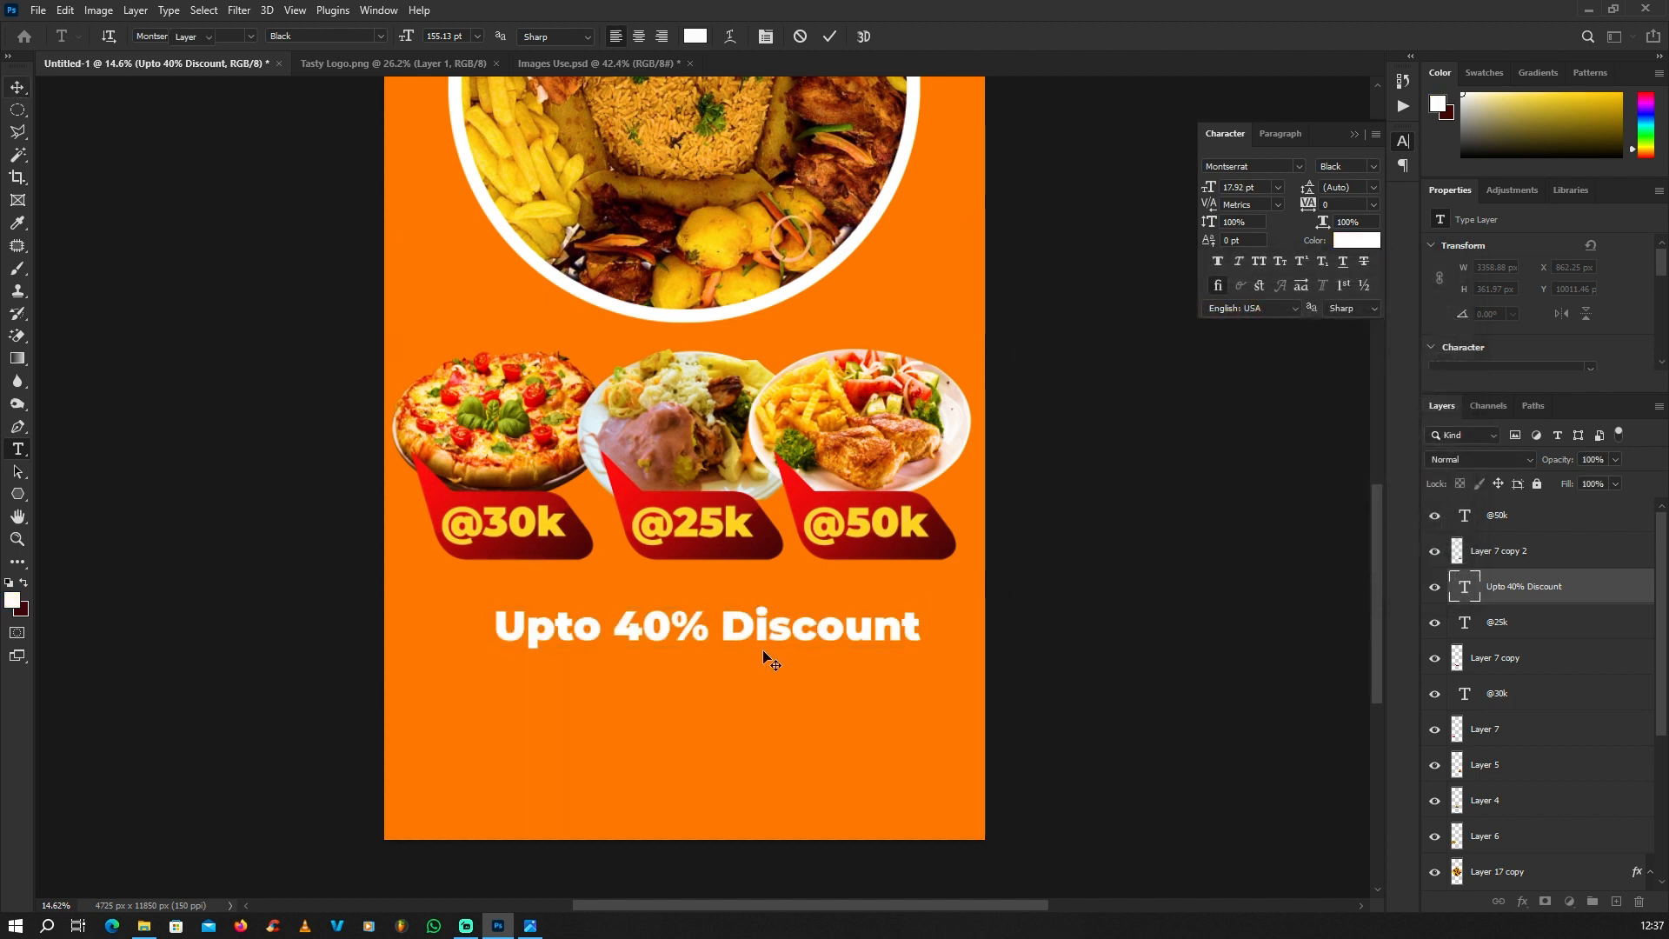
pyautogui.click(785, 629)
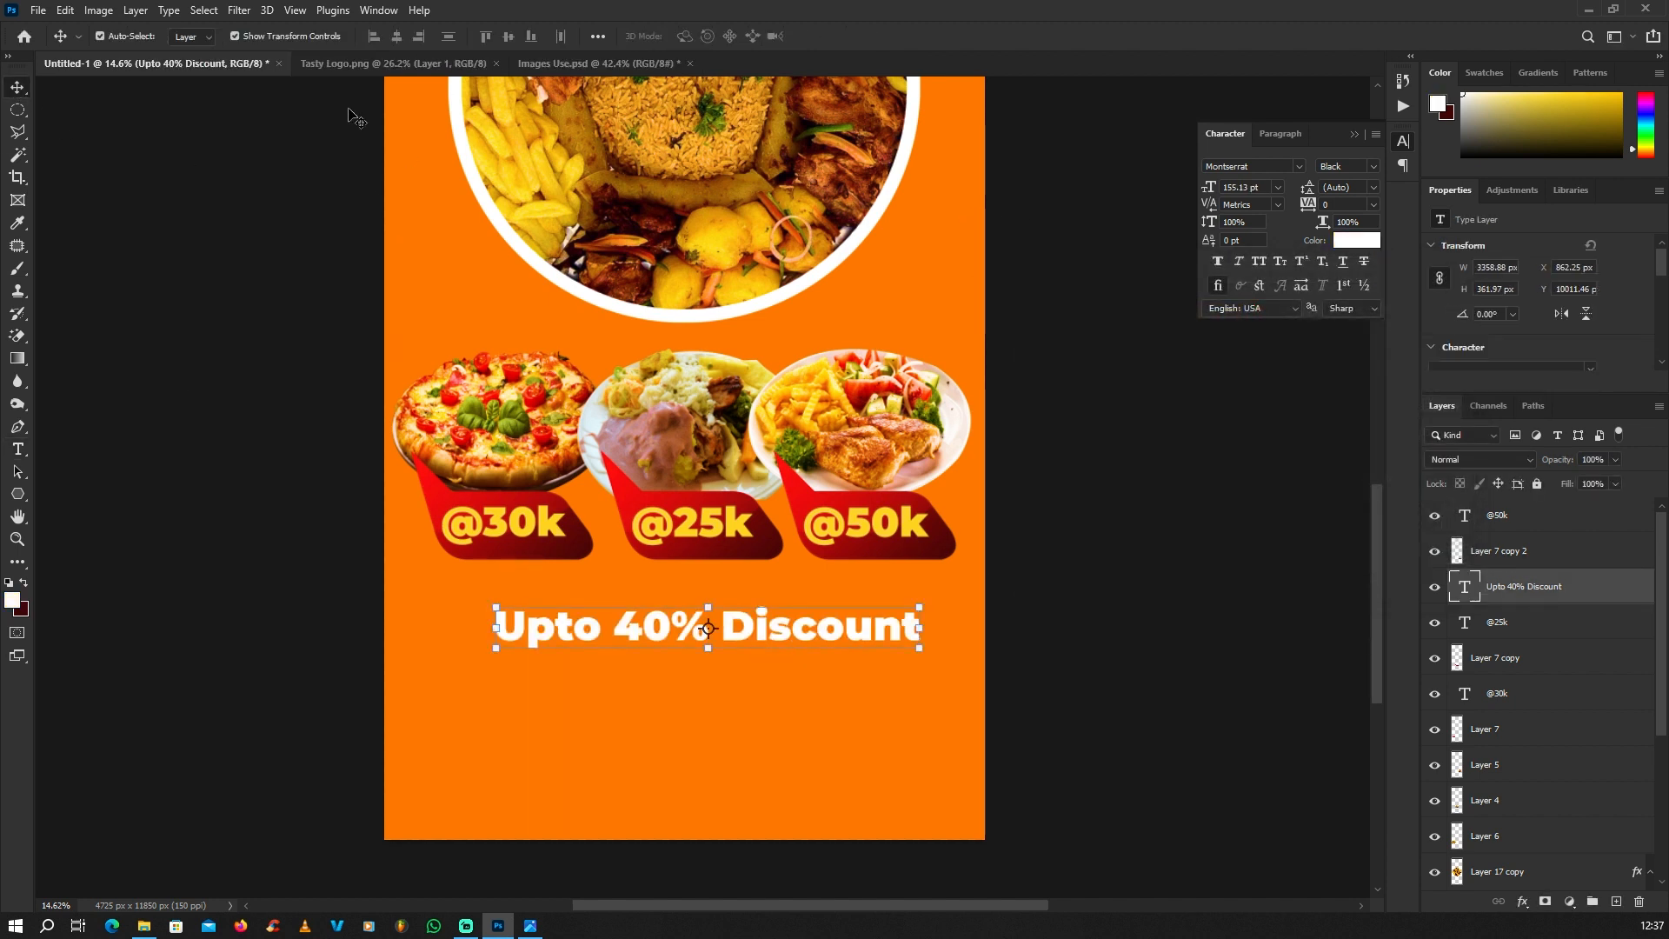
# Step: Set the "Upto 40% Discount" text to the Montserrat Regular style
pyautogui.press('t')
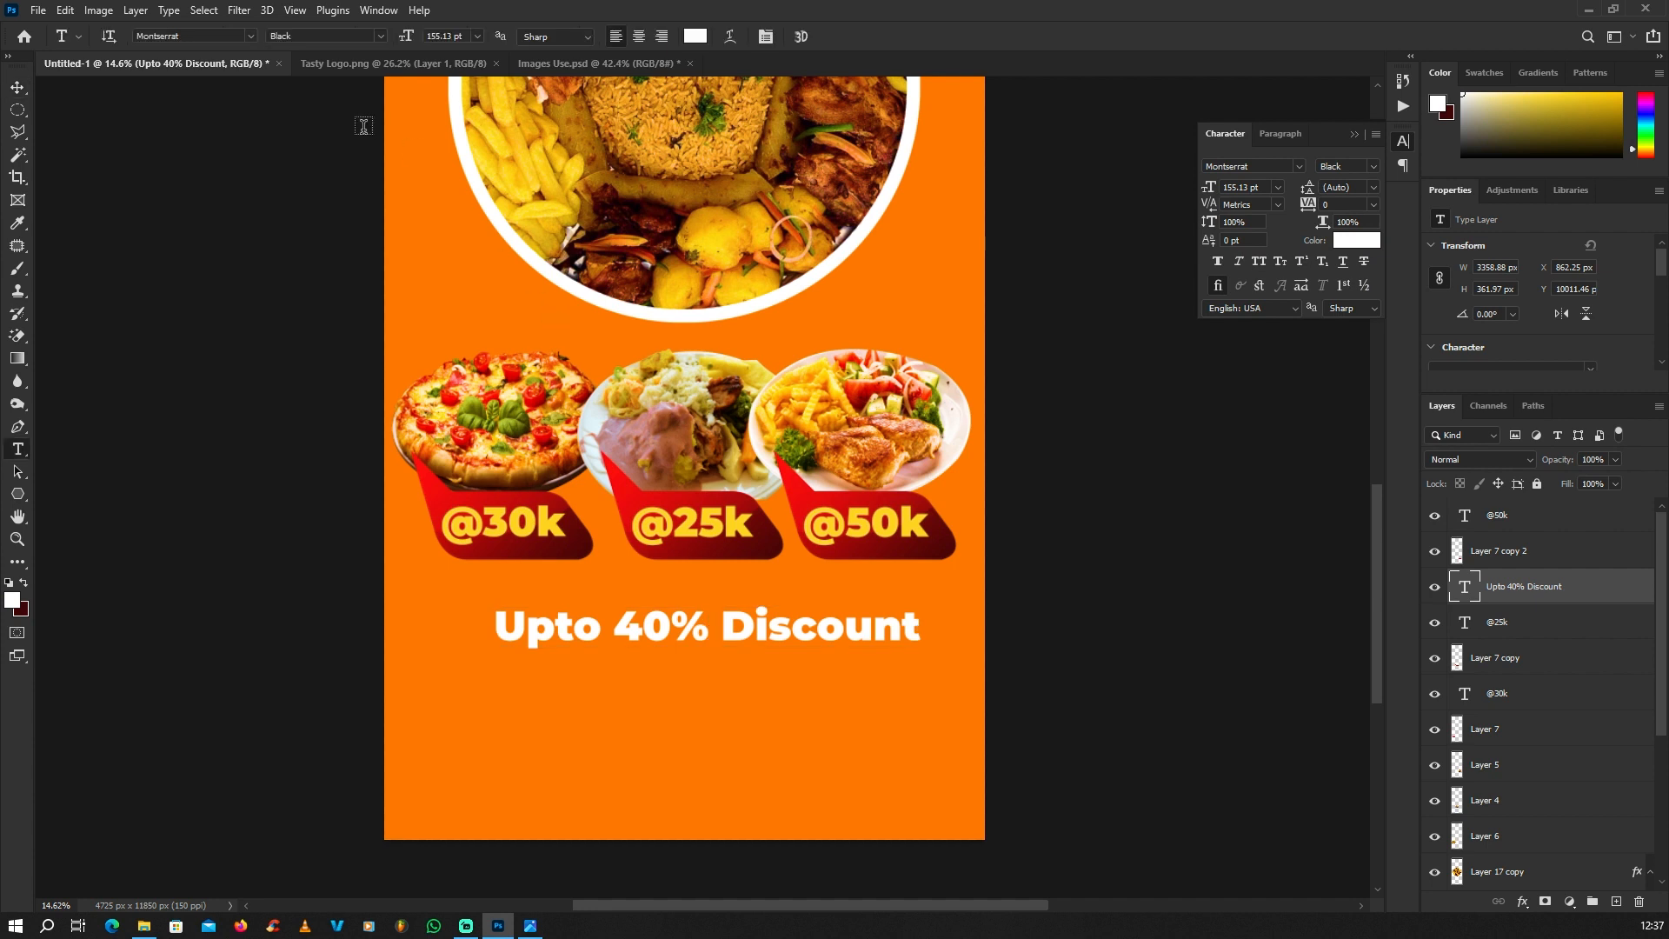
pyautogui.click(379, 35)
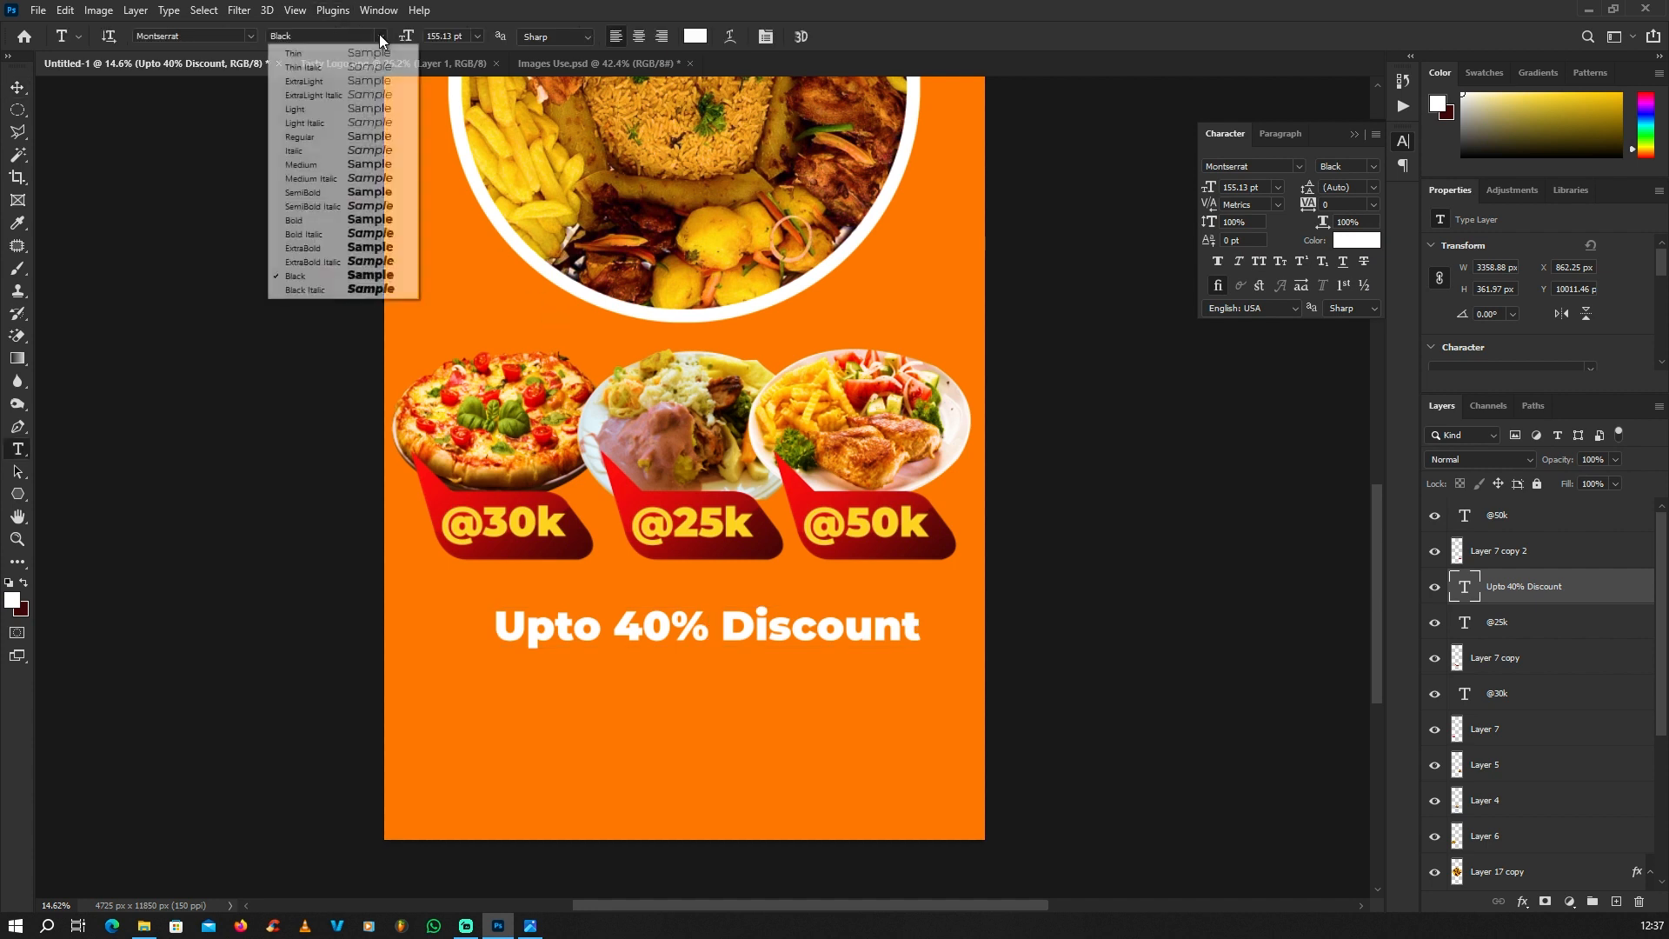
pyautogui.click(309, 138)
pyautogui.press('v')
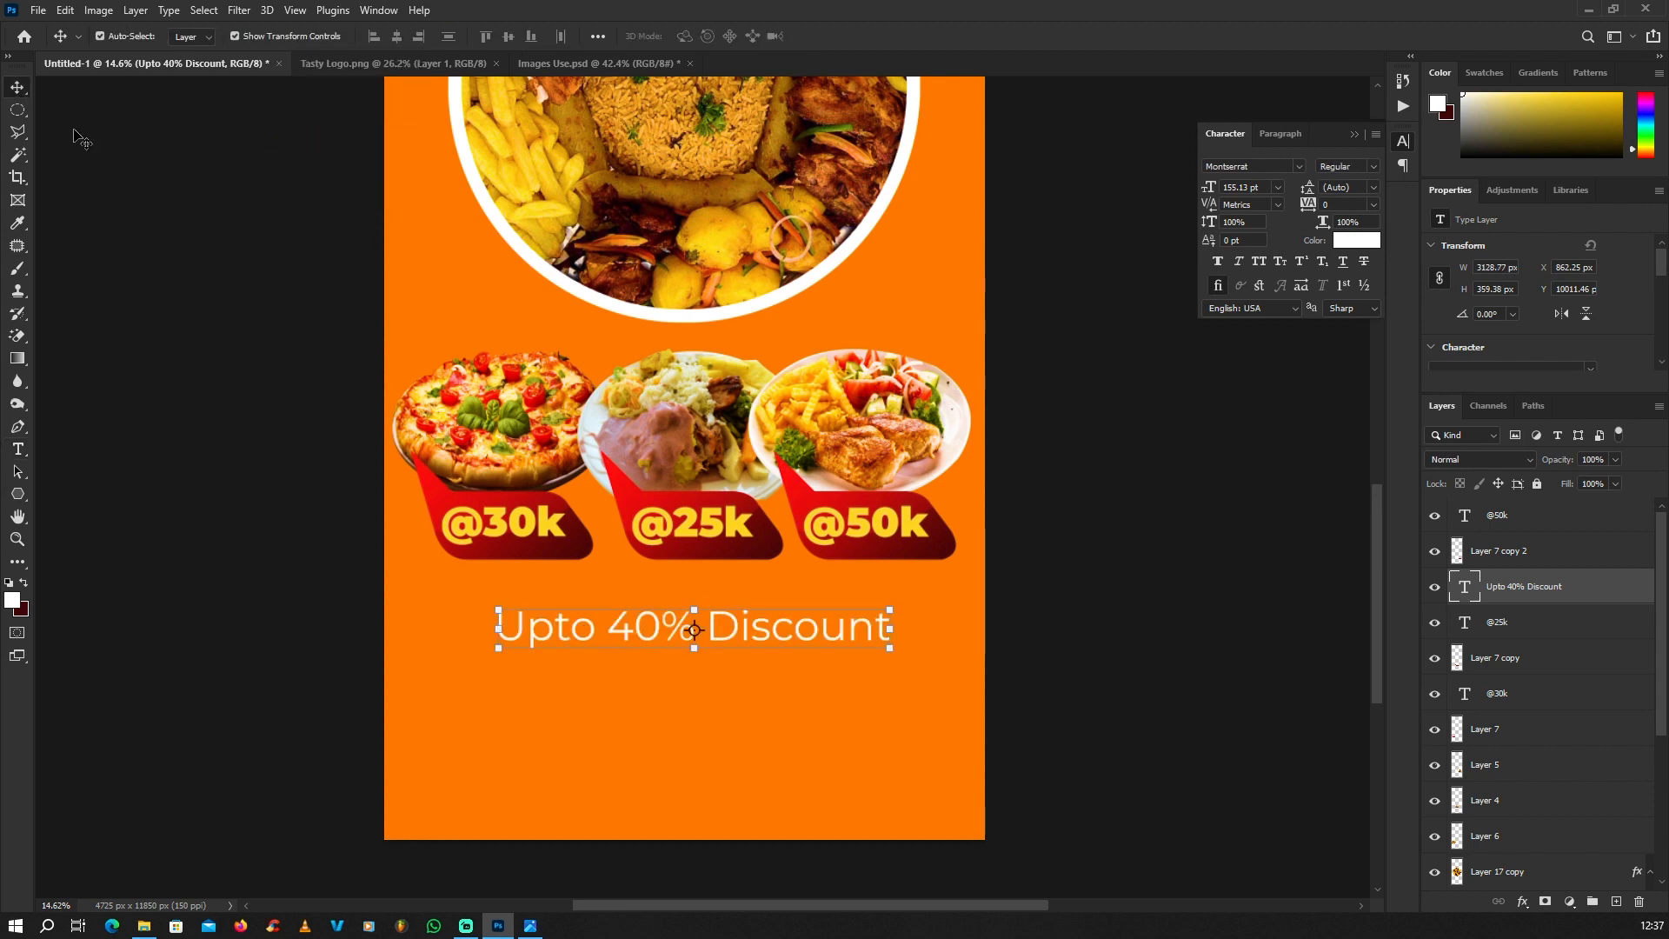
# Step: Enlarge the discount line slightly to about 160 pt, move it up closer to the price bubbles and deselect it
pyautogui.click(887, 606)
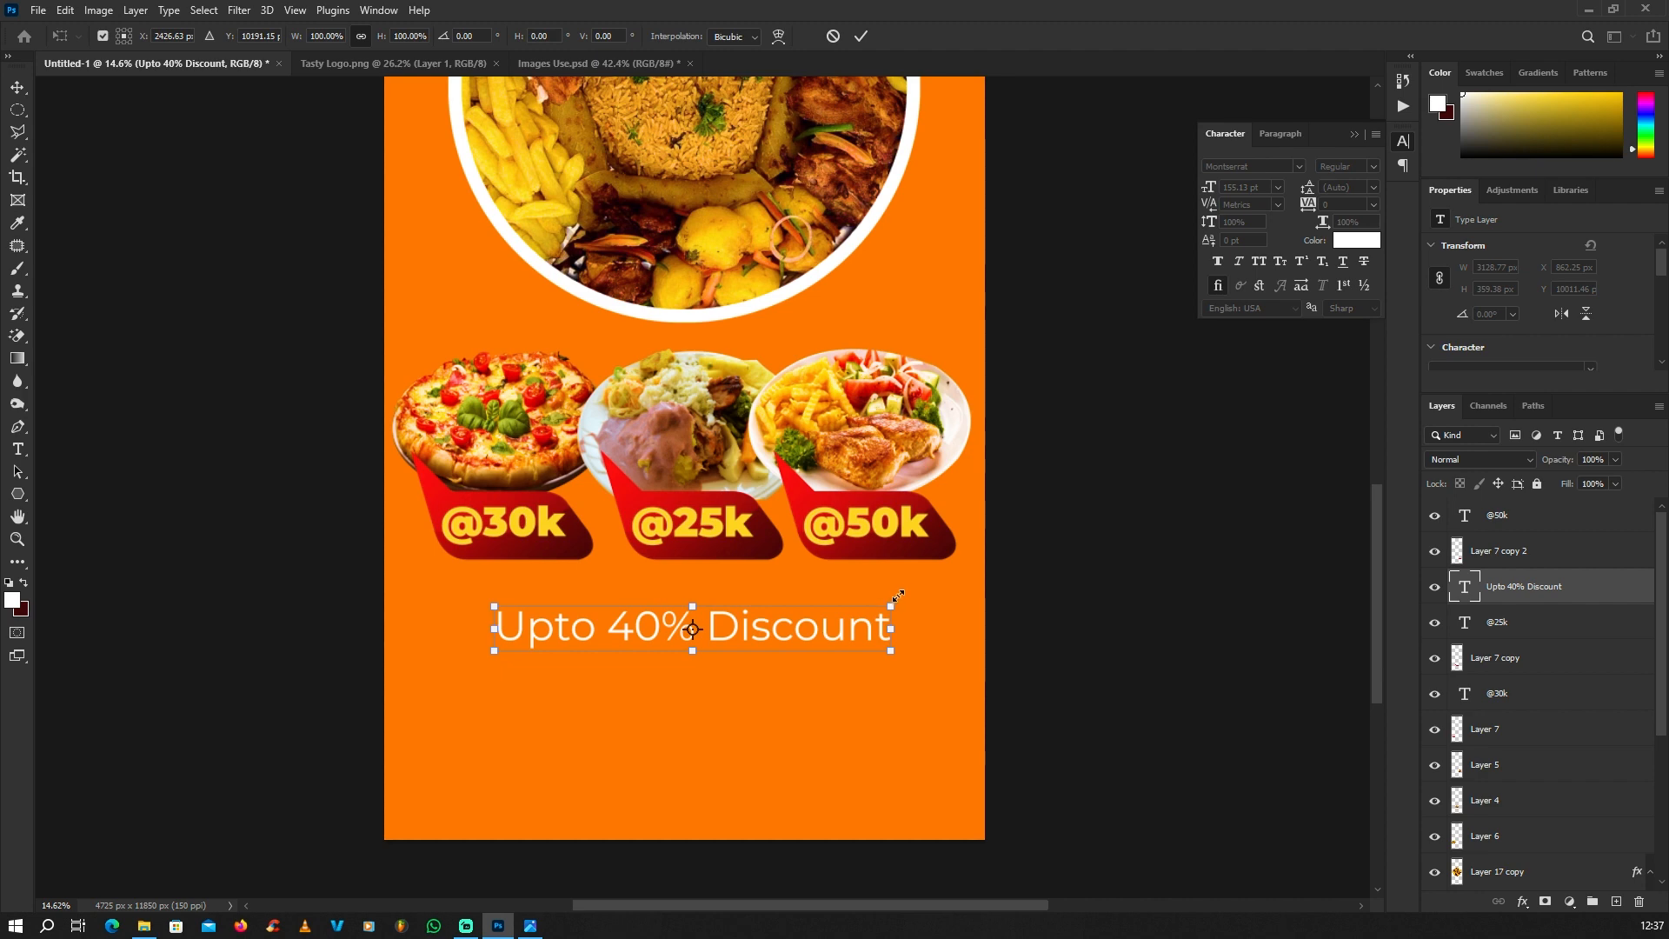
pyautogui.moveTo(898, 596); pyautogui.dragTo(895, 594)
pyautogui.press('Return')
pyautogui.scroll(-2, 770, 594)
pyautogui.scroll(2, 730, 617)
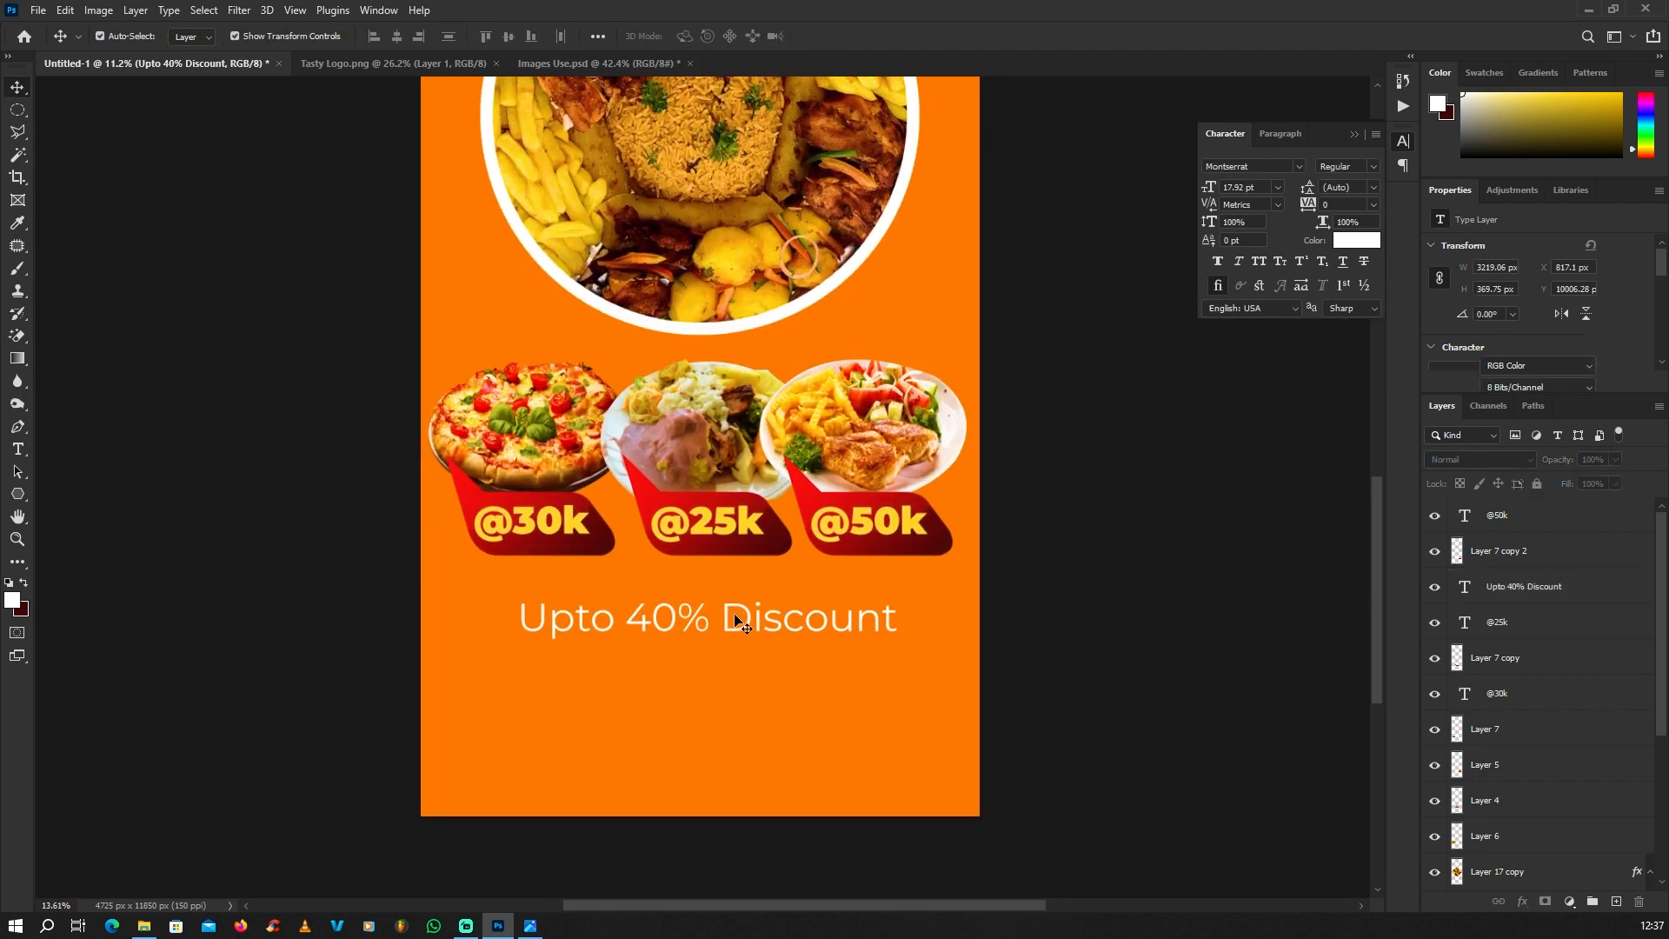
pyautogui.moveTo(734, 615); pyautogui.dragTo(739, 612)
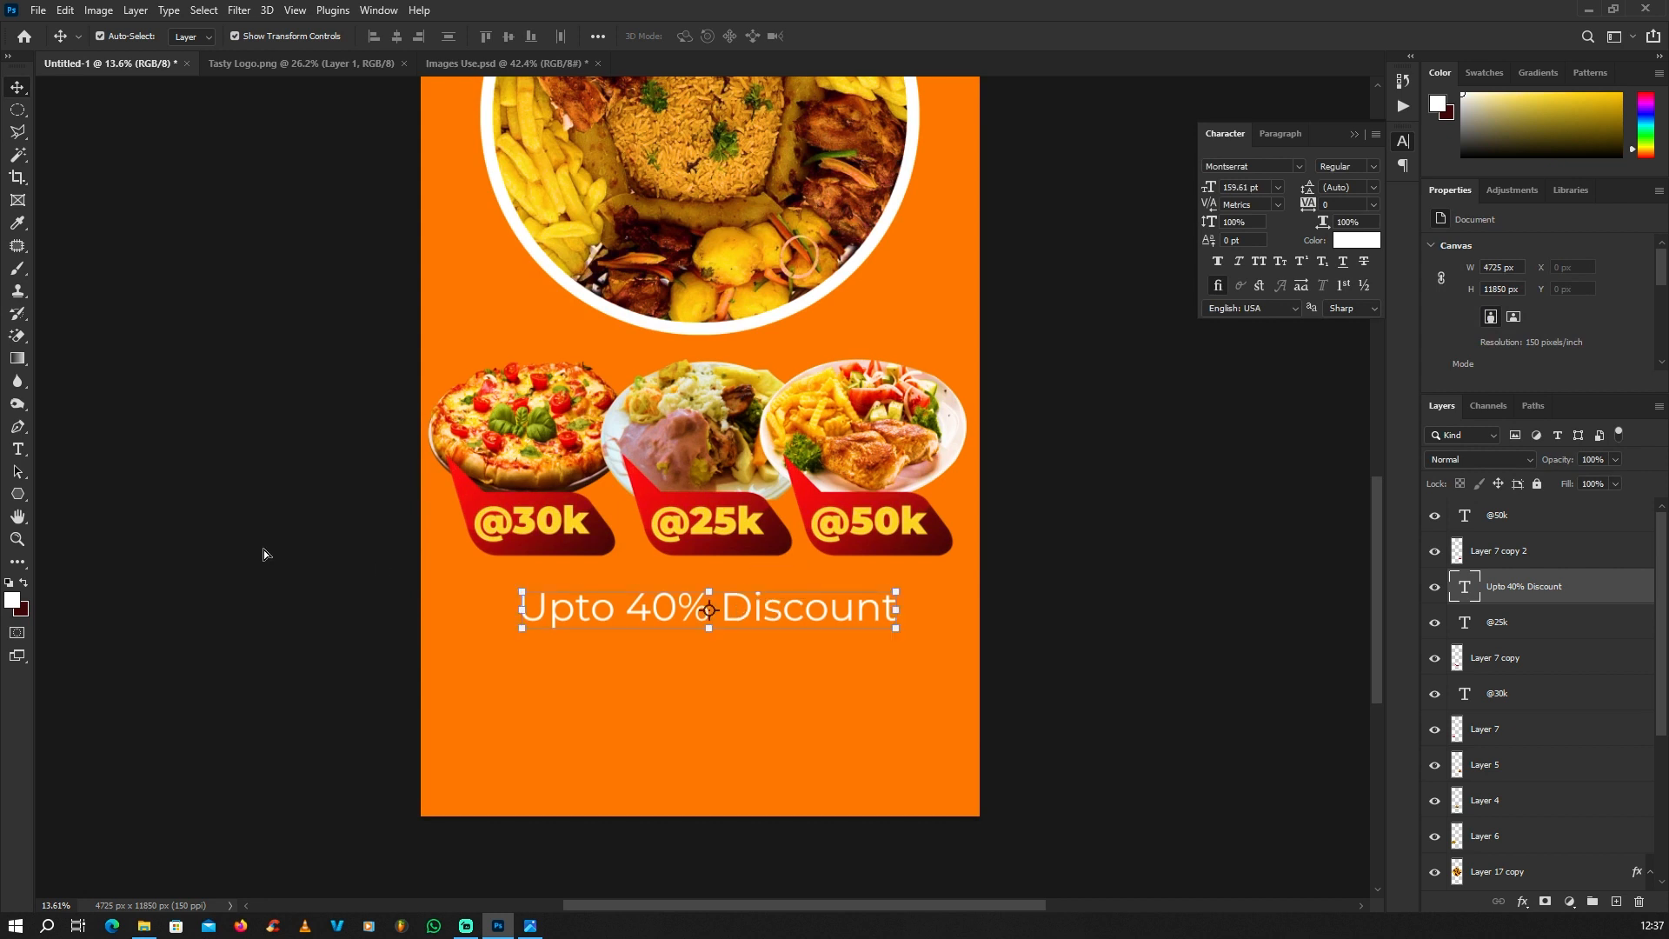
pyautogui.click(260, 555)
pyautogui.click(732, 523)
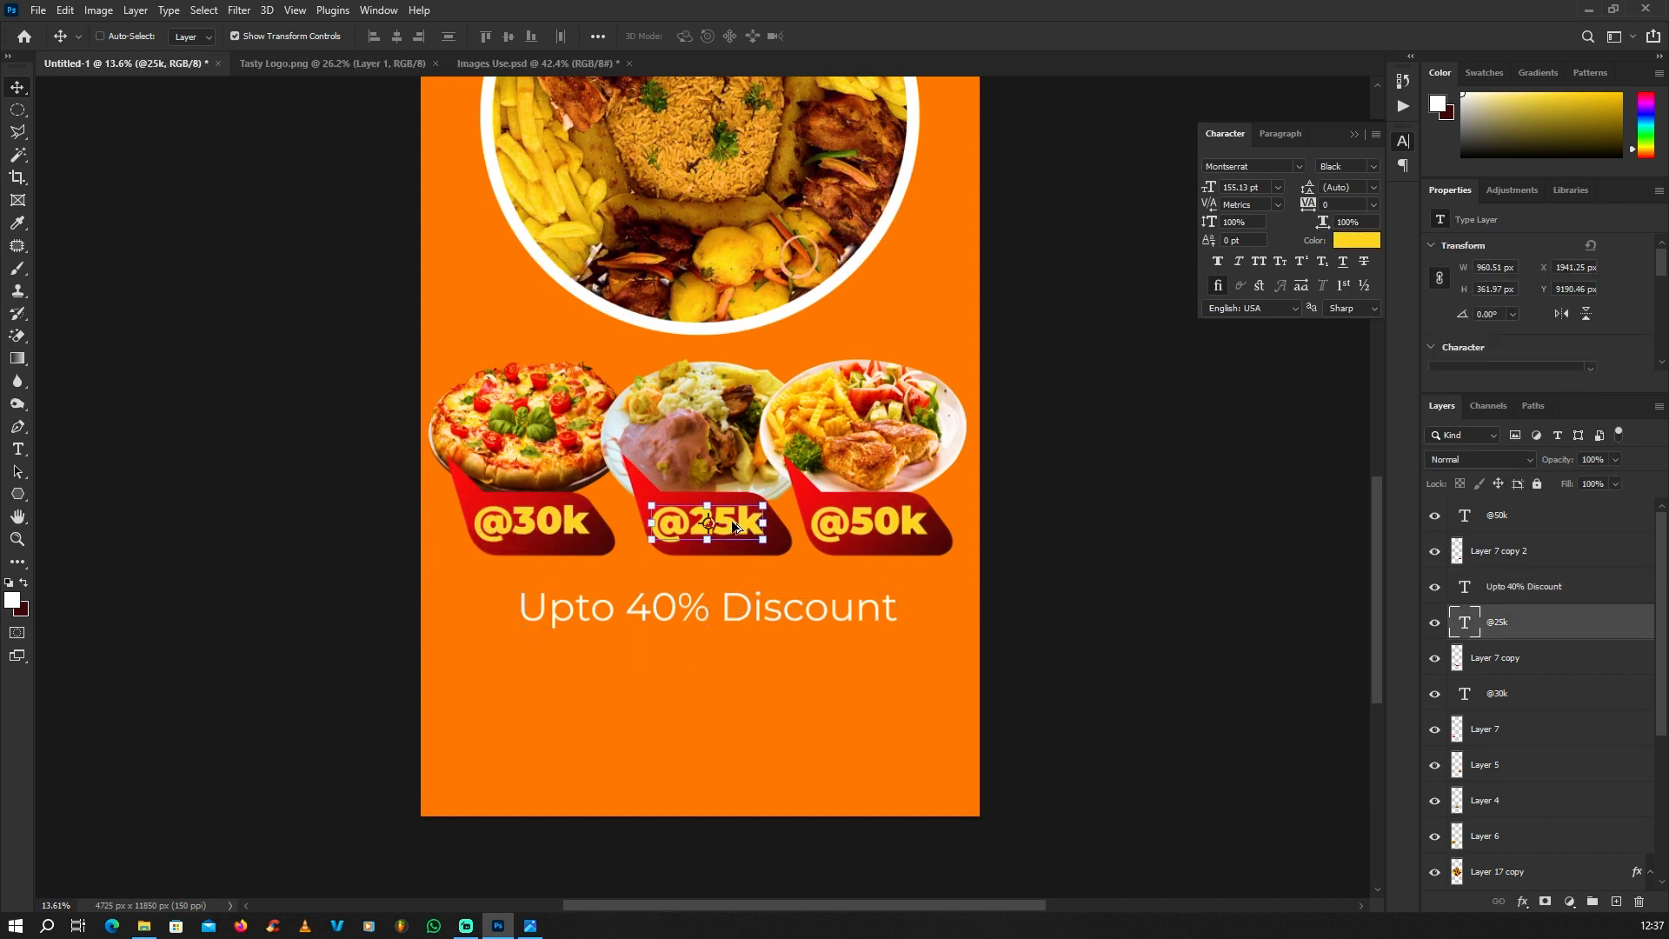
pyautogui.moveTo(734, 526); pyautogui.dragTo(737, 529)
pyautogui.keyDown('ctrl'); pyautogui.click(314, 524); pyautogui.keyUp('ctrl')
pyautogui.keyDown('ctrl'); pyautogui.click(729, 524); pyautogui.keyUp('ctrl')
pyautogui.moveTo(733, 543); pyautogui.dragTo(646, 708)
pyautogui.press('t')
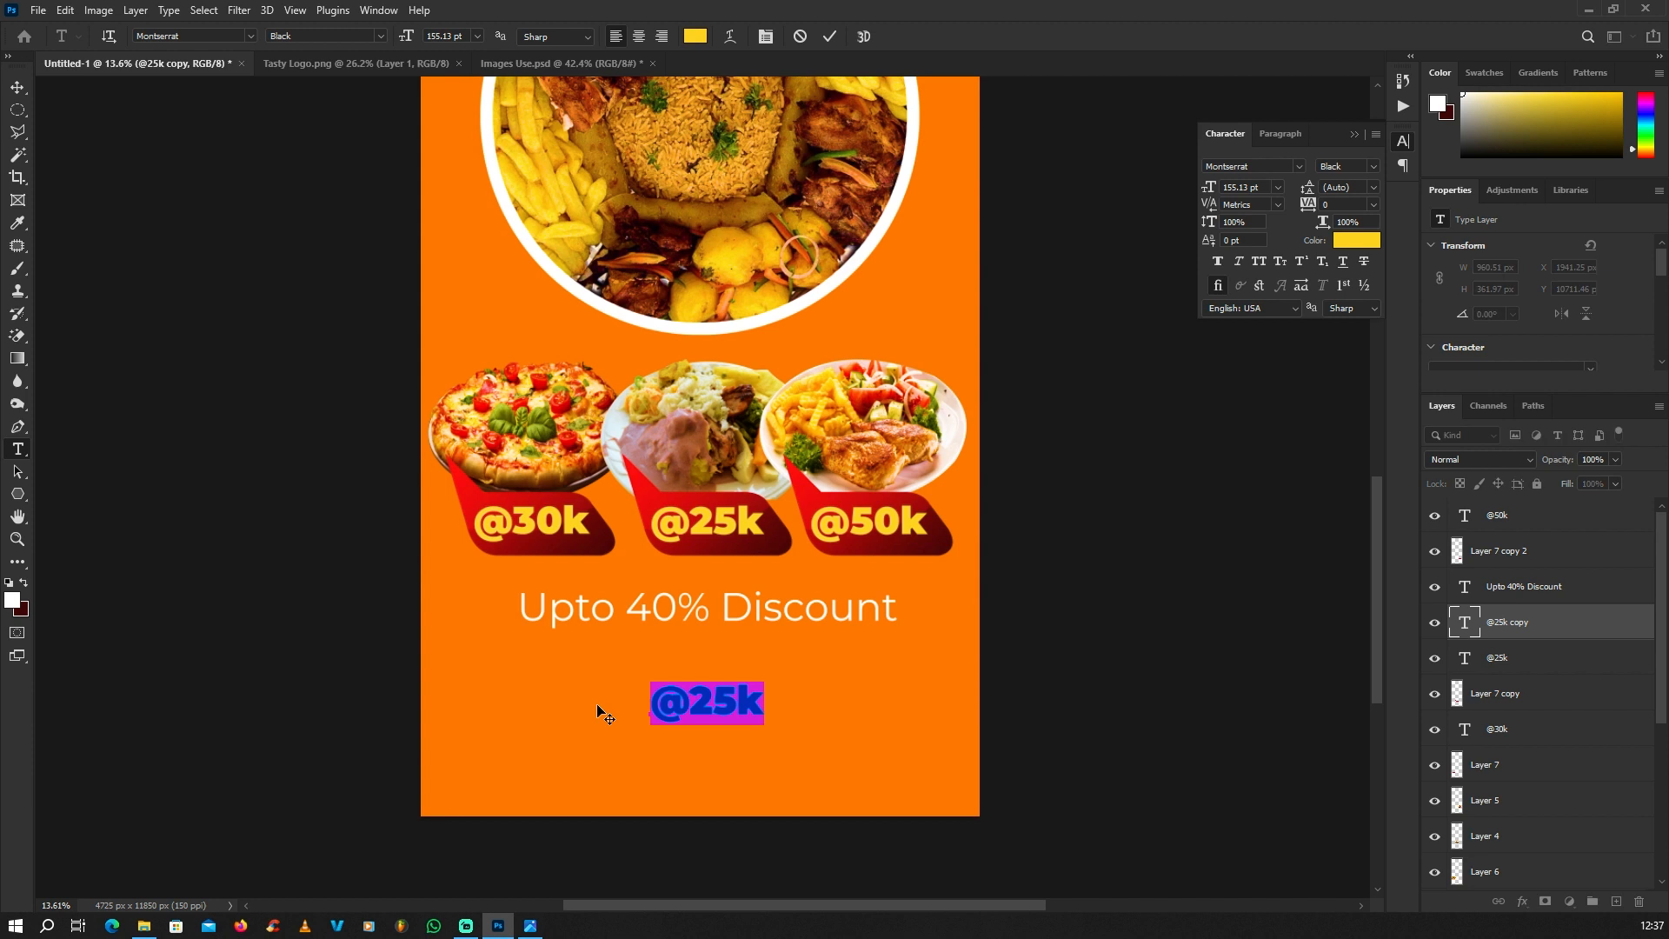
pyautogui.write('We D')
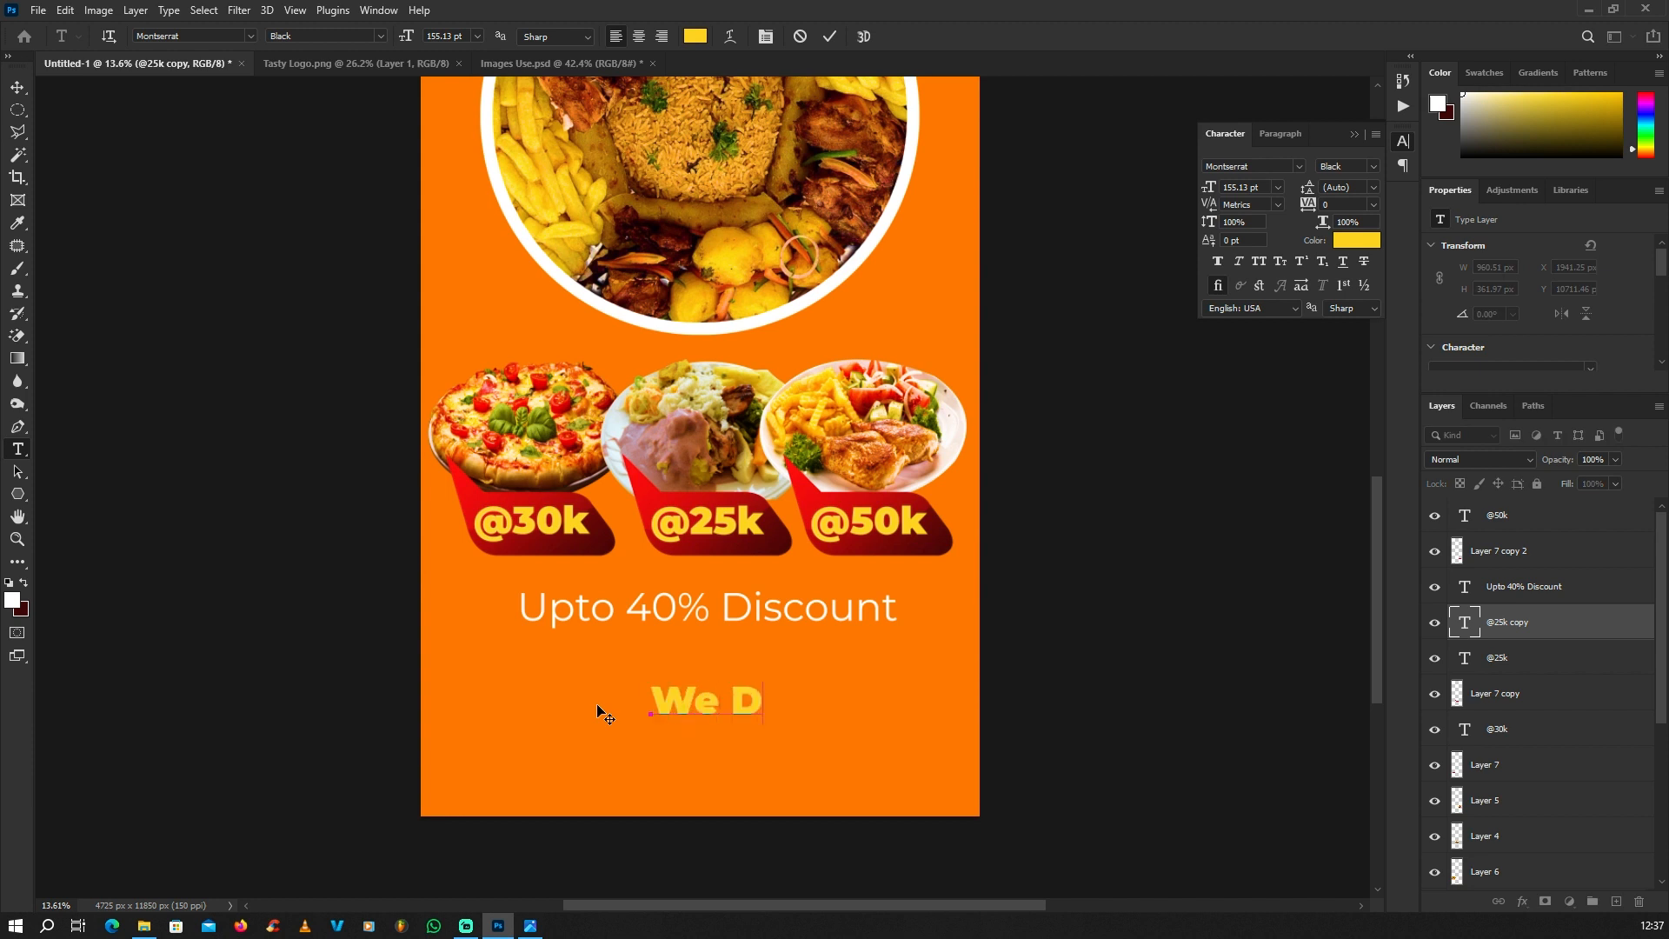
pyautogui.write('eliver')
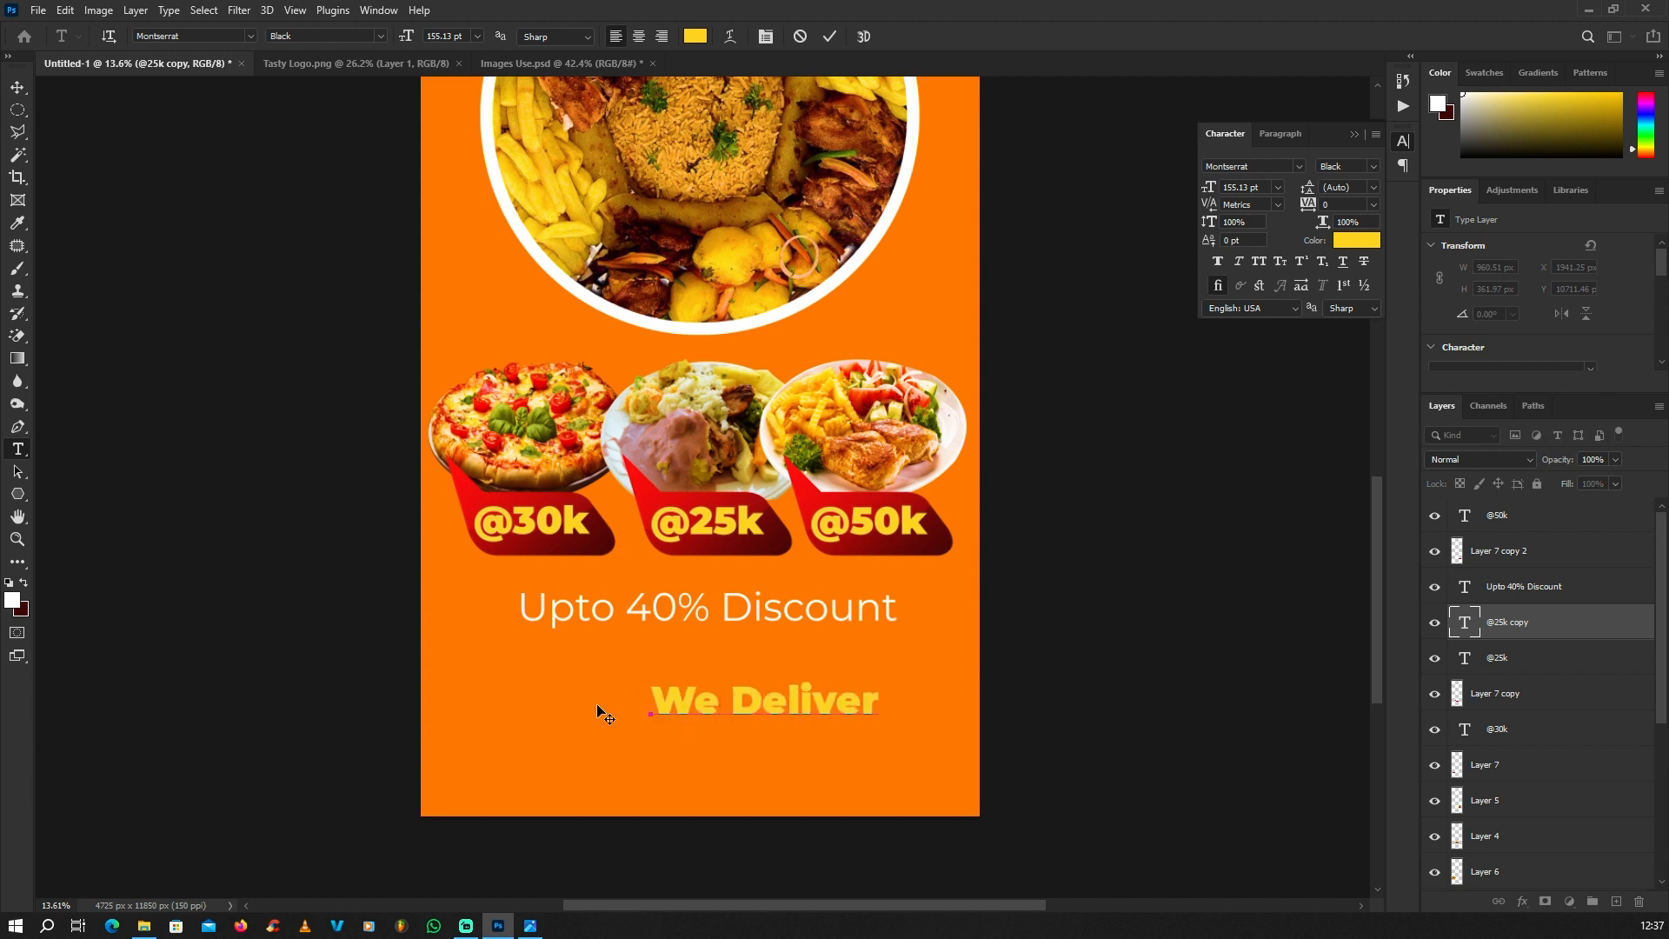
pyautogui.click(17, 86)
# Step: Recolour the "We Deliver" text white
pyautogui.doubleClick(826, 706)
pyautogui.click(24, 581)
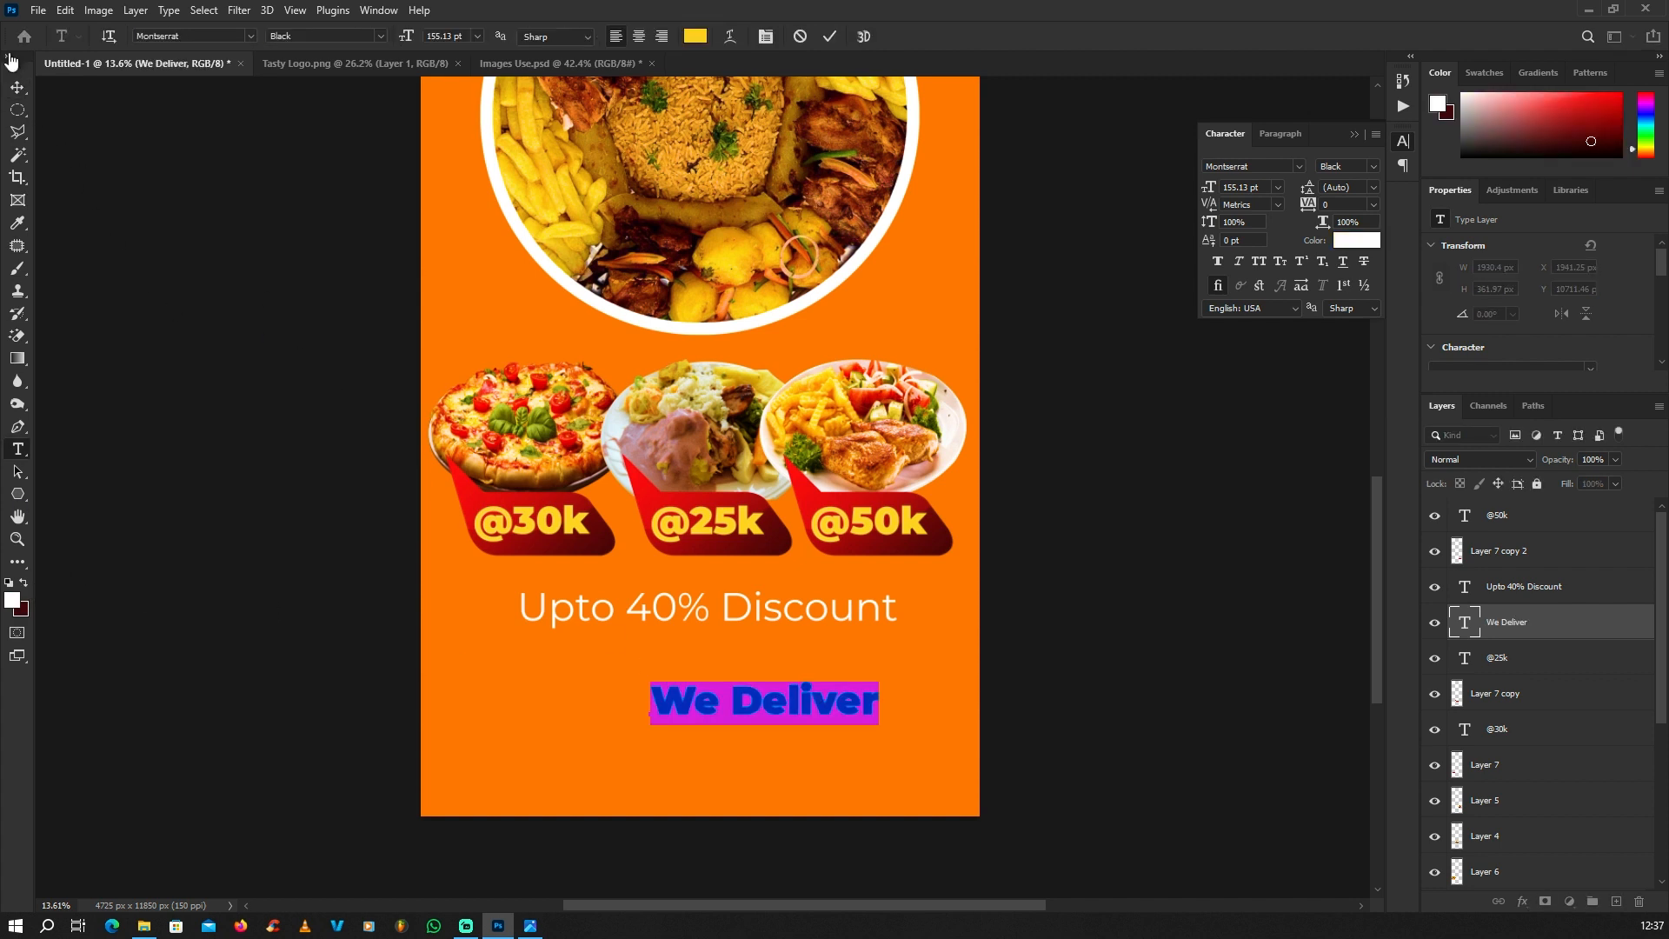
pyautogui.click(18, 87)
# Step: Enlarge the "We Deliver" text to about 252 pt and centre it under the discount line
pyautogui.moveTo(877, 678); pyautogui.dragTo(969, 637)
pyautogui.press('Return')
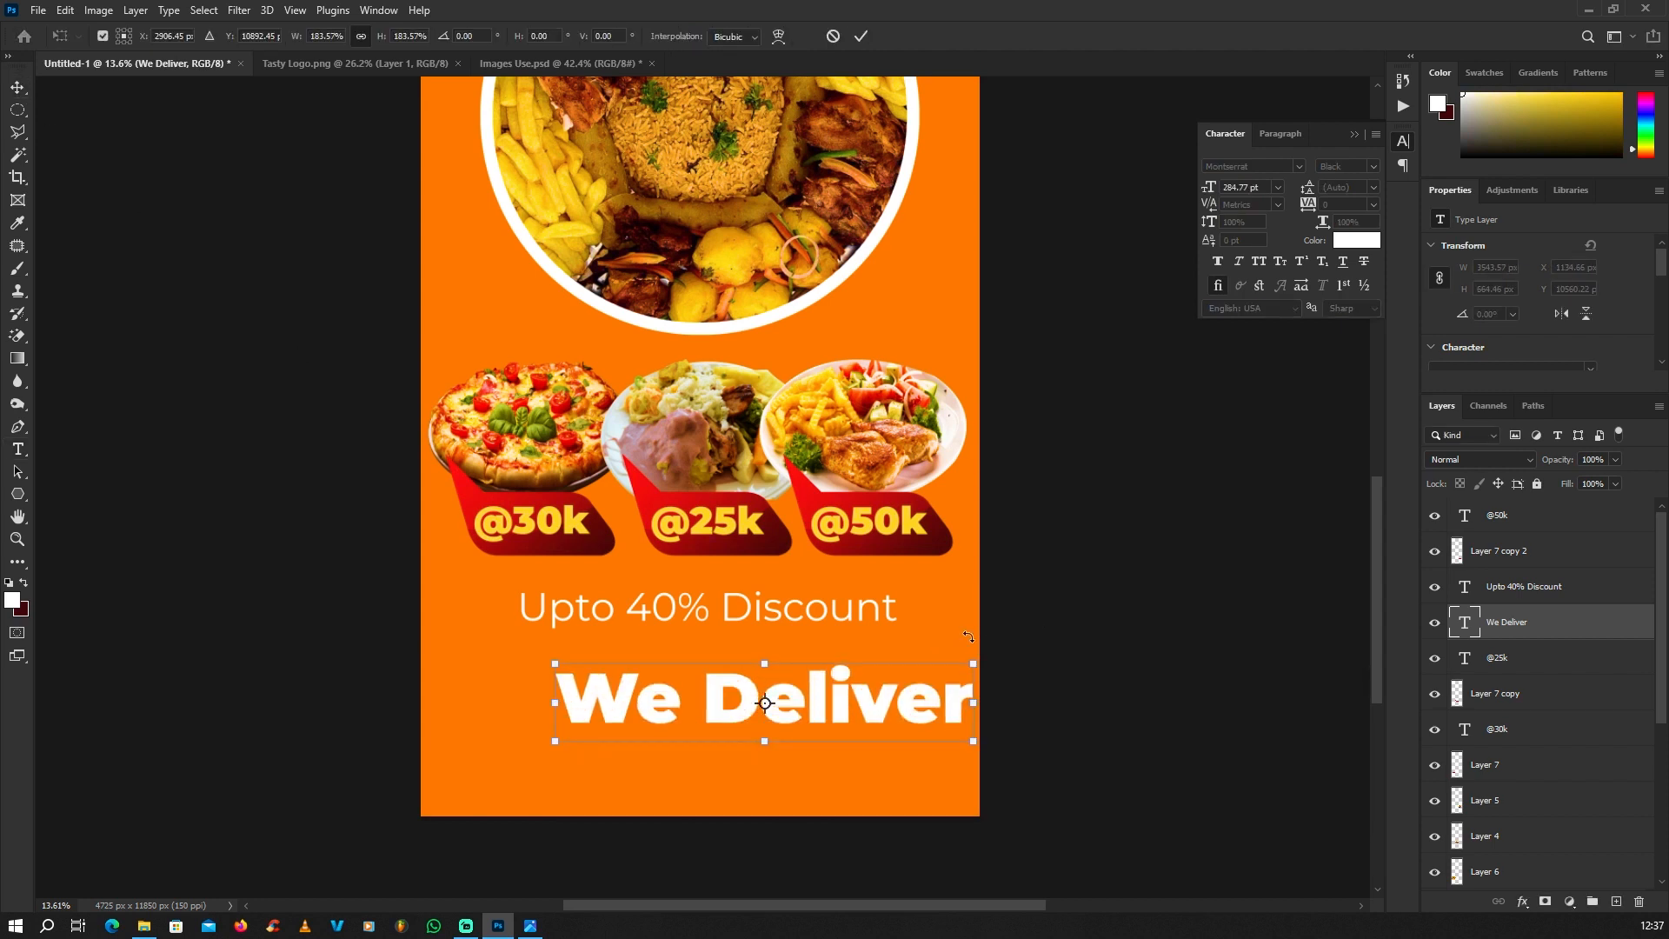
pyautogui.moveTo(755, 711); pyautogui.dragTo(700, 711)
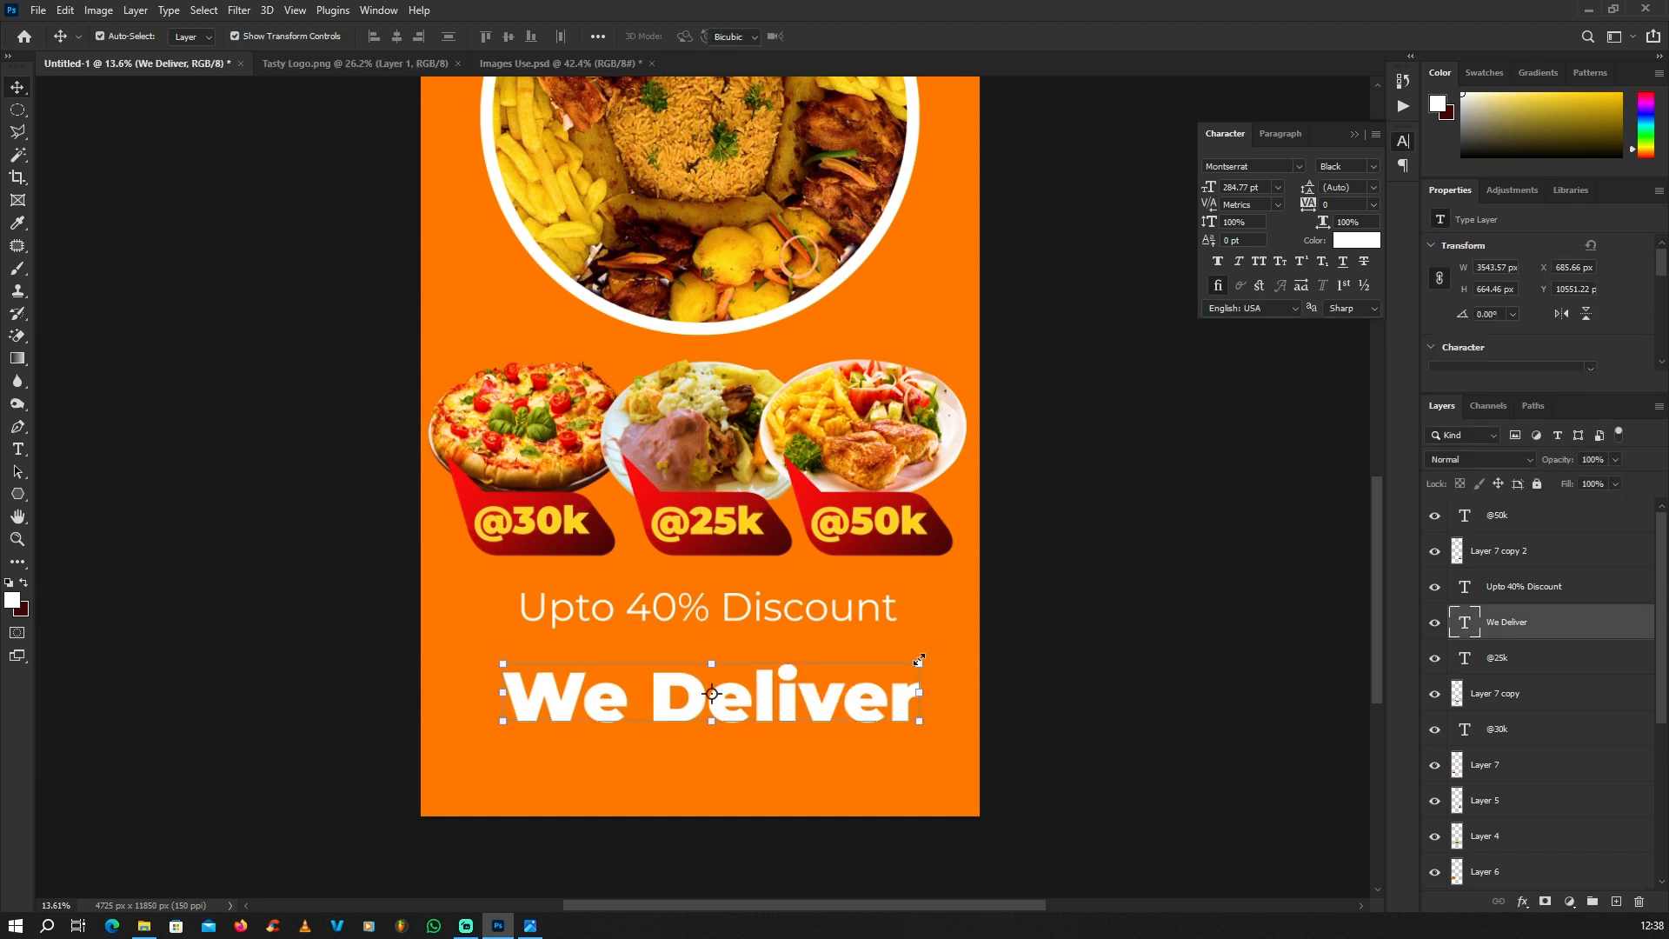
pyautogui.moveTo(916, 660); pyautogui.dragTo(897, 671)
pyautogui.press('Return')
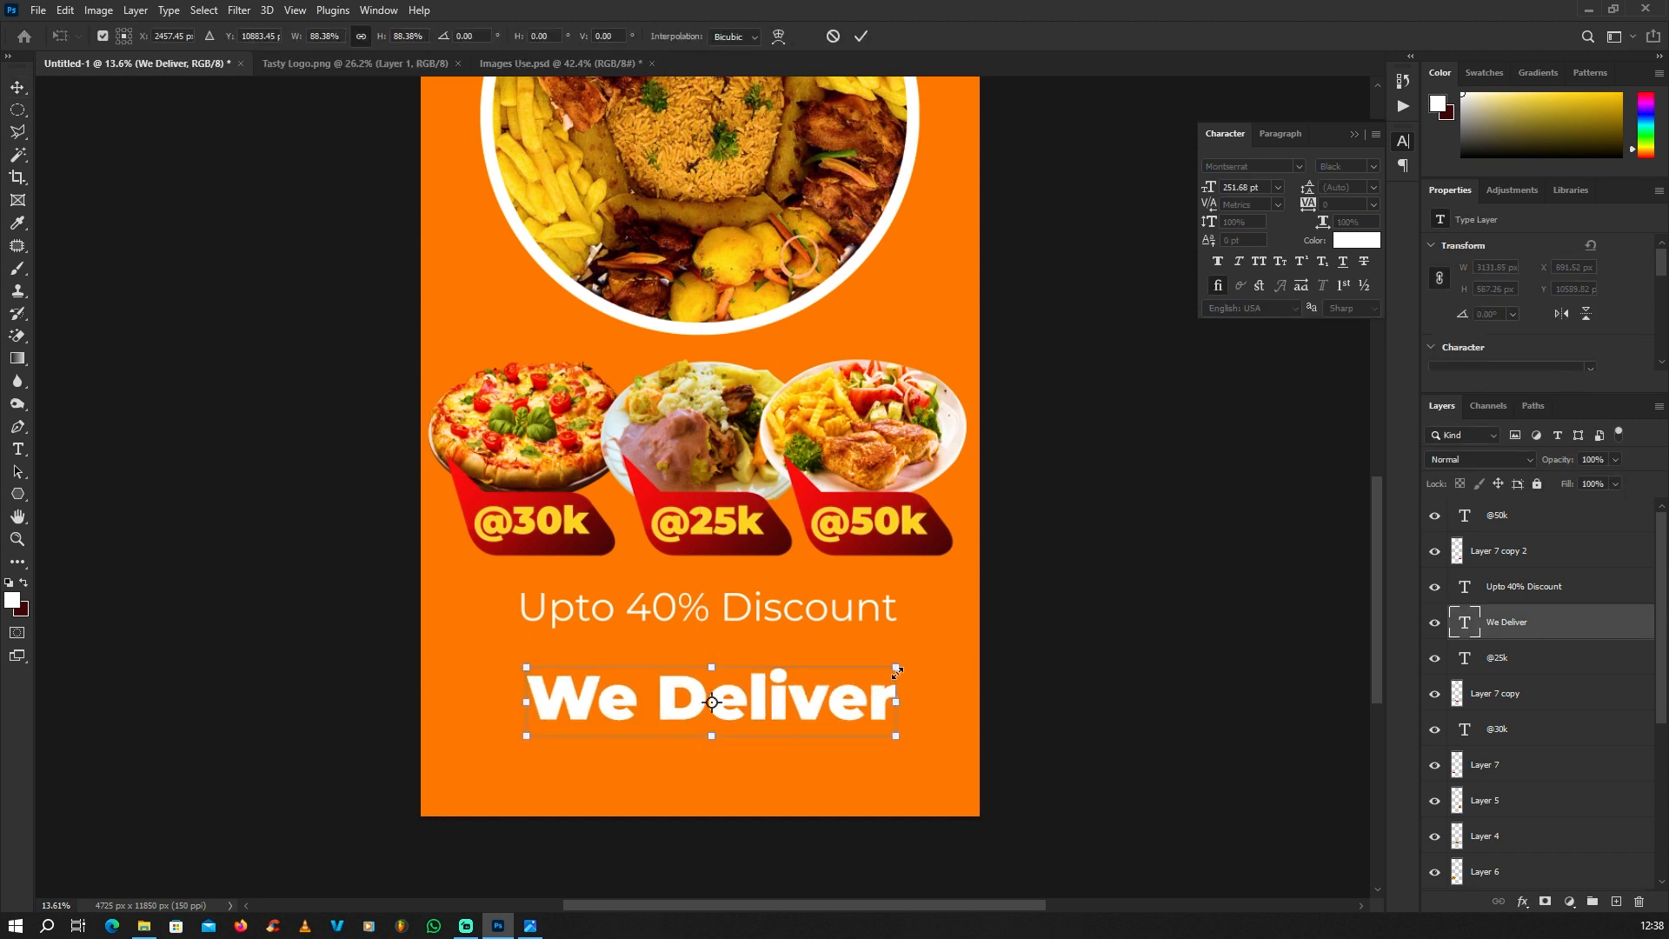
# Step: Shift "We Deliver" slightly down and toward the banner's right edge, leaving room beside it, and deselect
pyautogui.moveTo(787, 698); pyautogui.dragTo(845, 717)
pyautogui.scroll(-4, 791, 717)
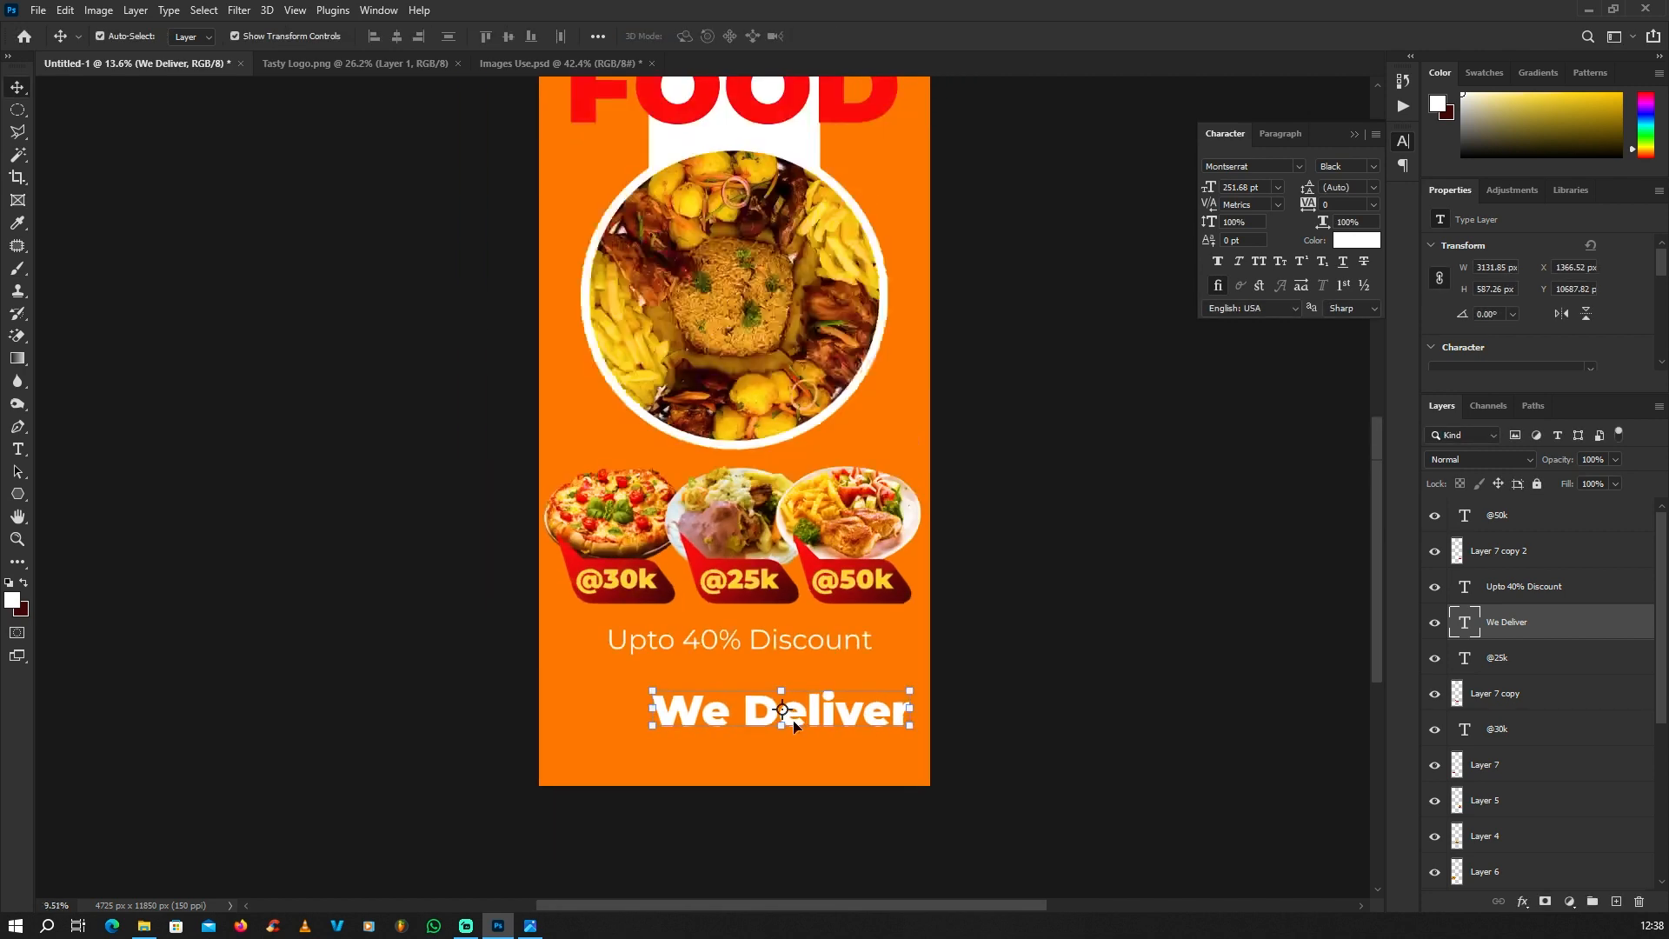
pyautogui.click(628, 736)
pyautogui.scroll(-3, 747, 638)
pyautogui.scroll(3, 870, 534)
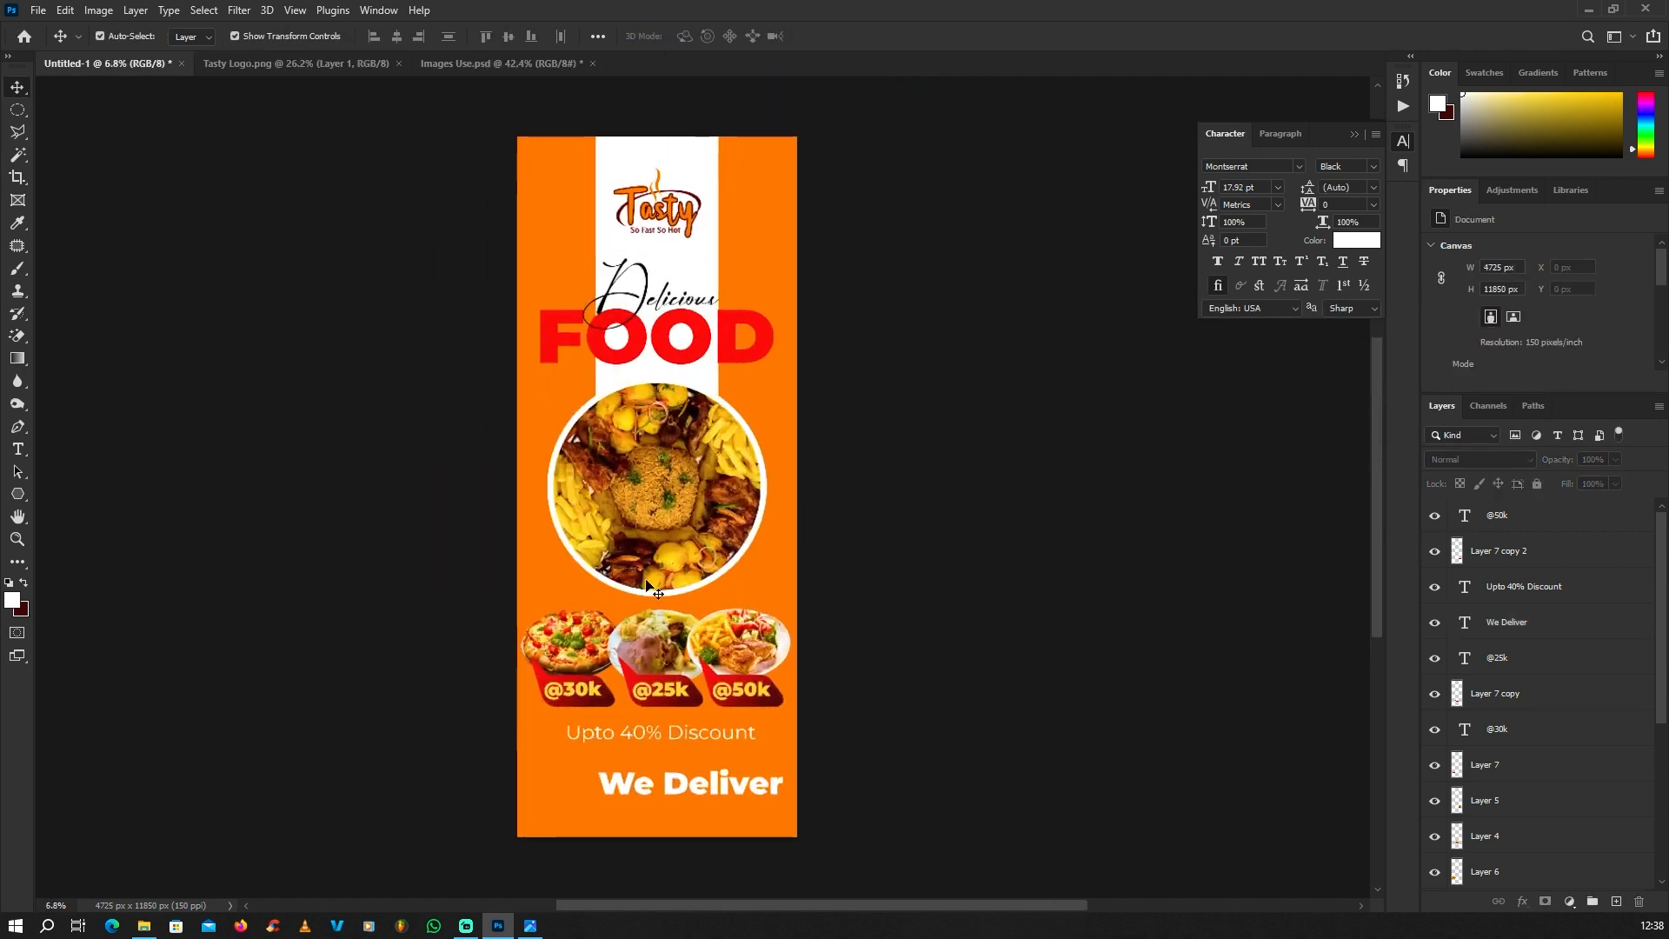
pyautogui.scroll(1, 629, 556)
# Step: Bring the delivery rider on the scooter from Images Use.psd into the banner beside "We Deliver"
pyautogui.click(476, 64)
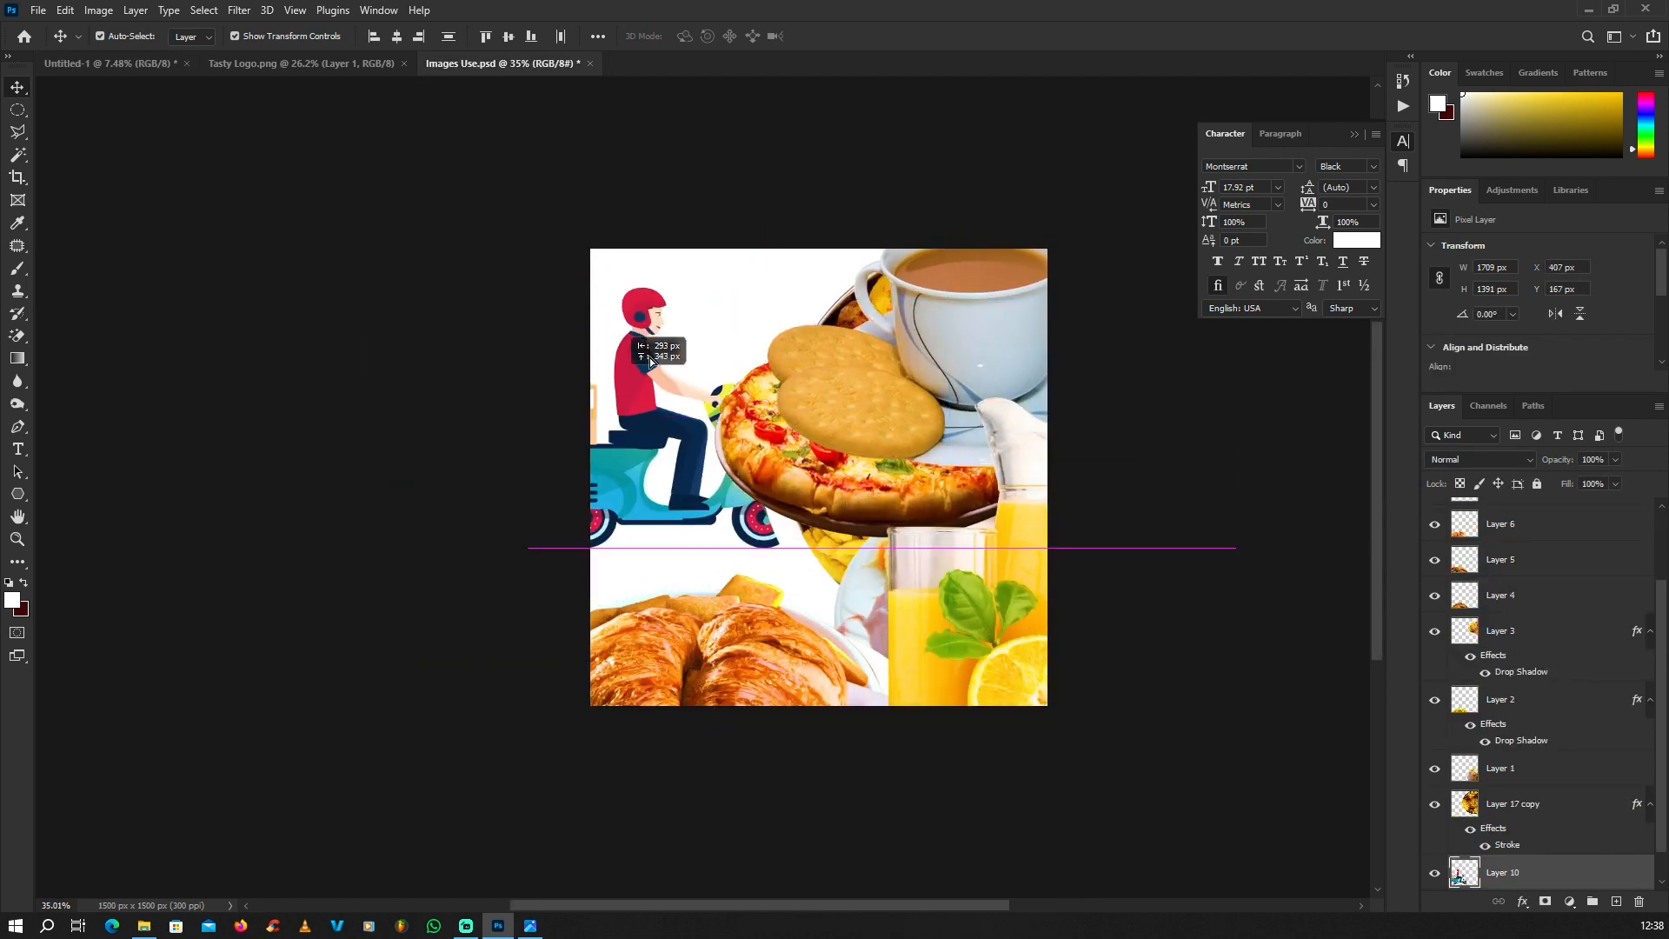
pyautogui.click(141, 65)
pyautogui.moveTo(141, 66); pyautogui.dragTo(563, 776)
pyautogui.scroll(-2, 533, 772)
pyautogui.scroll(3, 824, 591)
pyautogui.scroll(2, 827, 594)
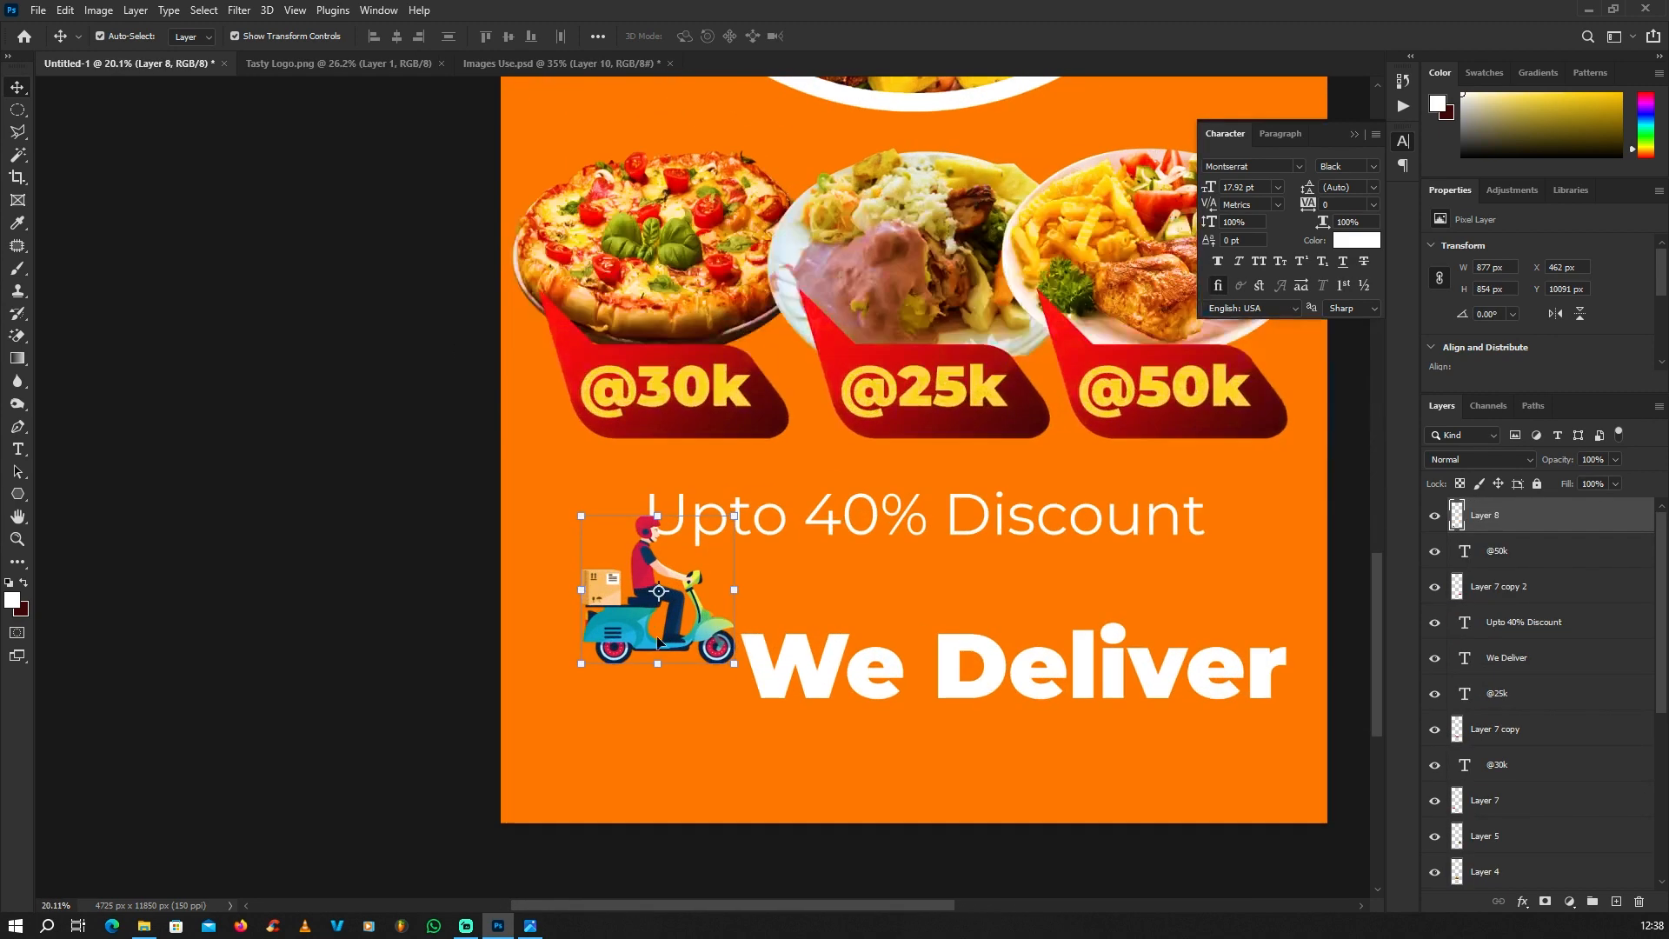
# Step: Place the scooter rider right after "We Deliver" and shift the text left so the pair sits centred on the banner
pyautogui.moveTo(619, 654); pyautogui.dragTo(951, 693)
pyautogui.scroll(-2, 608, 675)
pyautogui.moveTo(808, 664); pyautogui.dragTo(696, 664)
pyautogui.scroll(2, 930, 700)
pyautogui.moveTo(947, 664); pyautogui.dragTo(941, 660)
pyautogui.keyDown('shift'); pyautogui.click(772, 657); pyautogui.keyUp('shift')
pyautogui.moveTo(791, 665); pyautogui.dragTo(777, 656)
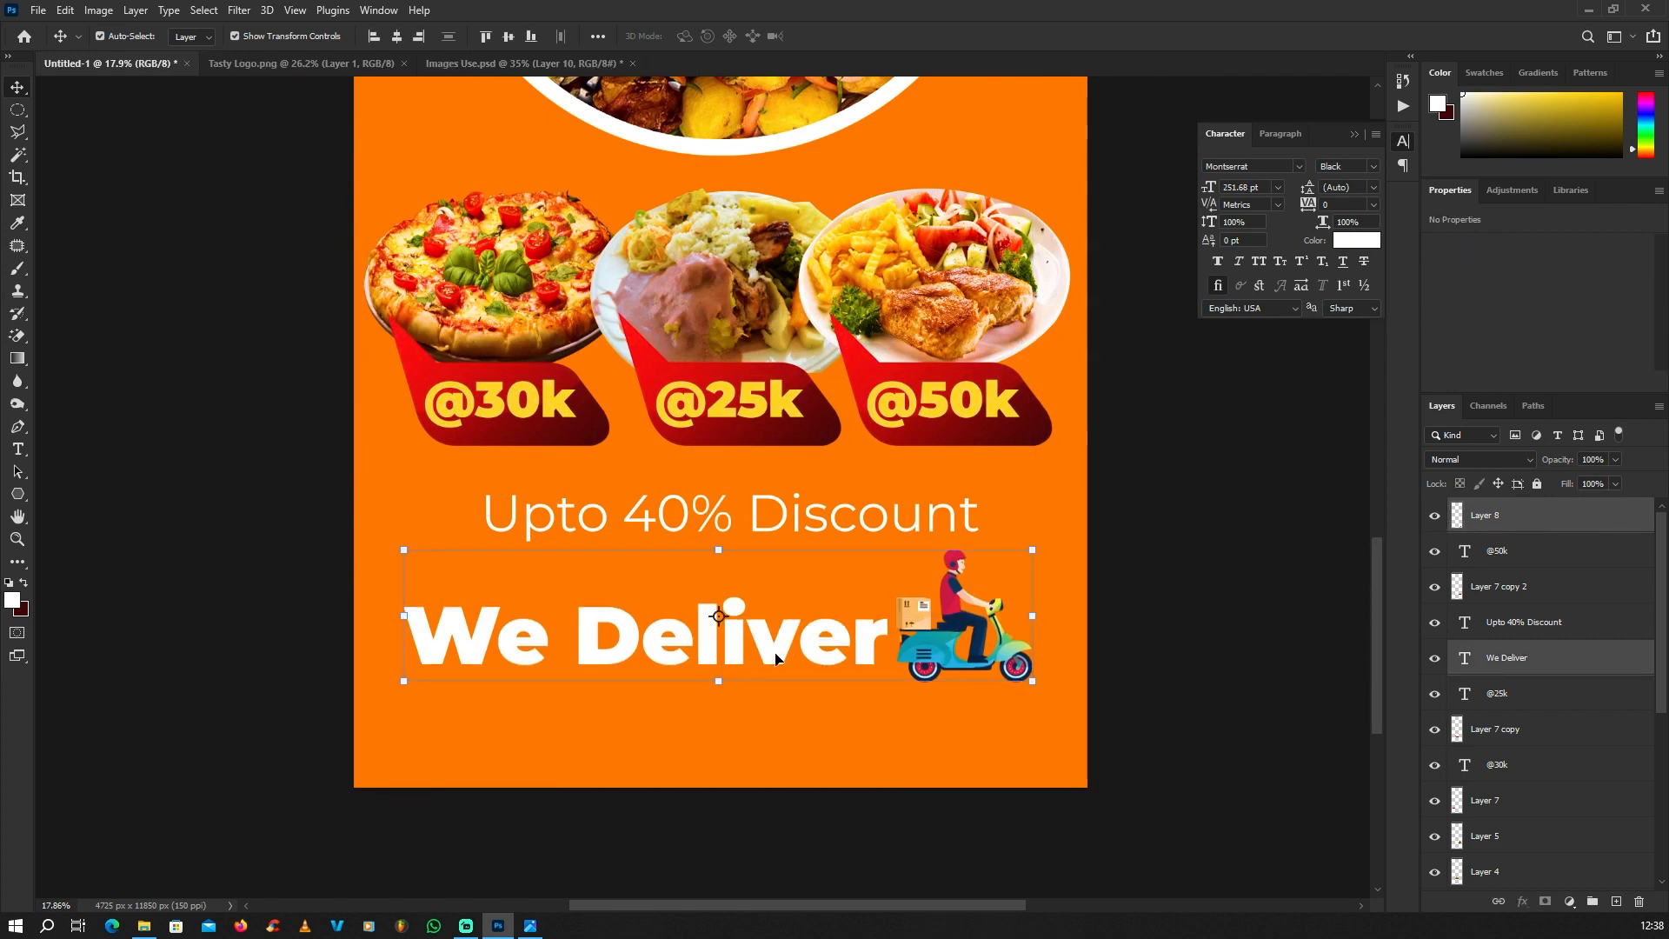
# Step: Duplicate the "Upto 40% Discount" text and place the copy directly below "We Deliver"
pyautogui.scroll(-2, 776, 654)
pyautogui.click(218, 567)
pyautogui.click(748, 564)
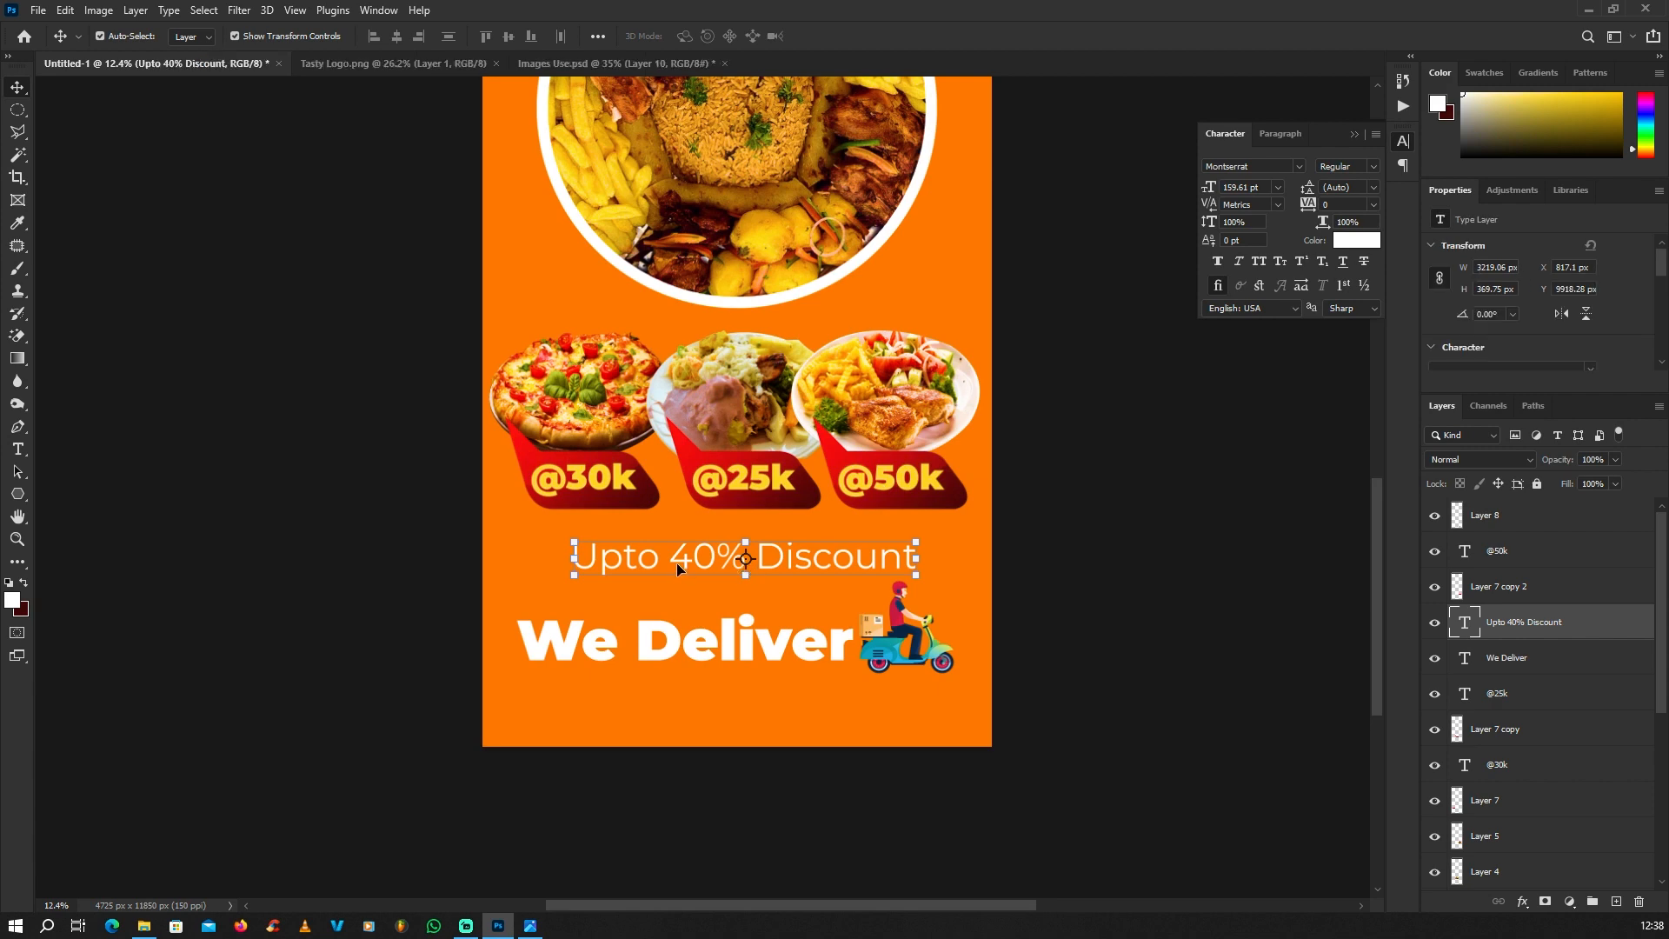
pyautogui.scroll(2, 739, 548)
pyautogui.scroll(-2, 754, 530)
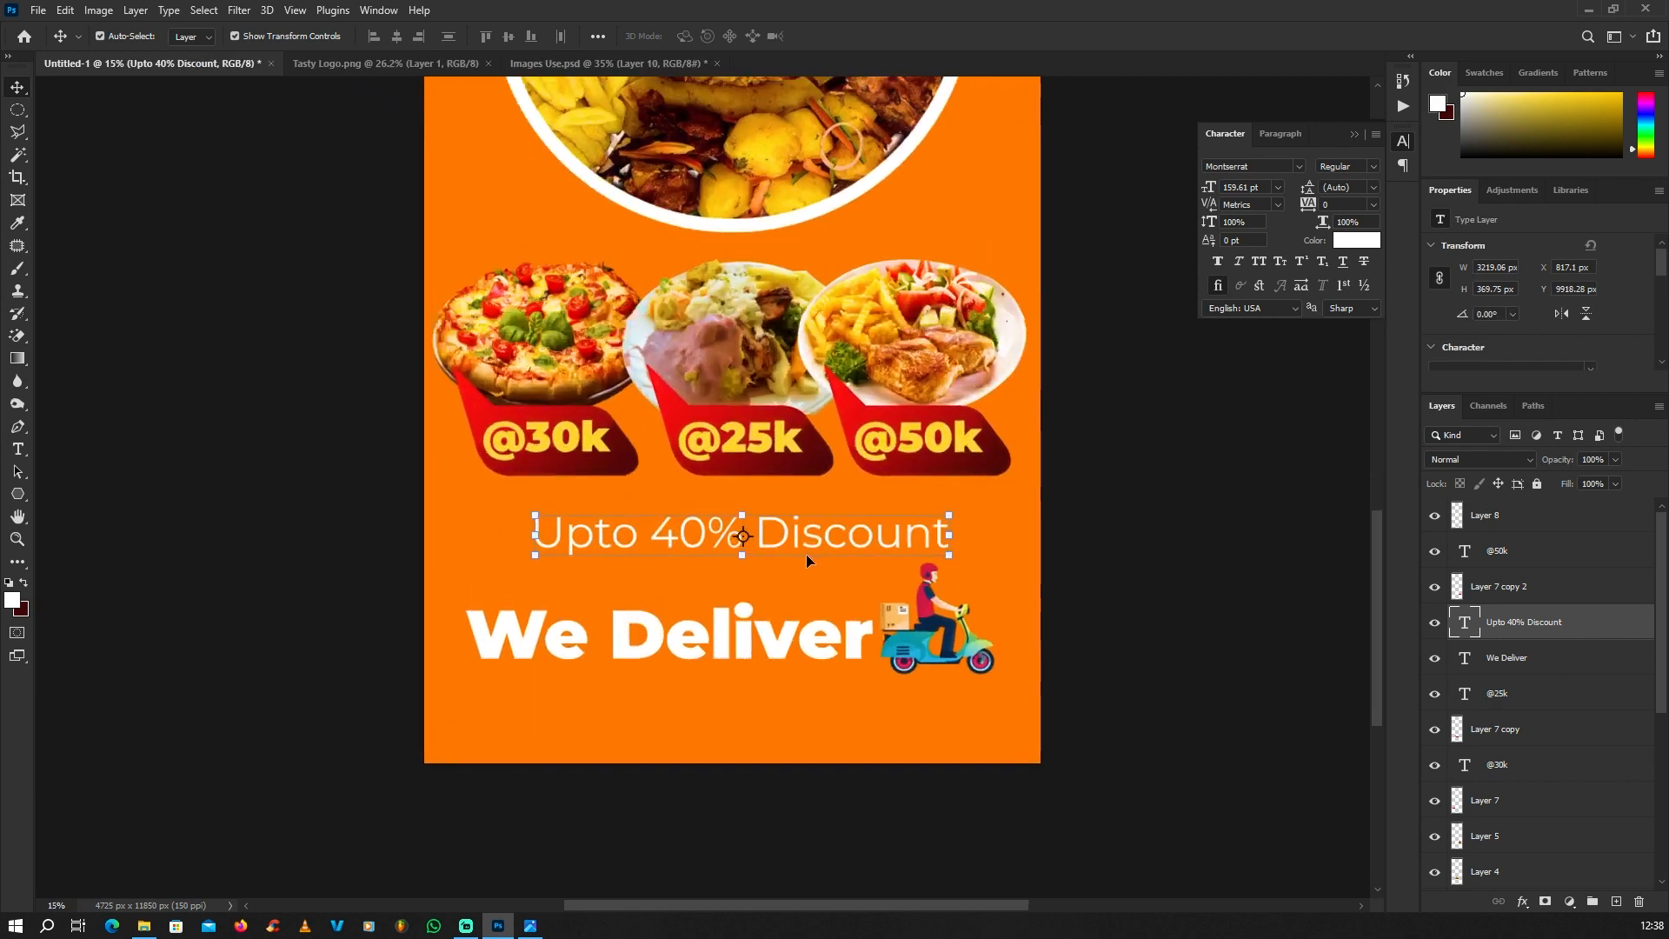
pyautogui.scroll(2, 756, 530)
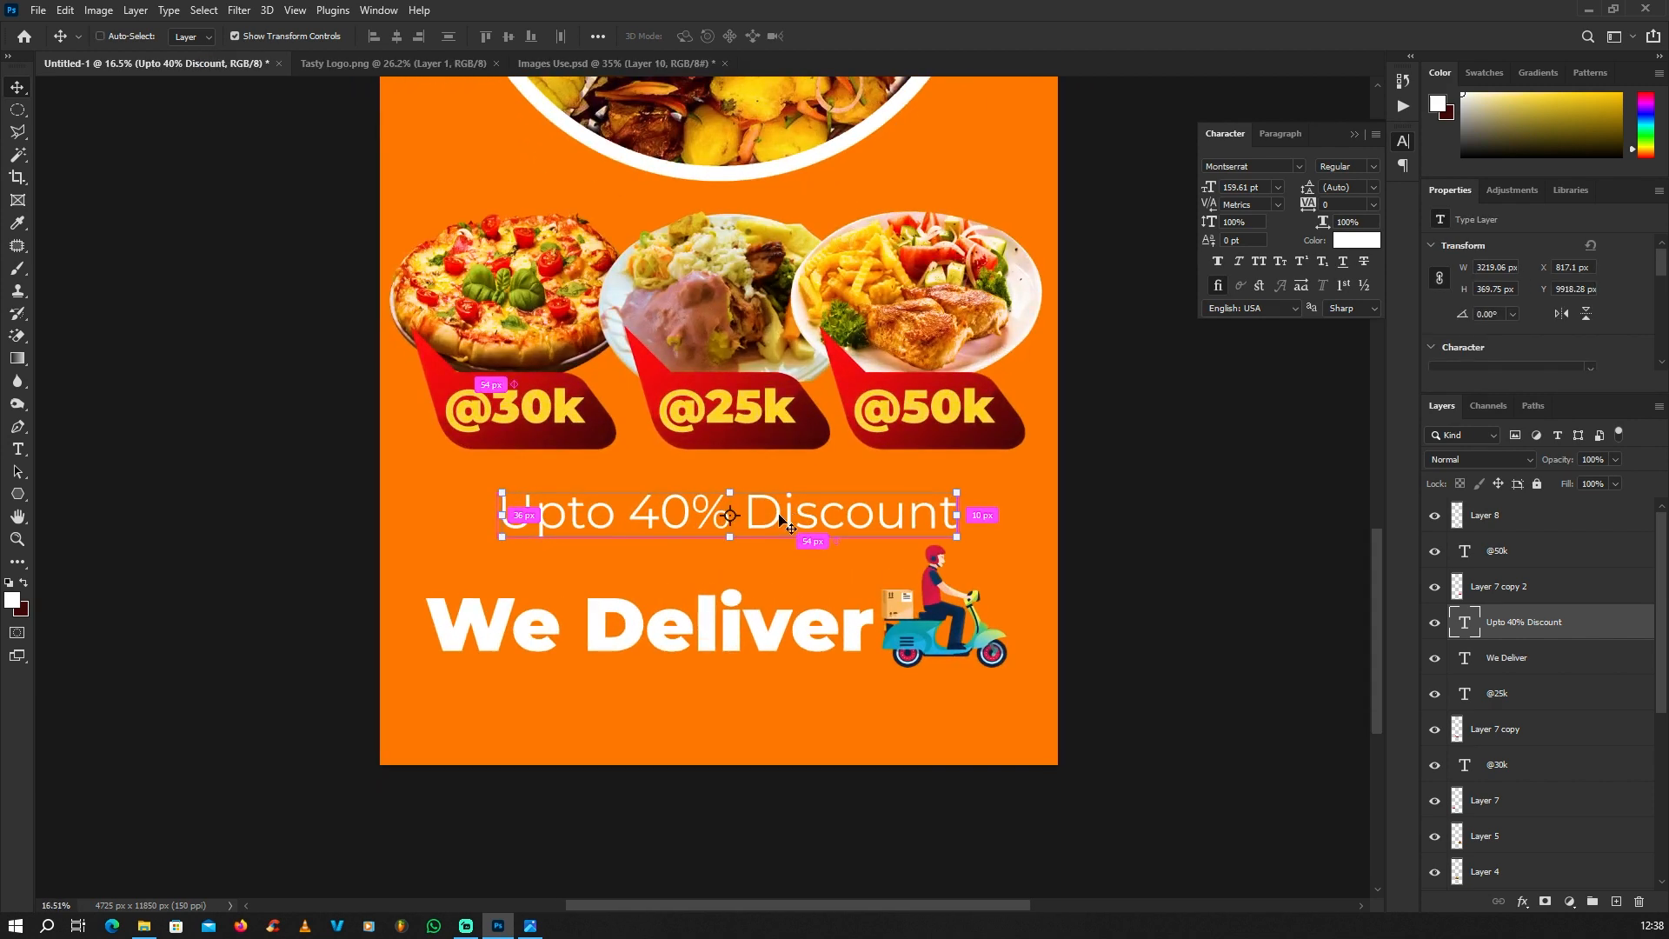
pyautogui.moveTo(781, 519); pyautogui.dragTo(753, 697)
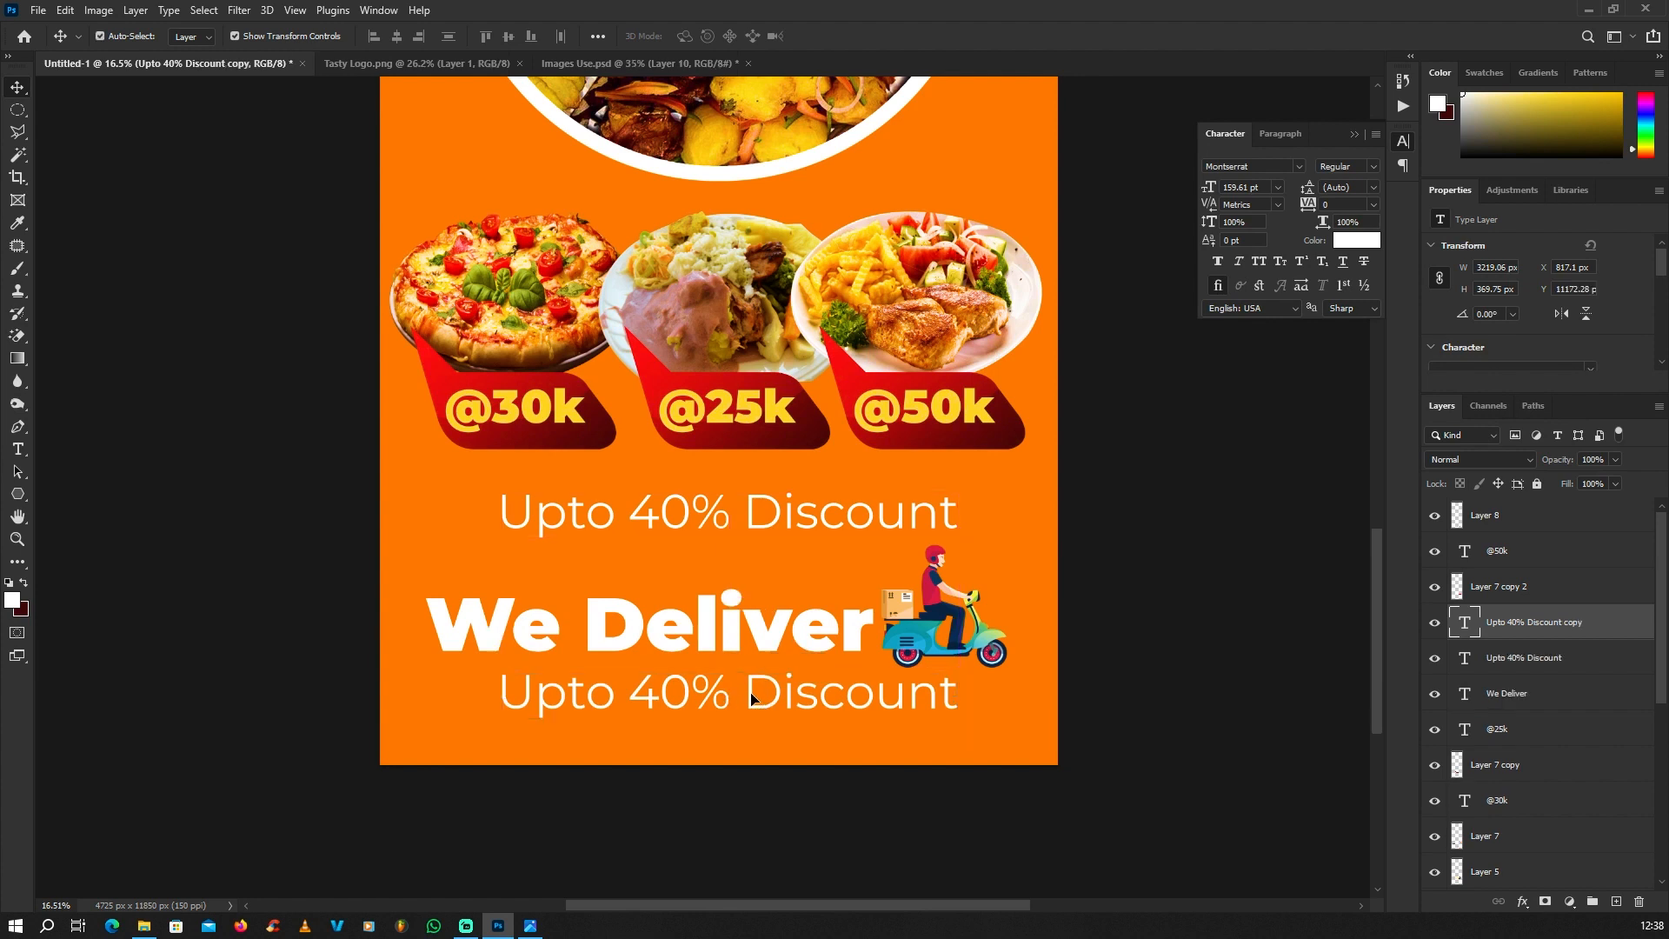
# Step: Change the colour of the copied discount text below "We Deliver" to black (000000)
pyautogui.doubleClick(752, 697)
pyautogui.click(13, 600)
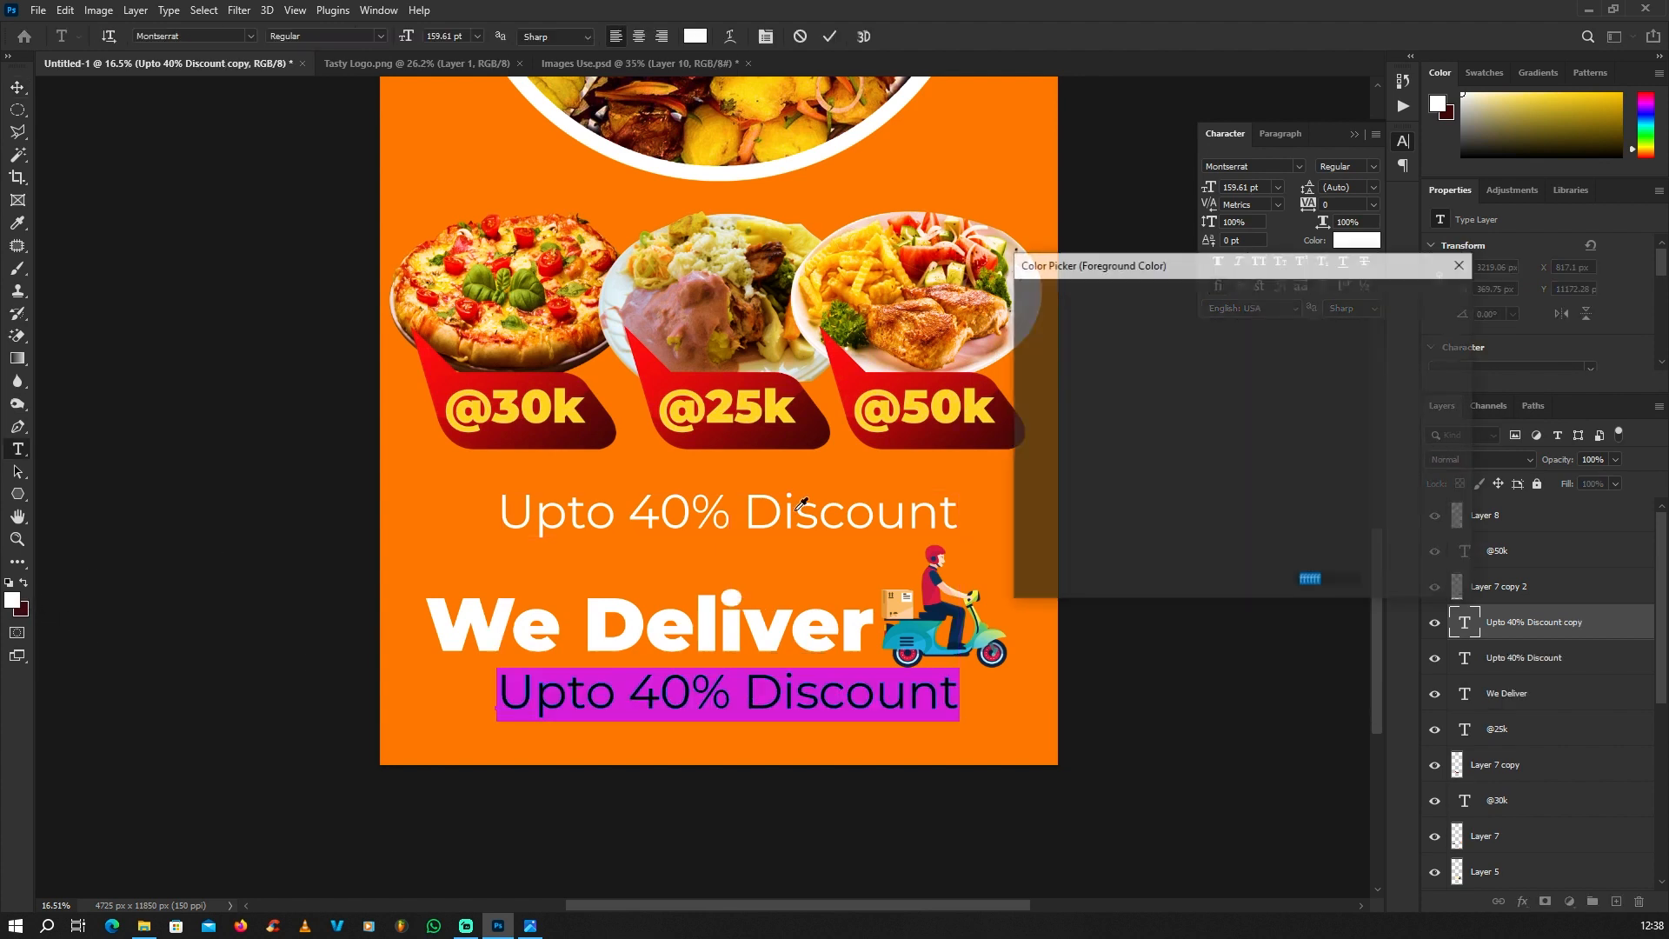
pyautogui.moveTo(1055, 361); pyautogui.dragTo(1386, 600)
pyautogui.click(1392, 303)
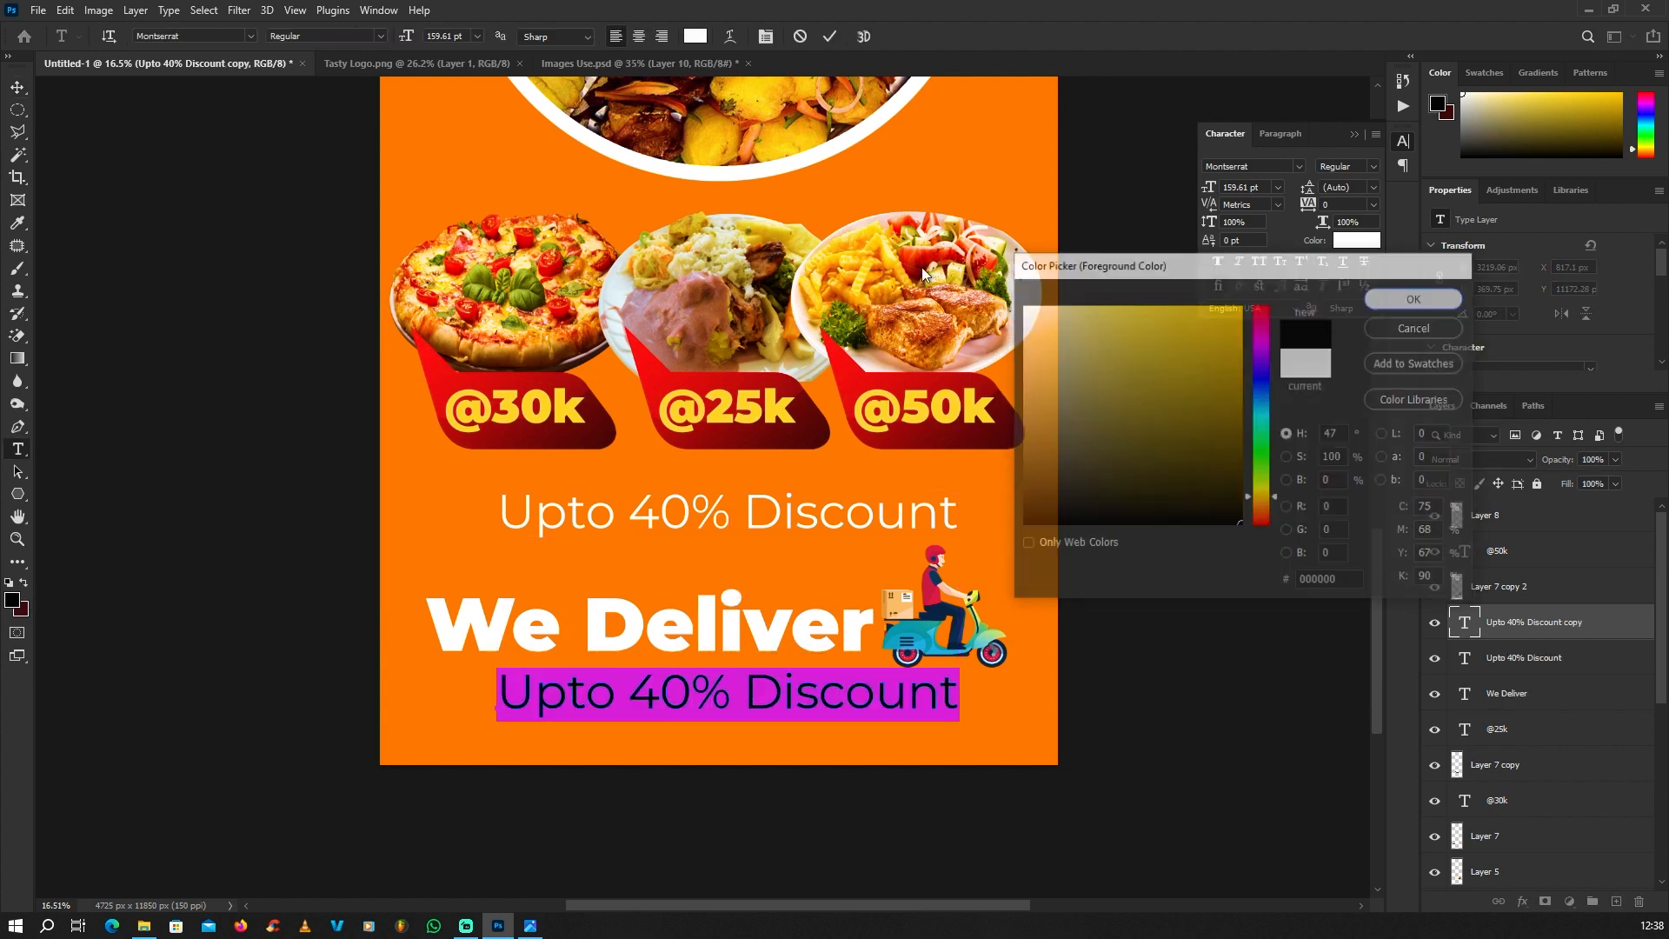
pyautogui.click(17, 87)
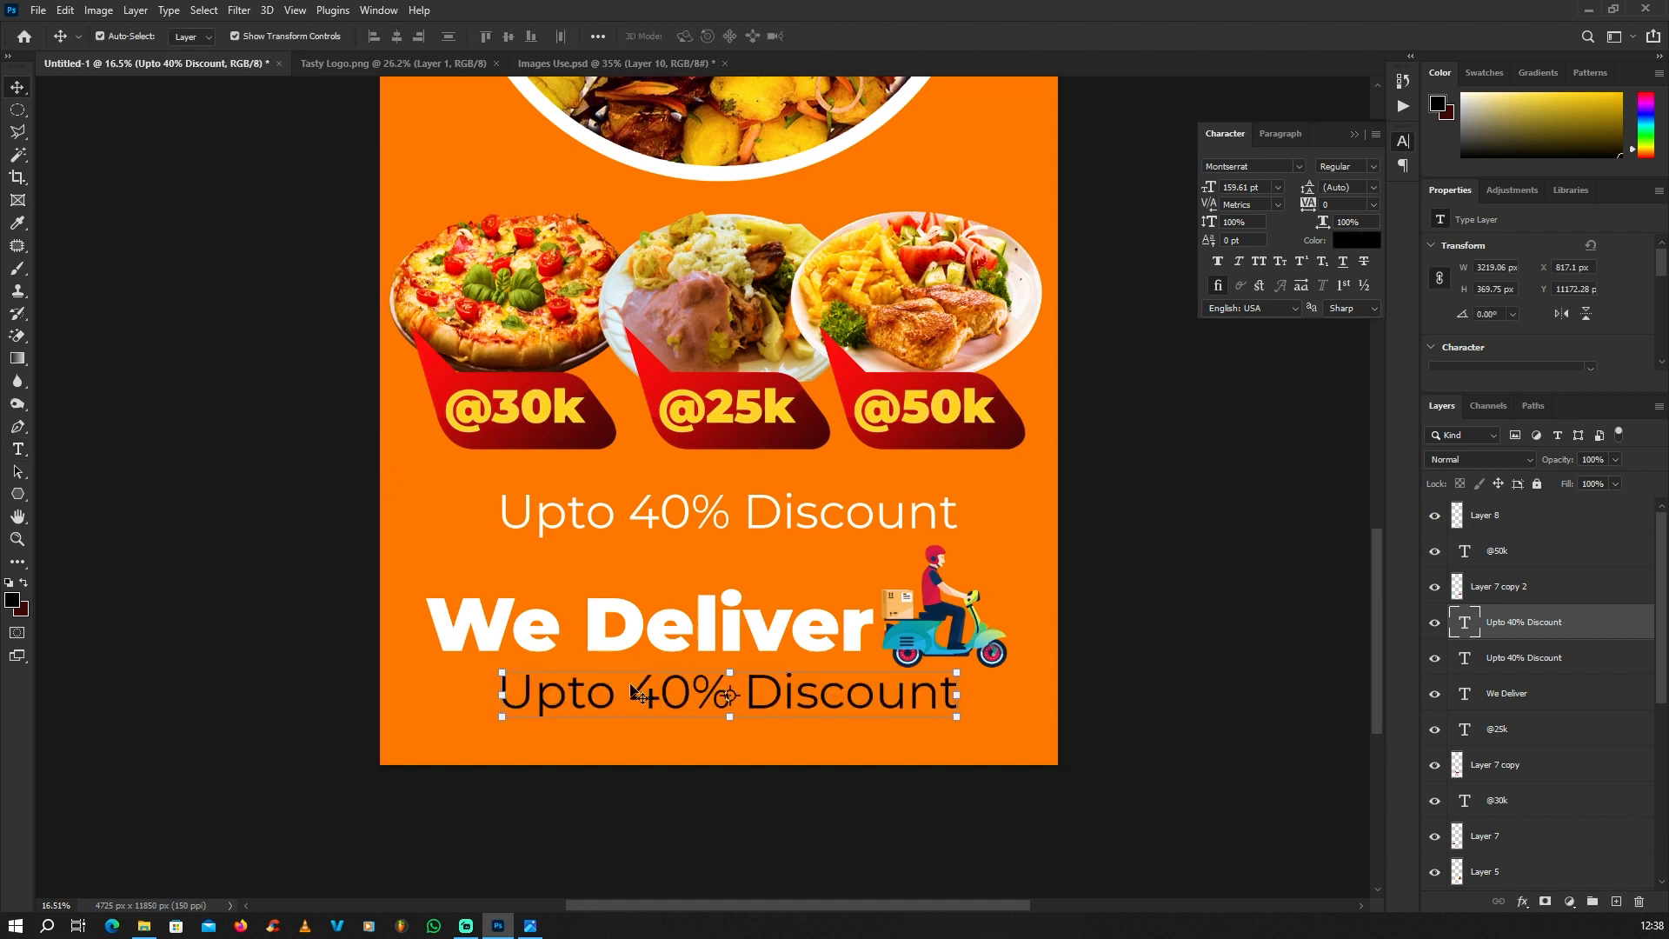
# Step: Replace the black copied text with the restaurant's contact phone number and deselect it
pyautogui.doubleClick(633, 691)
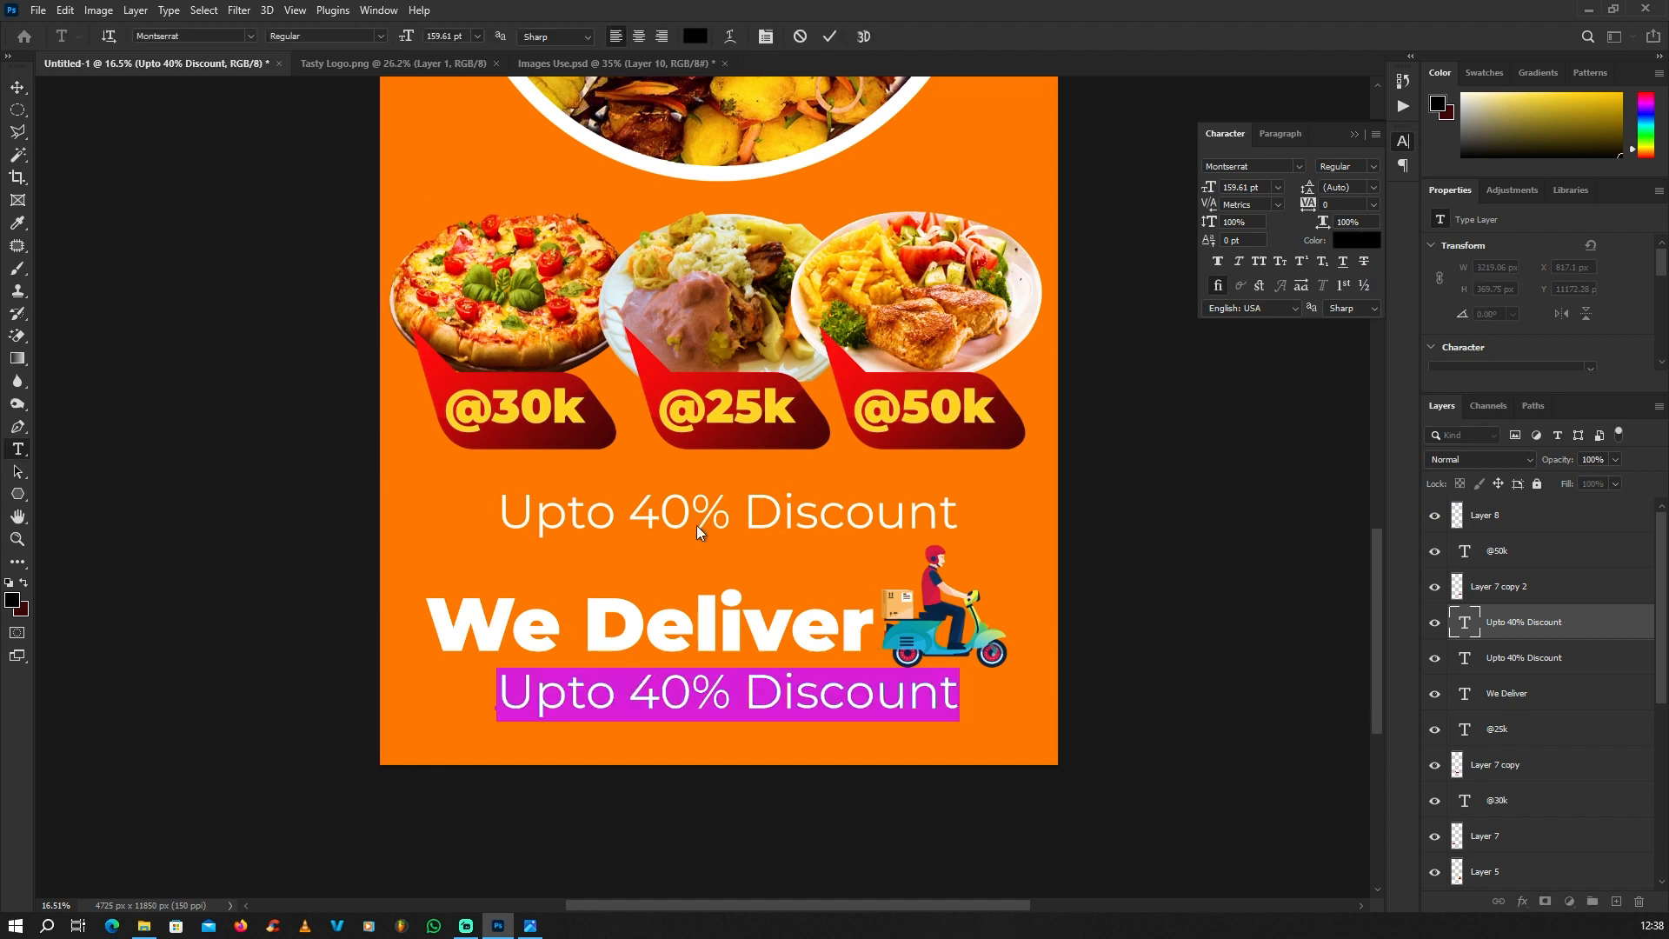
pyautogui.press('BackSpace')
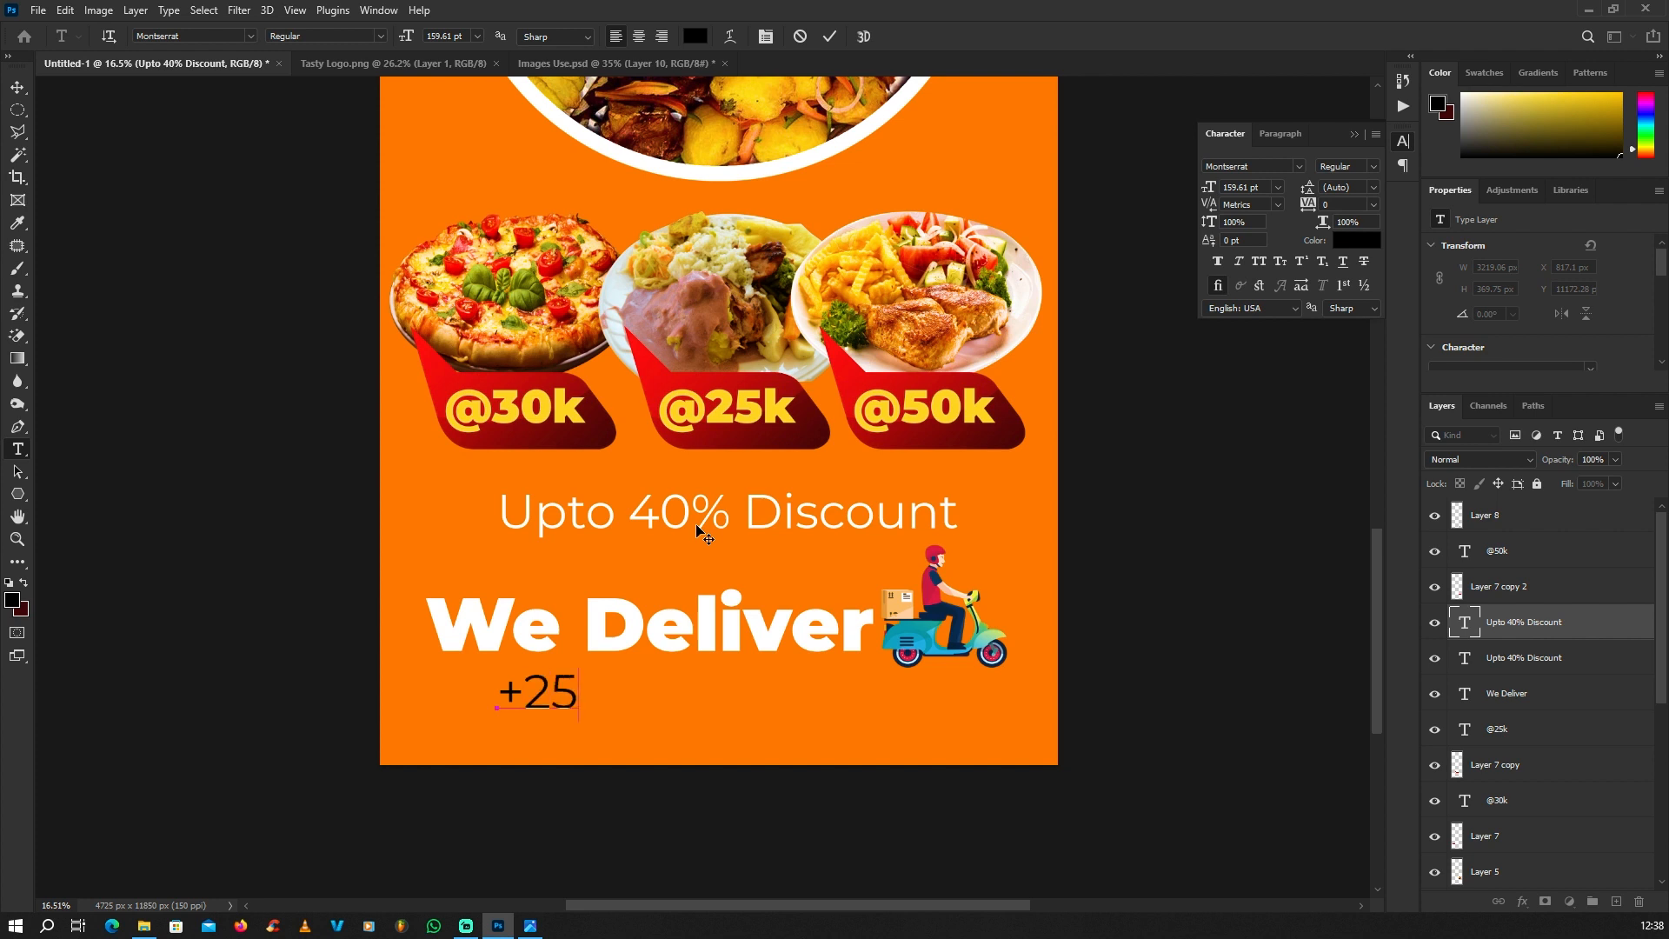
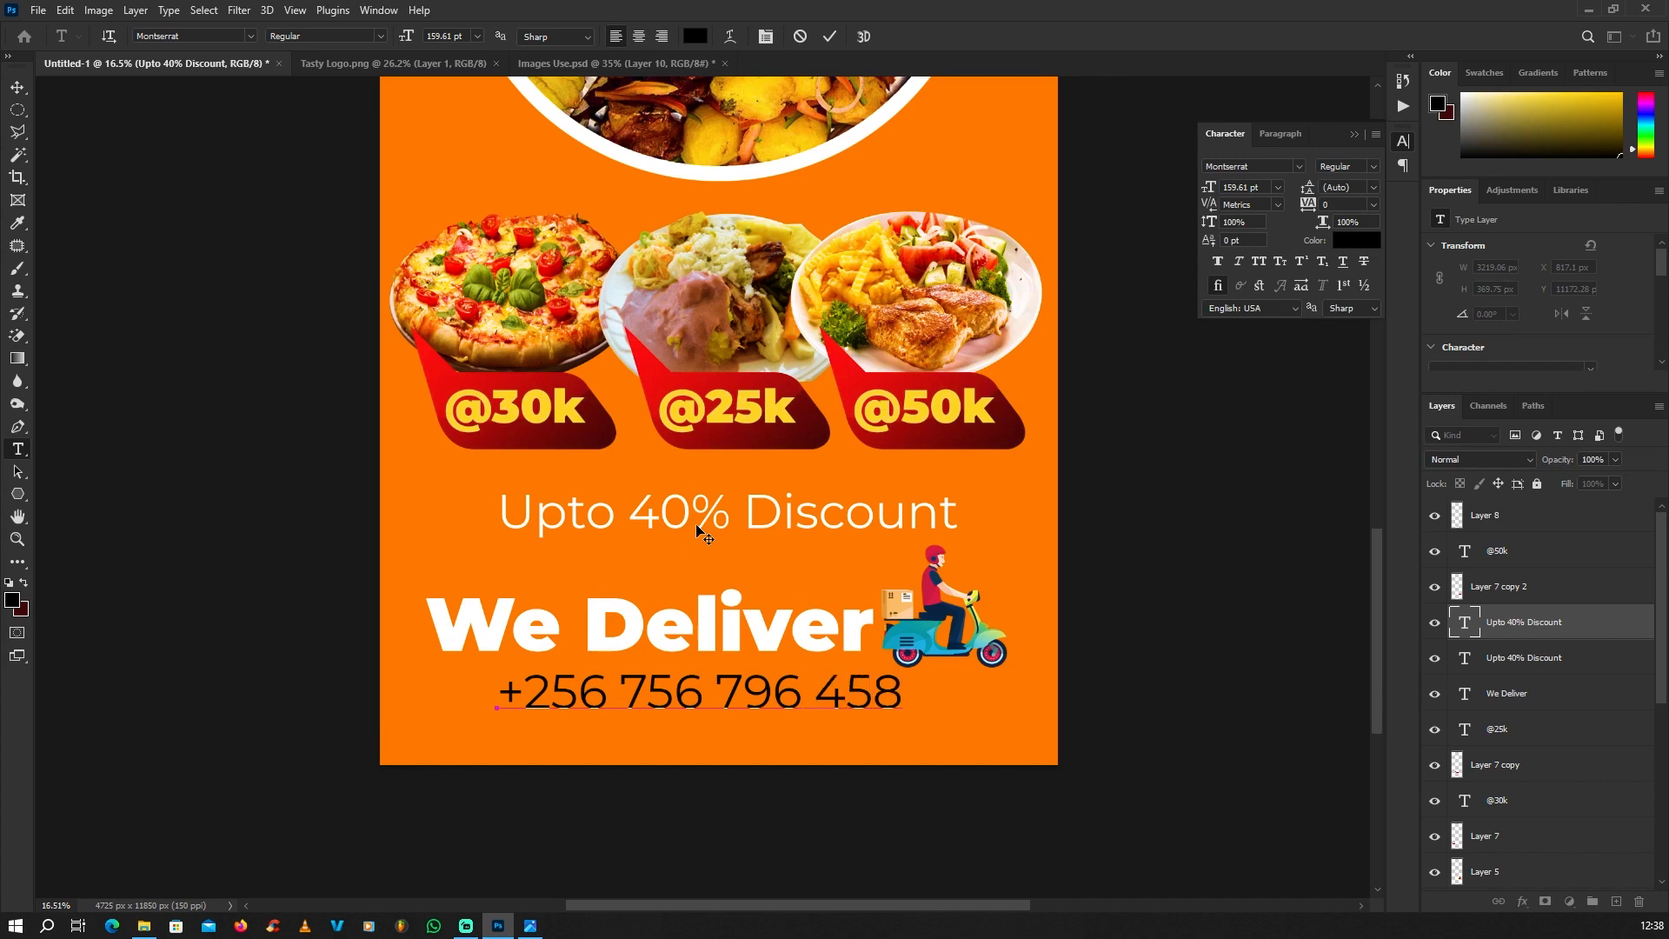
pyautogui.click(173, 233)
pyautogui.scroll(-1, 862, 607)
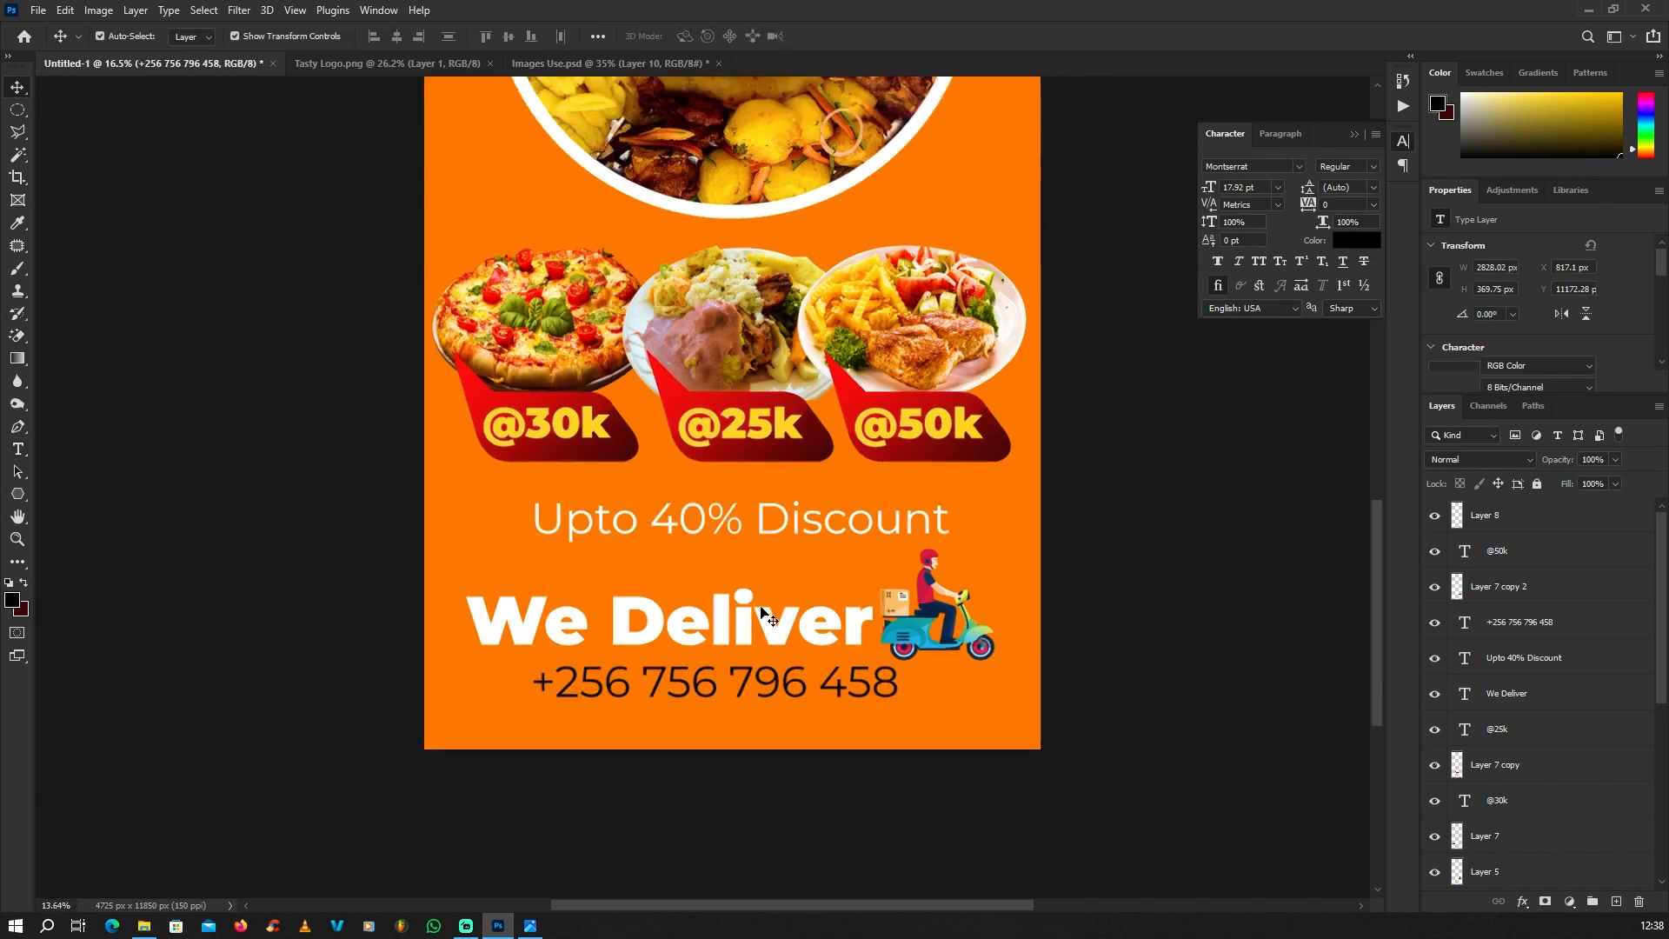
# Step: Examine the phone number's placement below "We Deliver" and the overall layout of the banner
pyautogui.scroll(1, 782, 665)
pyautogui.moveTo(786, 675)
pyautogui.mouseDown()
pyautogui.moveTo(785, 691)
pyautogui.moveTo(784, 677)
pyautogui.mouseUp()
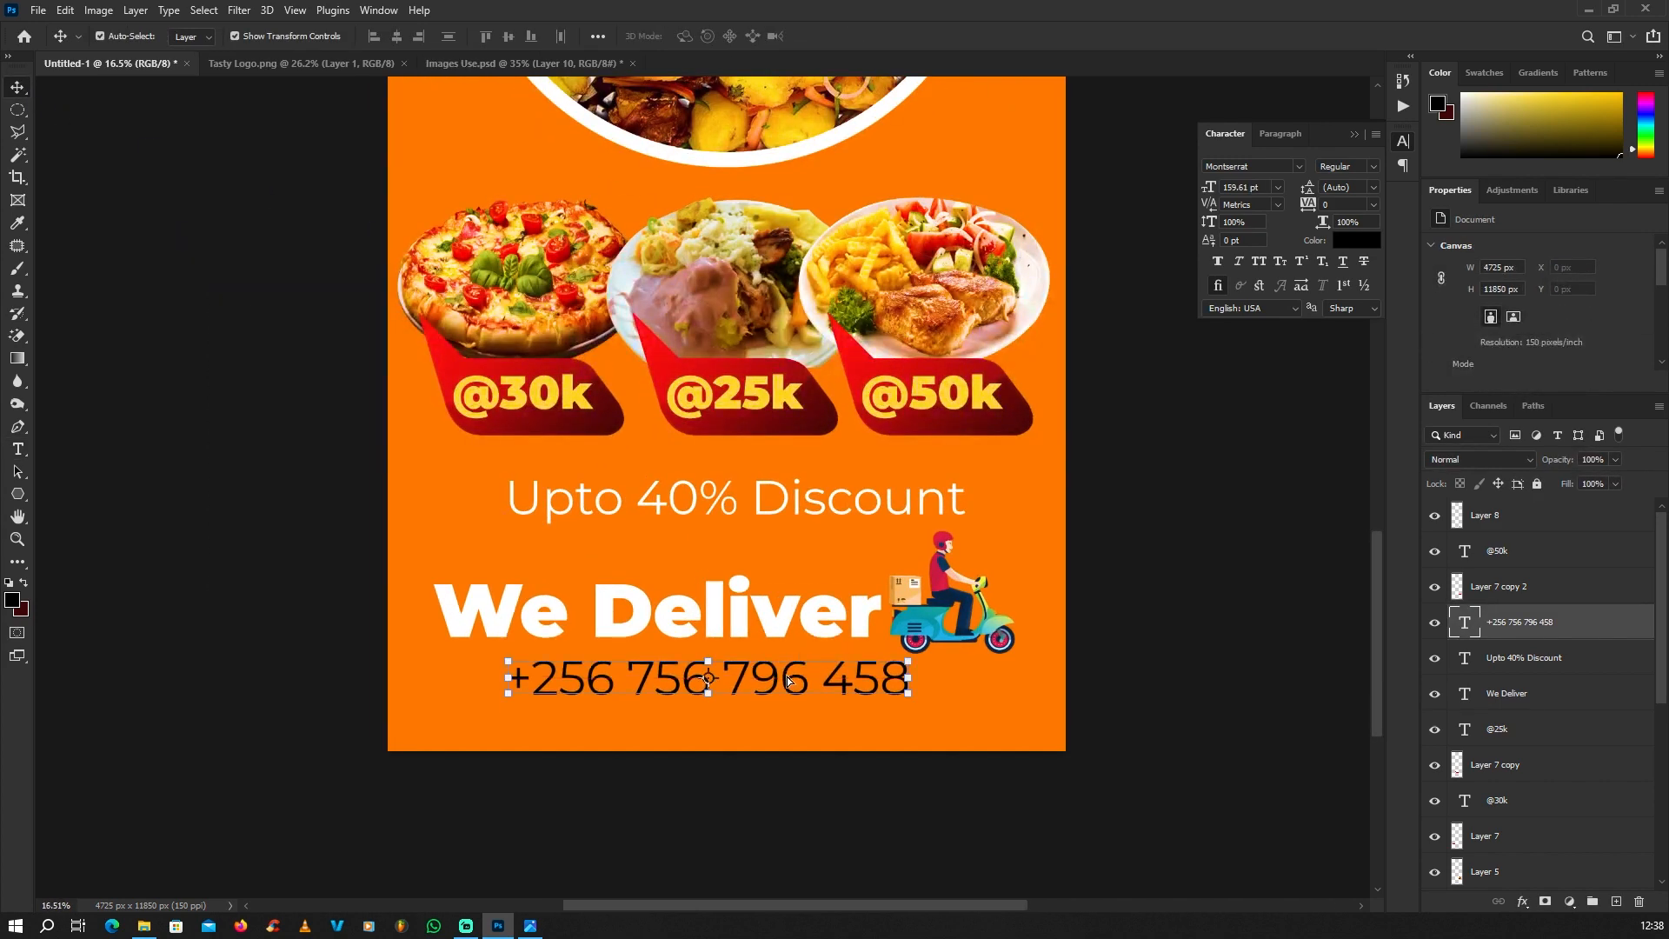
pyautogui.scroll(-4, 785, 676)
pyautogui.click(421, 648)
pyautogui.scroll(-2, 856, 659)
pyautogui.scroll(5, 858, 647)
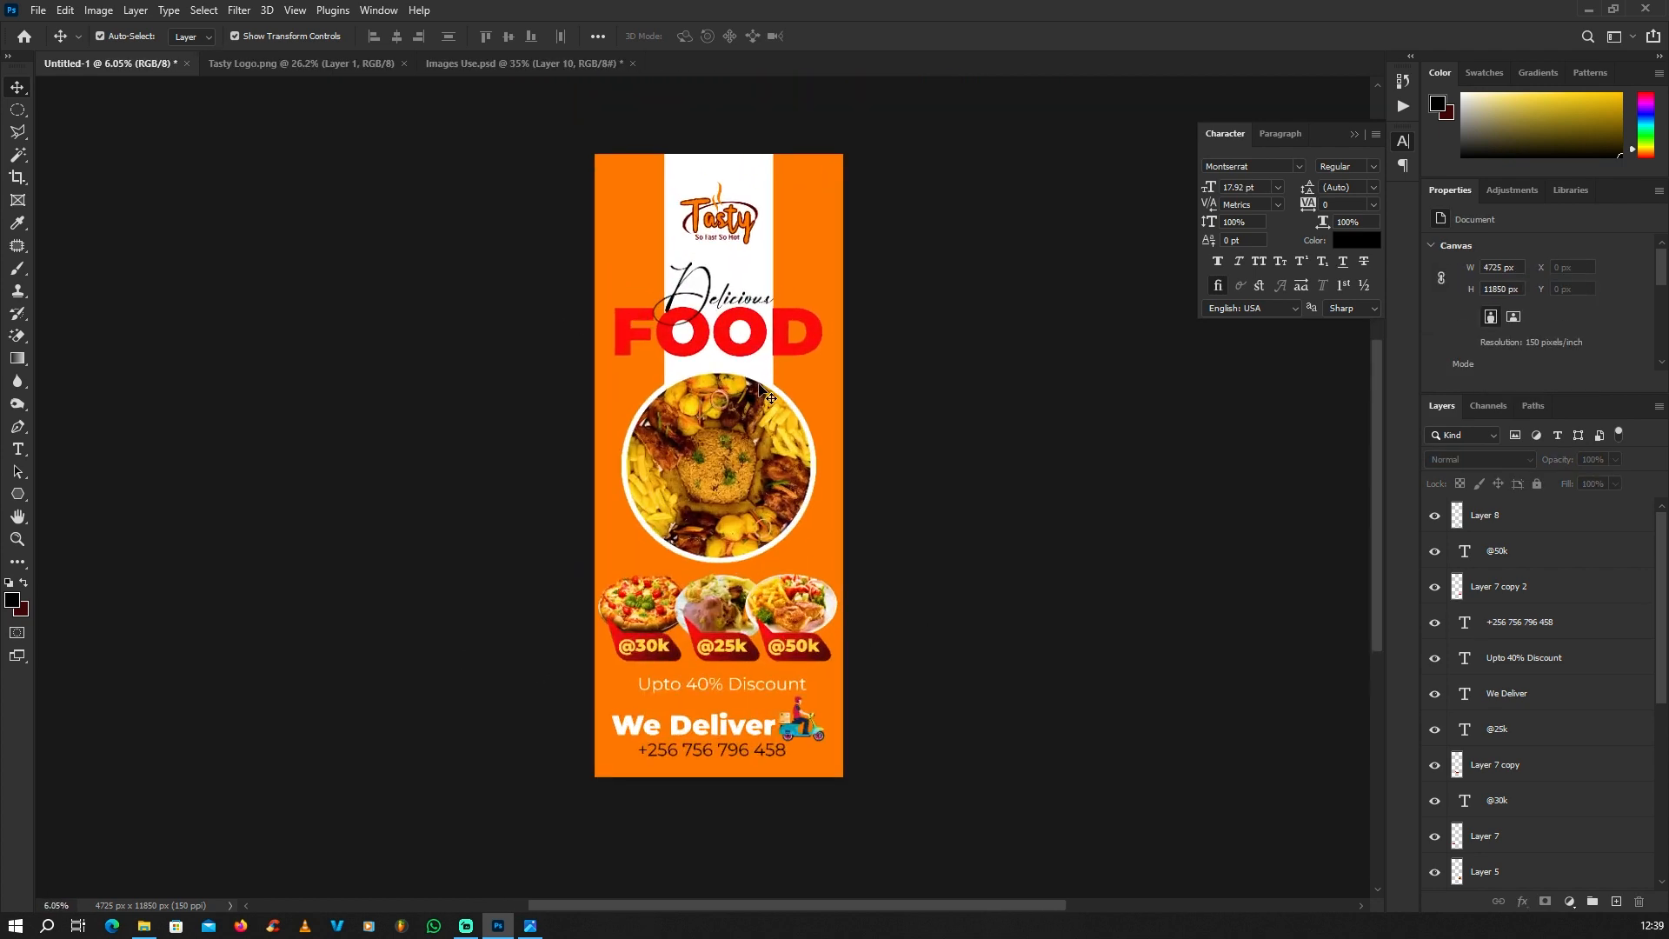
pyautogui.scroll(-2, 816, 345)
pyautogui.scroll(3, 836, 371)
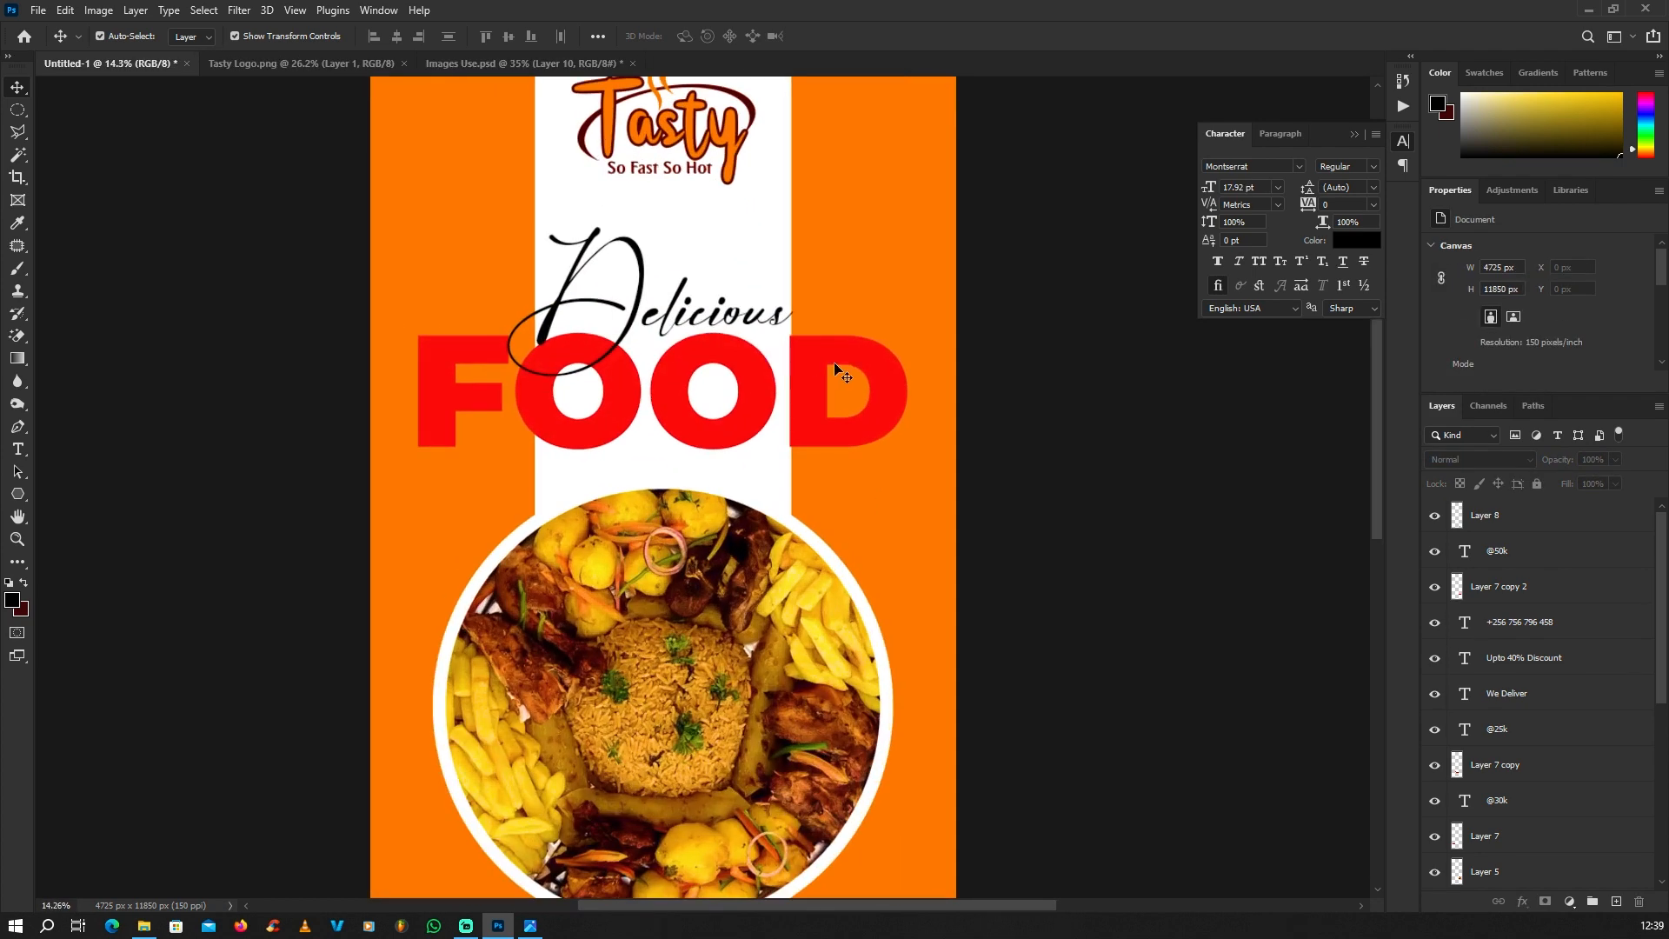
# Step: Add a white outside stroke of about 51 px to the red "FOOD" text and deselect it
pyautogui.click(815, 392)
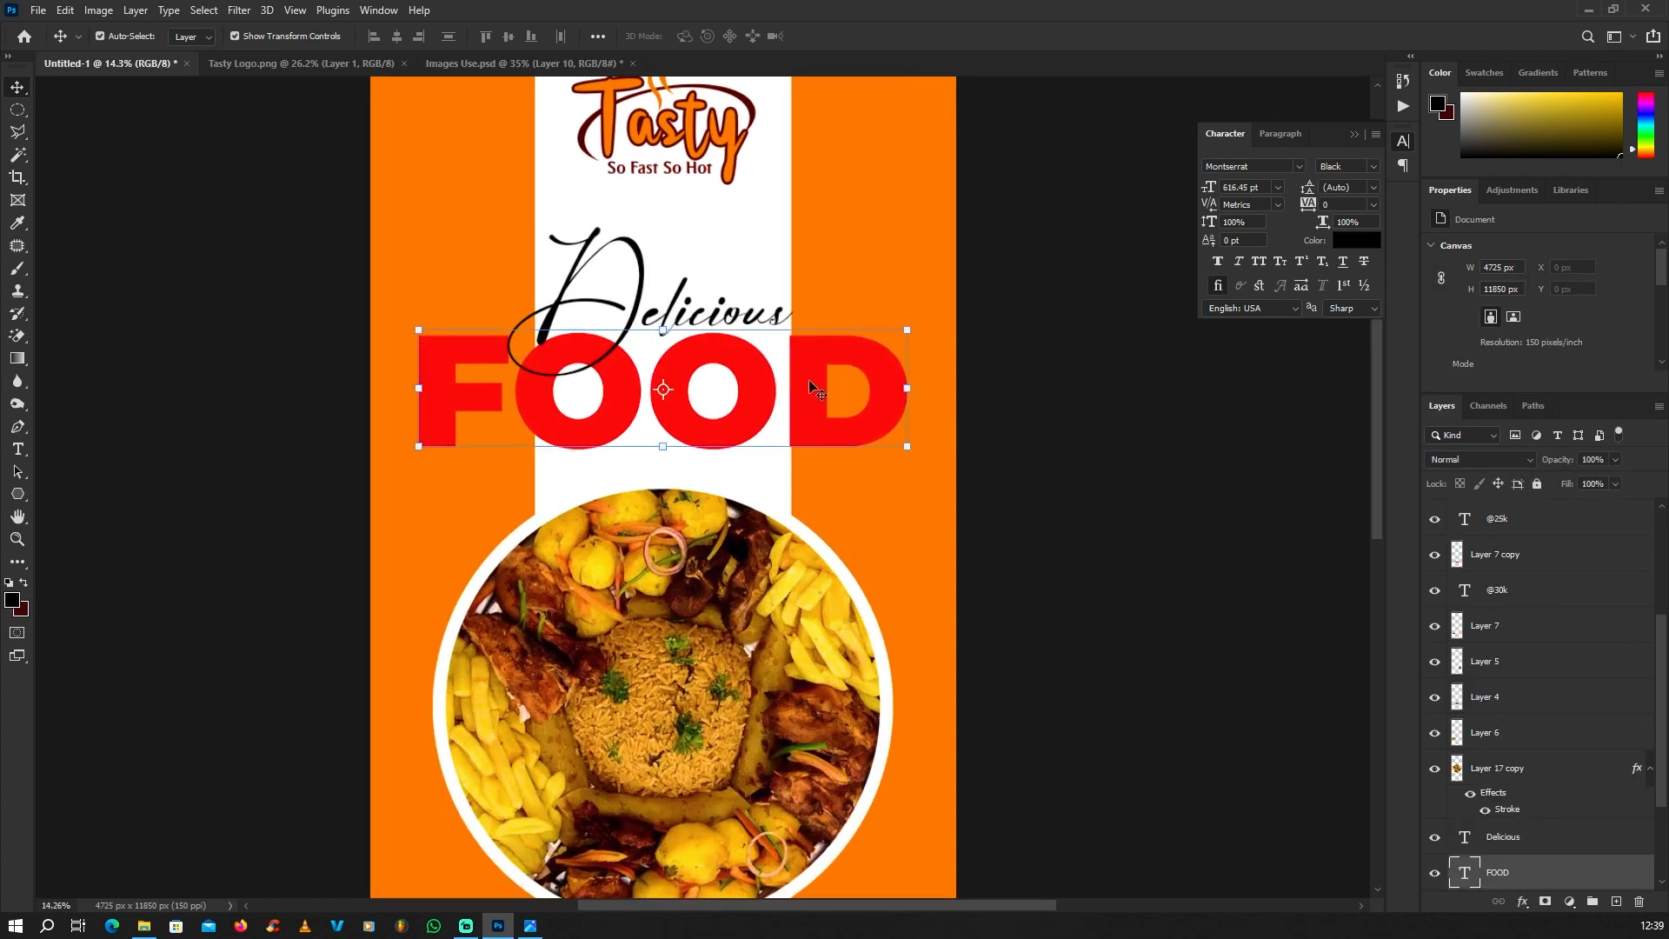
pyautogui.click(1523, 902)
pyautogui.click(1542, 776)
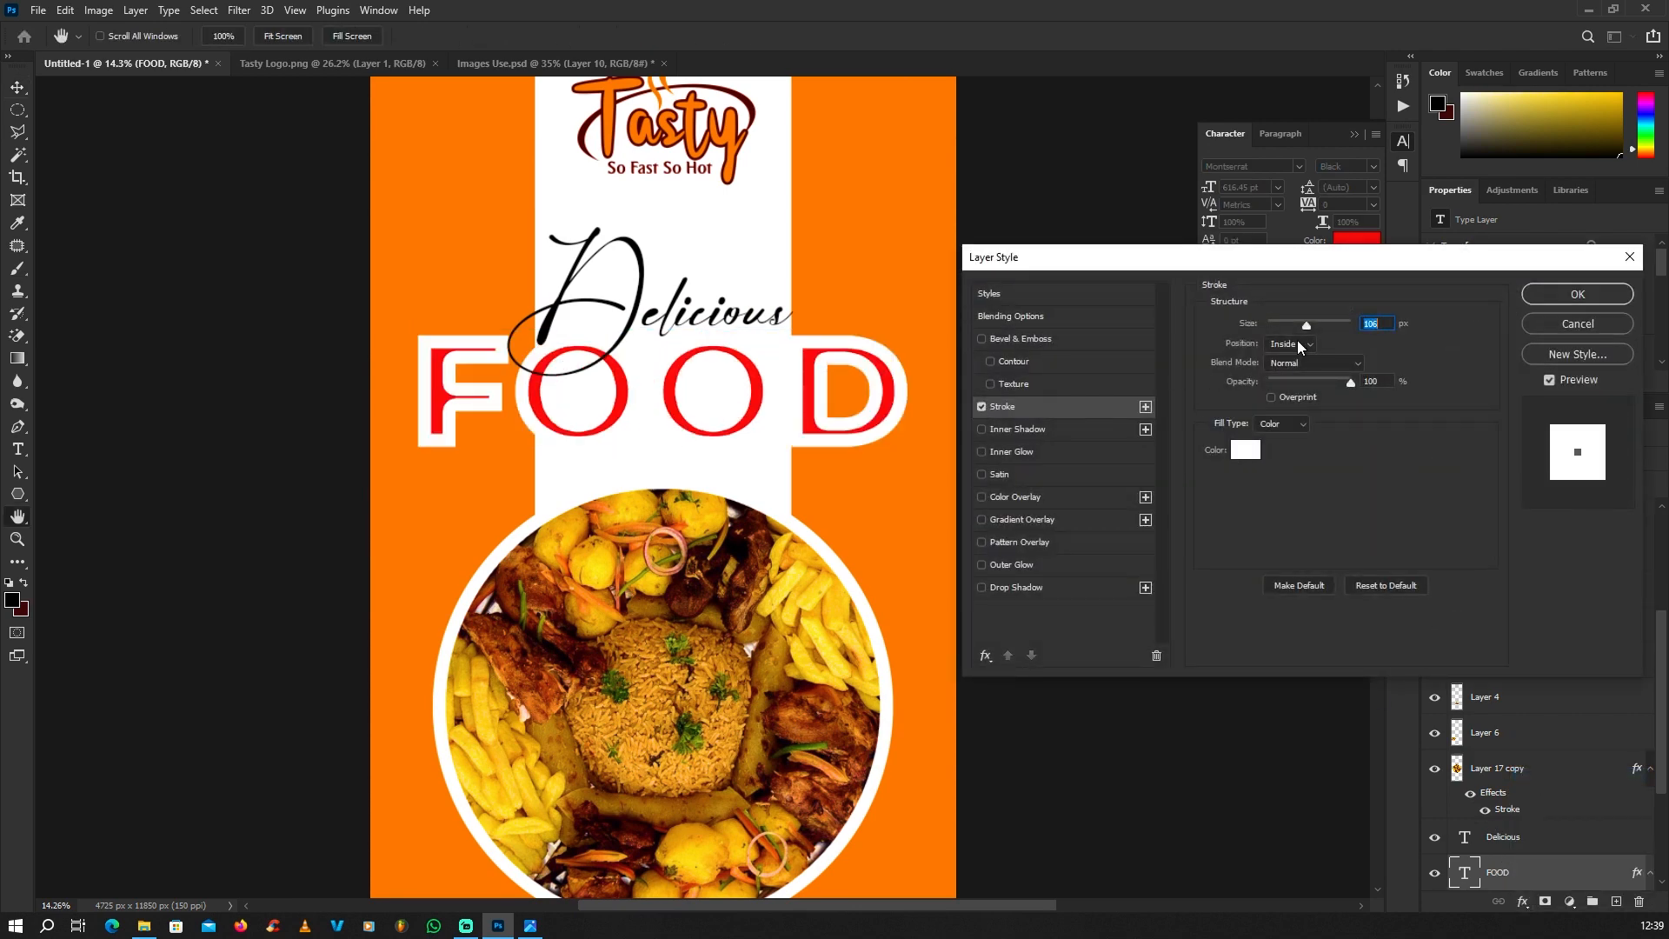
pyautogui.click(1280, 355)
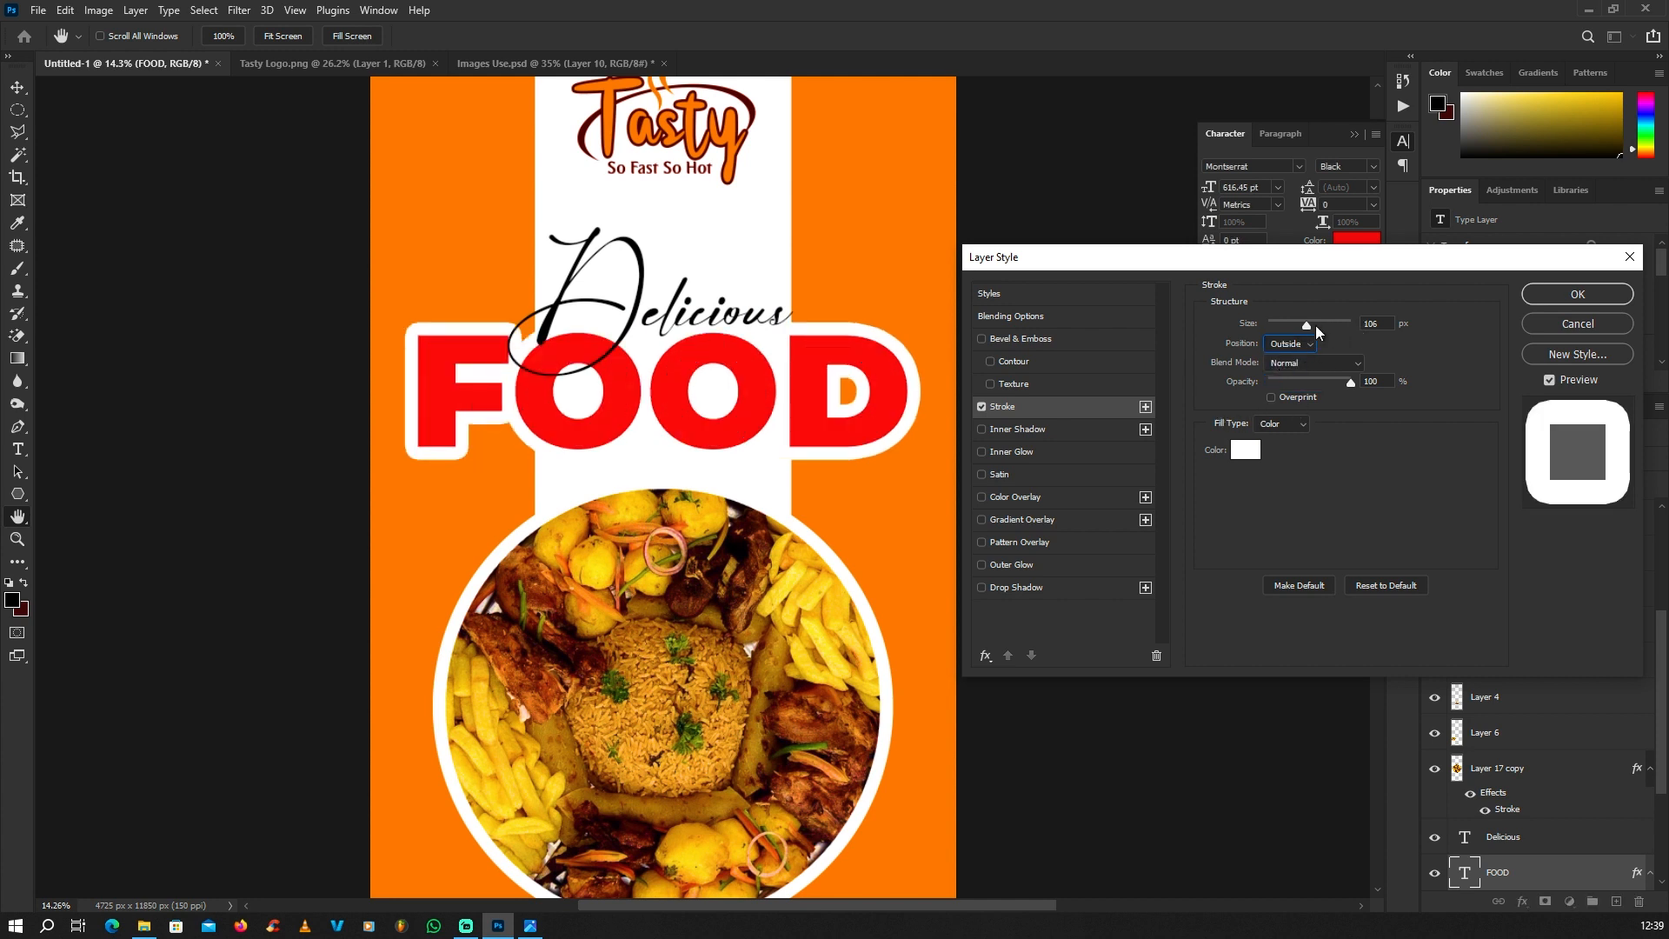
pyautogui.moveTo(1316, 326); pyautogui.dragTo(1290, 321)
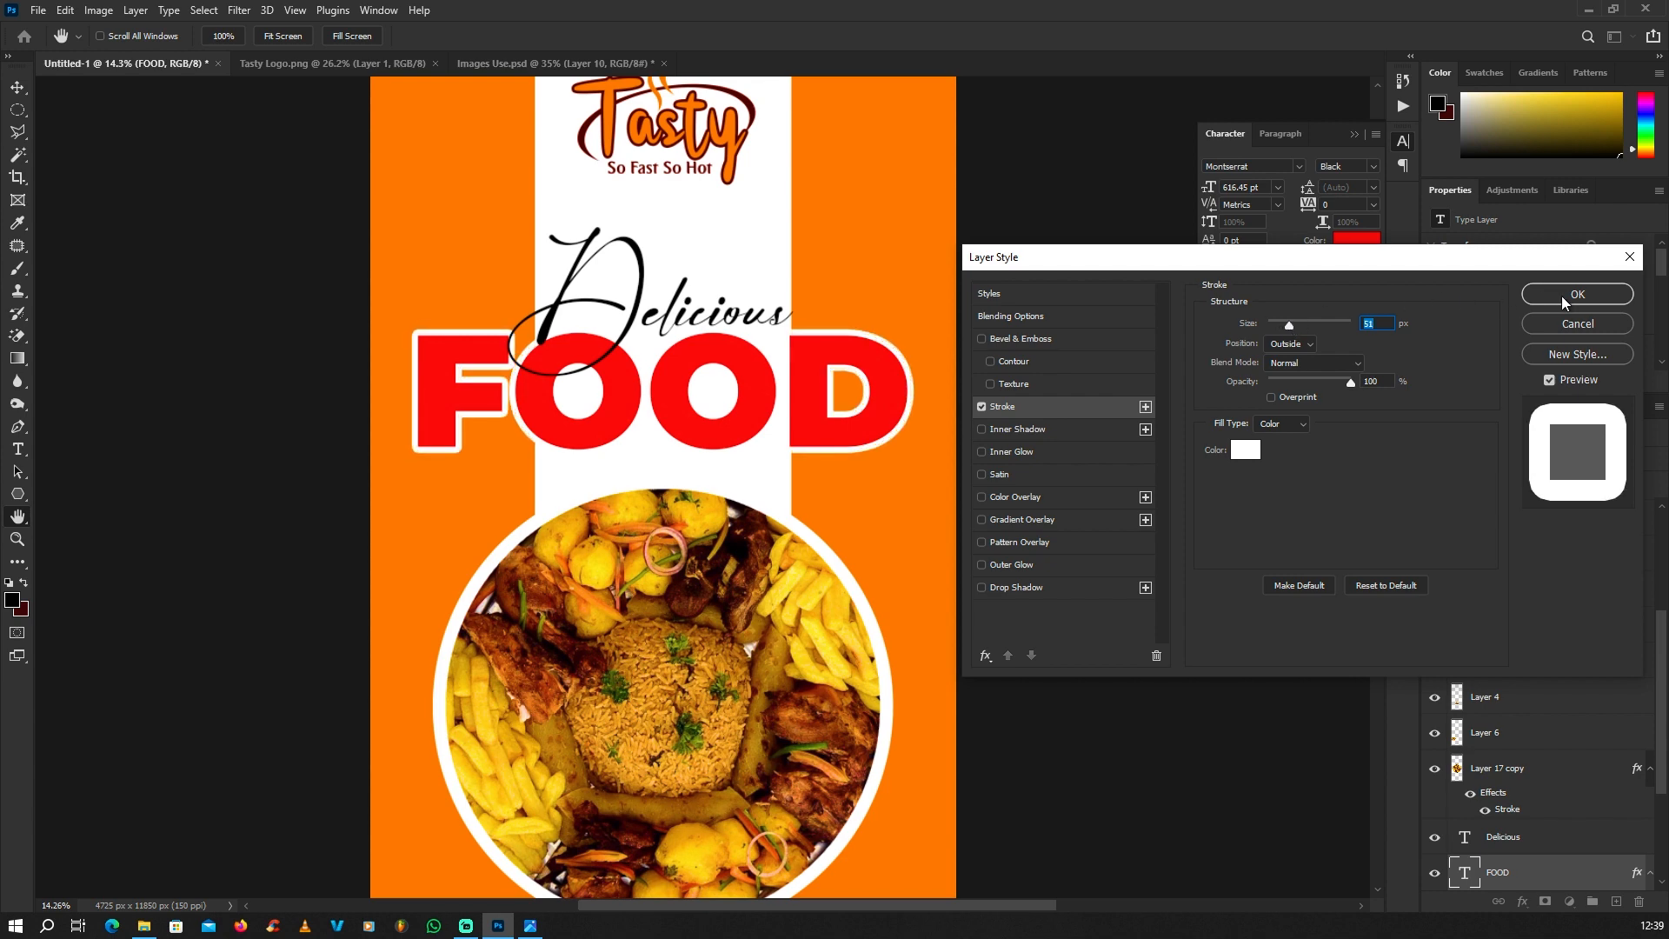
pyautogui.click(1563, 303)
pyautogui.scroll(-3, 795, 343)
pyautogui.click(514, 367)
pyautogui.scroll(2, 765, 269)
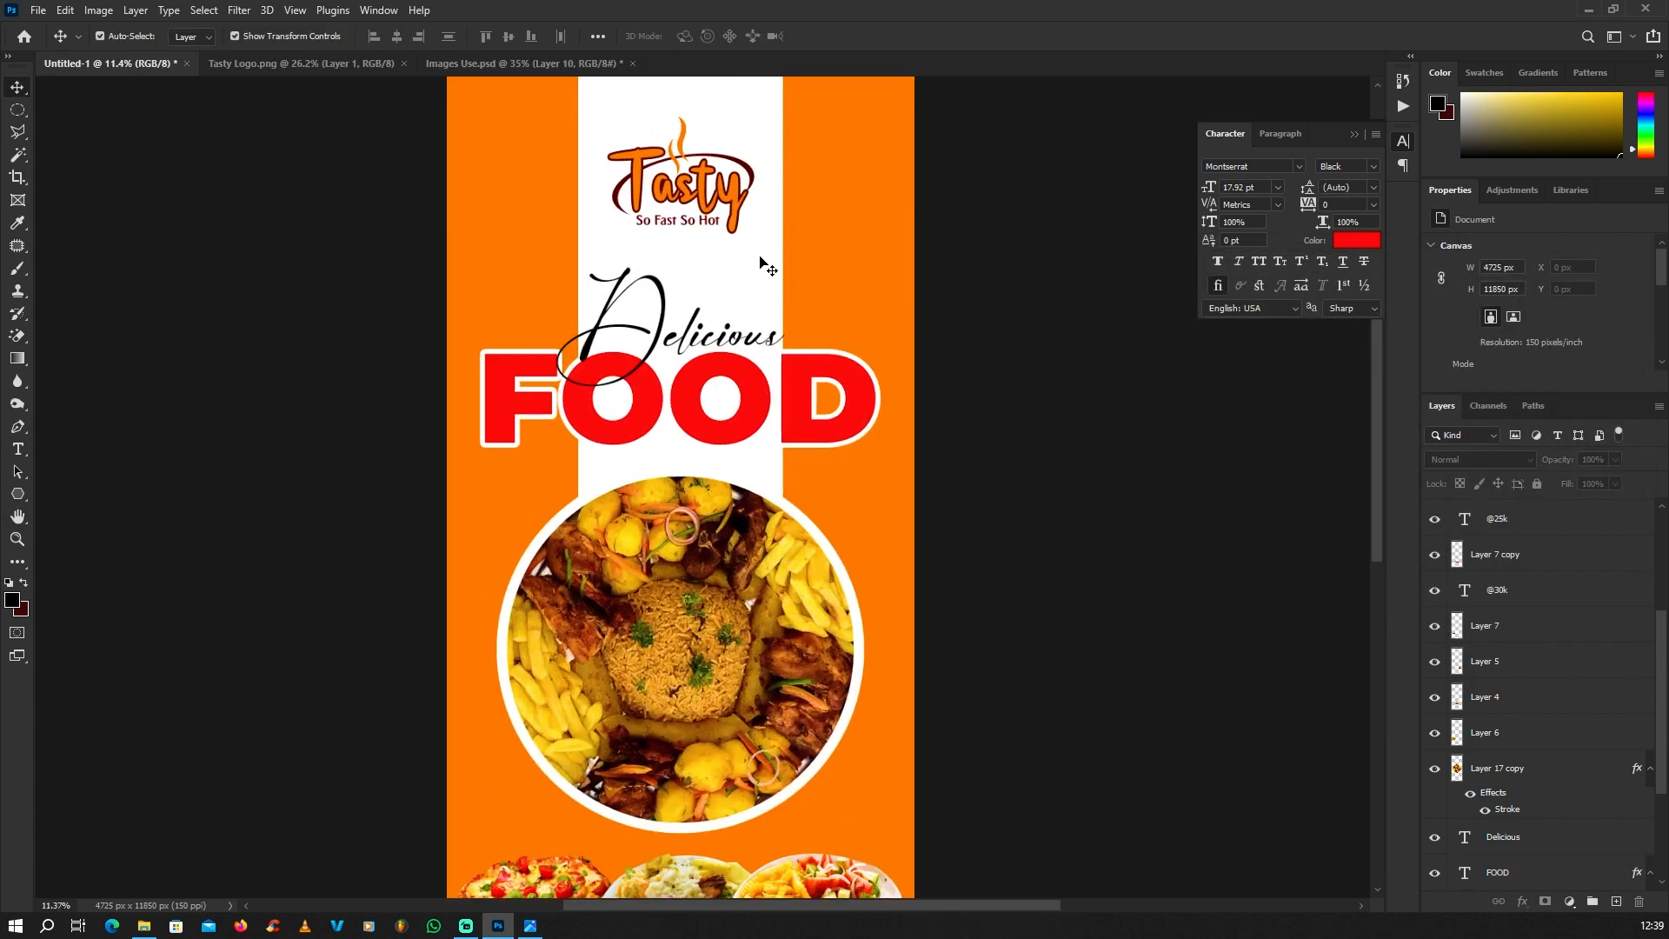
# Step: Paint the orange opening inside the D of "FOOD" white on the vertical strip's layer, using a 202 px hard round brush
pyautogui.click(761, 259)
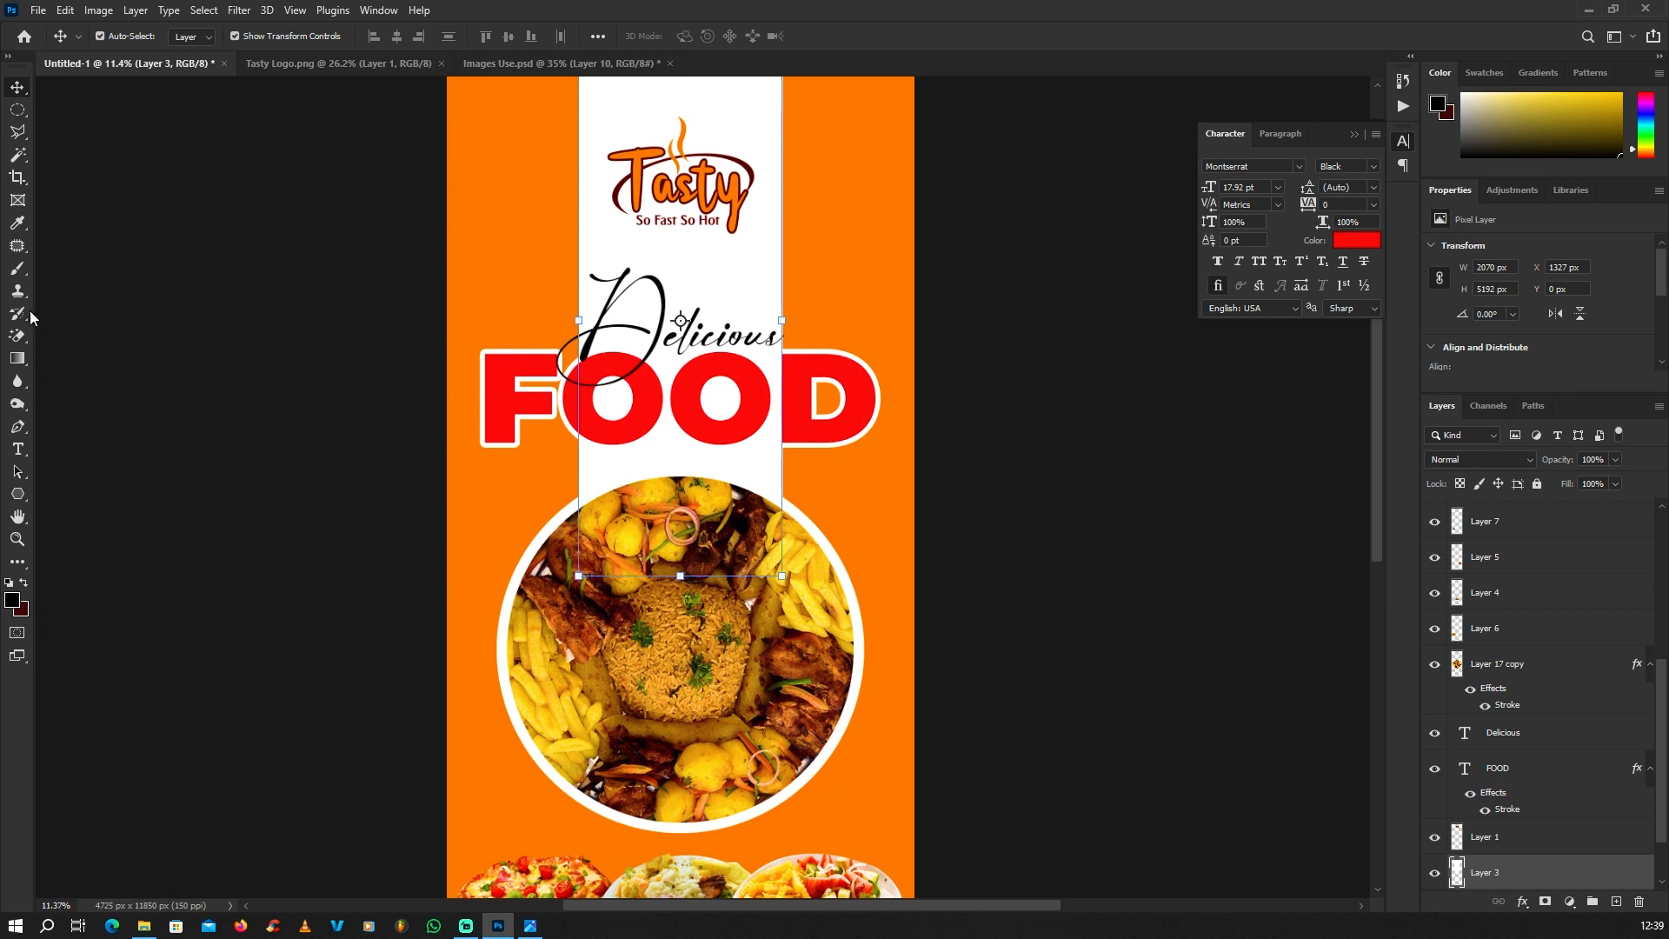
pyautogui.click(17, 268)
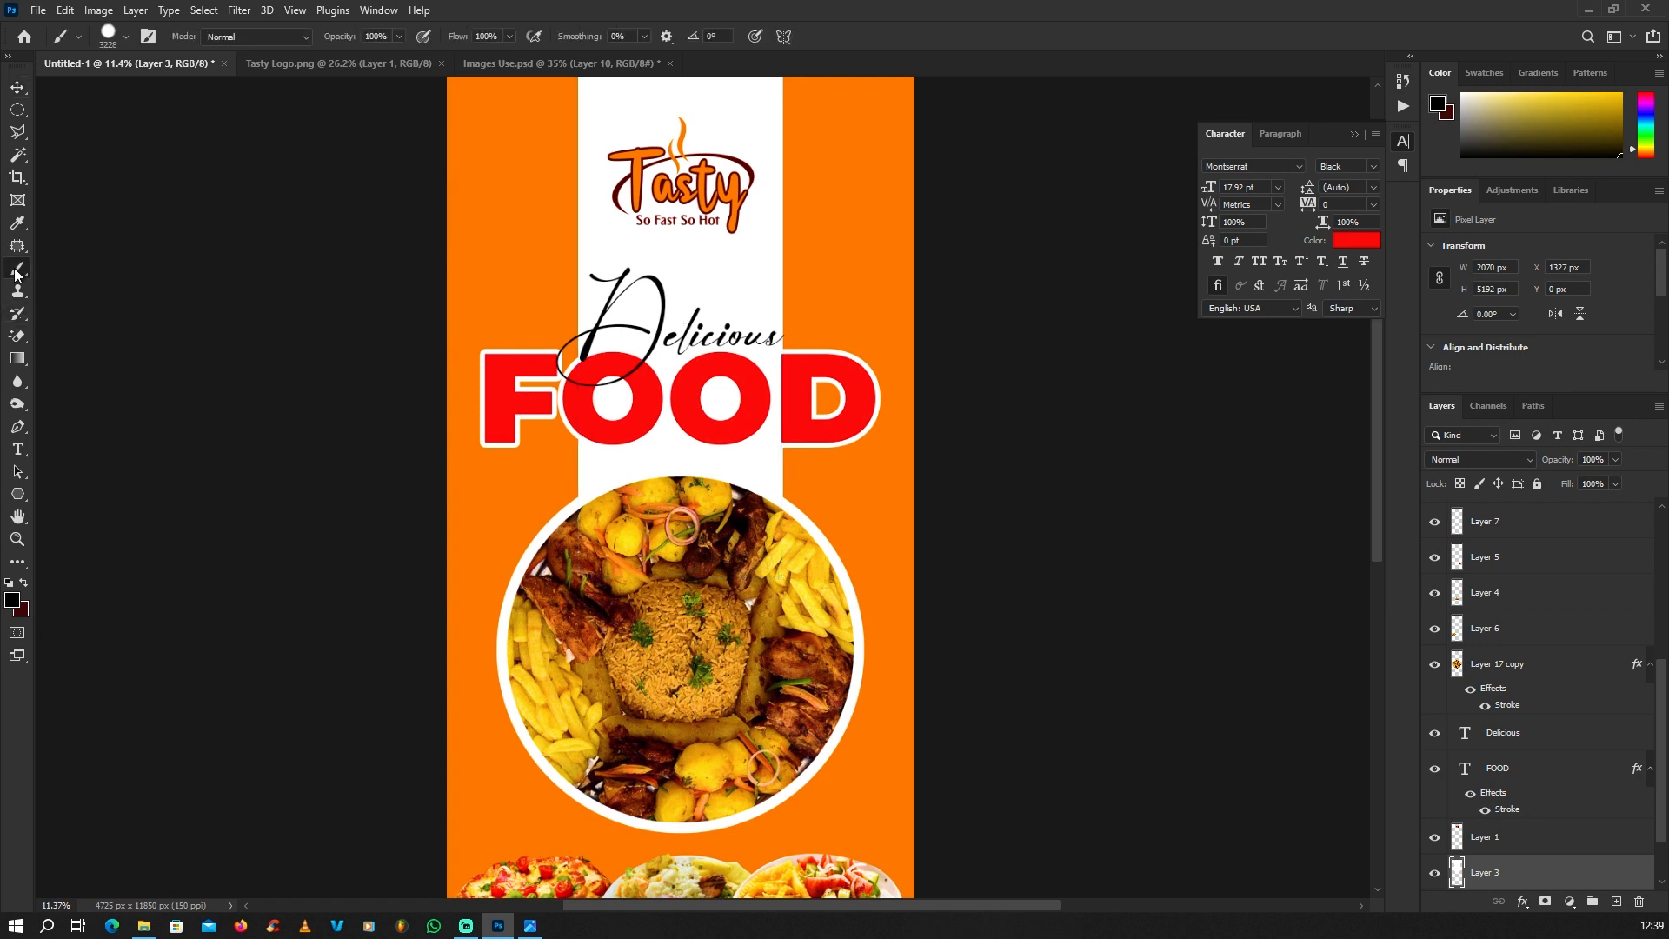
pyautogui.click(13, 600)
pyautogui.moveTo(1087, 473); pyautogui.dragTo(1022, 306)
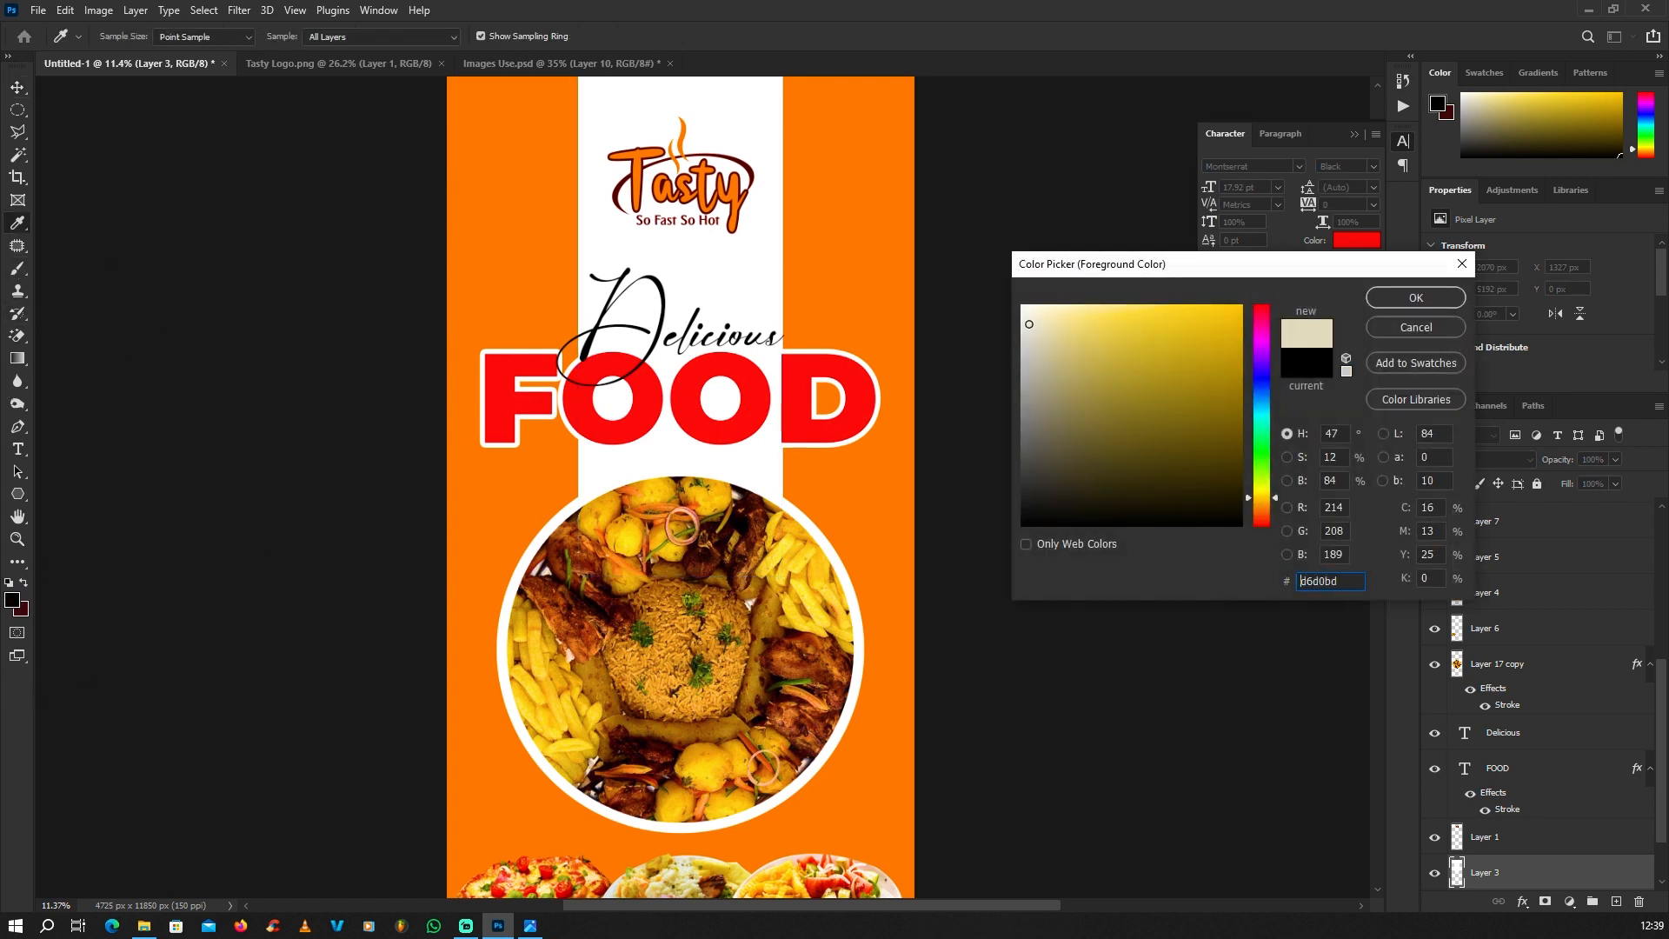
pyautogui.press('Return')
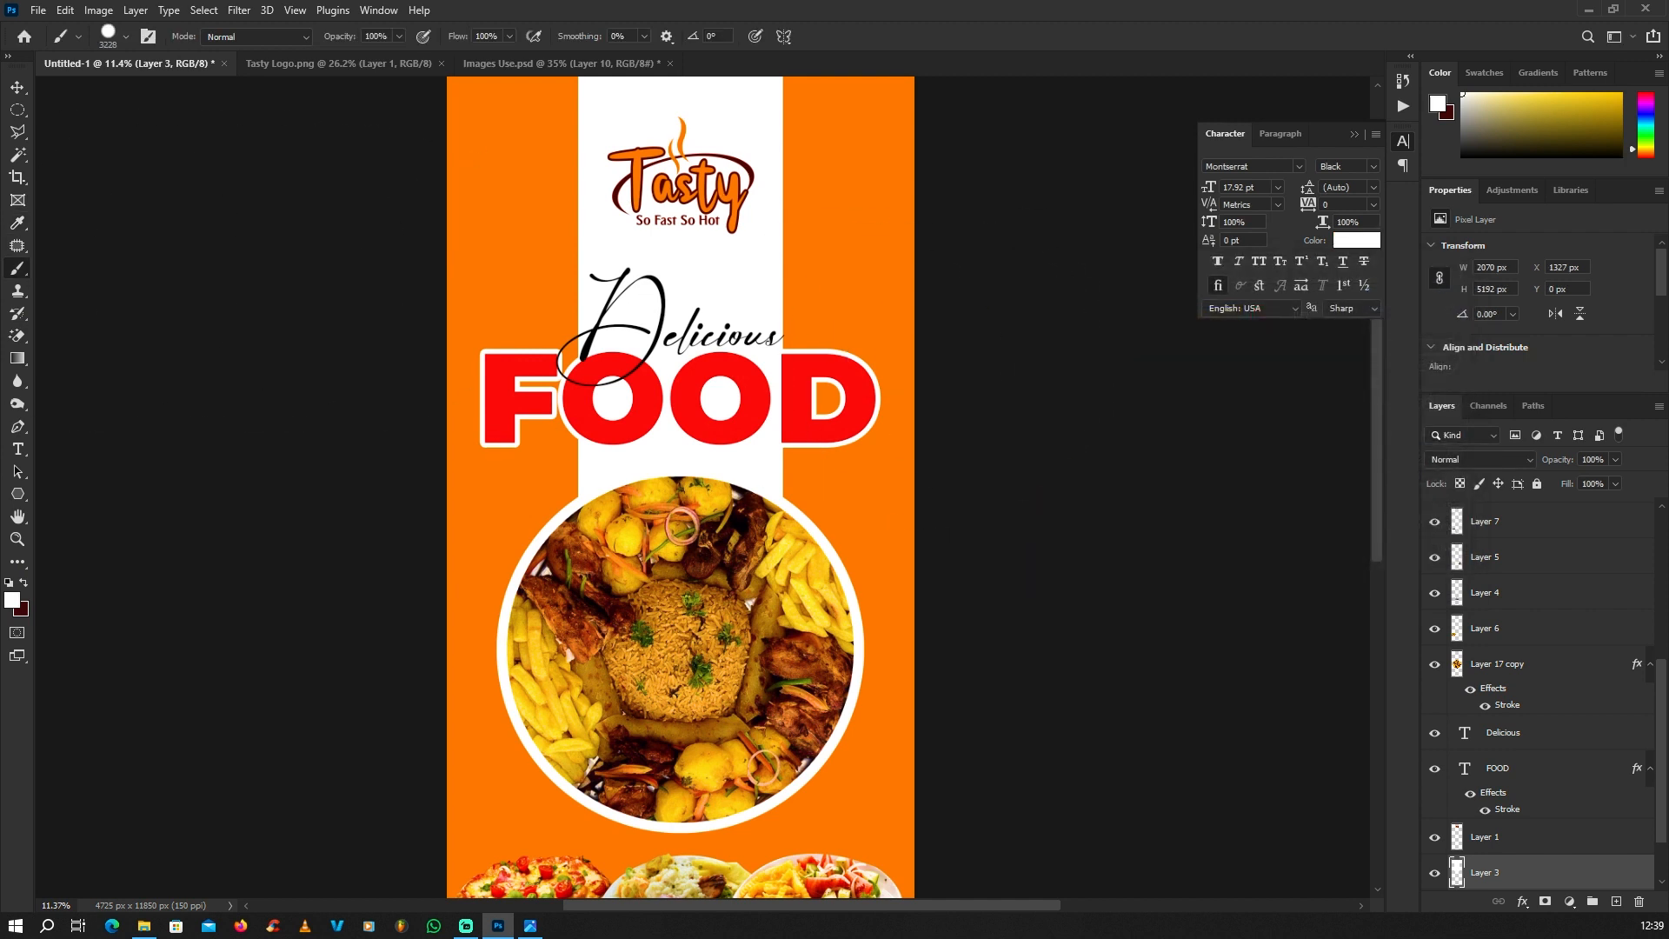
pyautogui.rightClick(887, 351)
pyautogui.moveTo(1004, 388); pyautogui.dragTo(997, 389)
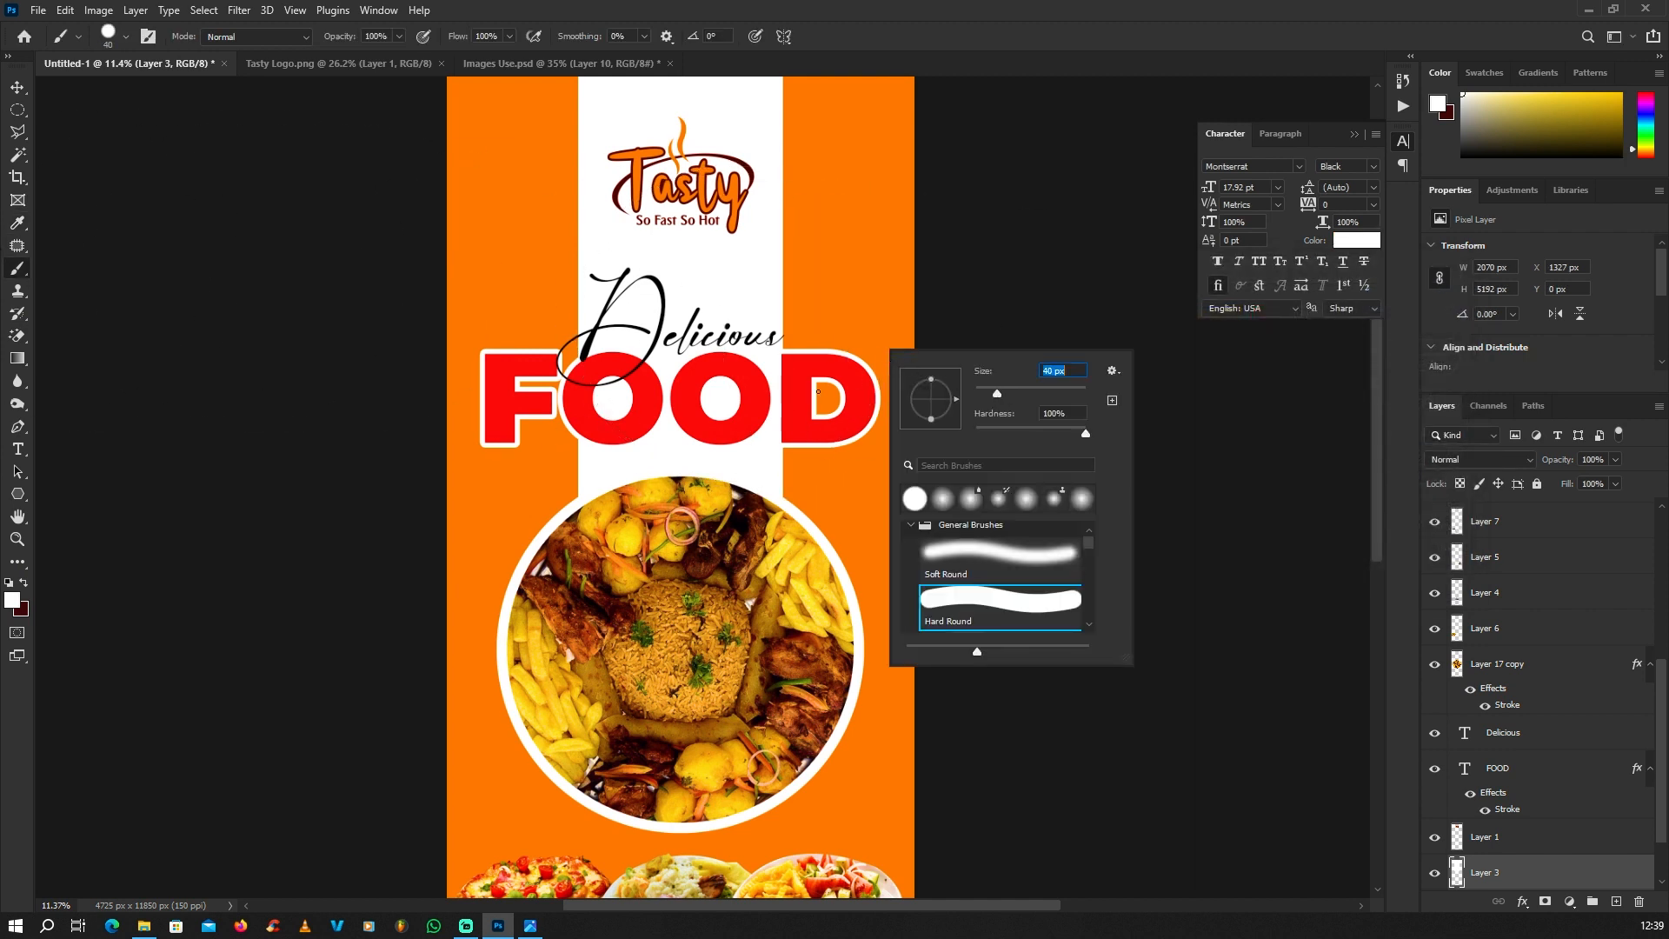
pyautogui.click(1038, 390)
pyautogui.press('Return')
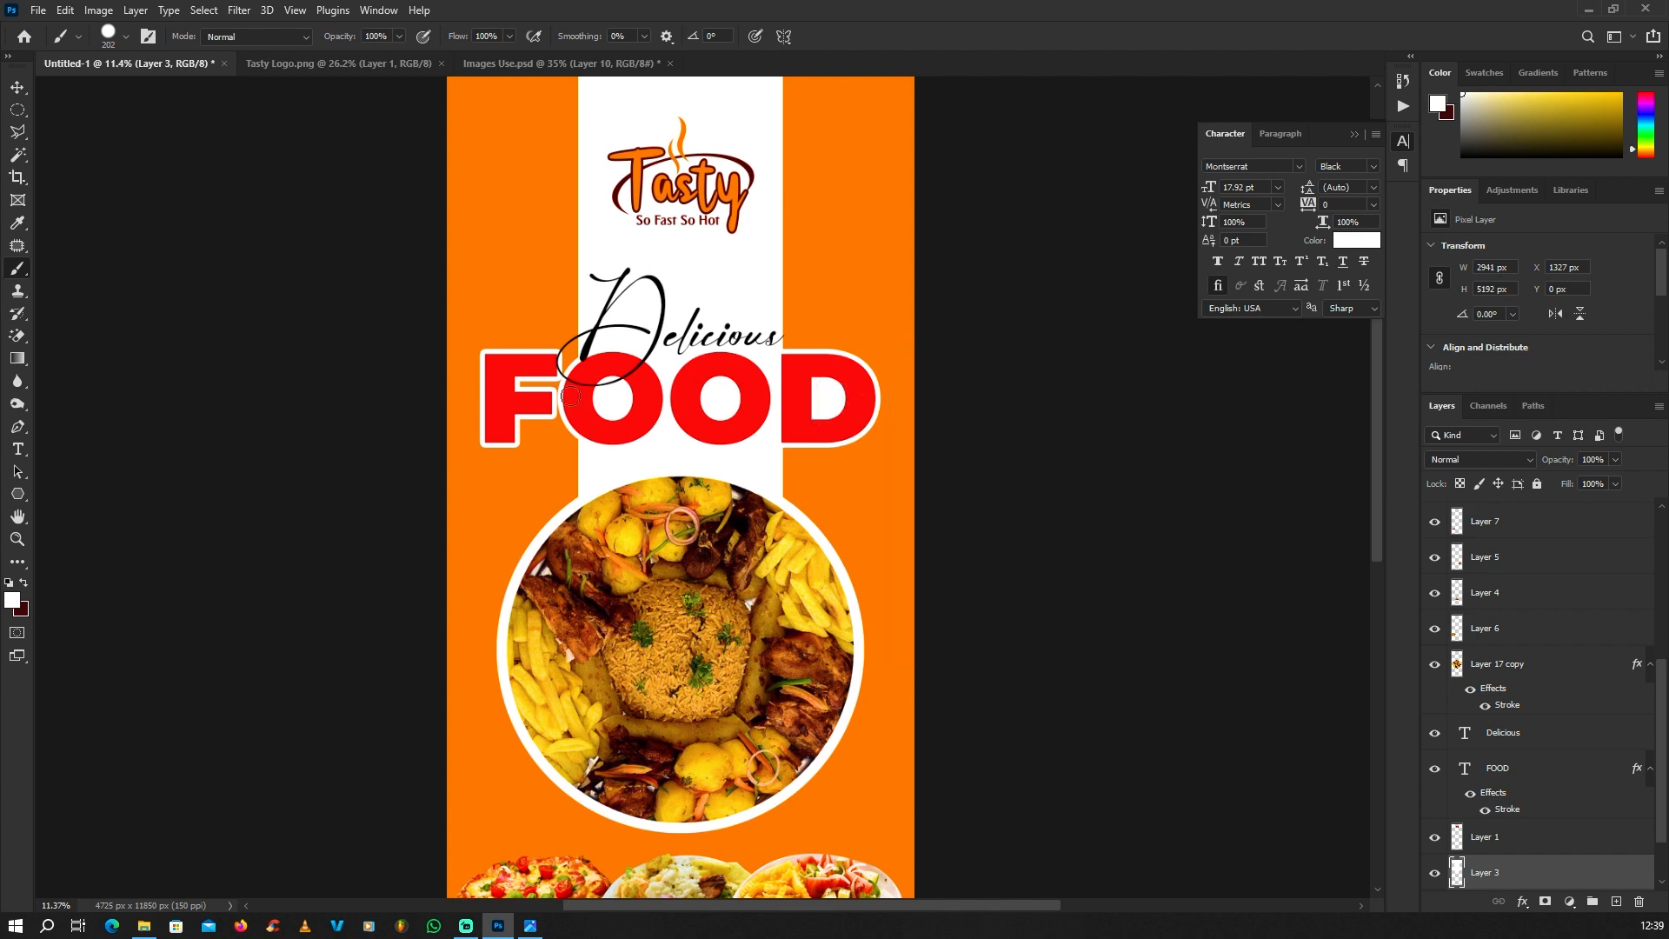
pyautogui.scroll(3, 550, 383)
pyautogui.click(17, 90)
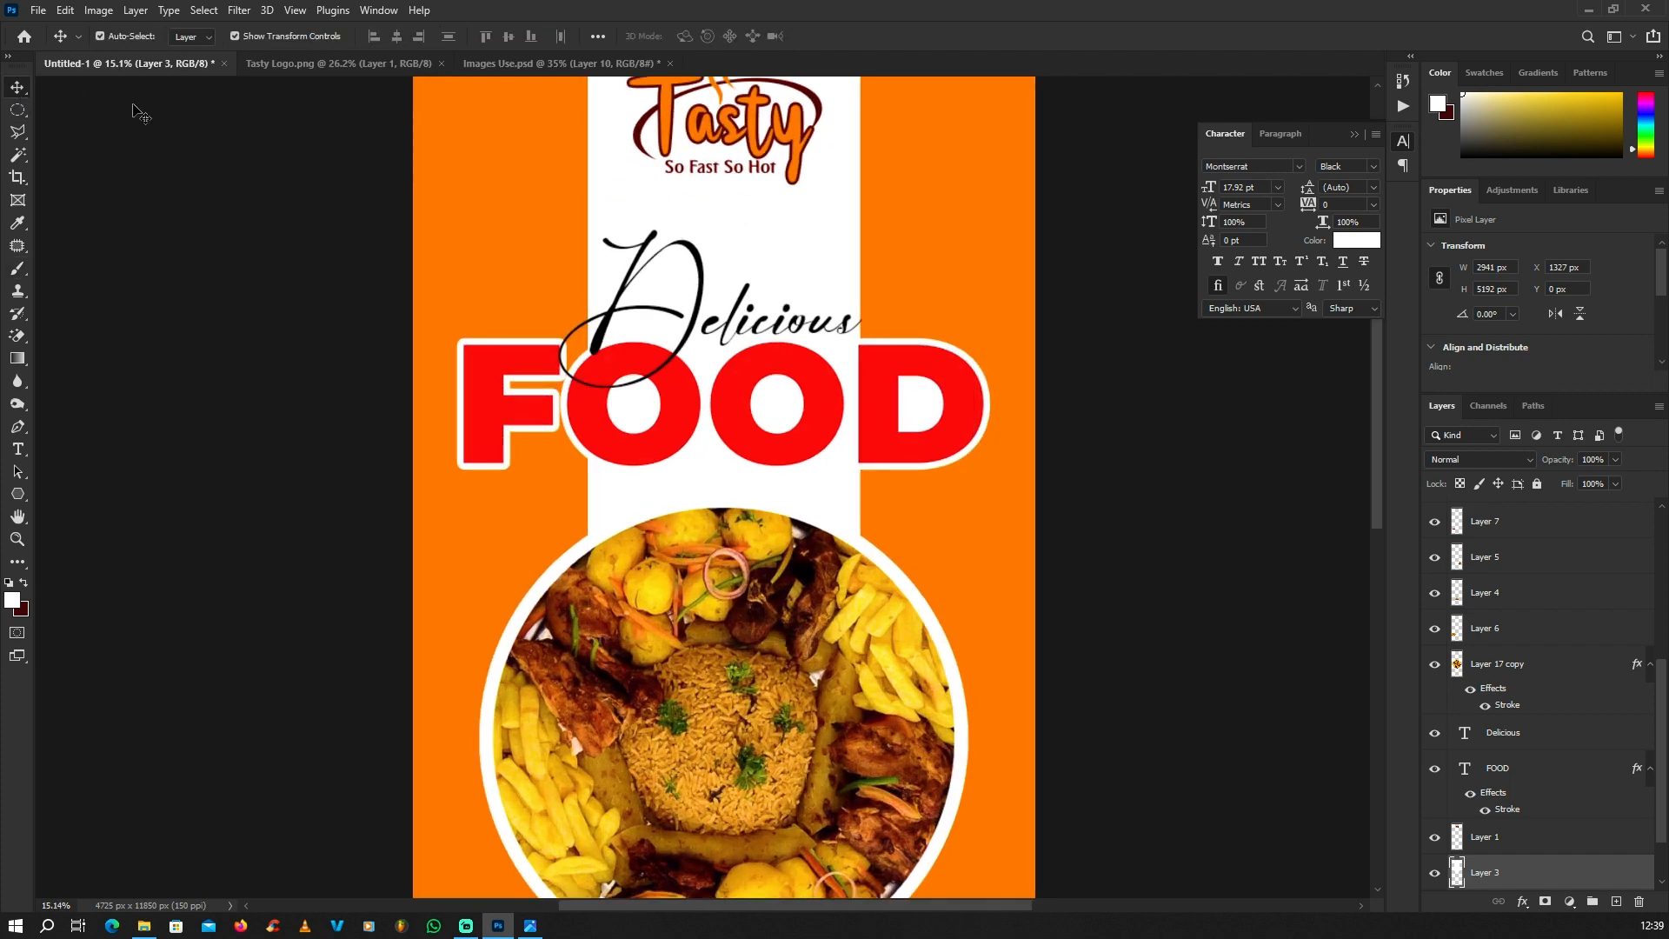
pyautogui.click(142, 112)
# Step: Tighten the letter tracking of "FOOD" to -60 and shift the word to the right to centre it on the banner
pyautogui.scroll(-5, 826, 434)
pyautogui.scroll(5, 858, 461)
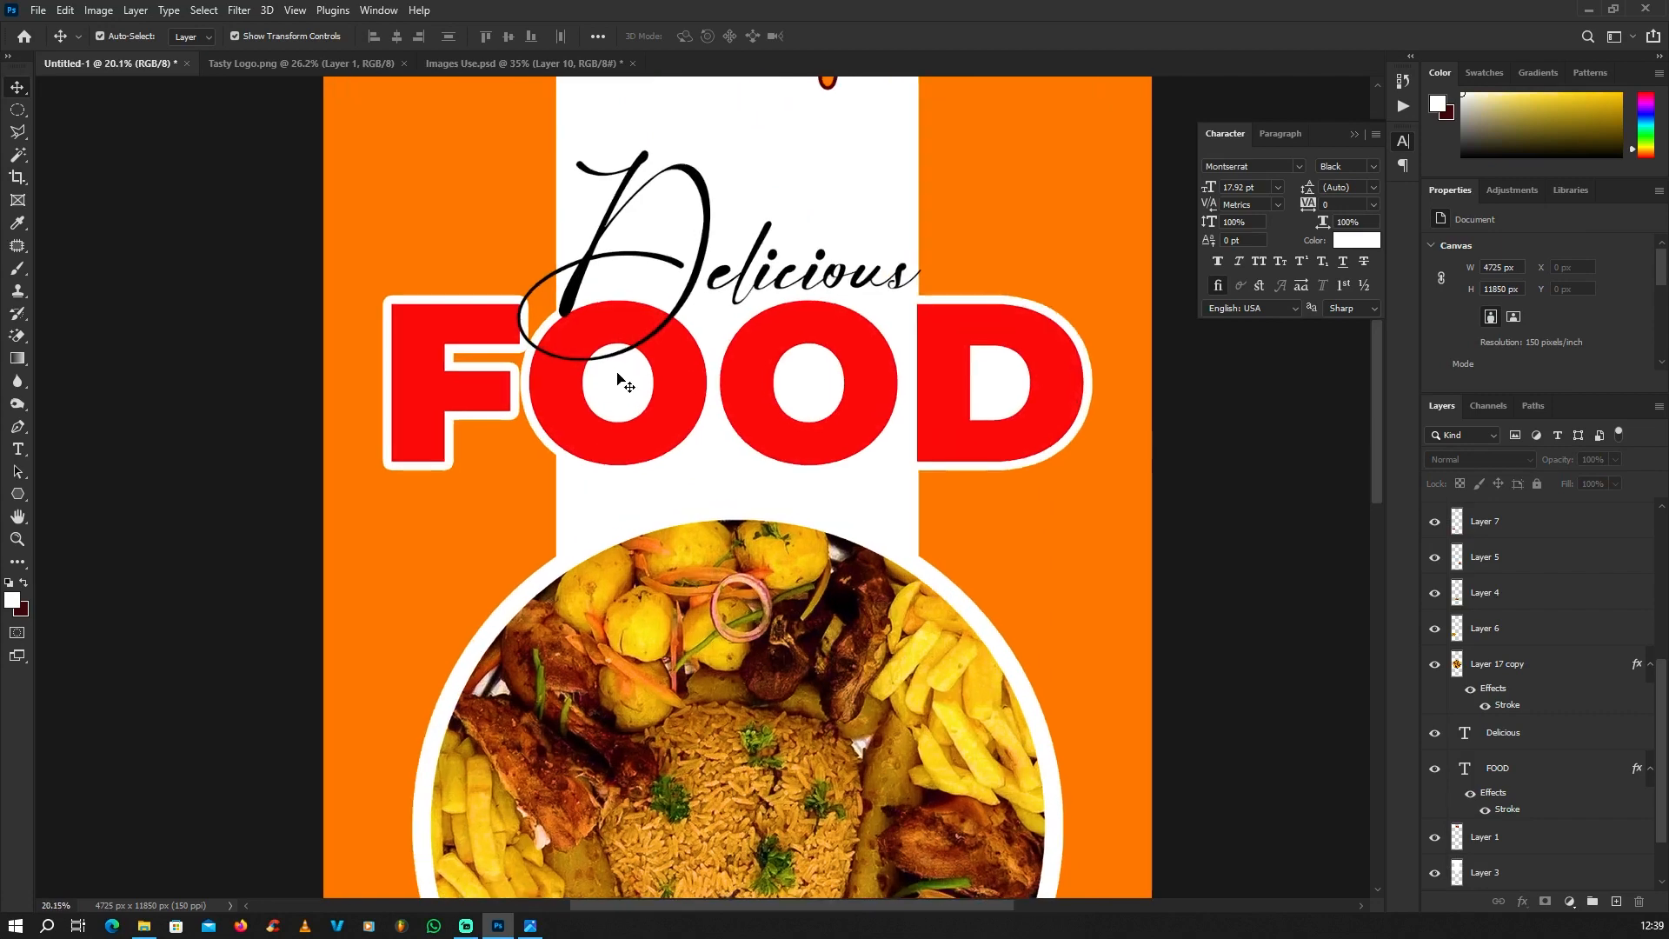
pyautogui.click(783, 394)
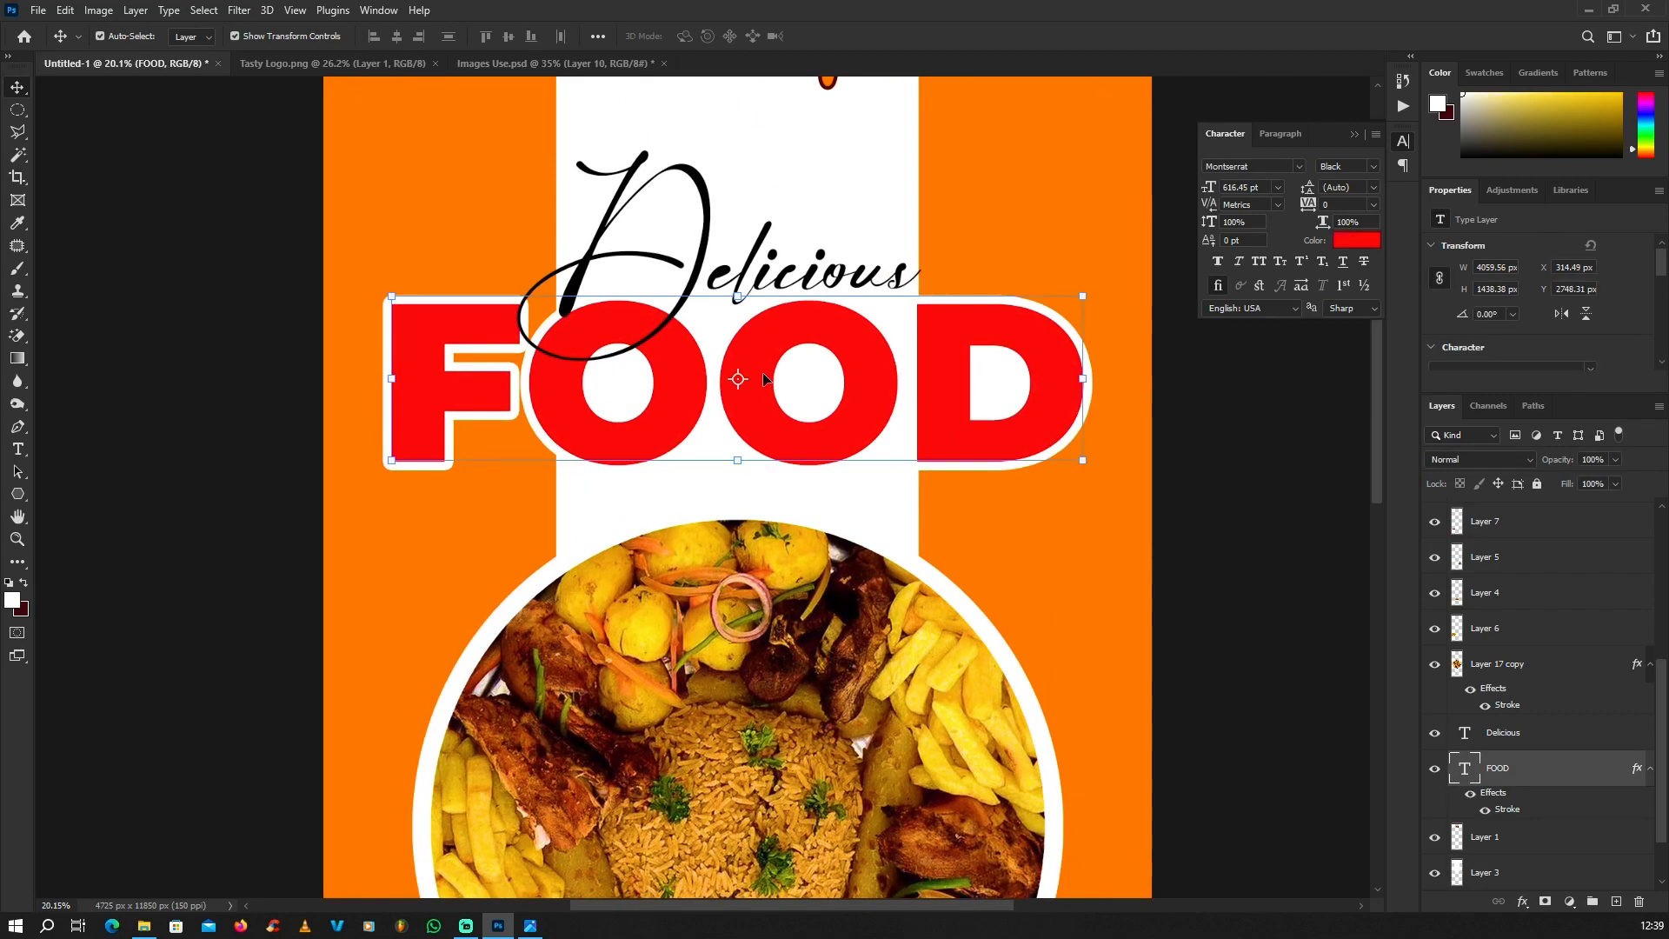
pyautogui.scroll(-2, 765, 379)
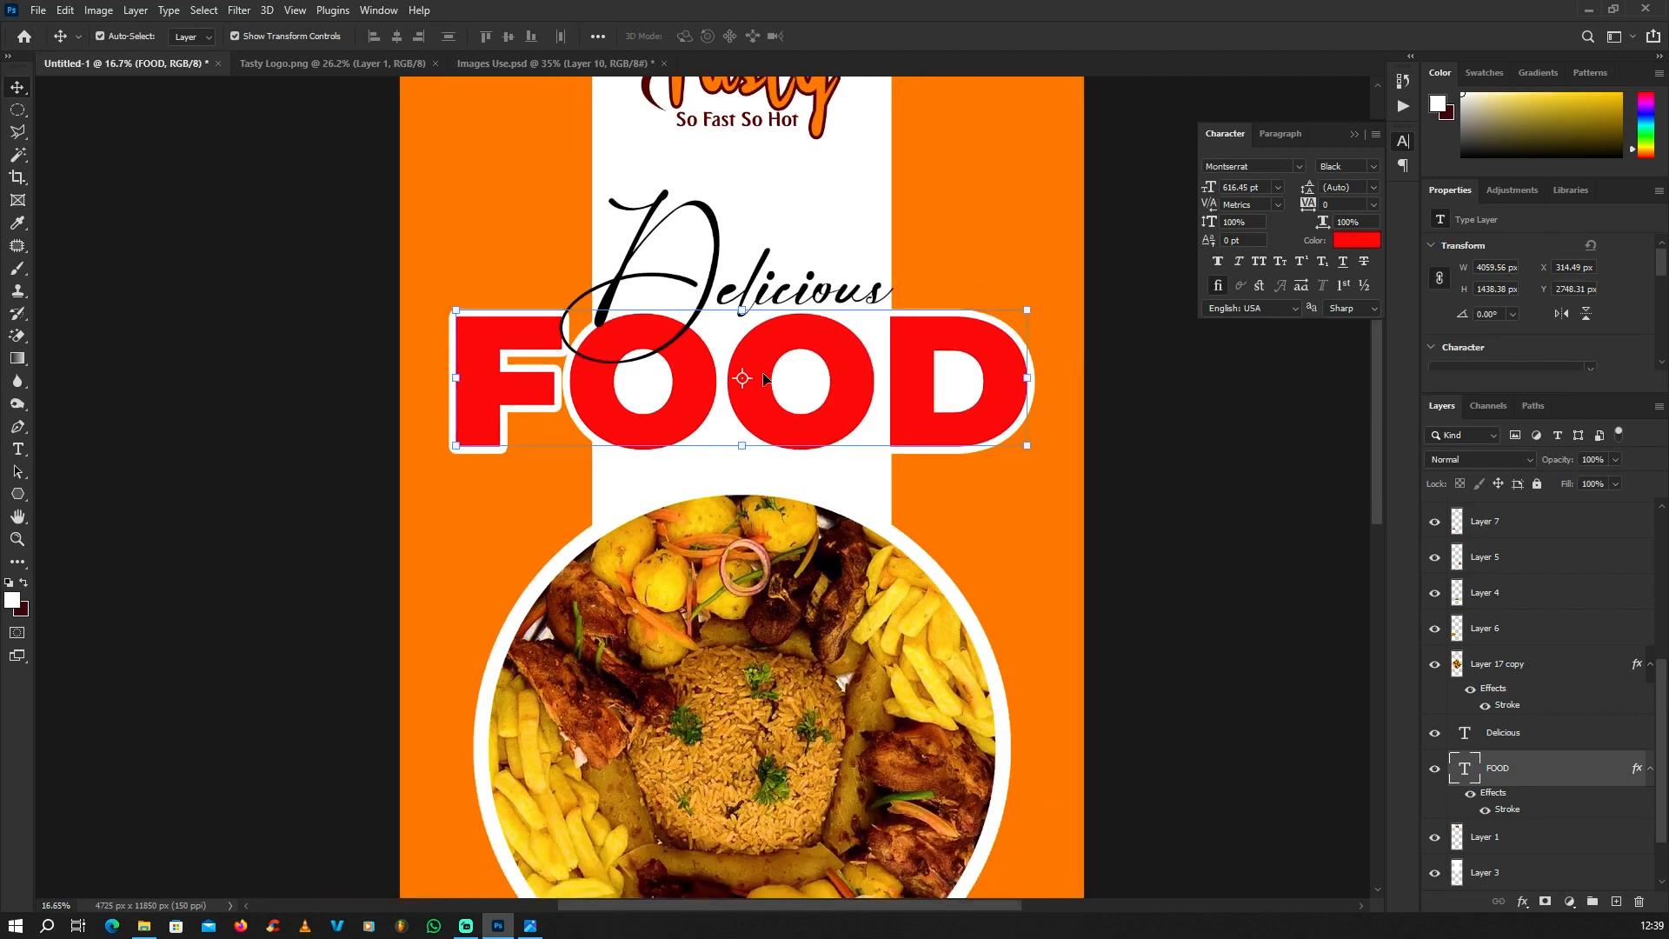
pyautogui.doubleClick(764, 379)
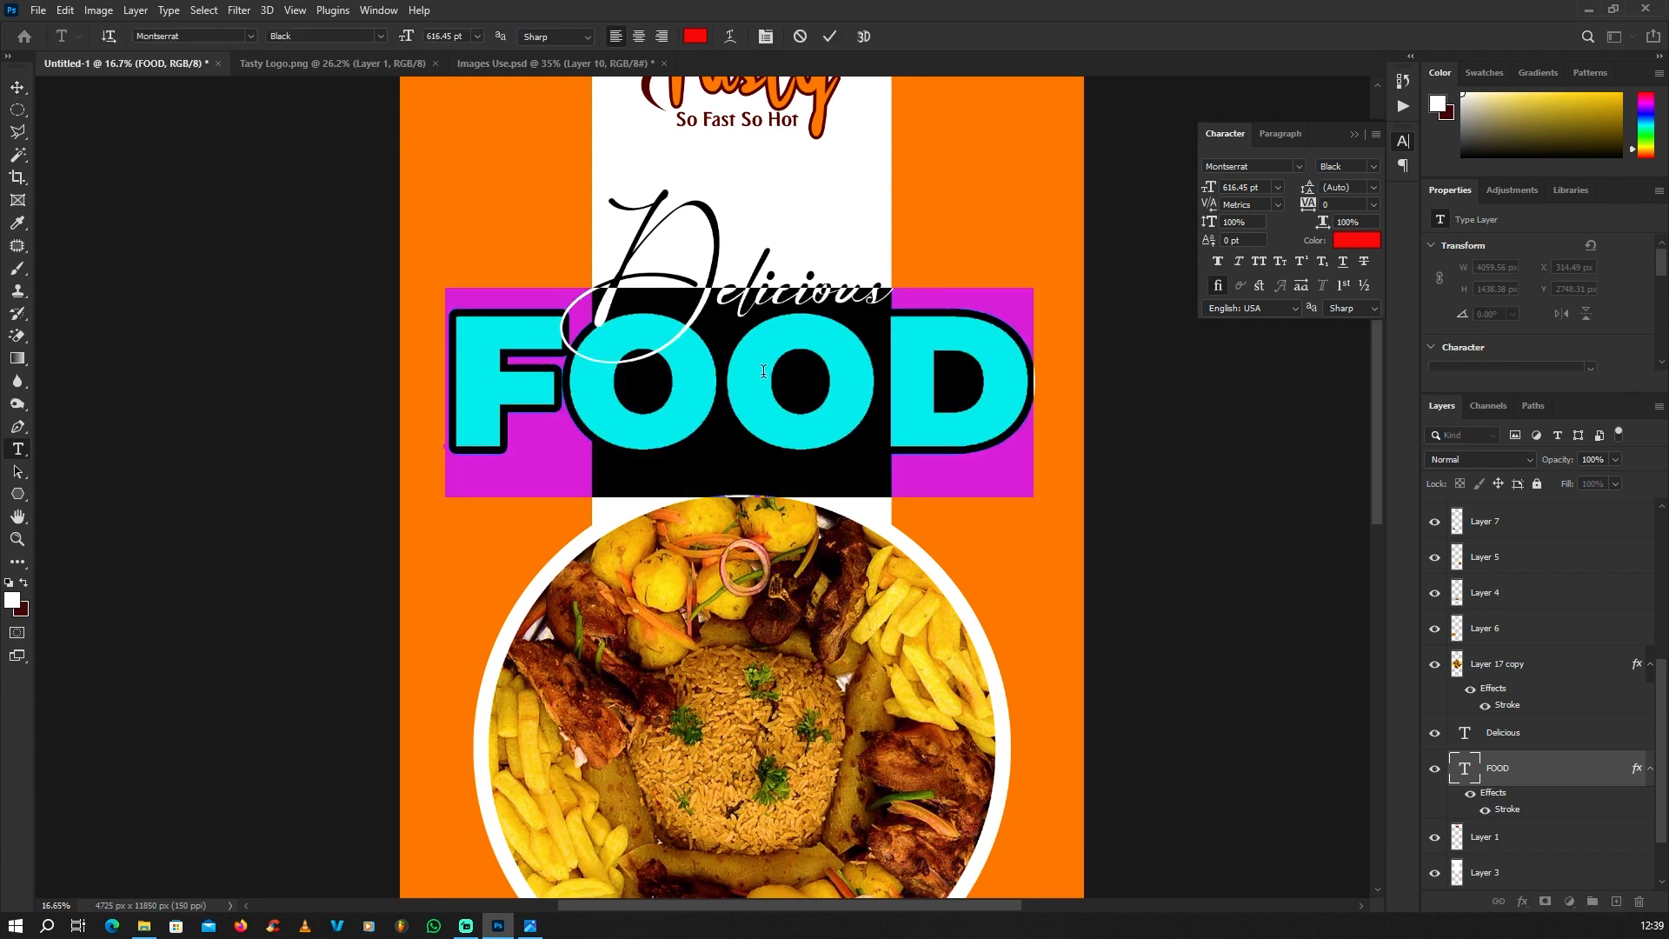
pyautogui.hotkey('alt', 'Left')
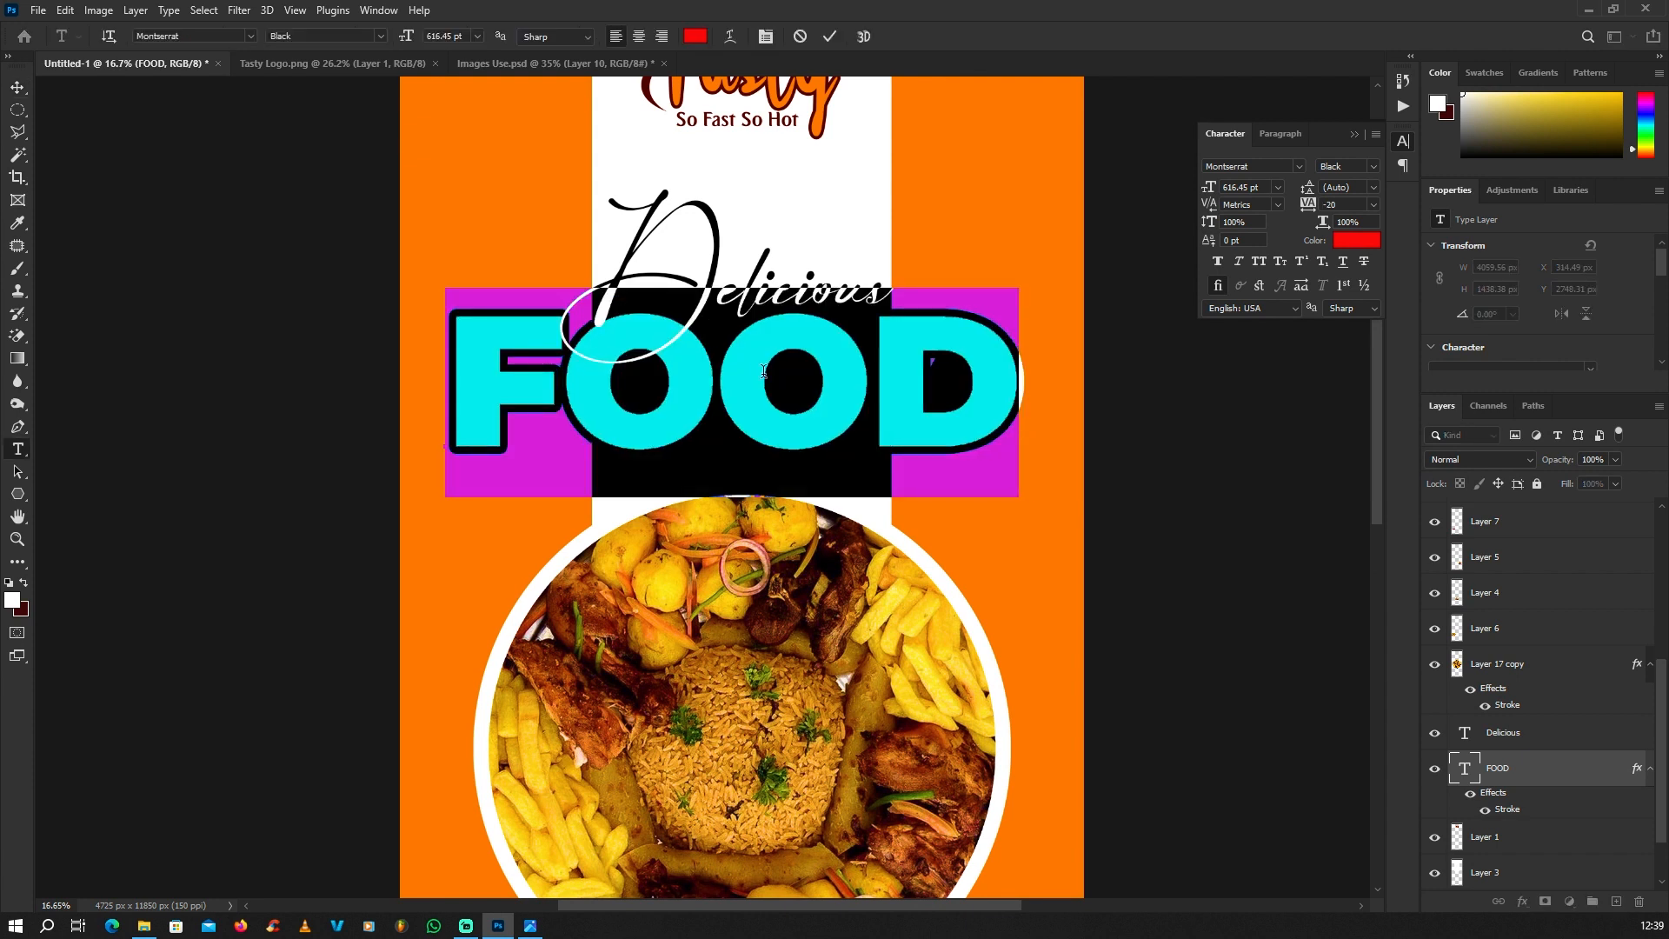
pyautogui.hotkey('alt', 'Left')
pyautogui.hotkey('alt', 'Left')
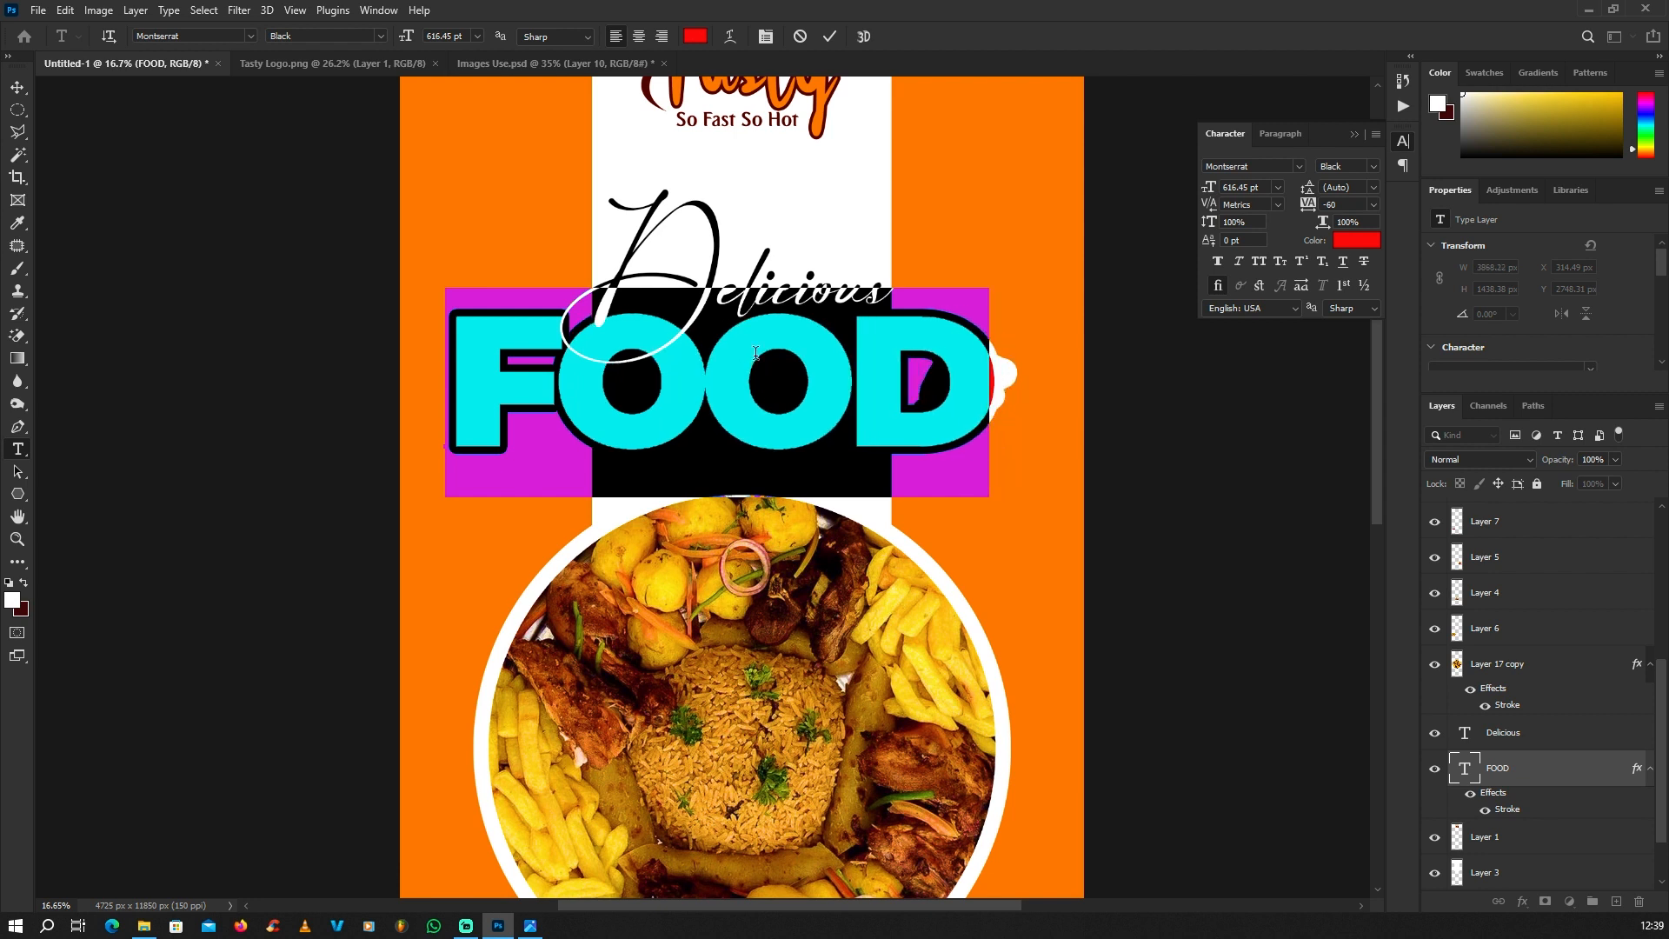
pyautogui.click(18, 88)
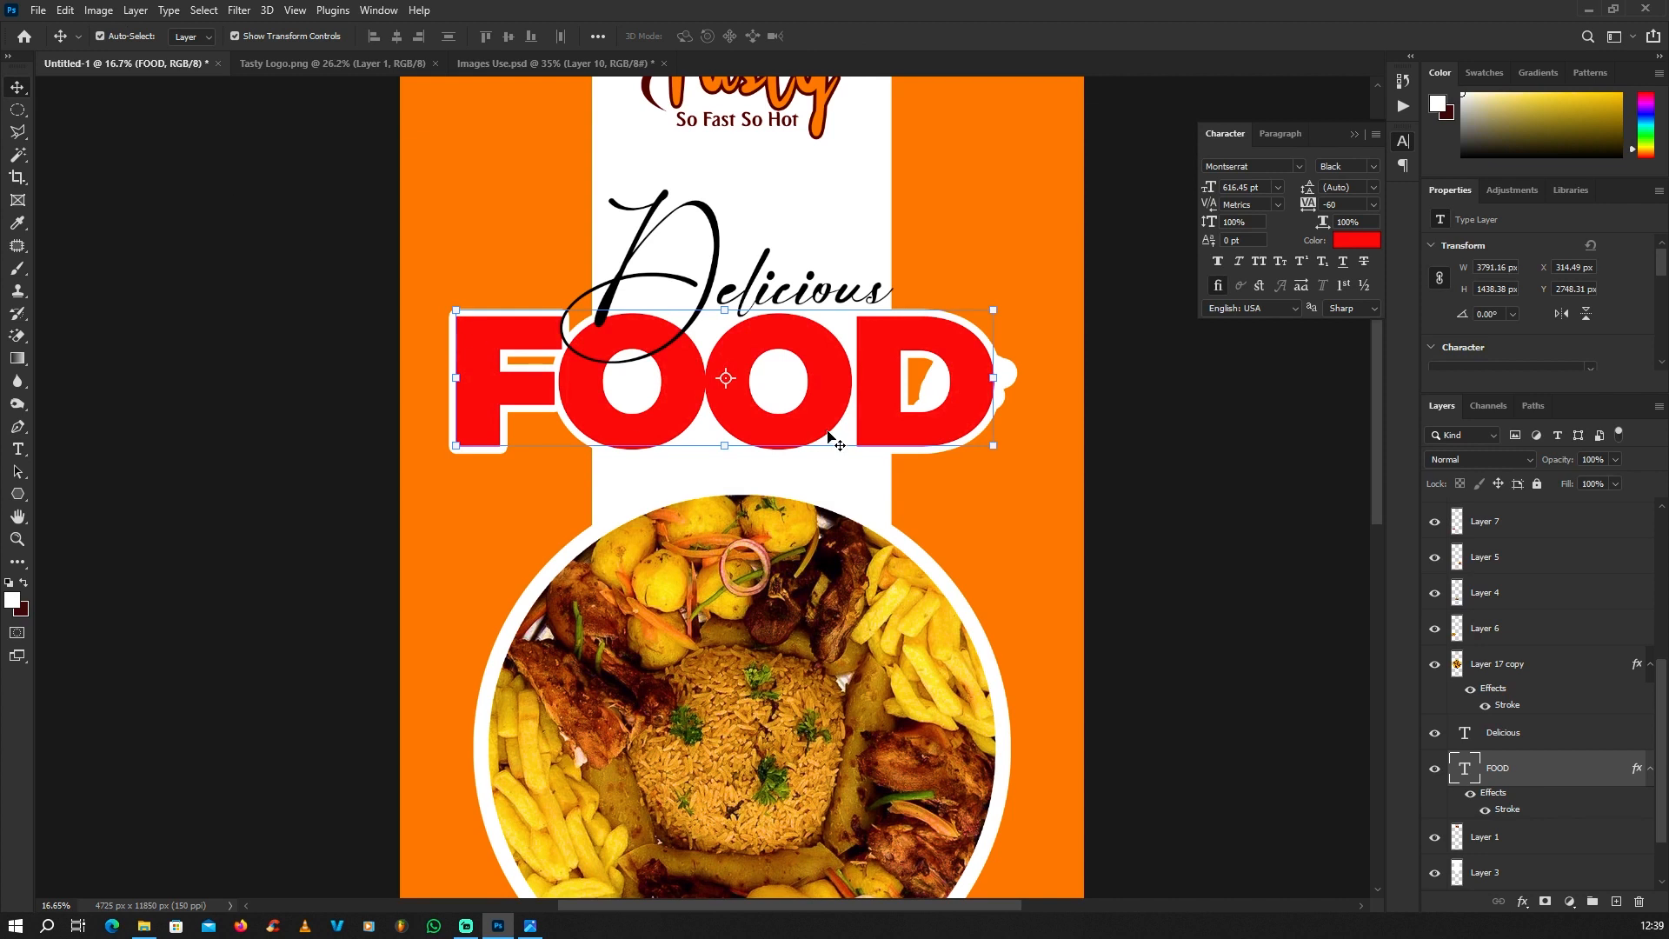
pyautogui.moveTo(842, 392); pyautogui.dragTo(848, 393)
pyautogui.scroll(-3, 848, 393)
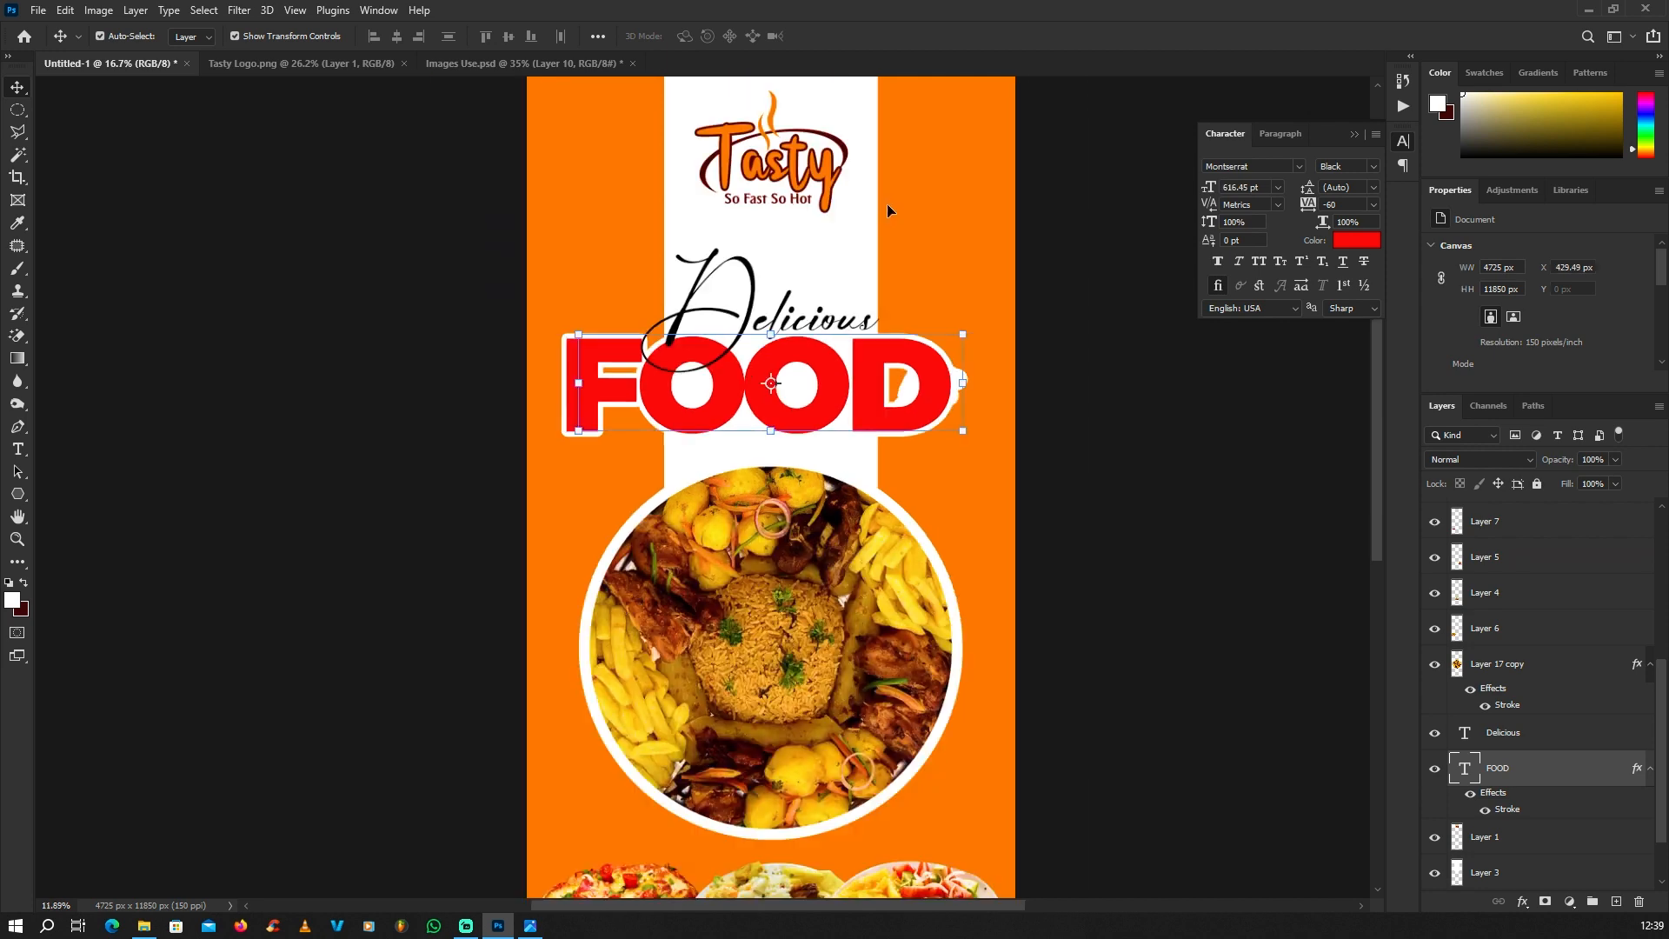
# Step: Brush white over the remaining orange gaps in the D and F of "FOOD" on the vertical strip's layer
pyautogui.click(834, 252)
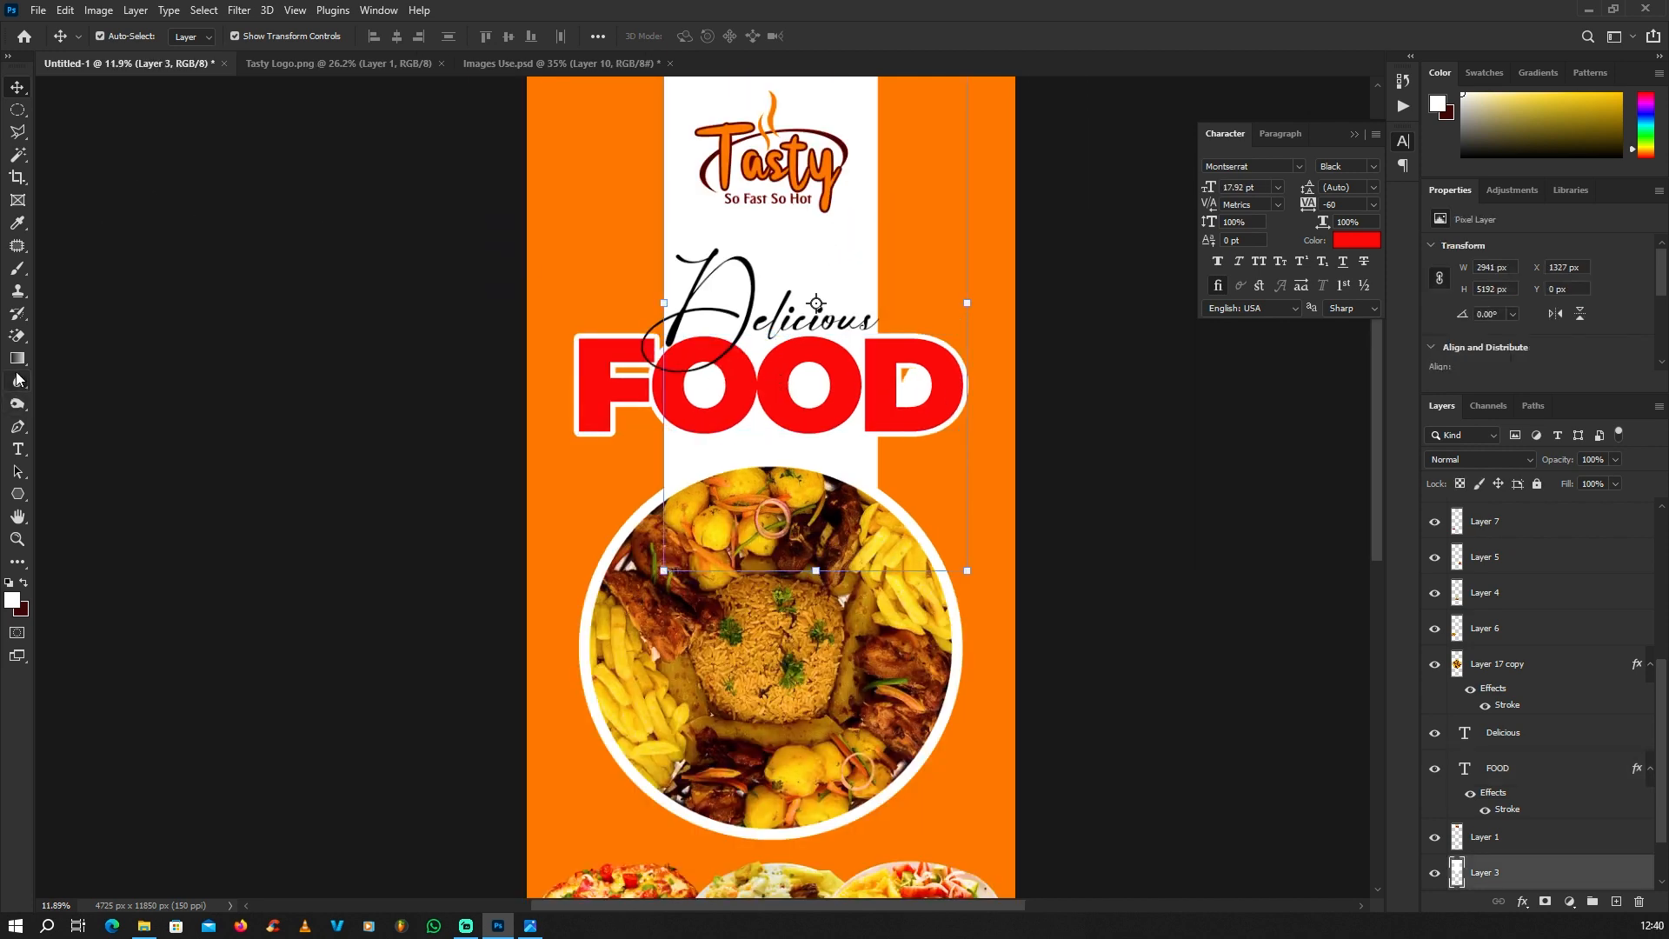
pyautogui.click(17, 268)
pyautogui.scroll(3, 832, 382)
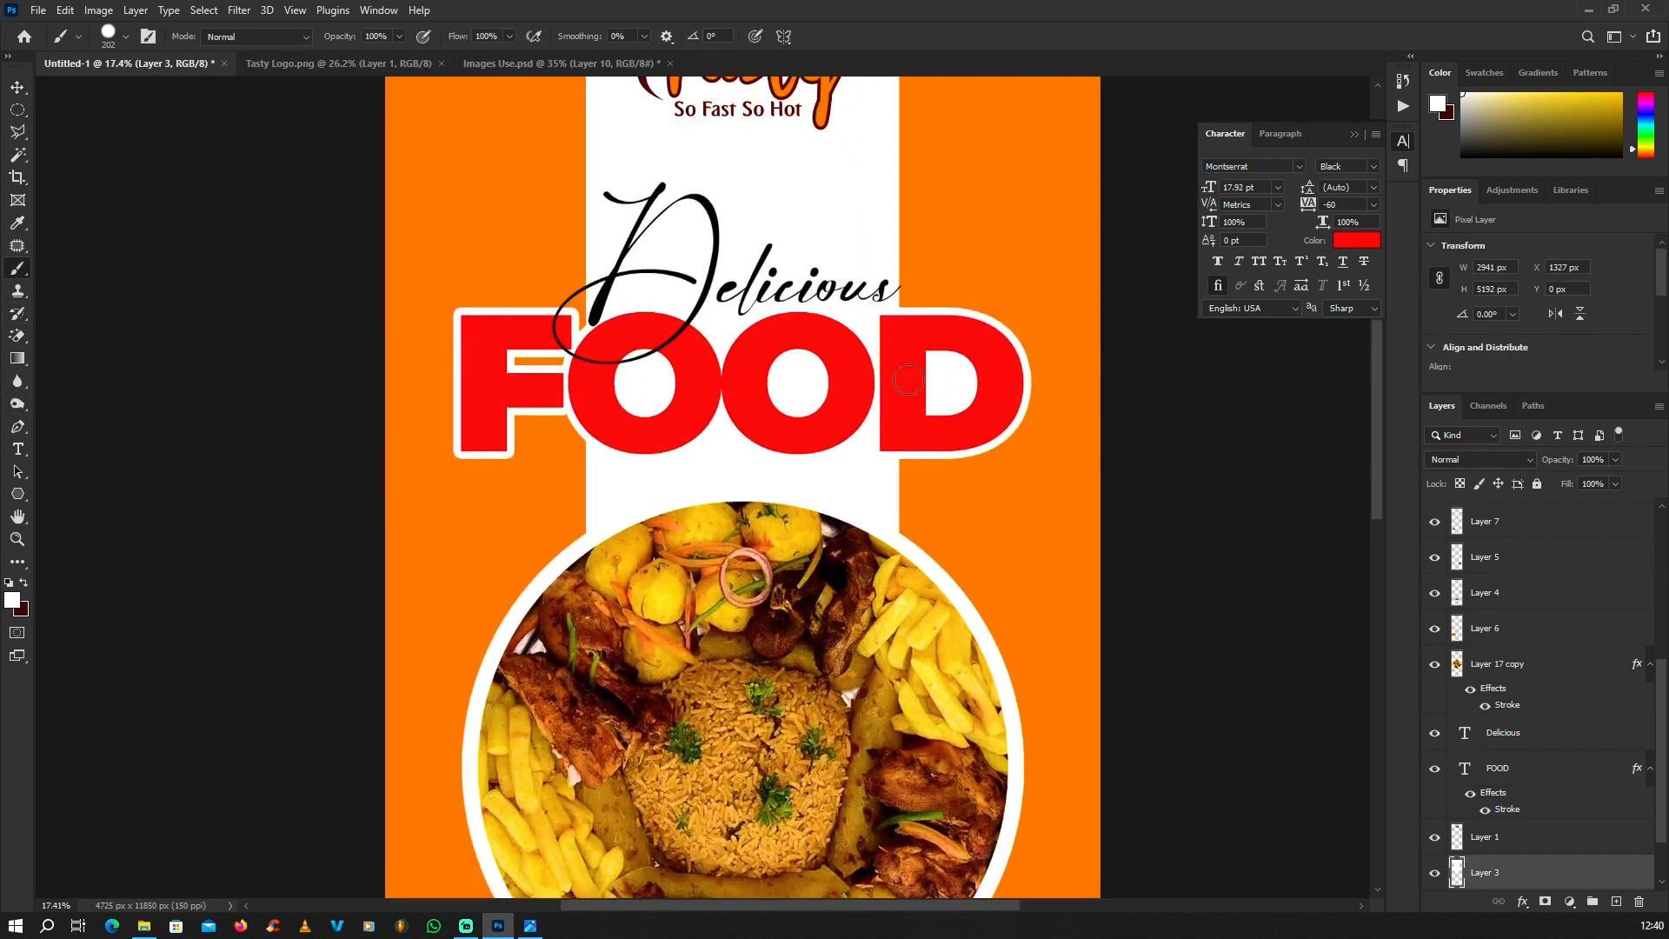
pyautogui.moveTo(541, 356)
pyautogui.mouseDown()
pyautogui.moveTo(563, 360)
pyautogui.moveTo(518, 361)
pyautogui.mouseUp()
pyautogui.scroll(-5, 655, 401)
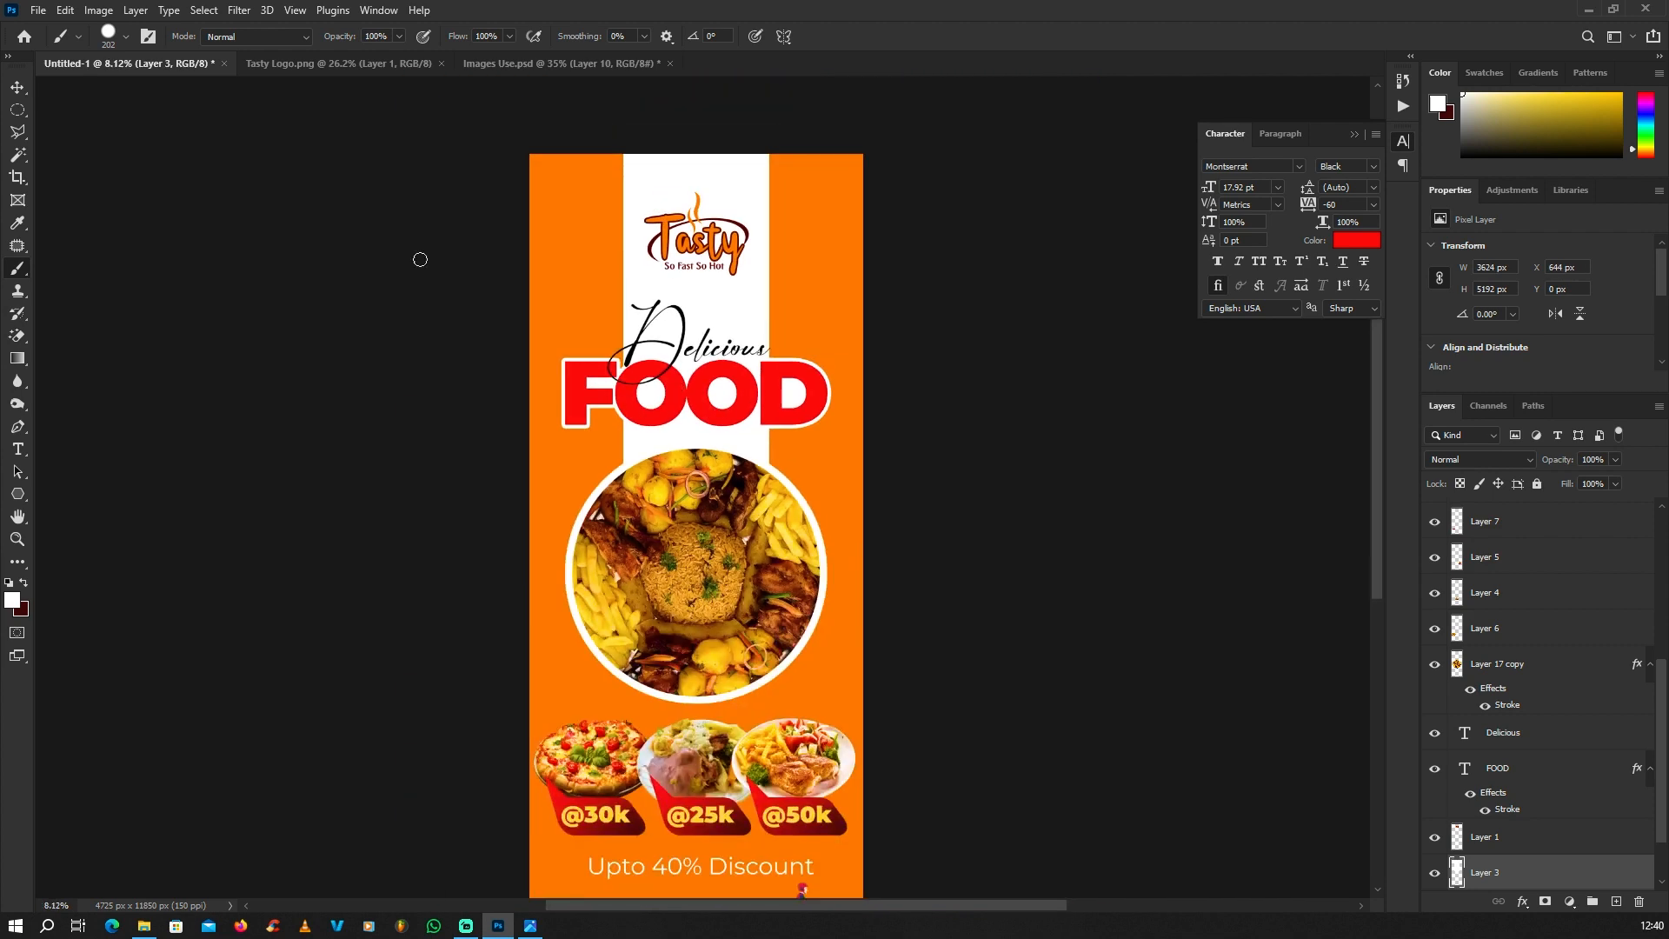
pyautogui.click(17, 90)
pyautogui.click(278, 220)
# Step: Add a black drop shadow to the large round platter with 88% opacity and a distance of 205 px
pyautogui.scroll(-2, 685, 458)
pyautogui.scroll(2, 737, 593)
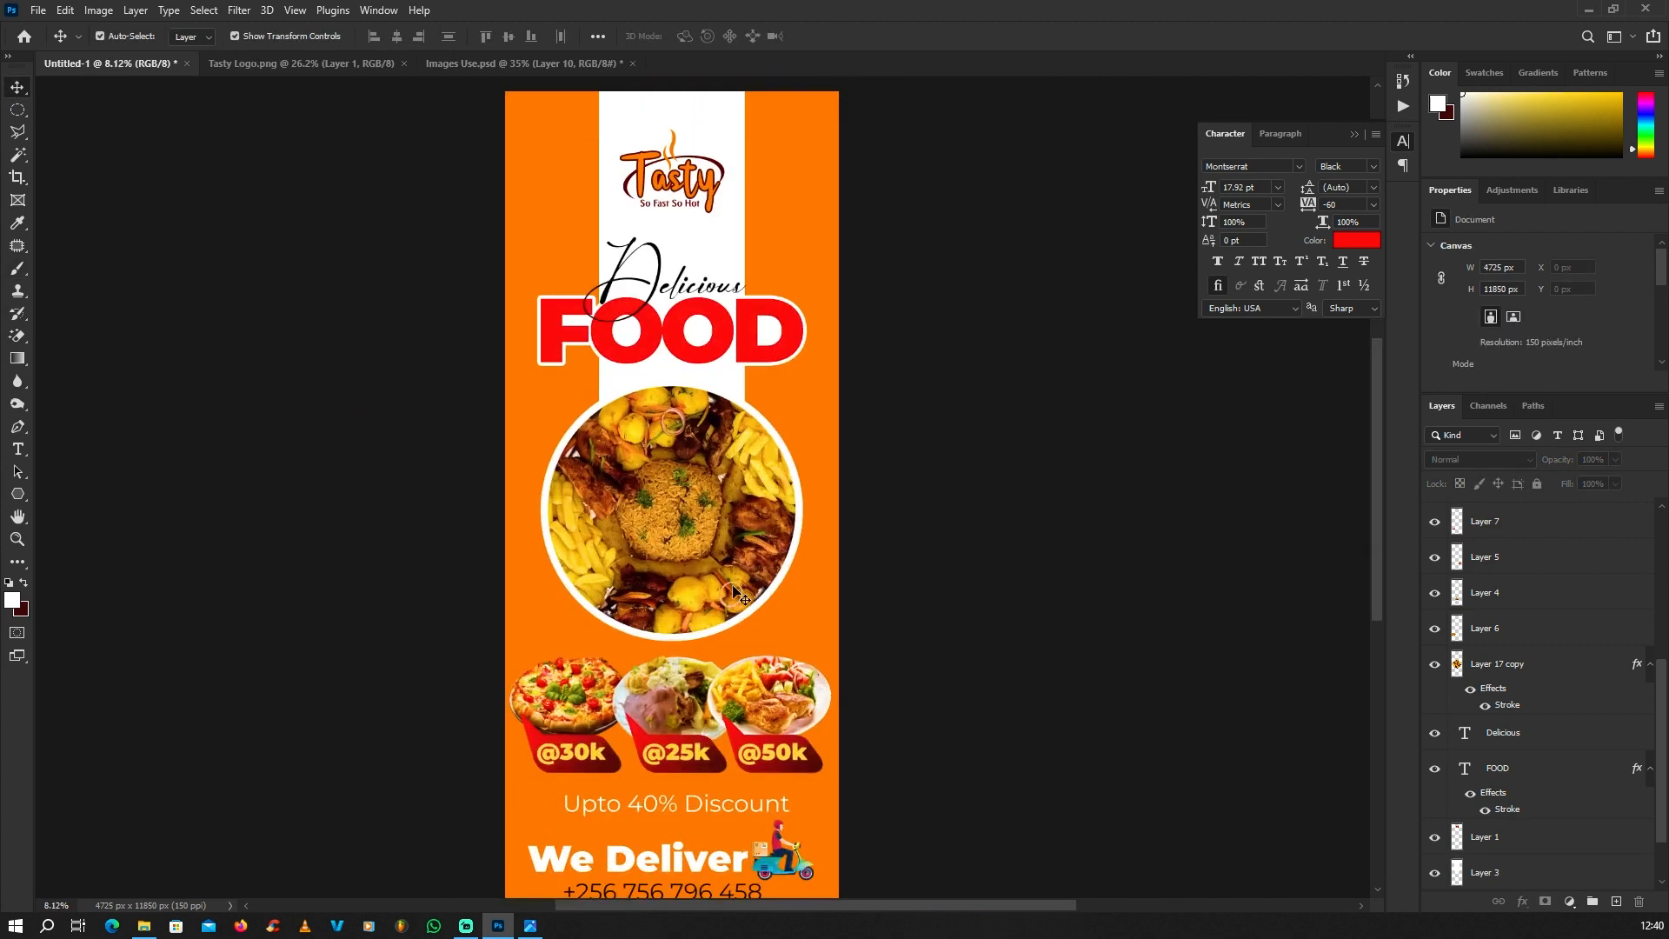
pyautogui.scroll(1, 730, 578)
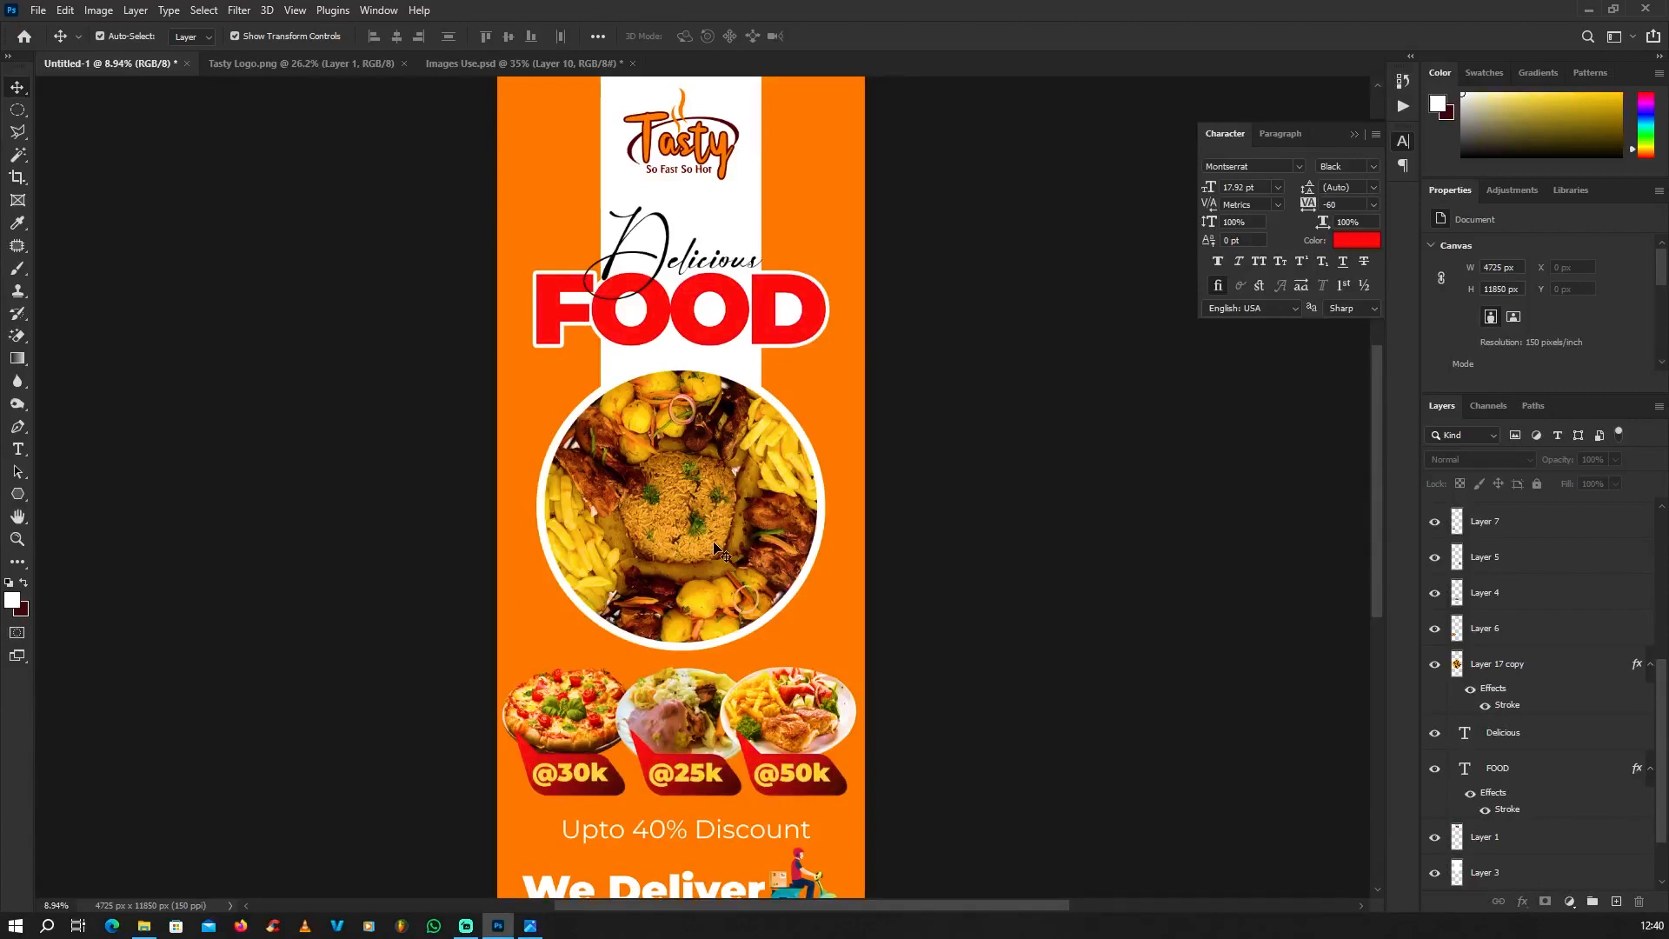
pyautogui.scroll(1, 715, 544)
pyautogui.click(688, 468)
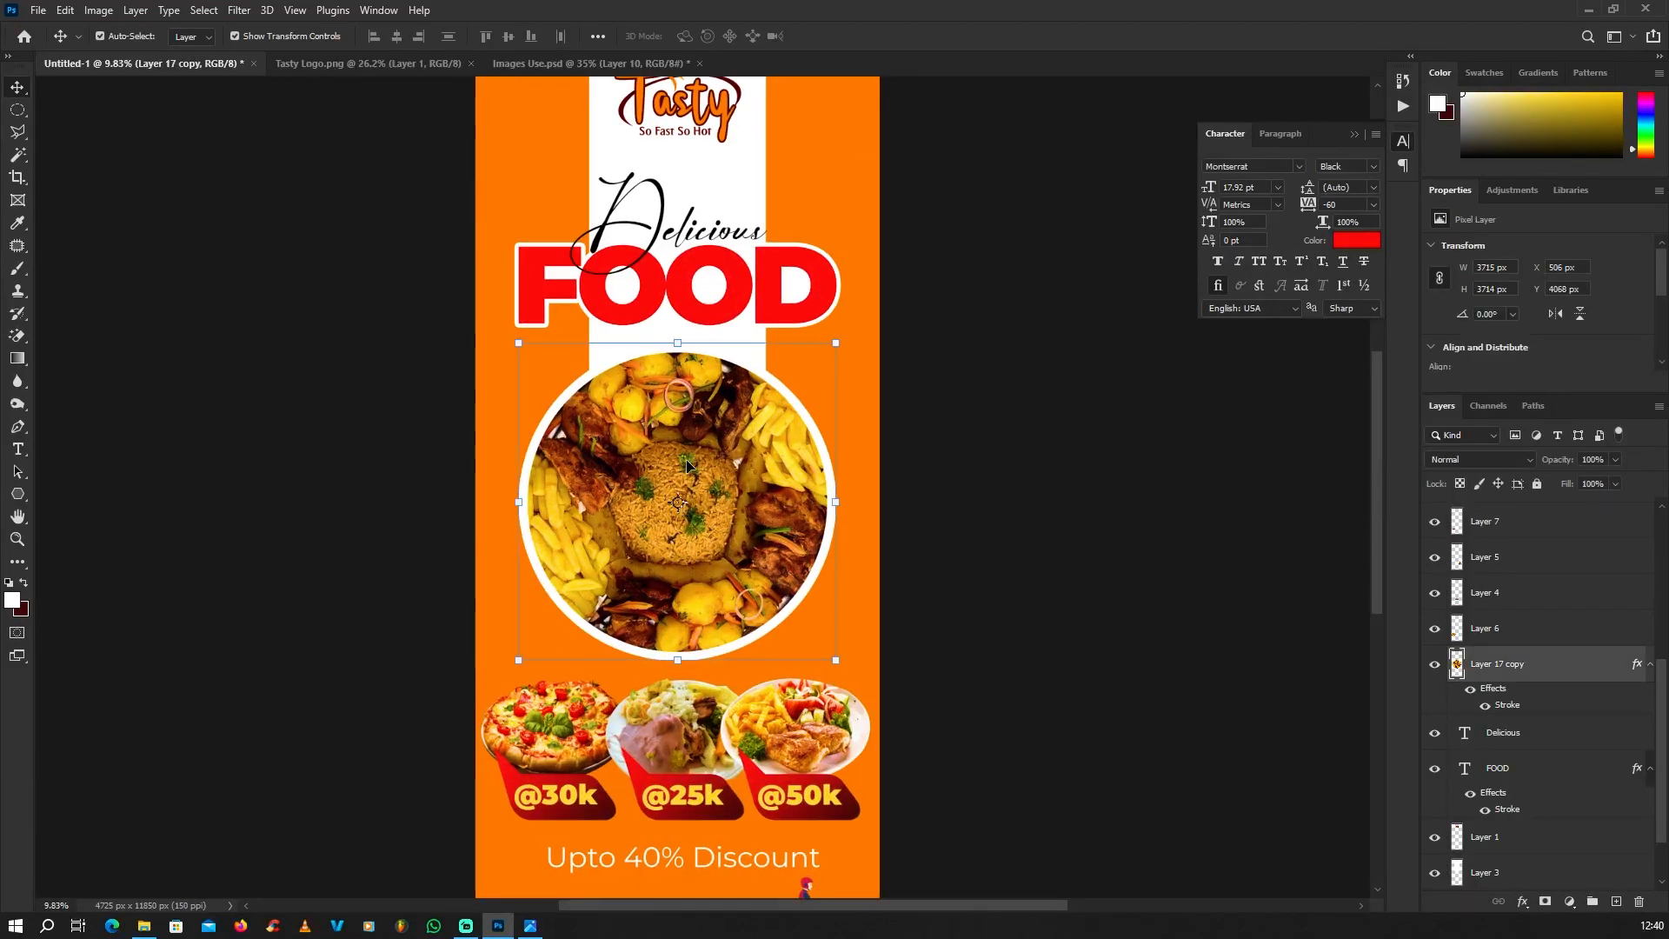
pyautogui.scroll(-1, 687, 467)
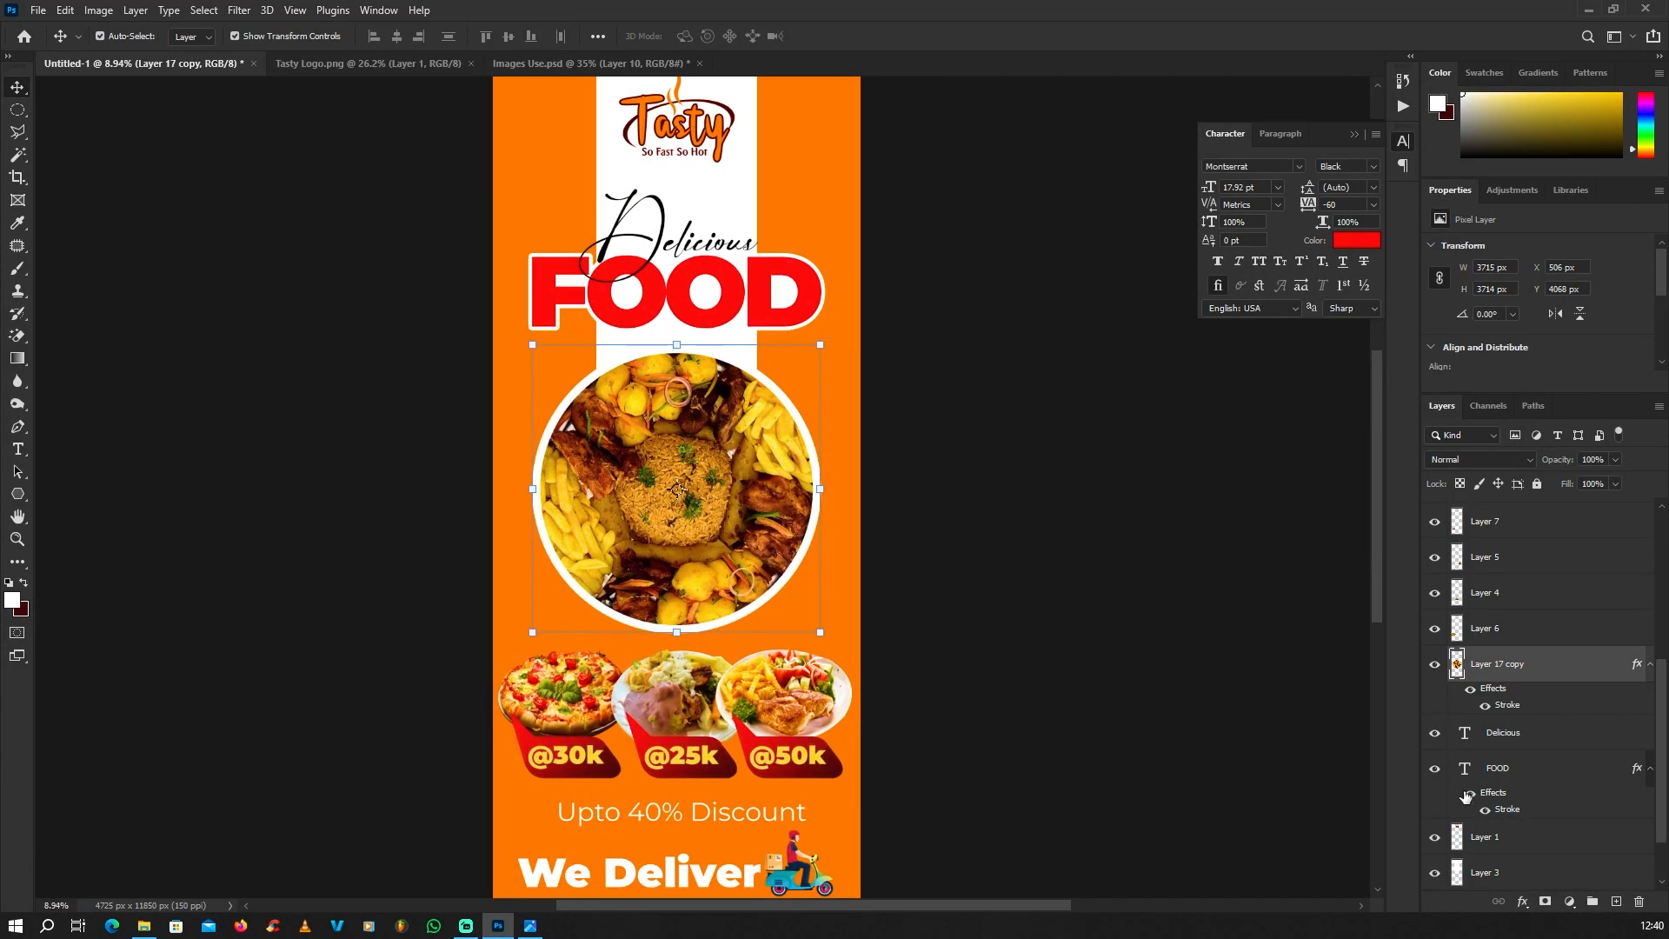
pyautogui.click(1522, 901)
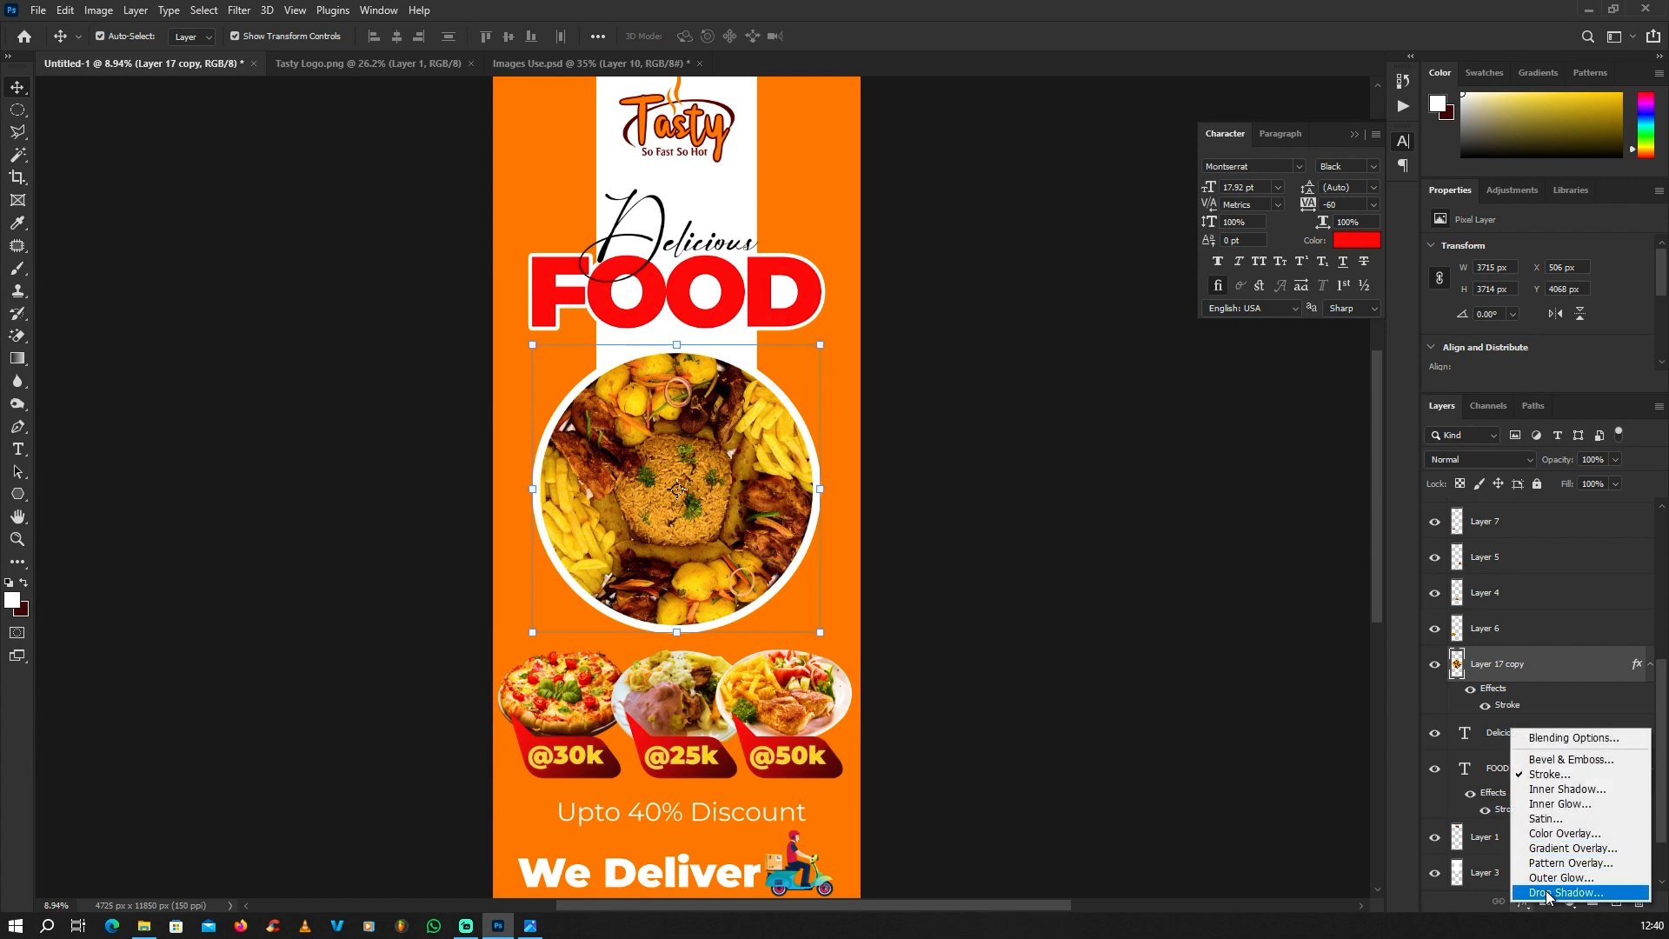
pyautogui.press('Escape')
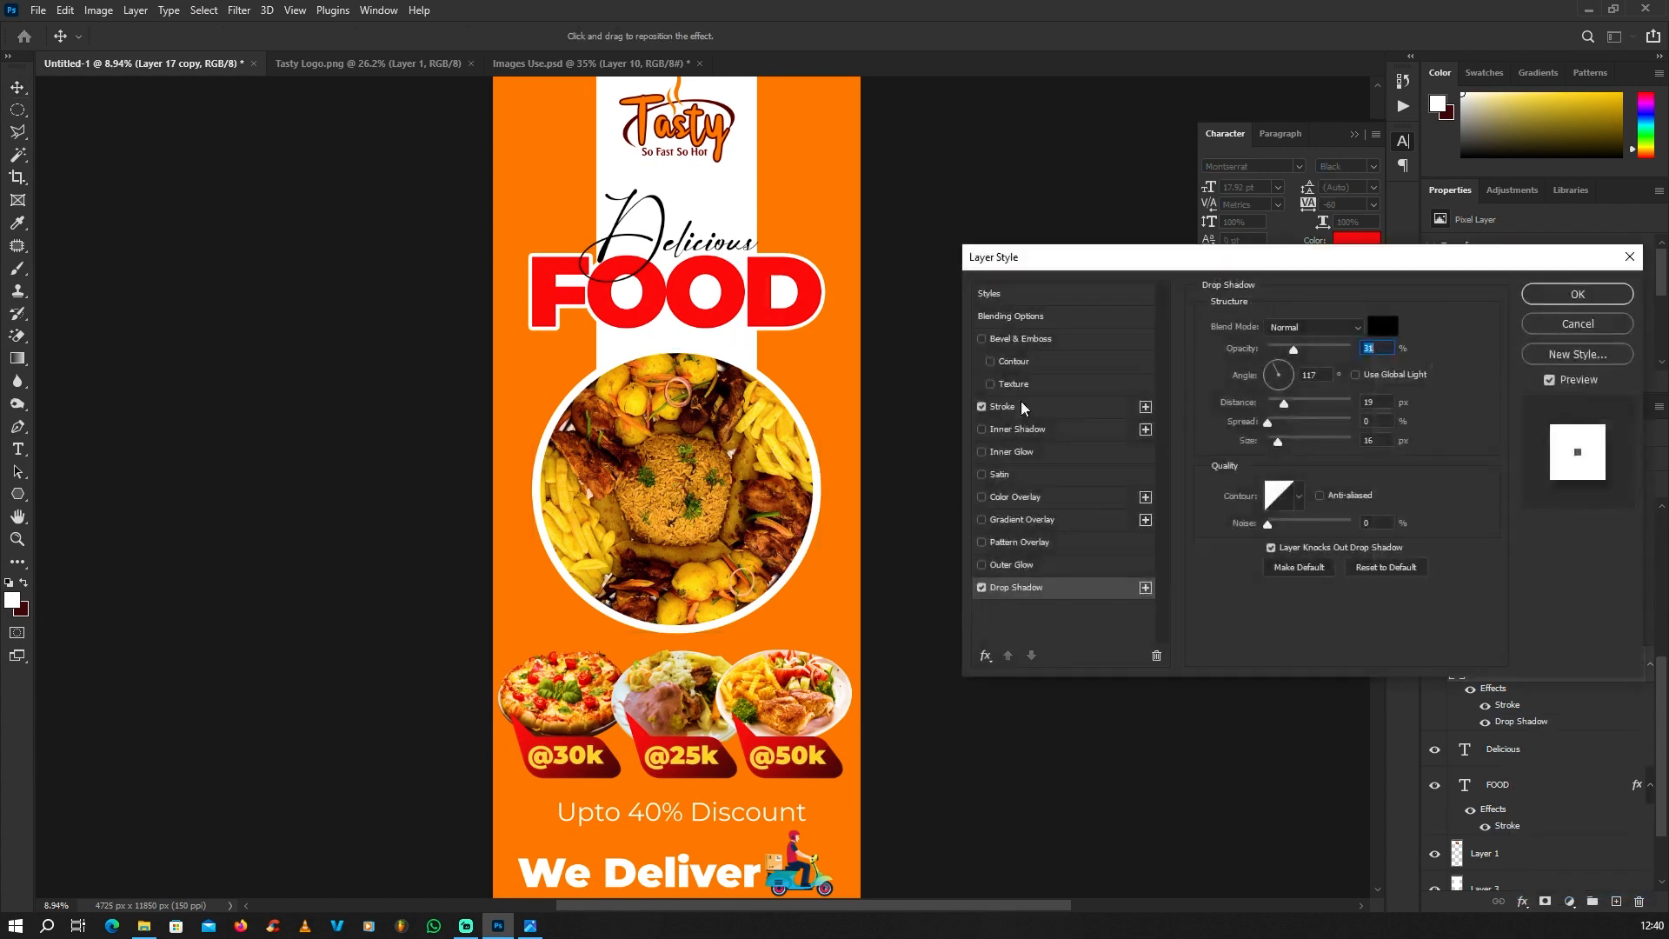
pyautogui.moveTo(1306, 357); pyautogui.dragTo(1337, 352)
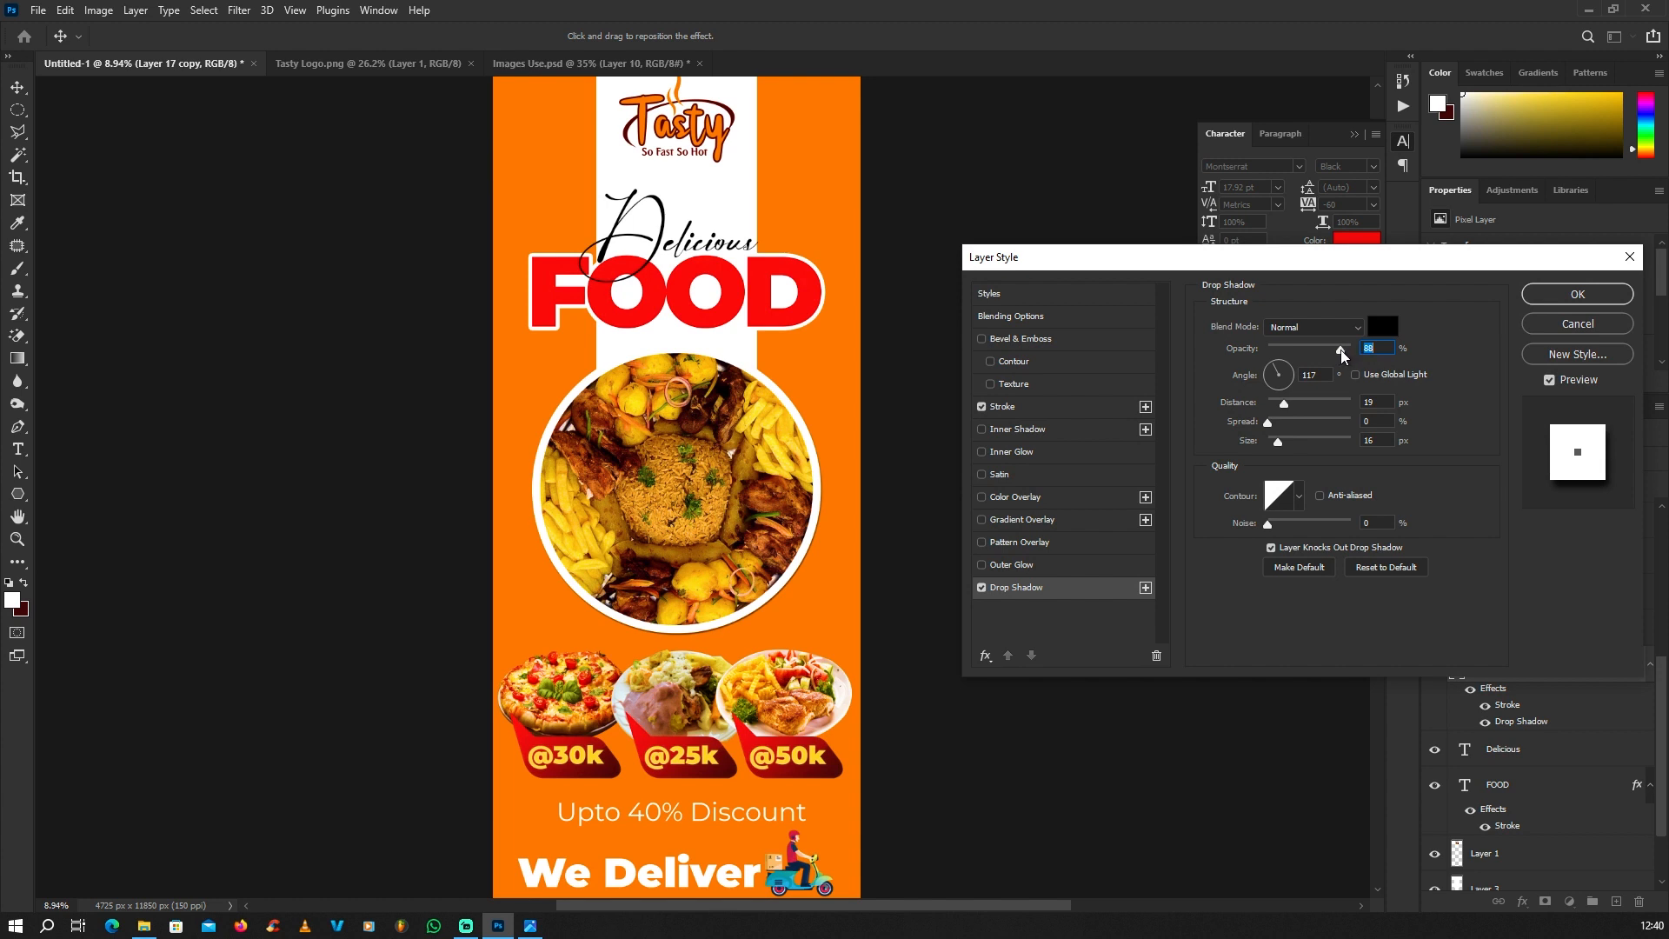
pyautogui.moveTo(1314, 409); pyautogui.dragTo(1342, 406)
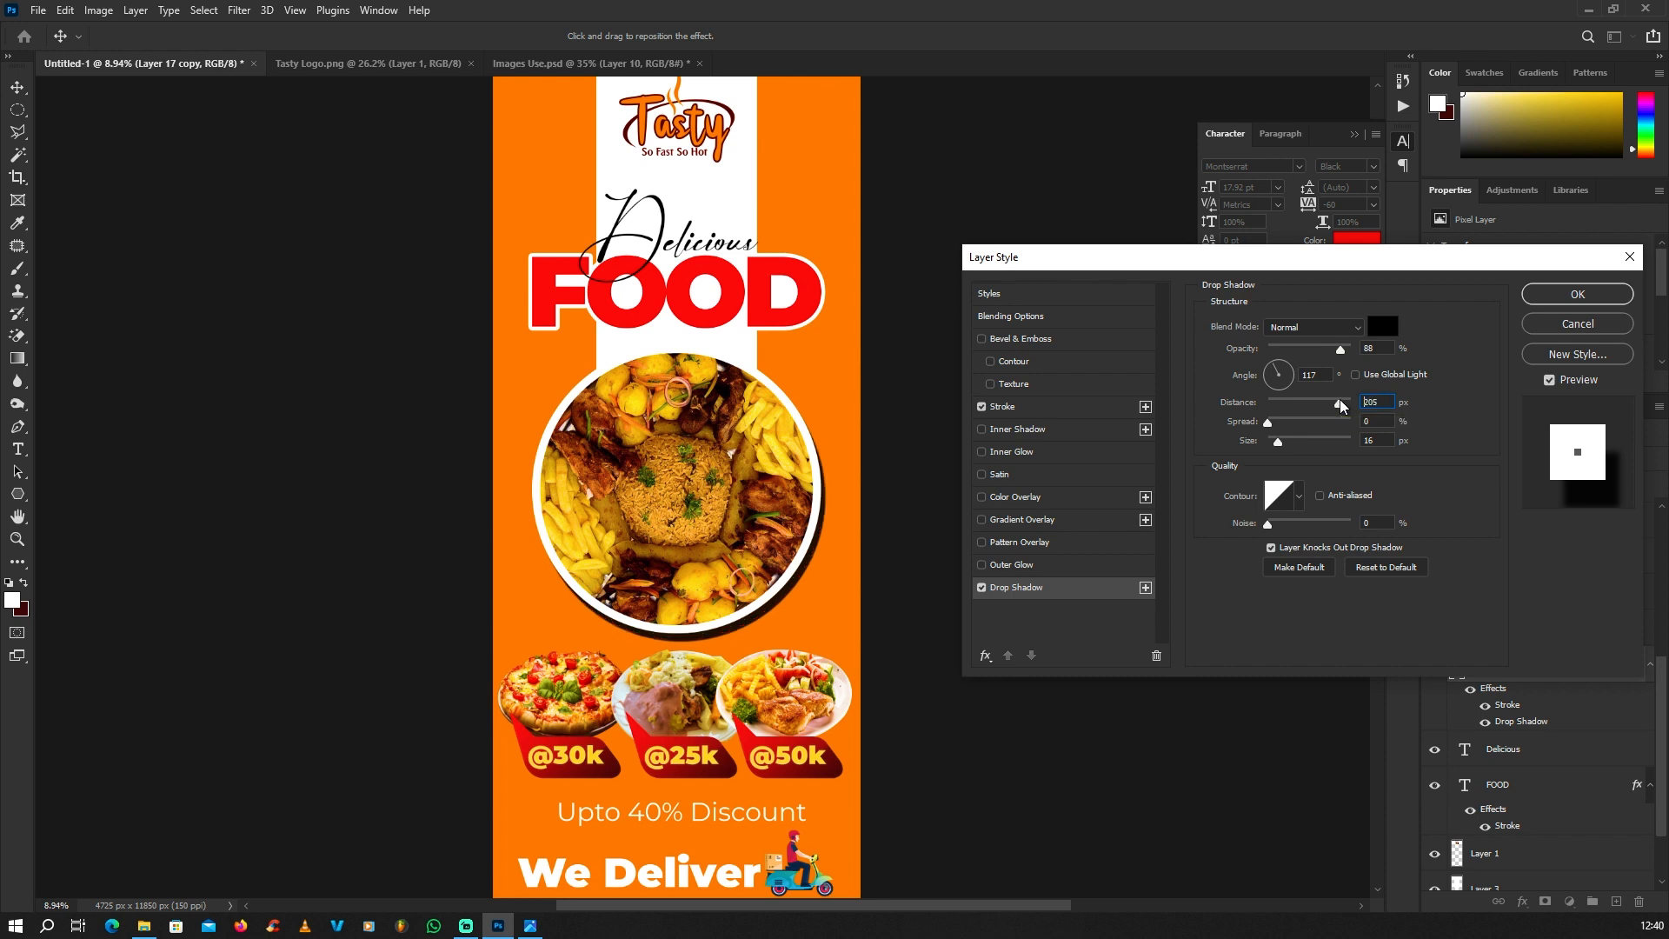
# Step: Soften the platter's drop shadow to 26% opacity and a size of 76 px, and apply it
pyautogui.click(1309, 348)
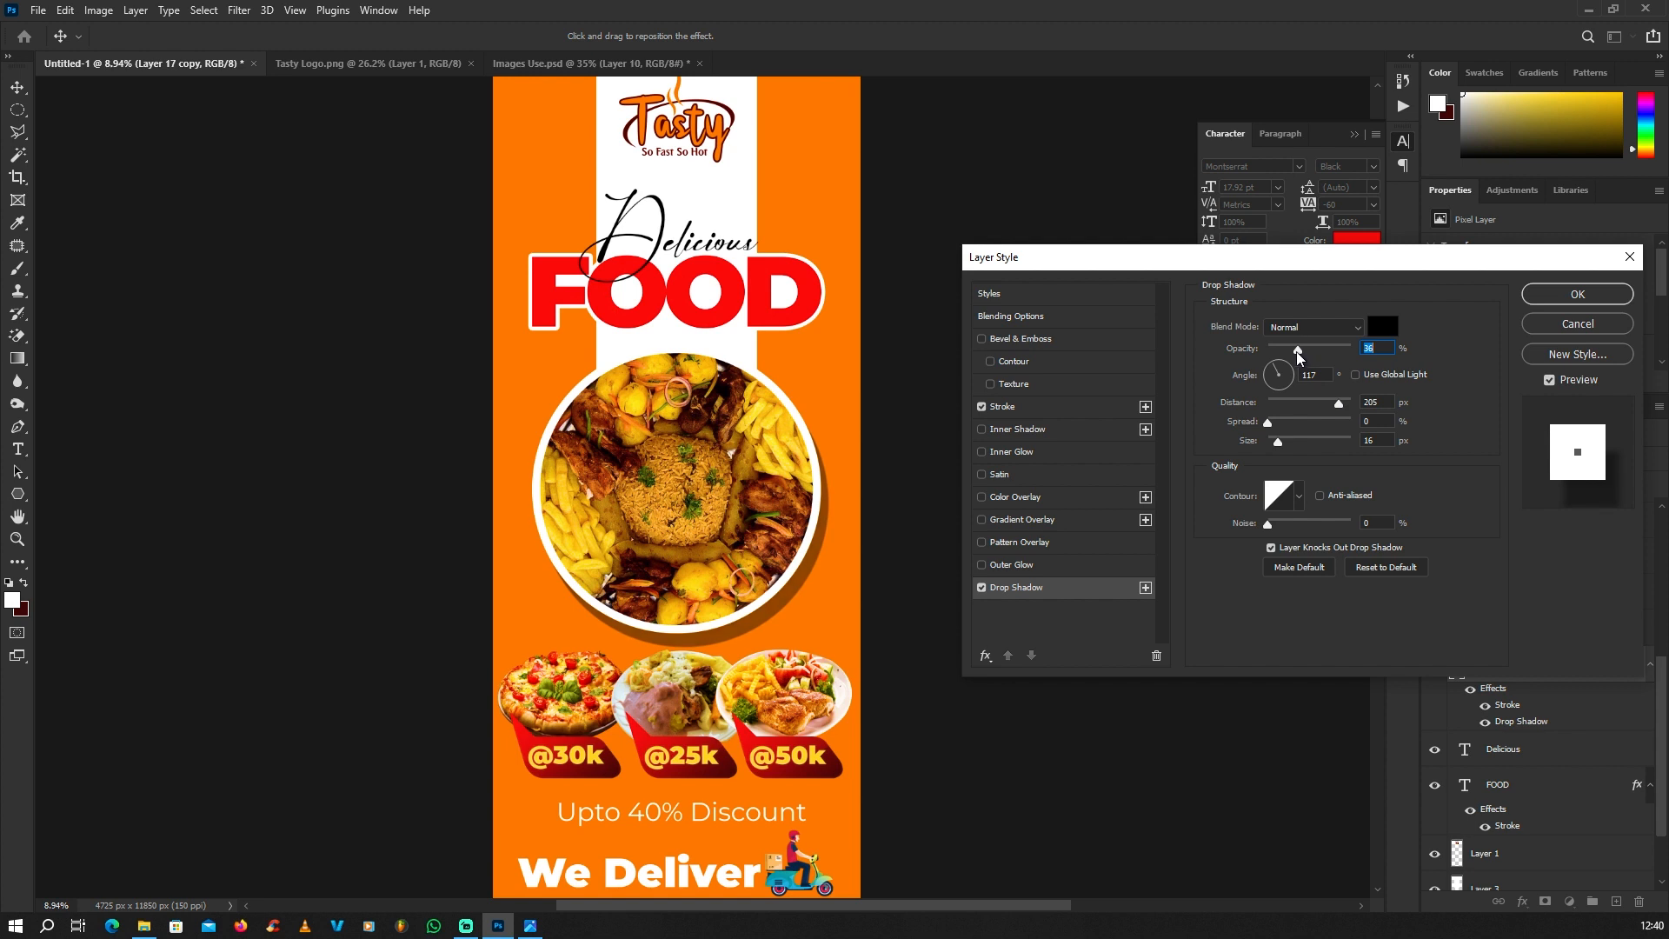
pyautogui.moveTo(1299, 354); pyautogui.dragTo(1295, 352)
pyautogui.click(1290, 443)
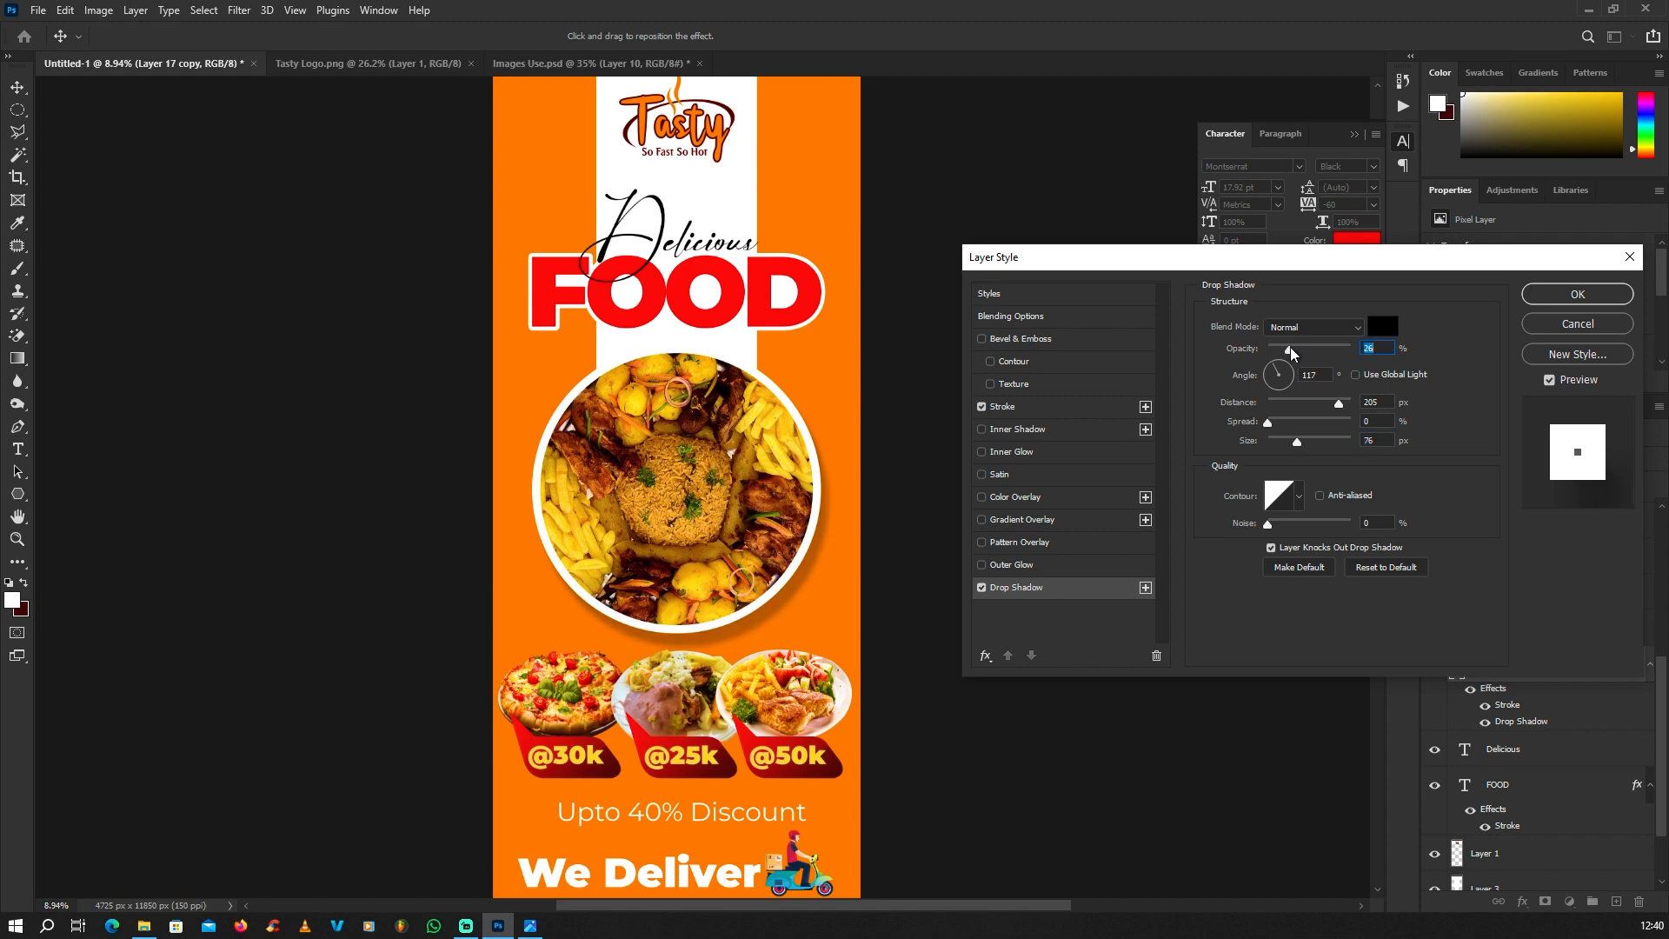
pyautogui.click(1576, 296)
pyautogui.scroll(-3, 409, 421)
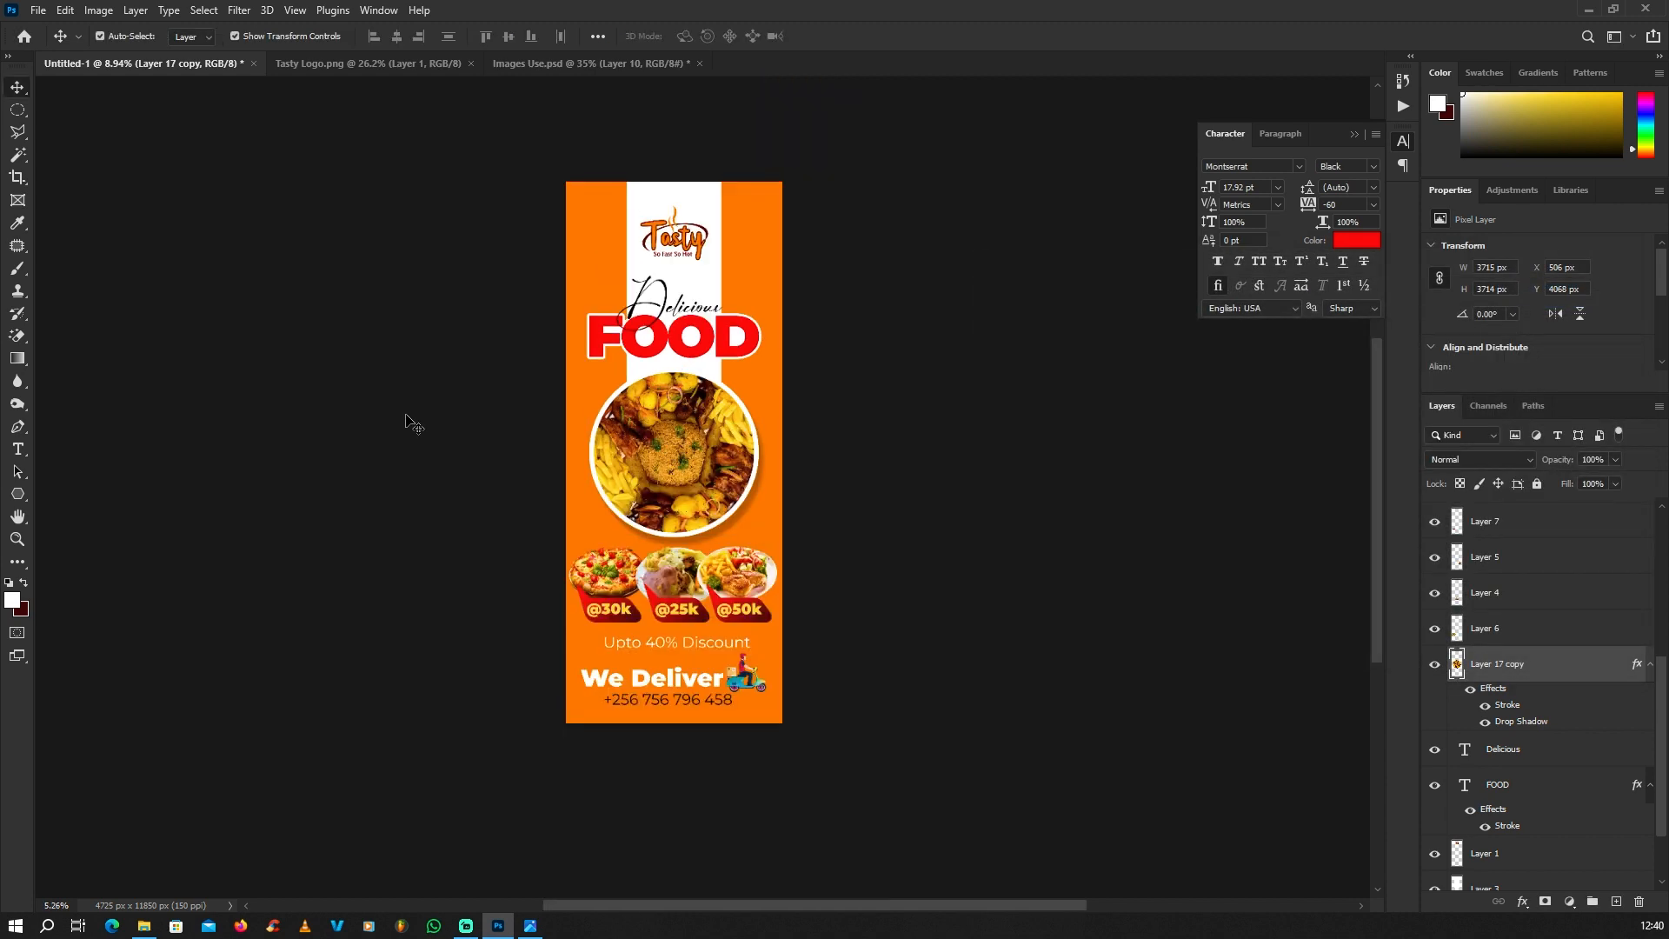
pyautogui.scroll(2, 689, 446)
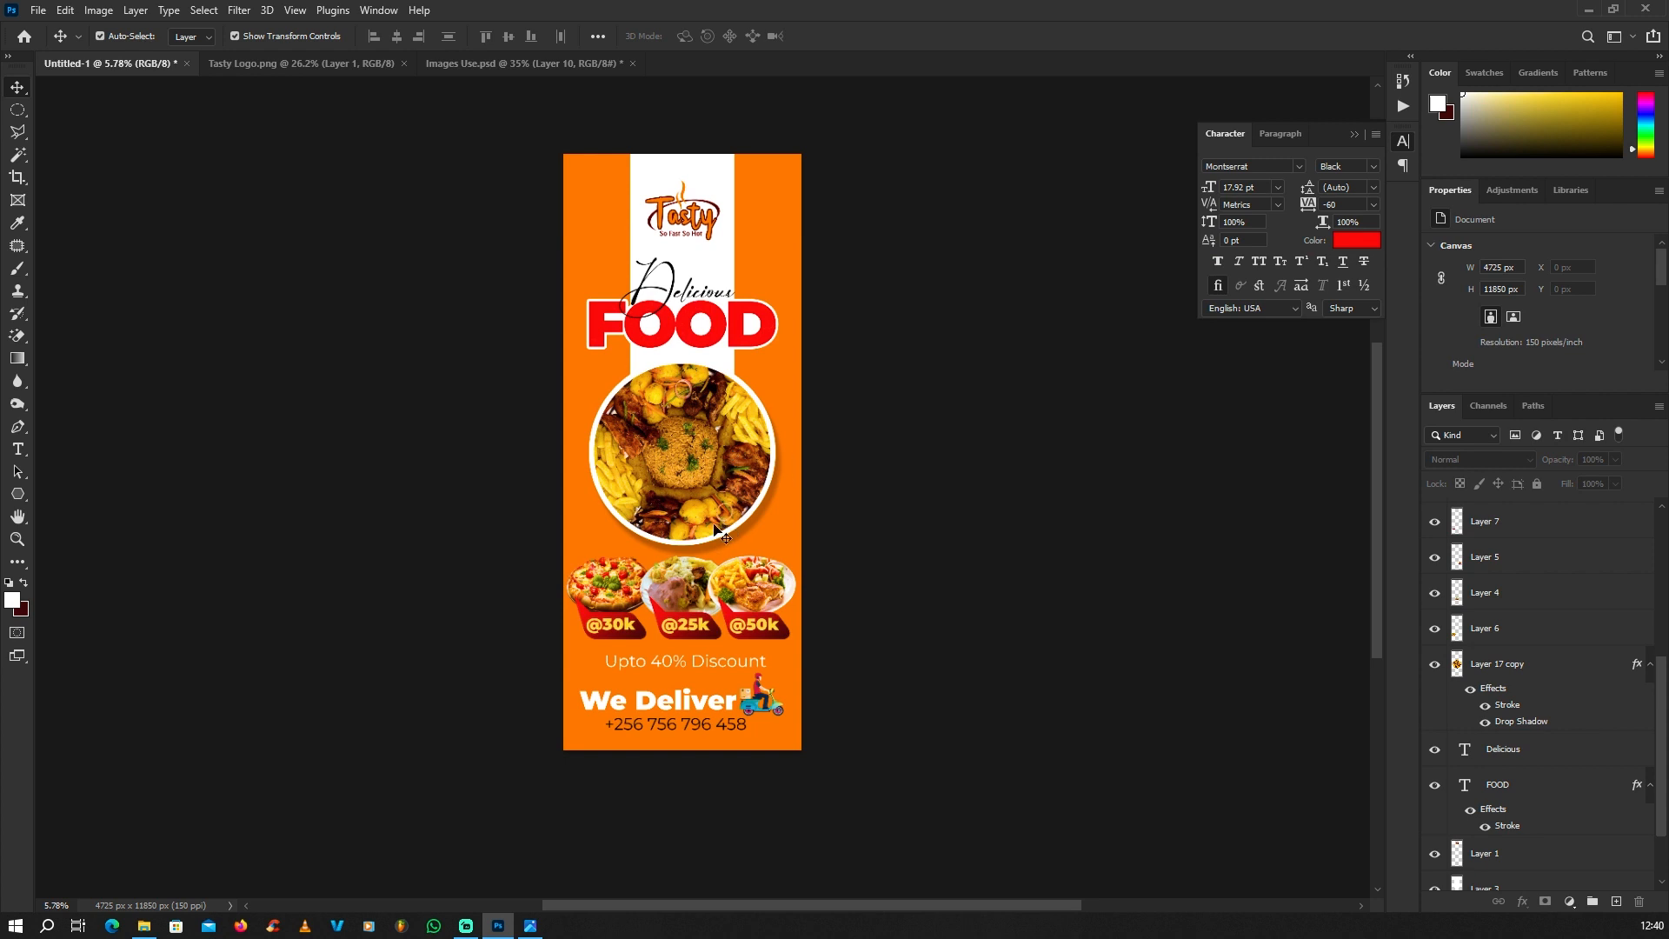
# Step: Create a new empty layer directly above the orange background layer
pyautogui.scroll(1, 687, 564)
pyautogui.scroll(-2, 1528, 716)
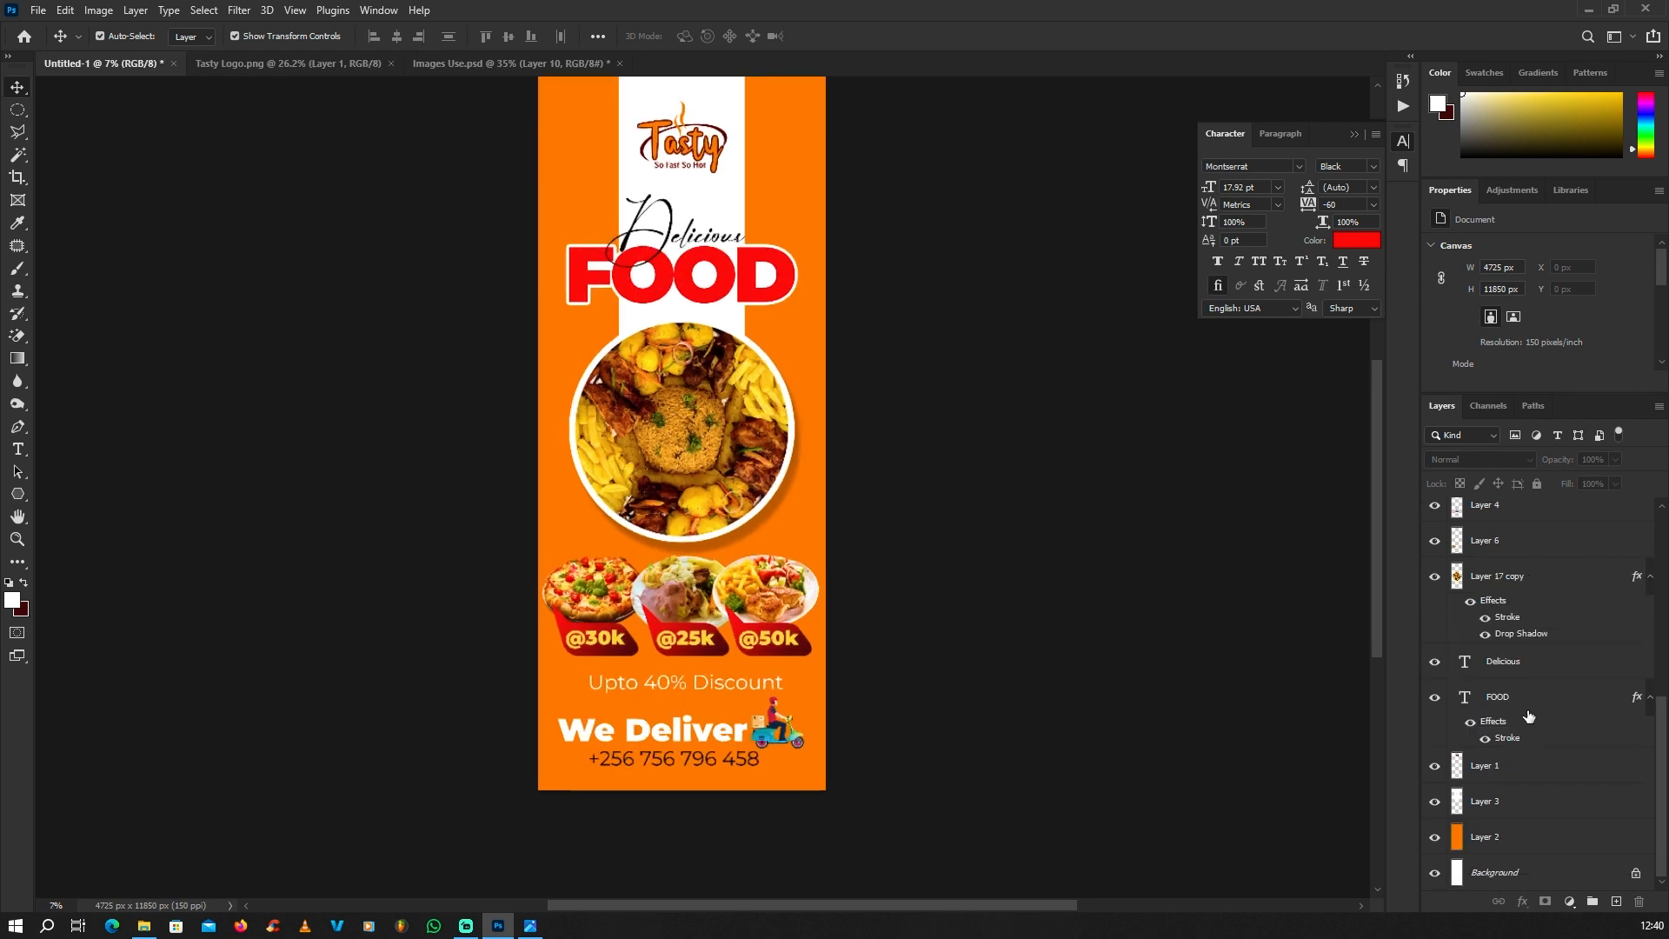
pyautogui.click(1483, 841)
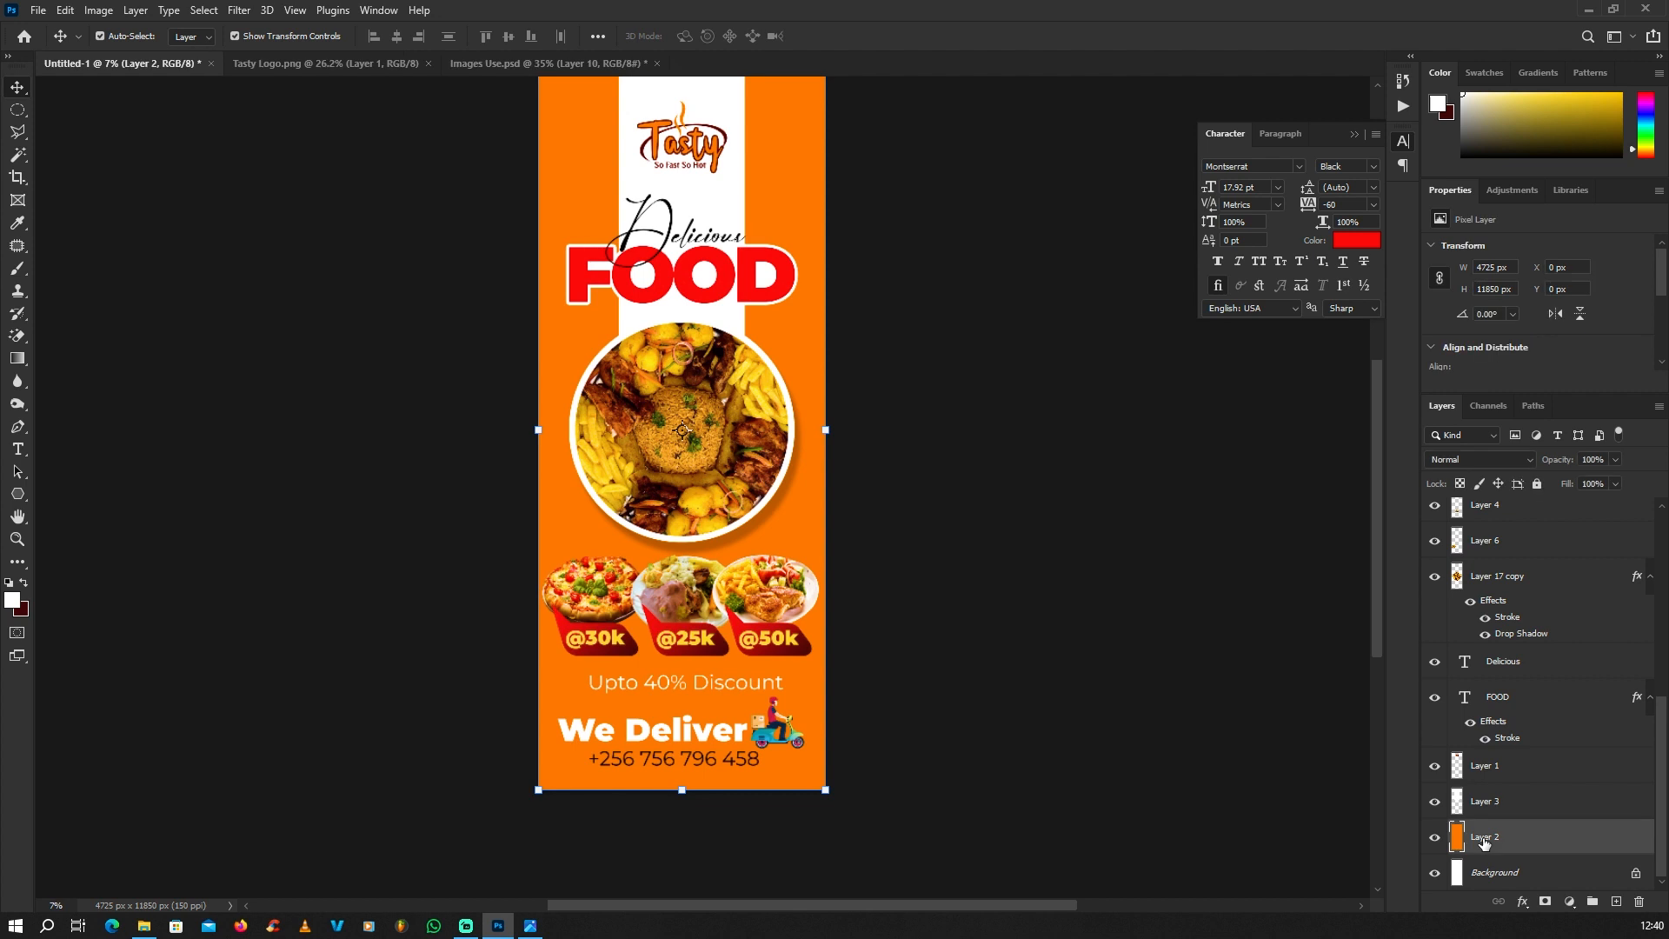
pyautogui.click(1436, 840)
pyautogui.click(1436, 840)
pyautogui.click(1616, 901)
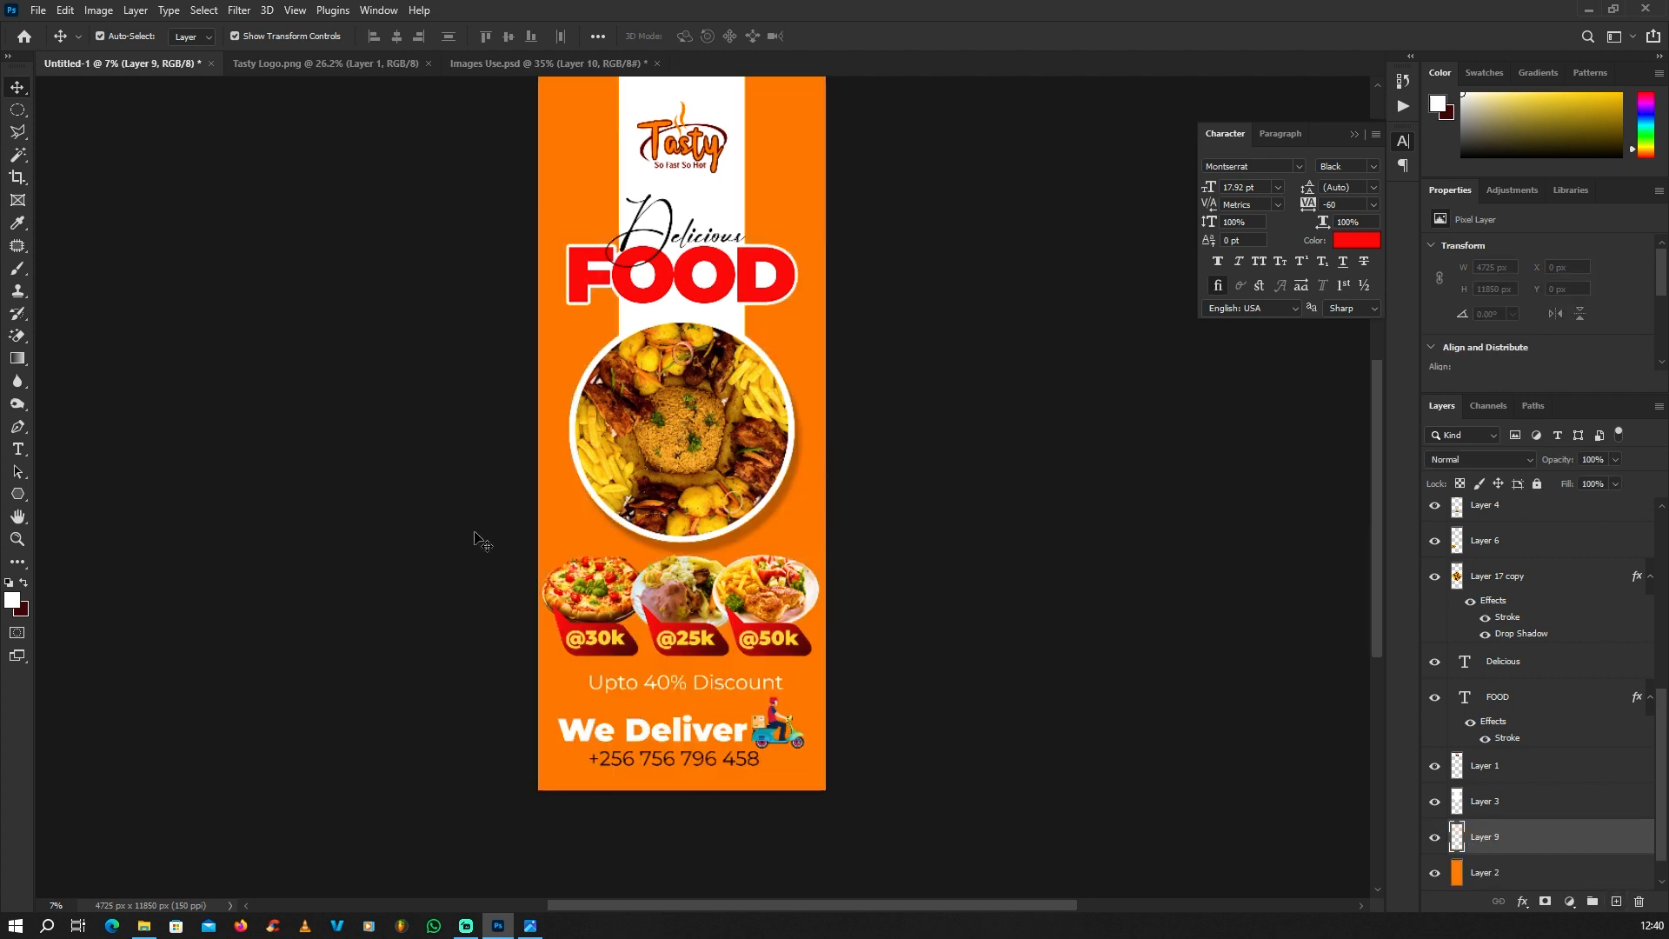
# Step: Start a spiral path with the Pen tool at the platter's centre and curve its inner turns around the platter
pyautogui.click(19, 428)
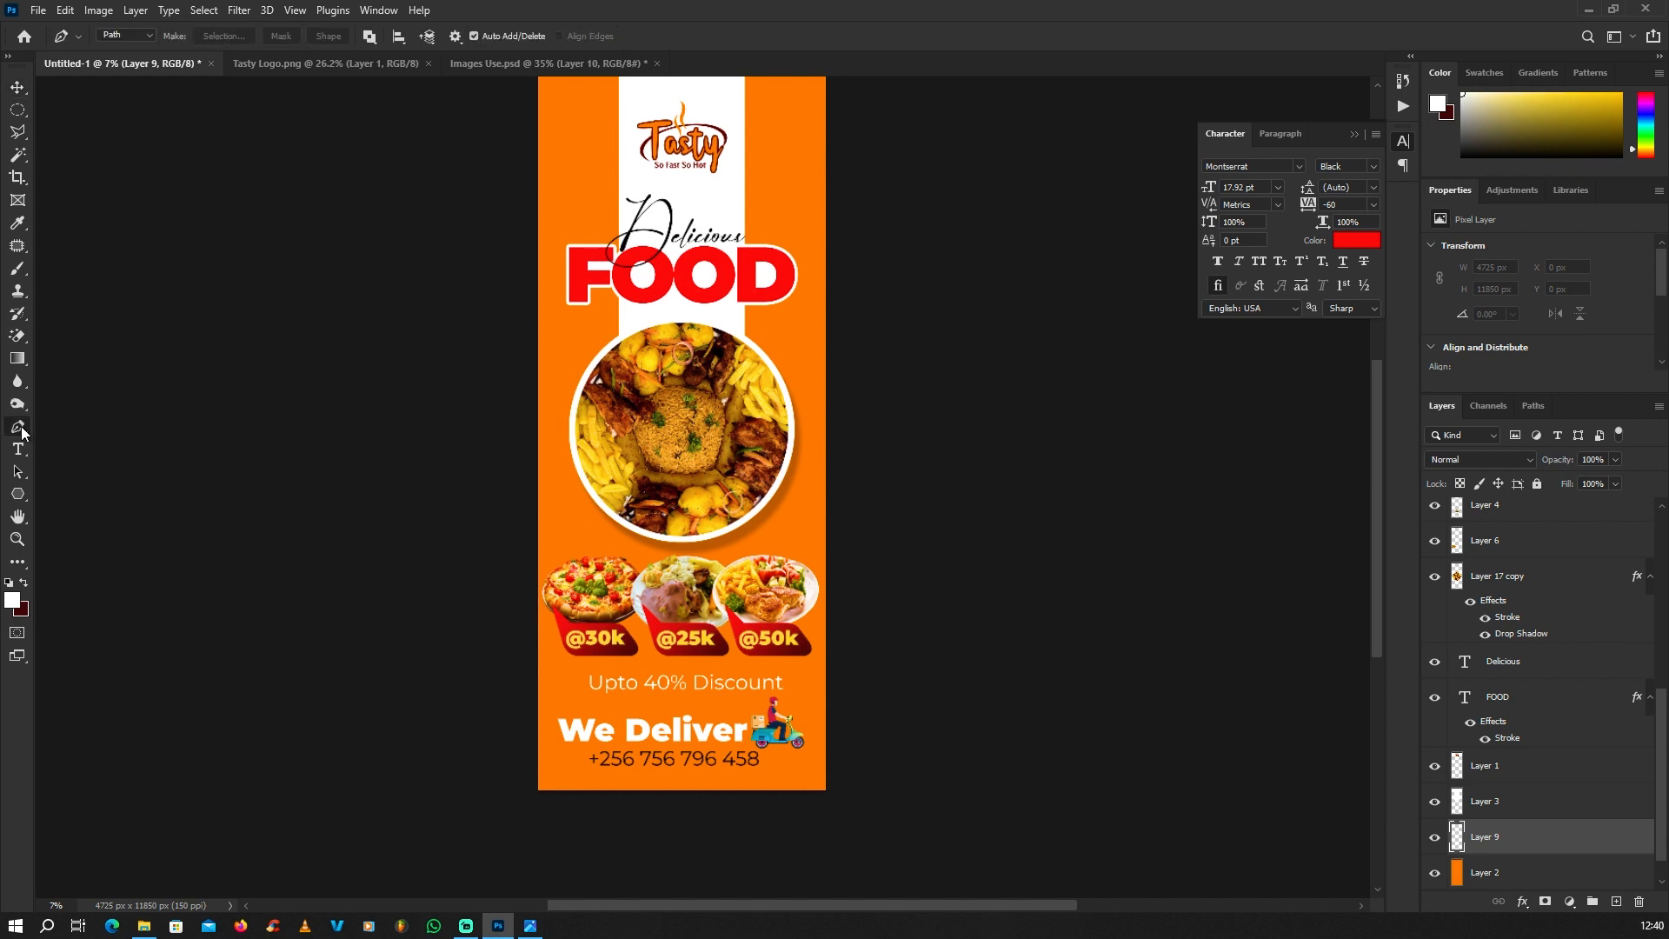
pyautogui.scroll(-2, 706, 504)
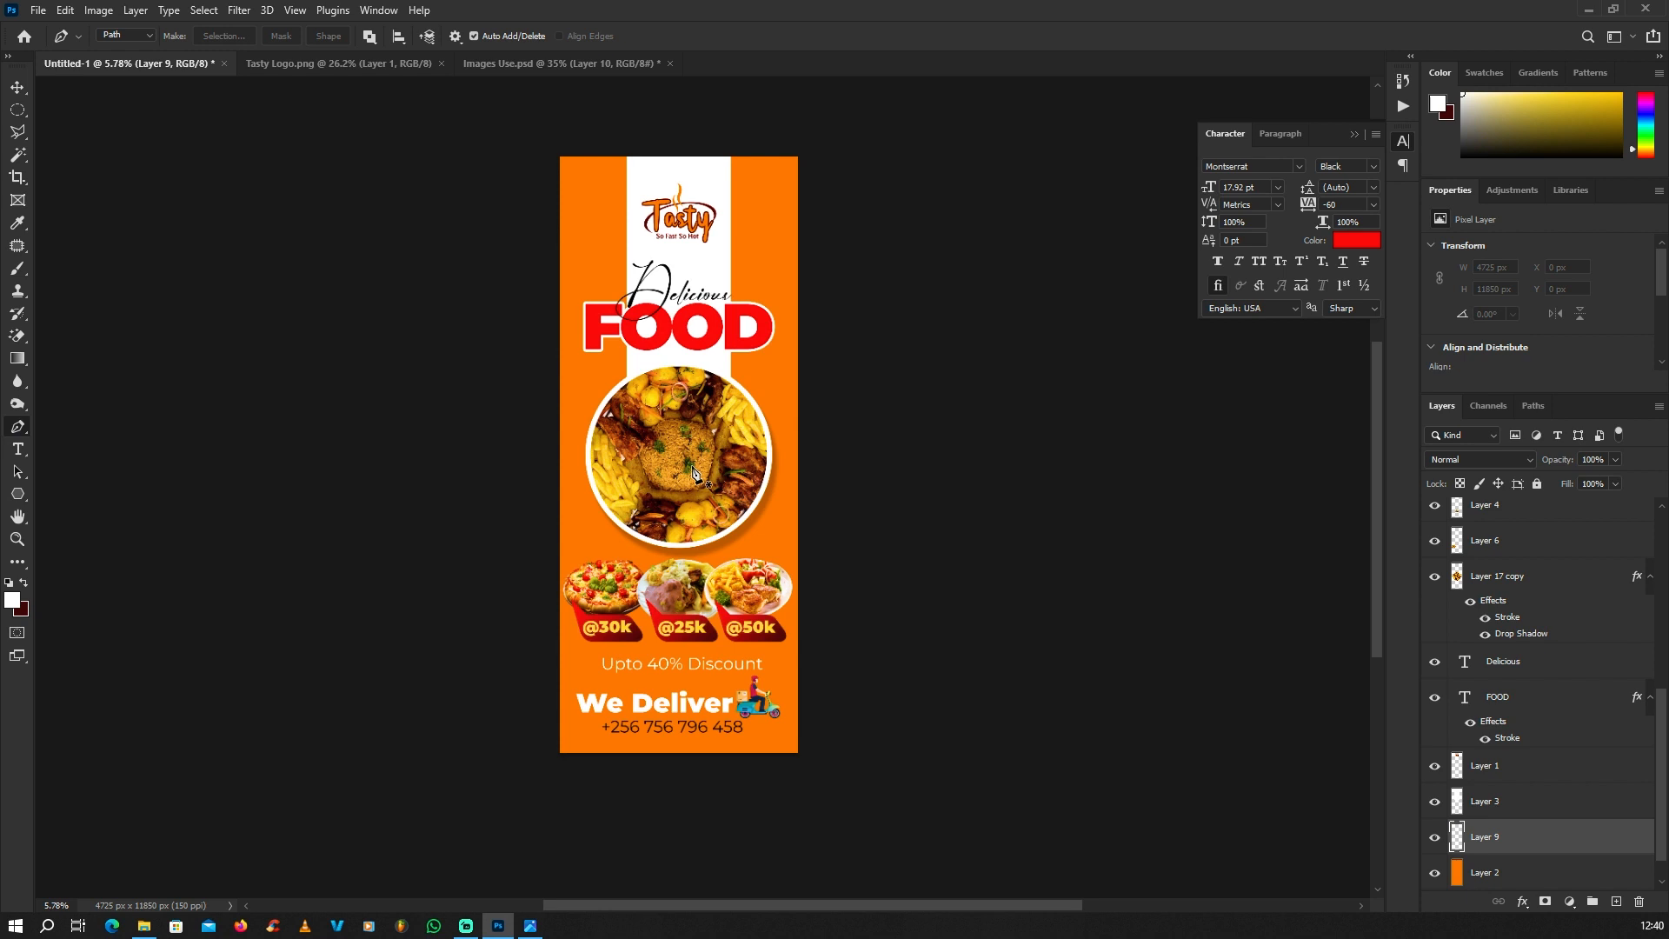
pyautogui.scroll(1, 695, 473)
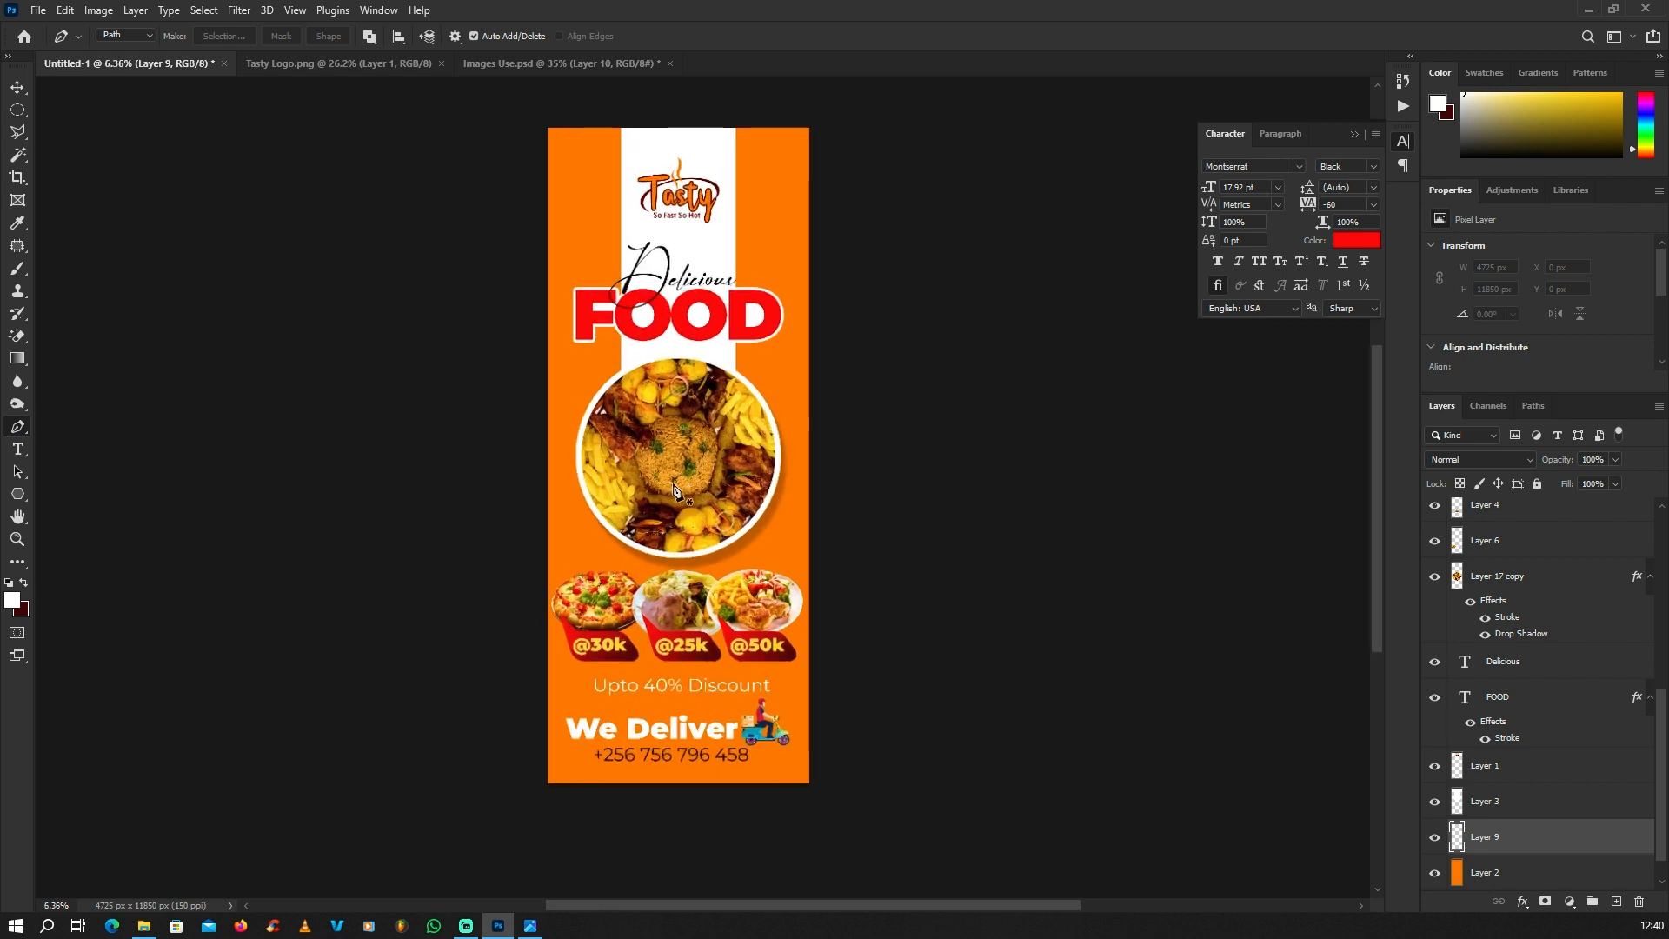
pyautogui.click(664, 481)
pyautogui.moveTo(762, 424); pyautogui.dragTo(667, 377)
pyautogui.moveTo(600, 483); pyautogui.dragTo(721, 518)
pyautogui.moveTo(812, 407); pyautogui.dragTo(814, 356)
pyautogui.moveTo(714, 302); pyautogui.dragTo(665, 319)
pyautogui.moveTo(543, 422); pyautogui.dragTo(532, 473)
pyautogui.moveTo(620, 581); pyautogui.dragTo(682, 586)
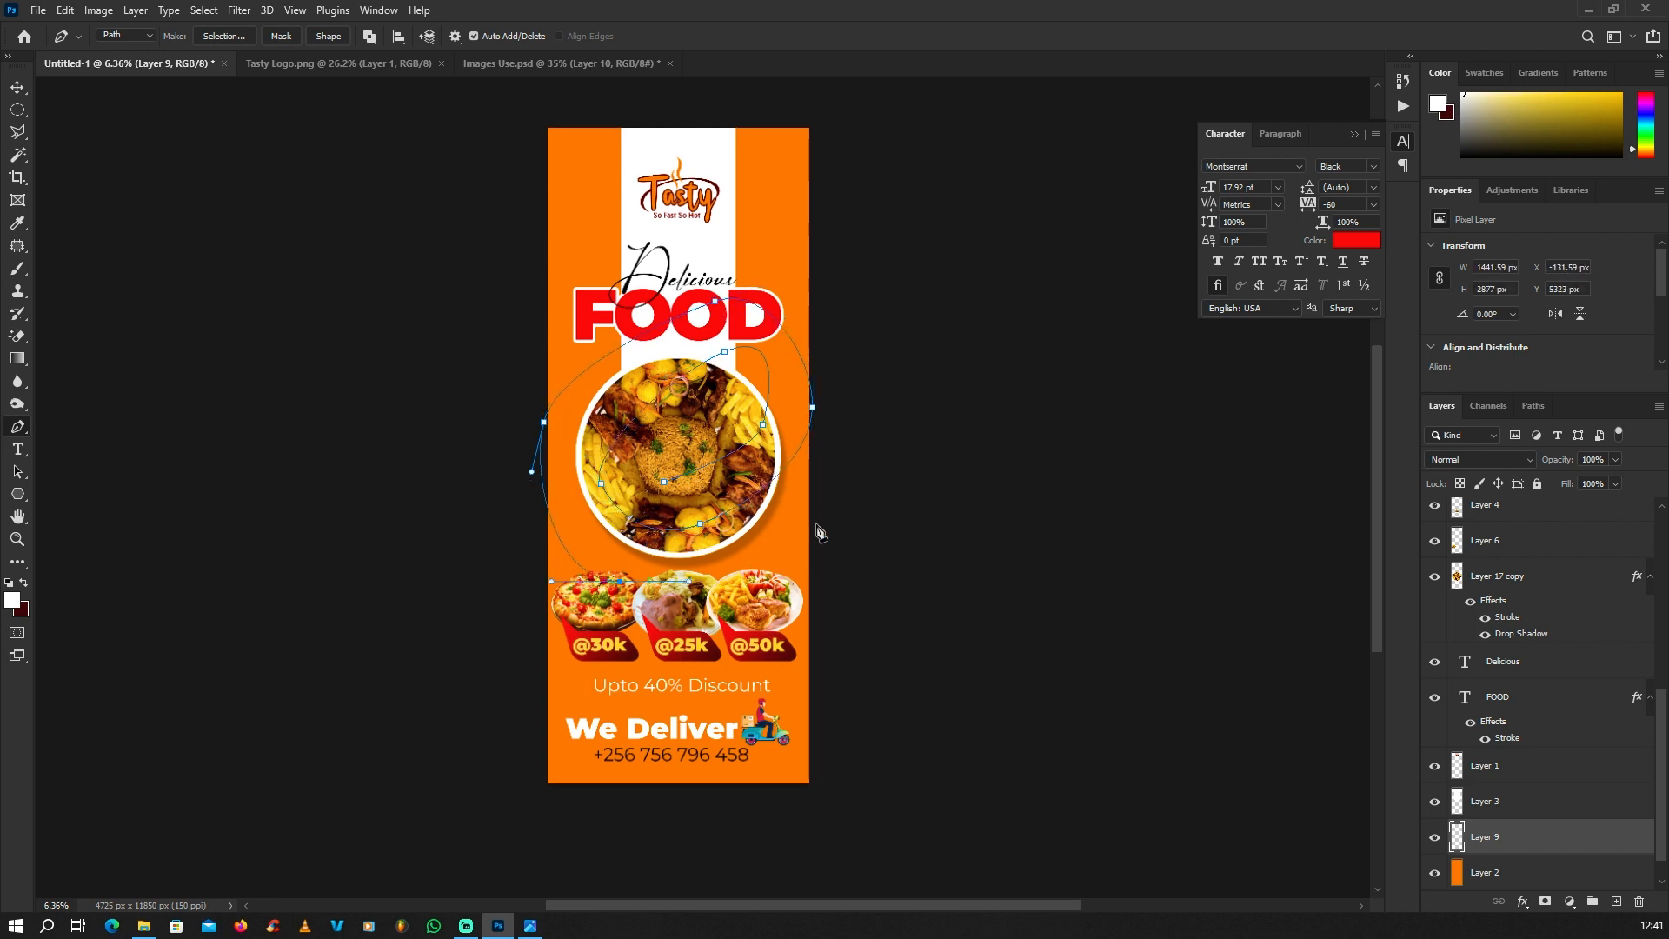
pyautogui.moveTo(839, 486); pyautogui.dragTo(862, 415)
pyautogui.moveTo(770, 246); pyautogui.dragTo(695, 238)
pyautogui.moveTo(545, 309); pyautogui.dragTo(519, 358)
pyautogui.moveTo(573, 634); pyautogui.dragTo(615, 651)
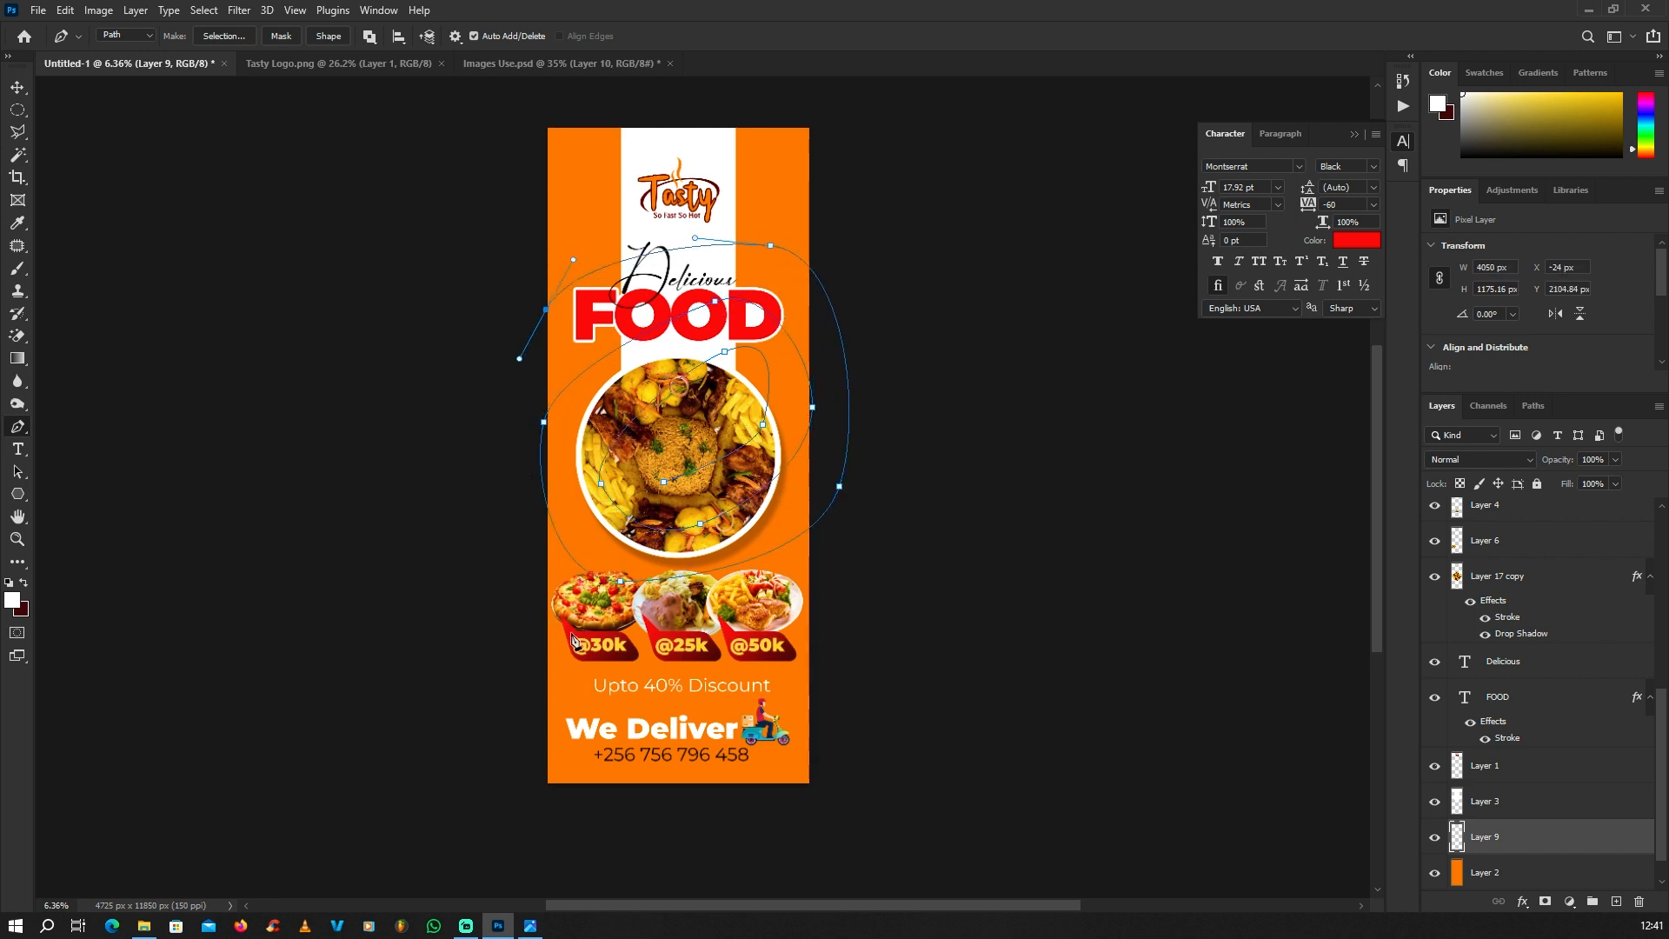
pyautogui.hotkey('ctrl', 'z')
pyautogui.moveTo(495, 472); pyautogui.dragTo(501, 532)
pyautogui.moveTo(549, 625); pyautogui.dragTo(631, 654)
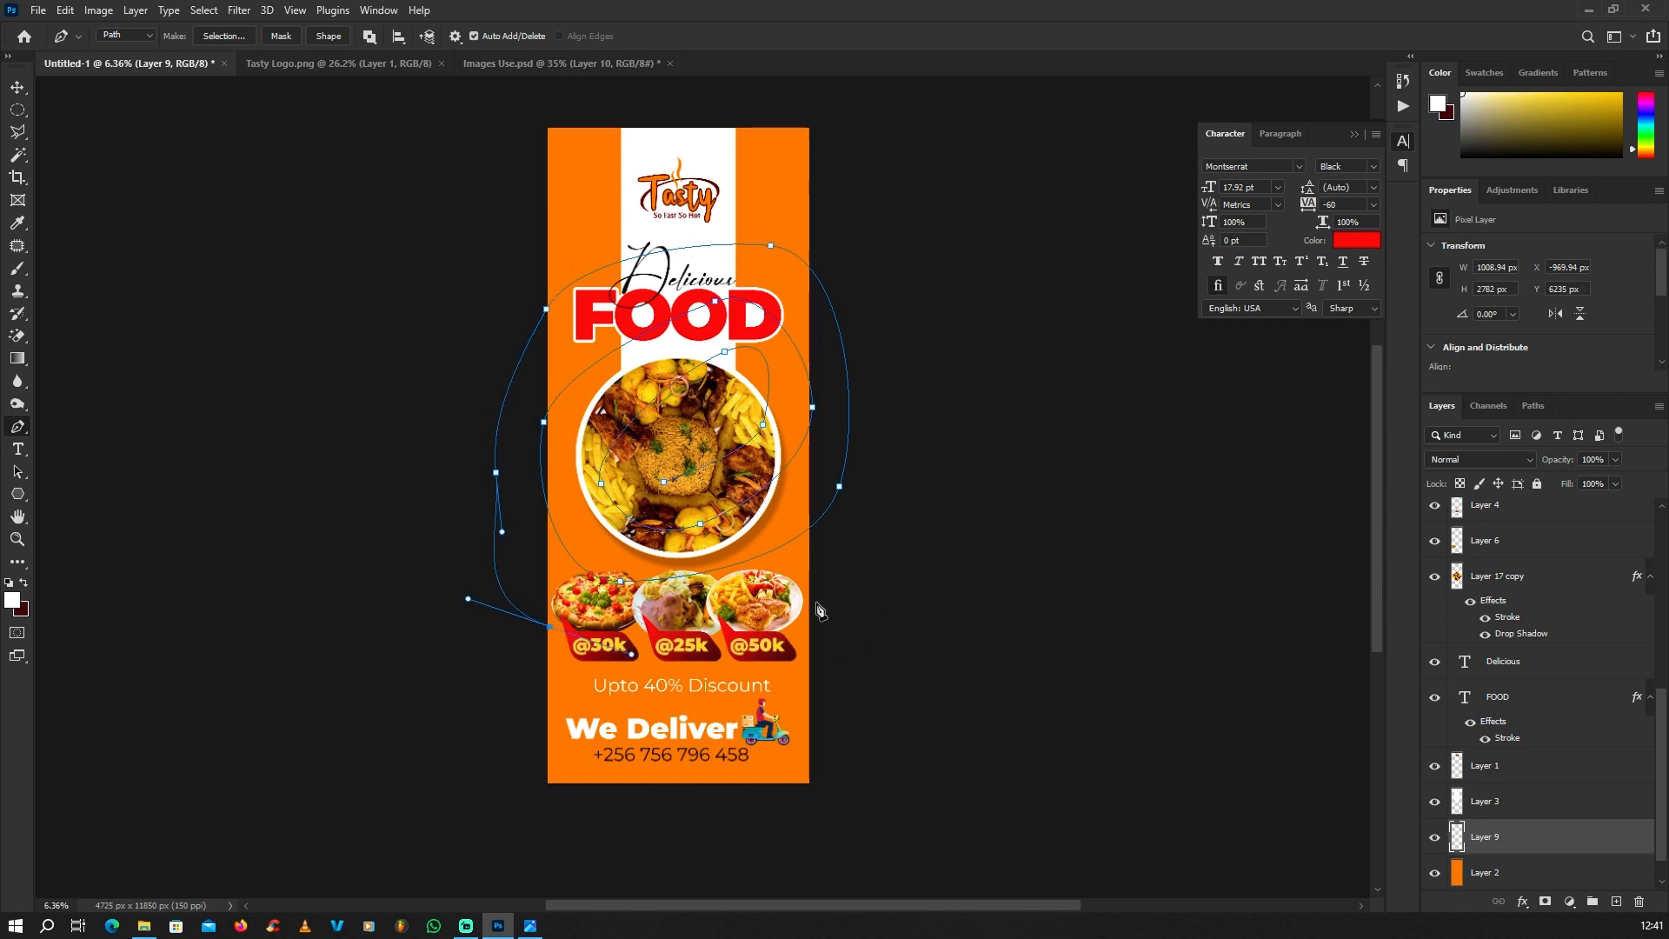
# Step: Continue the spiral path with a turn across the Tasty logo, beyond both banner sides and through the "We Deliver" line
pyautogui.moveTo(834, 590); pyautogui.dragTo(896, 339)
pyautogui.moveTo(872, 259); pyautogui.dragTo(839, 204)
pyautogui.moveTo(624, 186); pyautogui.dragTo(541, 228)
pyautogui.moveTo(449, 406); pyautogui.dragTo(448, 507)
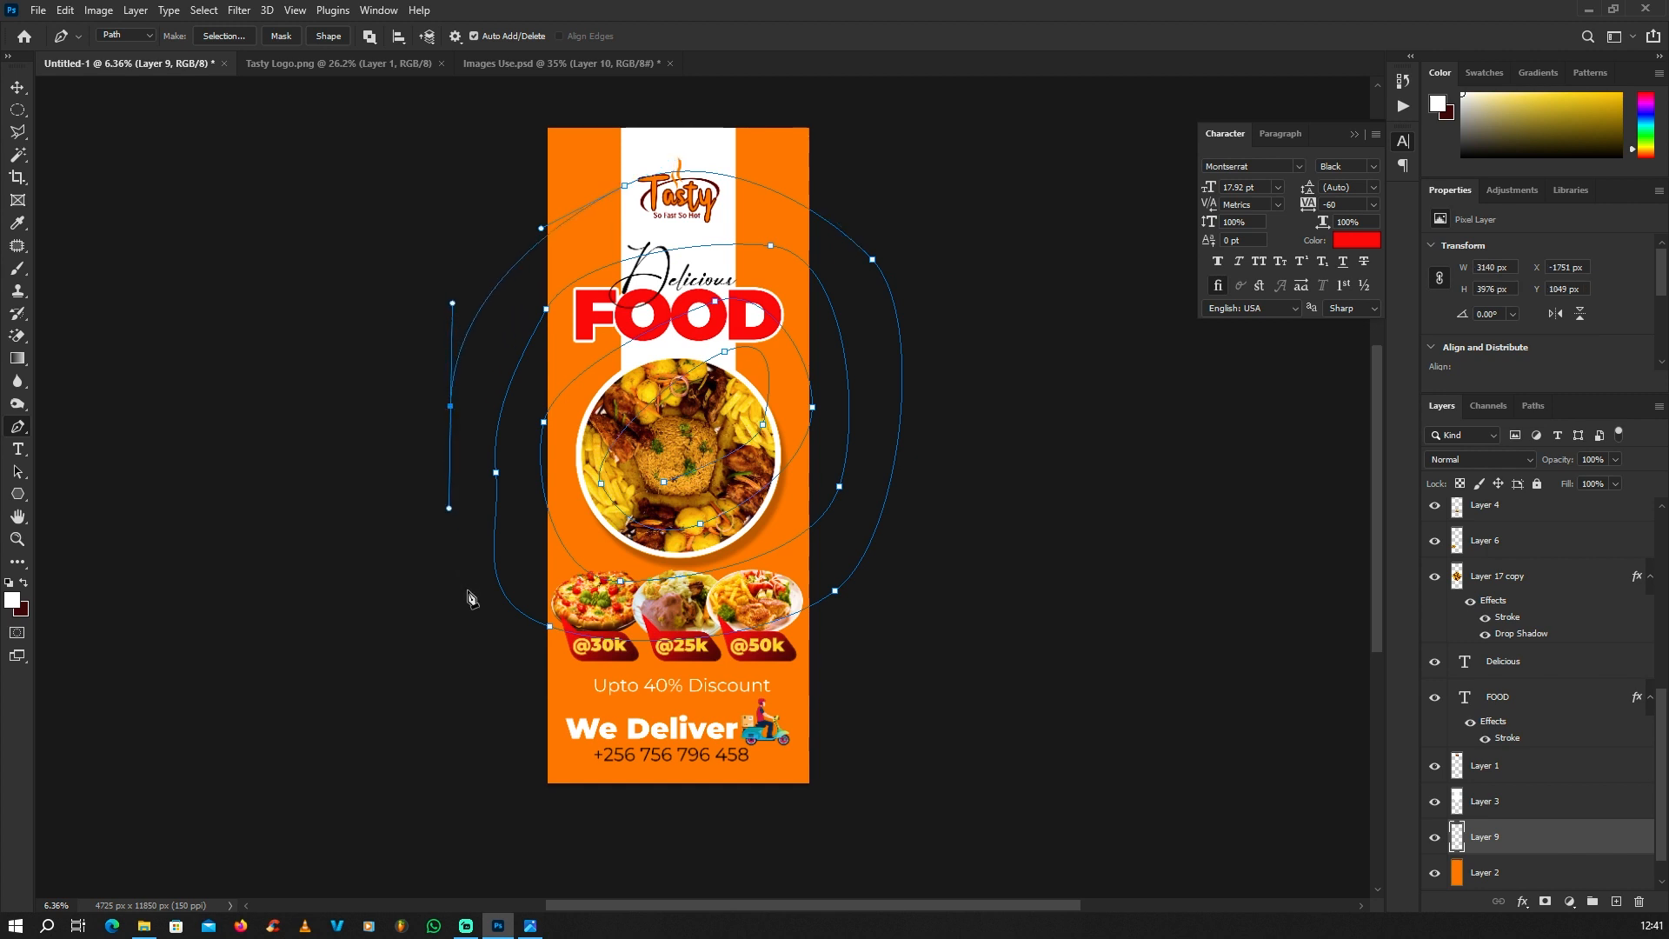
pyautogui.moveTo(501, 691); pyautogui.dragTo(561, 722)
pyautogui.moveTo(769, 724); pyautogui.dragTo(854, 708)
pyautogui.moveTo(936, 584); pyautogui.dragTo(951, 507)
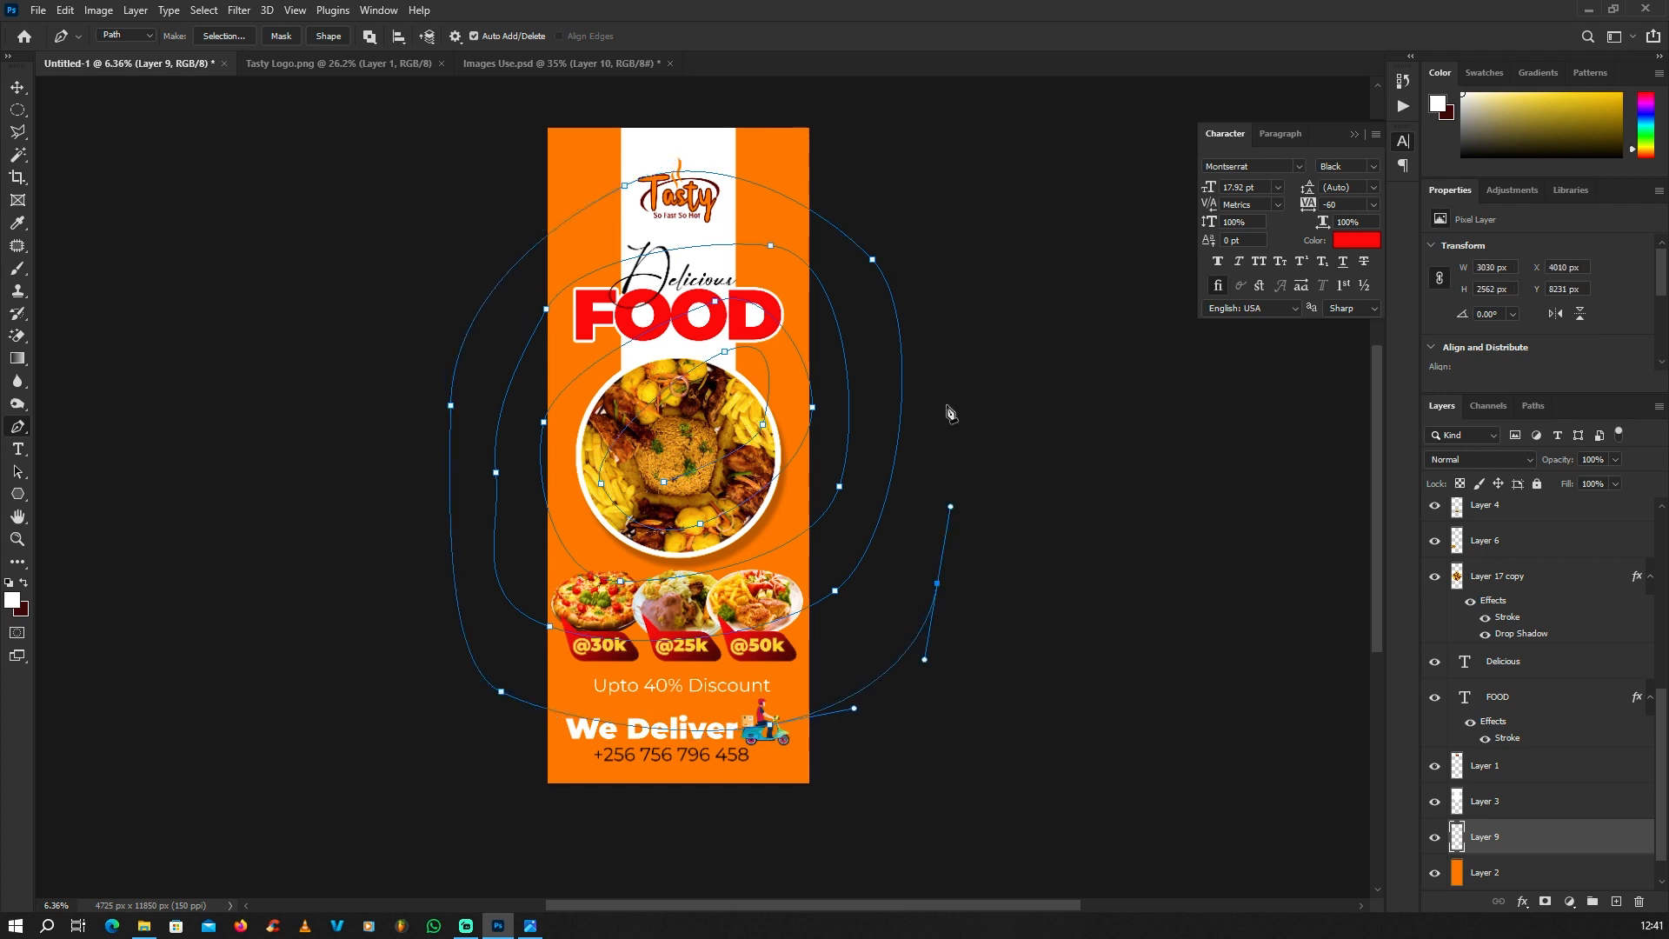
# Step: Finish the spiral path with an outermost turn above the logo, far outside the left edge and below the banner
pyautogui.moveTo(894, 186); pyautogui.dragTo(836, 157)
pyautogui.moveTo(537, 151); pyautogui.dragTo(476, 181)
pyautogui.moveTo(355, 393); pyautogui.dragTo(355, 473)
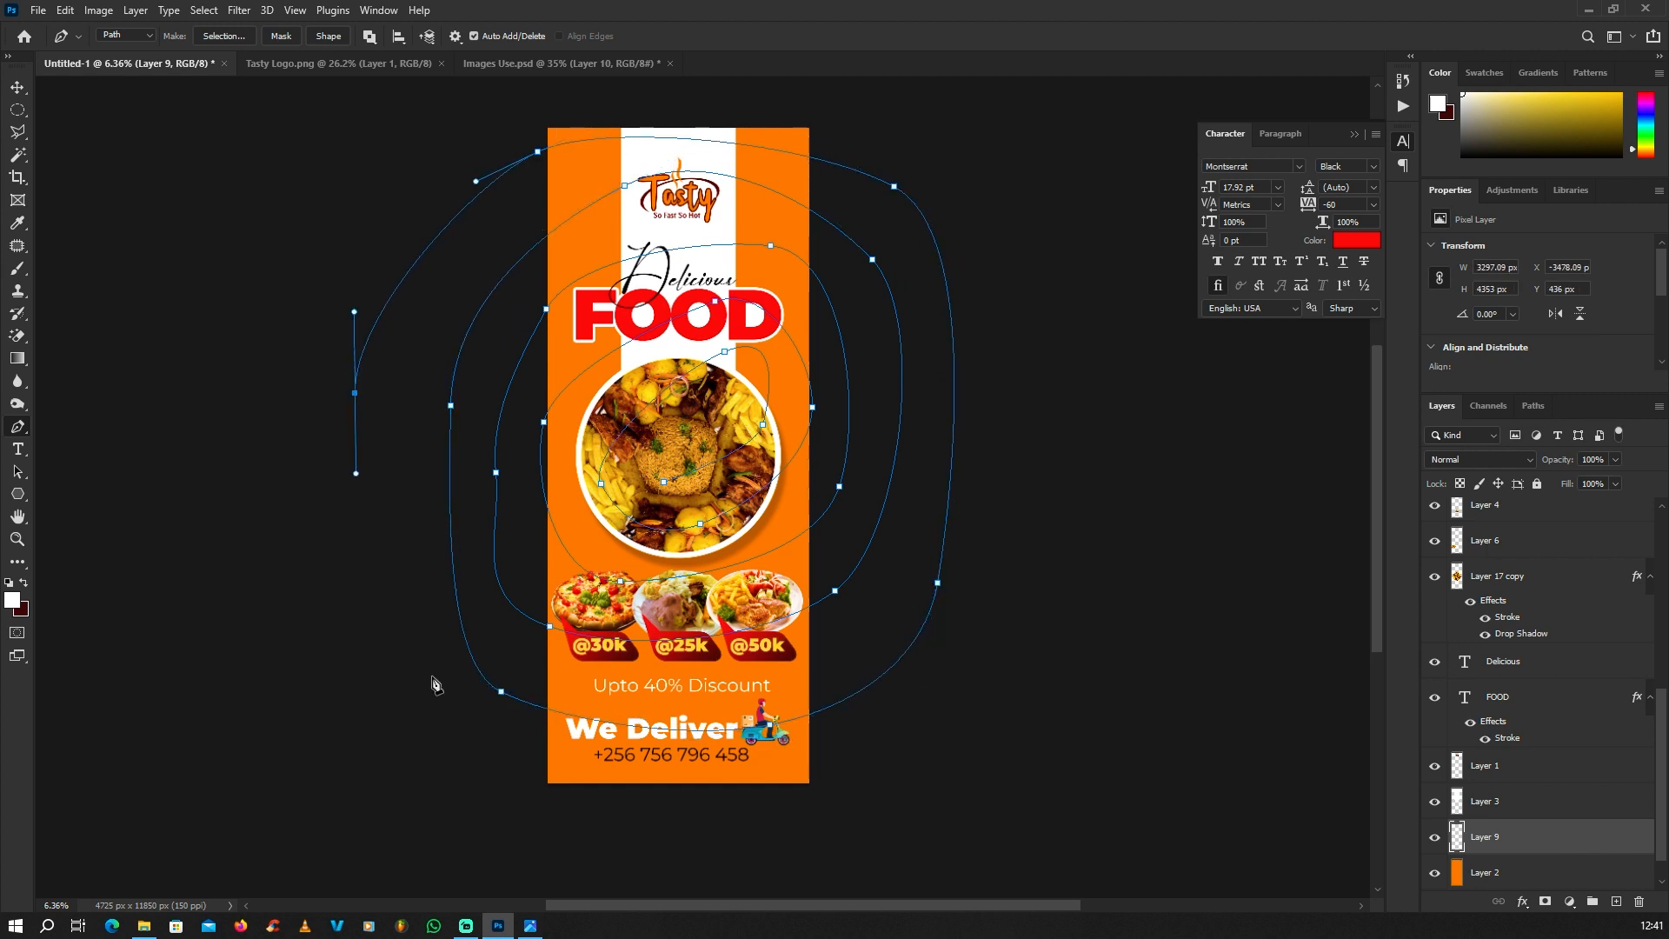
pyautogui.moveTo(485, 737); pyautogui.dragTo(536, 763)
pyautogui.moveTo(760, 823); pyautogui.dragTo(841, 827)
pyautogui.click(997, 770)
# Step: Set the Brush tool's foreground colour to the dark maroon sampled from the Tasty logo's ring
pyautogui.scroll(6, 727, 342)
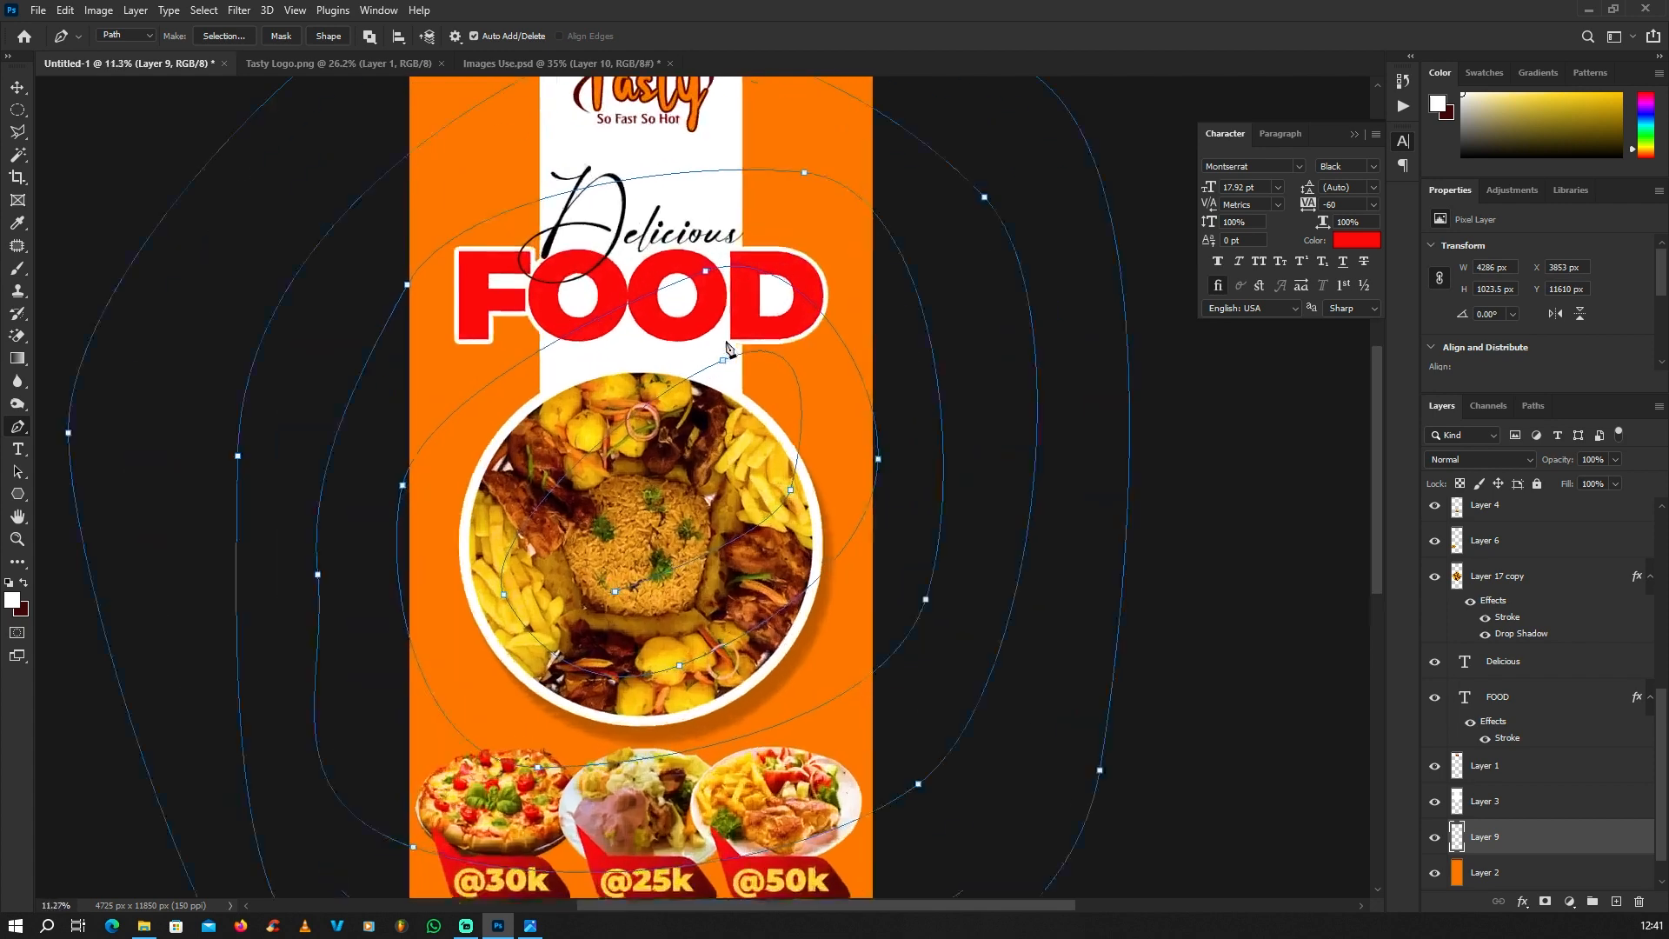
pyautogui.scroll(-1, 727, 348)
pyautogui.click(17, 270)
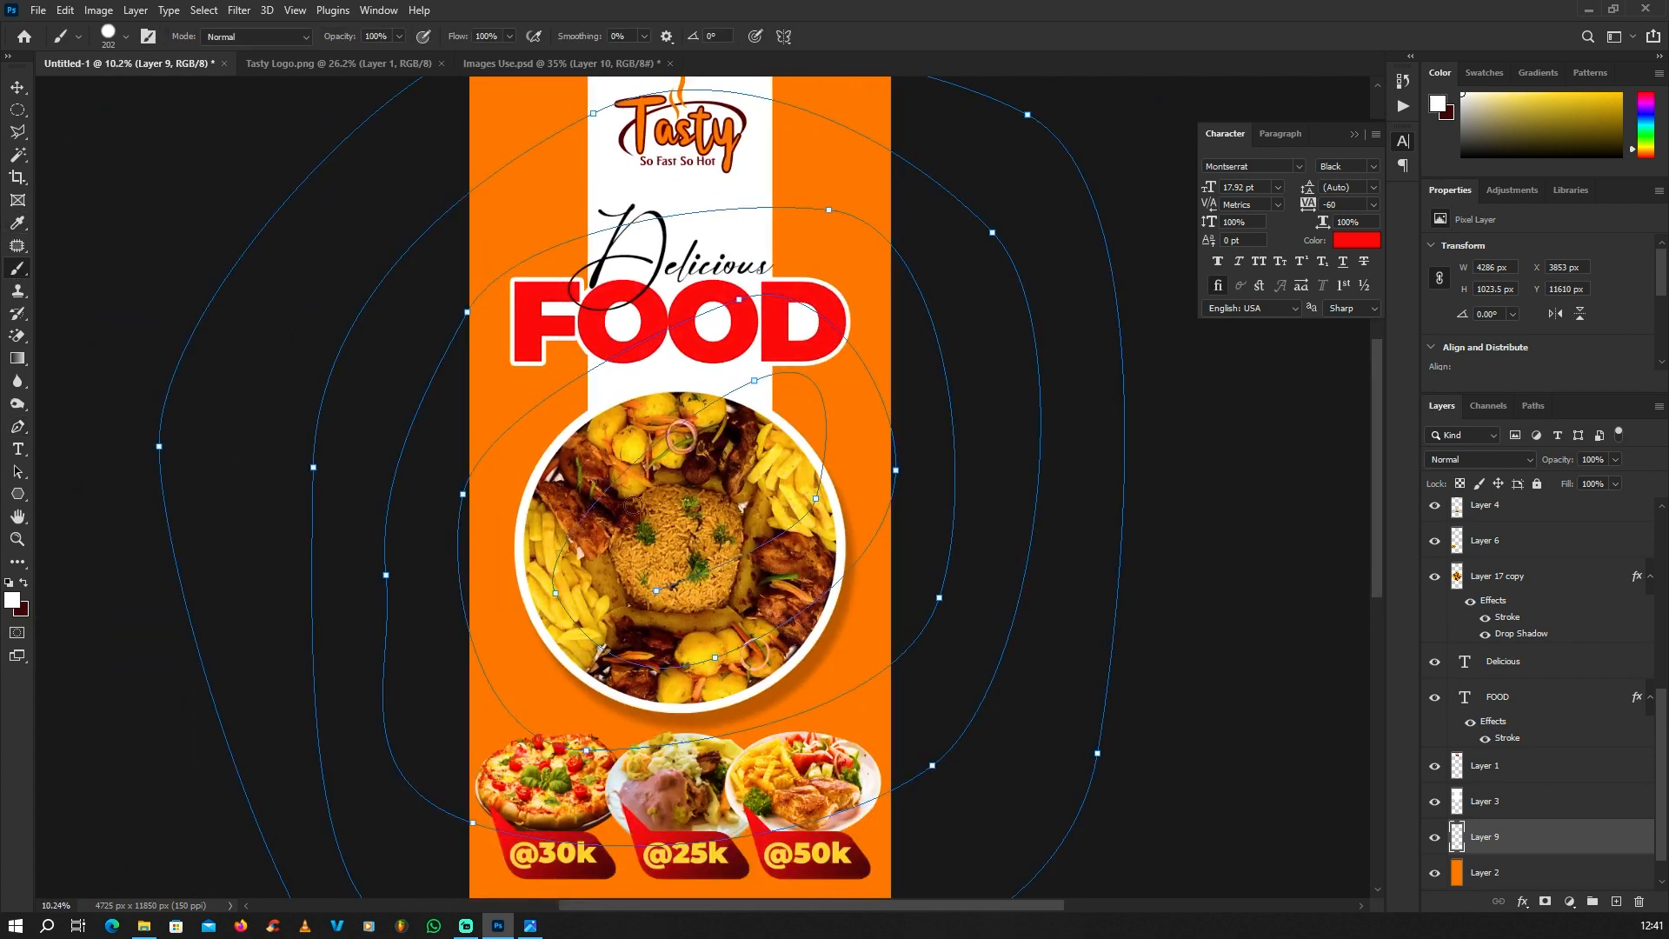
pyautogui.scroll(15, 608, 153)
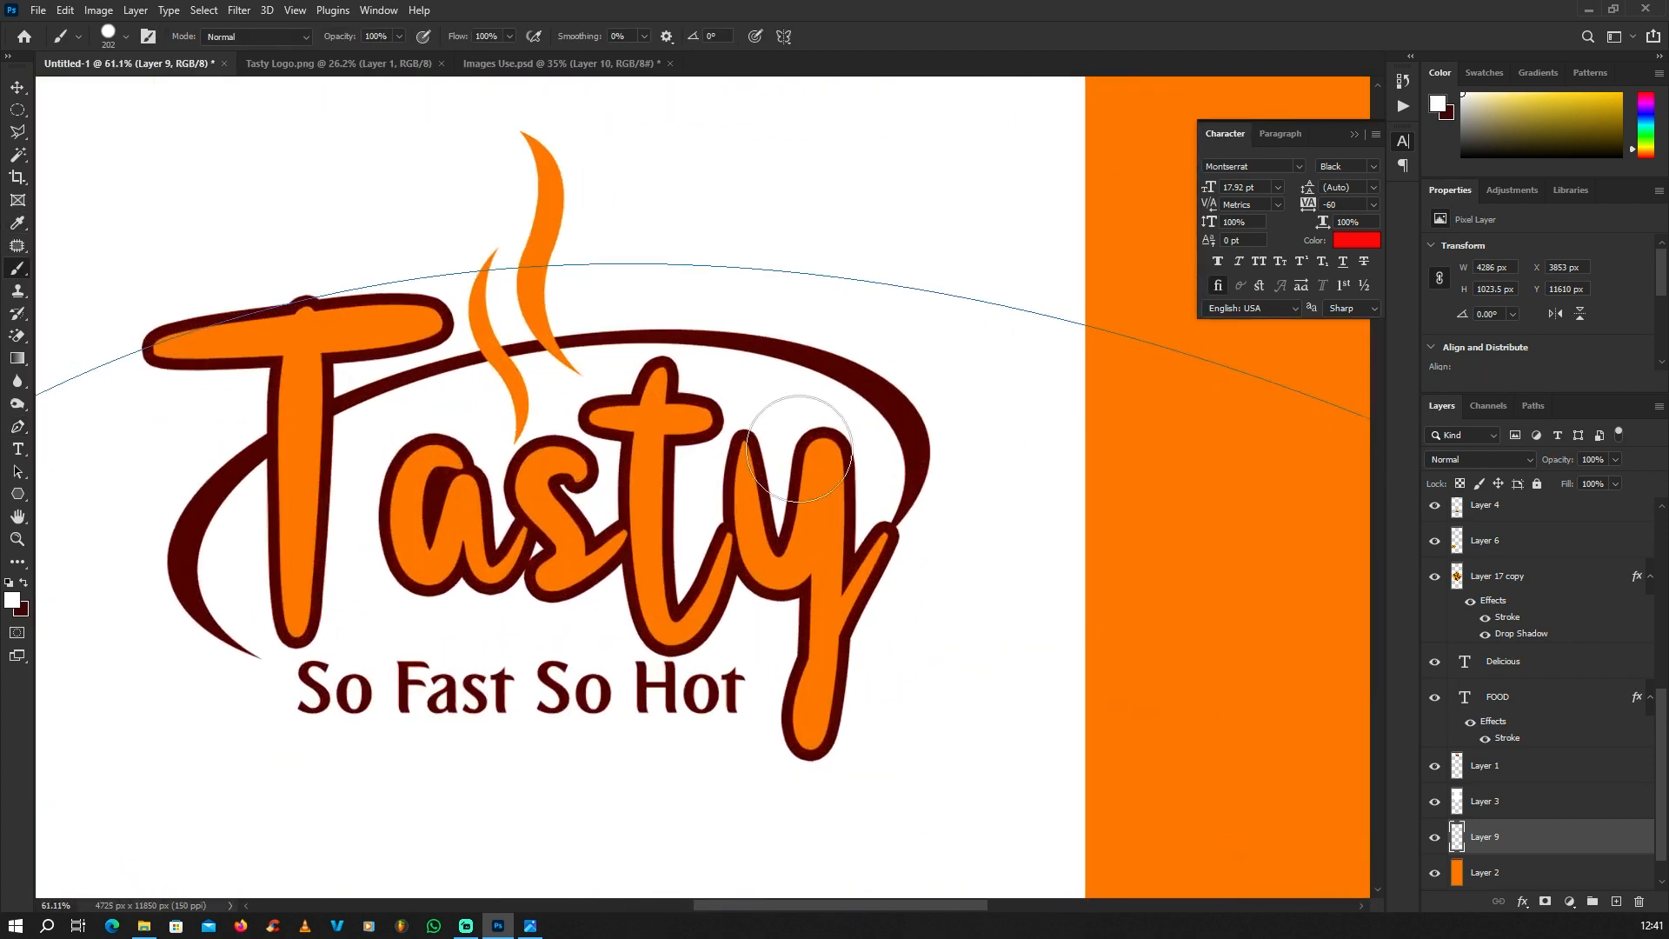
pyautogui.click(12, 599)
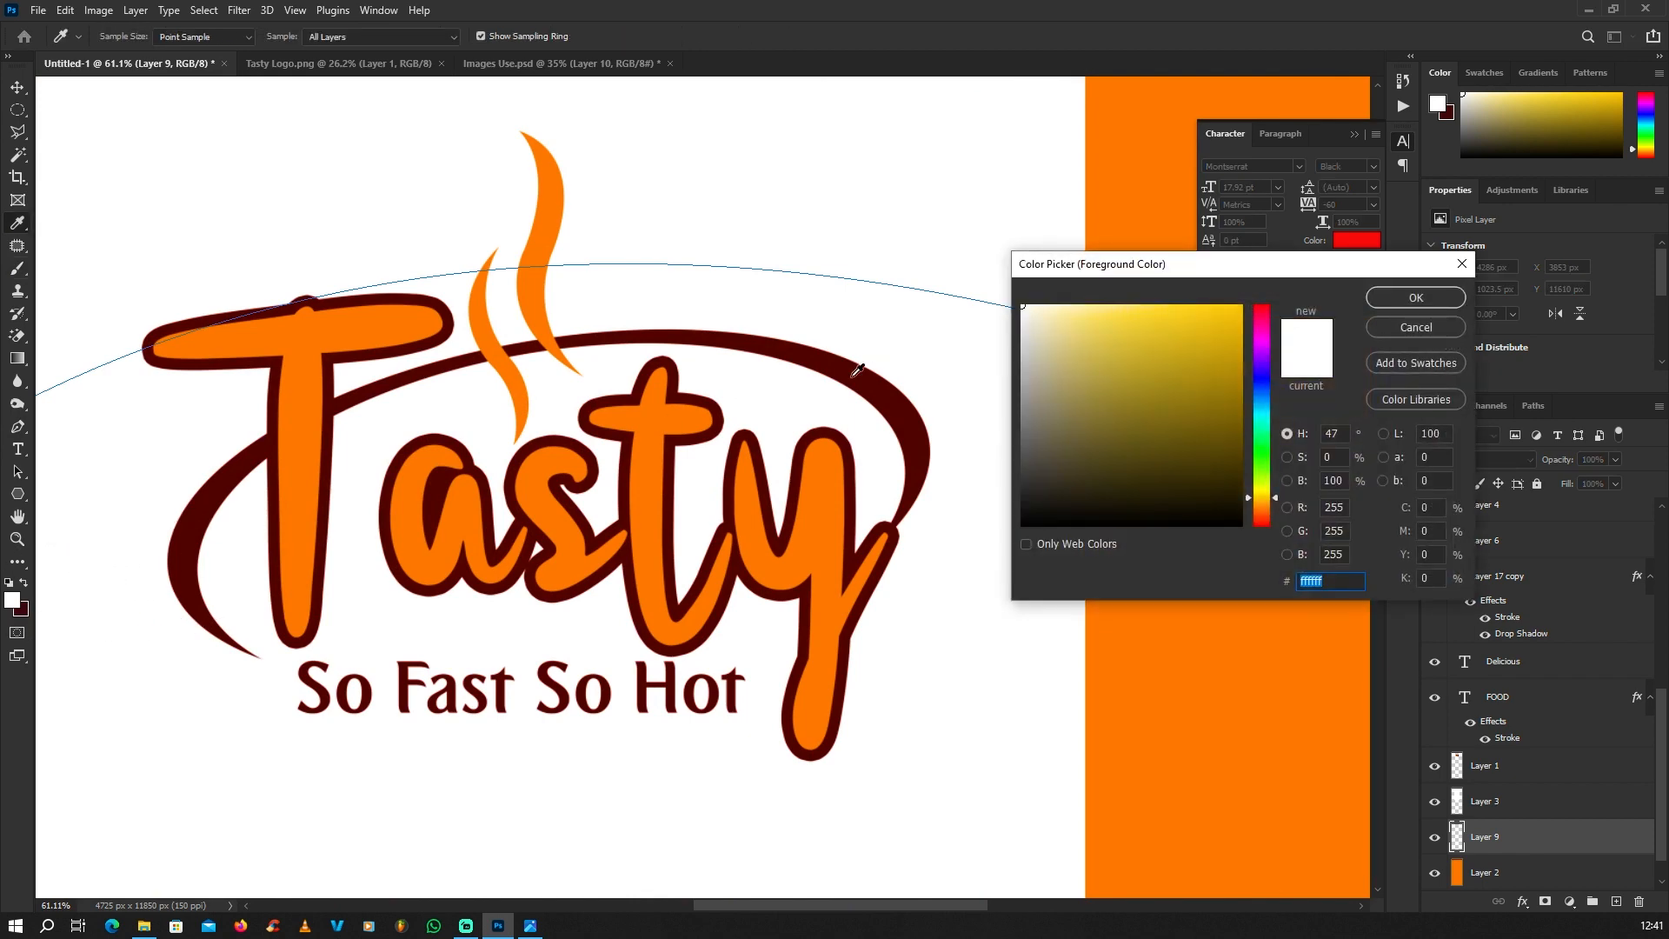
pyautogui.click(859, 369)
pyautogui.click(1399, 289)
pyautogui.scroll(-15, 727, 261)
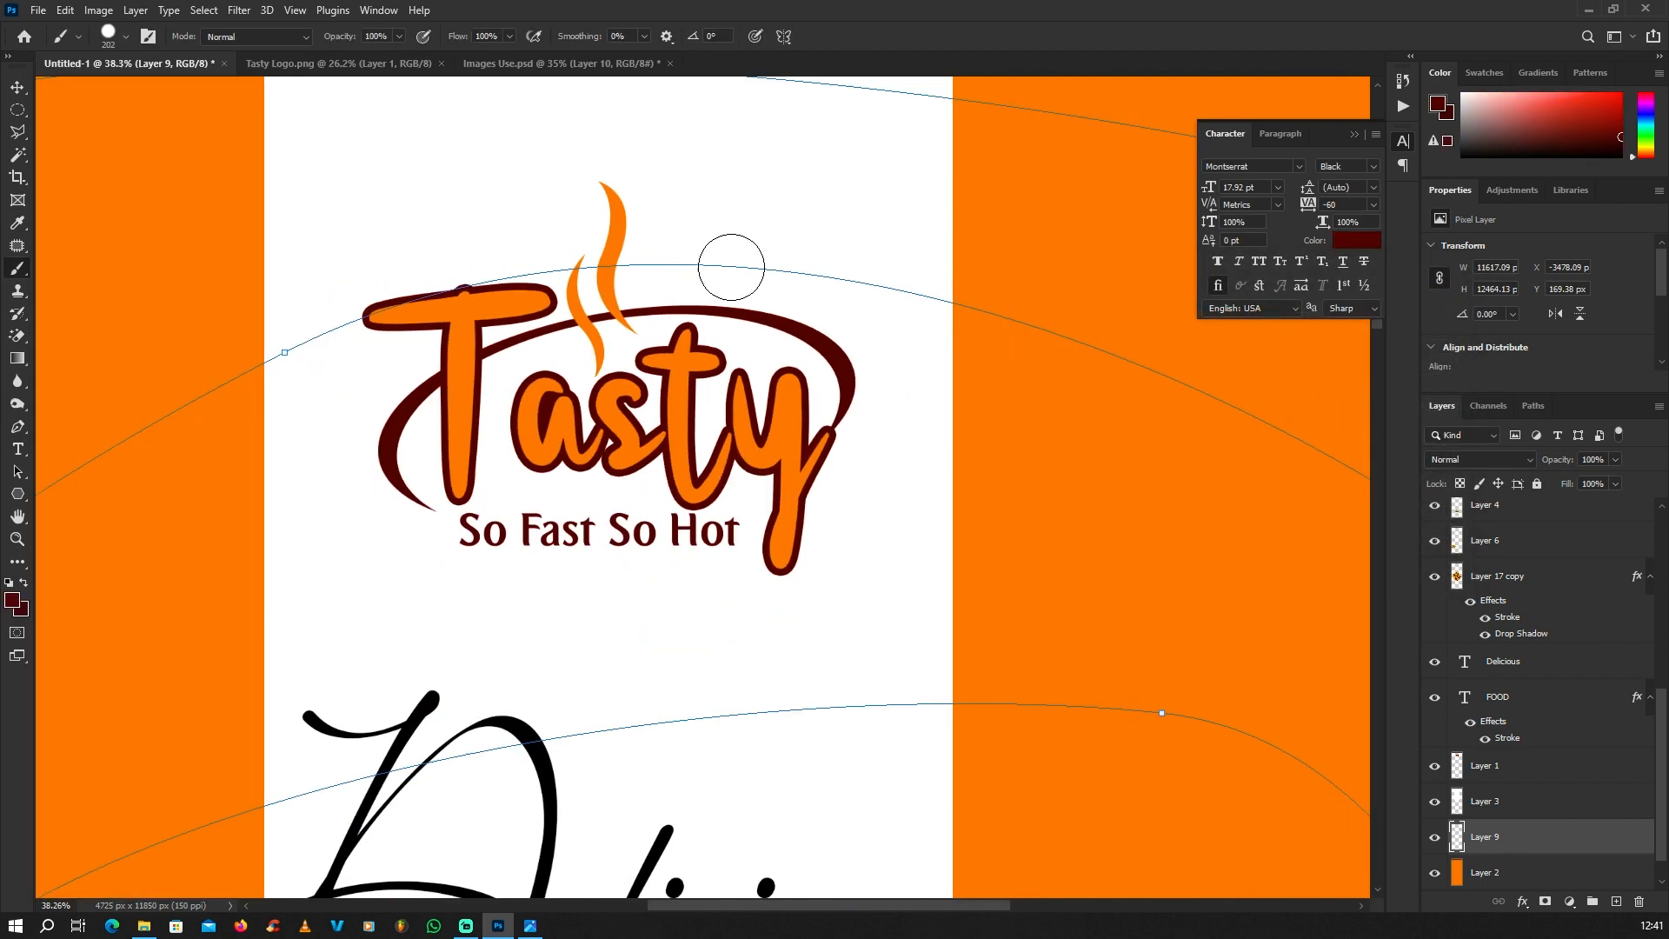
# Step: Increase the hard round brush size slightly above 202 px, keeping 100% hardness
pyautogui.scroll(3, 719, 394)
pyautogui.scroll(-3, 721, 396)
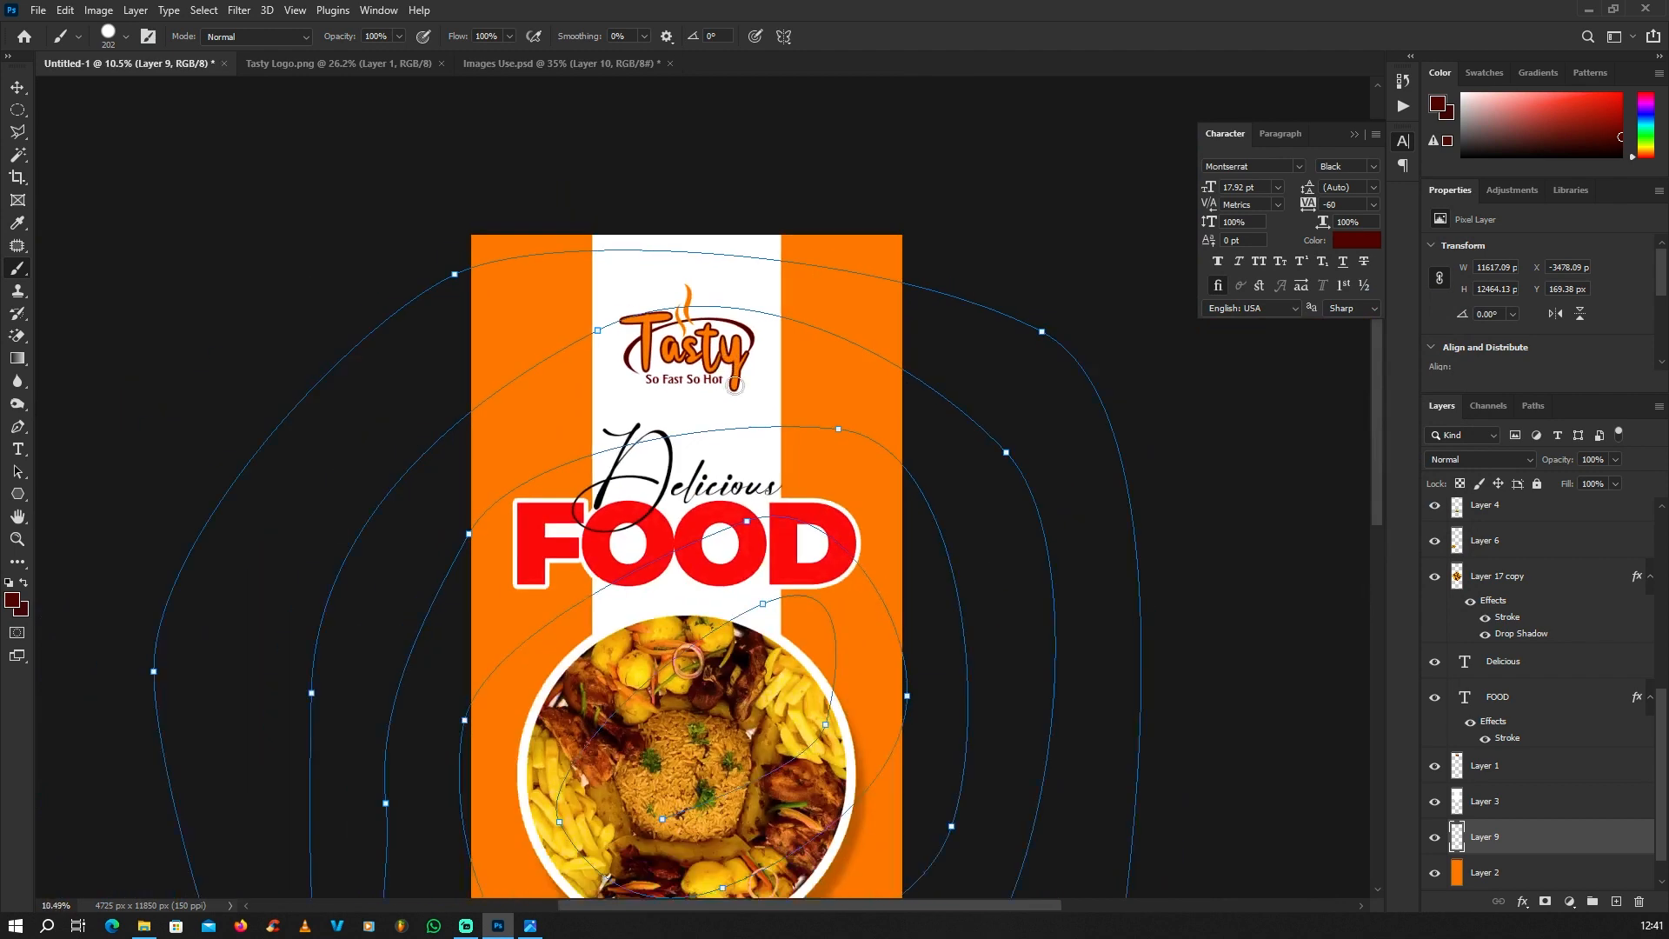
pyautogui.scroll(2, 725, 405)
pyautogui.rightClick(729, 412)
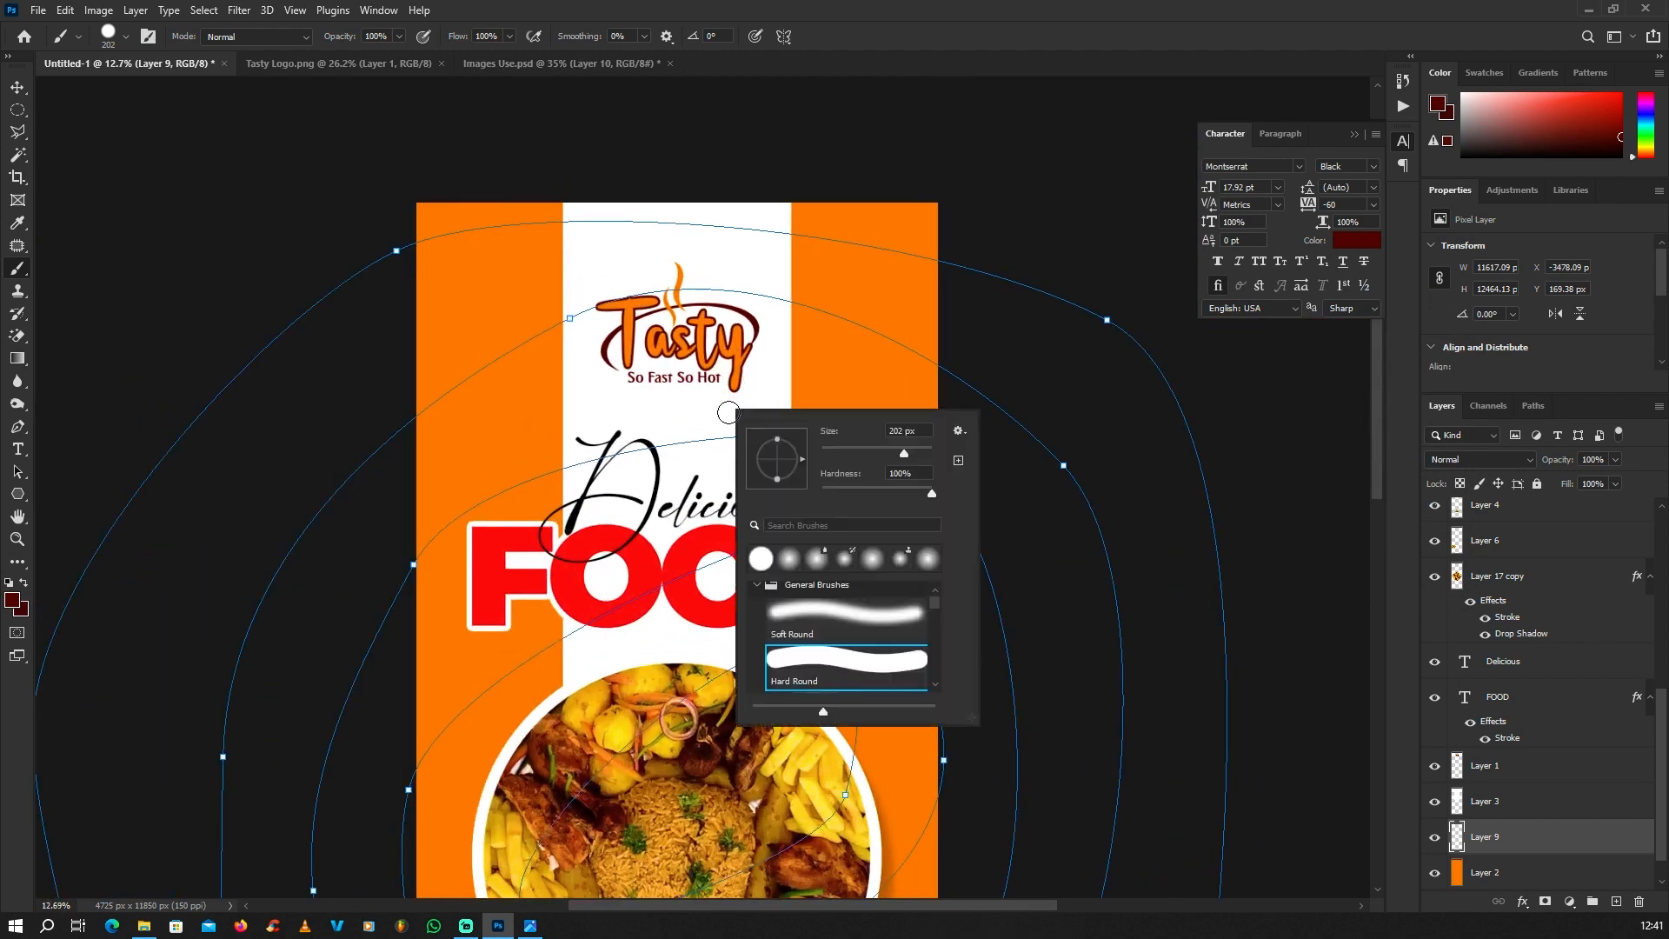
pyautogui.click(910, 450)
pyautogui.click(915, 451)
# Step: Stroke the spiral path on Layer 9 with the maroon Brush, leaving Simulate Pressure off
pyautogui.click(17, 426)
pyautogui.scroll(-3, 691, 396)
pyautogui.scroll(1, 691, 395)
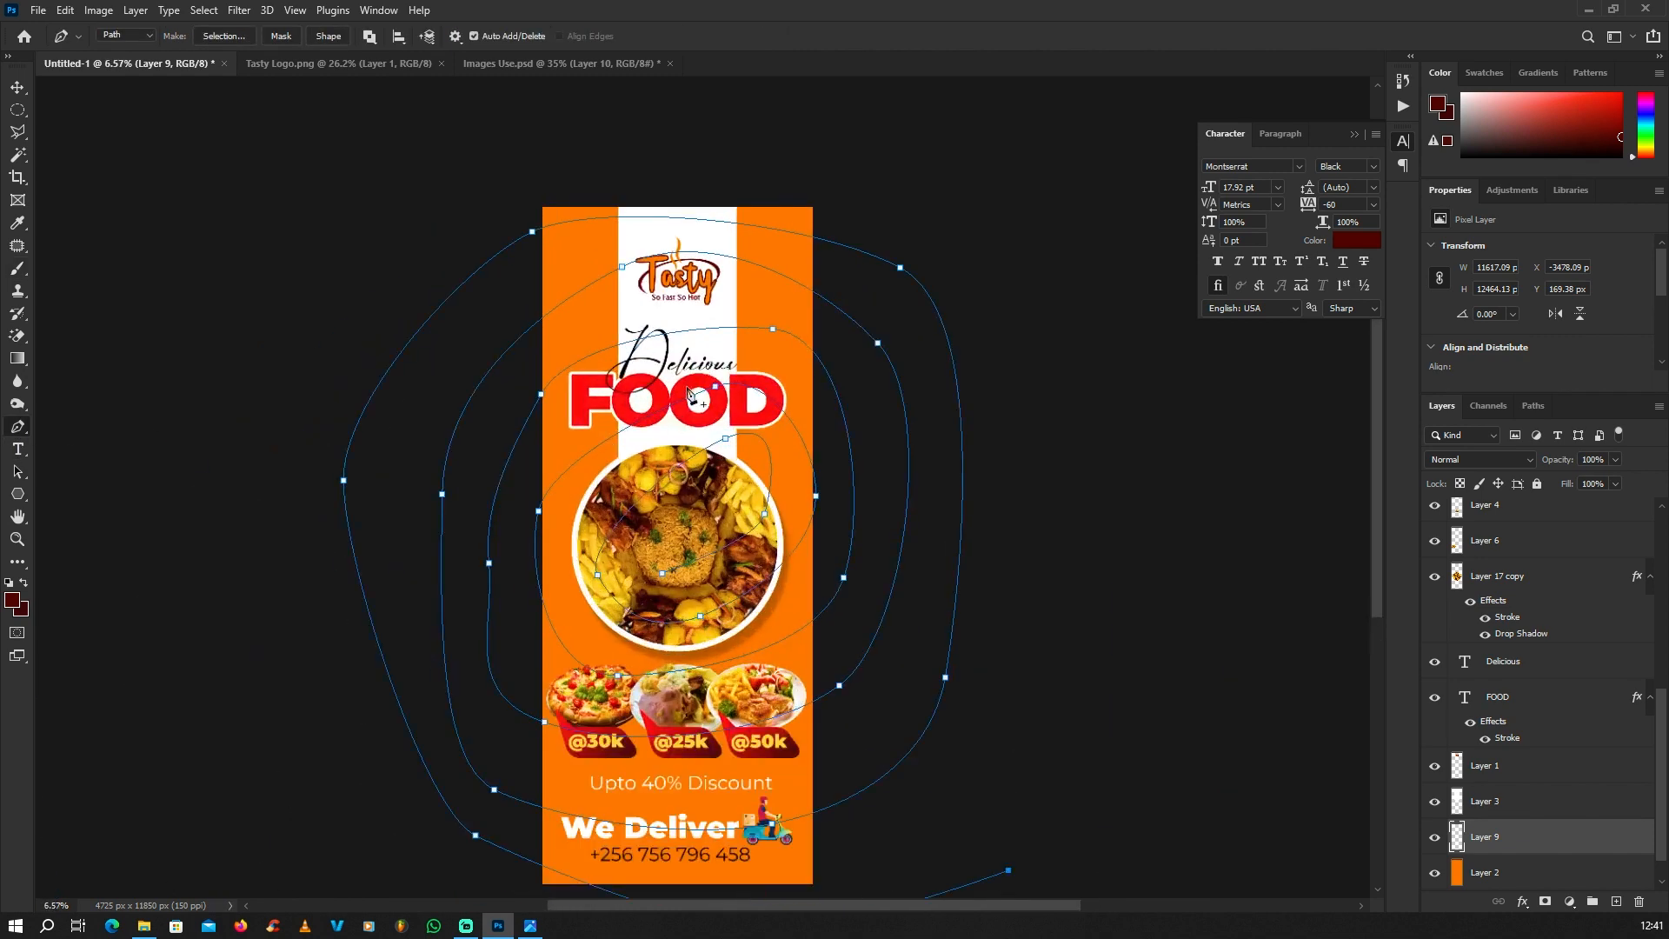
pyautogui.rightClick(691, 325)
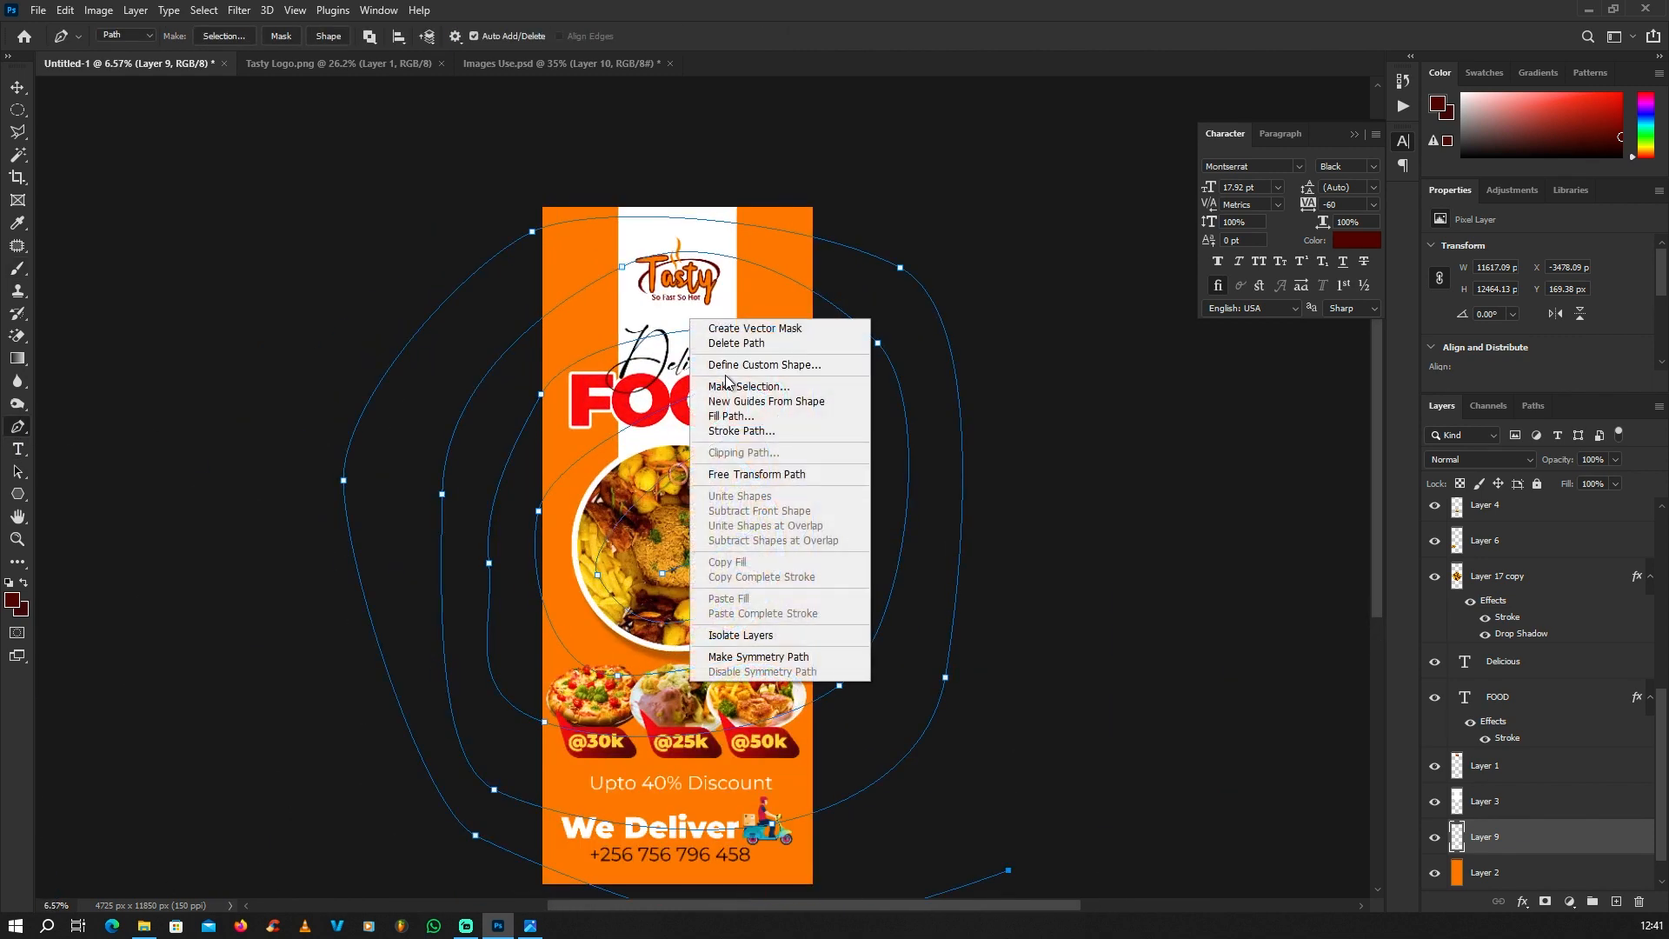
pyautogui.click(745, 431)
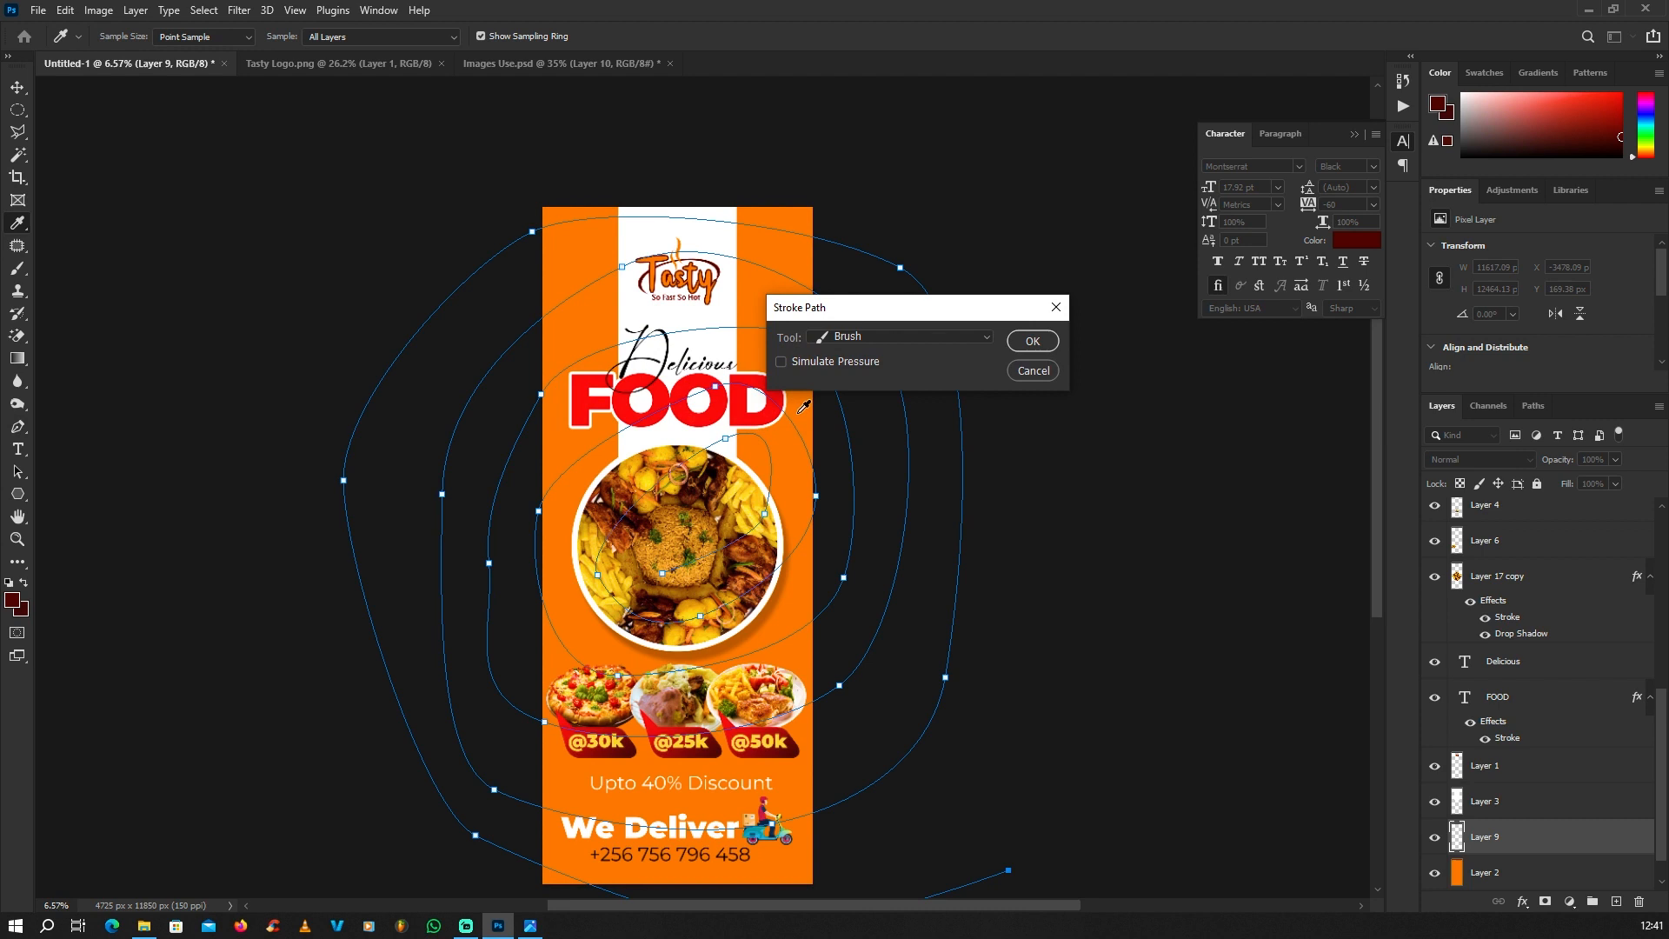
pyautogui.click(872, 341)
pyautogui.click(862, 369)
pyautogui.click(1032, 341)
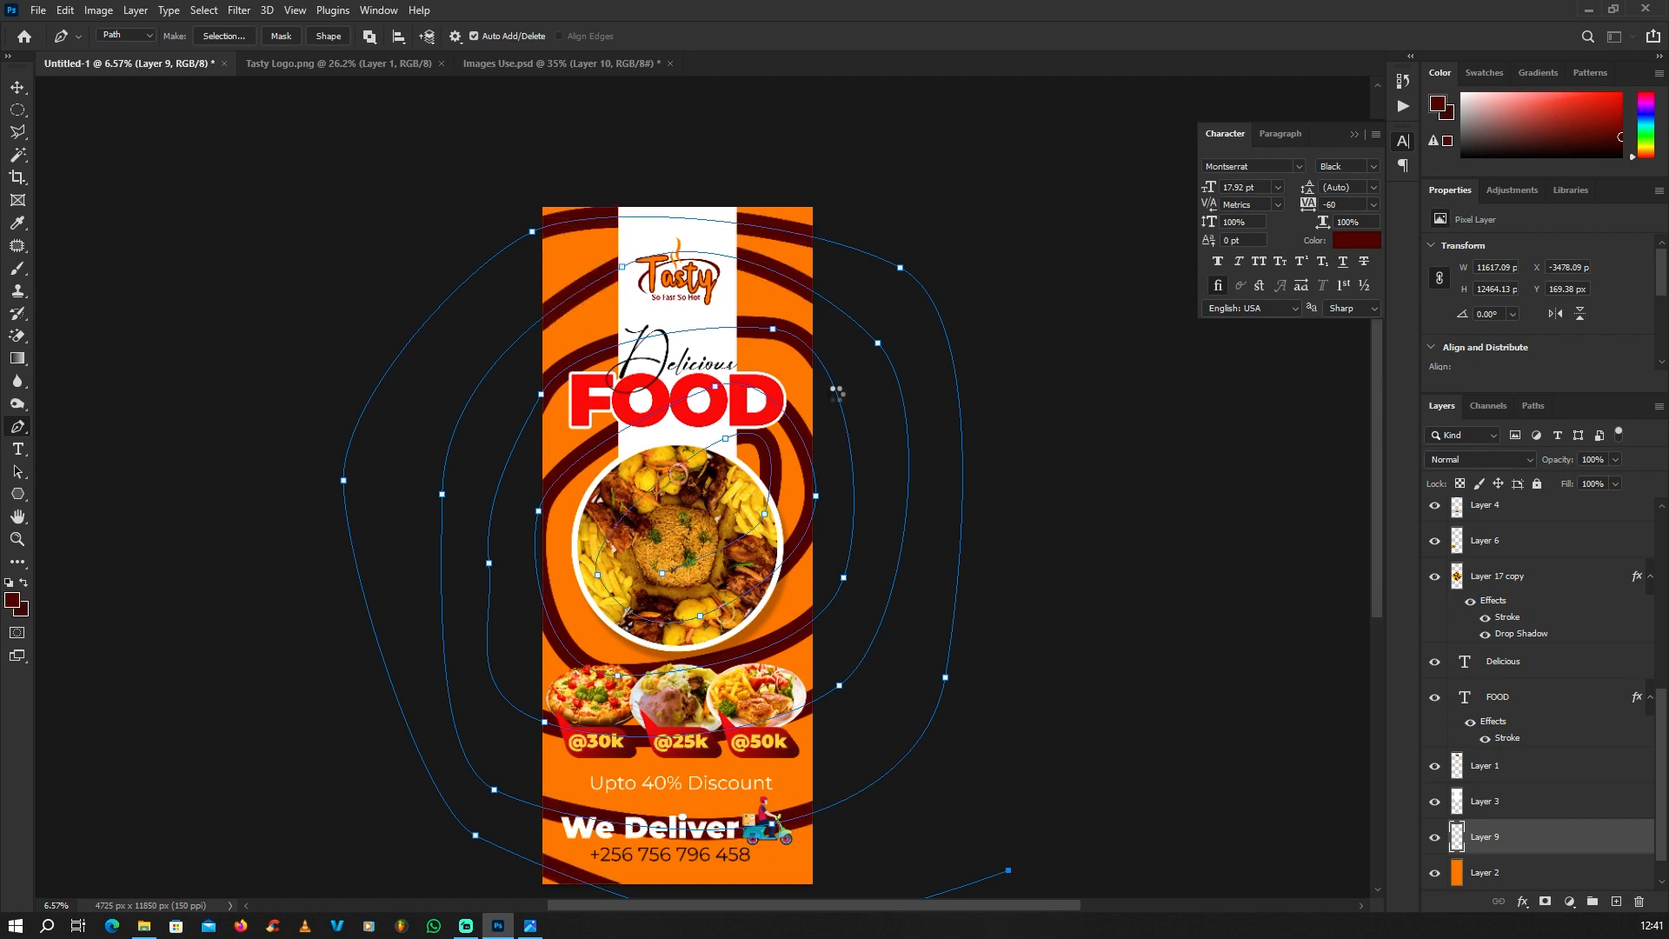
# Step: Convert the spiral path to a new anti-aliased selection with 0-pixel feather and deselect it to clear the path outline
pyautogui.scroll(-1, 708, 359)
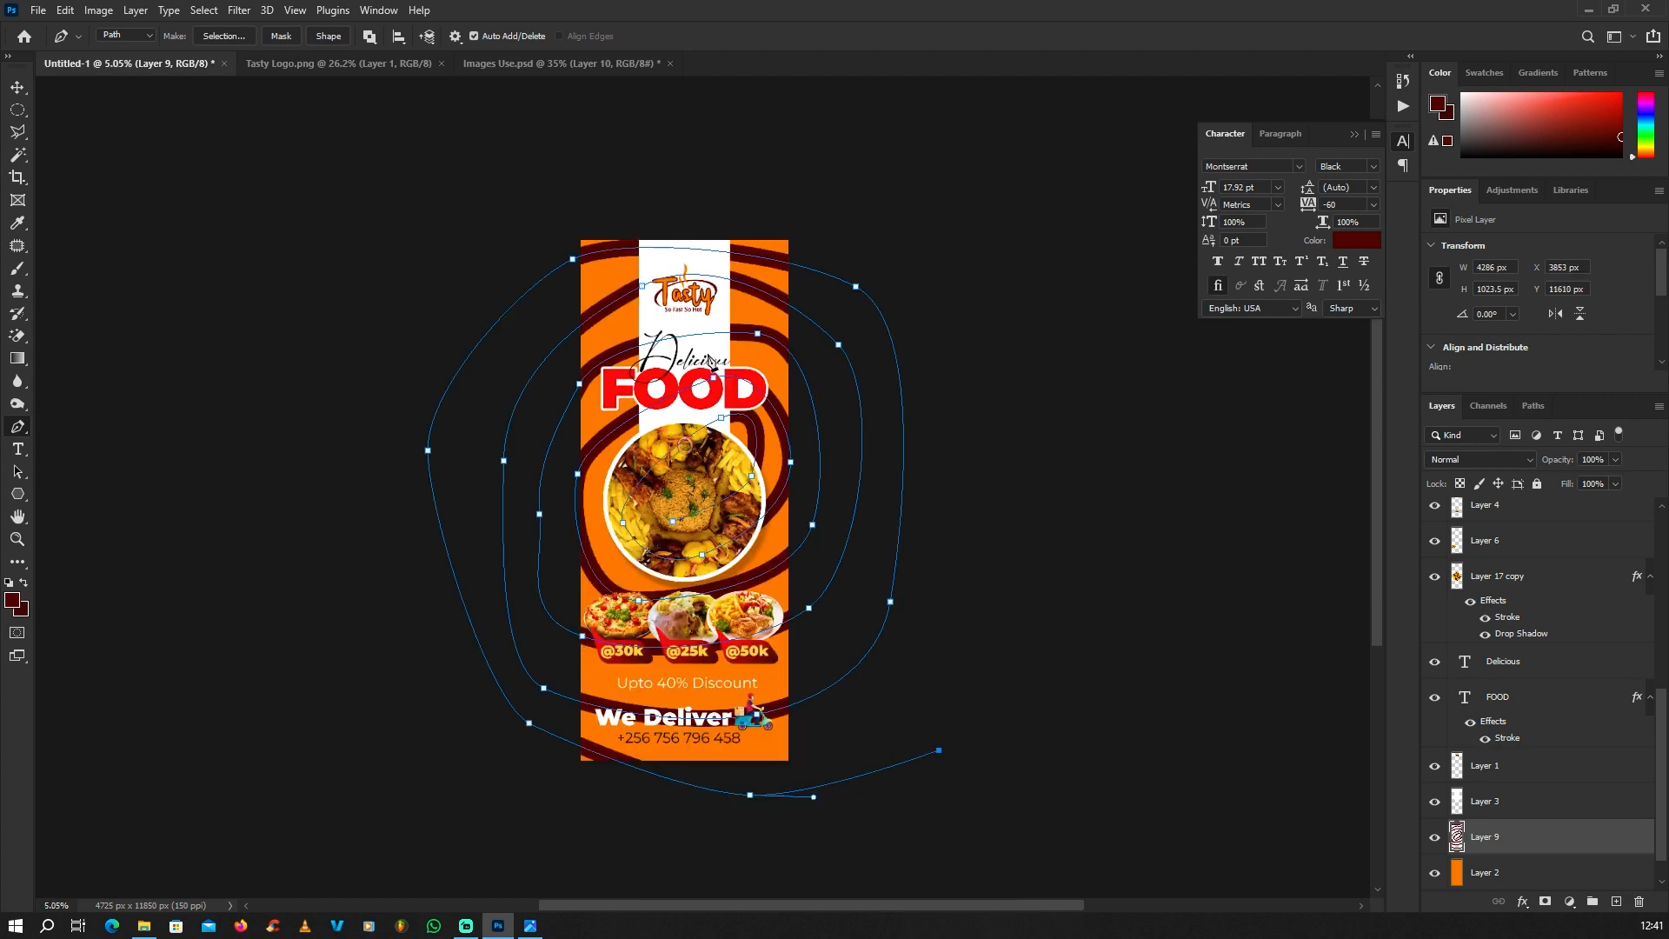
pyautogui.scroll(1, 735, 352)
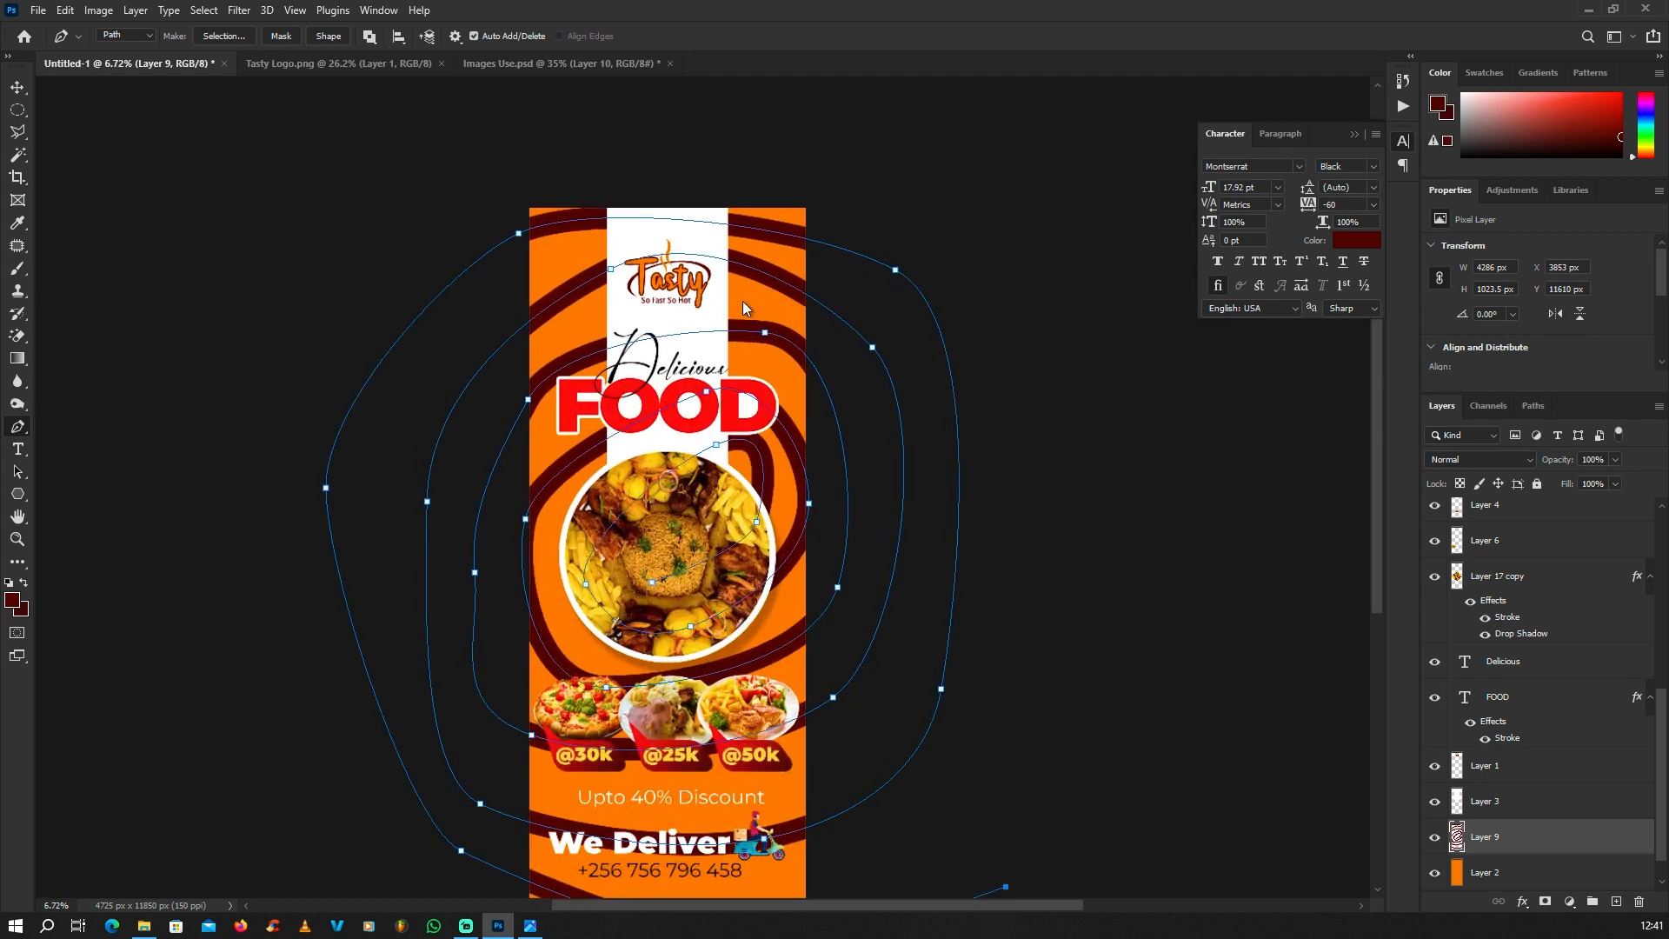
pyautogui.rightClick(743, 307)
pyautogui.click(815, 374)
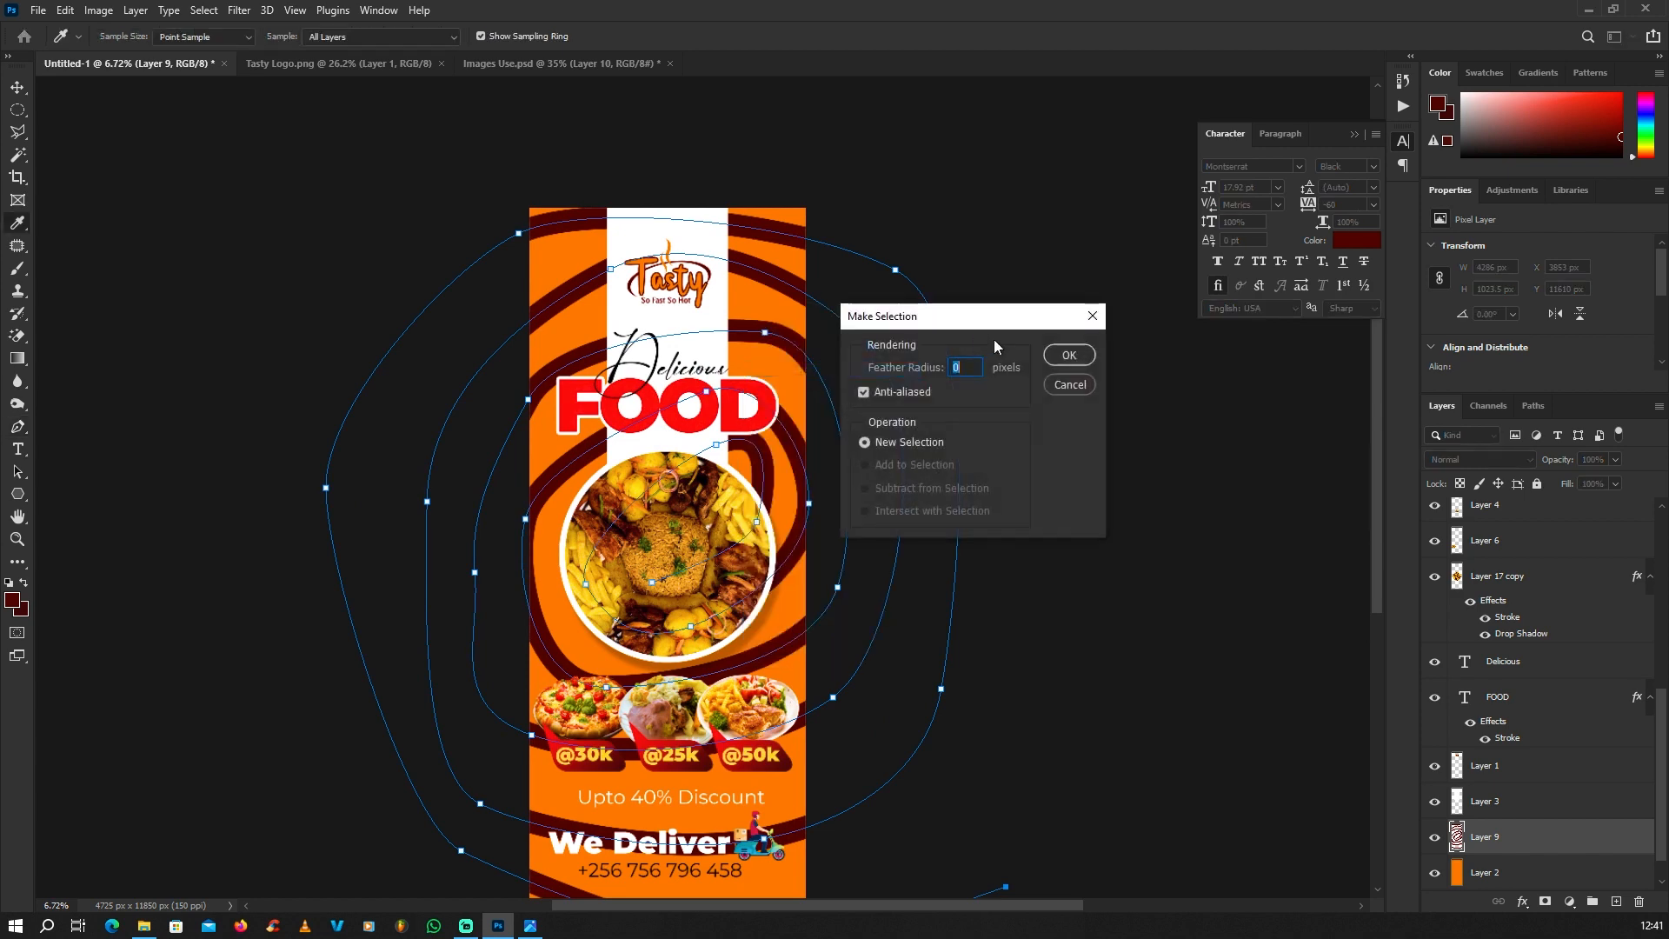
pyautogui.click(1069, 355)
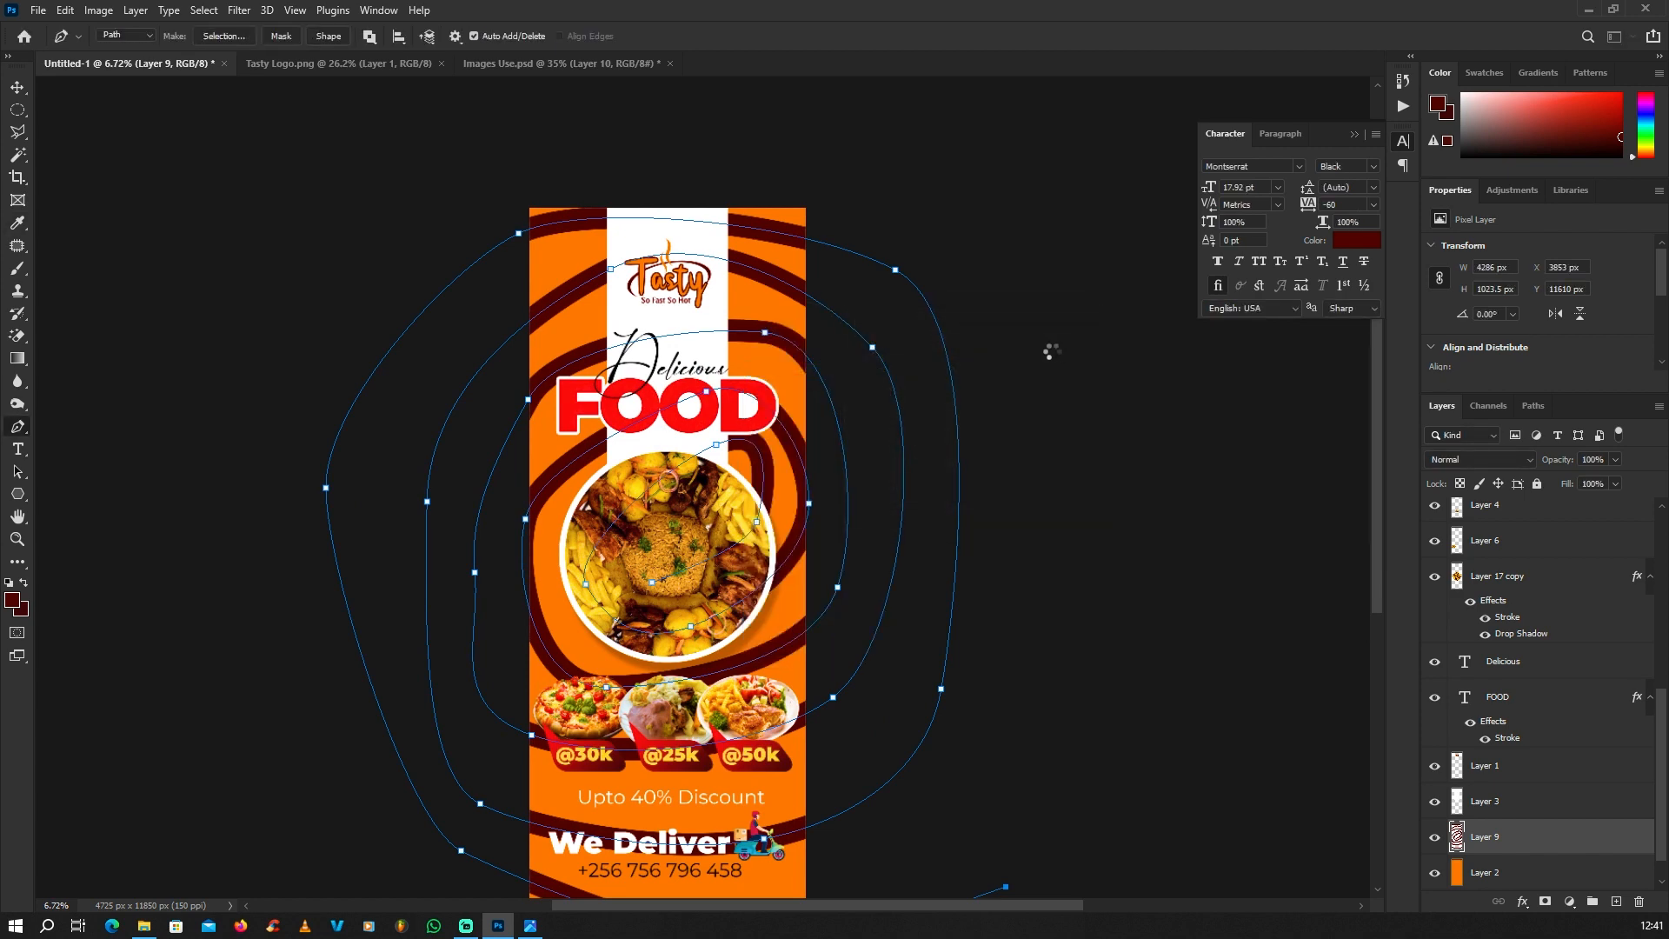
pyautogui.click(18, 110)
pyautogui.hotkey('ctrl', 'd')
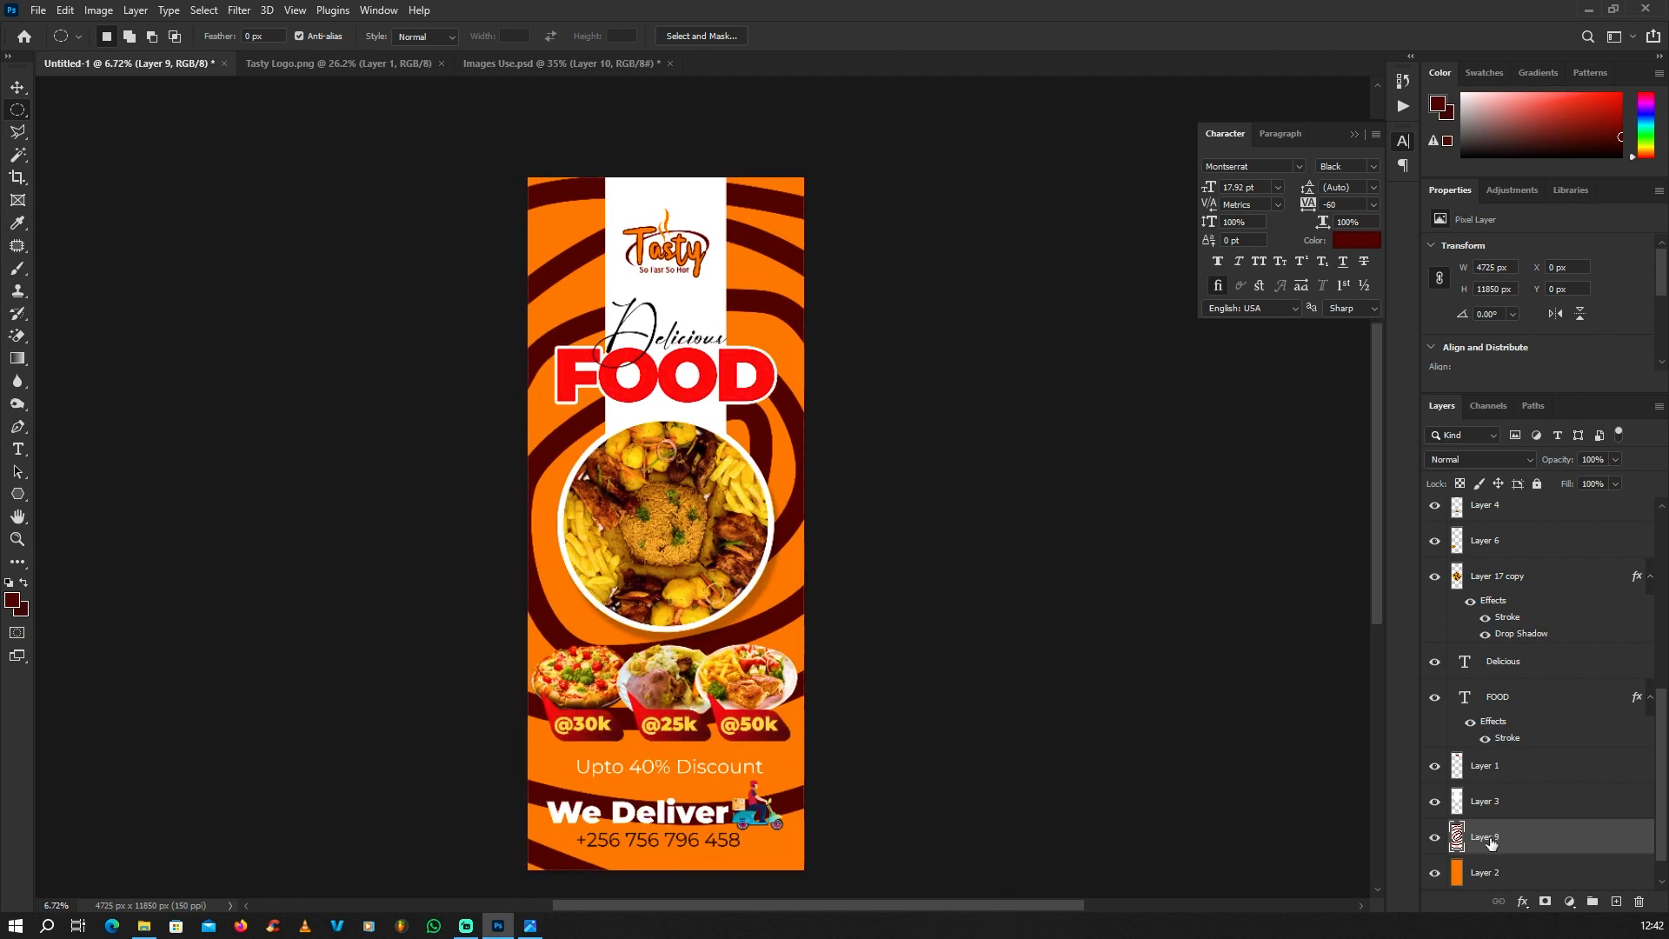
# Step: Lower the opacity of the maroon spiral's layer to about 18%
pyautogui.click(1614, 459)
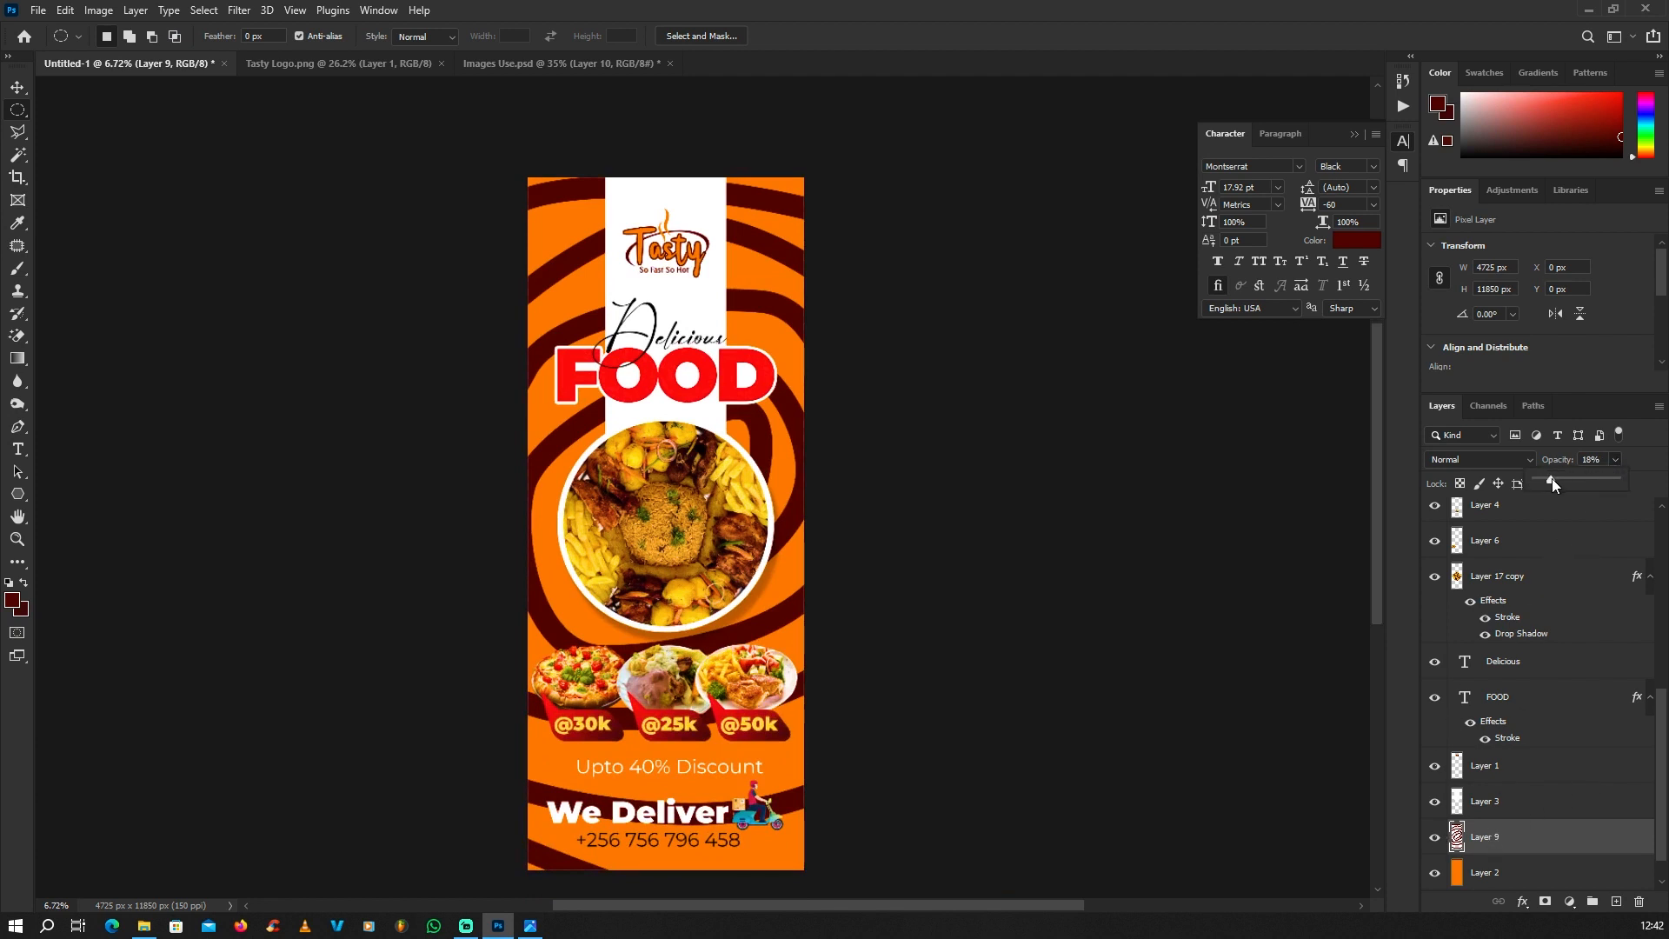
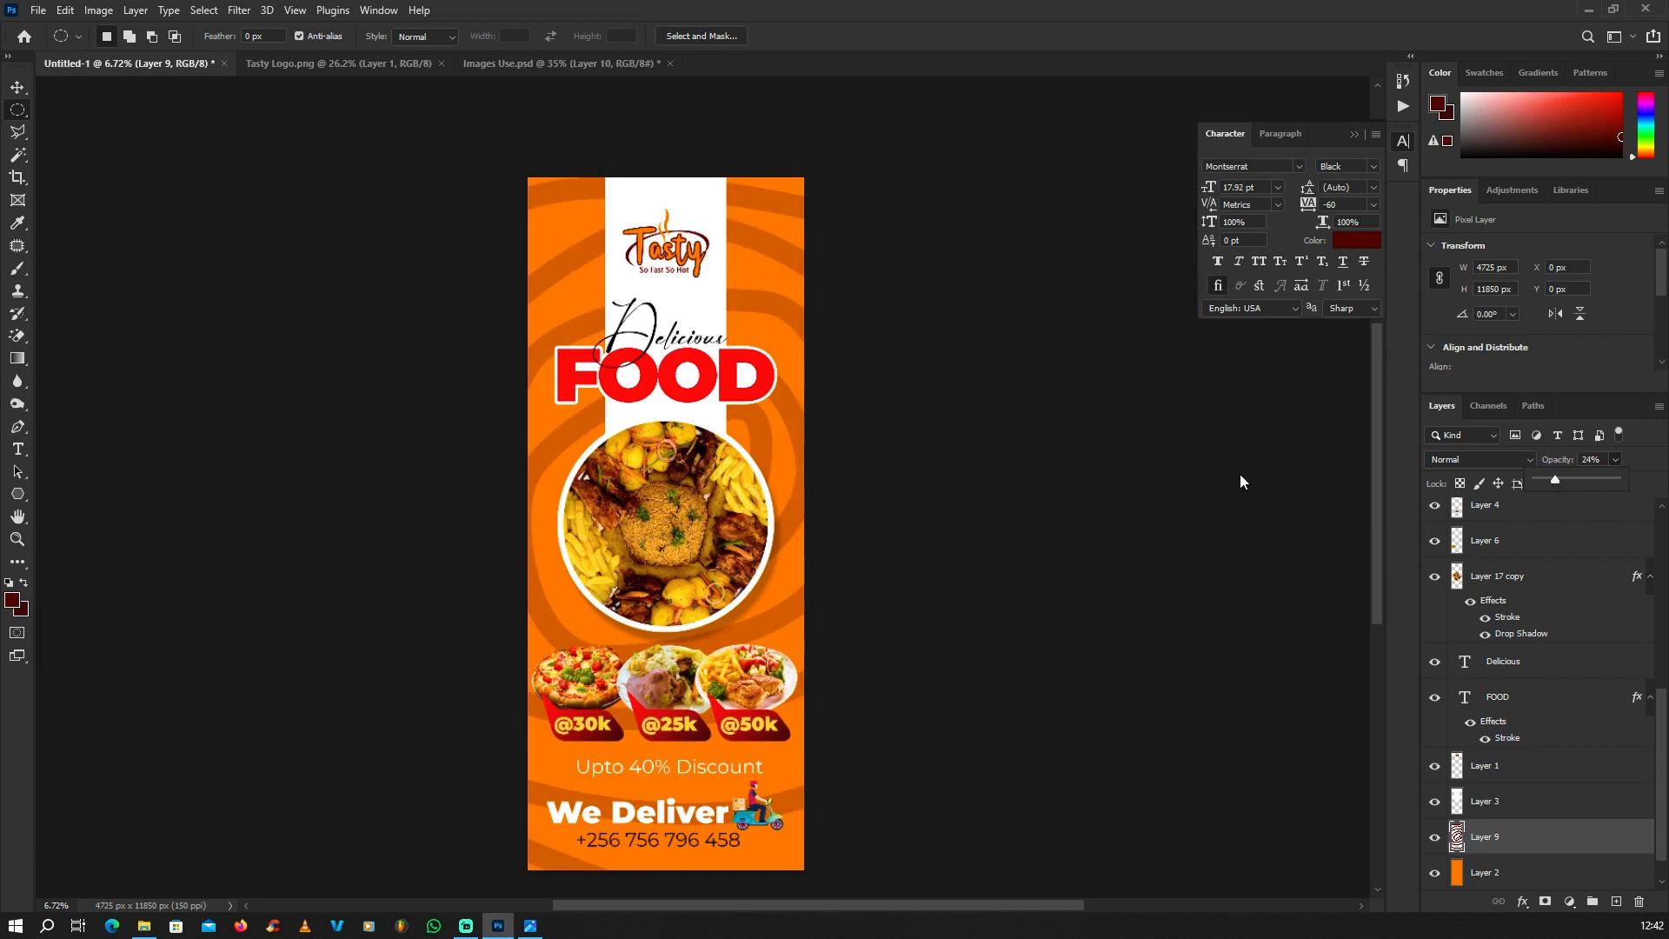
pyautogui.scroll(-3, 698, 350)
pyautogui.scroll(1, 687, 344)
pyautogui.click(17, 88)
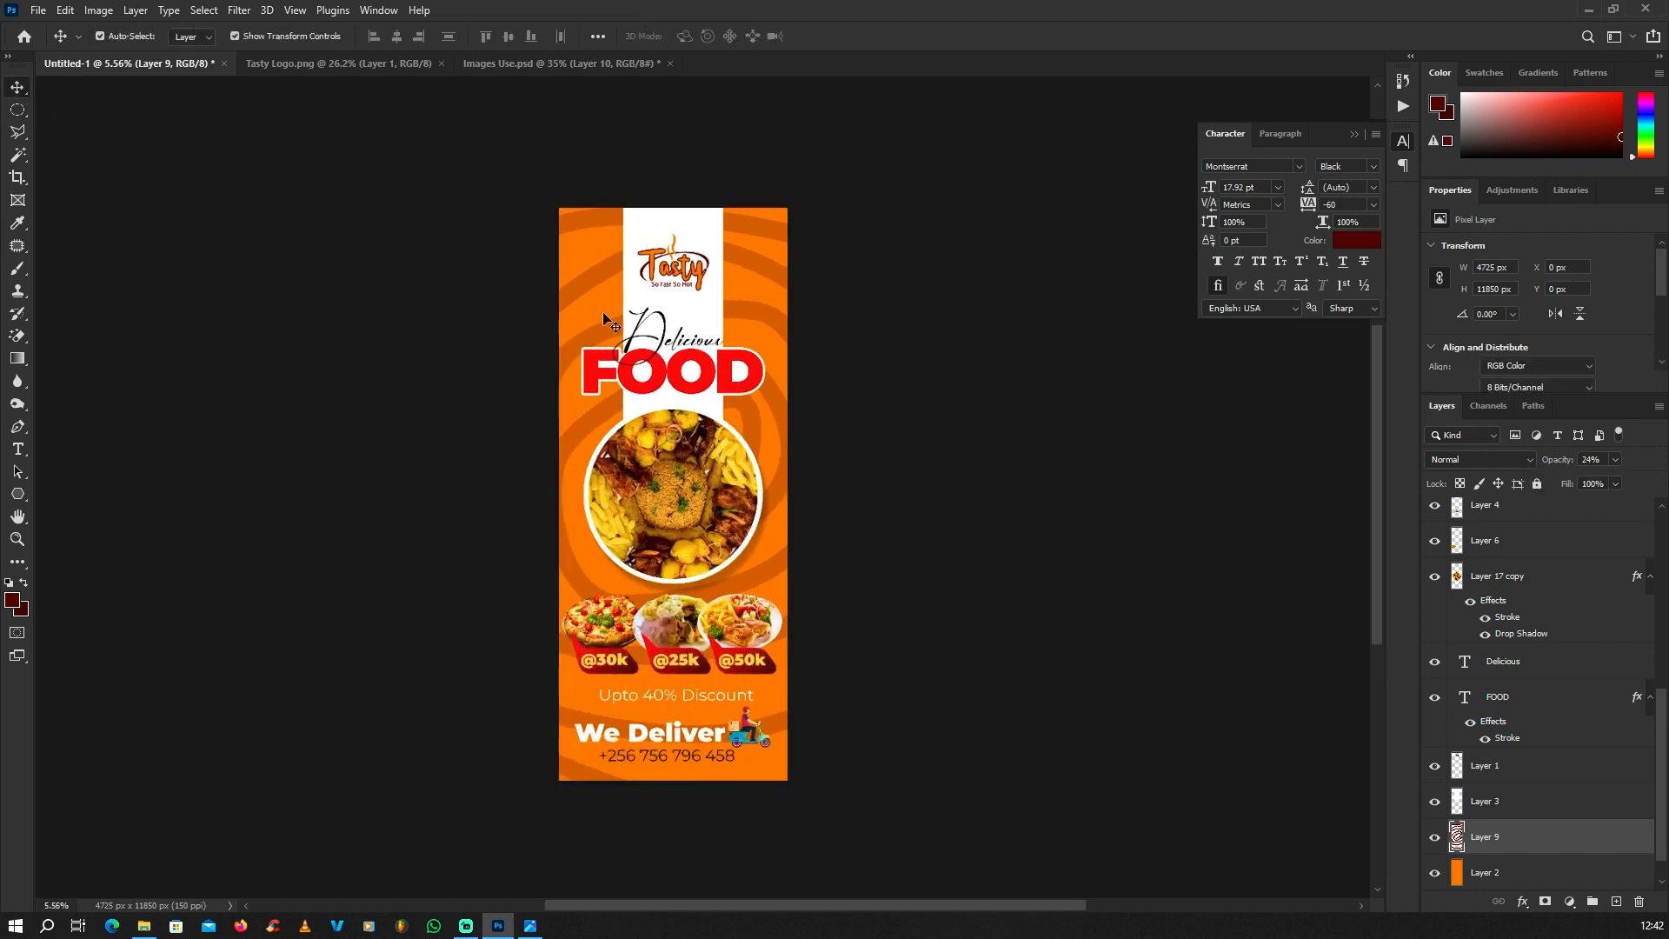
pyautogui.click(535, 304)
pyautogui.scroll(-5, 733, 327)
pyautogui.scroll(7, 734, 334)
pyautogui.scroll(-1, 734, 337)
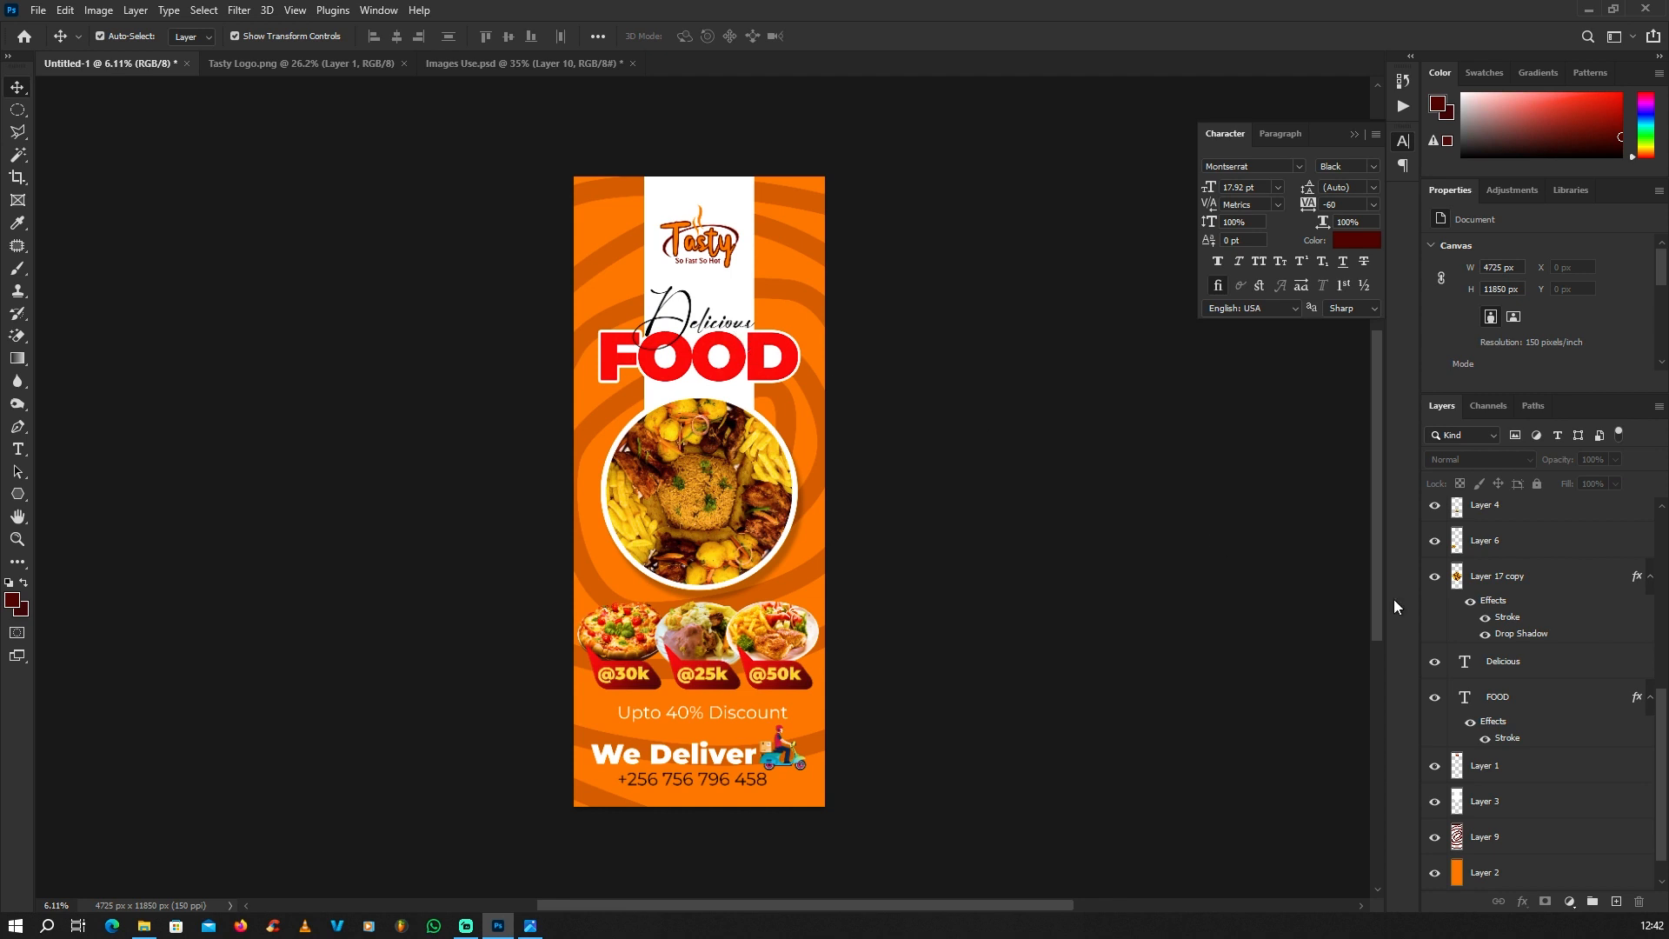
# Step: Select the orange background layer and set the background colour to the banner's orange and the foreground colour to white (ffffff)
pyautogui.scroll(-1, 1507, 744)
pyautogui.click(1486, 838)
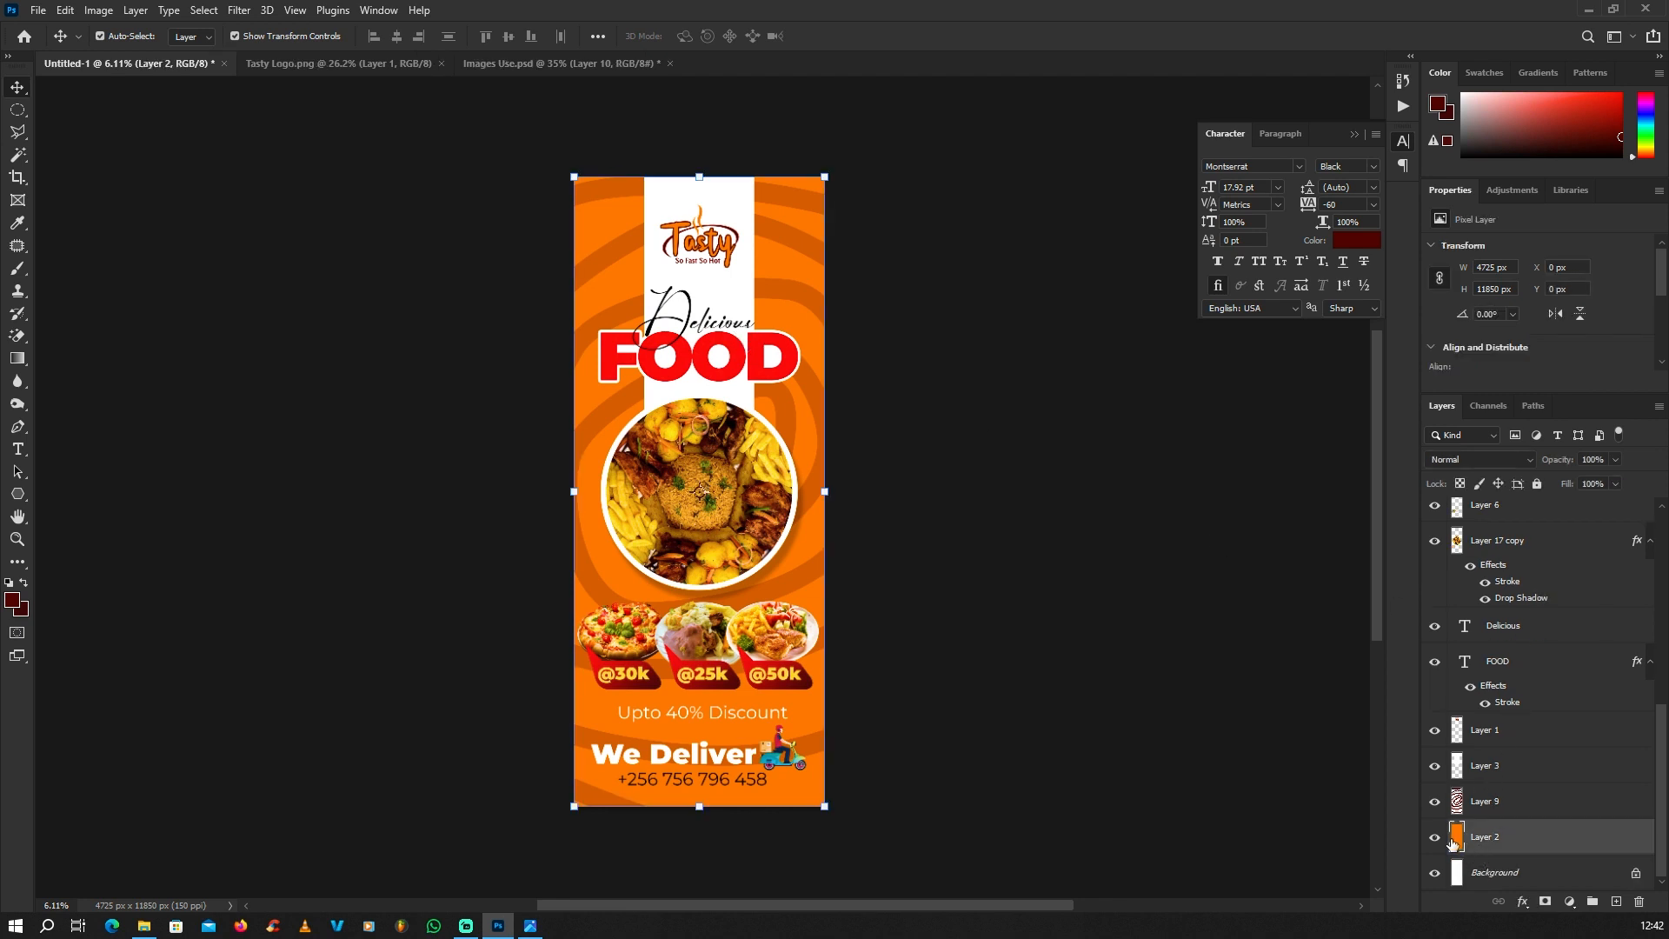
pyautogui.click(1435, 838)
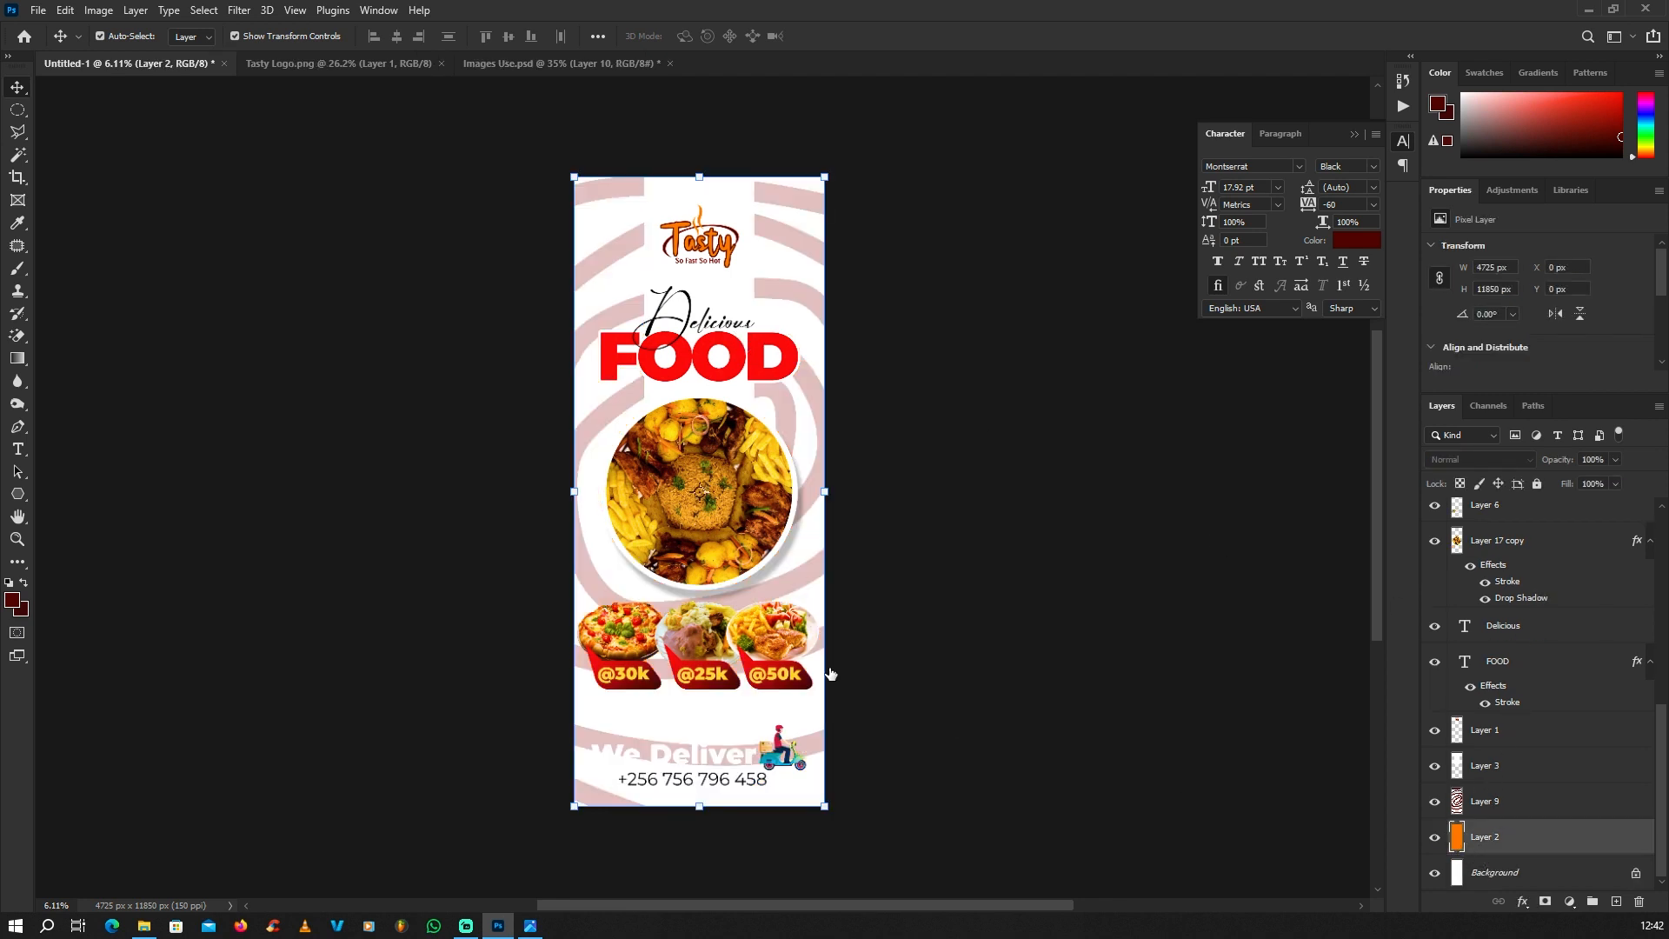
pyautogui.click(23, 610)
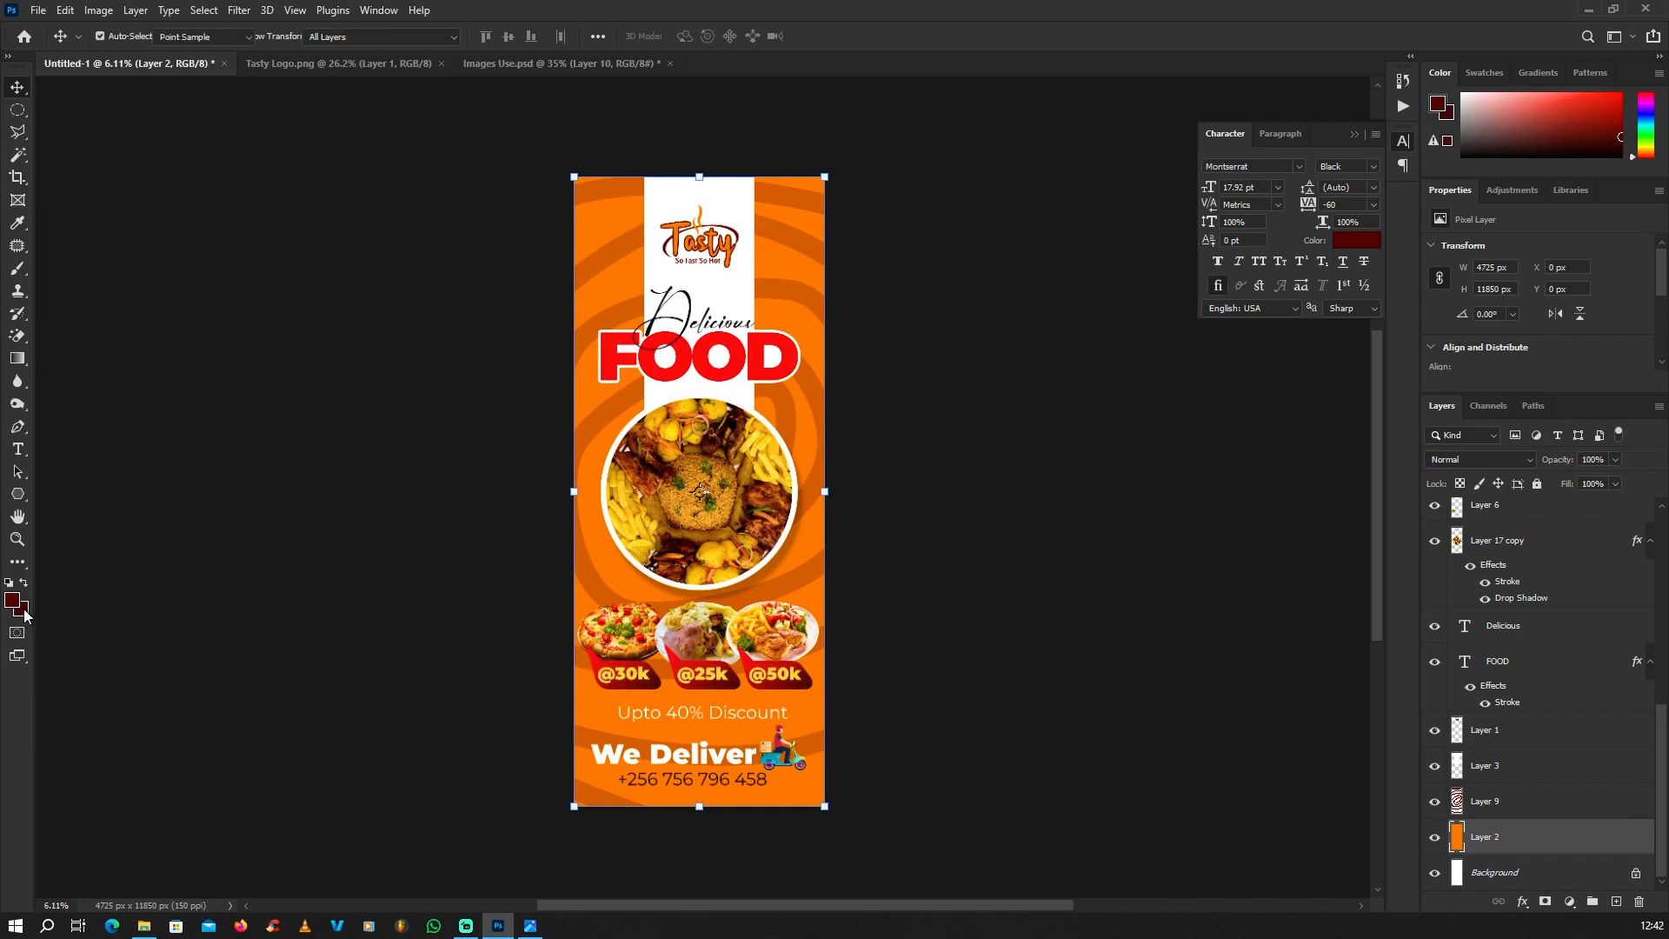
pyautogui.click(590, 383)
pyautogui.click(1431, 304)
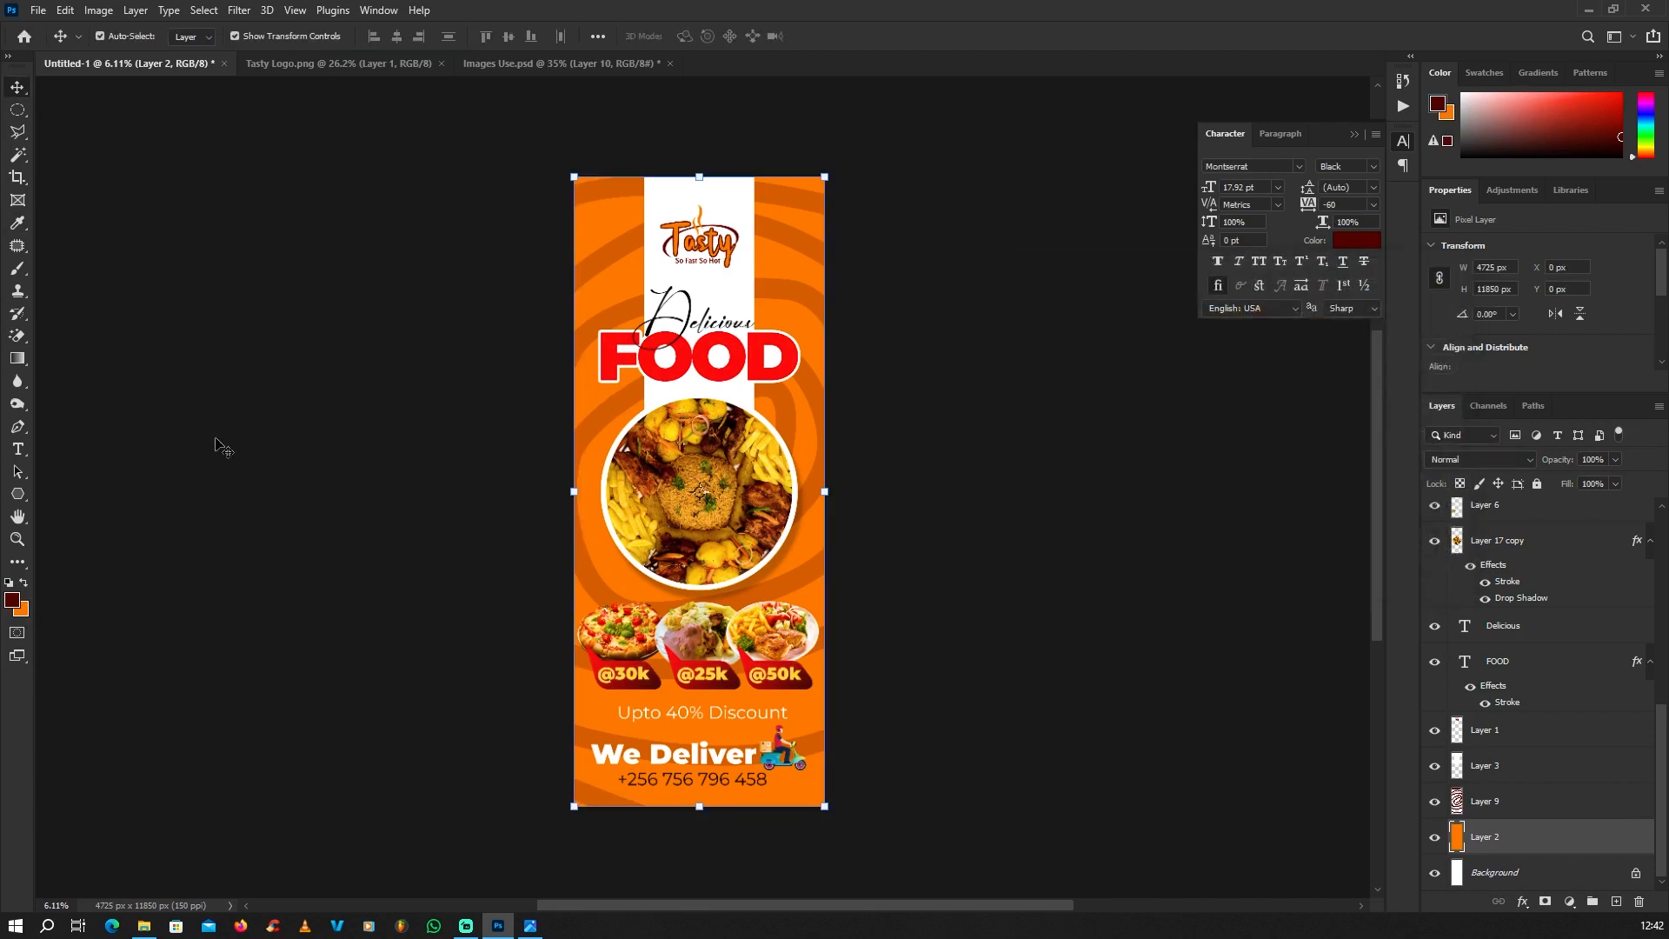
pyautogui.click(13, 605)
pyautogui.click(733, 352)
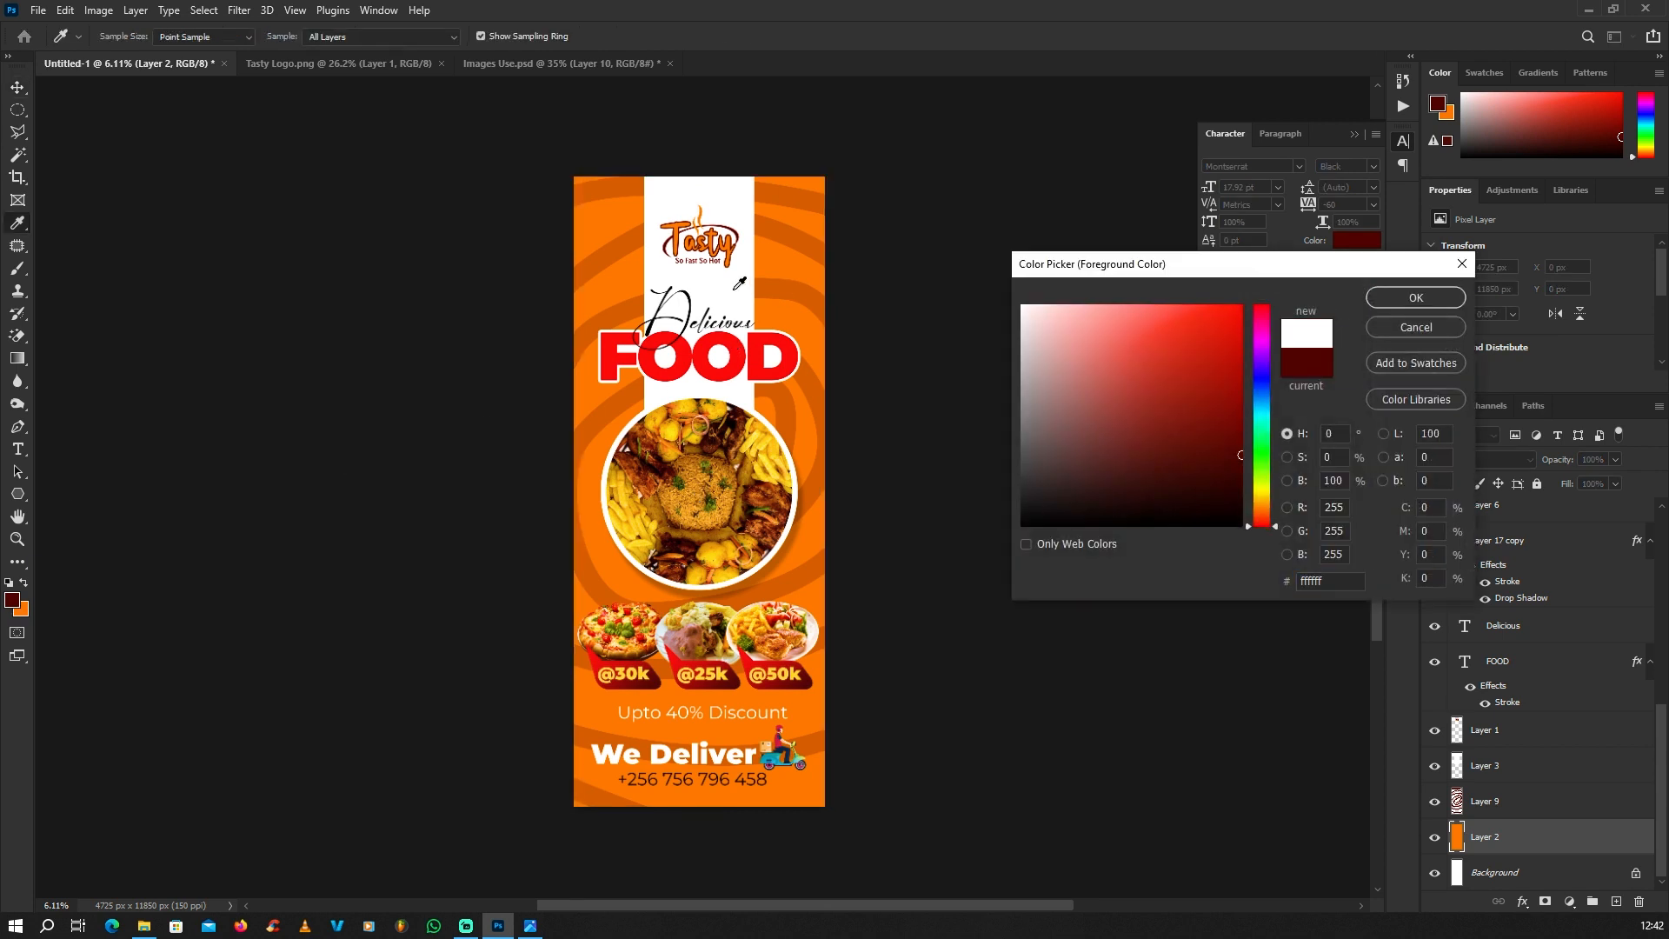
pyautogui.press('Return')
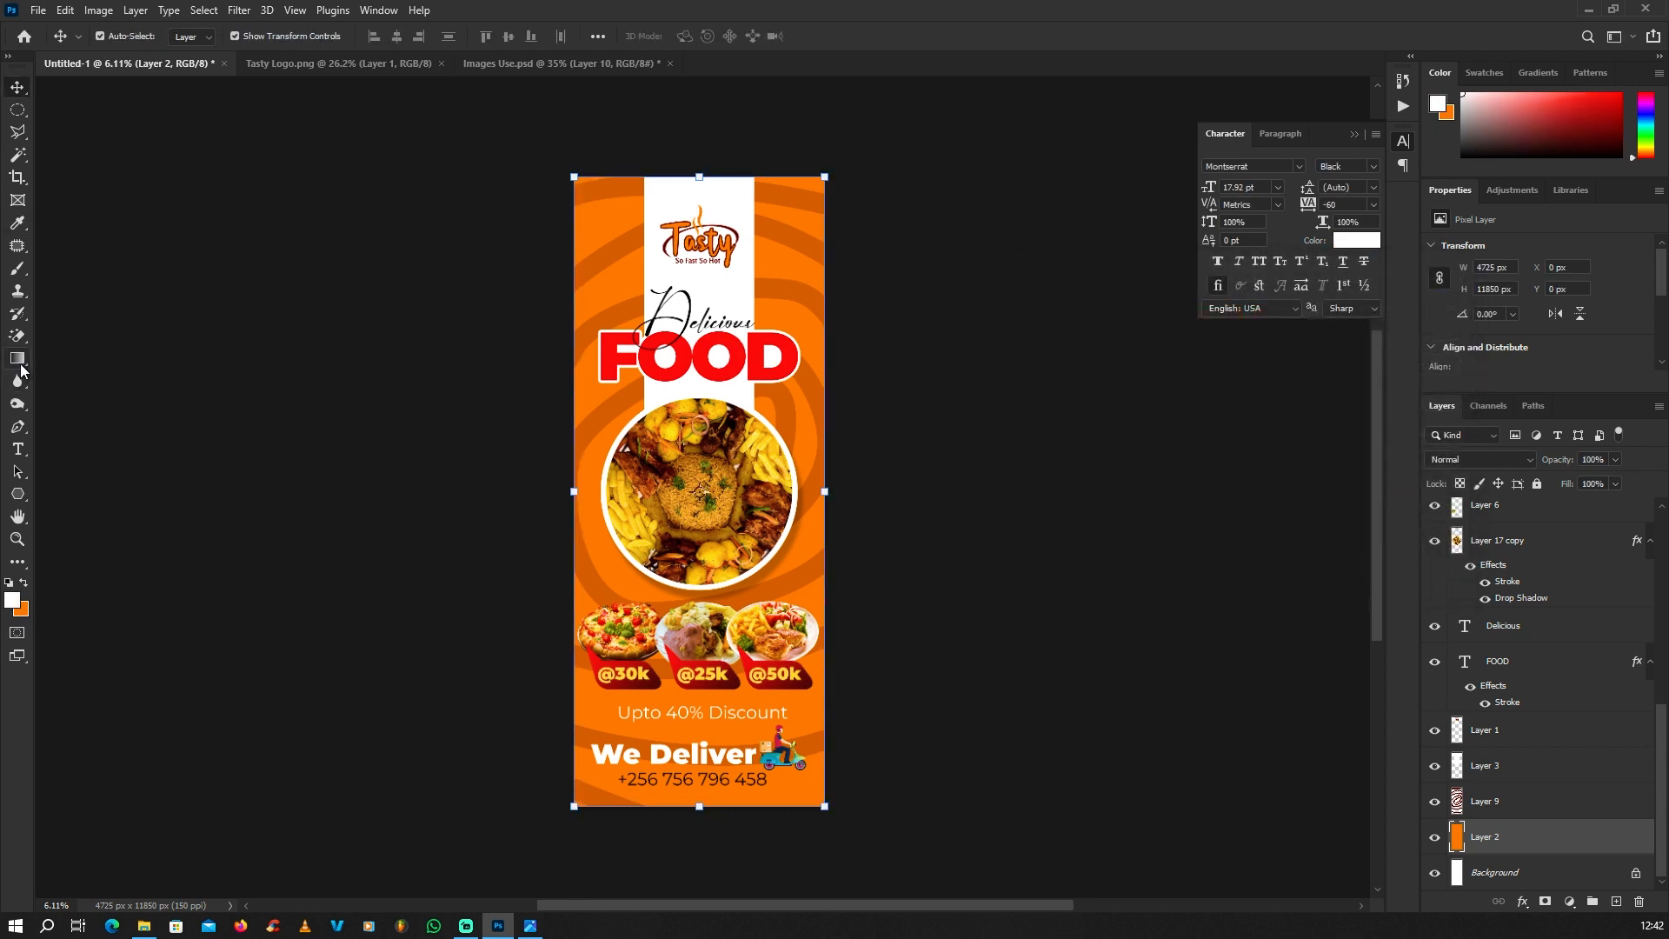
# Step: Fill Layer 2 with a radial white-to-orange gradient running from the banner's centre past its right edge, and deselect the layer
pyautogui.click(18, 359)
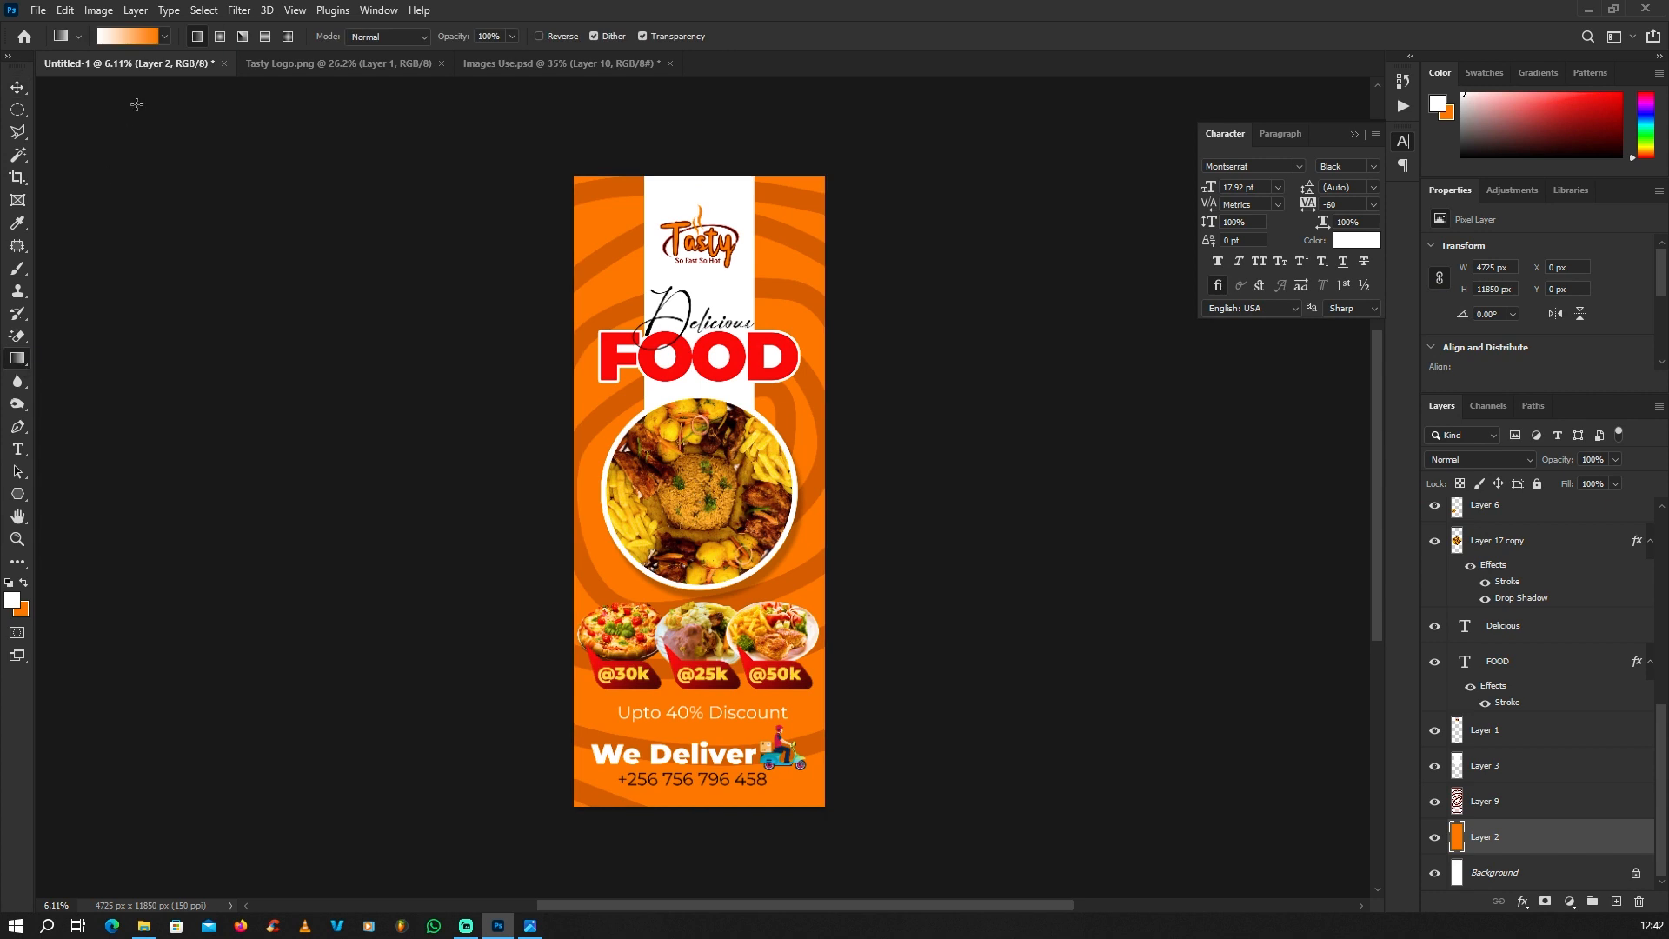
pyautogui.click(220, 38)
pyautogui.moveTo(700, 492); pyautogui.dragTo(839, 303)
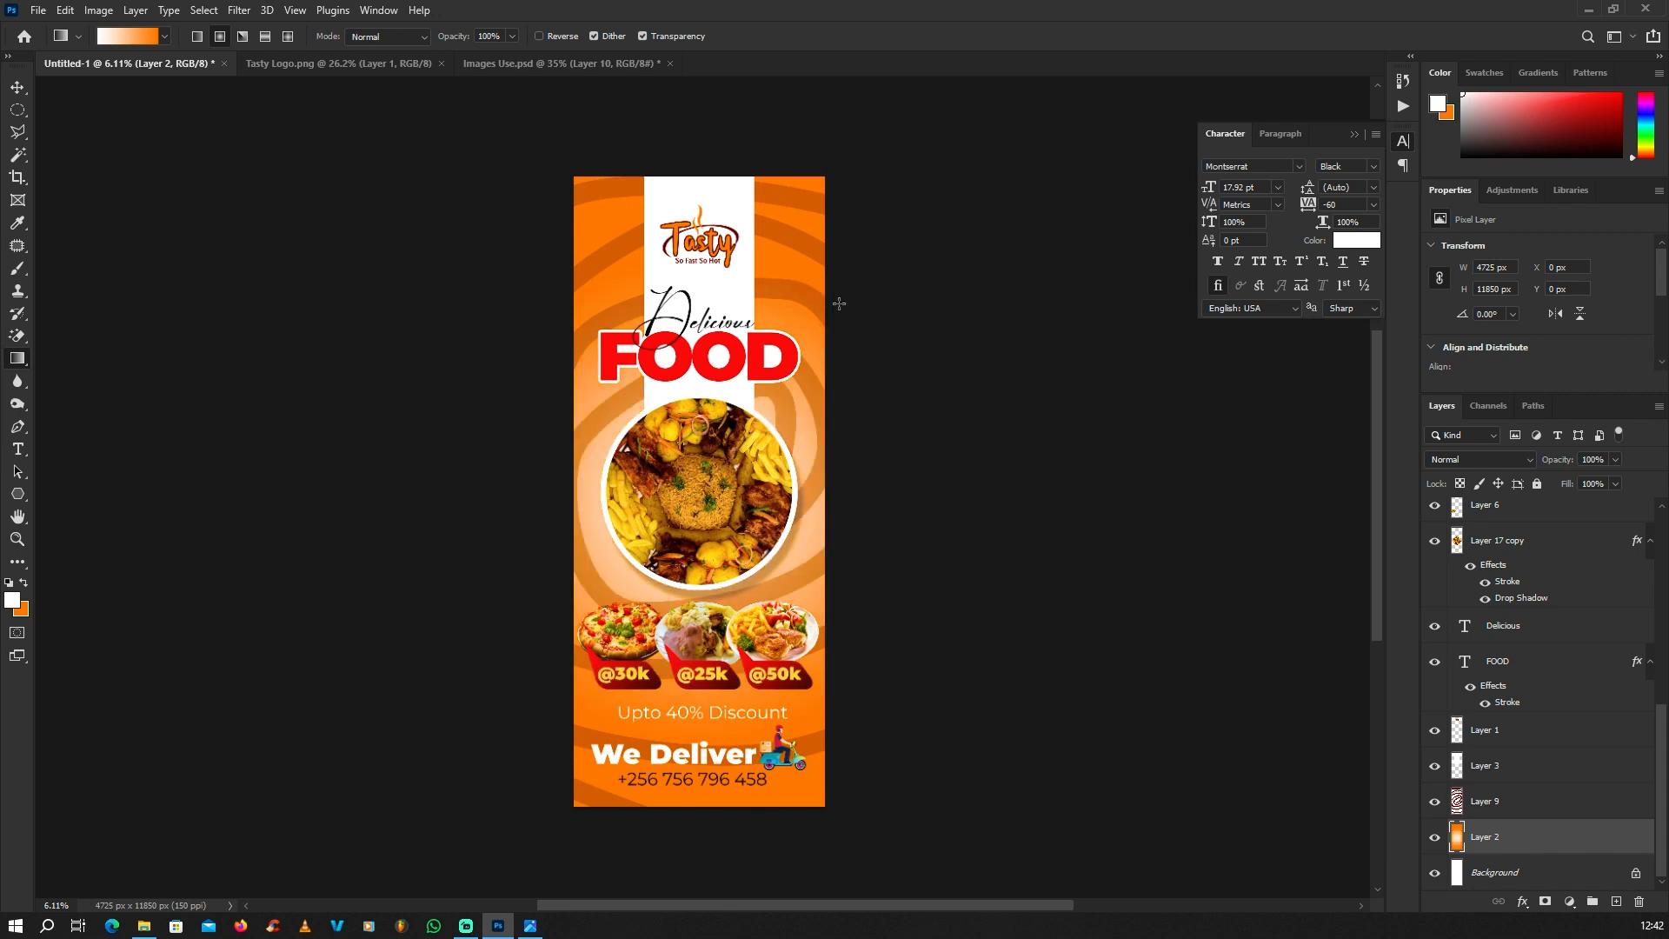
pyautogui.scroll(-1, 734, 404)
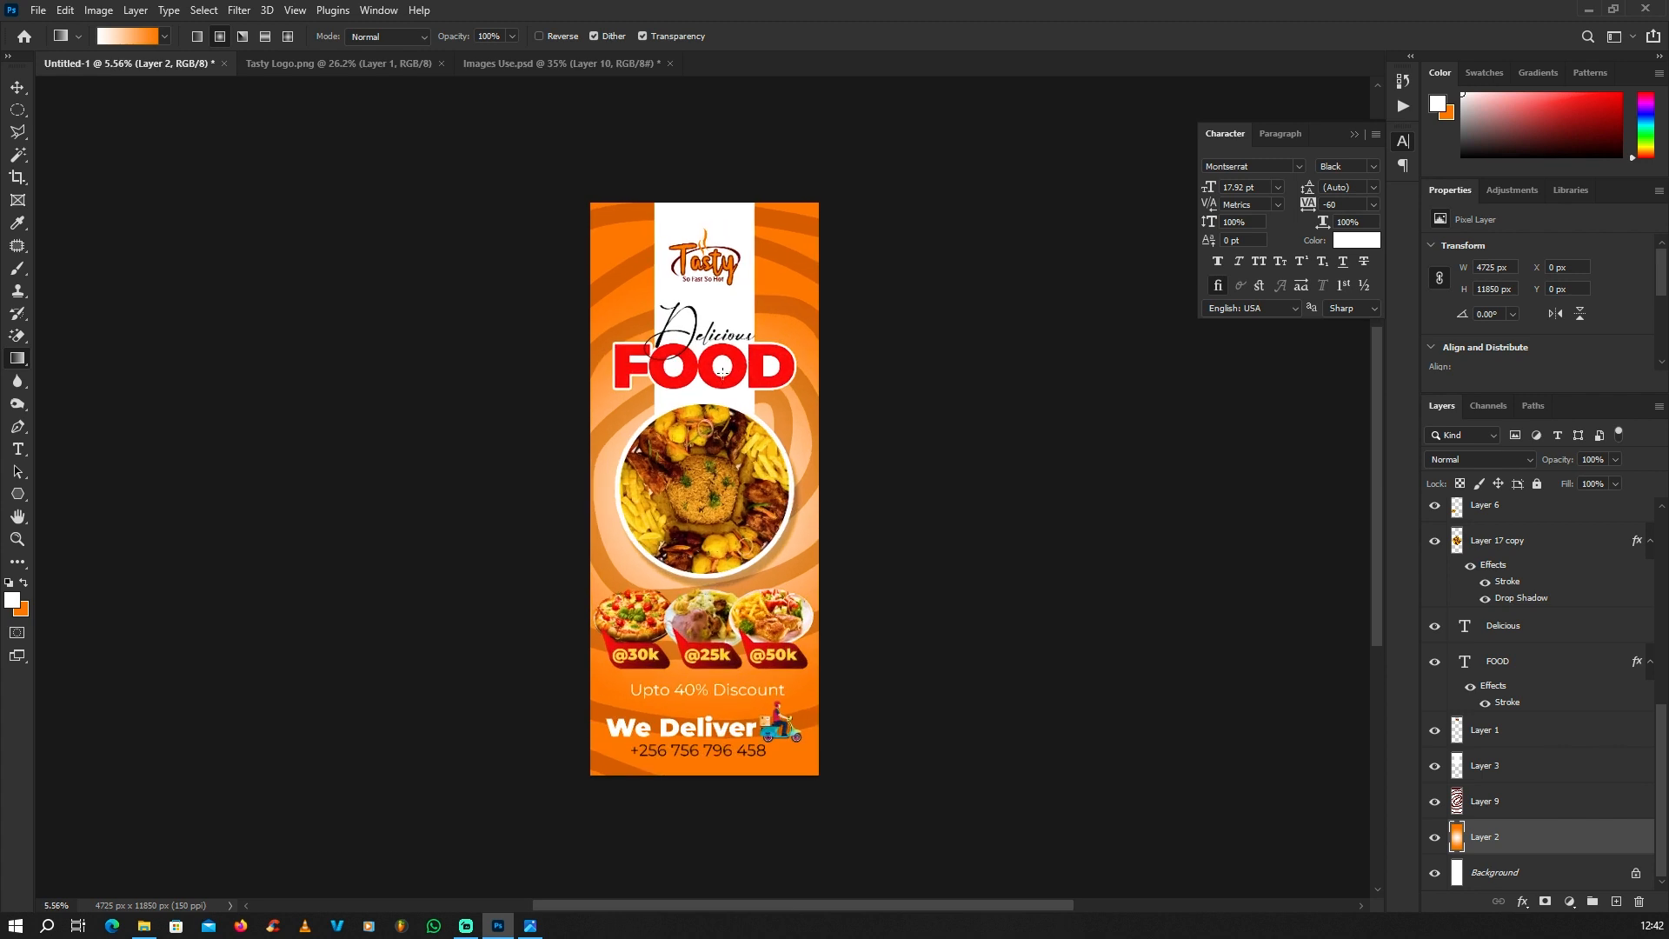
pyautogui.scroll(-1, 545, 343)
pyautogui.click(18, 88)
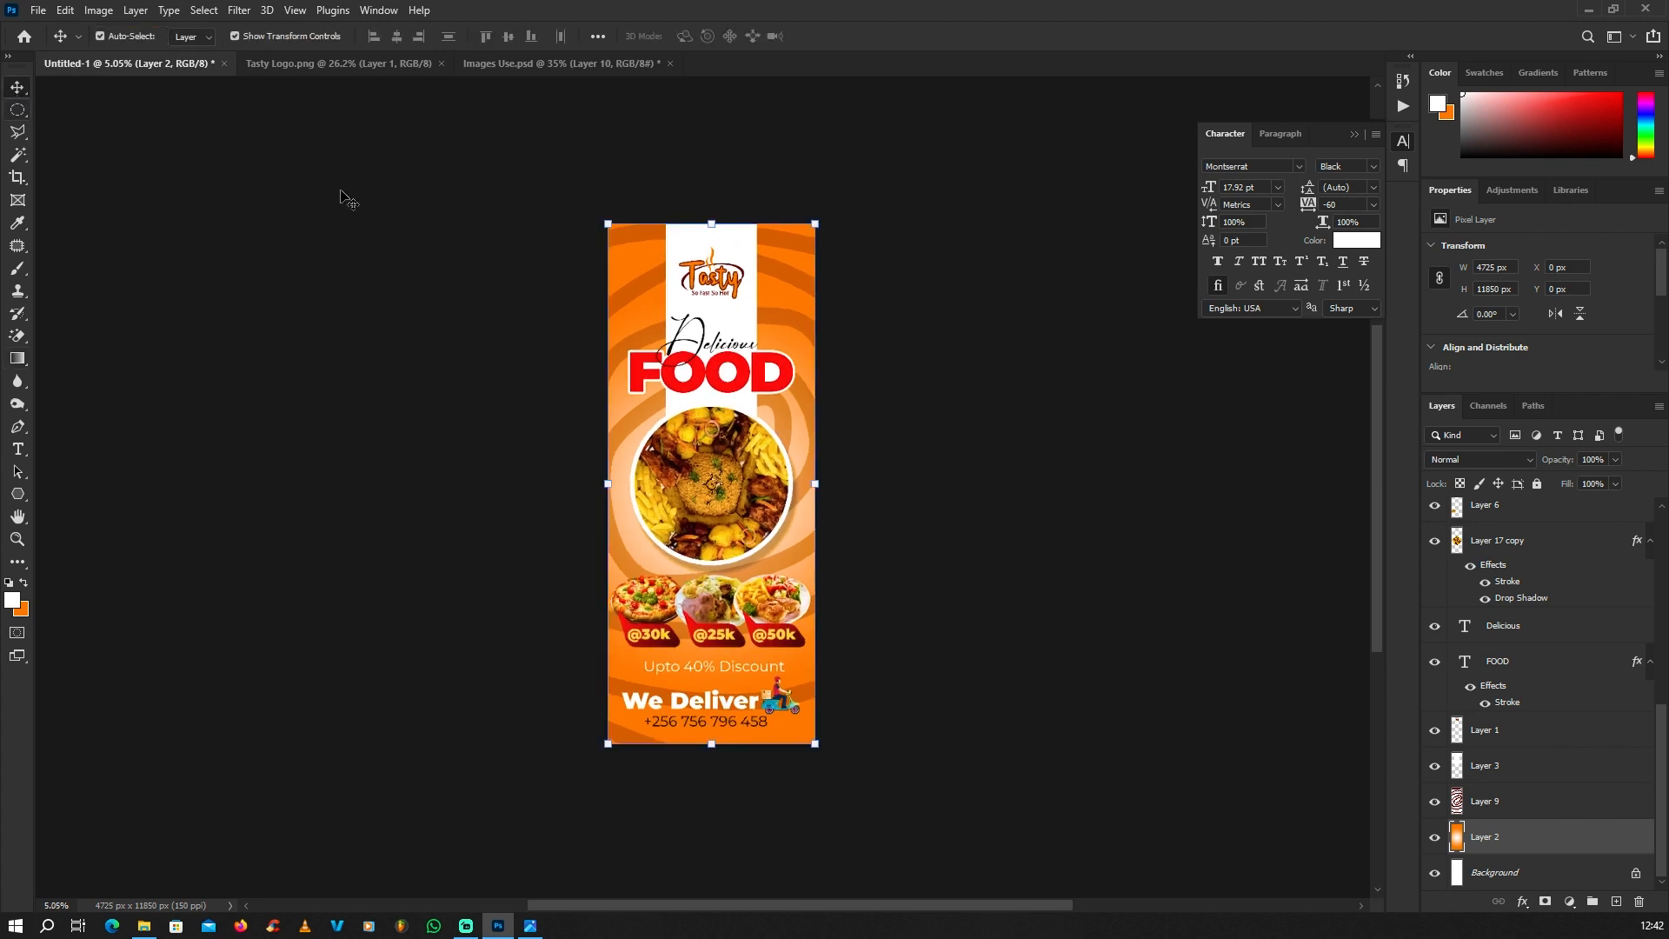
pyautogui.click(347, 200)
pyautogui.scroll(-1, 739, 374)
pyautogui.scroll(1, 738, 374)
pyautogui.scroll(-3, 682, 487)
pyautogui.scroll(4, 726, 434)
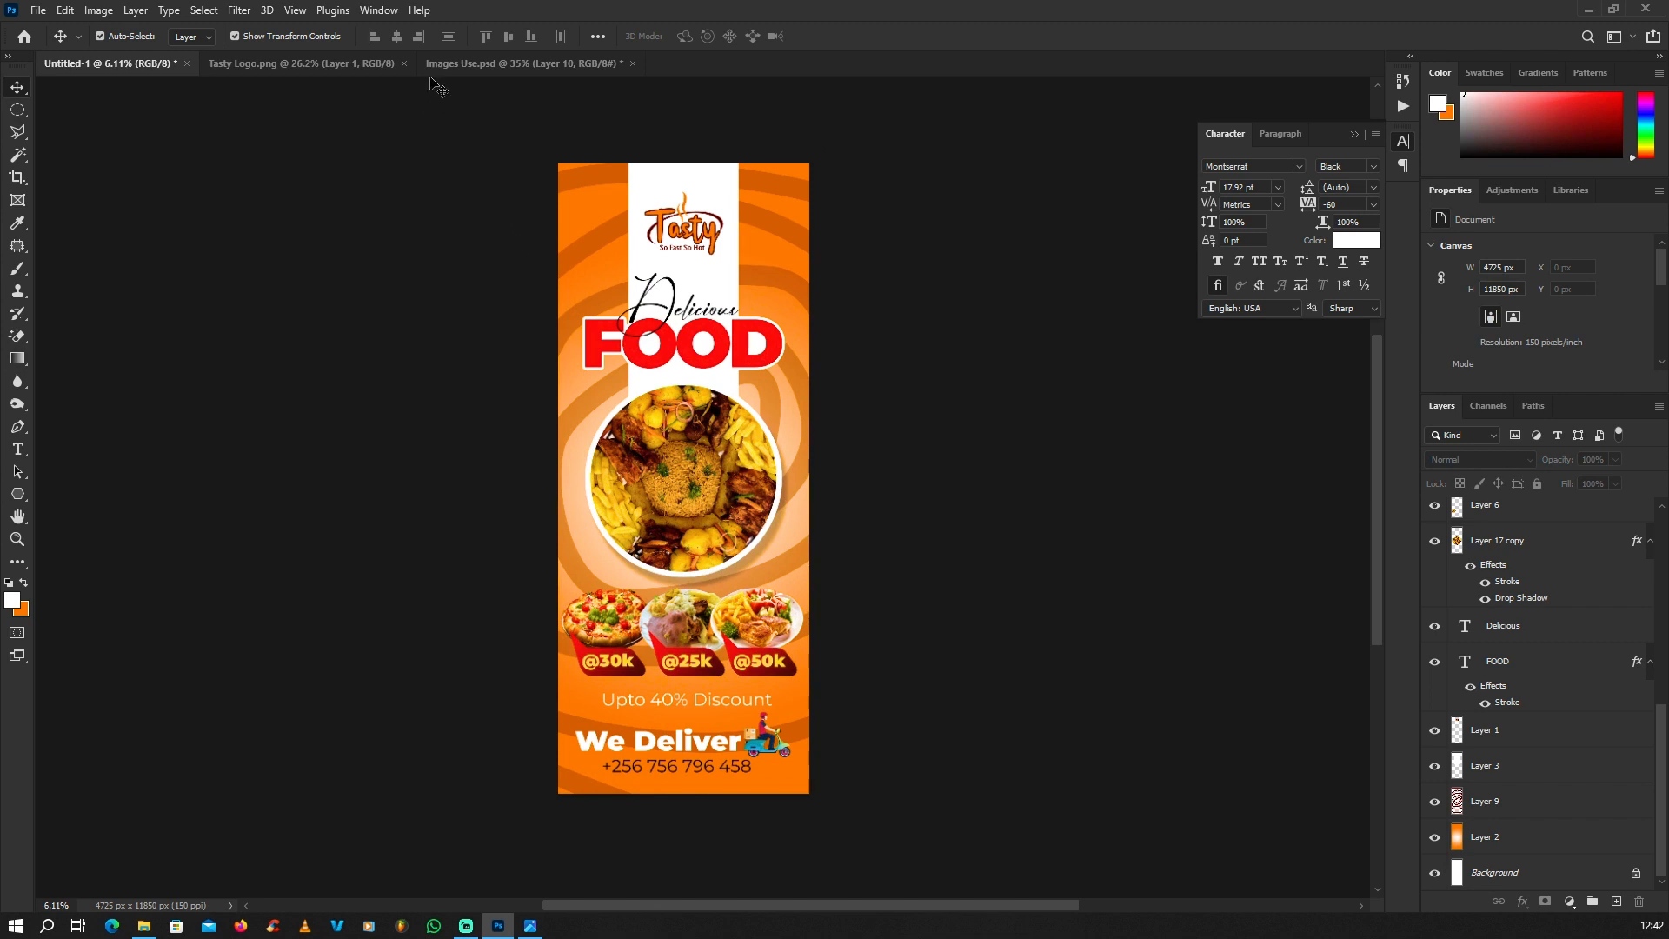
# Step: Bring the flatbread from Images Use.psd into the banner, scale it to about 168%, rotate it about -11° and place it across the upper right edge
pyautogui.click(459, 64)
pyautogui.scroll(-1, 756, 328)
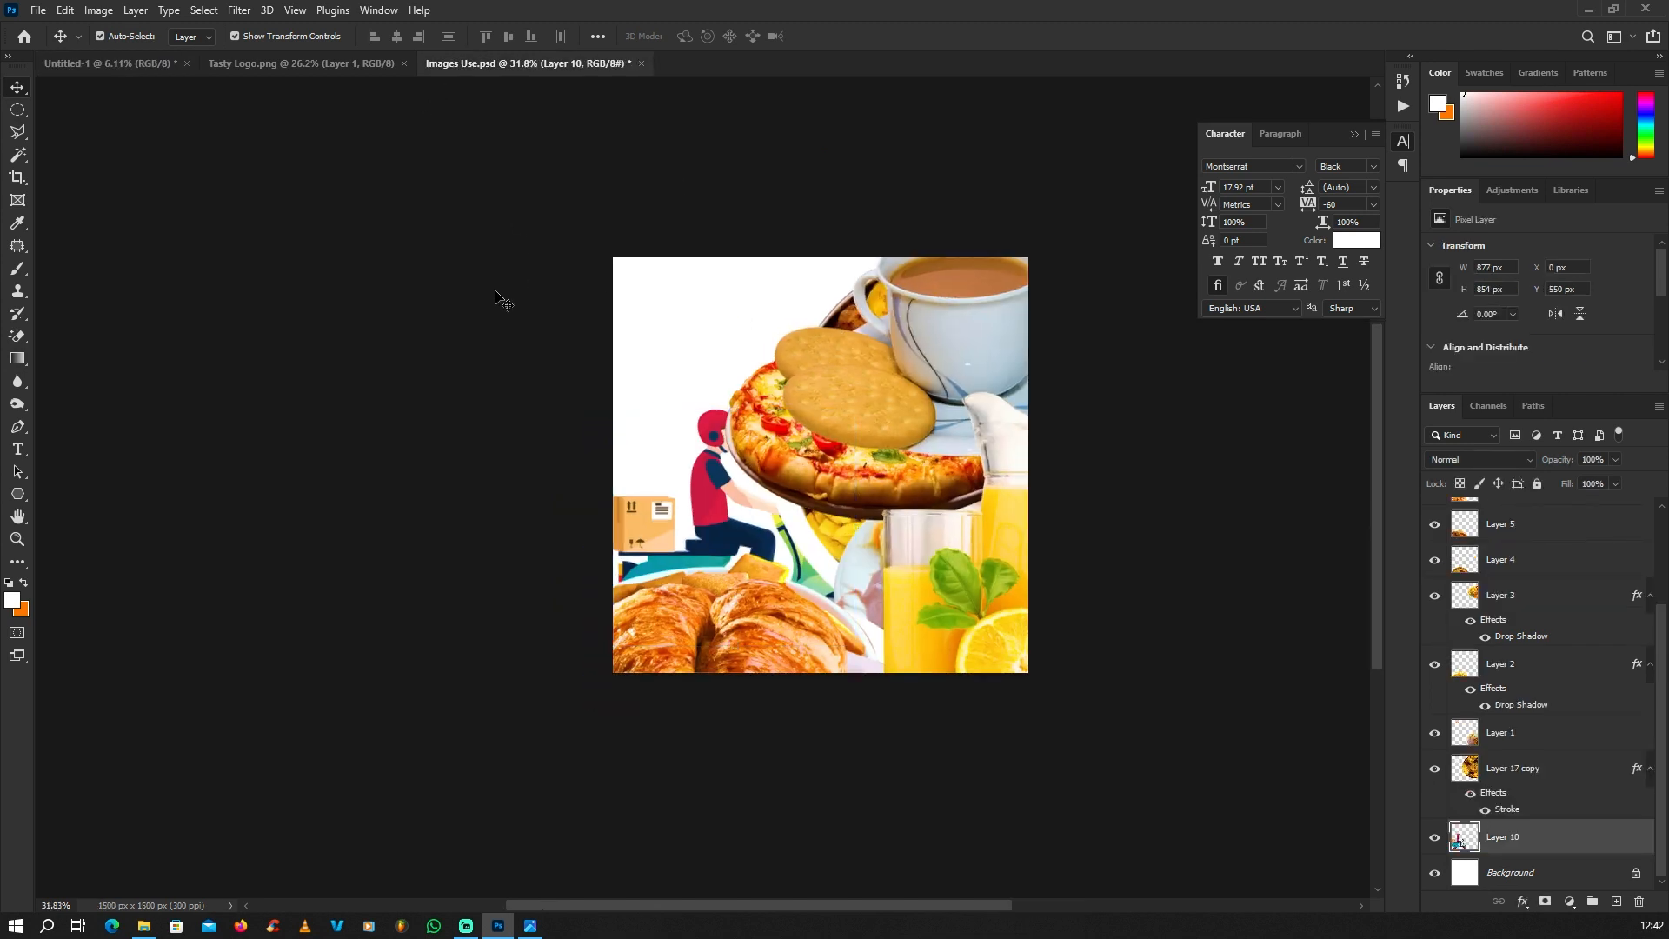
pyautogui.scroll(1, 499, 300)
pyautogui.moveTo(739, 629); pyautogui.dragTo(779, 226)
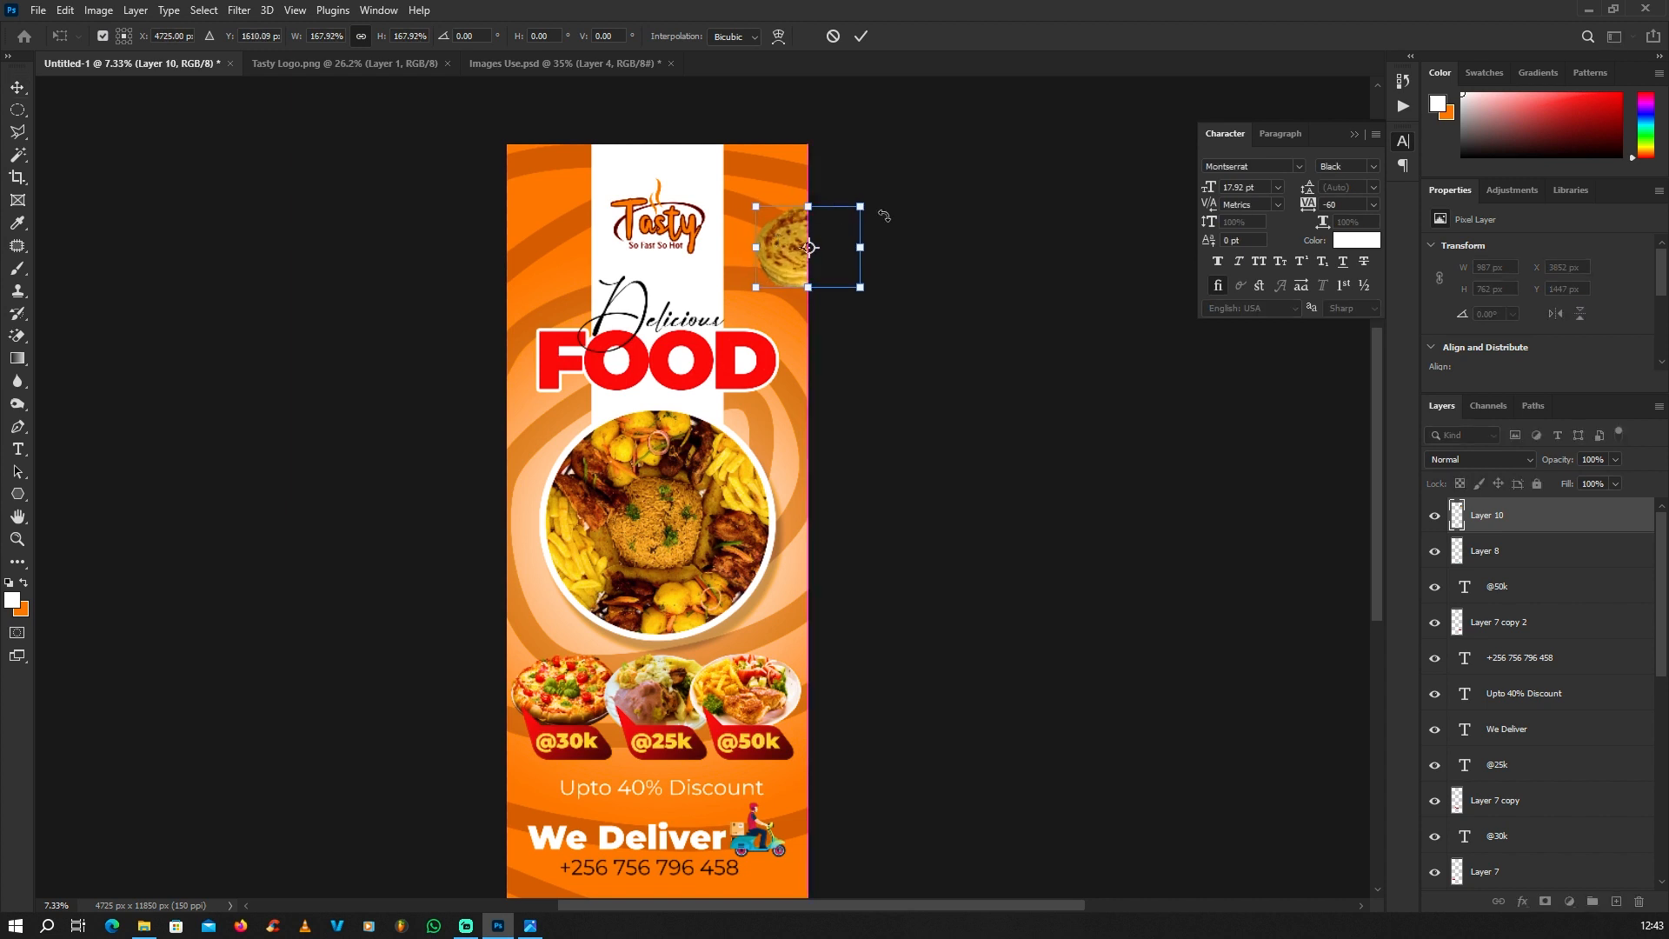
pyautogui.moveTo(884, 208); pyautogui.dragTo(925, 165)
pyautogui.press('Return')
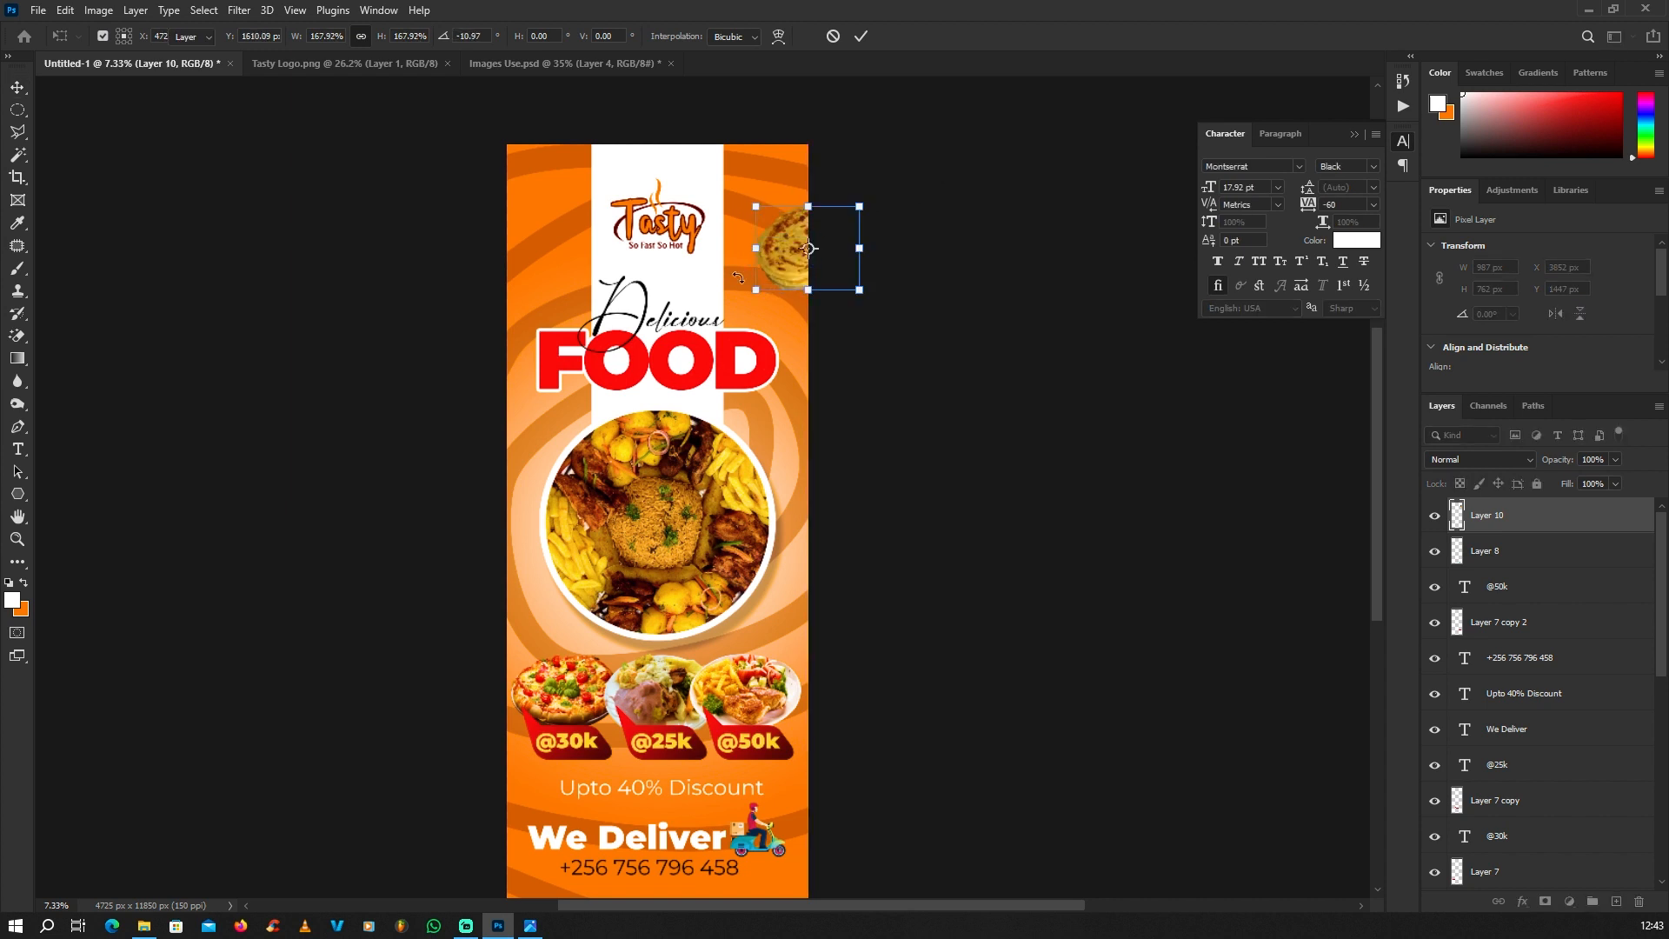
# Step: Move the pictures covering the bowl of brown pastries aside in Images Use.psd, shifting the croissant plate to the left
pyautogui.click(556, 64)
pyautogui.moveTo(789, 360); pyautogui.dragTo(929, 447)
pyautogui.moveTo(798, 389); pyautogui.dragTo(993, 429)
pyautogui.moveTo(812, 342); pyautogui.dragTo(646, 325)
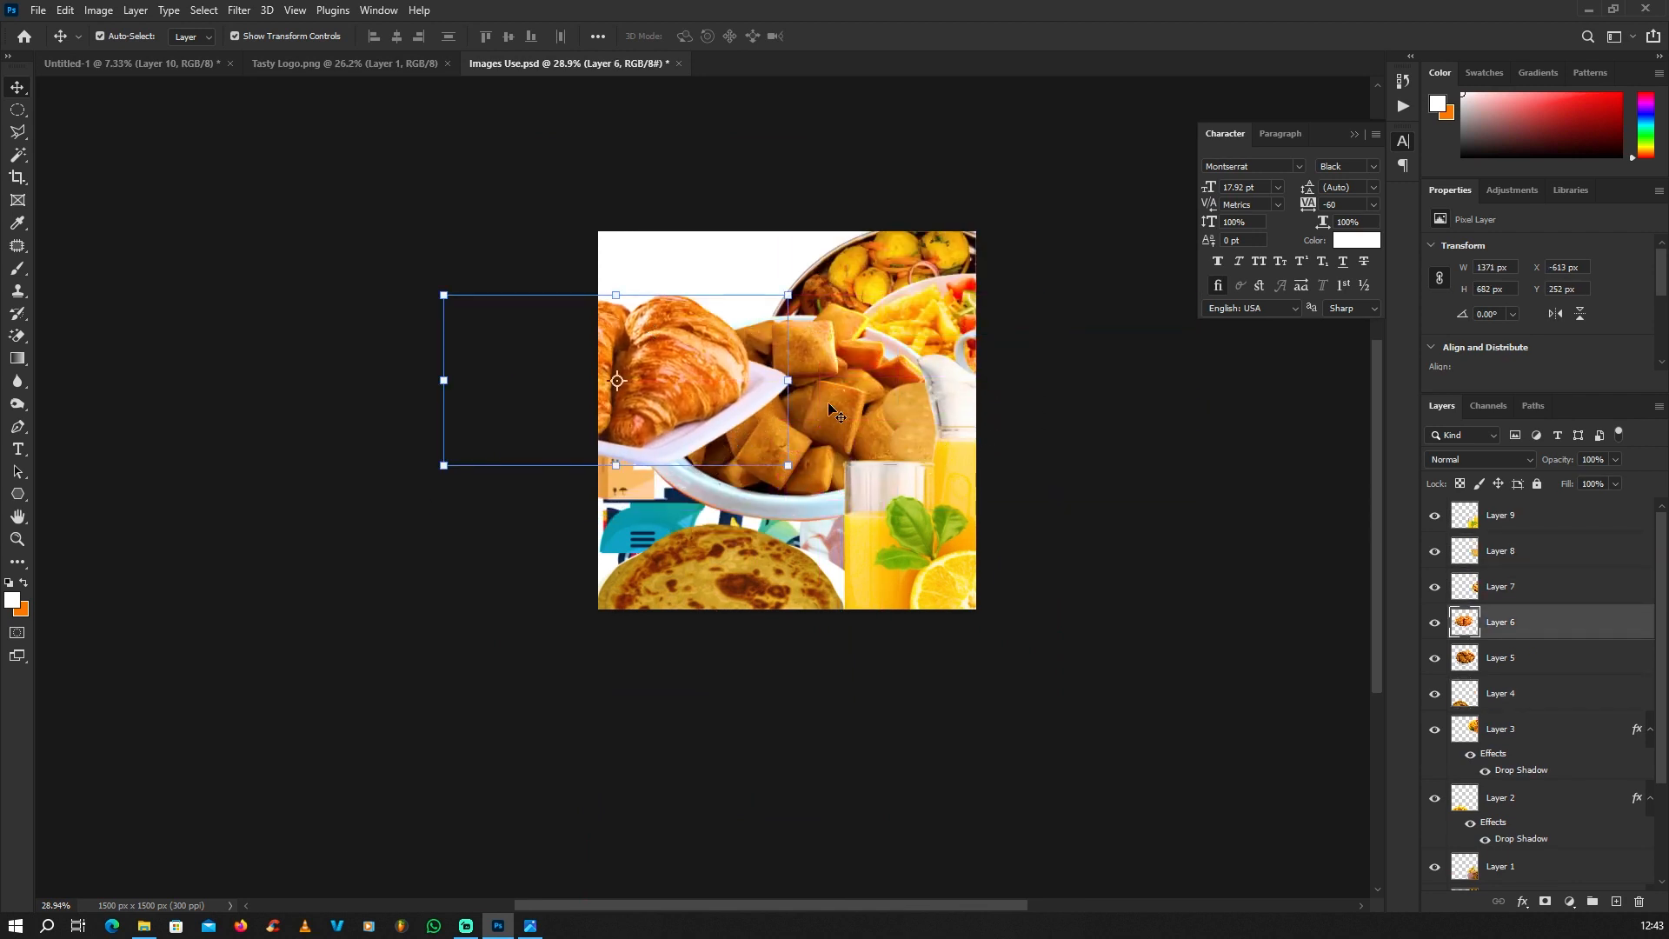
# Step: Copy the pastry bowl into the banner and place it half outside the upper left edge, about 1659 x 1652 px
pyautogui.moveTo(819, 400); pyautogui.dragTo(113, 205)
pyautogui.click(150, 65)
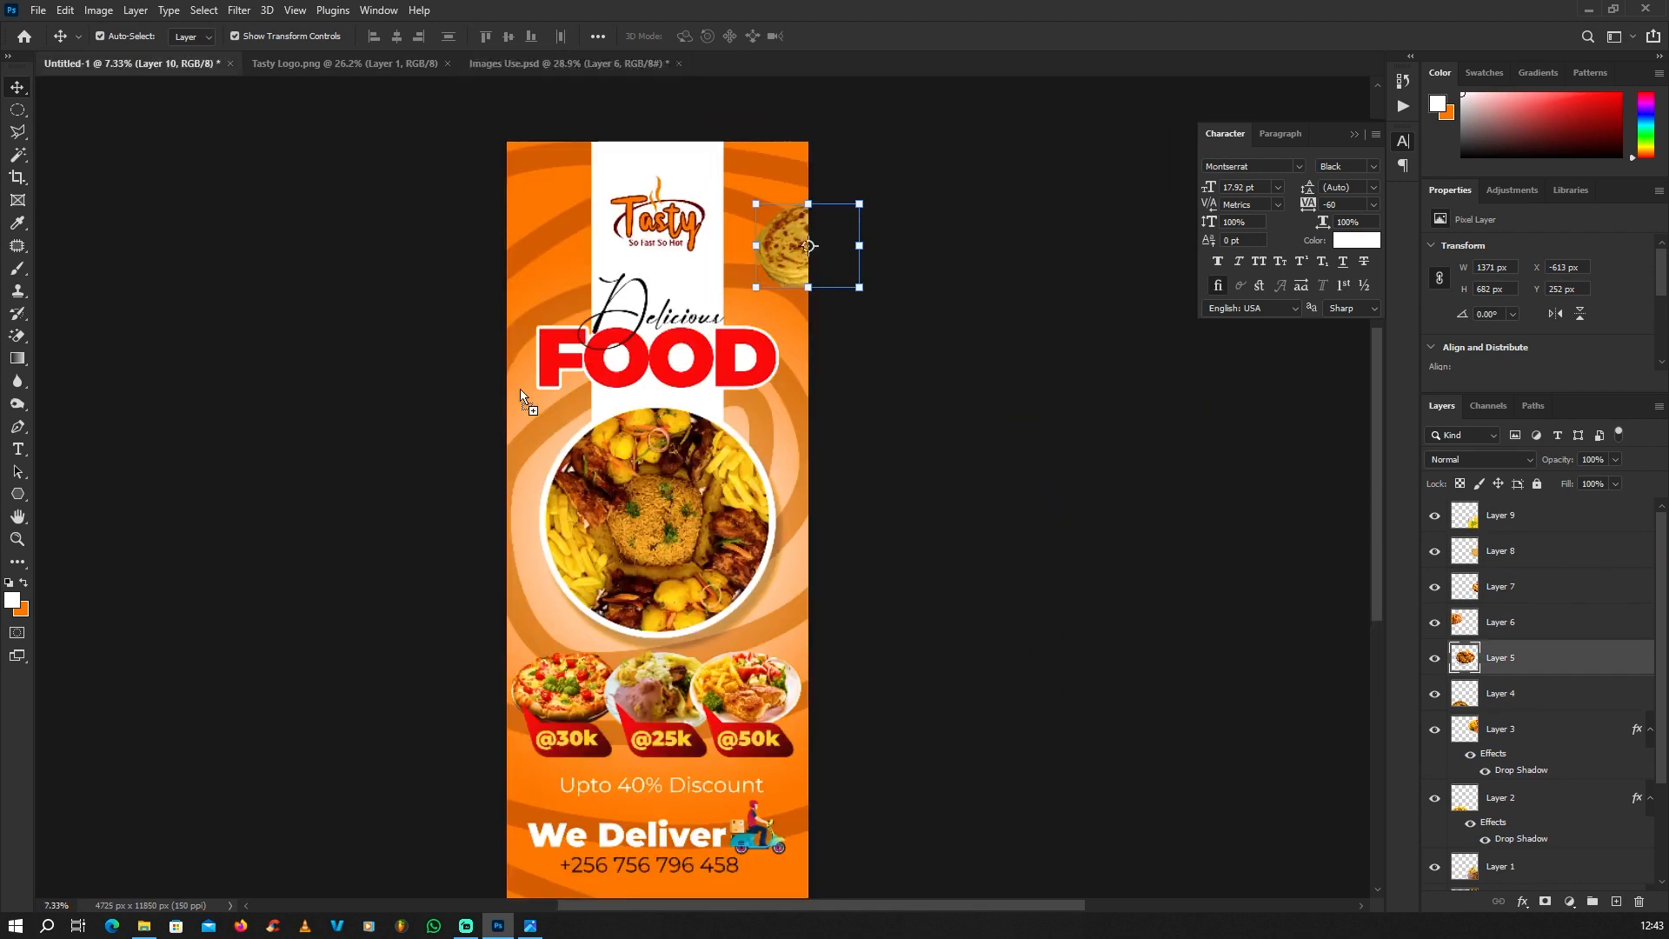
pyautogui.moveTo(520, 389); pyautogui.dragTo(519, 389)
pyautogui.moveTo(646, 389); pyautogui.dragTo(633, 243)
pyautogui.press('Return')
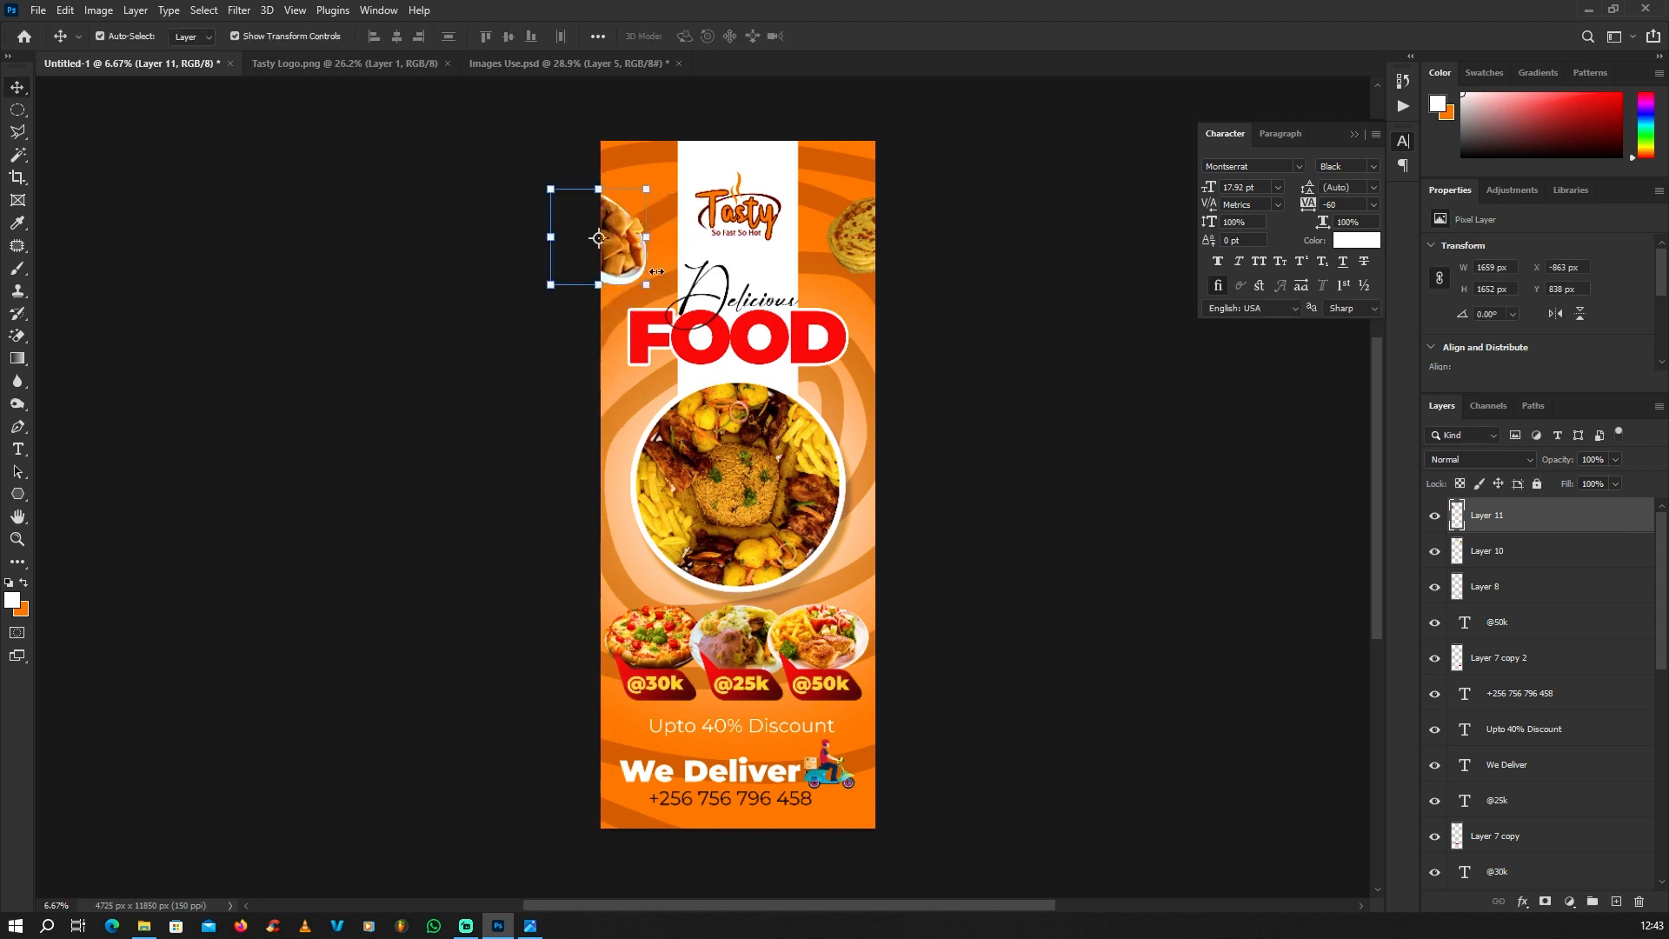
pyautogui.scroll(-1, 632, 244)
pyautogui.click(412, 278)
# Step: Bring the croissant plate from Images Use.psd into the banner and place it across the left edge over the platter, about 1958 x 1023 px
pyautogui.click(516, 68)
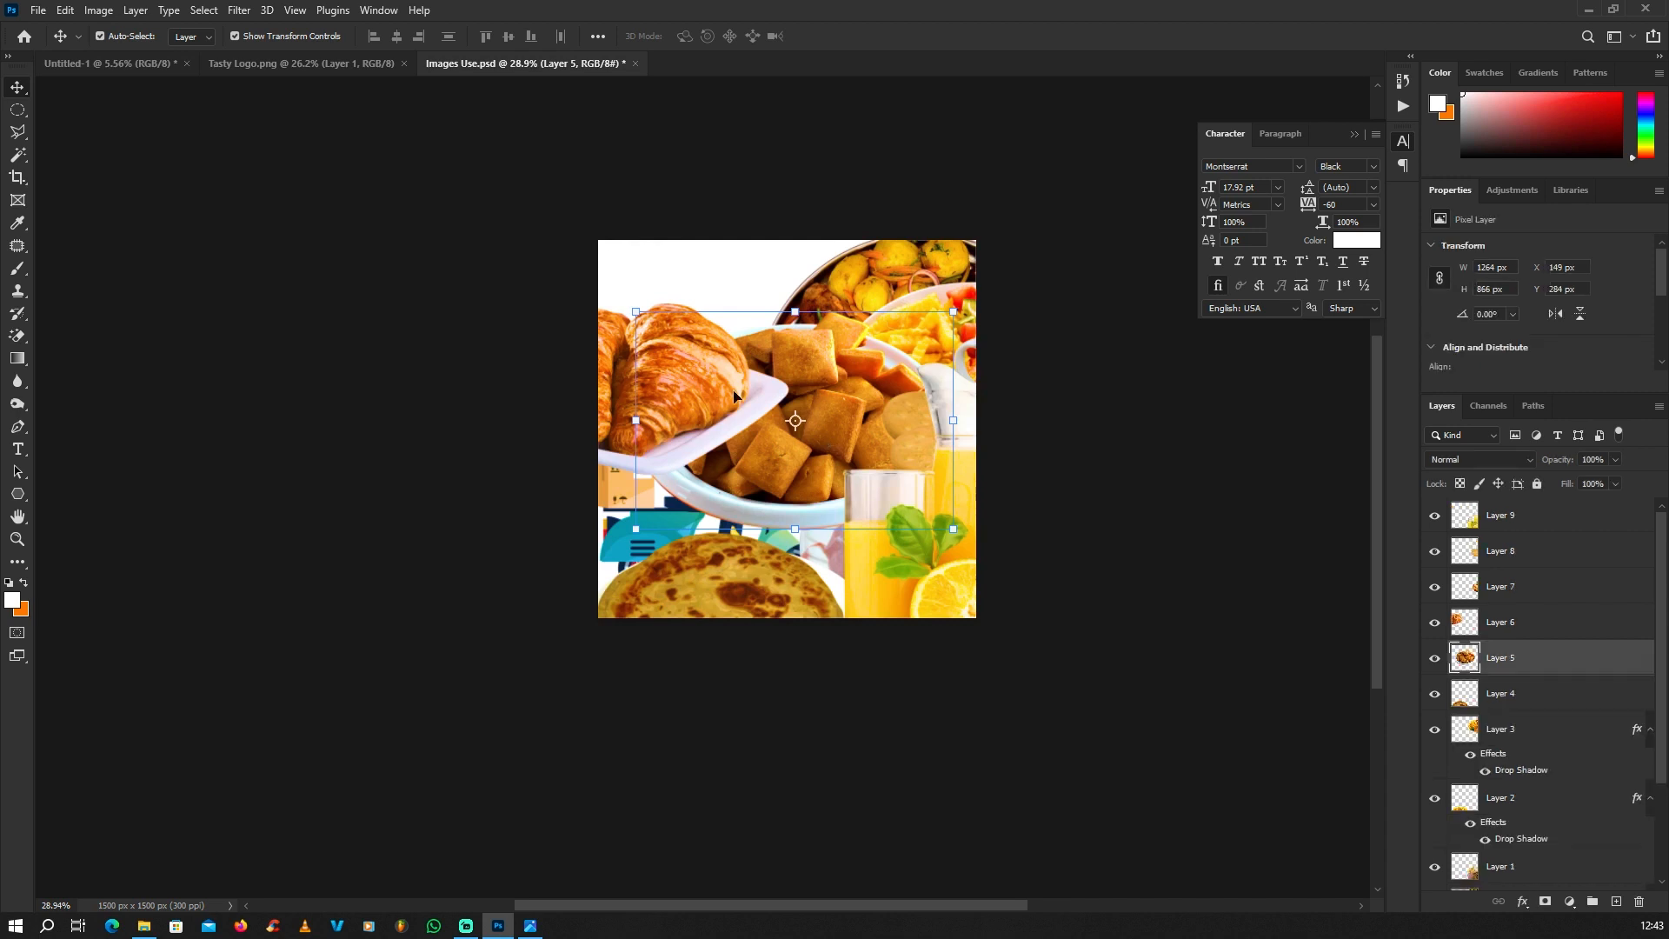
pyautogui.moveTo(738, 397); pyautogui.dragTo(780, 556)
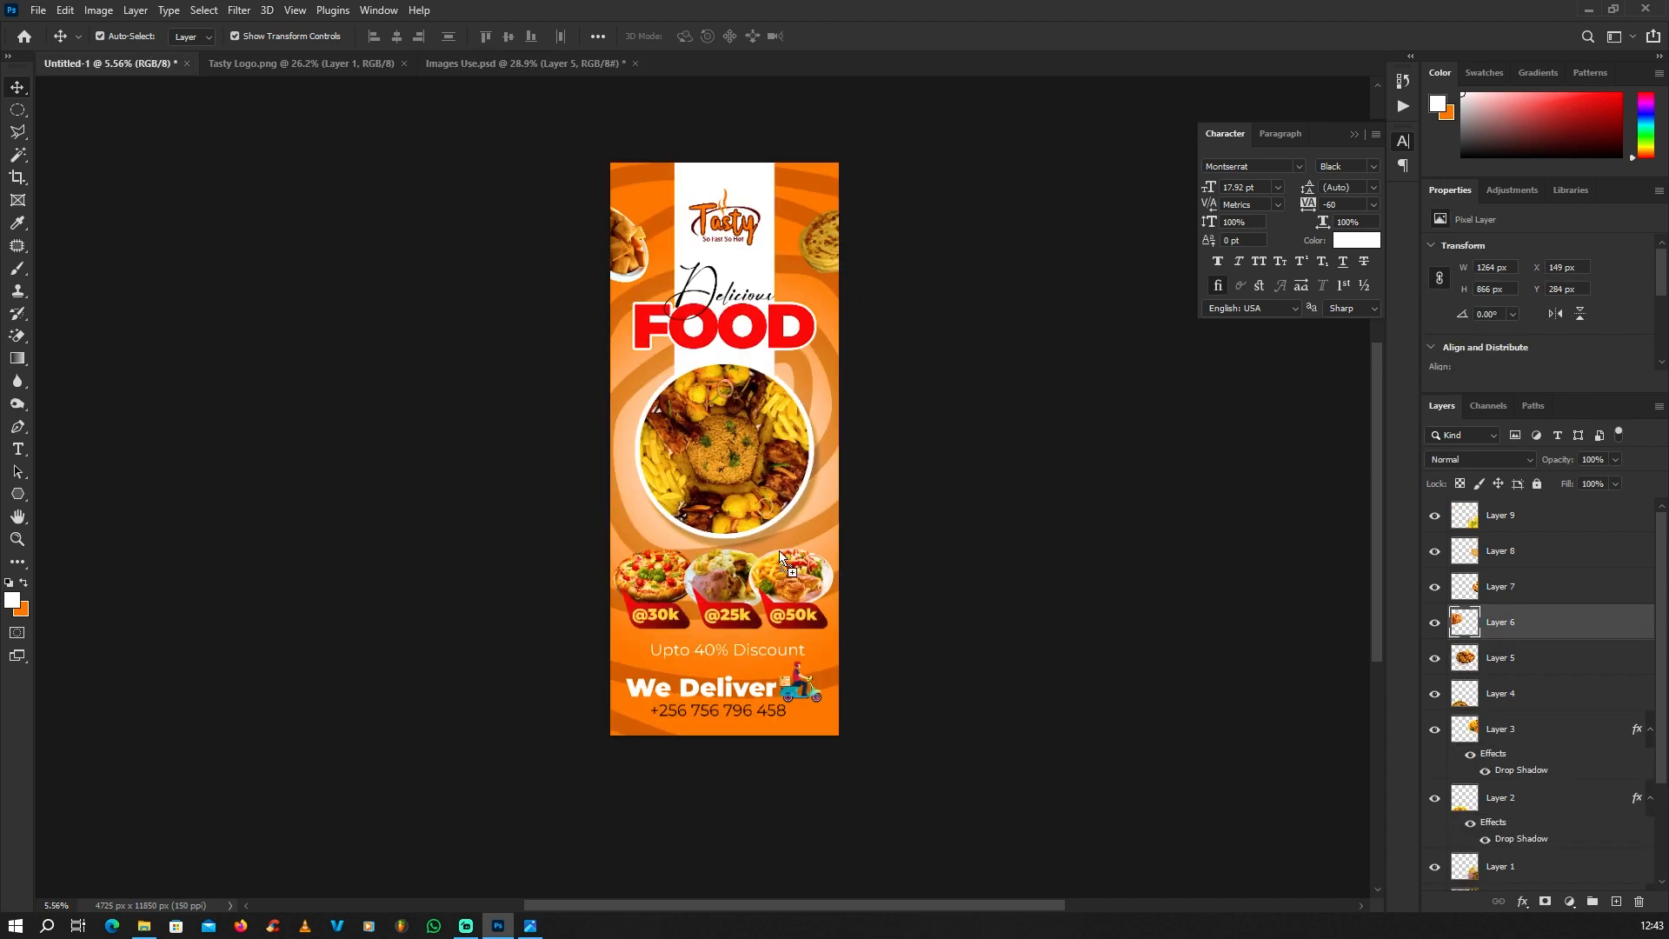
pyautogui.moveTo(833, 492); pyautogui.dragTo(922, 273)
pyautogui.scroll(2, 835, 476)
pyautogui.moveTo(939, 279); pyautogui.dragTo(918, 218)
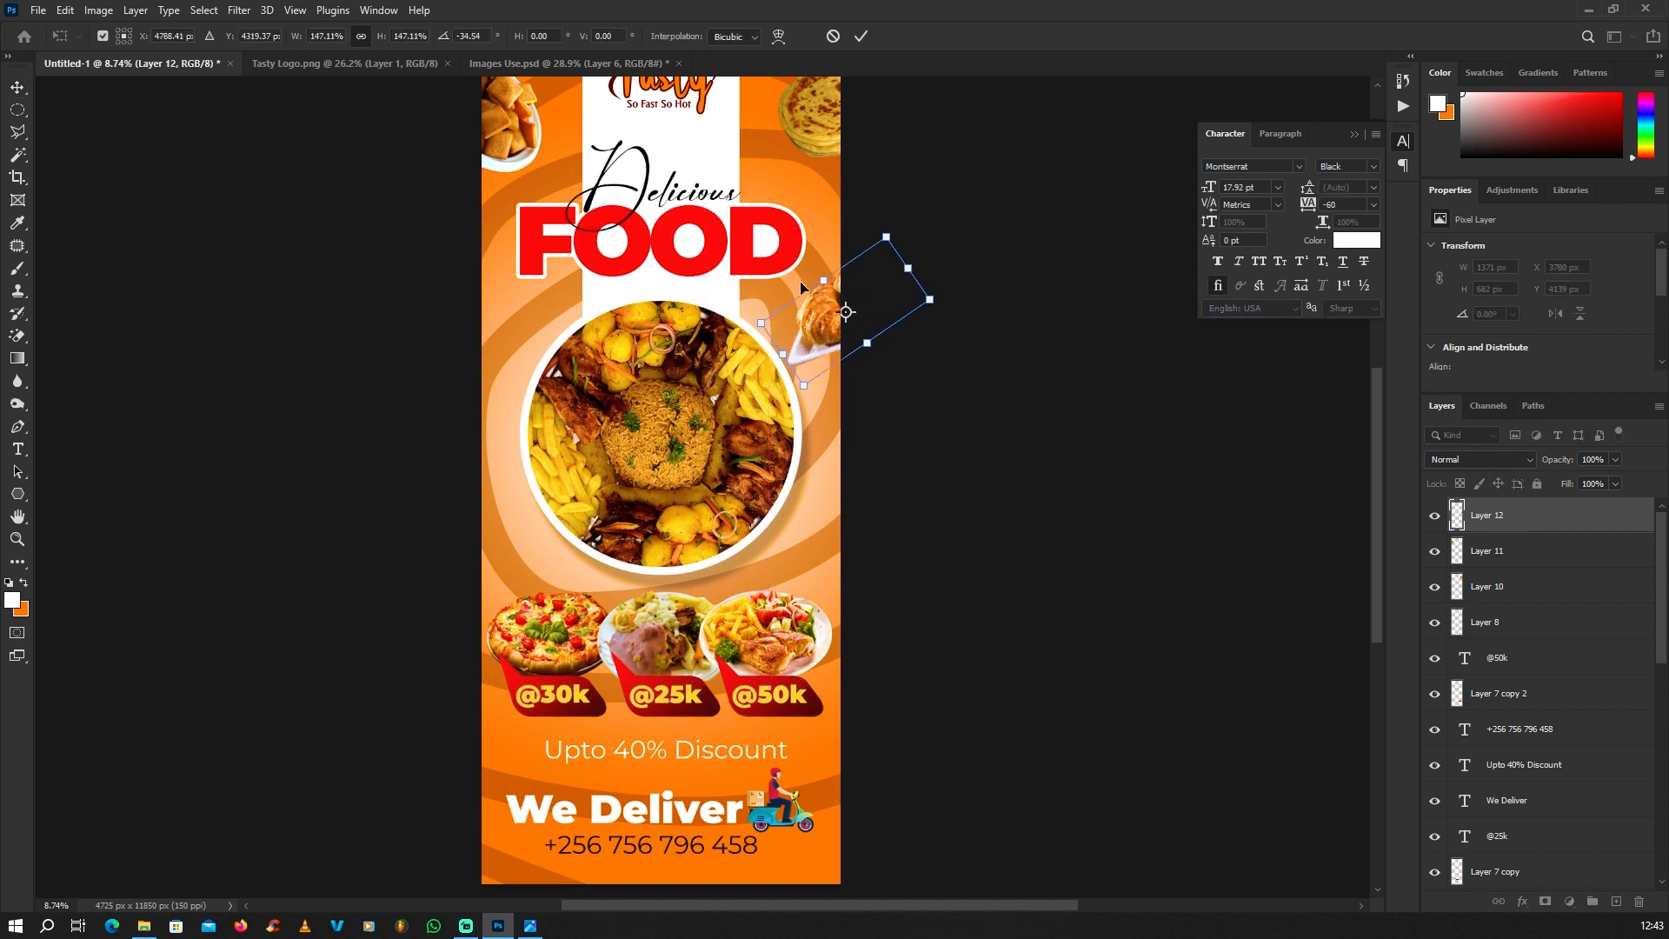
pyautogui.moveTo(969, 272); pyautogui.dragTo(976, 335)
pyautogui.moveTo(809, 292); pyautogui.dragTo(601, 379)
pyautogui.scroll(-3, 821, 330)
pyautogui.press('Return')
# Step: Move the croissant layer down the layer stack to just below the FOOD text and above Layer 1
pyautogui.scroll(1, 820, 337)
pyautogui.scroll(2, 601, 379)
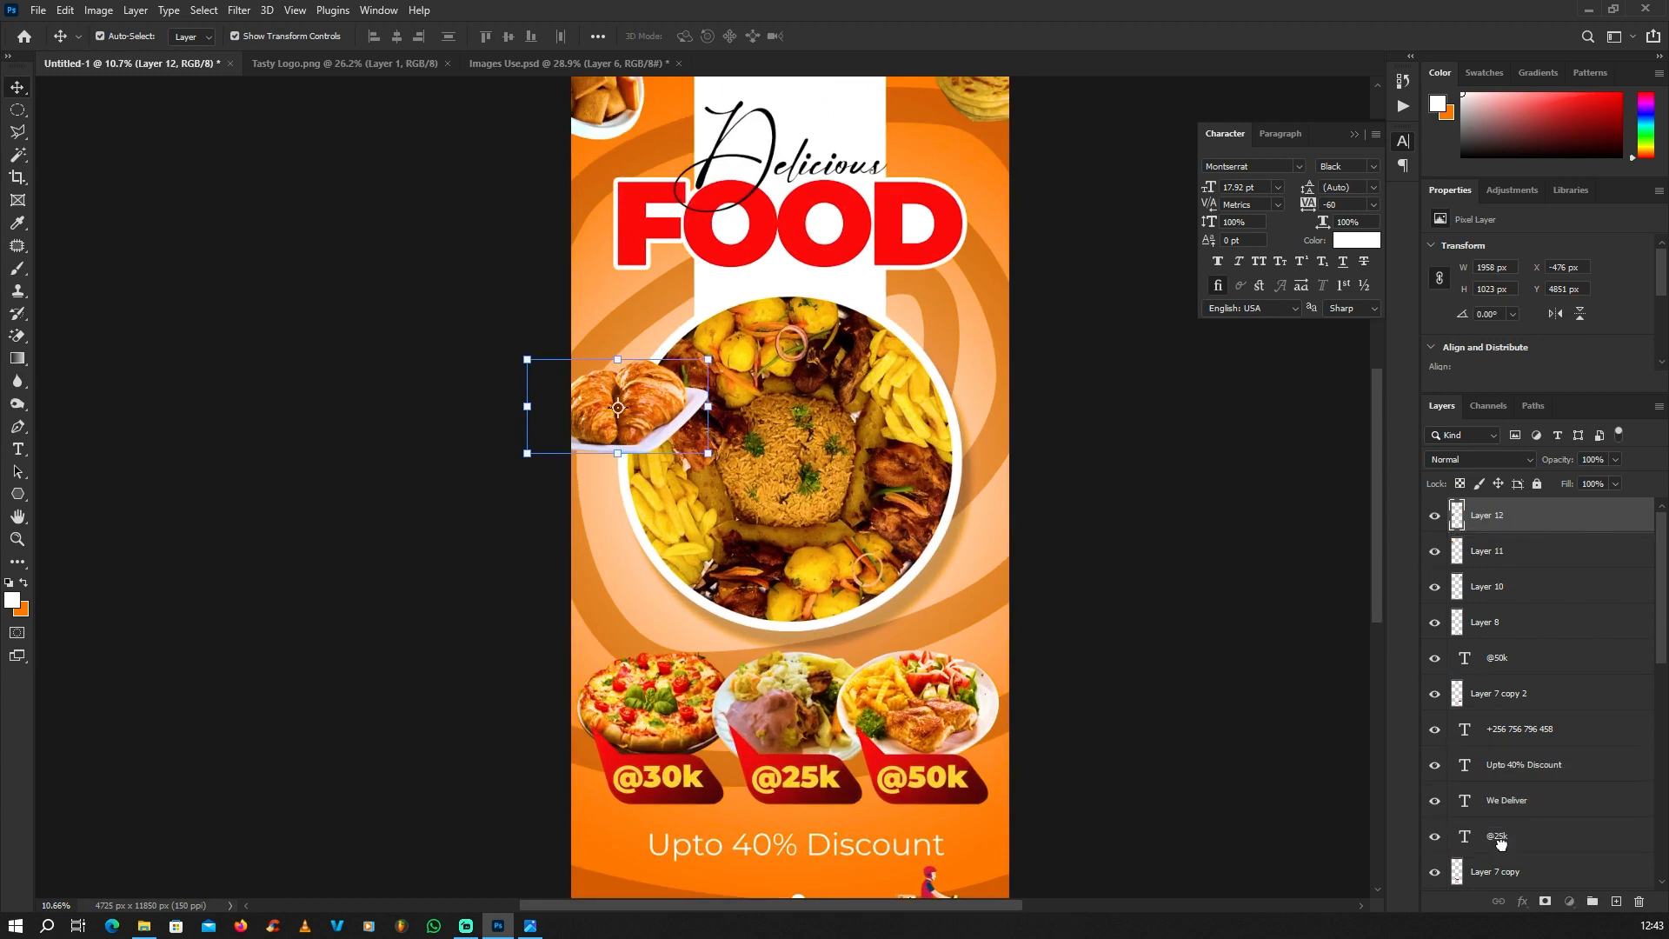
pyautogui.scroll(-8, 1501, 841)
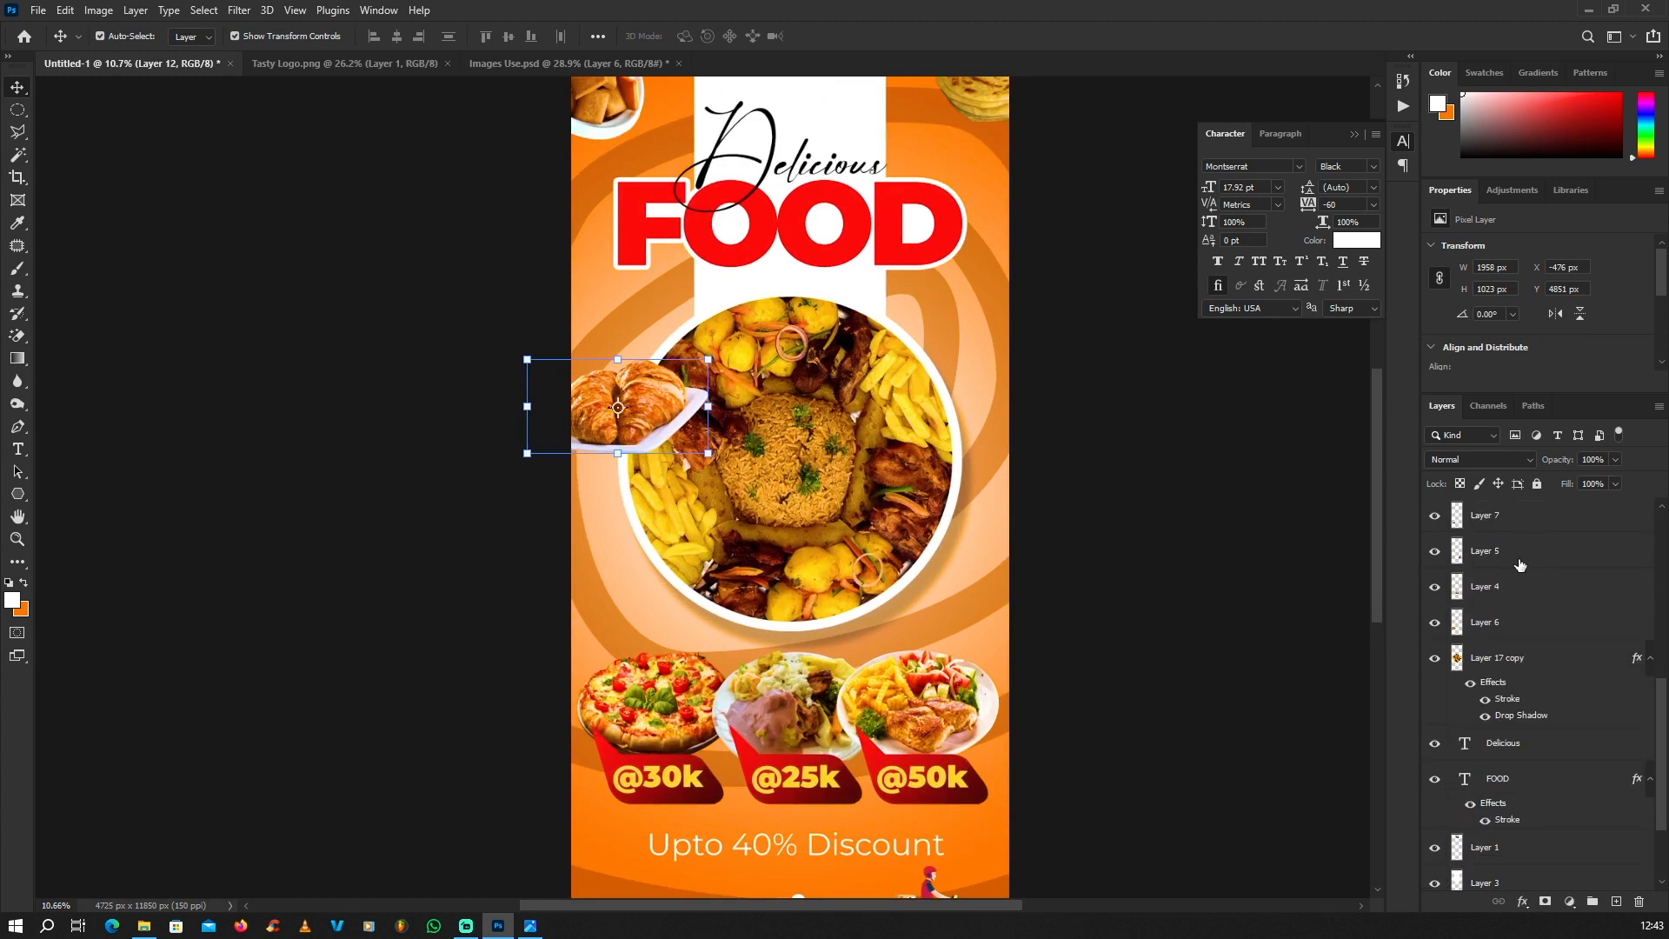
pyautogui.scroll(2, 1519, 566)
pyautogui.moveTo(1520, 532); pyautogui.dragTo(1522, 789)
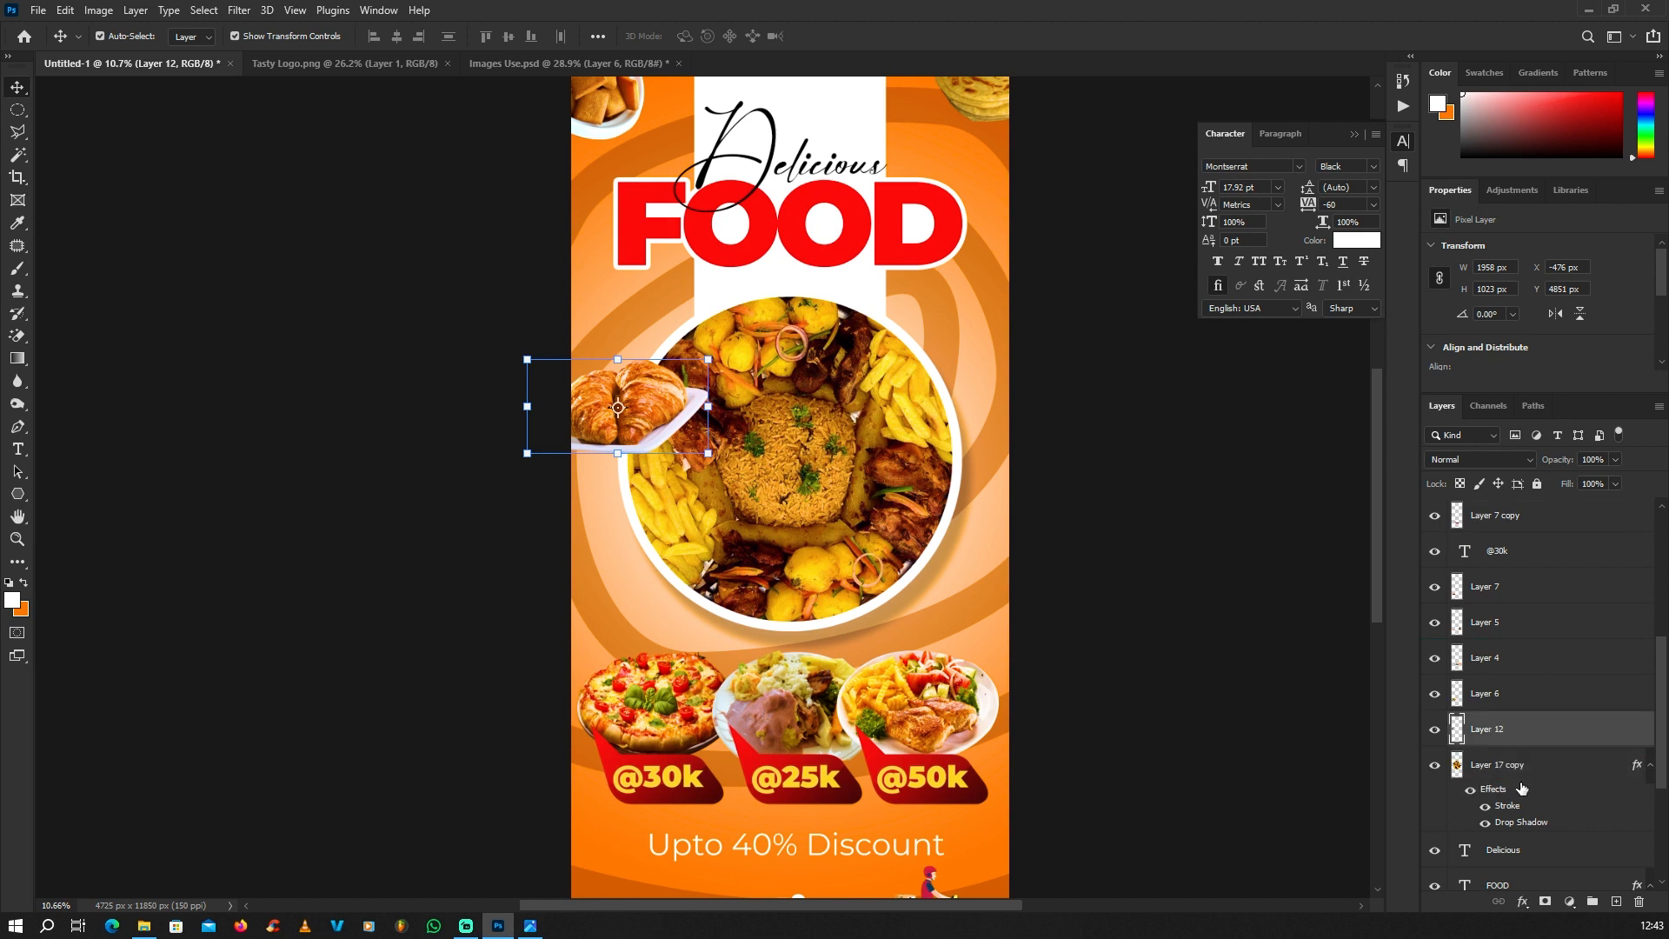
pyautogui.scroll(-1, 1530, 693)
pyautogui.moveTo(1554, 633); pyautogui.dragTo(1525, 830)
pyautogui.scroll(-1, 1564, 749)
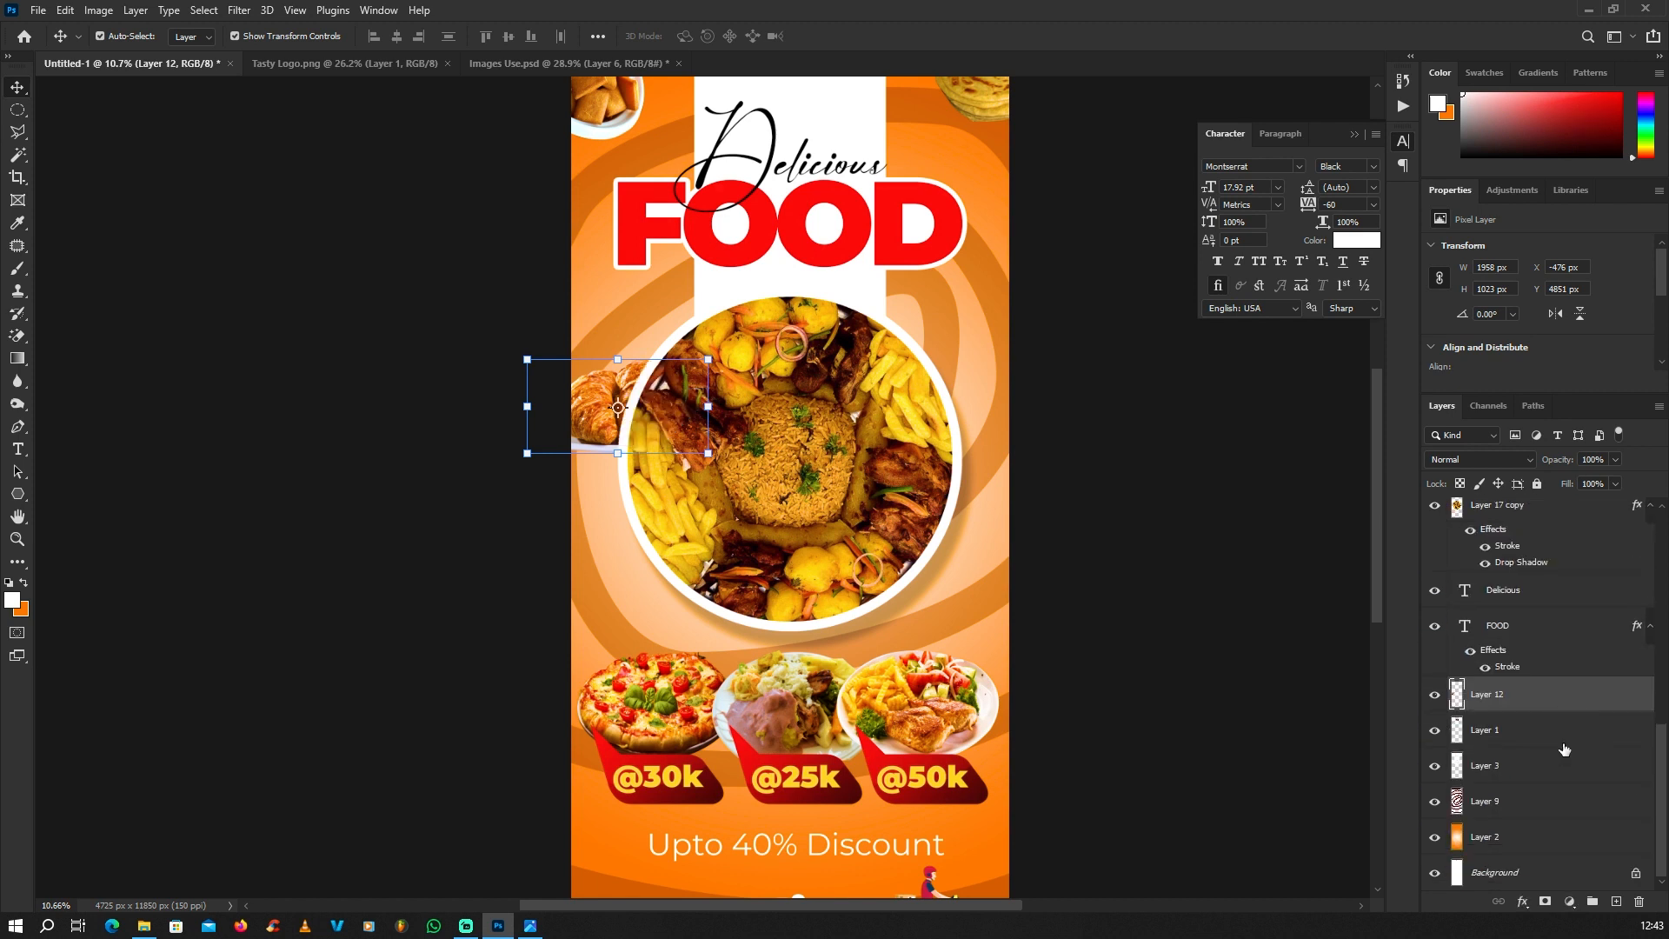
# Step: Rotate the croissant plate about 42° and shift it slightly outward so it peeks out from behind the platter's left side
pyautogui.moveTo(724, 359); pyautogui.dragTo(728, 443)
pyautogui.moveTo(601, 392); pyautogui.dragTo(591, 387)
pyautogui.scroll(-3, 599, 529)
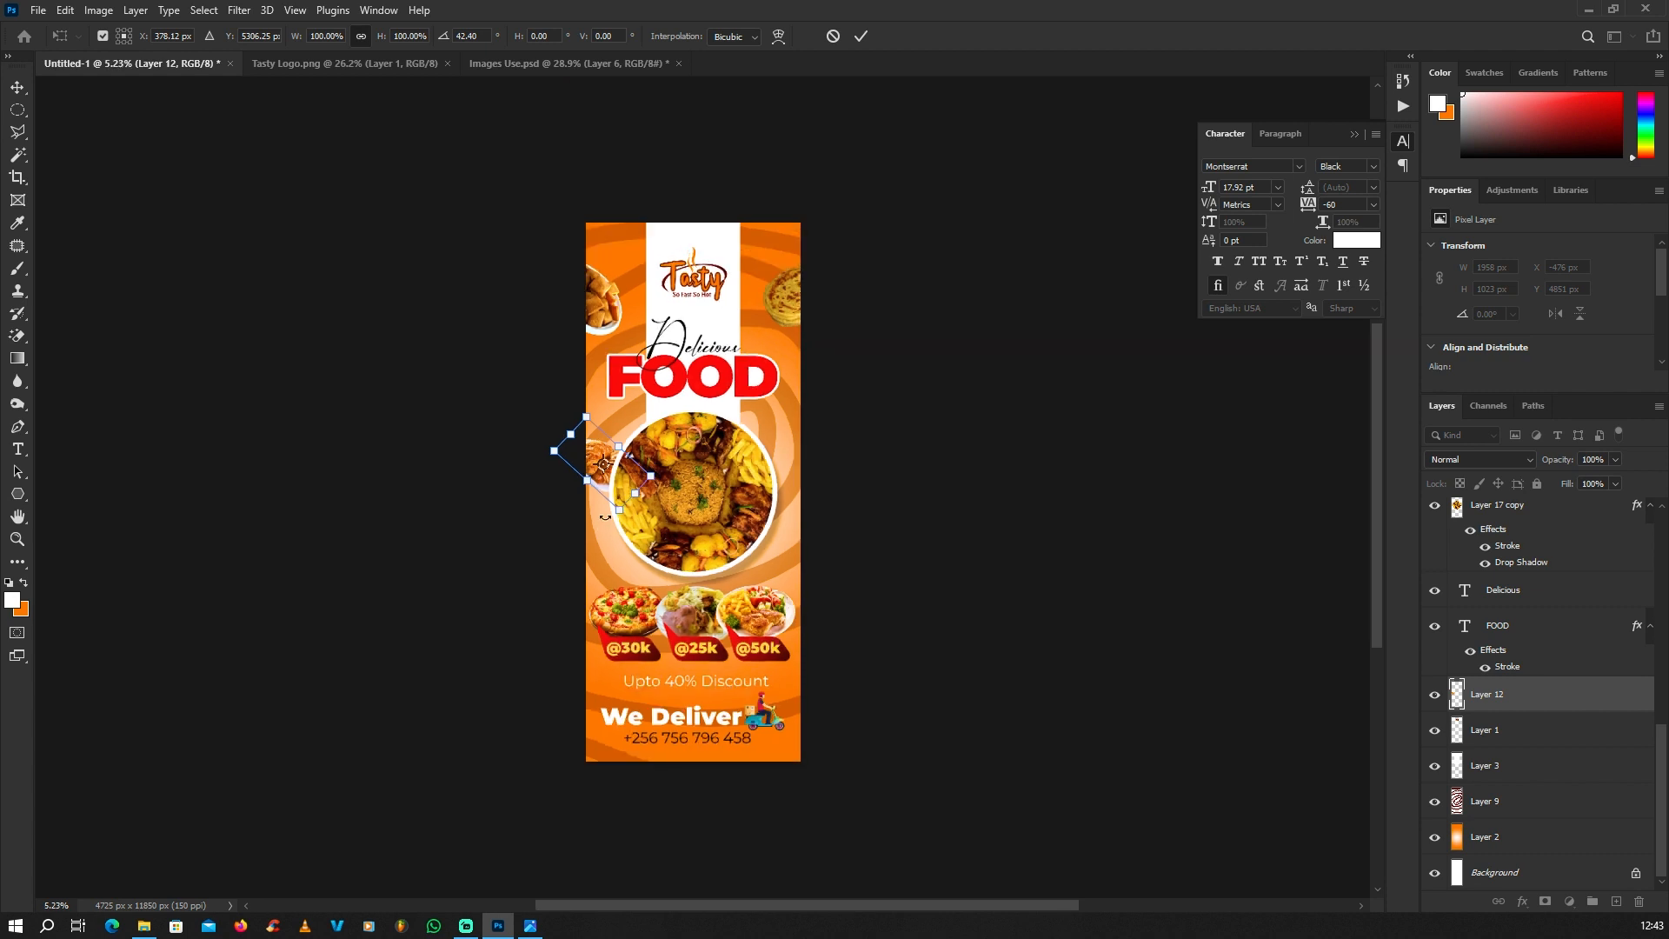
pyautogui.press('Return')
pyautogui.scroll(3, 600, 461)
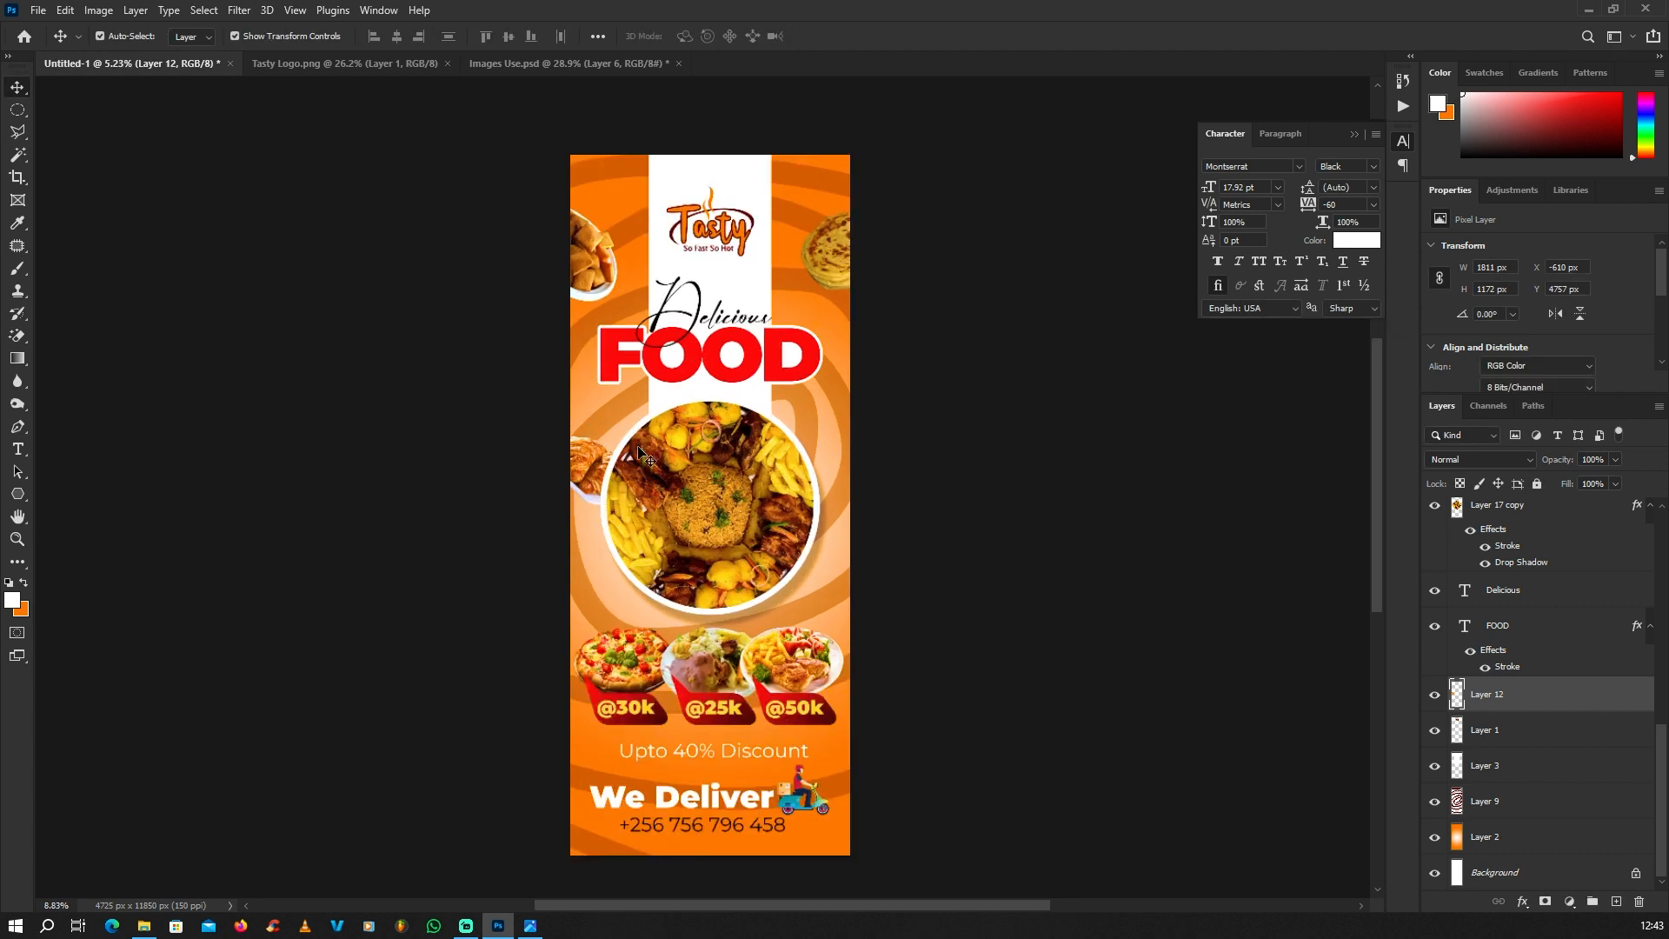
# Step: Select the croissant, pastry bowl and flatbread layers together and merge them into one layer
pyautogui.keyDown('shift'); pyautogui.click(569, 186); pyautogui.keyUp('shift')
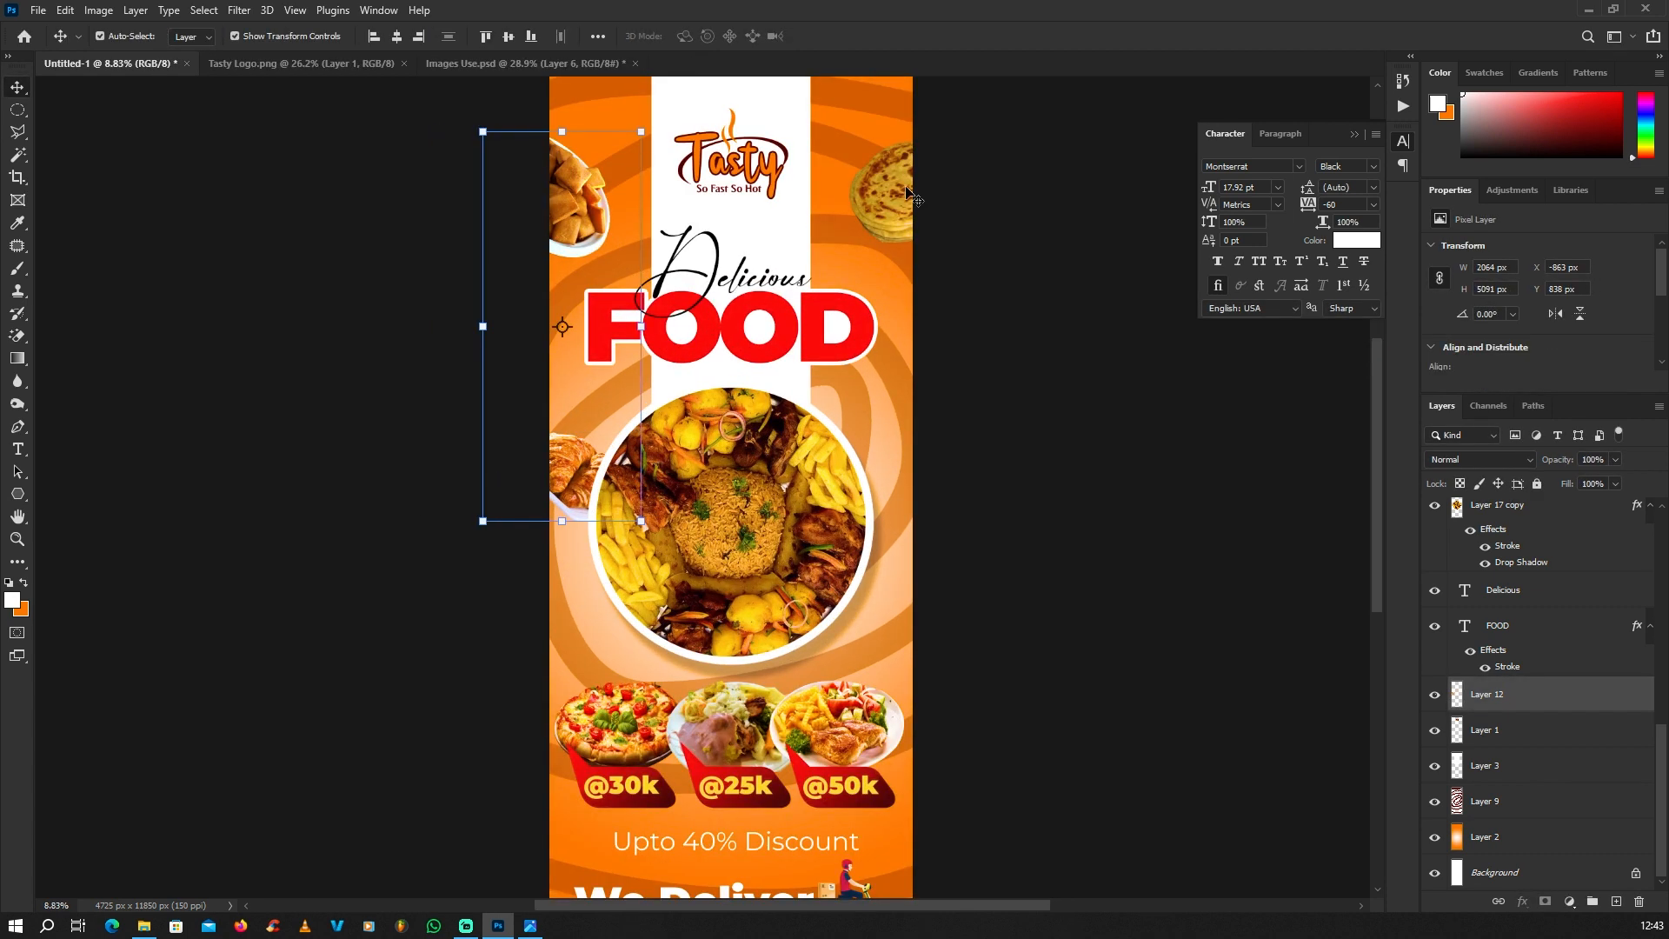
pyautogui.keyDown('shift'); pyautogui.click(883, 192); pyautogui.keyUp('shift')
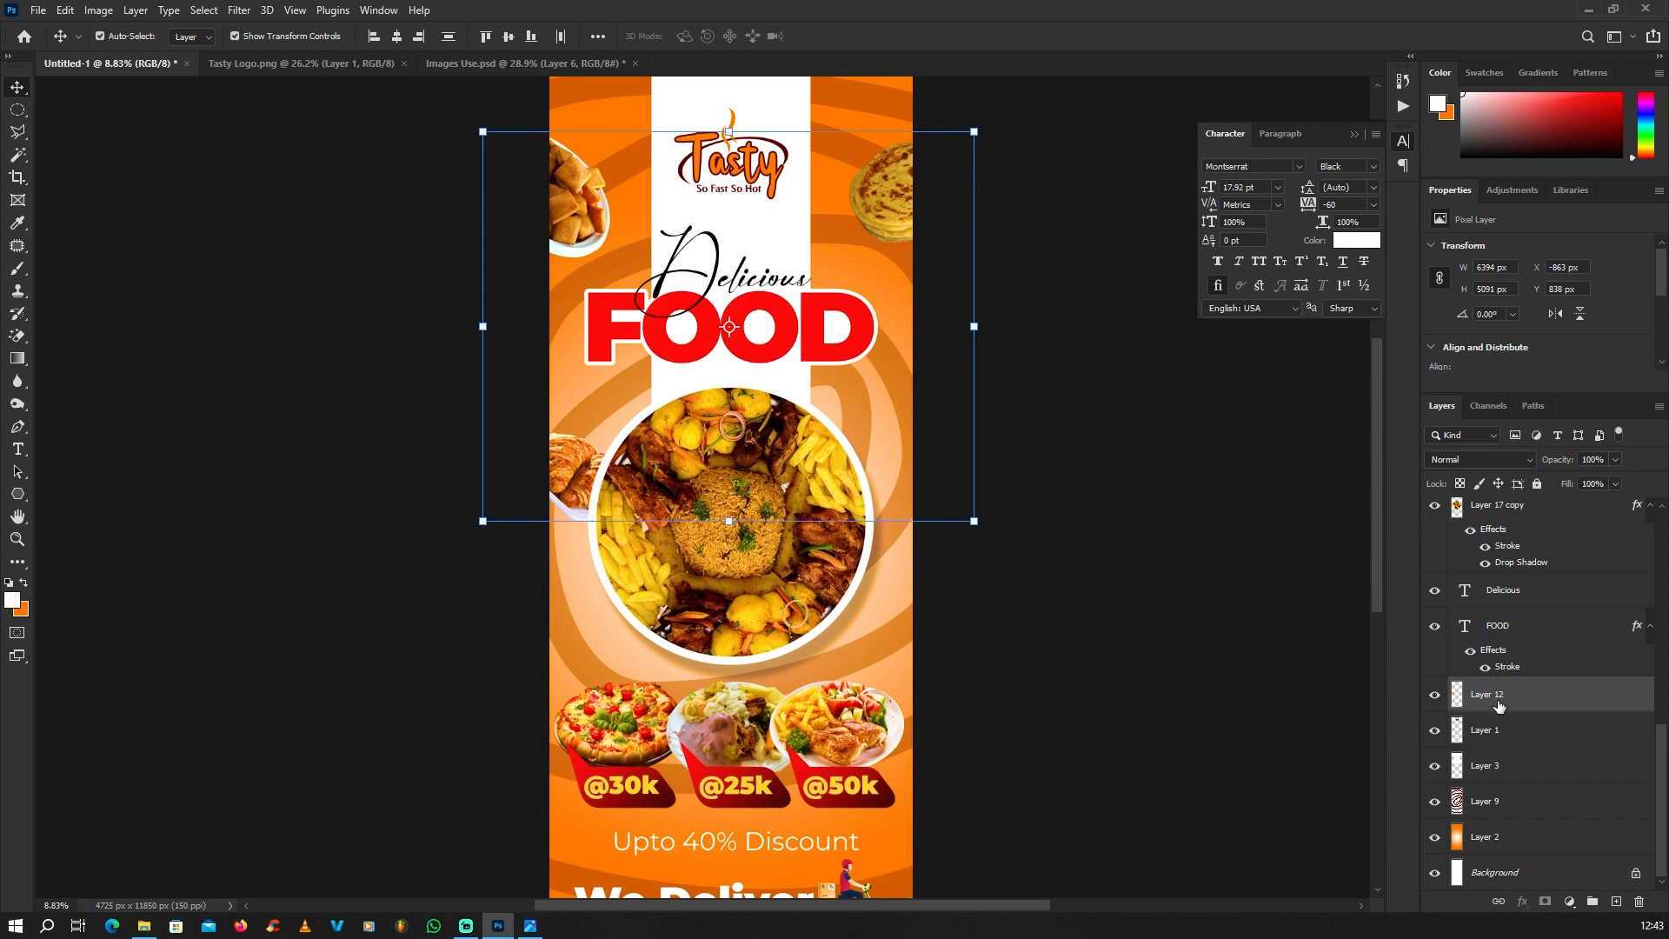
pyautogui.hotkey('ctrl', 'e')
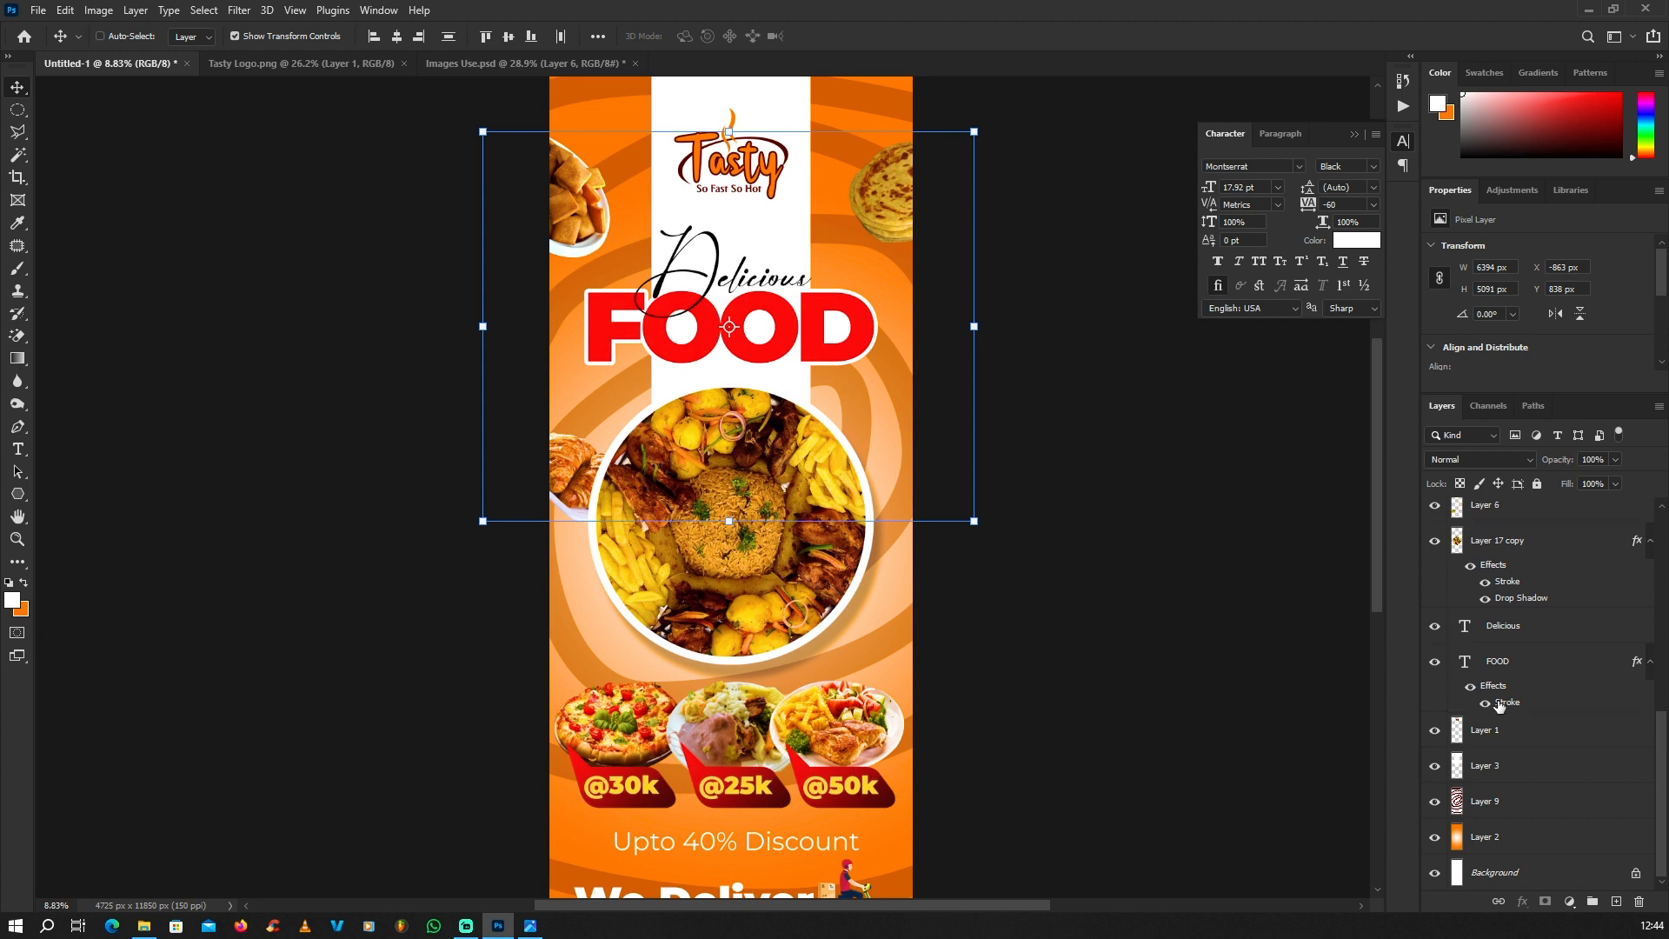
pyautogui.scroll(-2, 1050, 479)
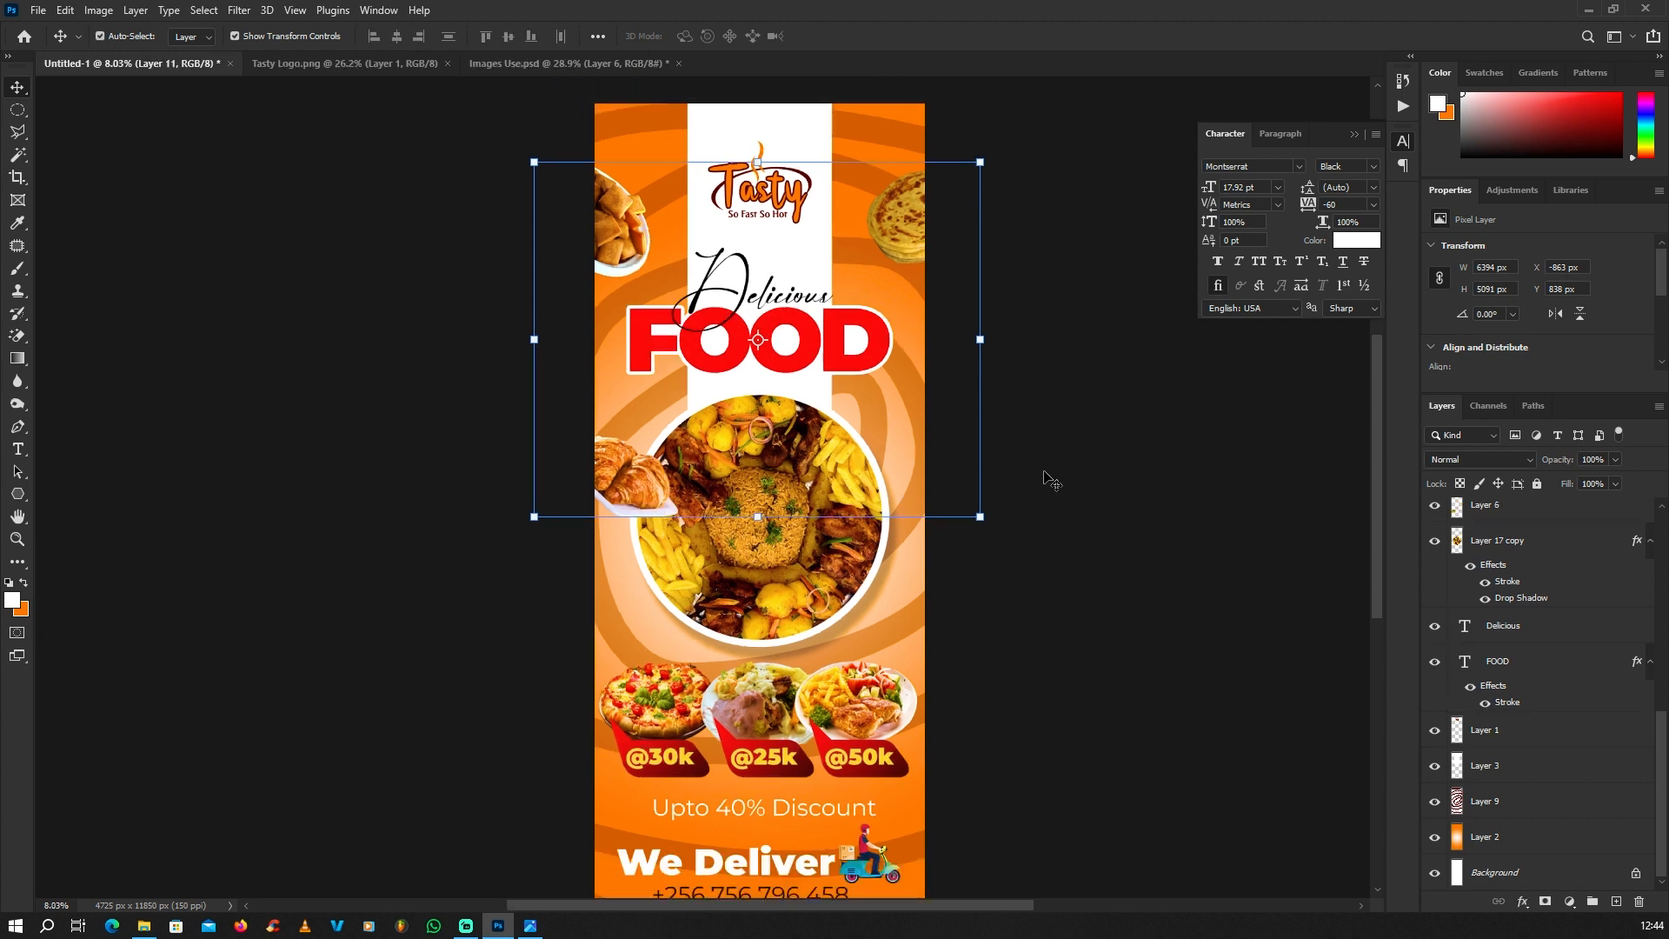
pyautogui.scroll(1, 744, 365)
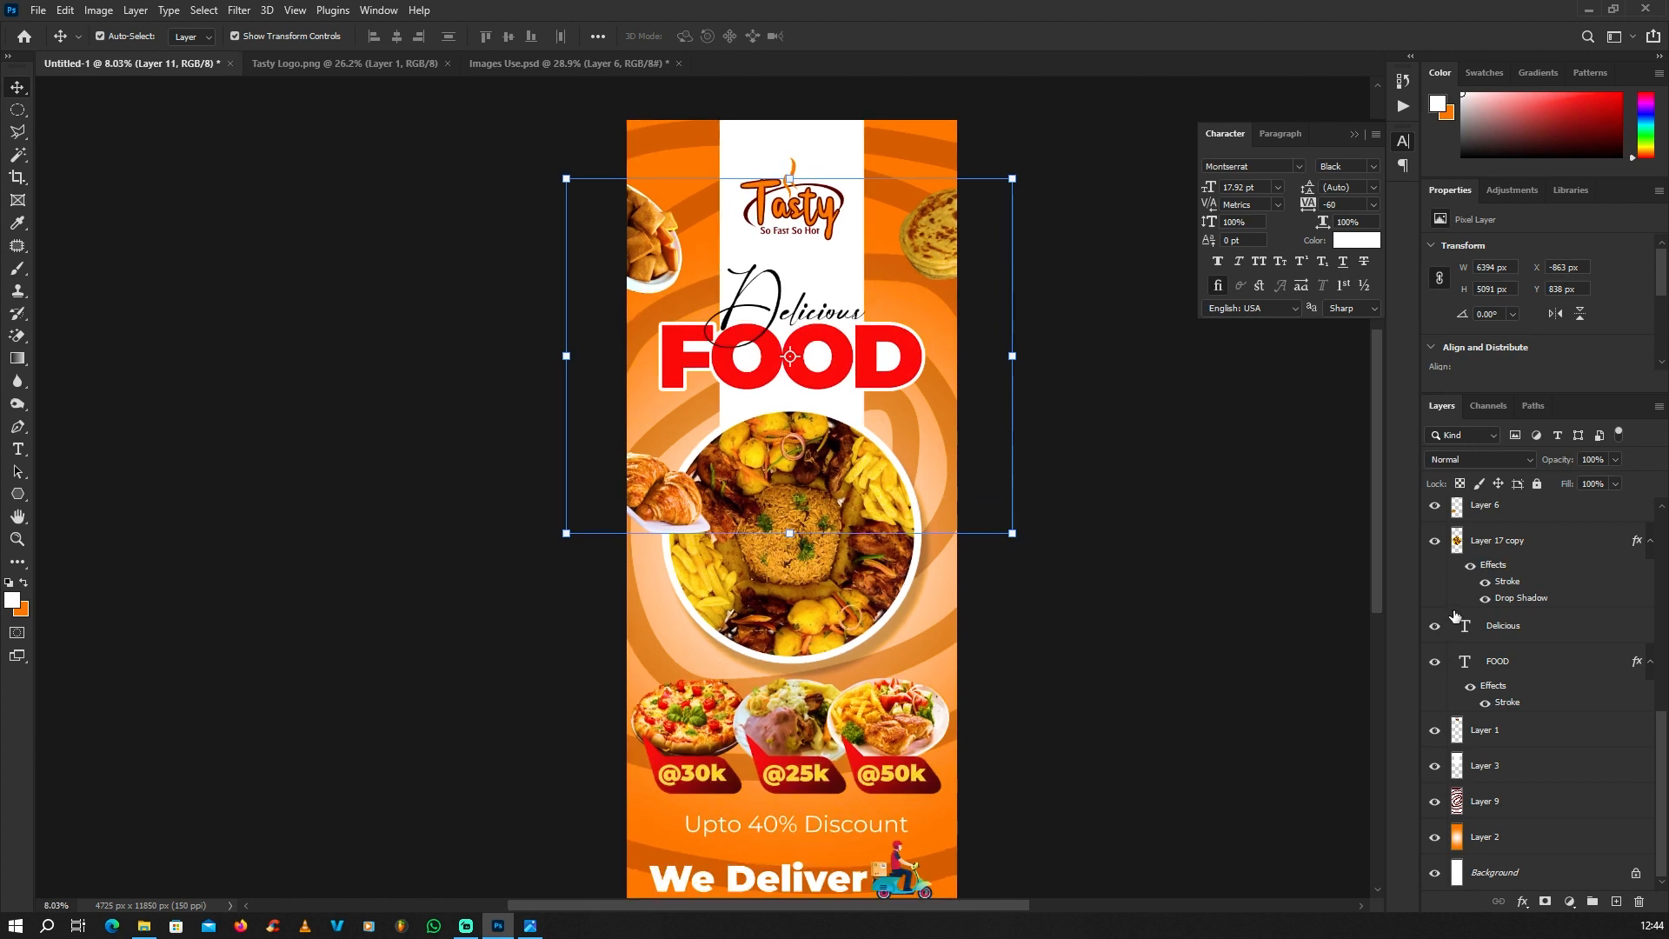
# Step: Move the merged food layer down the layer stack to between Layer 1 and Layer 3
pyautogui.scroll(5, 1456, 615)
pyautogui.moveTo(1511, 522); pyautogui.dragTo(1507, 855)
pyautogui.scroll(-5, 1535, 747)
pyautogui.scroll(4, 1534, 687)
pyautogui.moveTo(1502, 826); pyautogui.dragTo(1508, 813)
pyautogui.scroll(-4, 1528, 760)
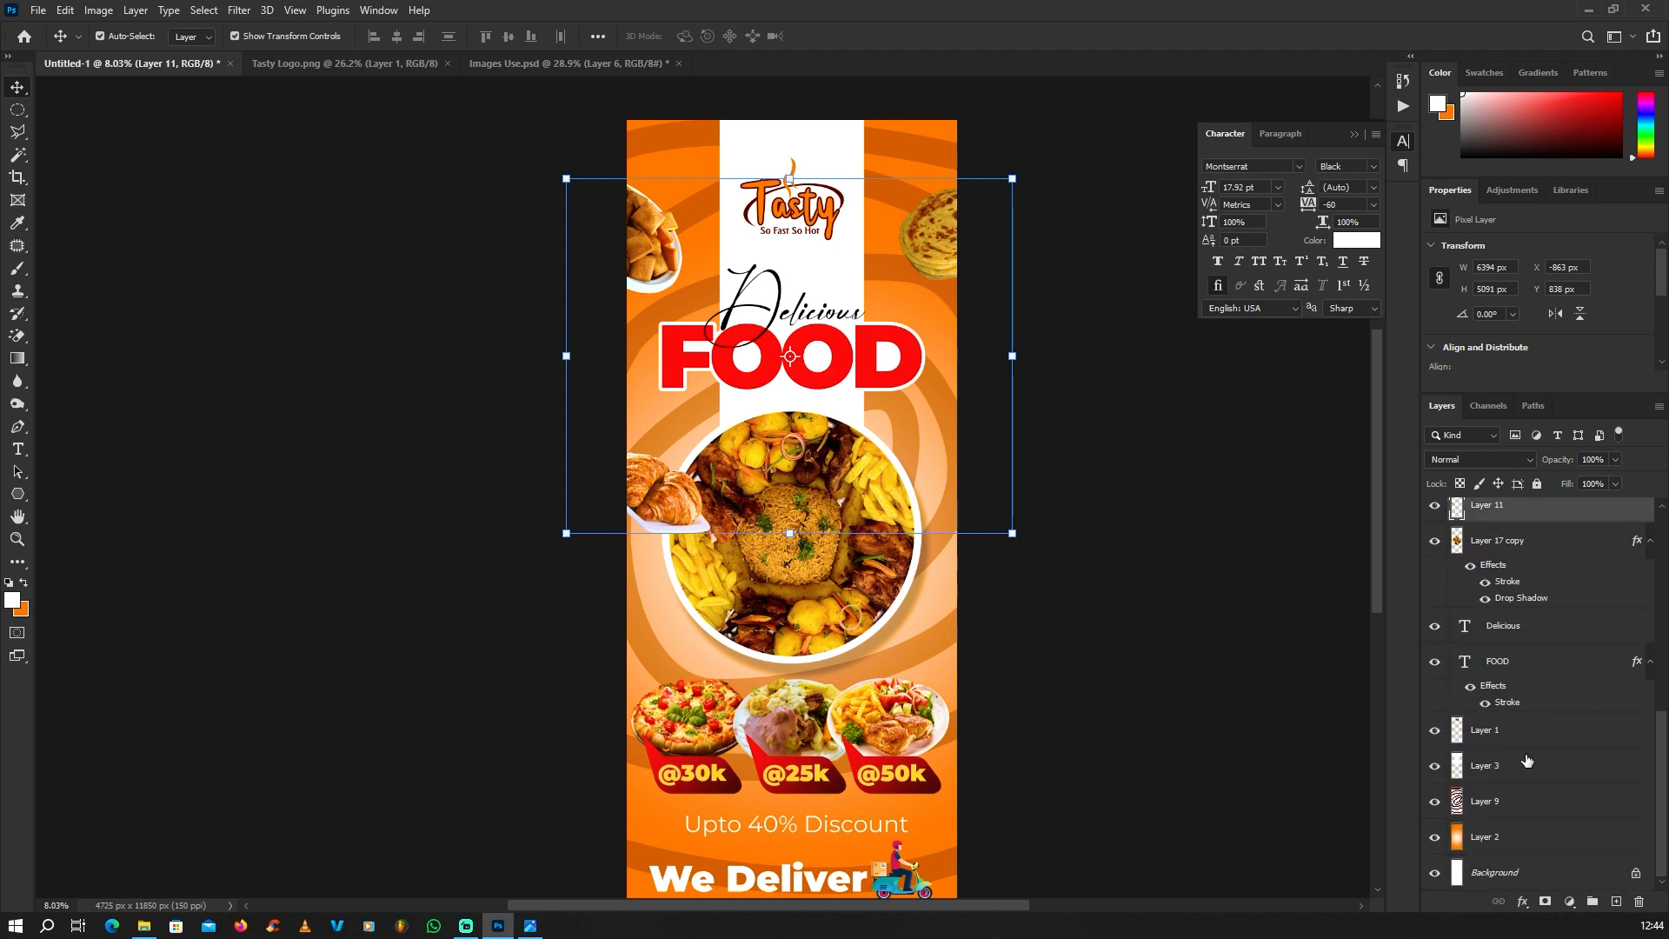
pyautogui.moveTo(1507, 731); pyautogui.dragTo(1508, 745)
# Step: Apply a slight Gaussian Blur to the merged side-dish layer, then deselect it
pyautogui.scroll(-1, 770, 510)
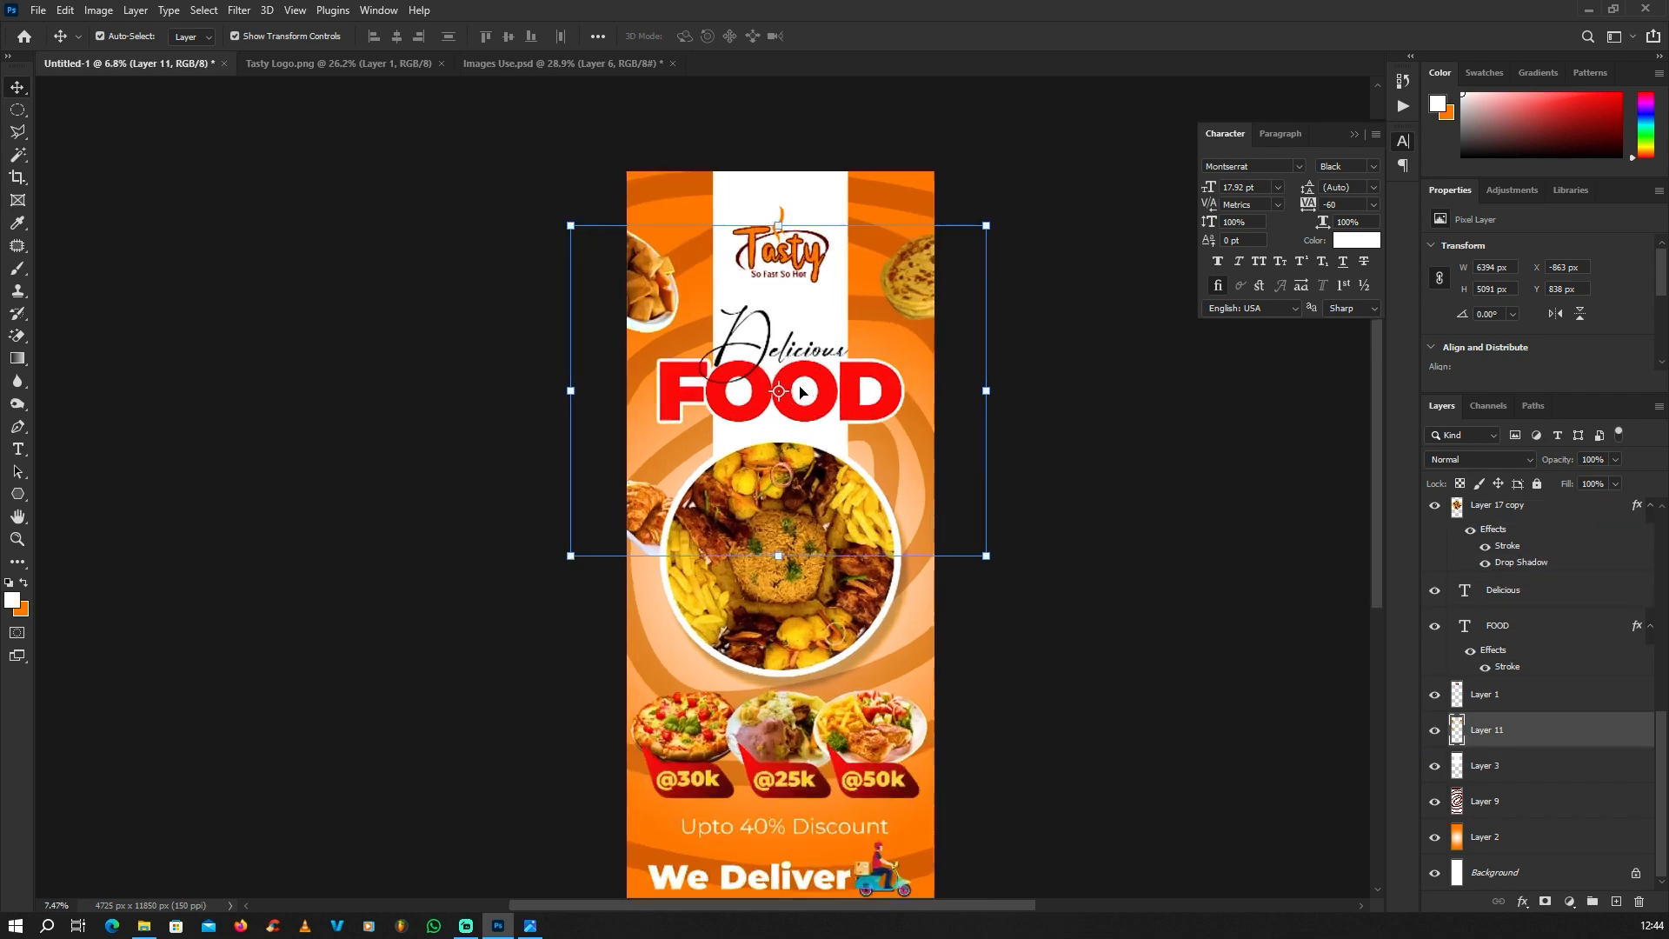
pyautogui.scroll(1, 772, 469)
pyautogui.click(240, 11)
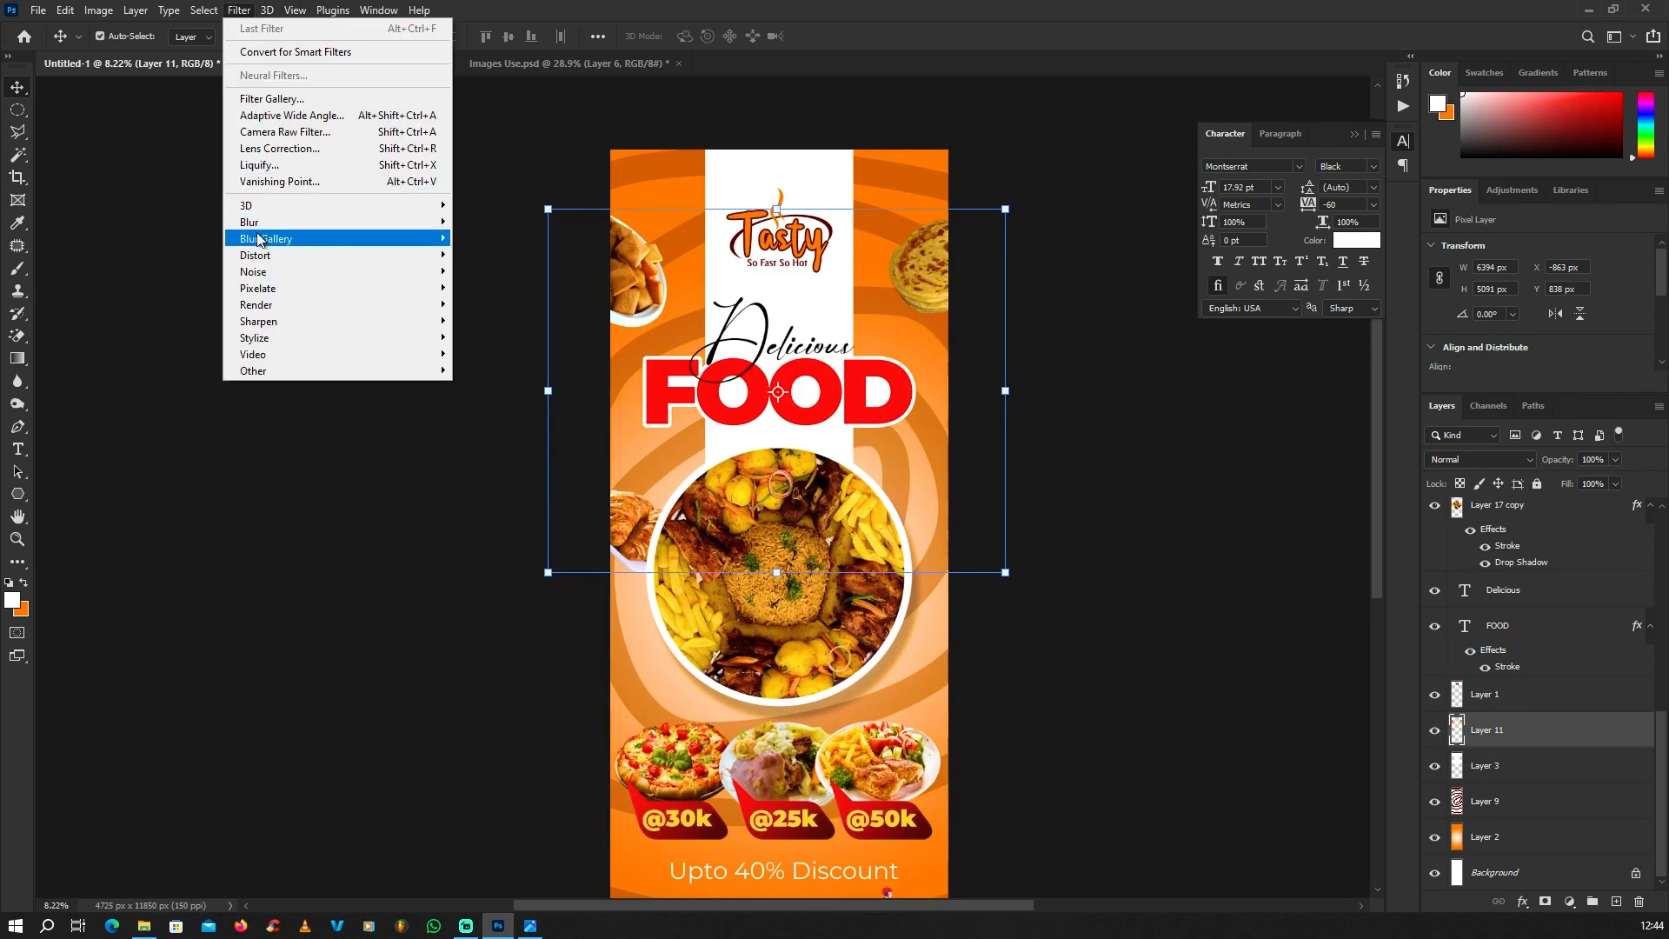
pyautogui.moveTo(259, 221)
pyautogui.click(495, 288)
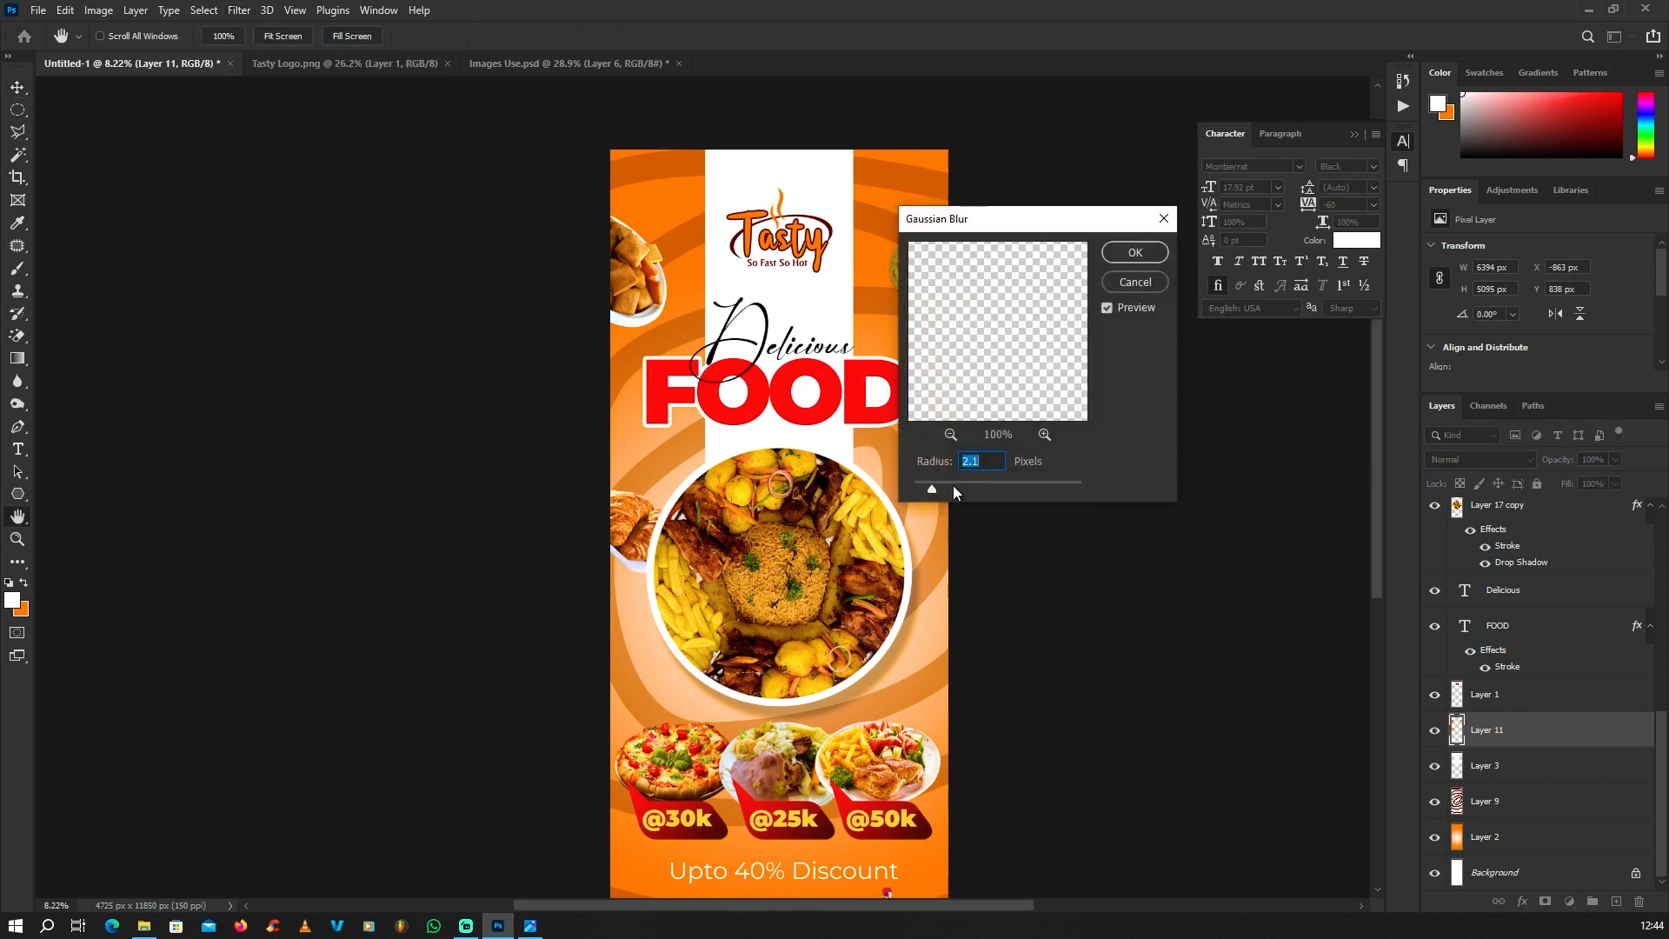
pyautogui.moveTo(954, 490); pyautogui.dragTo(961, 489)
pyautogui.moveTo(1012, 485); pyautogui.dragTo(1011, 485)
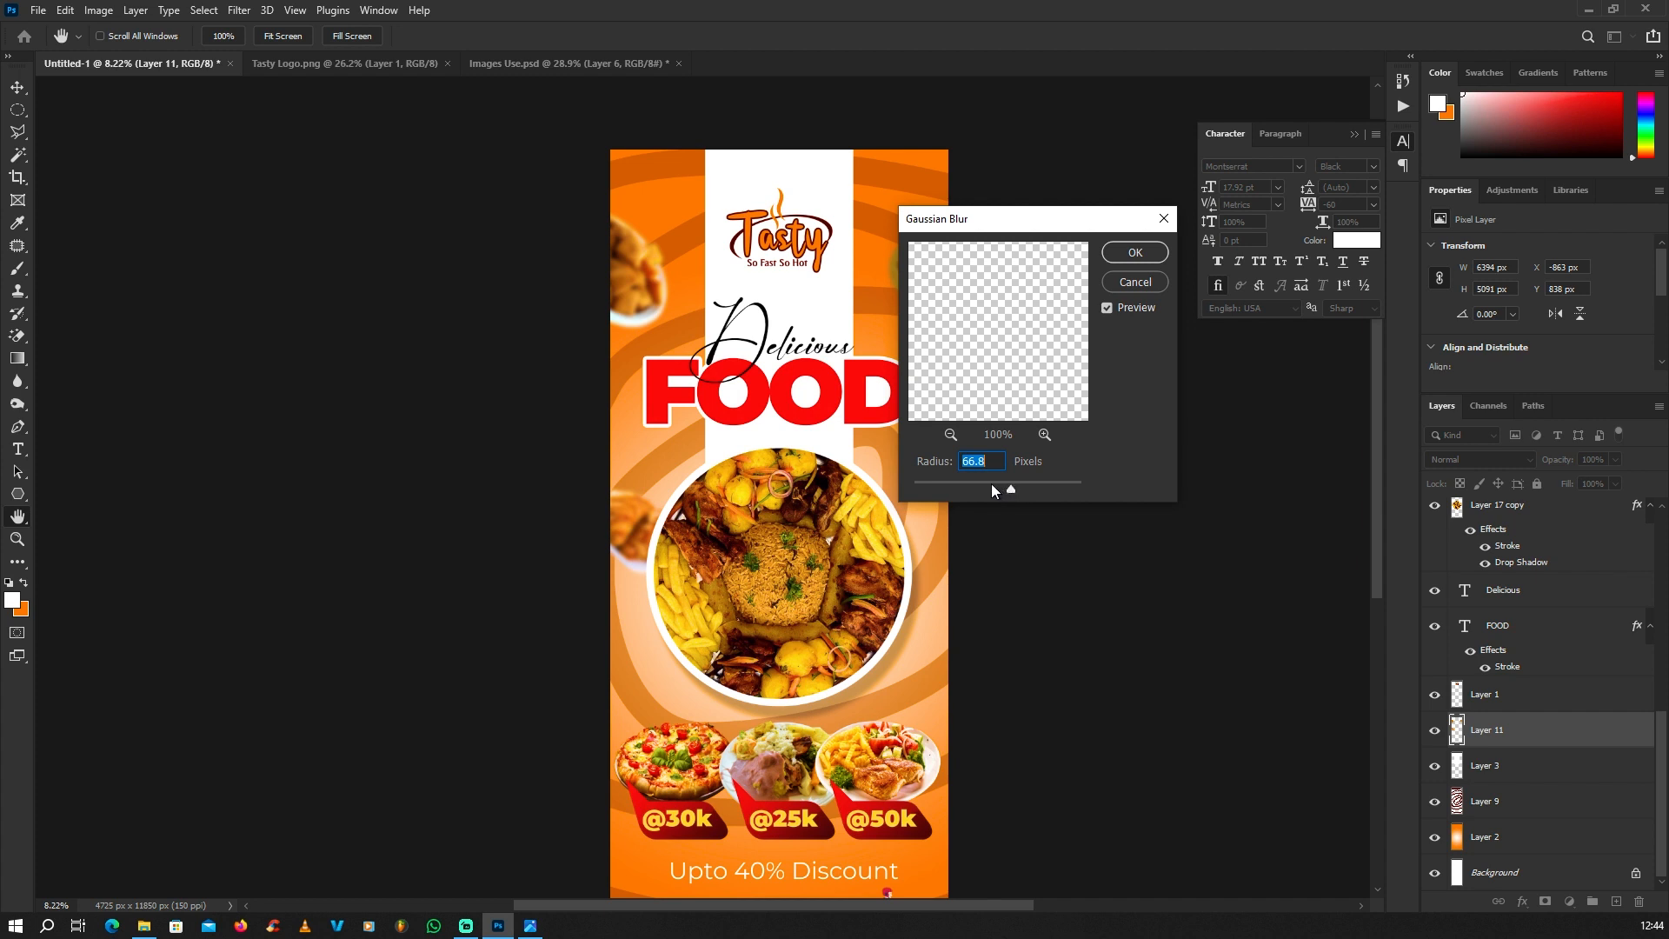
pyautogui.click(978, 483)
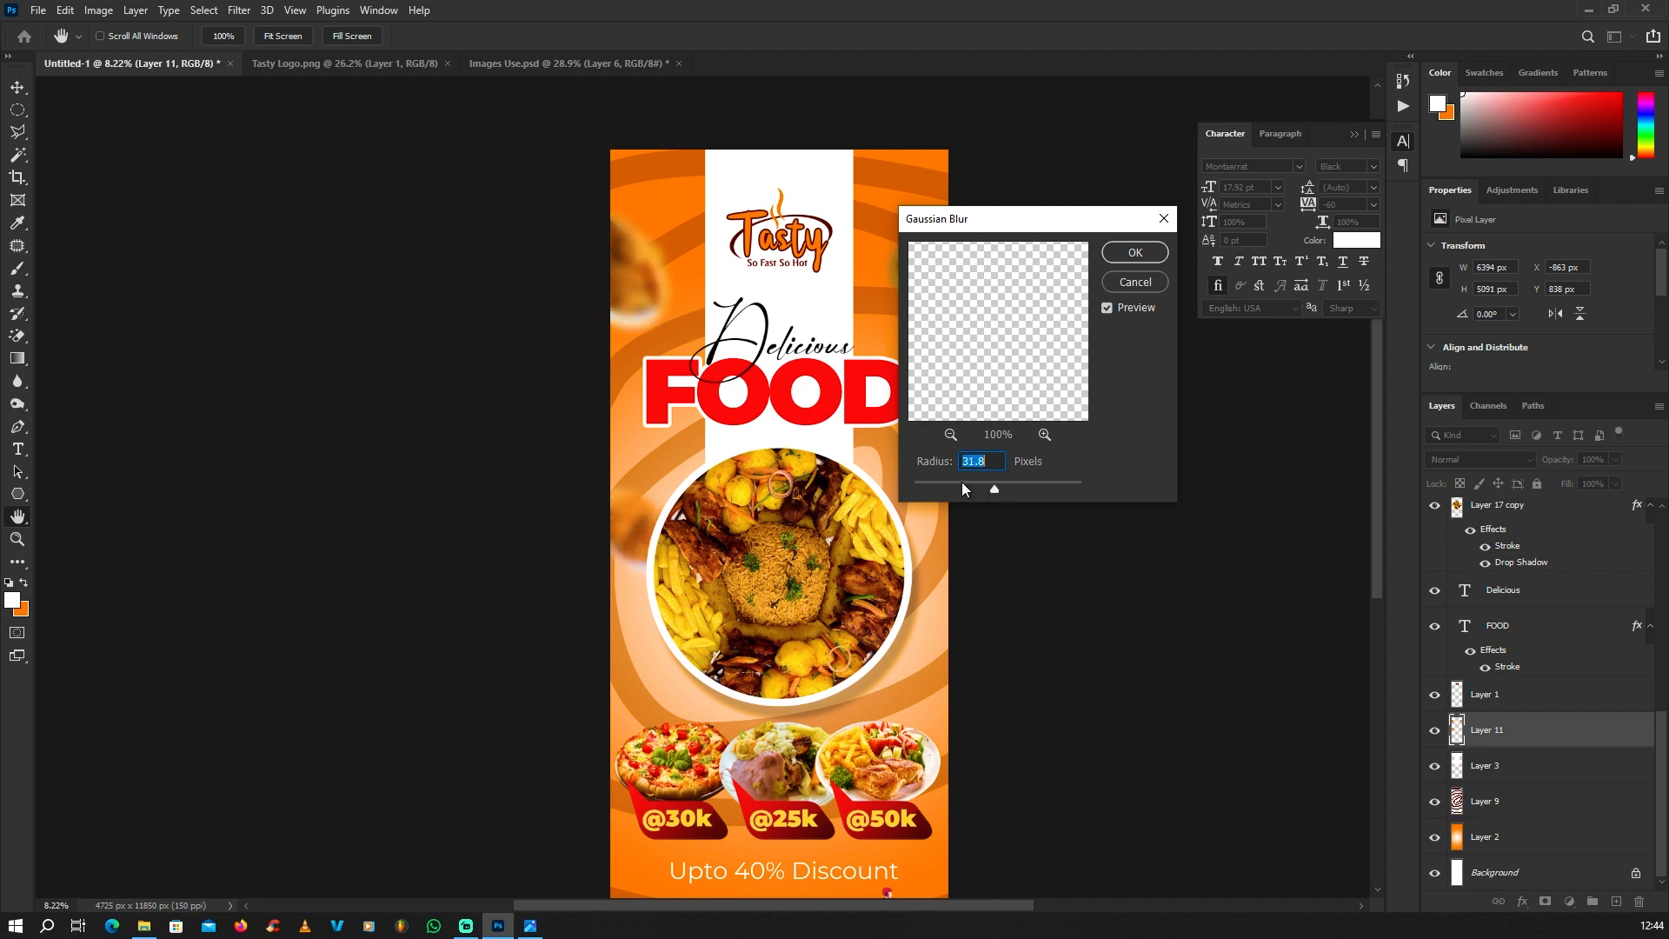
pyautogui.click(963, 485)
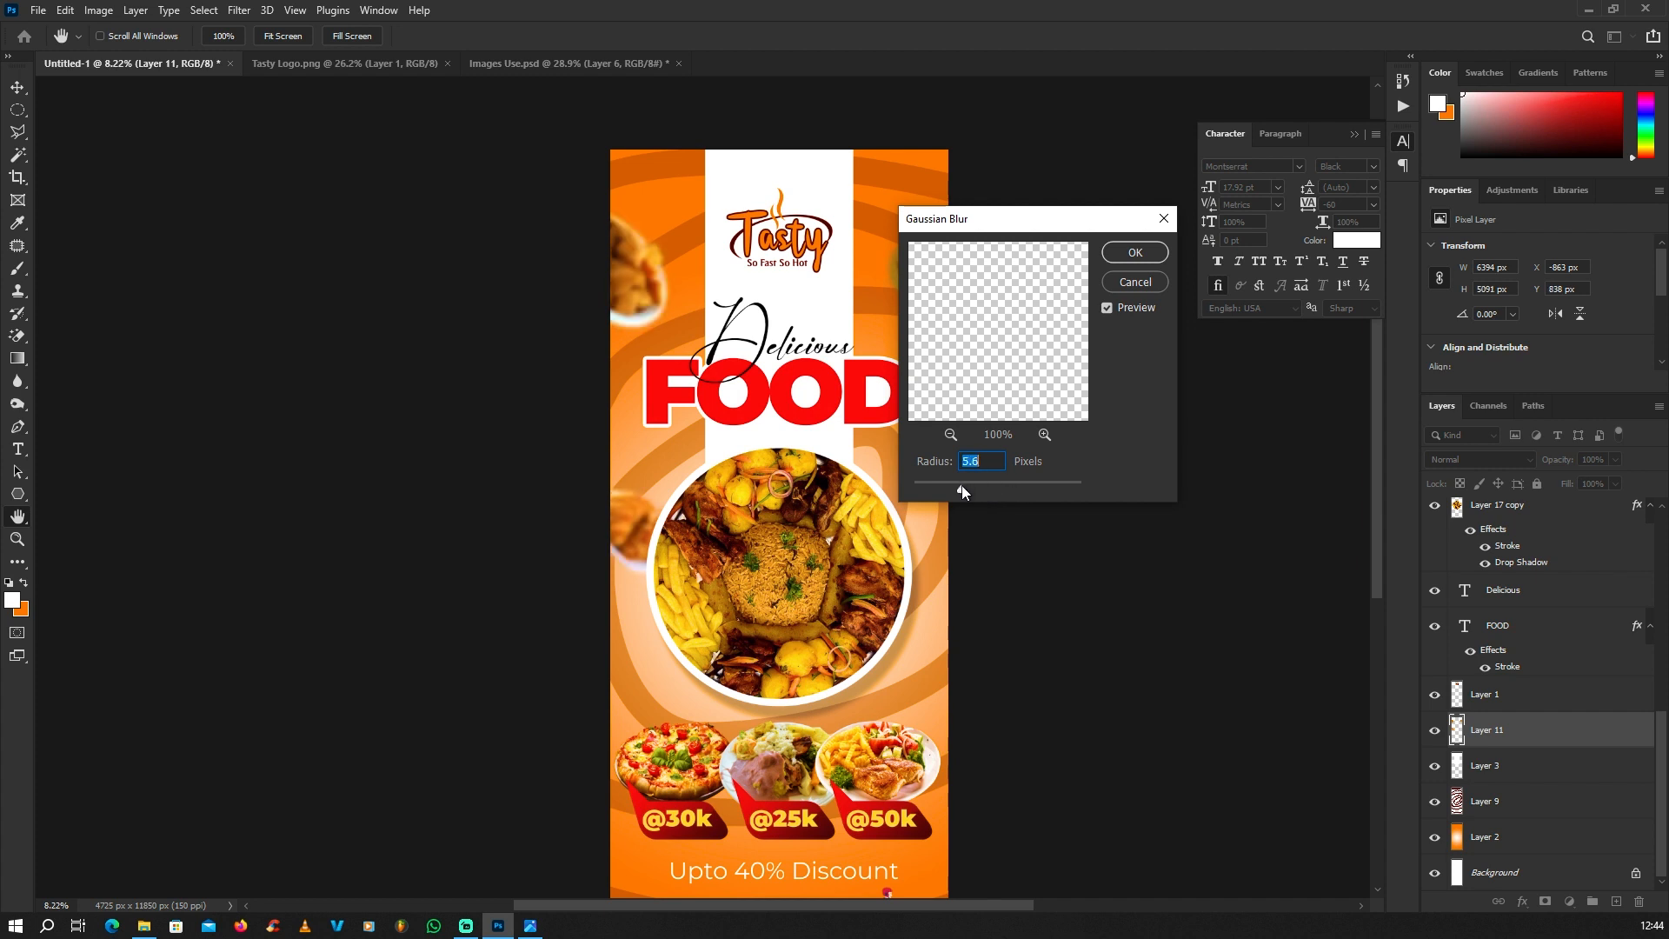
pyautogui.click(957, 483)
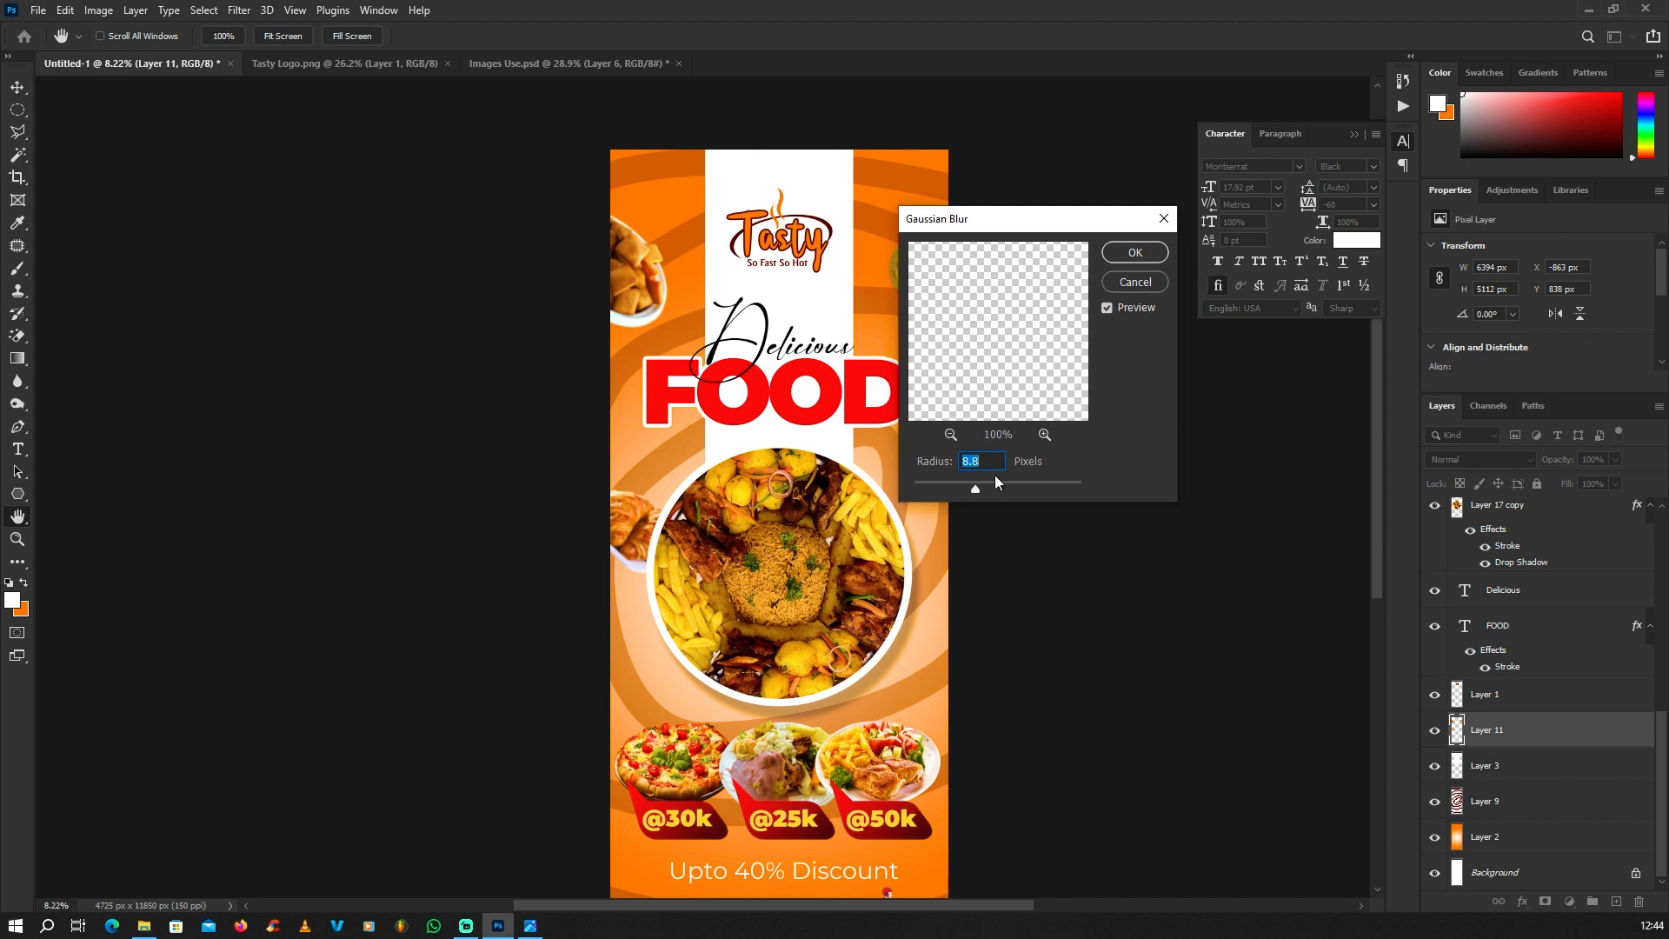
pyautogui.click(1135, 253)
pyautogui.press('v')
pyautogui.scroll(-3, 916, 322)
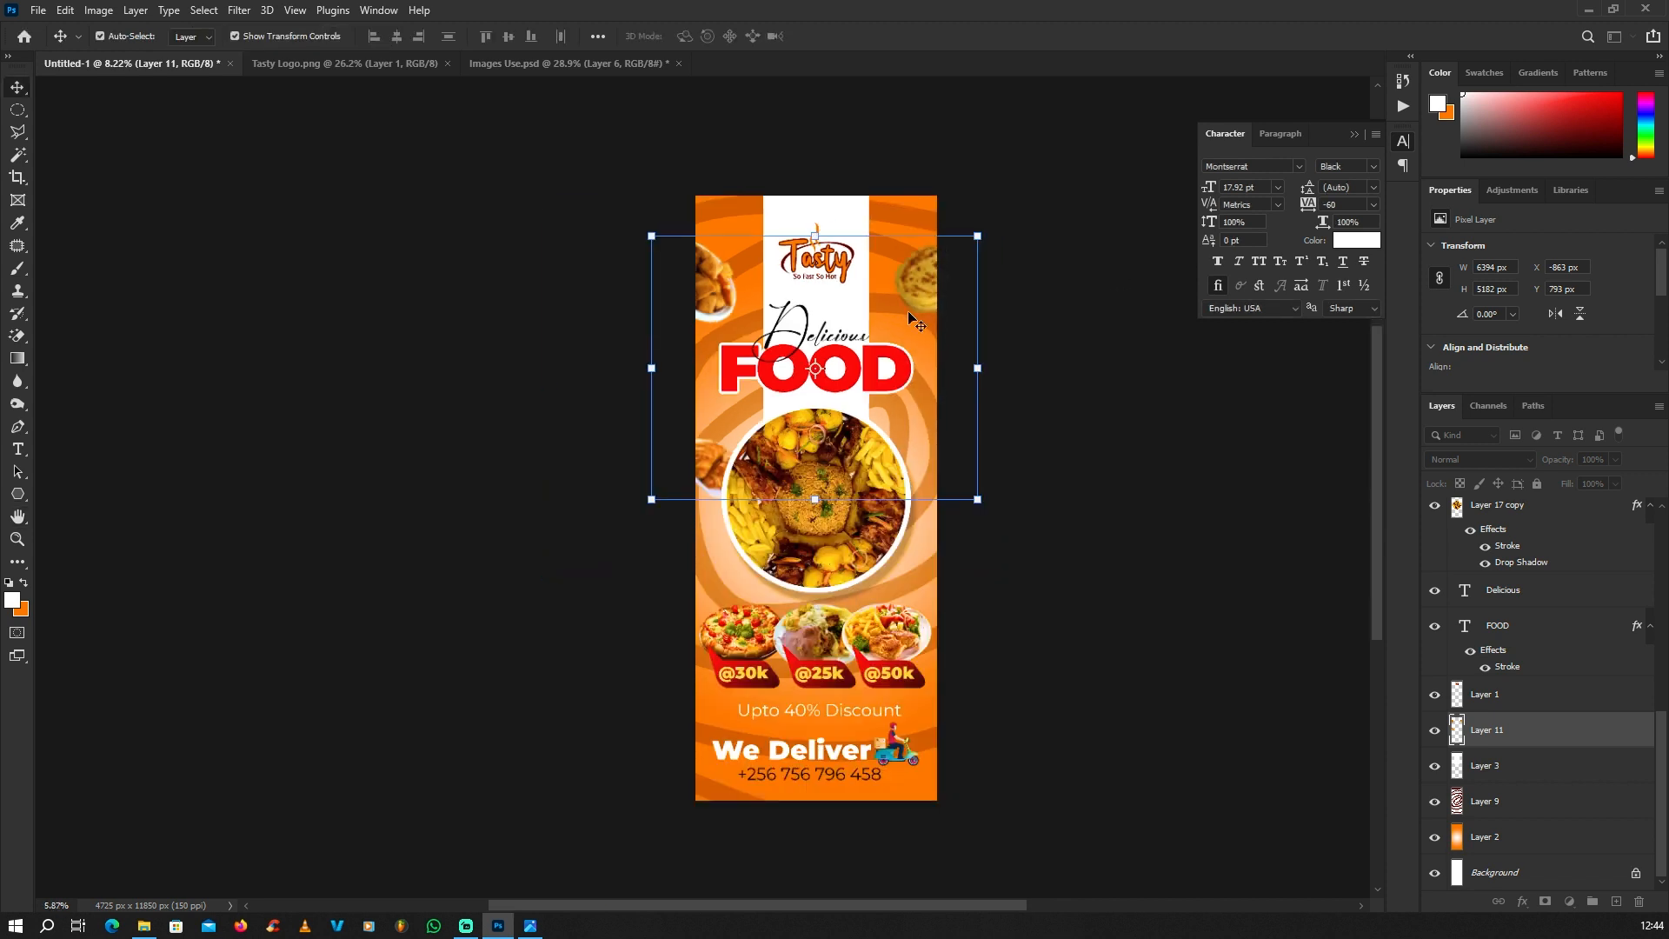
pyautogui.click(525, 353)
pyautogui.scroll(2, 892, 379)
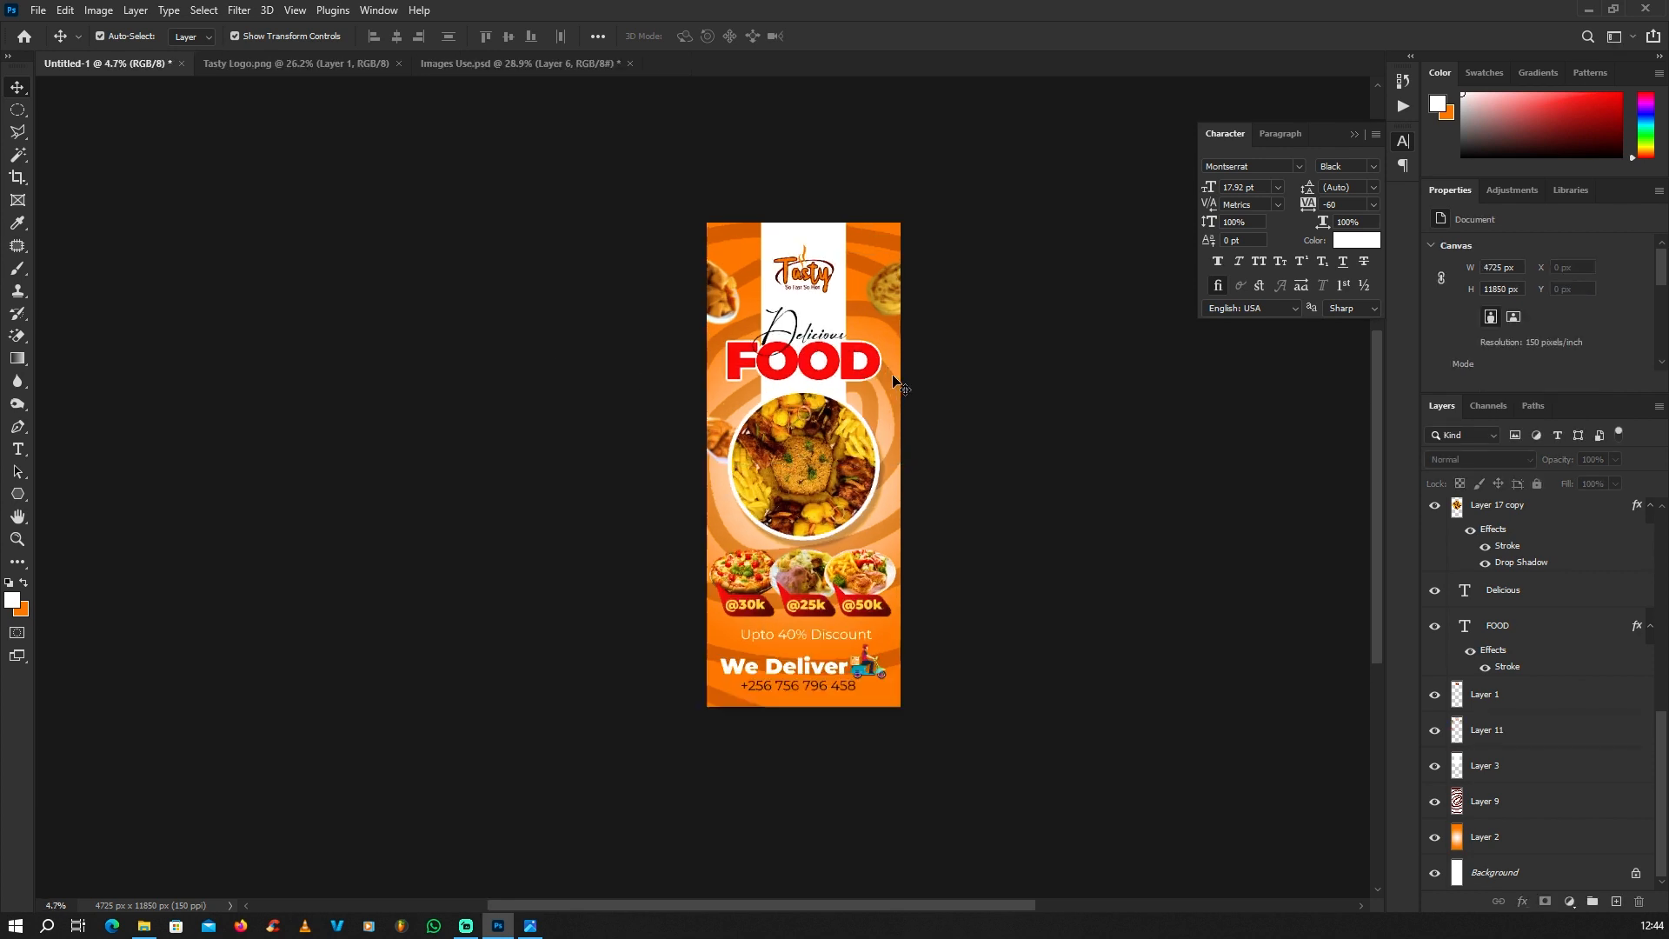
pyautogui.scroll(2, 895, 387)
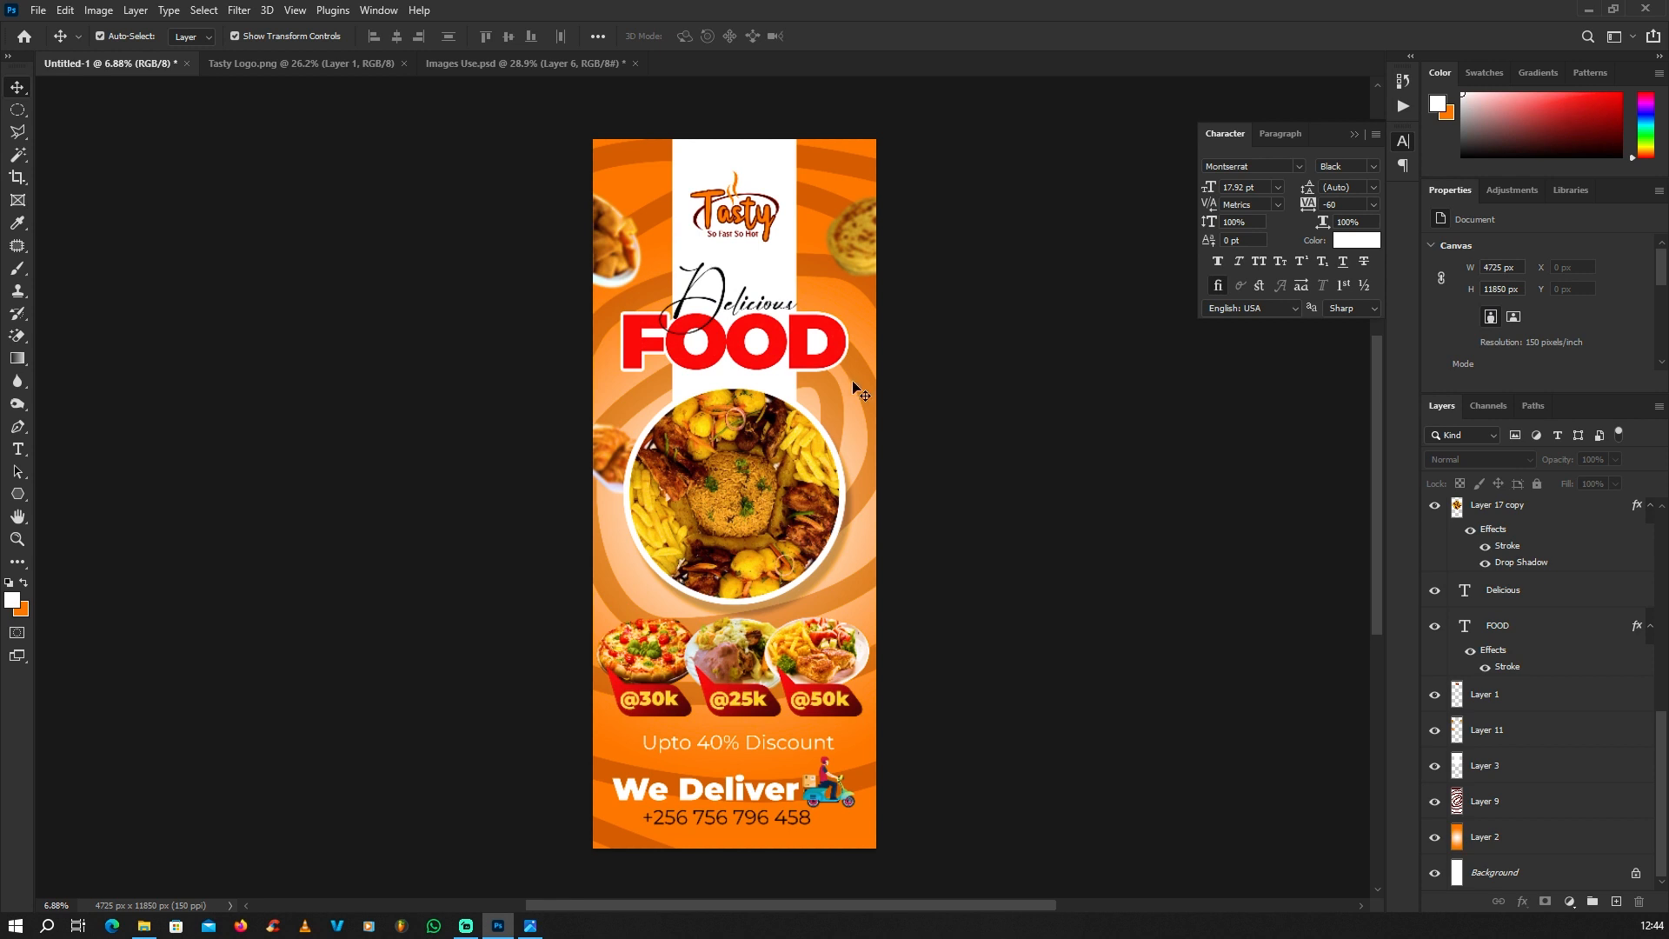
# Step: Close the Images Use.psd and Tasty Logo.png documents, leaving only the banner document open
pyautogui.click(530, 66)
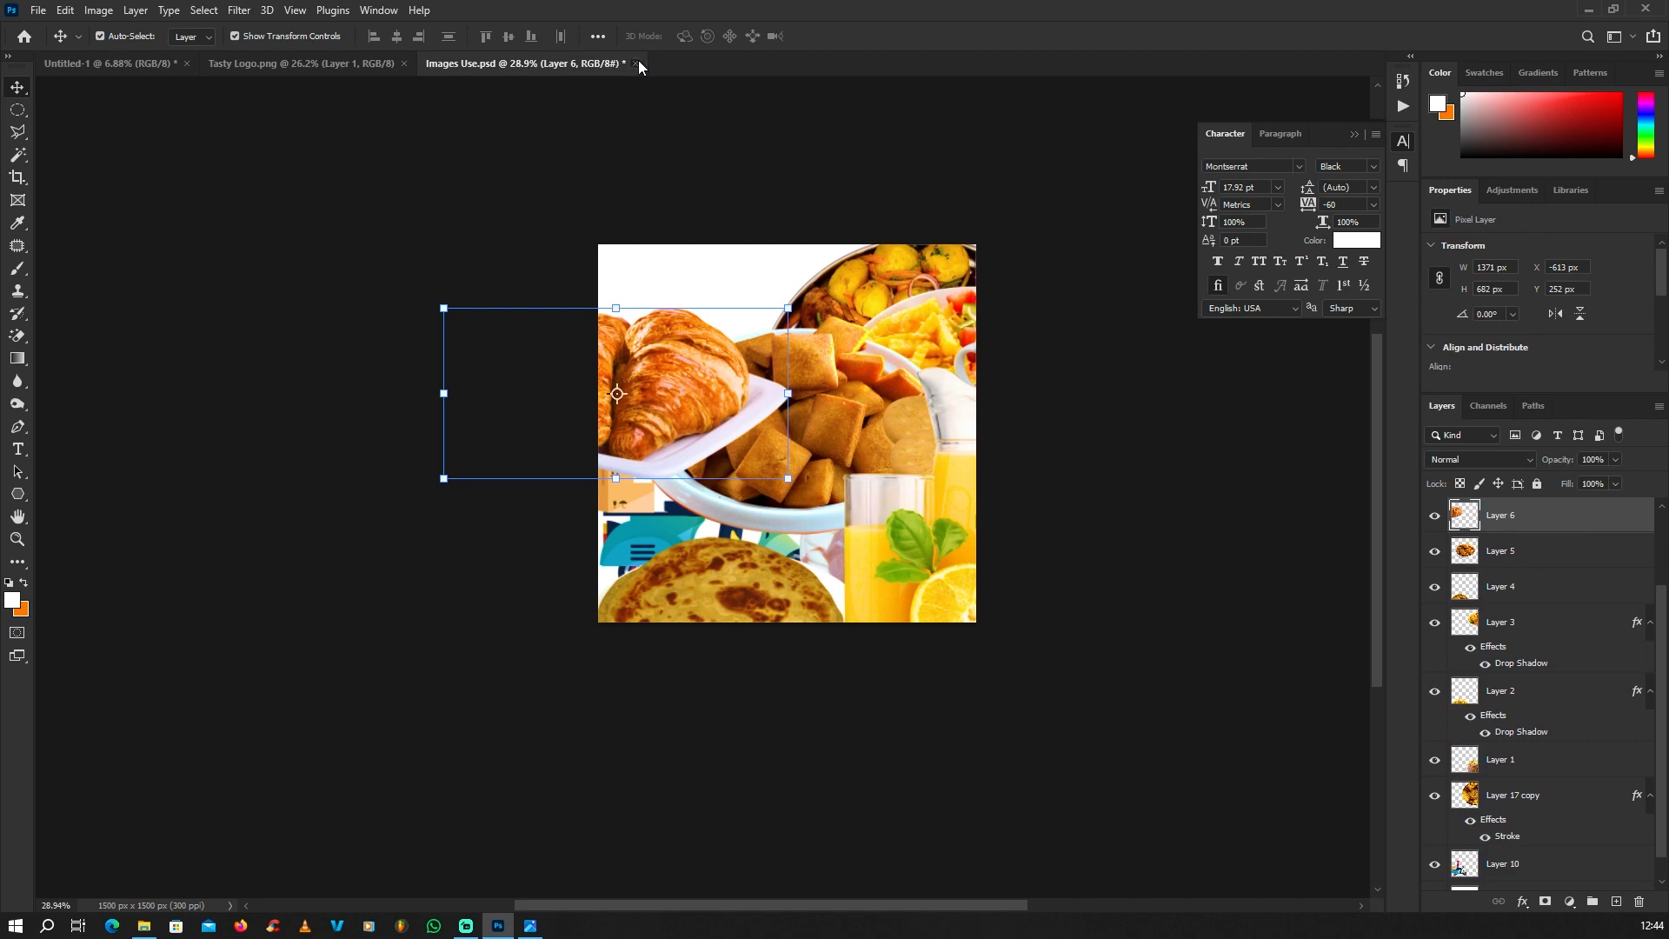
pyautogui.click(635, 64)
pyautogui.click(808, 342)
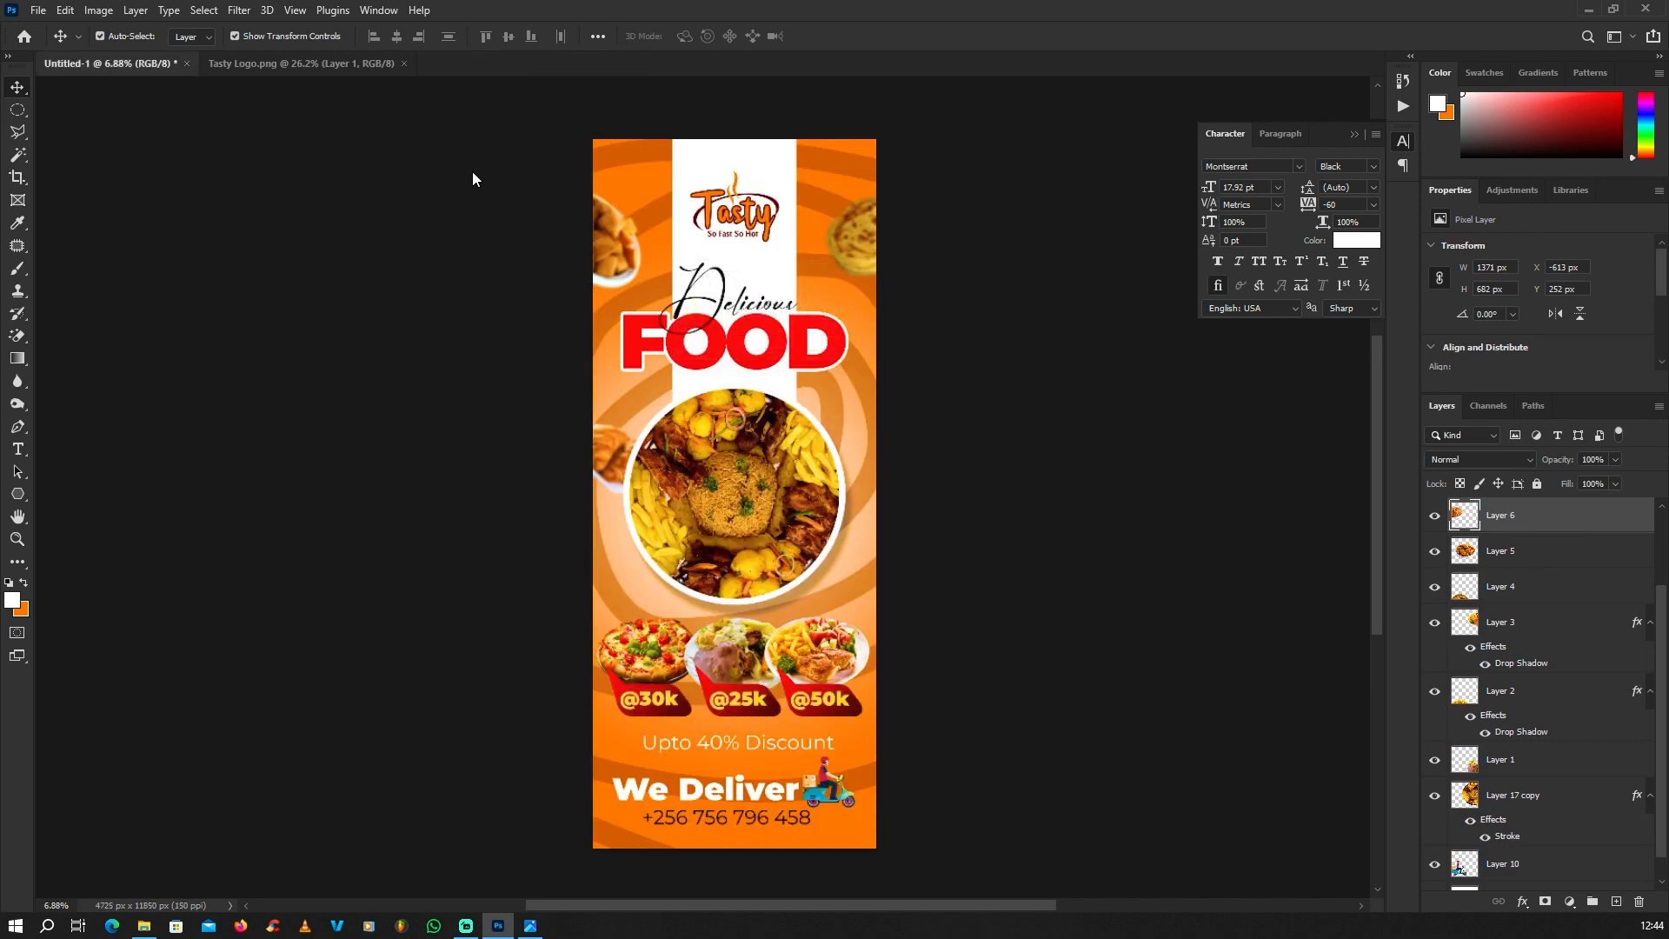
pyautogui.click(356, 59)
pyautogui.click(405, 64)
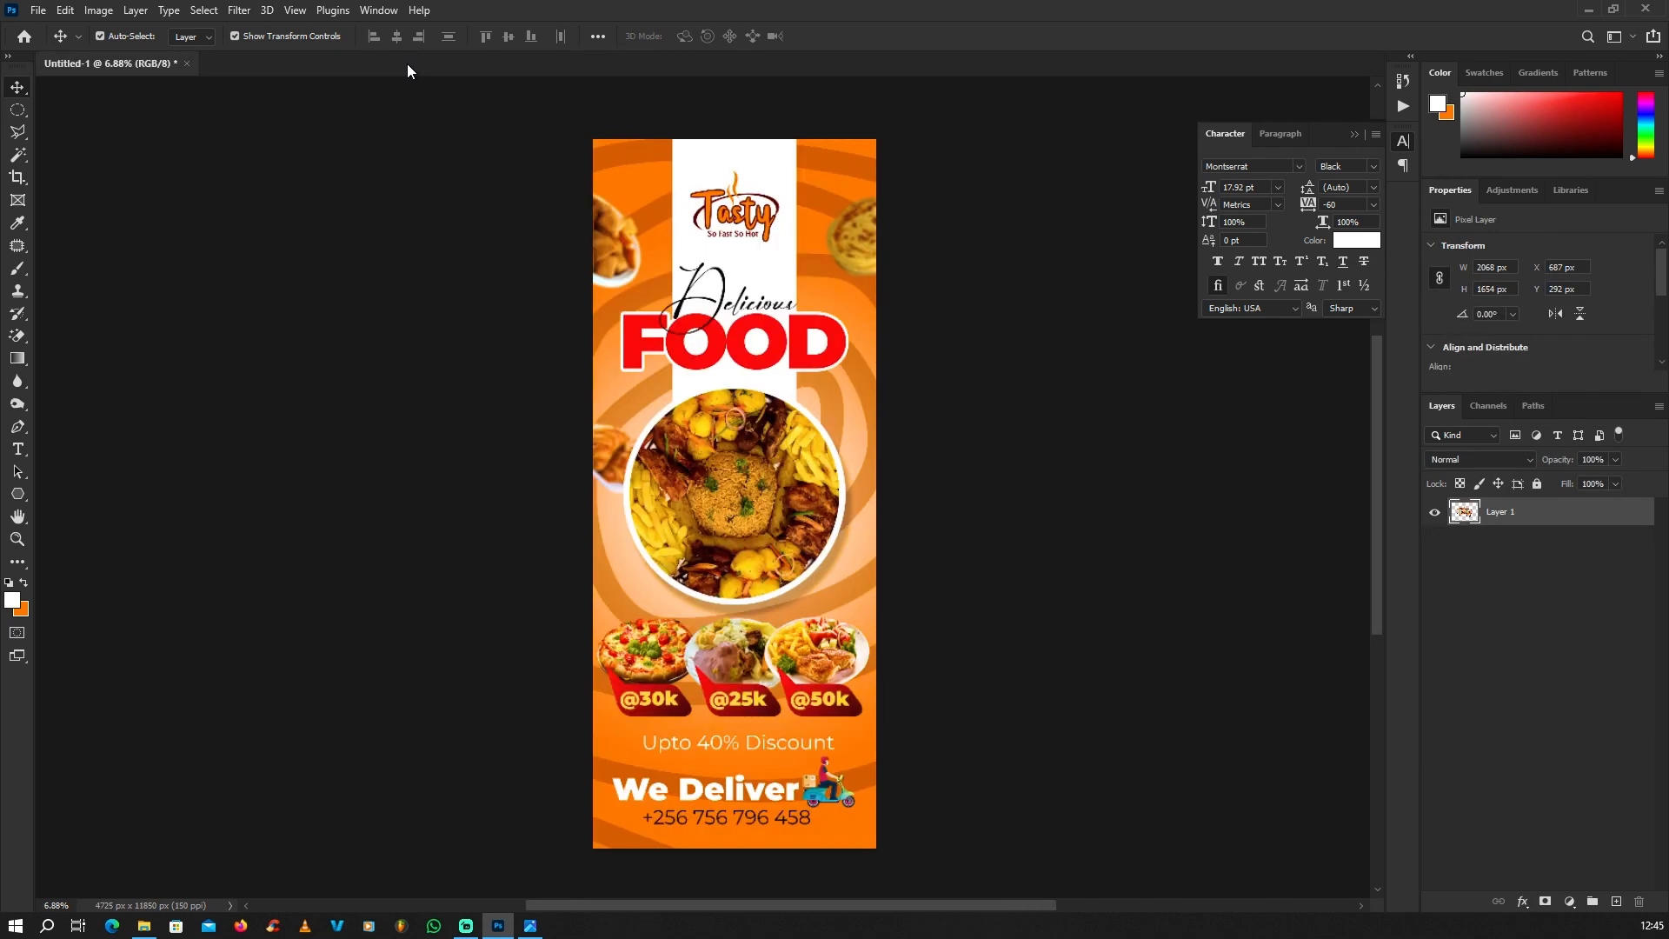
# Step: Open Mock Up.psd from the desktop as a separate document and deselect its active layer
pyautogui.scroll(2, 808, 348)
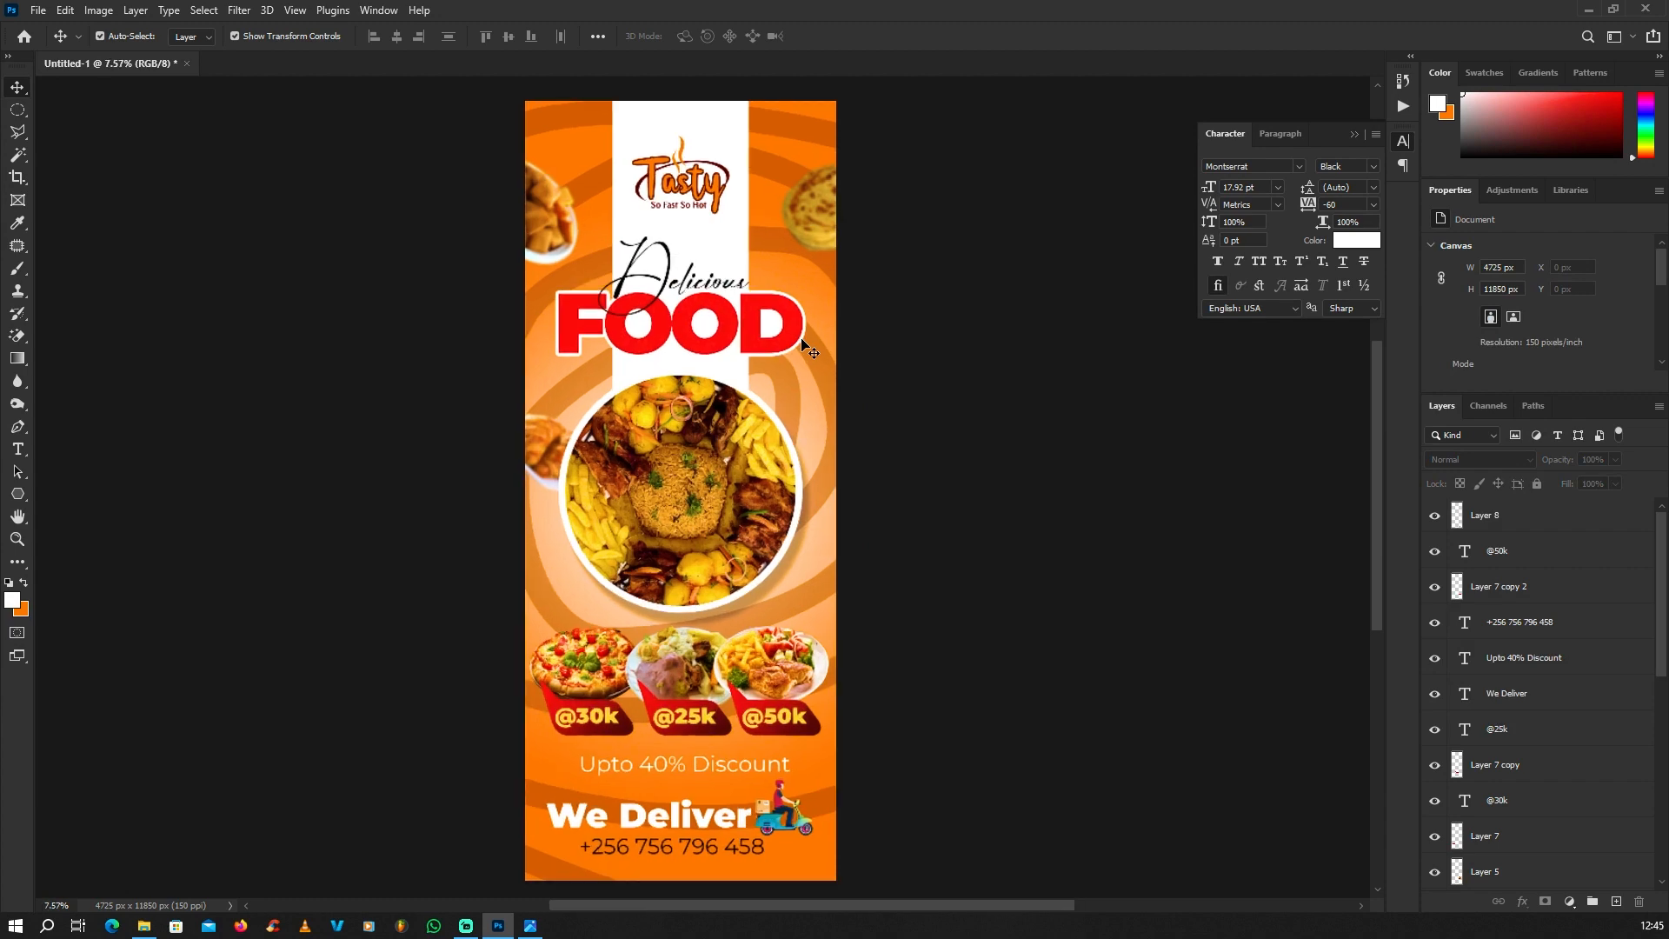
pyautogui.click(1589, 10)
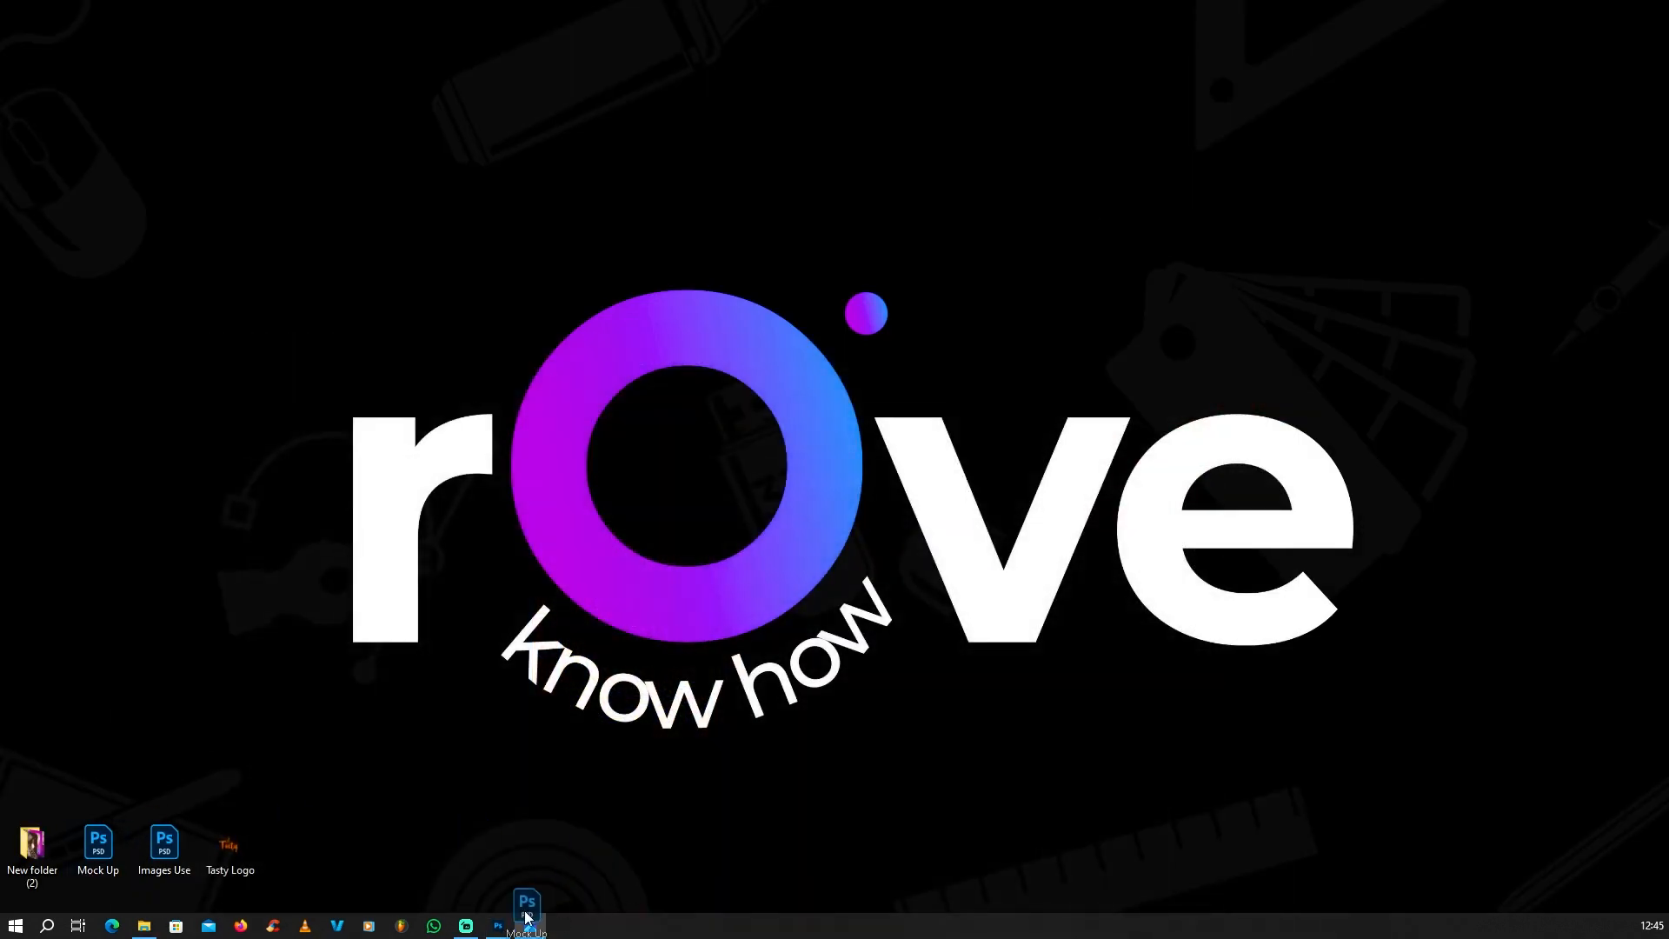
pyautogui.click(500, 926)
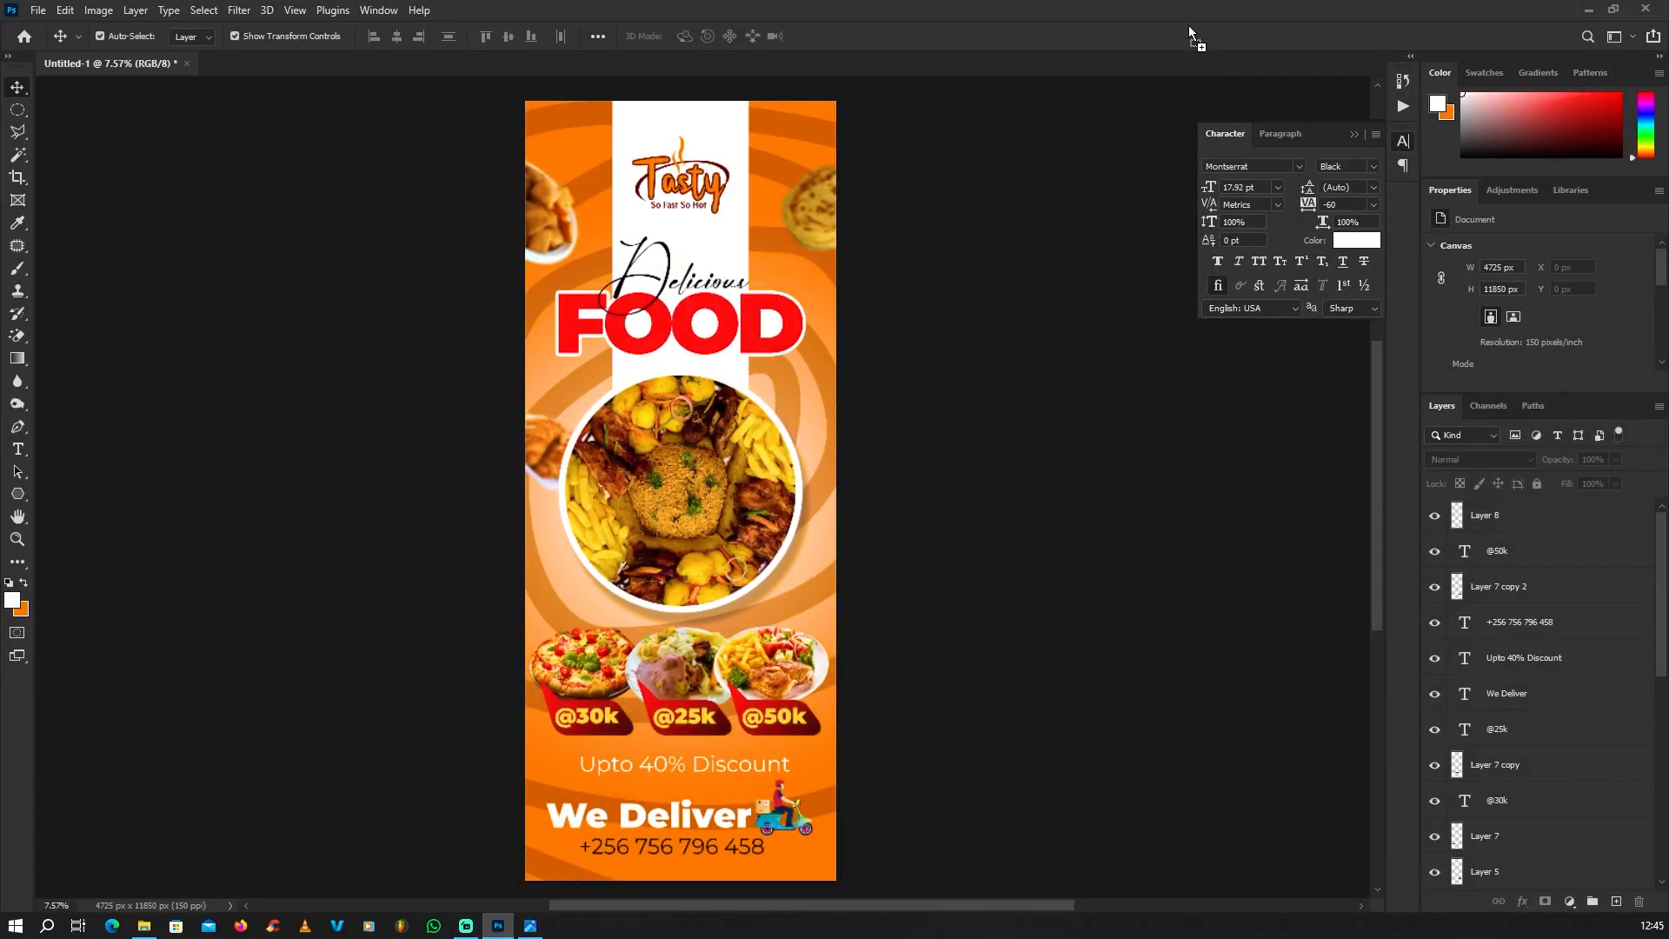
pyautogui.moveTo(1189, 27); pyautogui.dragTo(1191, 27)
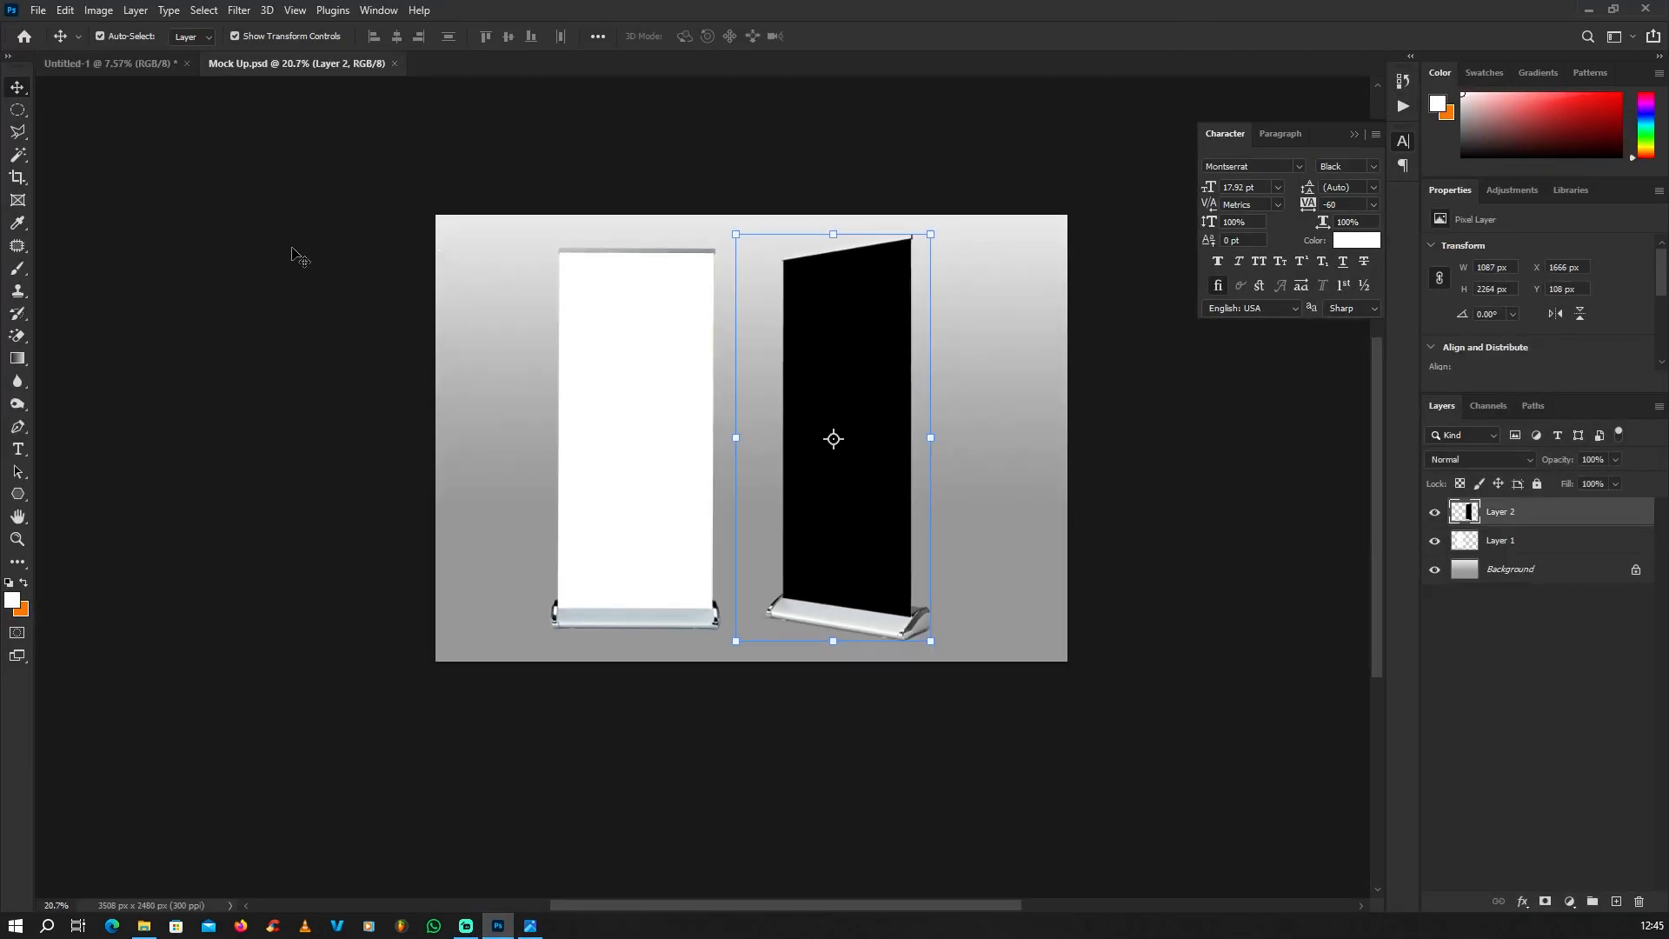
pyautogui.click(298, 257)
pyautogui.scroll(2, 626, 330)
pyautogui.scroll(2, 615, 440)
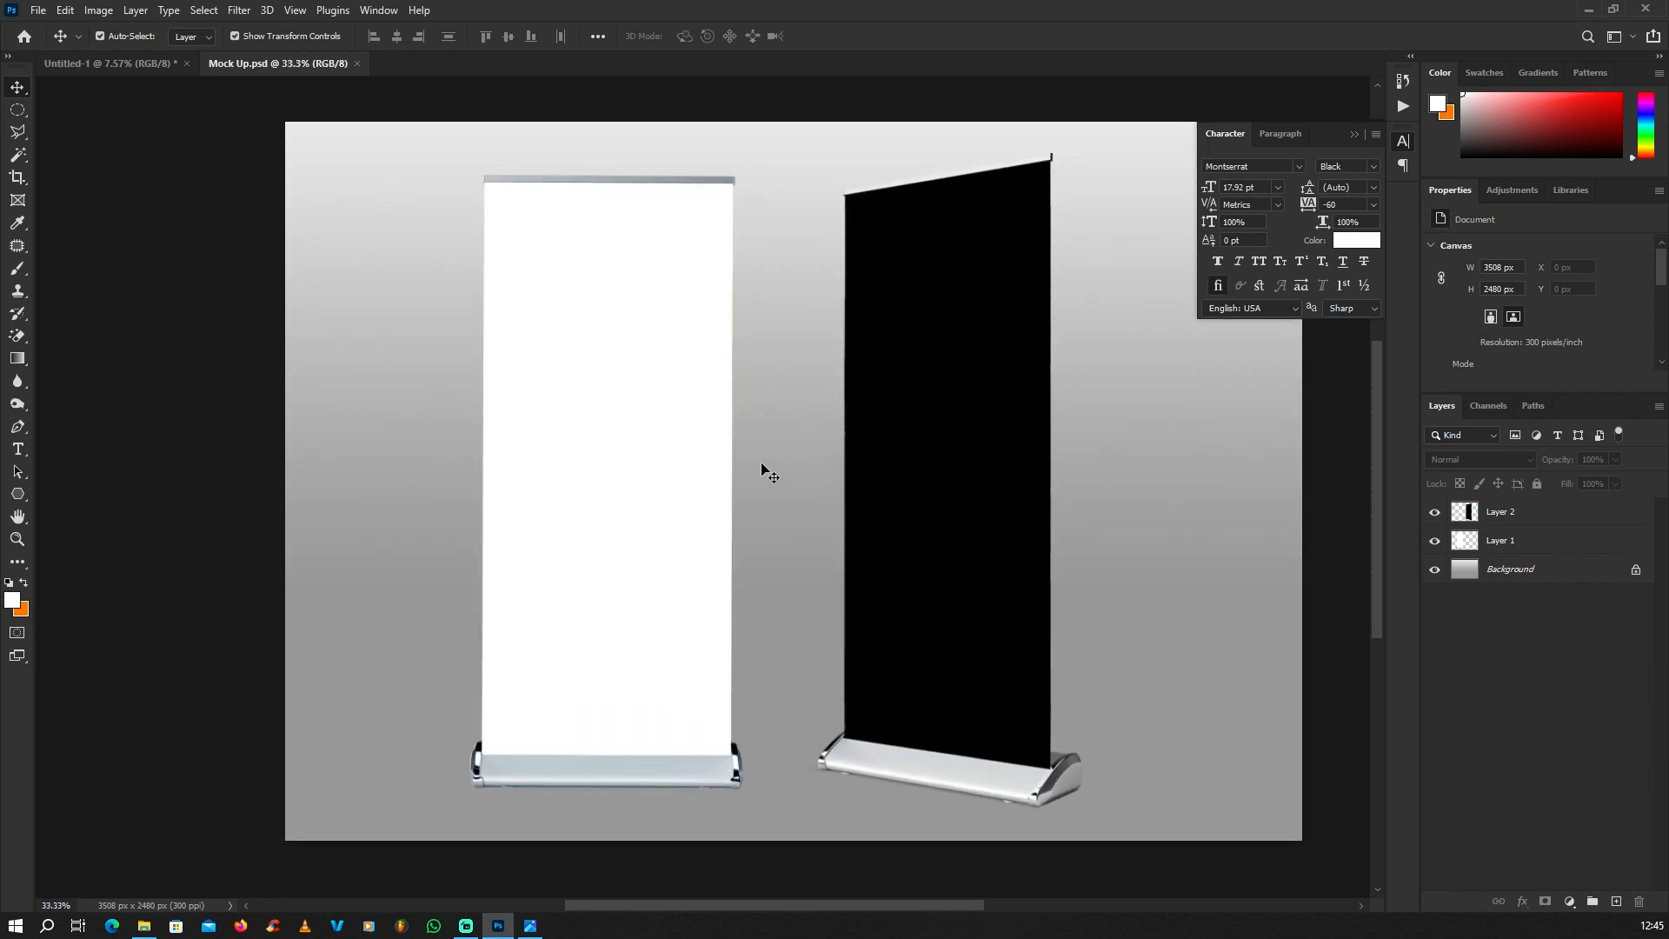
# Step: Flatten all layers of the banner document into a single image
pyautogui.click(148, 65)
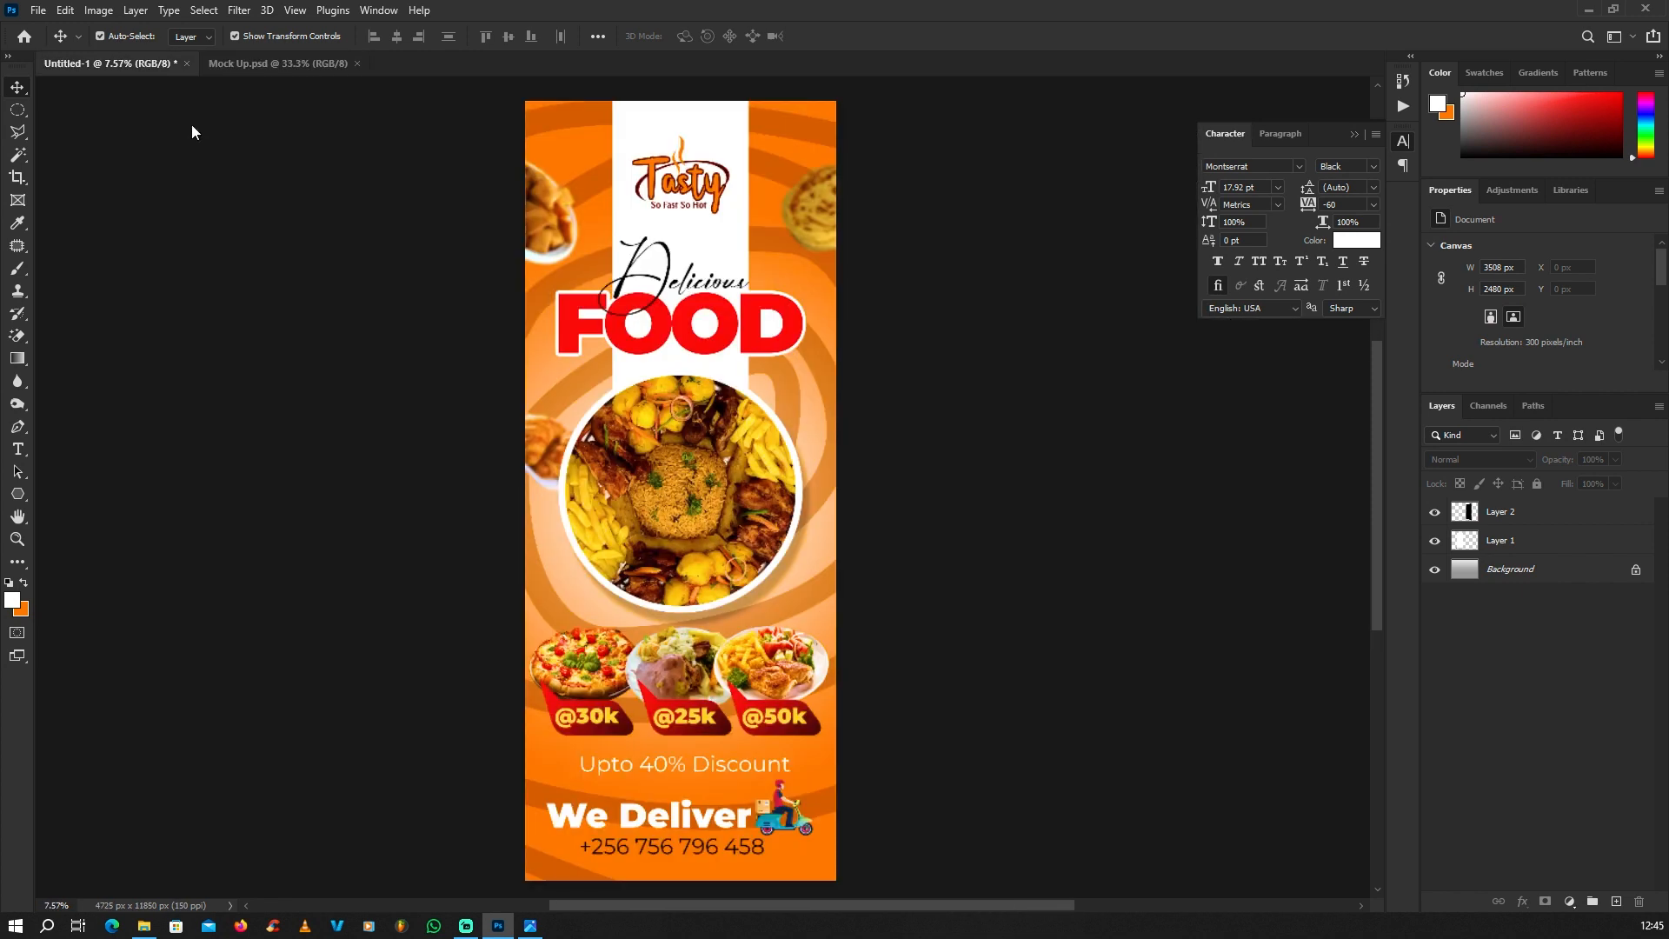
pyautogui.scroll(-1, 731, 369)
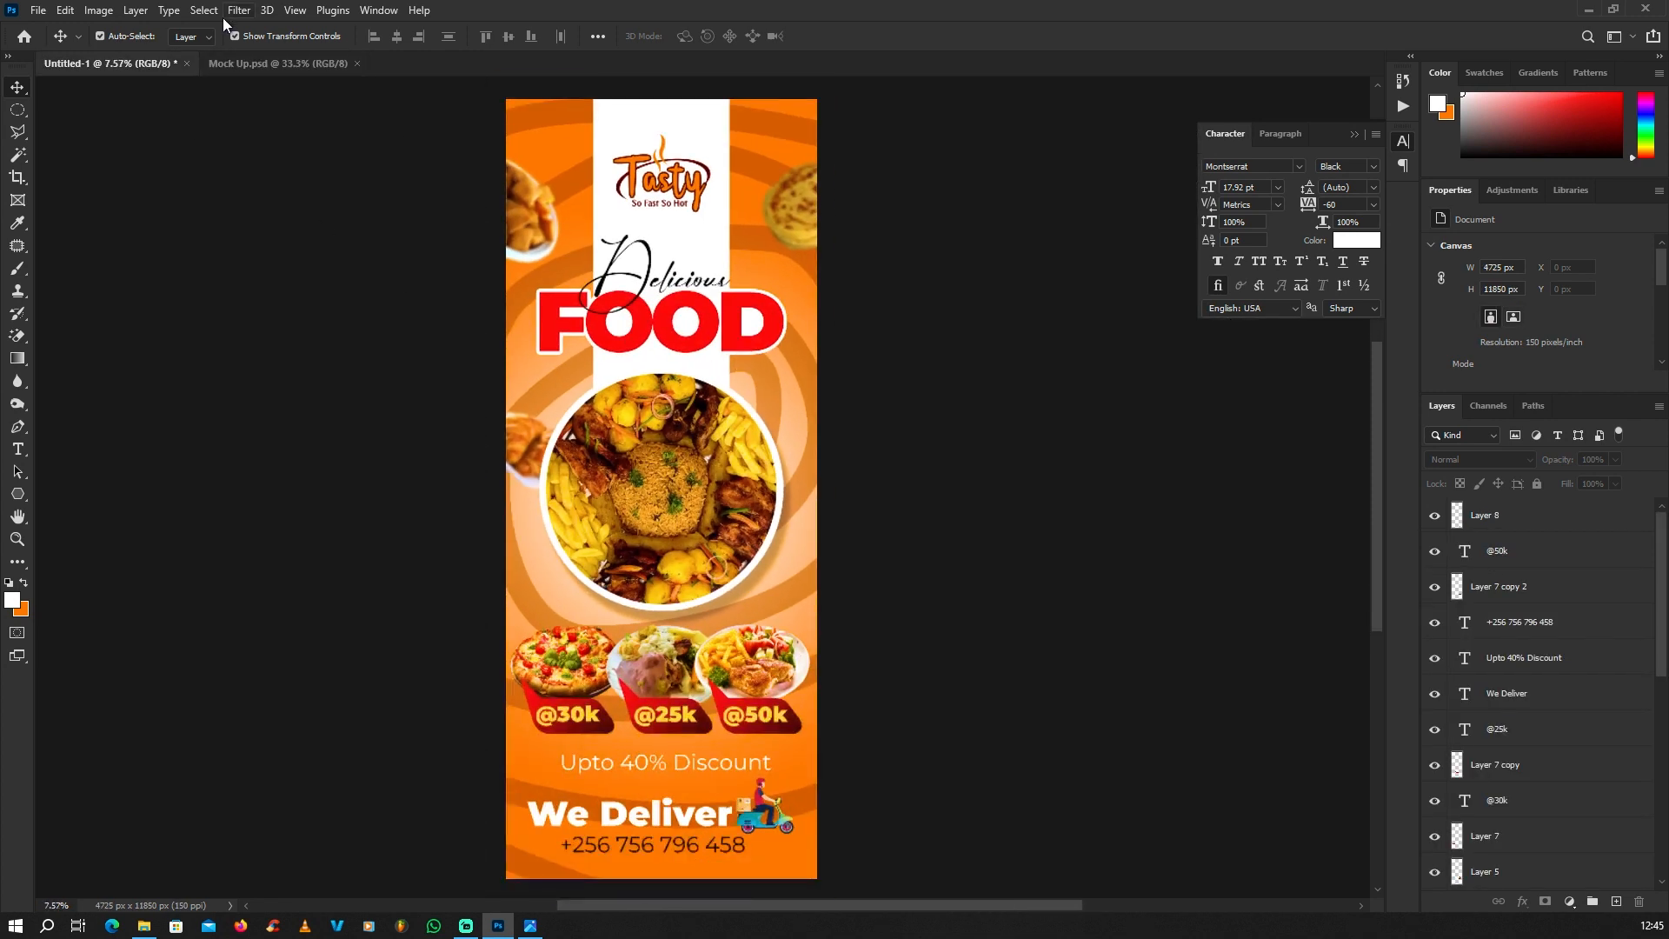
pyautogui.click(136, 10)
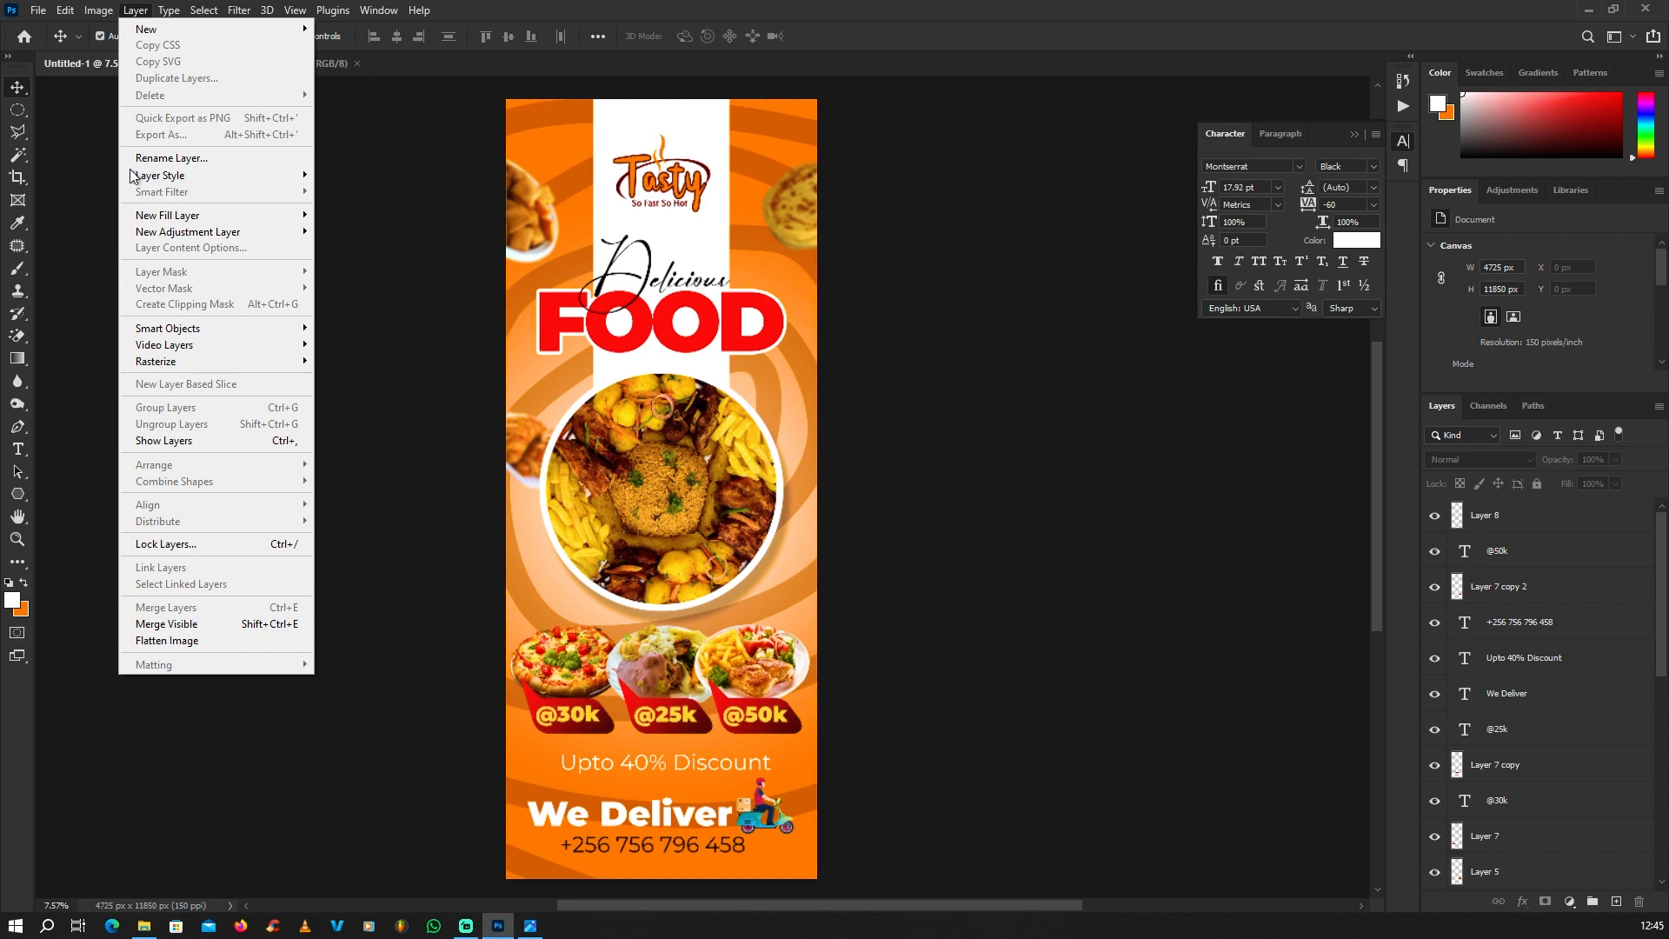
pyautogui.click(184, 643)
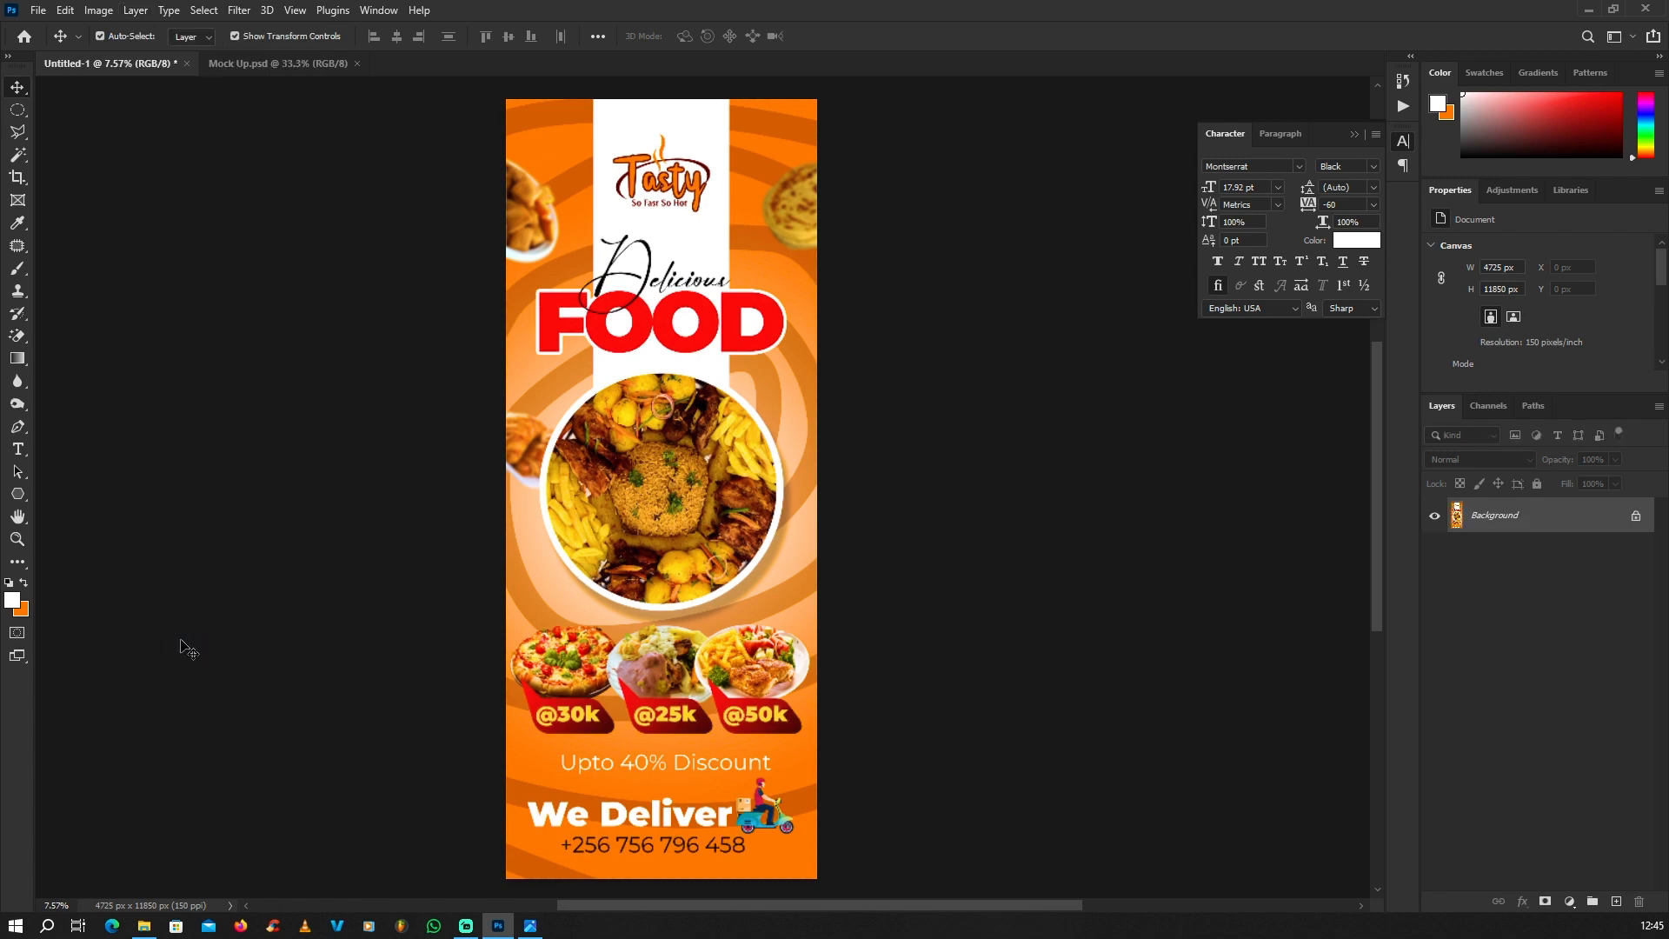
# Step: Copy the flattened banner into Mock Up.psd and scale it to 19.56% over the white front-facing stand
pyautogui.scroll(-1, 184, 647)
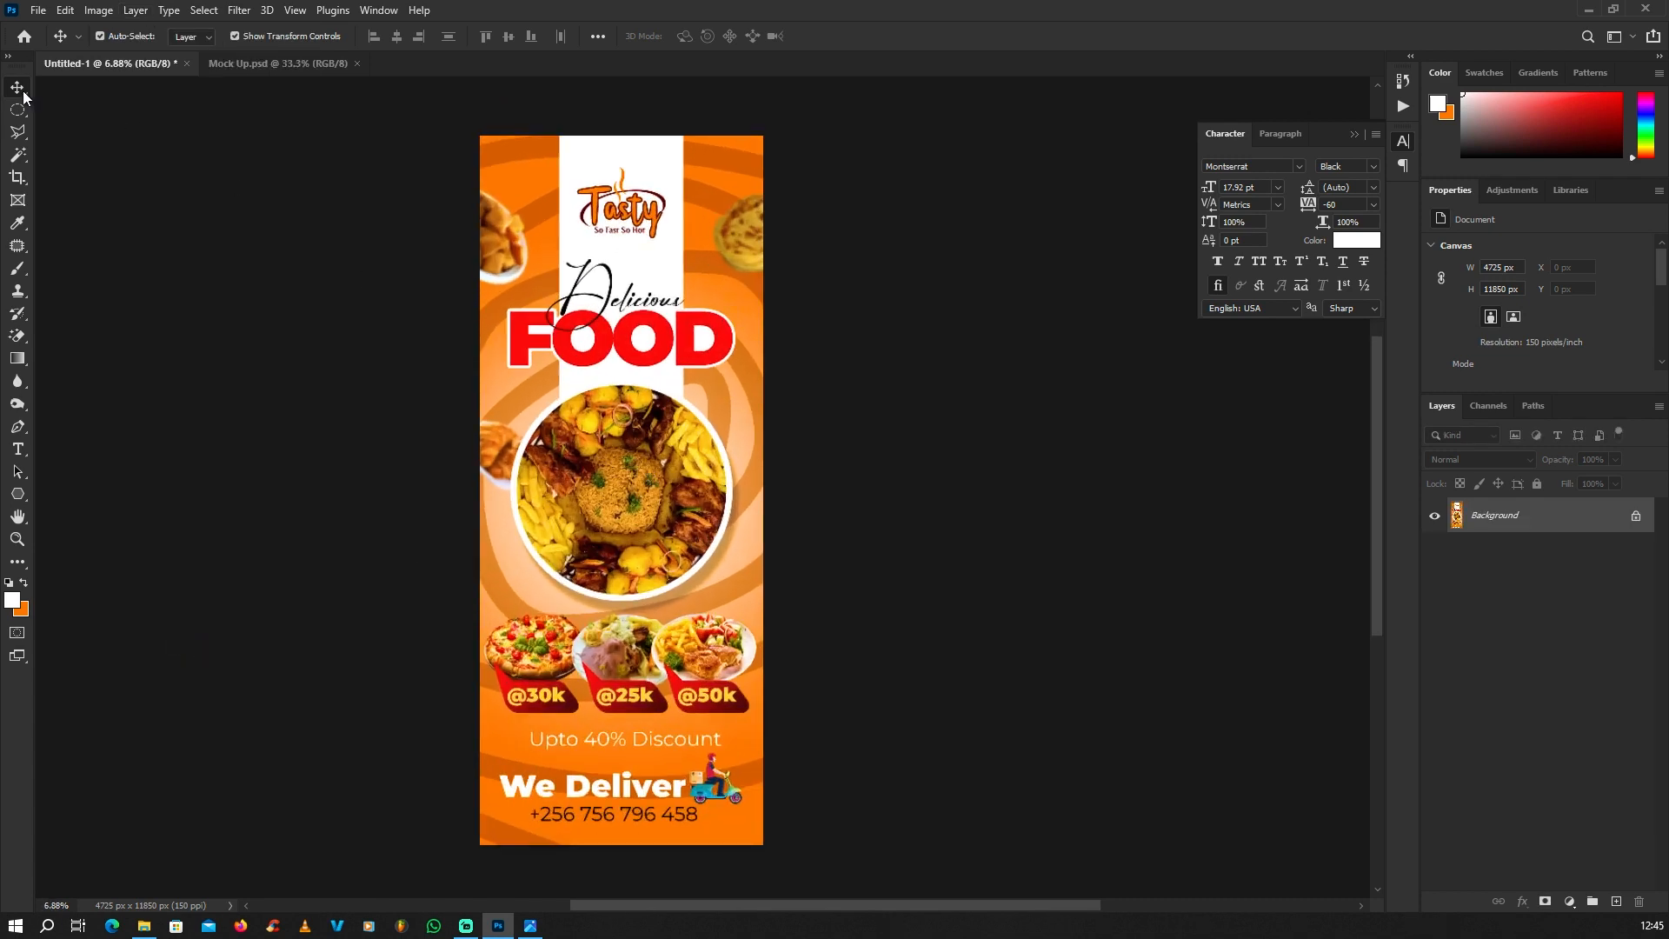
pyautogui.moveTo(611, 326); pyautogui.dragTo(527, 407)
pyautogui.scroll(-8, 528, 407)
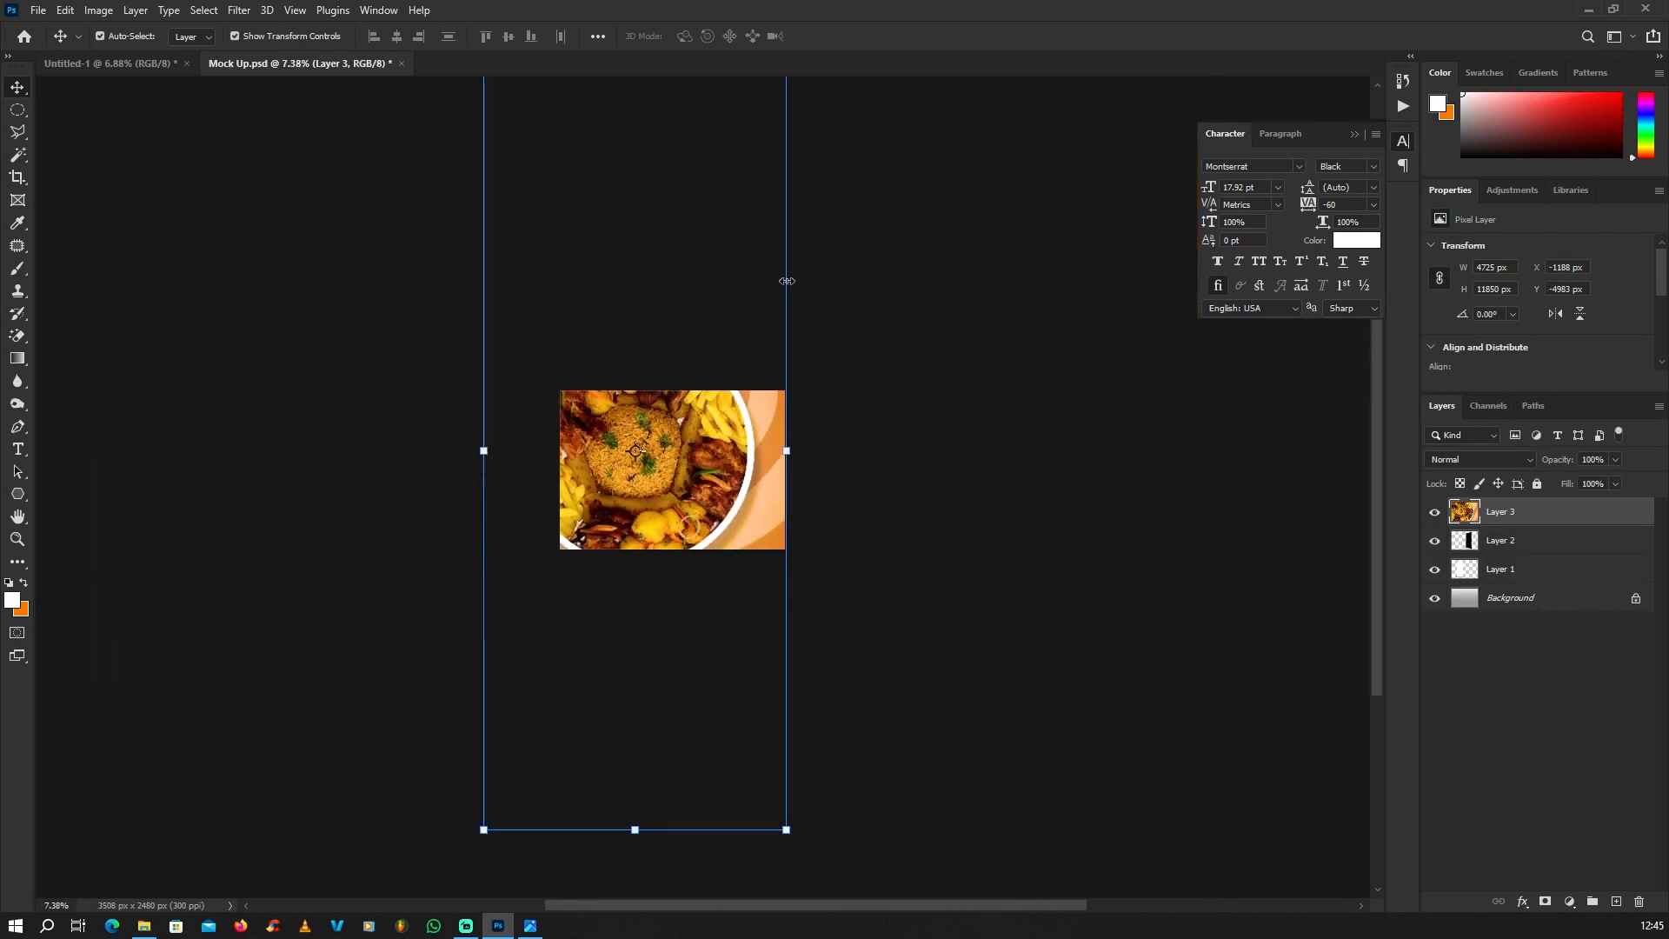
pyautogui.moveTo(764, 203); pyautogui.dragTo(681, 539)
pyautogui.scroll(8, 668, 397)
pyautogui.scroll(2, 663, 426)
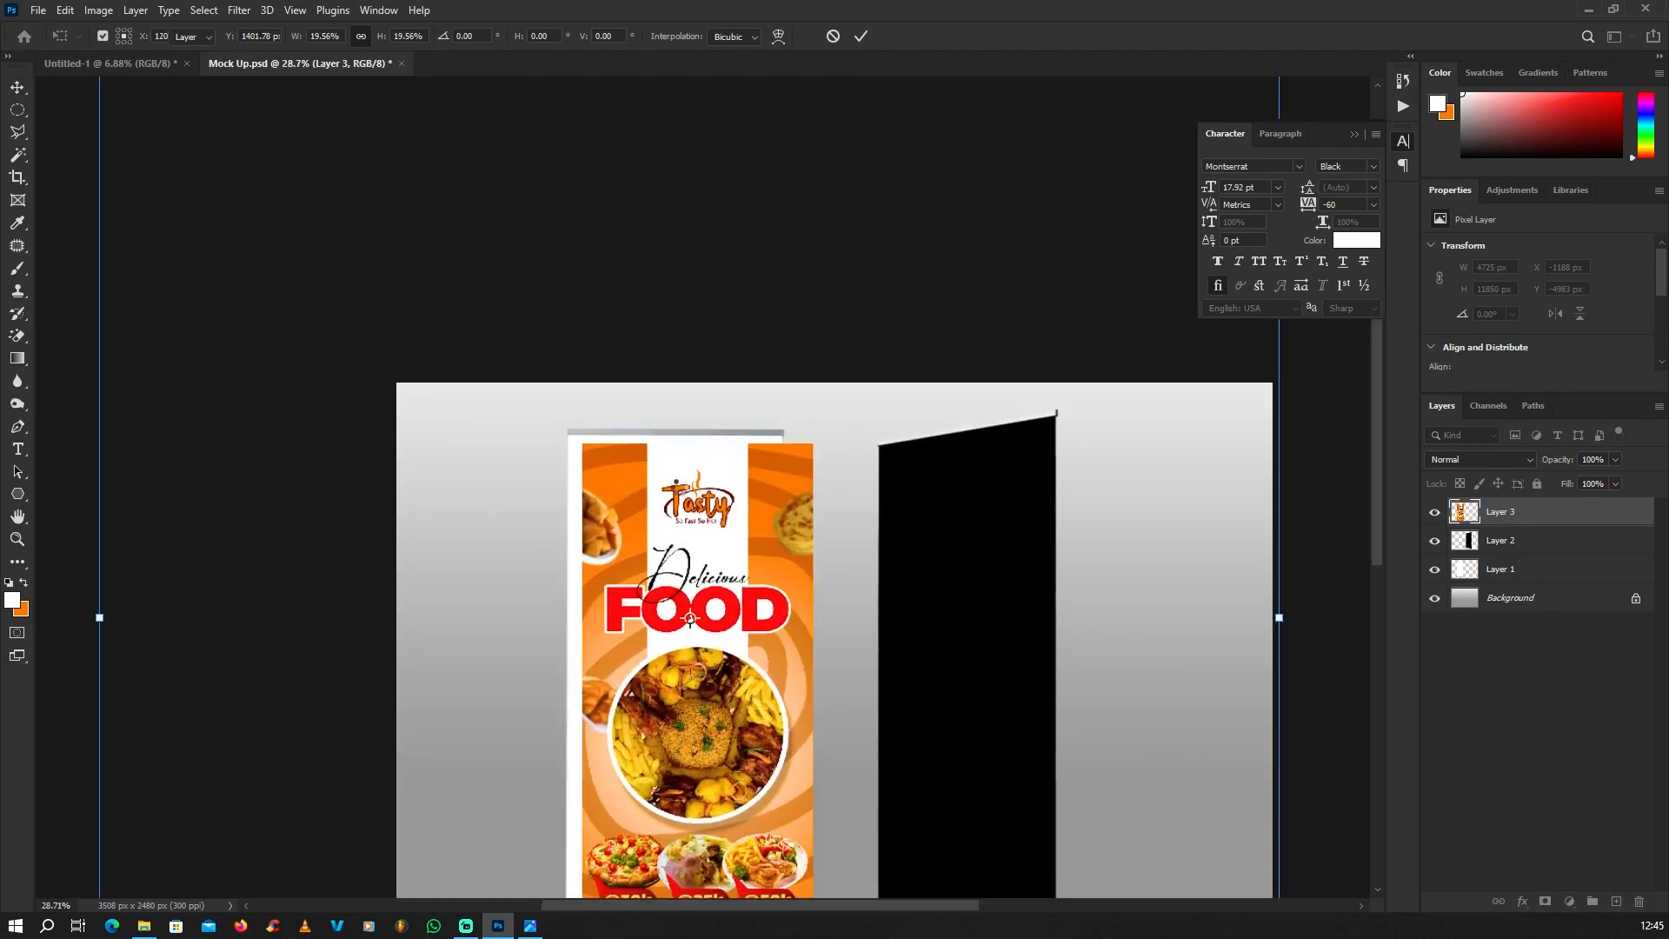
pyautogui.press('Return')
# Step: Align the banner's upper-left corner with the white panel and distort its upper-right corner to meet the panel's corner
pyautogui.scroll(6, 556, 426)
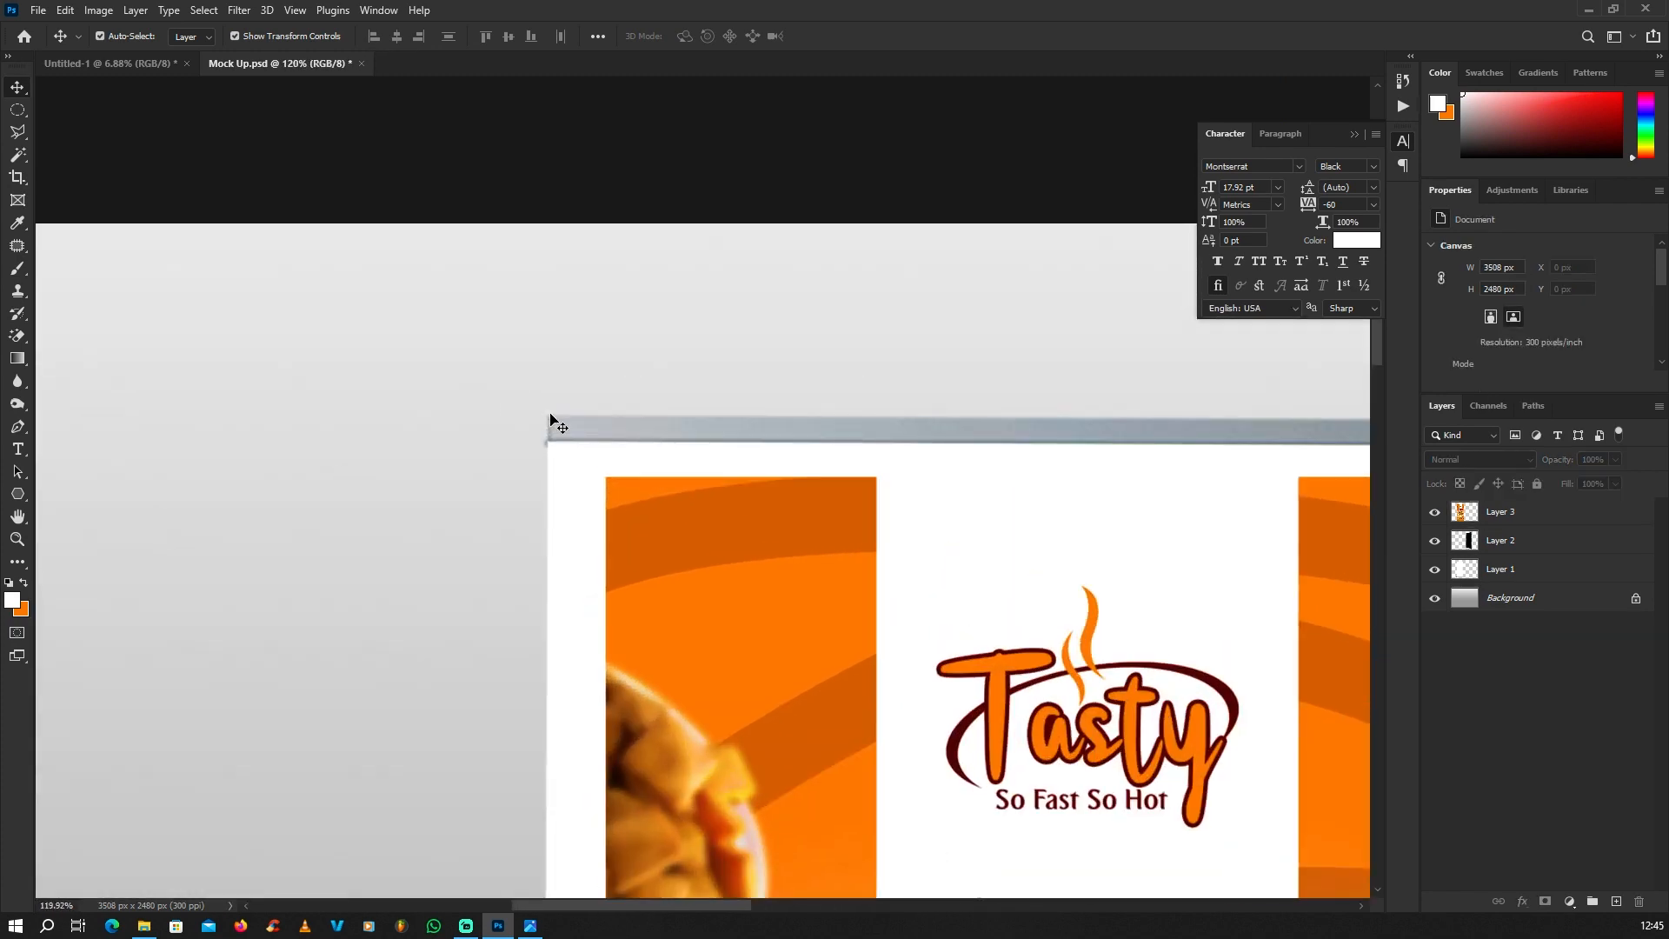
pyautogui.scroll(4, 570, 432)
pyautogui.moveTo(720, 660); pyautogui.dragTo(569, 560)
pyautogui.scroll(-9, 239, 460)
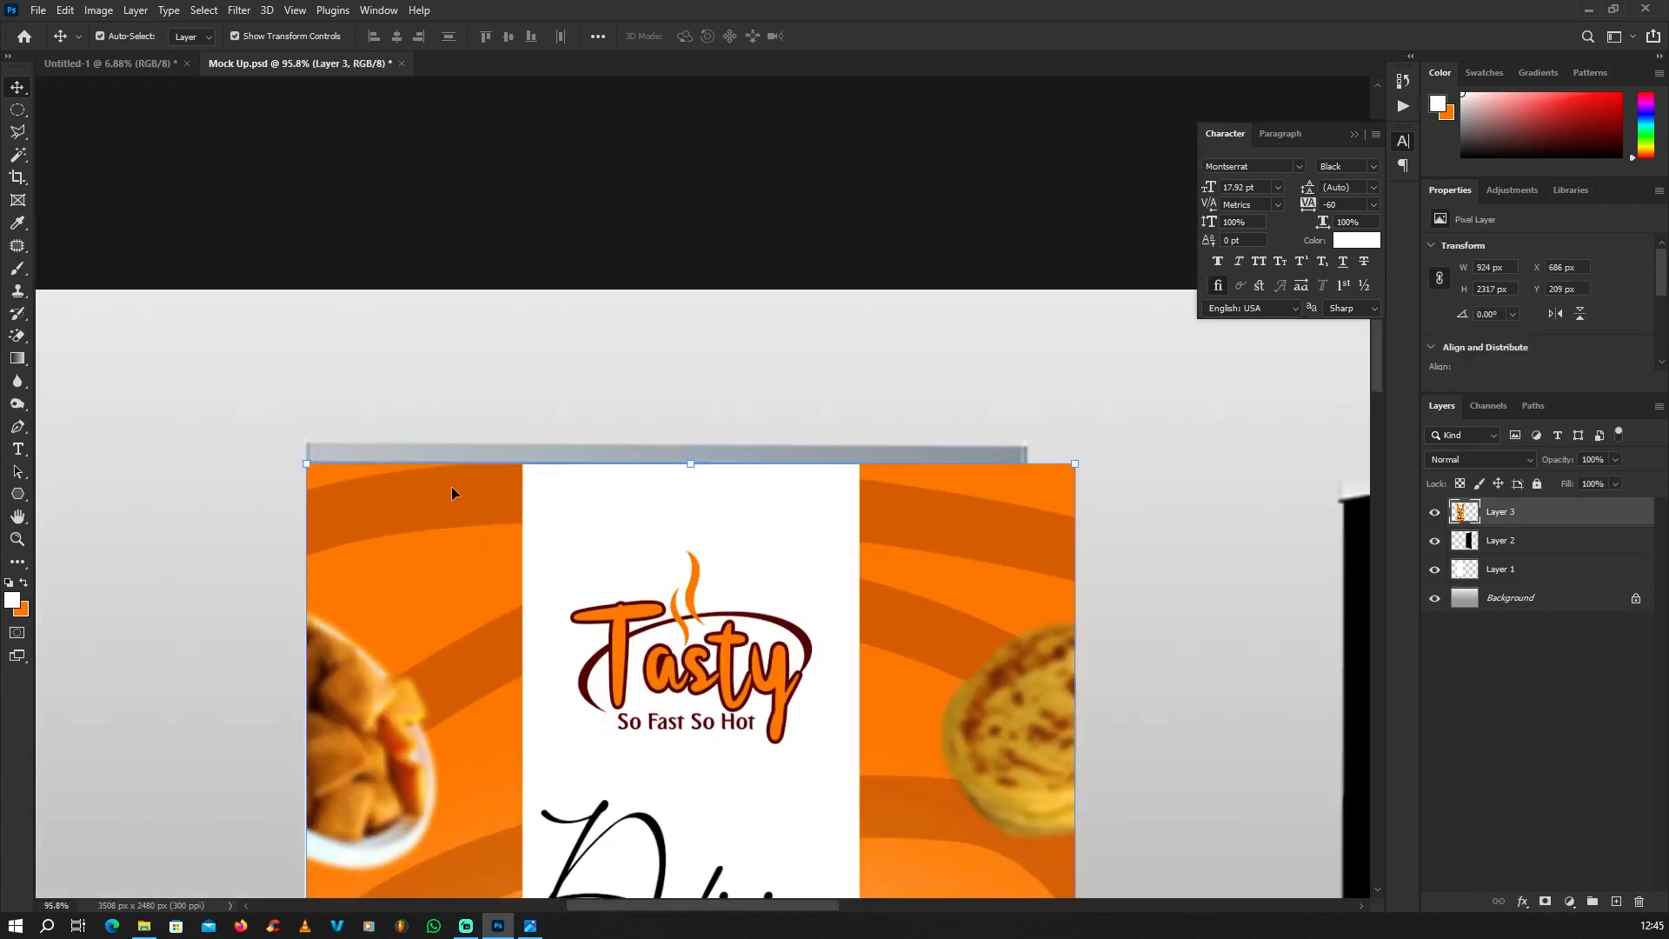
pyautogui.scroll(4, 1071, 515)
pyautogui.scroll(3, 1071, 522)
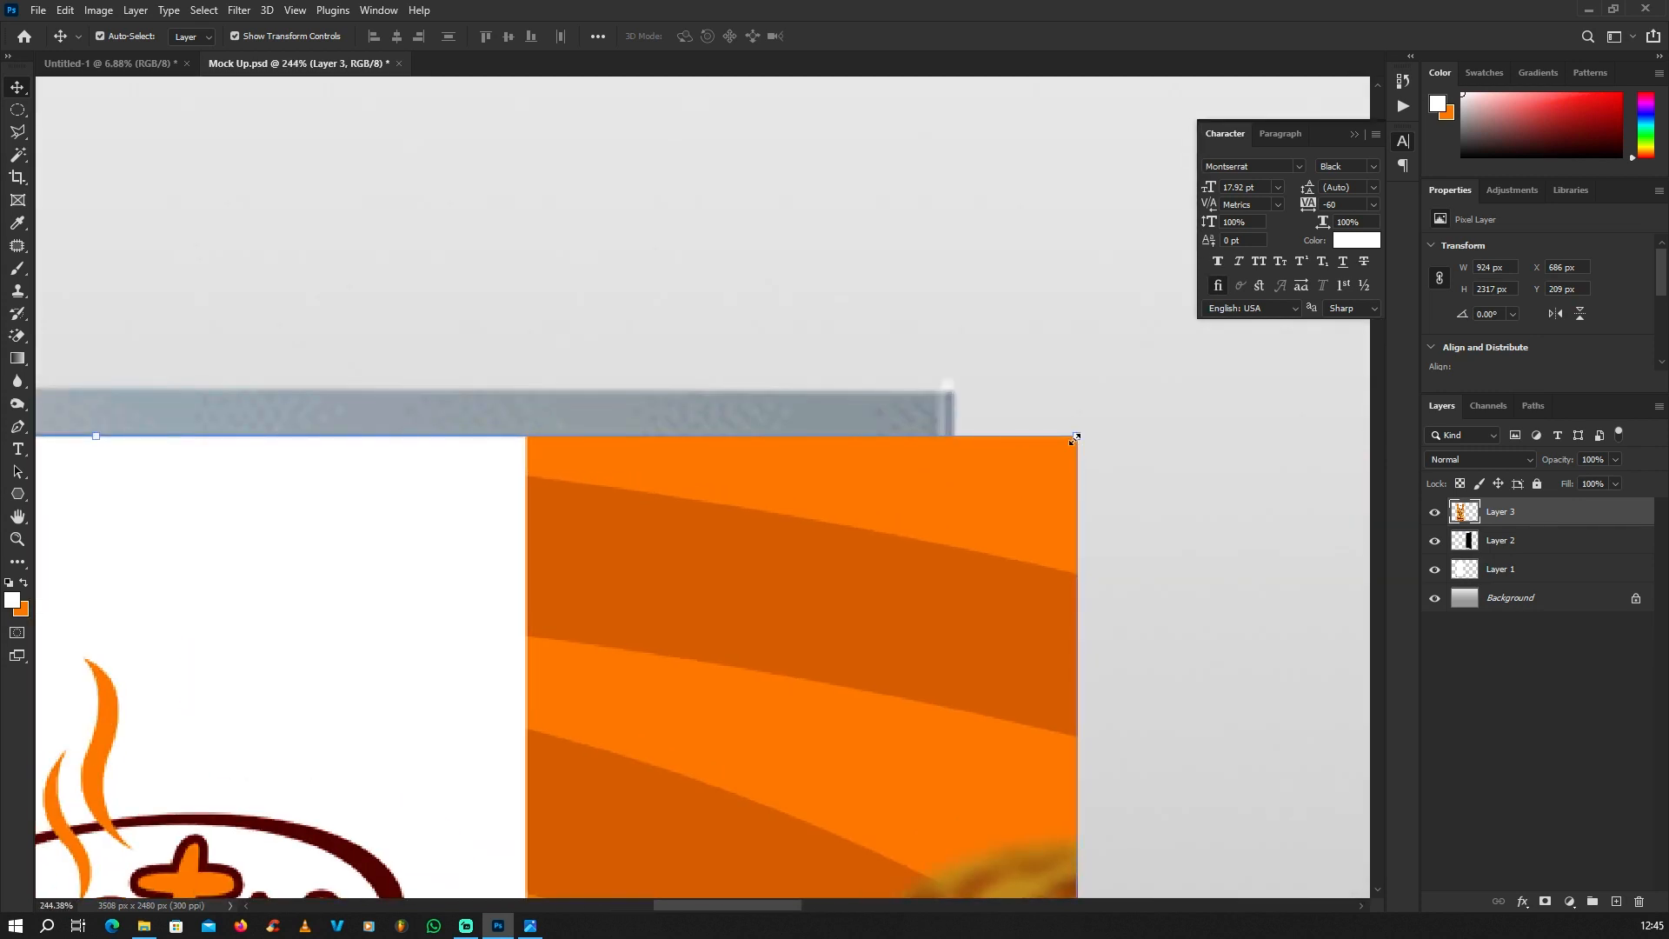
pyautogui.moveTo(1076, 437); pyautogui.dragTo(940, 443)
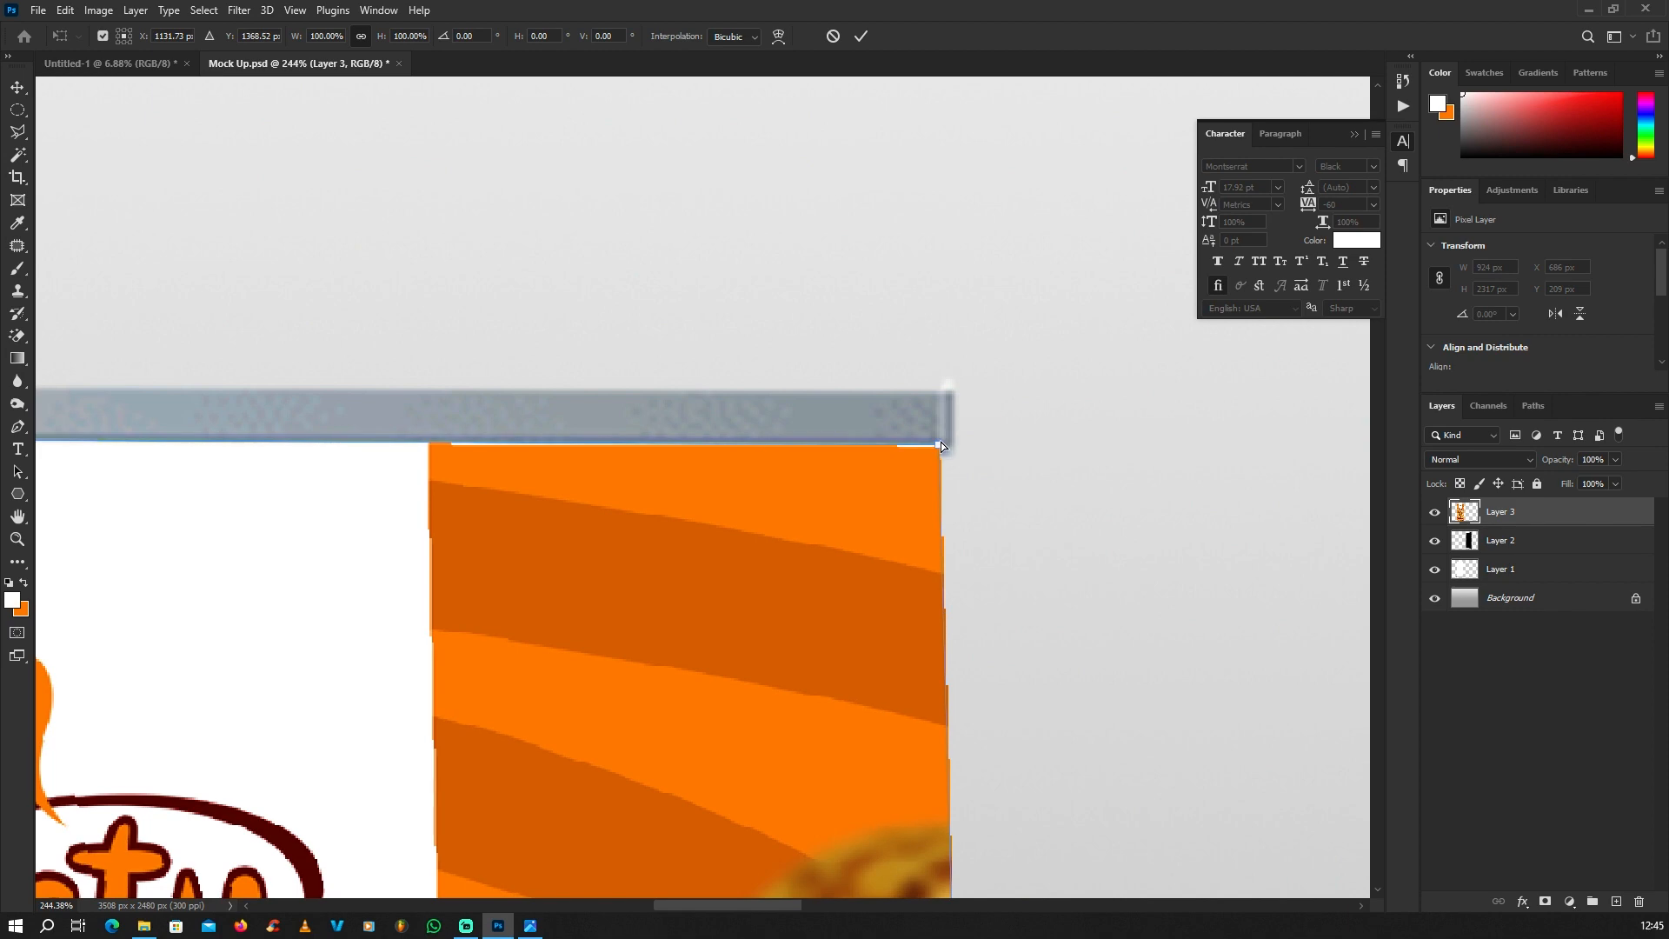
# Step: Distort the banner's two lower corners to meet the base of the front-facing stand and apply the transformation
pyautogui.scroll(-12, 930, 284)
pyautogui.scroll(6, 740, 782)
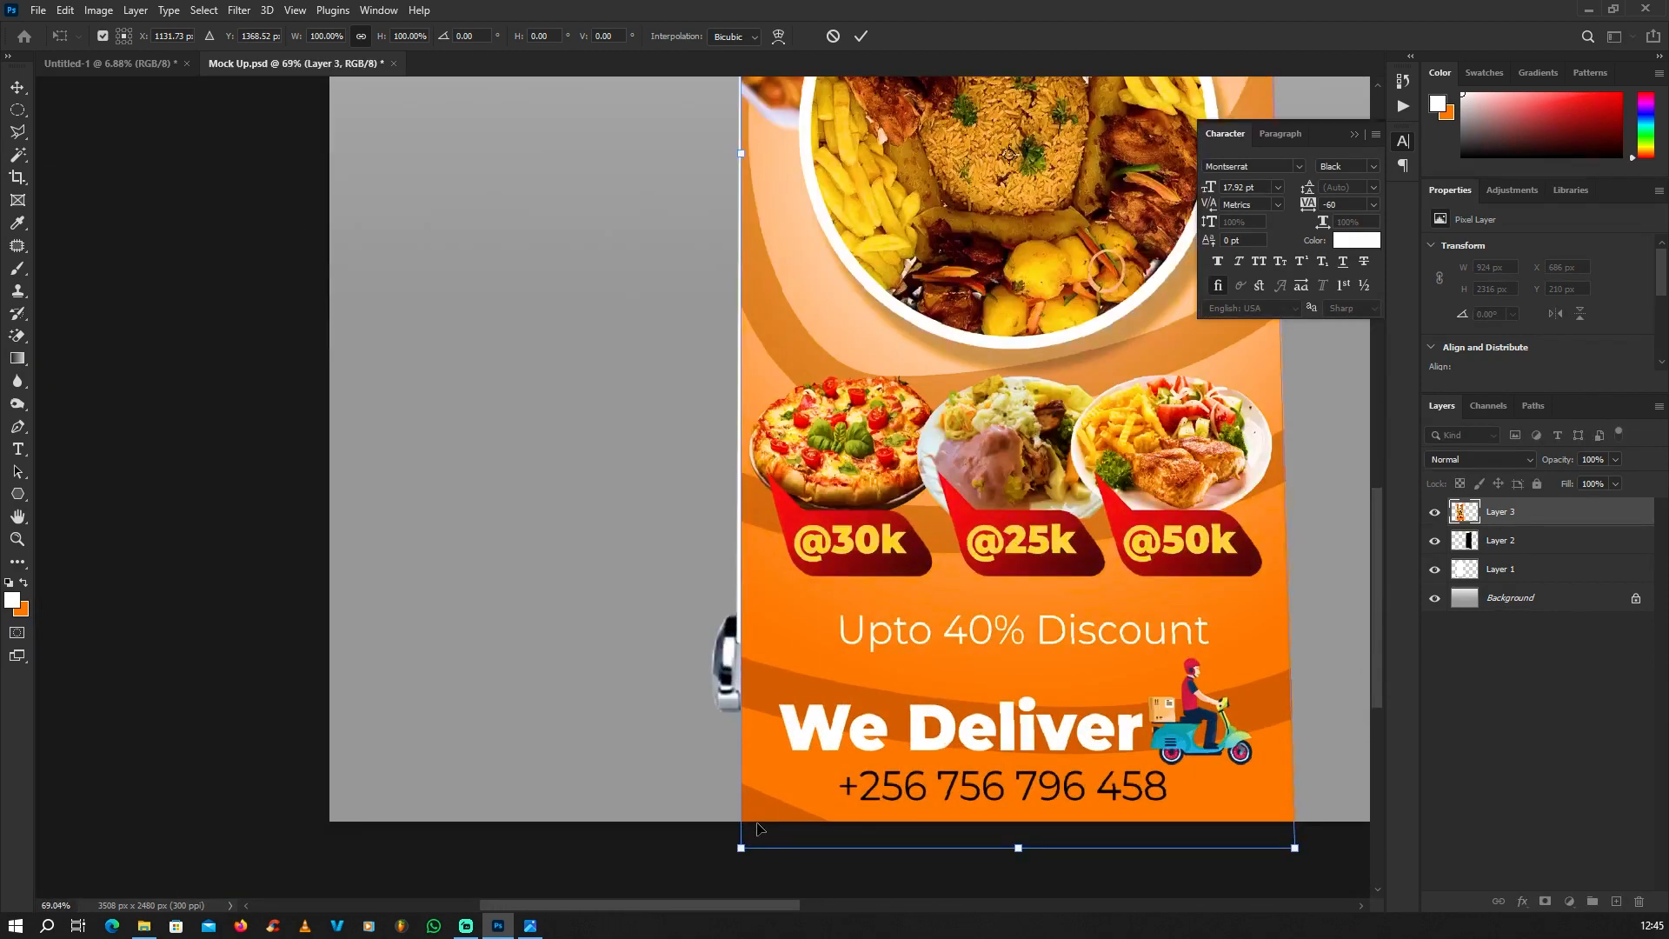
pyautogui.scroll(3, 756, 828)
pyautogui.moveTo(738, 853); pyautogui.dragTo(651, 504)
pyautogui.scroll(4, 826, 526)
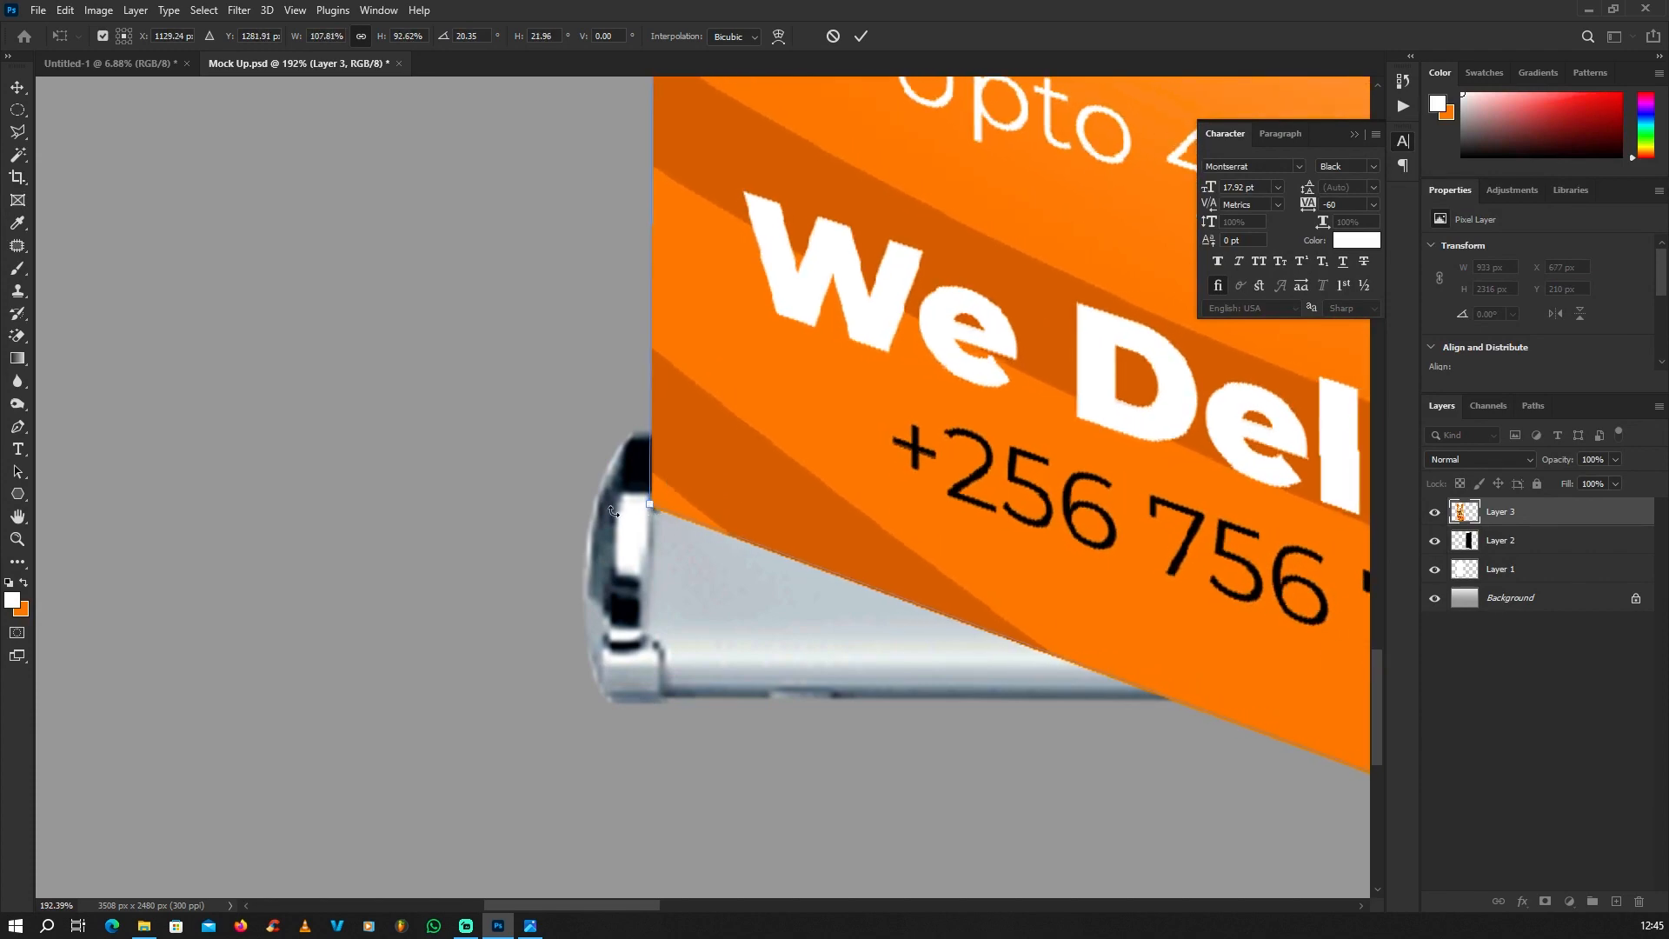
pyautogui.scroll(-5, 613, 511)
pyautogui.scroll(3, 714, 690)
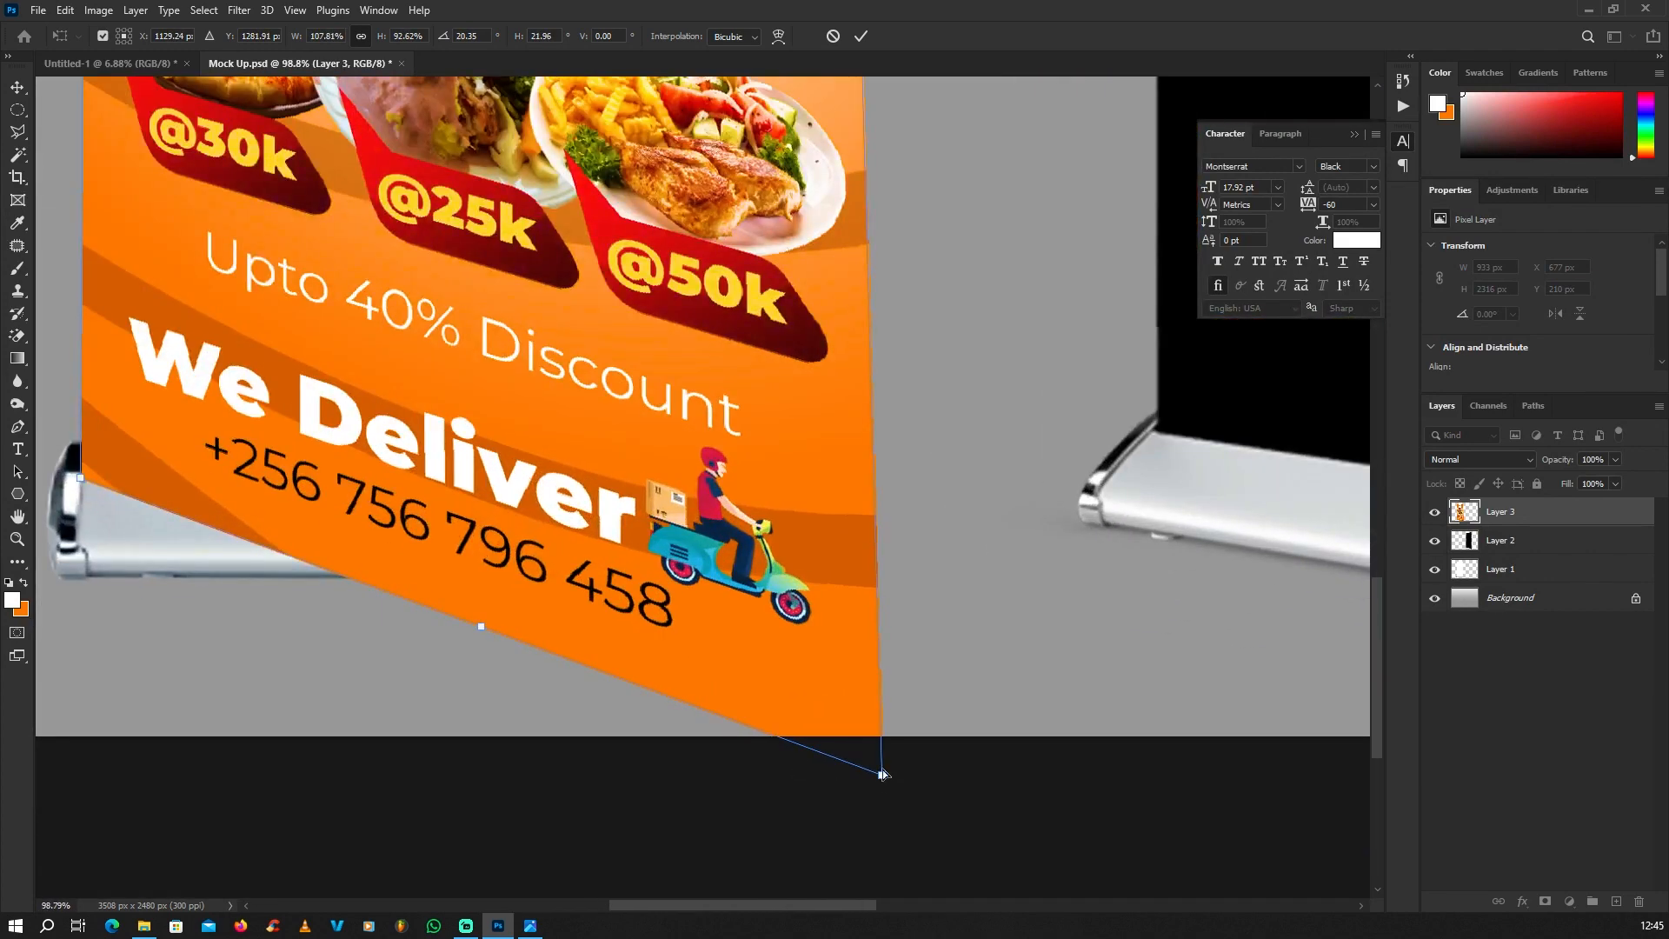
pyautogui.moveTo(882, 774); pyautogui.dragTo(822, 483)
pyautogui.scroll(-6, 822, 484)
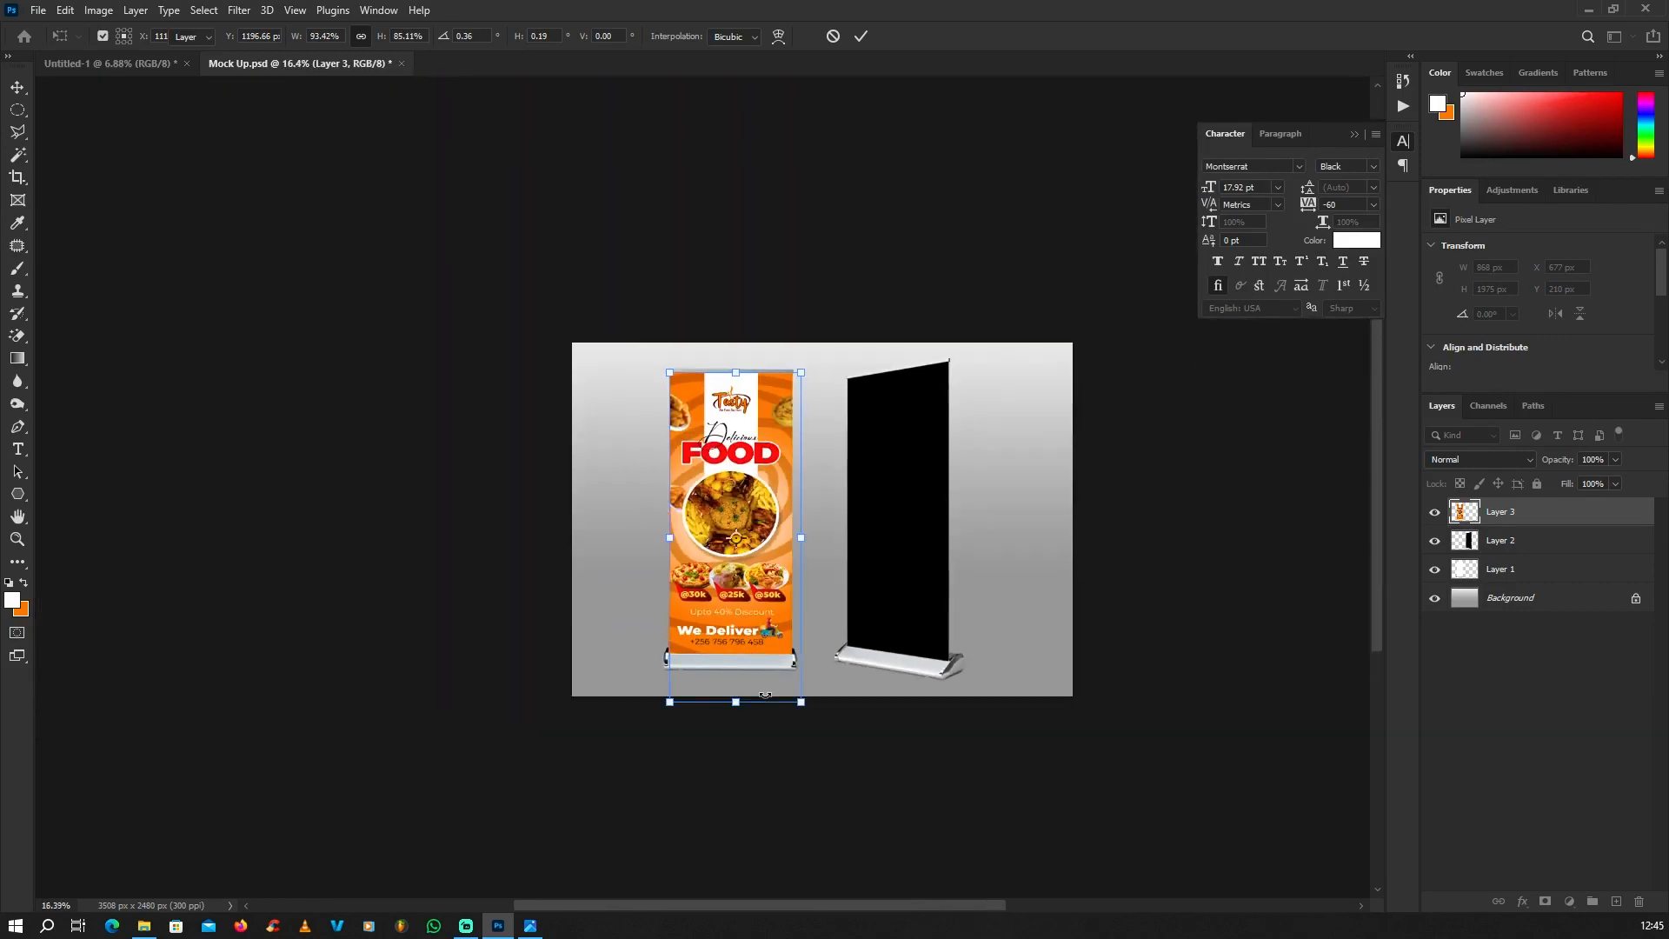
pyautogui.press('Return')
pyautogui.scroll(-1, 603, 678)
# Step: Duplicate the fitted banner onto the angled black stand and align the copy's upper-left corner with the black panel's corner
pyautogui.scroll(2, 745, 589)
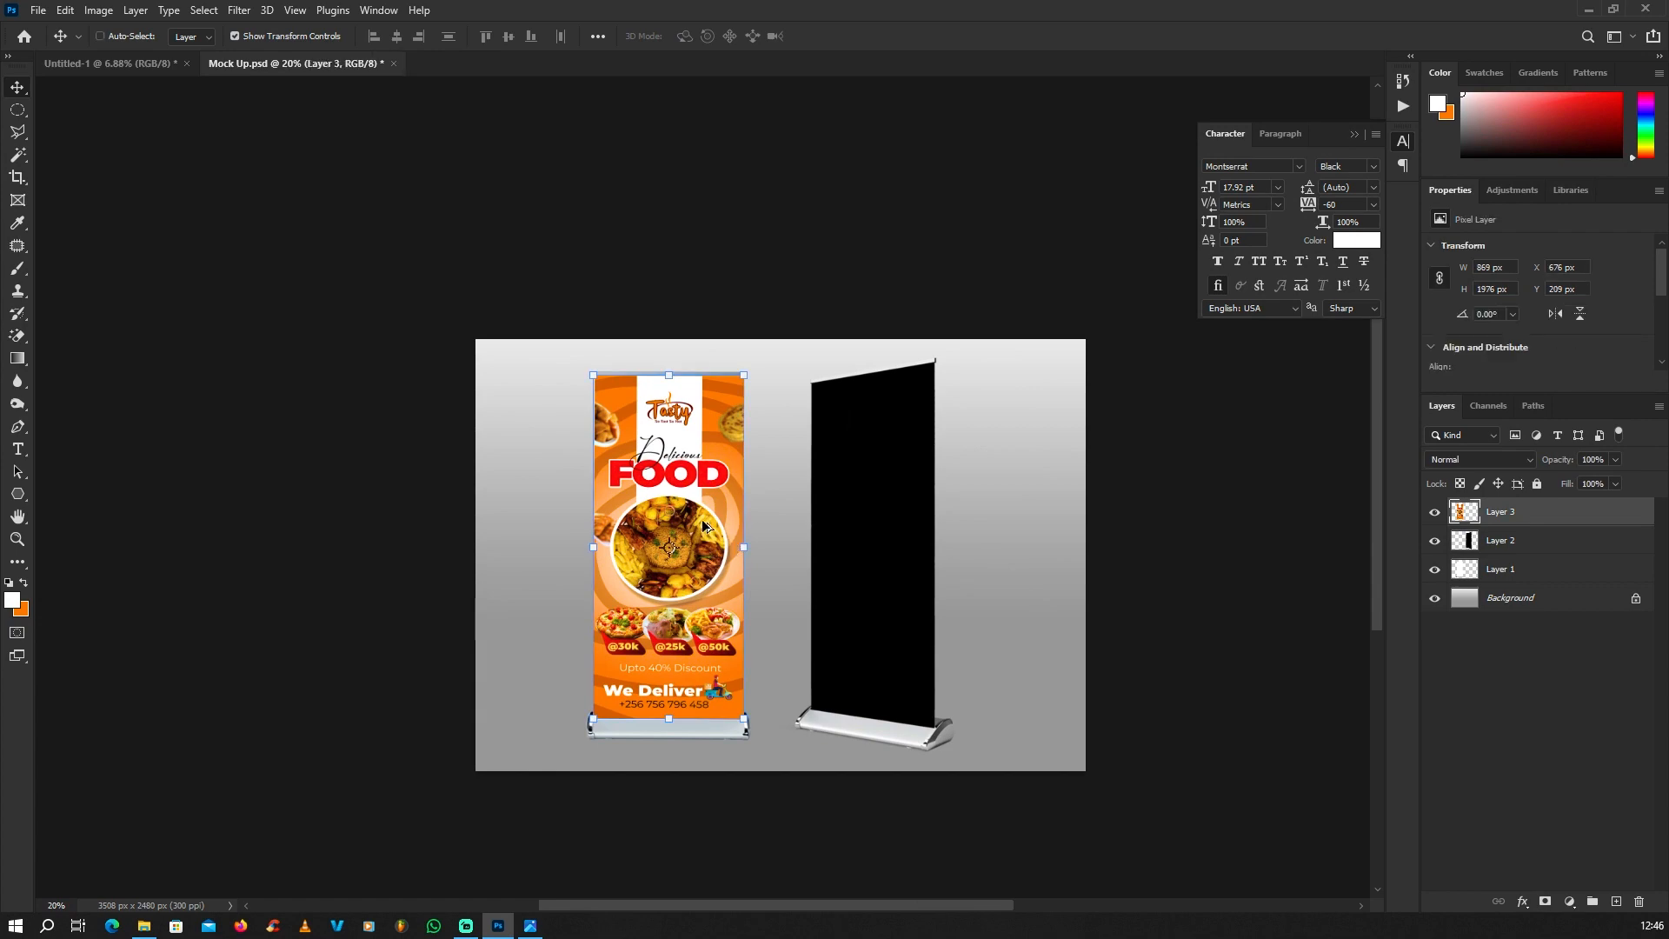
pyautogui.moveTo(704, 526); pyautogui.dragTo(904, 526)
pyautogui.scroll(10, 809, 370)
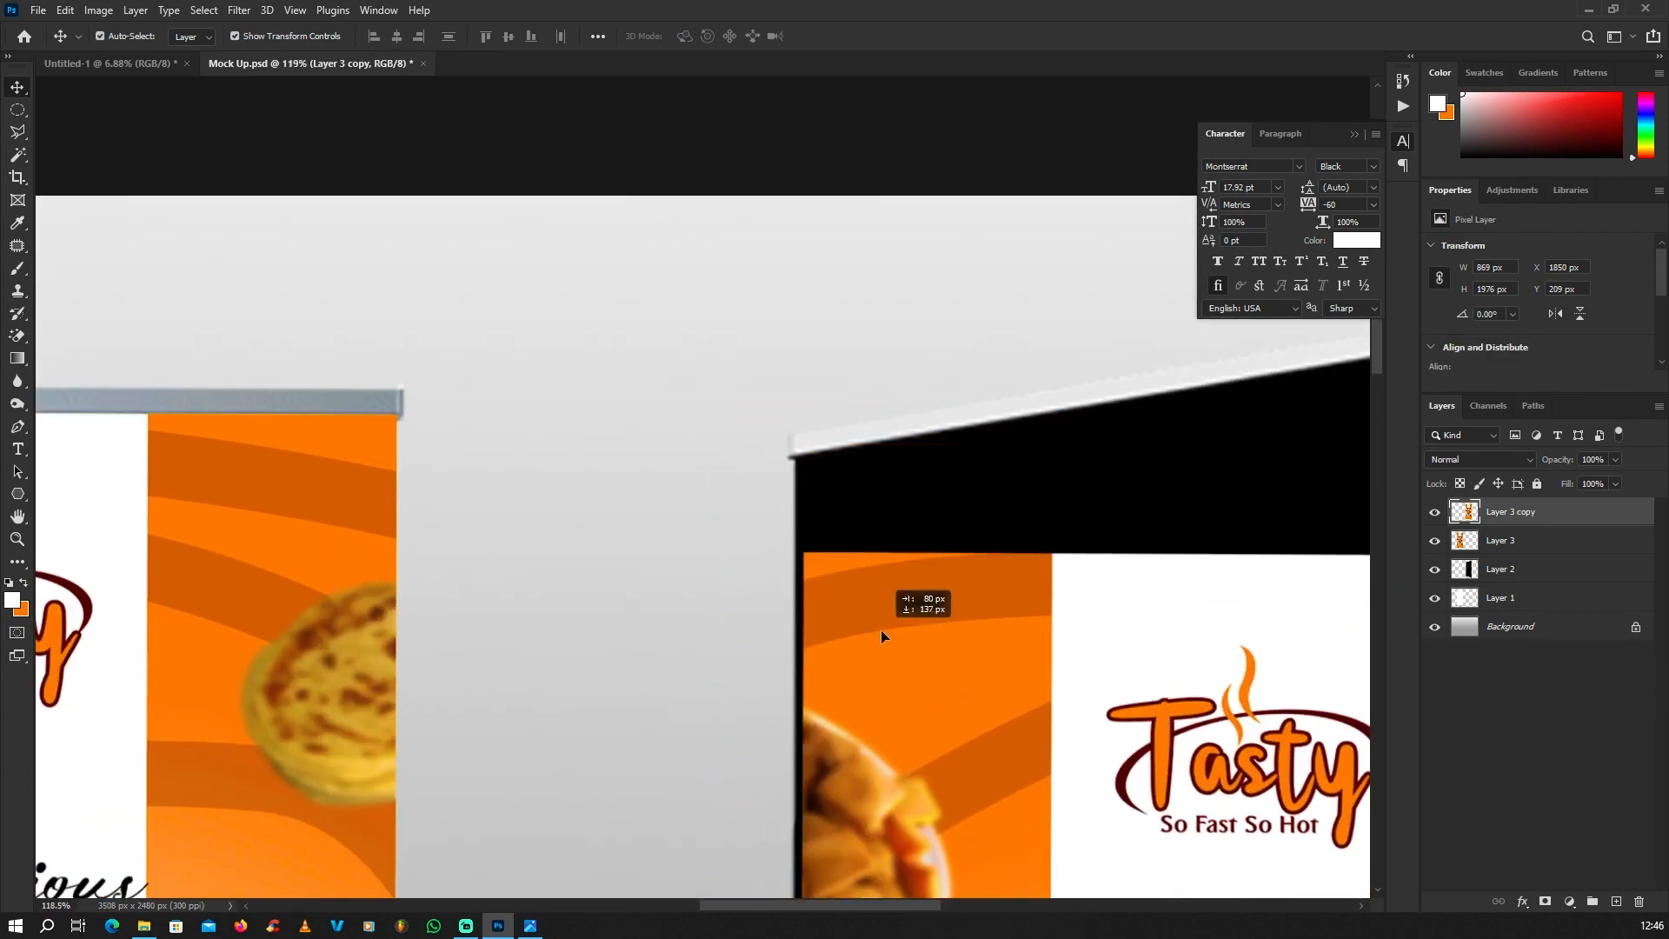
pyautogui.moveTo(879, 629); pyautogui.dragTo(877, 630)
pyautogui.scroll(4, 877, 629)
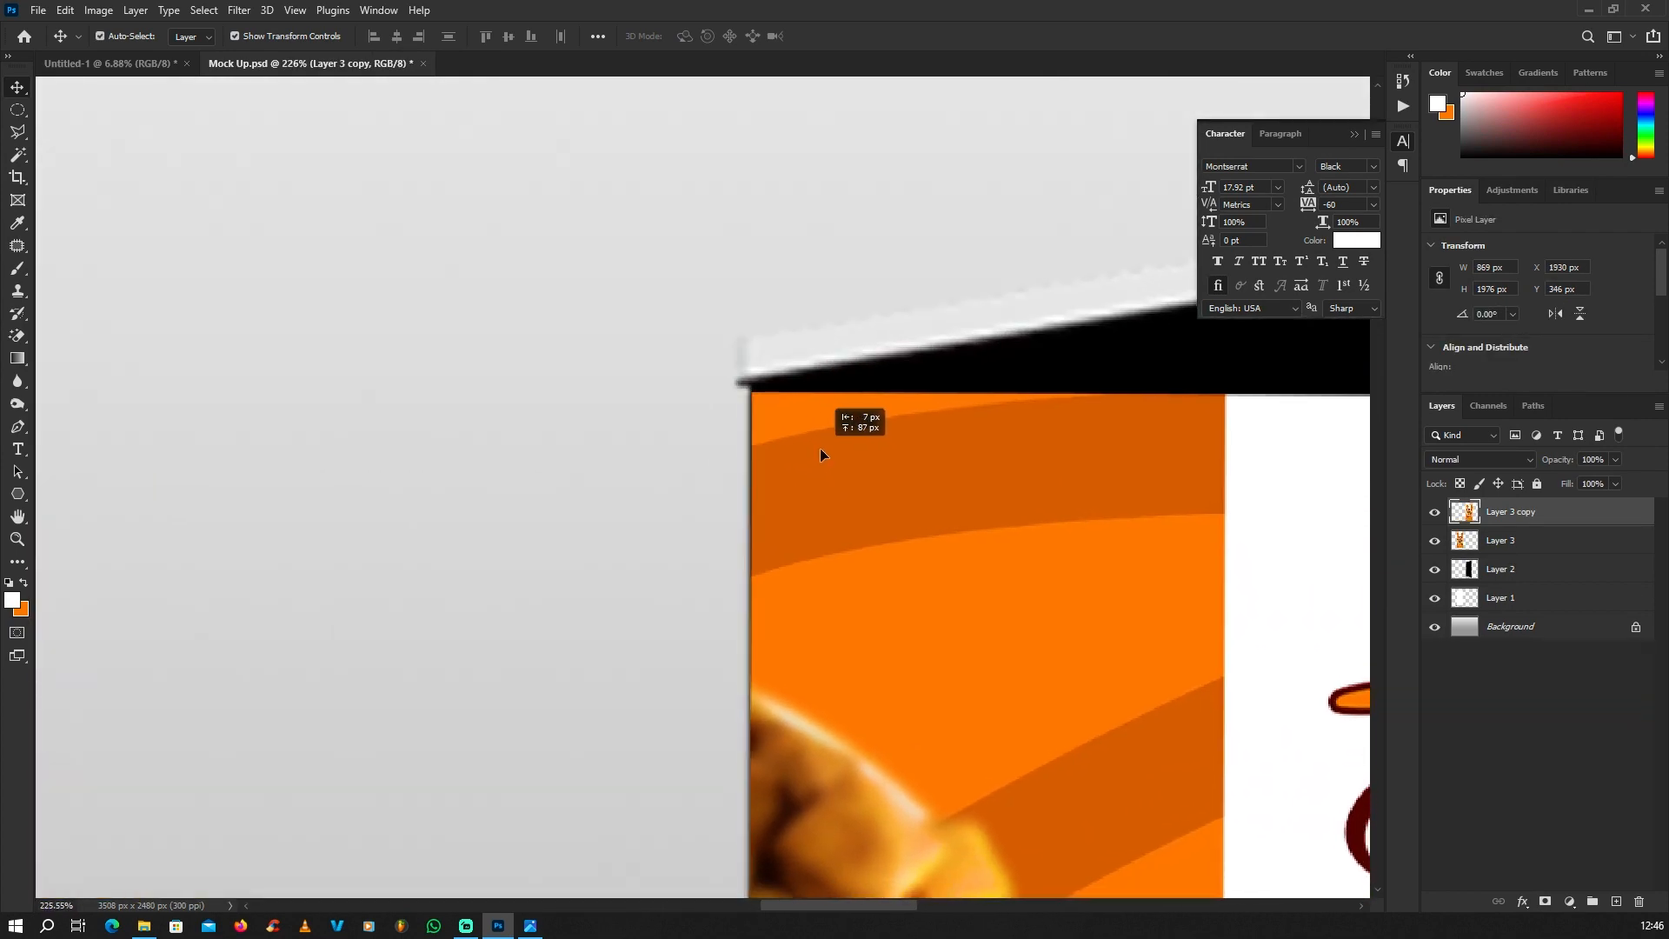
pyautogui.moveTo(820, 450); pyautogui.dragTo(817, 445)
# Step: Distort the banner copy's upper-right corner to meet the upper-right corner of the angled black panel
pyautogui.scroll(-4, 298, 540)
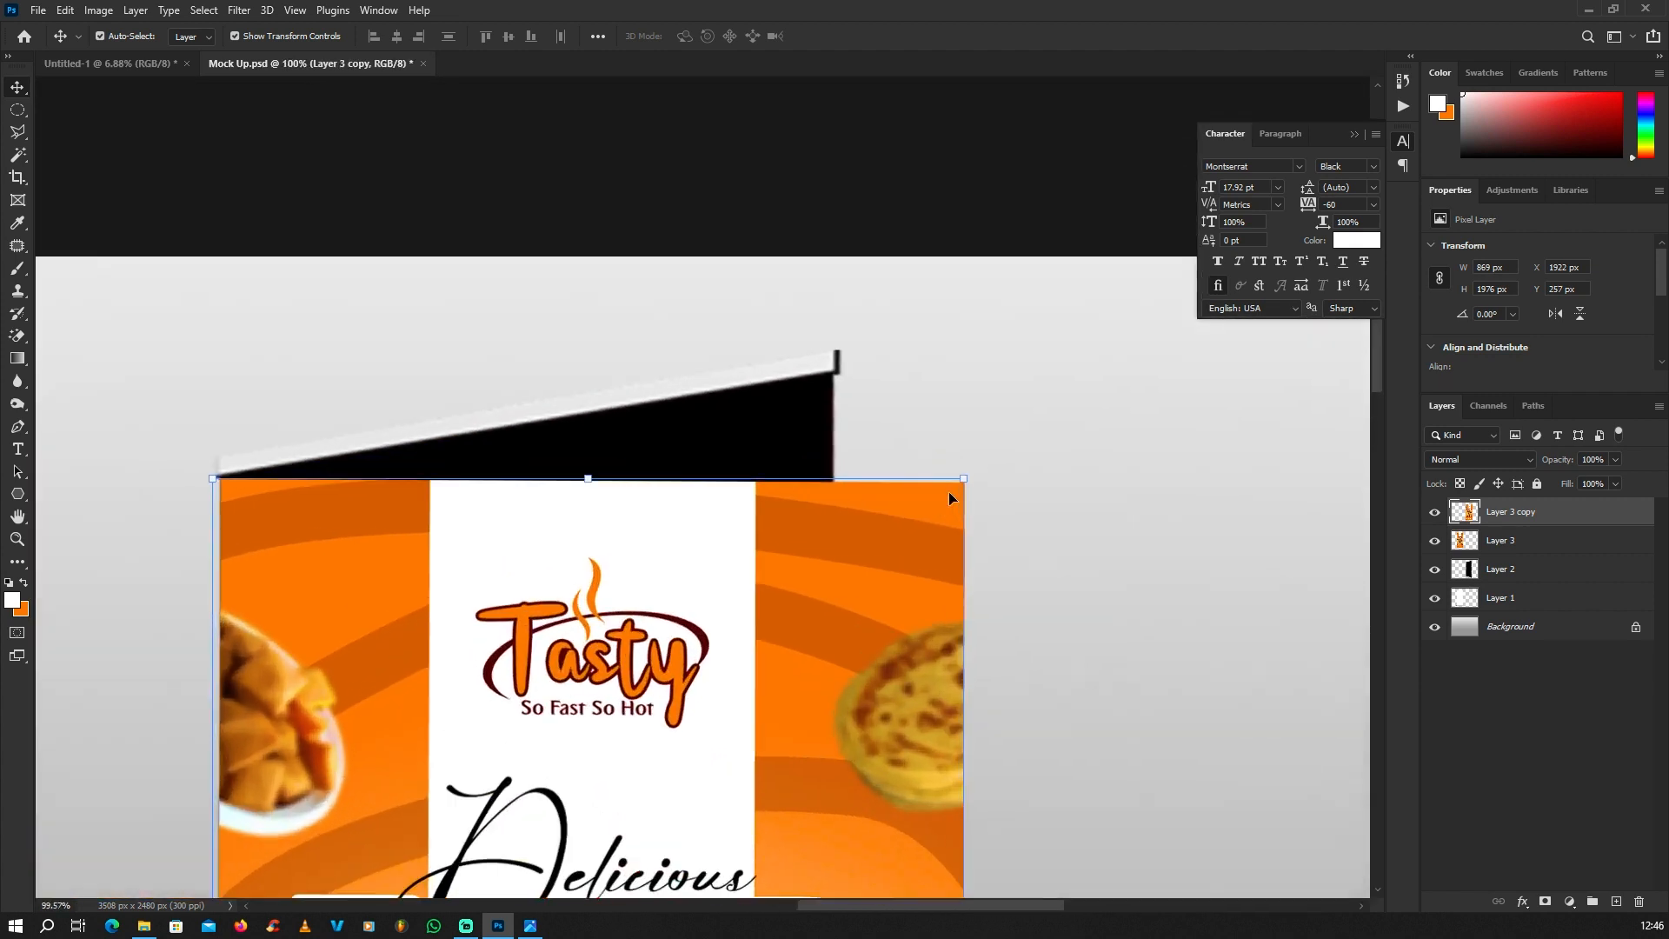
pyautogui.scroll(2, 949, 498)
pyautogui.scroll(2, 957, 487)
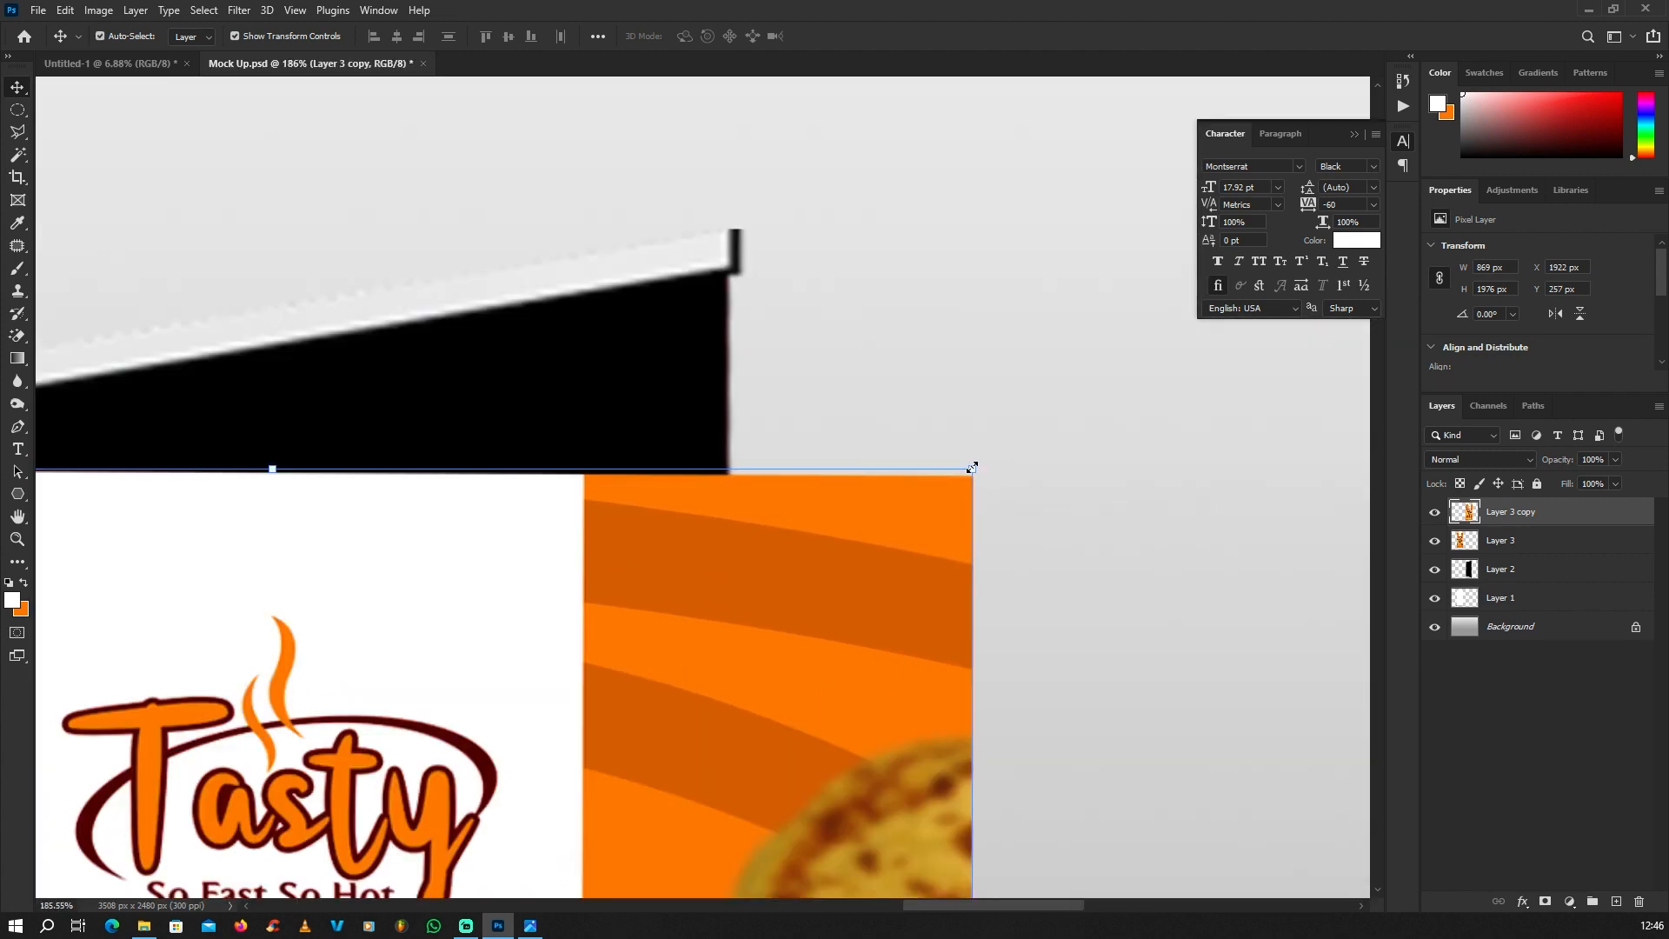
pyautogui.moveTo(970, 470); pyautogui.dragTo(729, 271)
# Step: Distort the banner copy's two lower corners to meet the base of the angled stand and apply the transformation
pyautogui.scroll(-10, 741, 253)
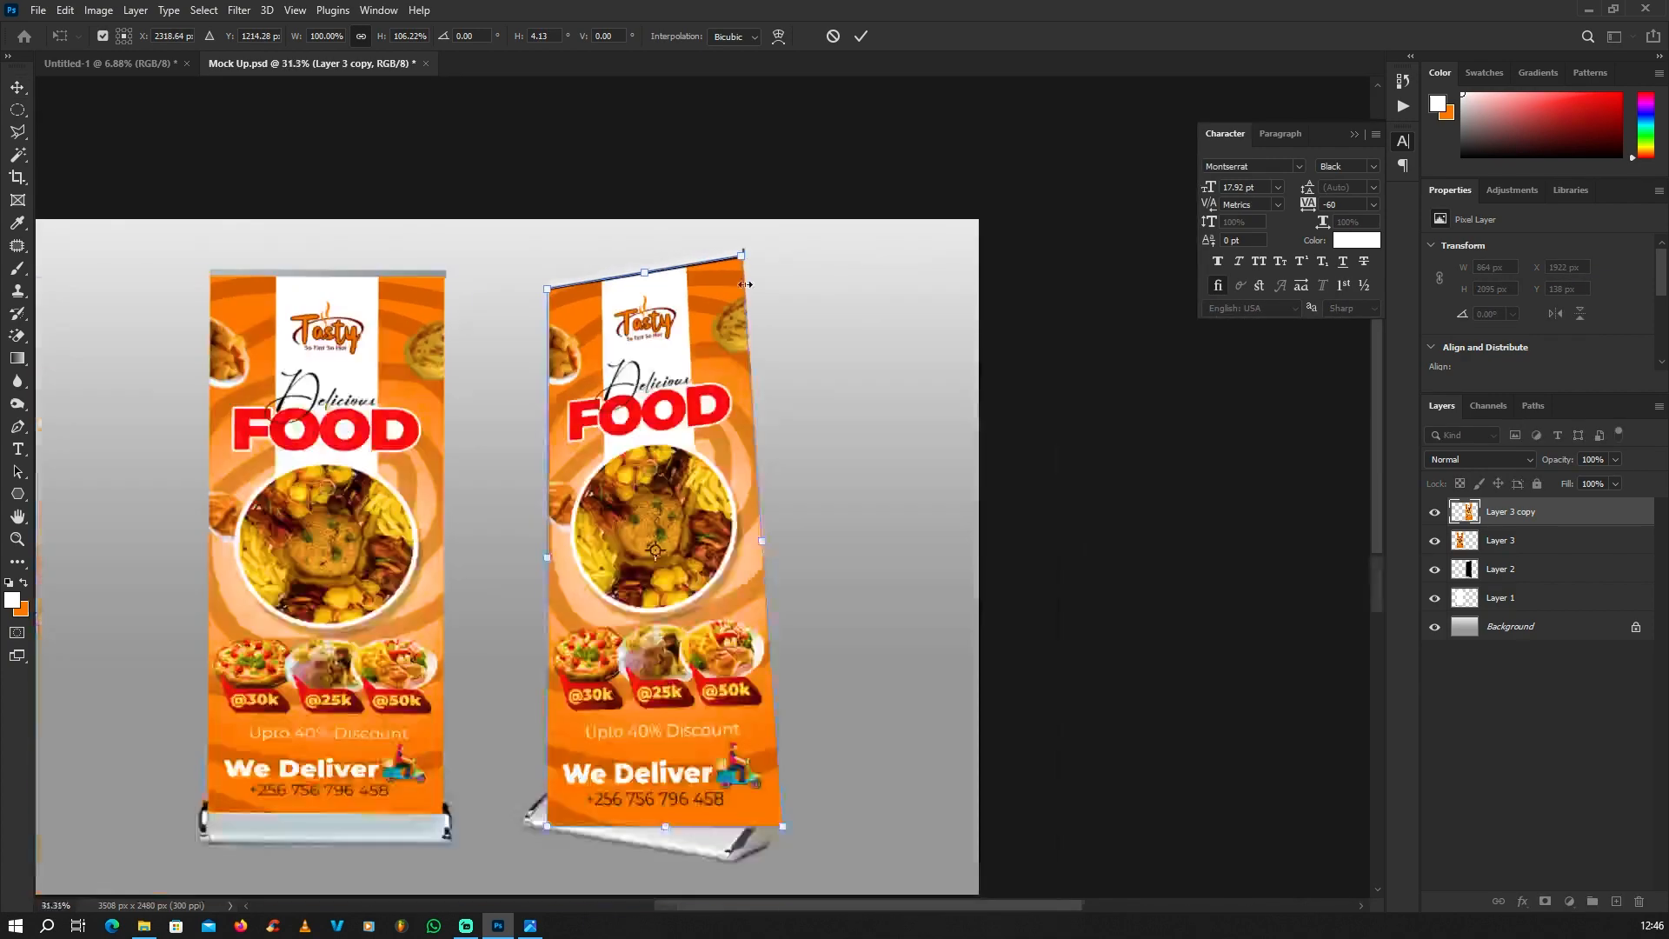
pyautogui.scroll(5, 642, 670)
pyautogui.scroll(-3, 642, 670)
pyautogui.scroll(3, 588, 795)
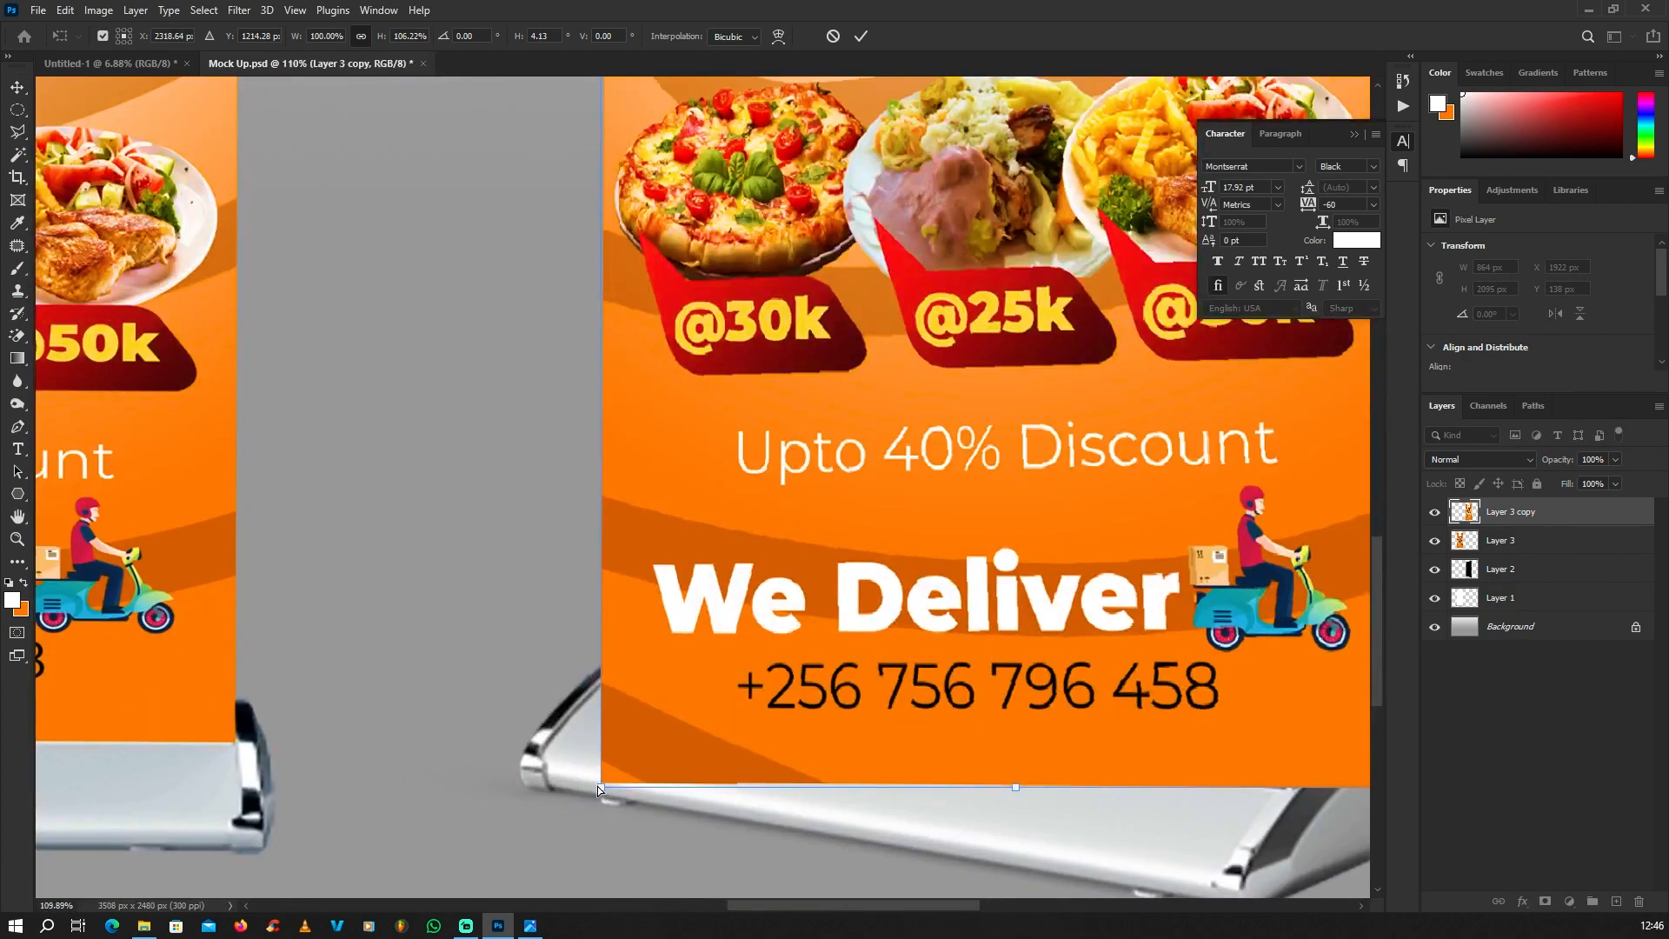
pyautogui.moveTo(607, 785); pyautogui.dragTo(612, 687)
pyautogui.scroll(-2, 411, 614)
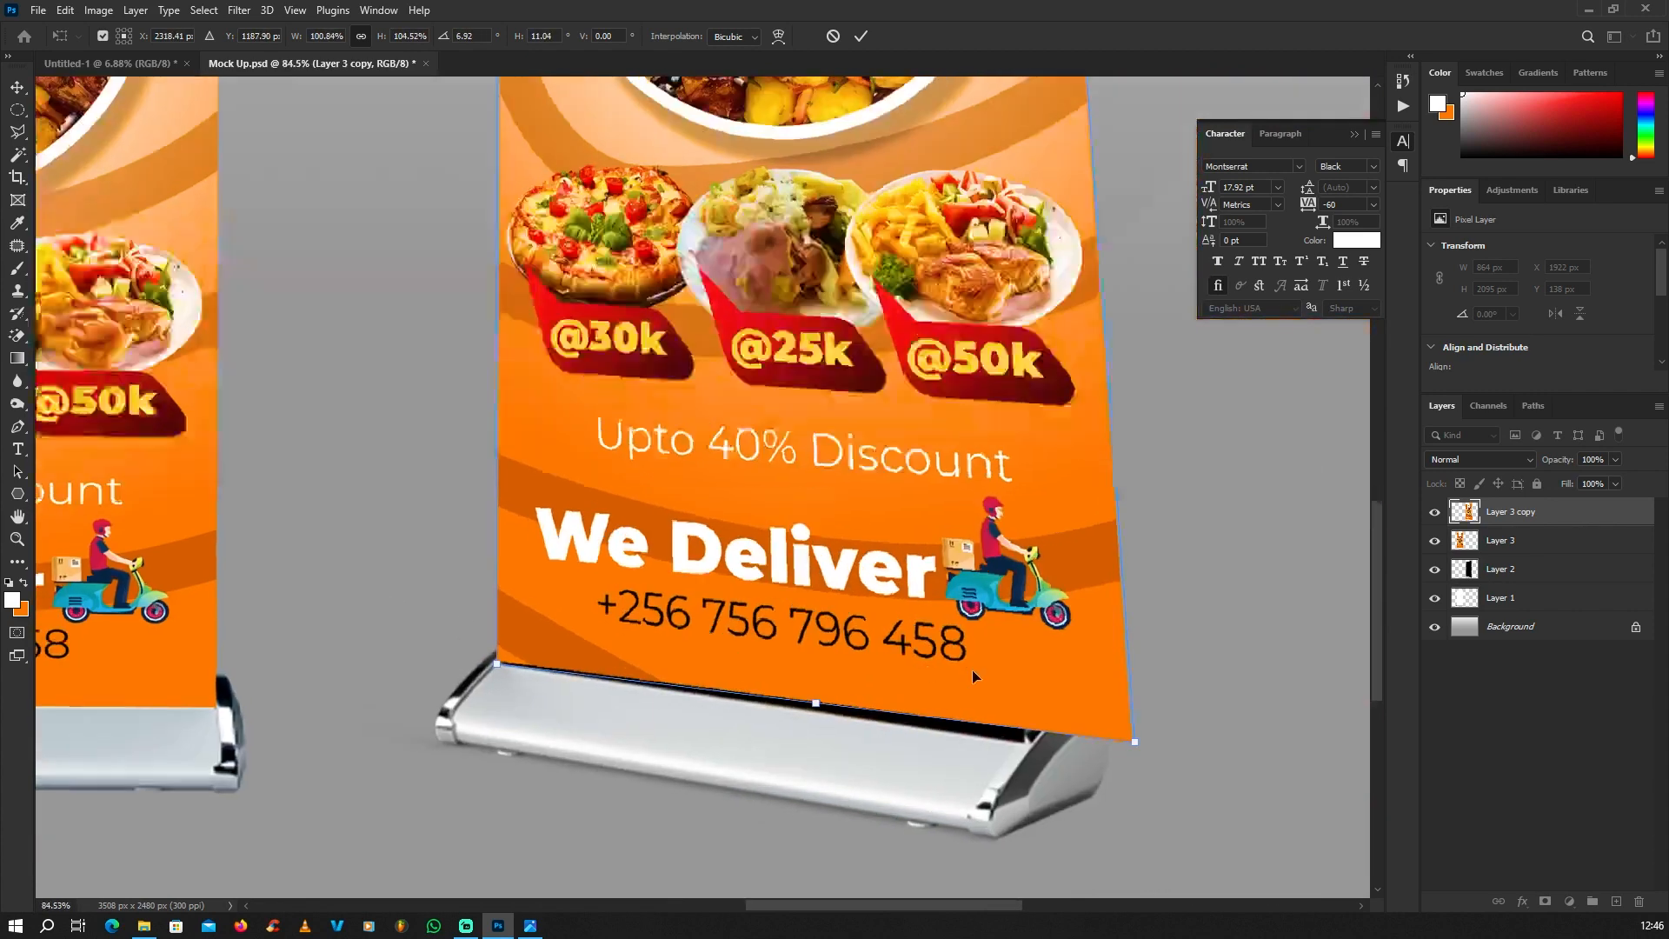
pyautogui.scroll(1, 972, 669)
pyautogui.moveTo(1152, 751); pyautogui.dragTo(1034, 754)
pyautogui.scroll(-5, 914, 691)
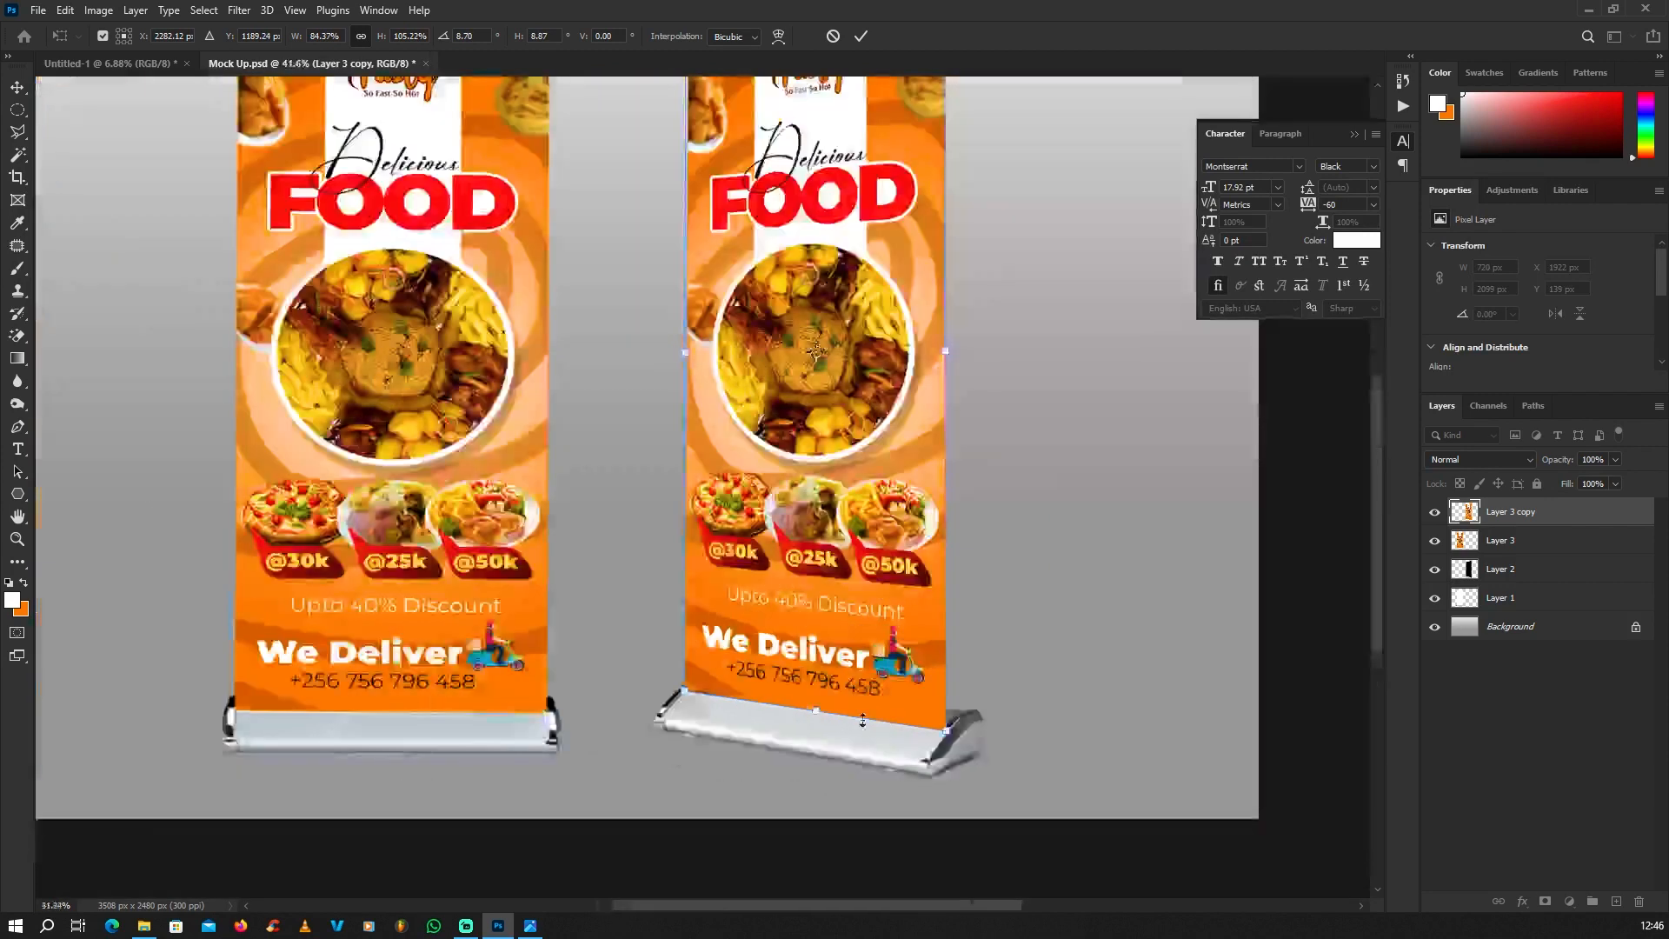
pyautogui.press('Return')
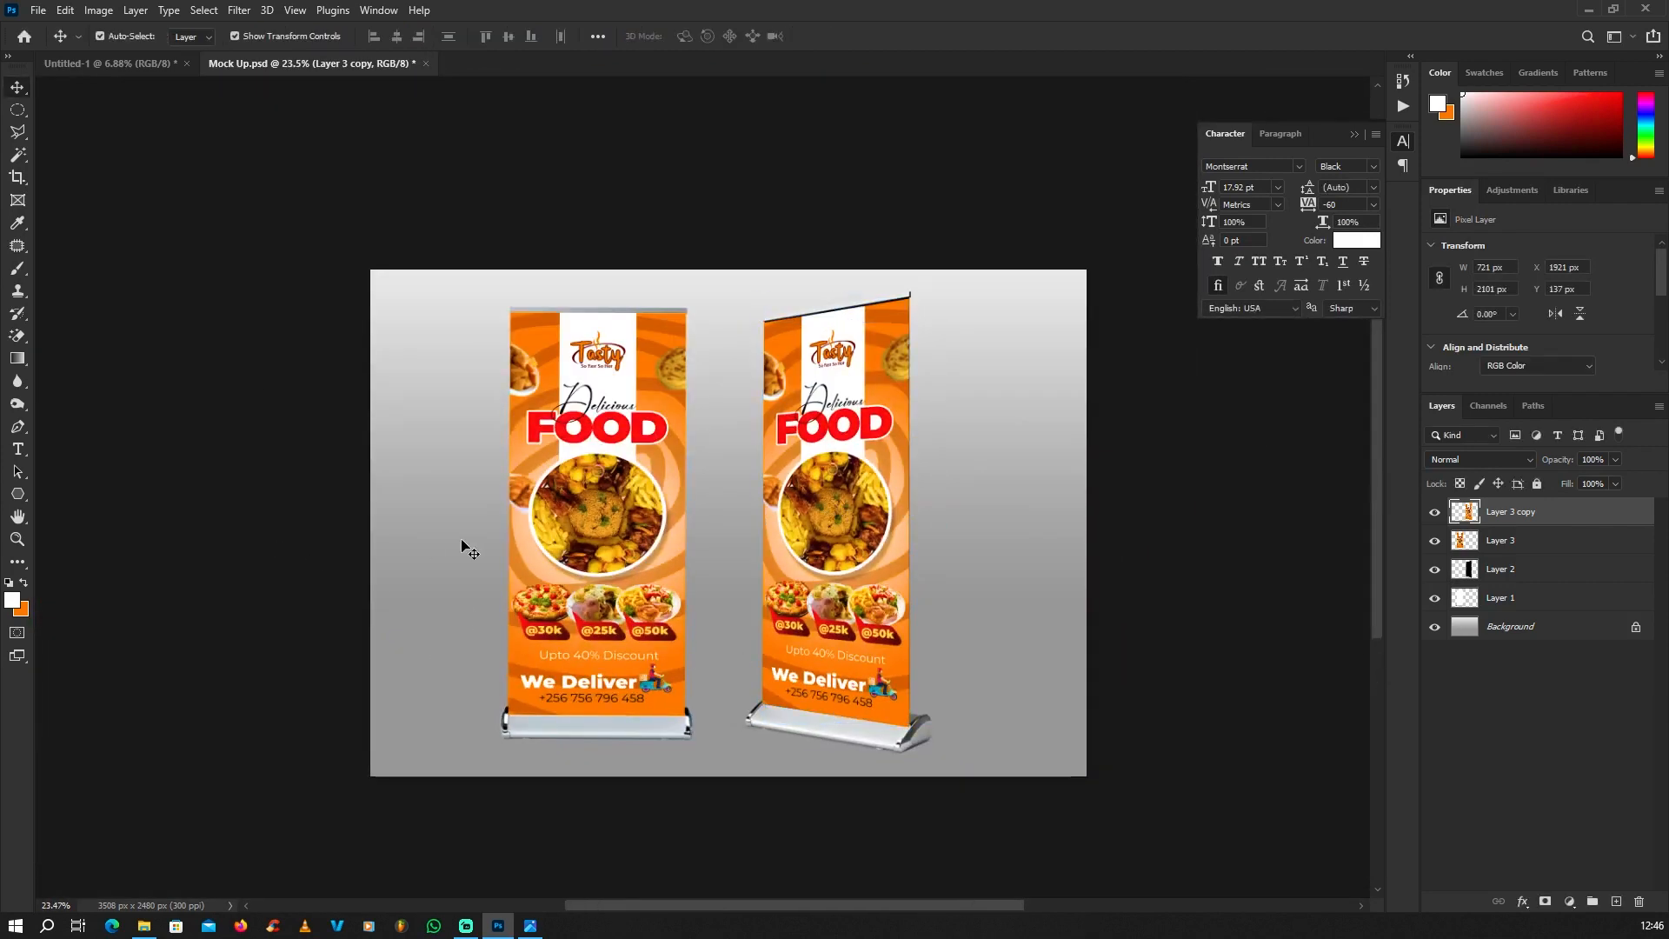
# Step: Examine the finished mockup with banners on both stands and minimize the program window
pyautogui.scroll(2, 700, 660)
pyautogui.scroll(1, 730, 671)
pyautogui.scroll(-2, 759, 681)
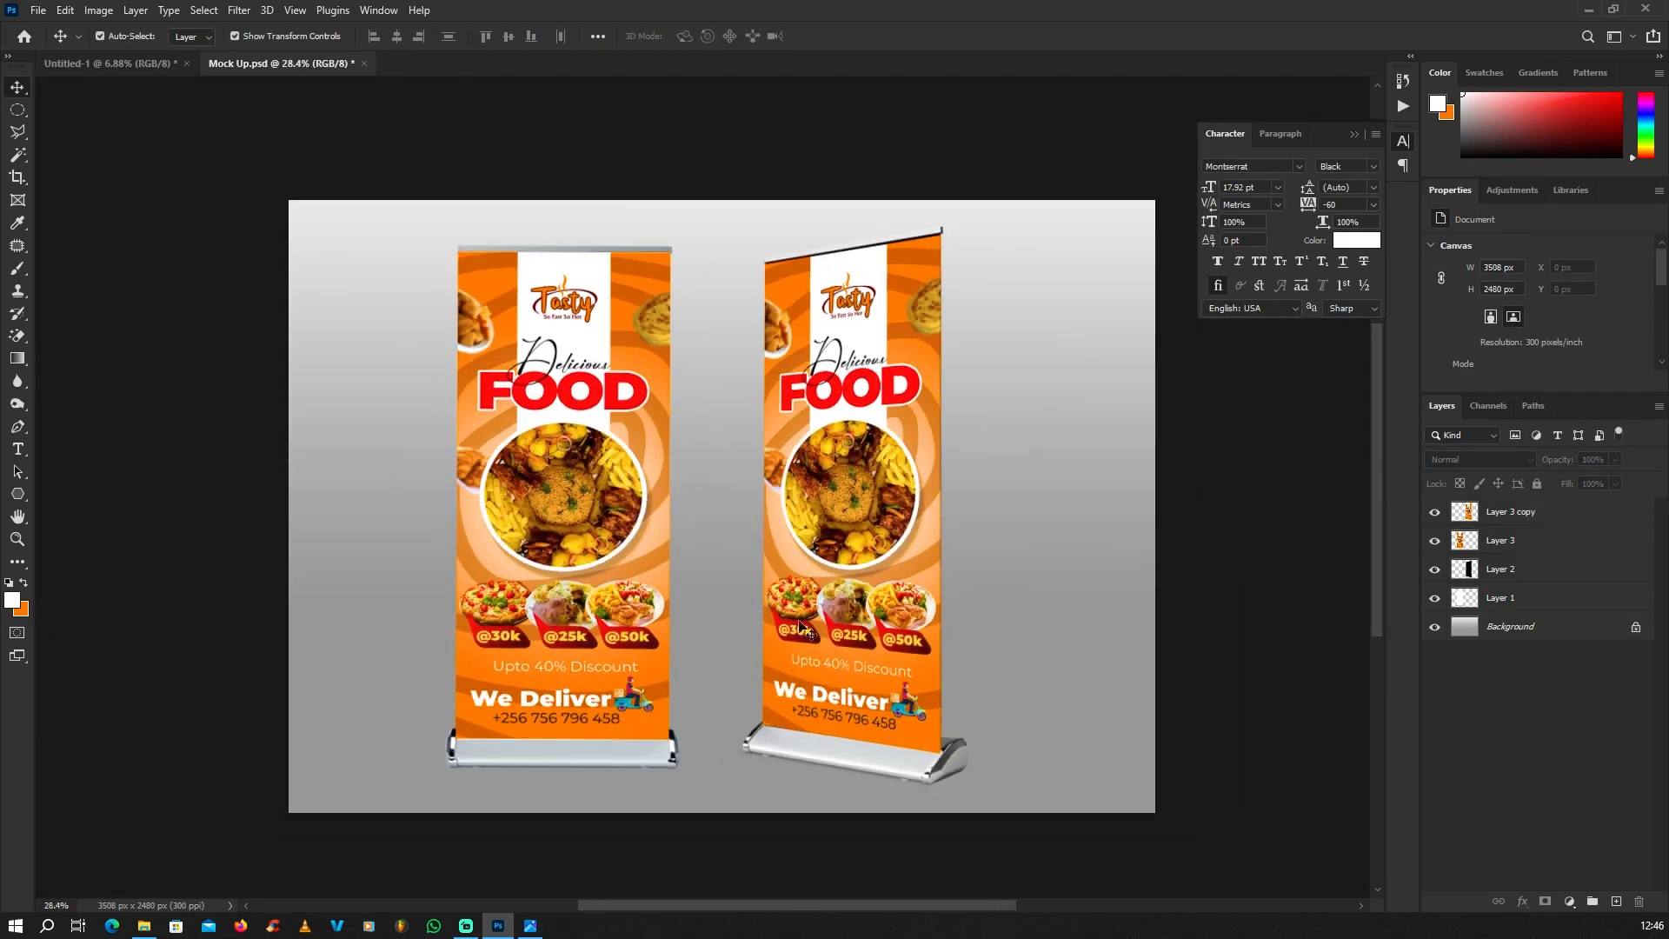
pyautogui.scroll(2, 782, 626)
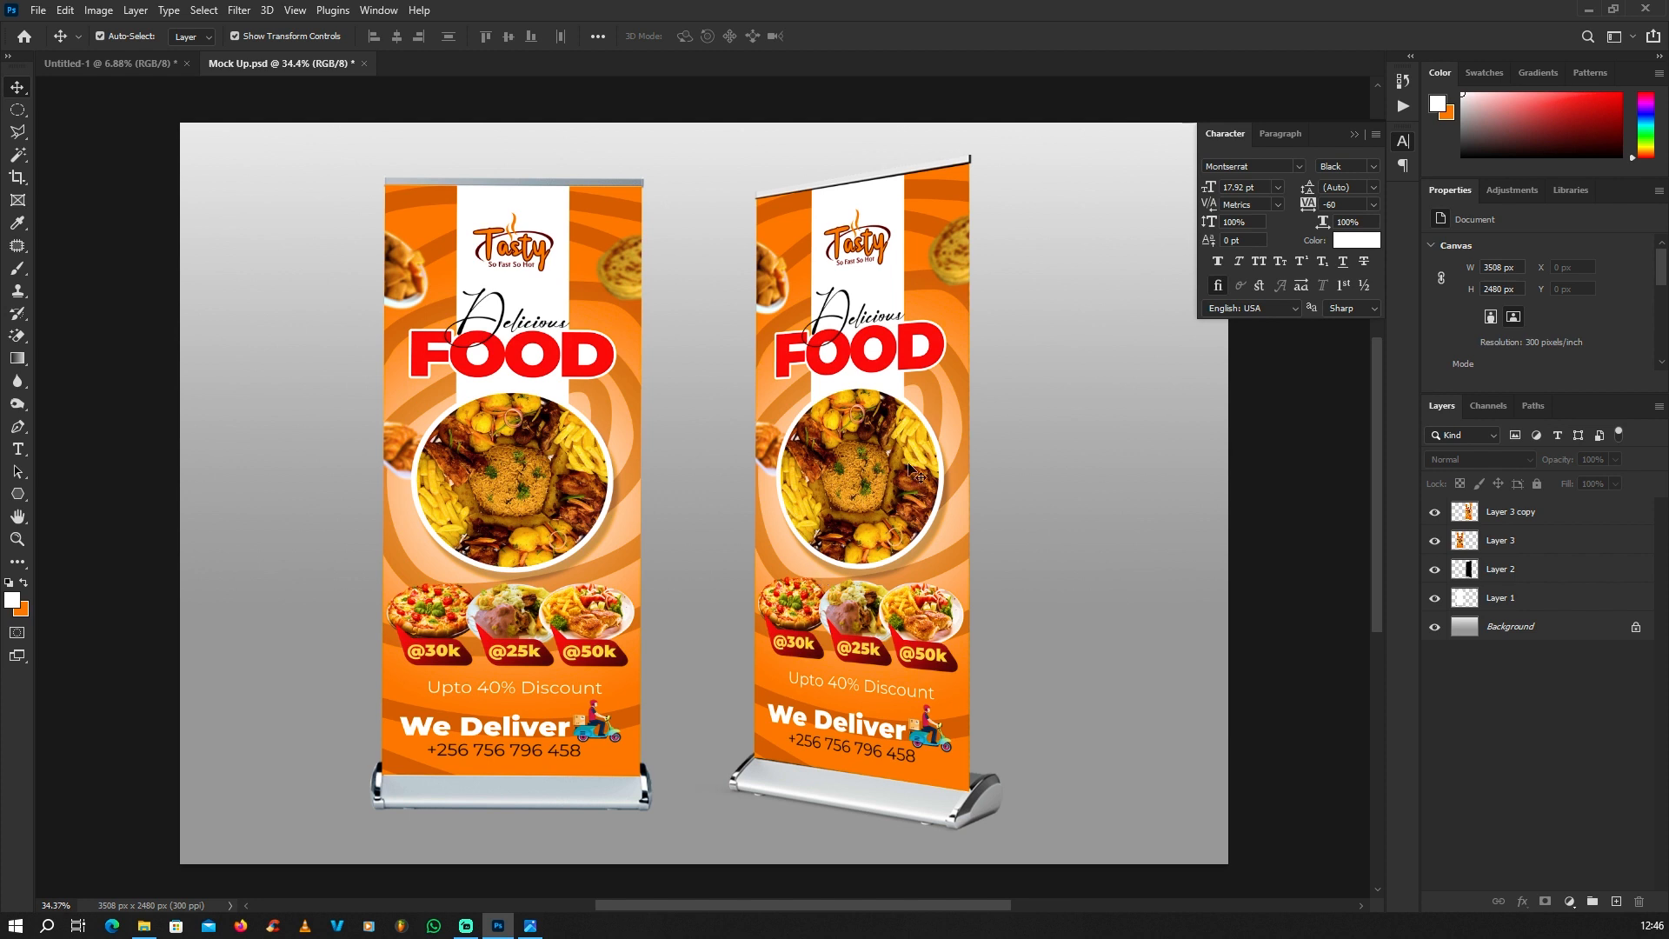
pyautogui.click(1587, 12)
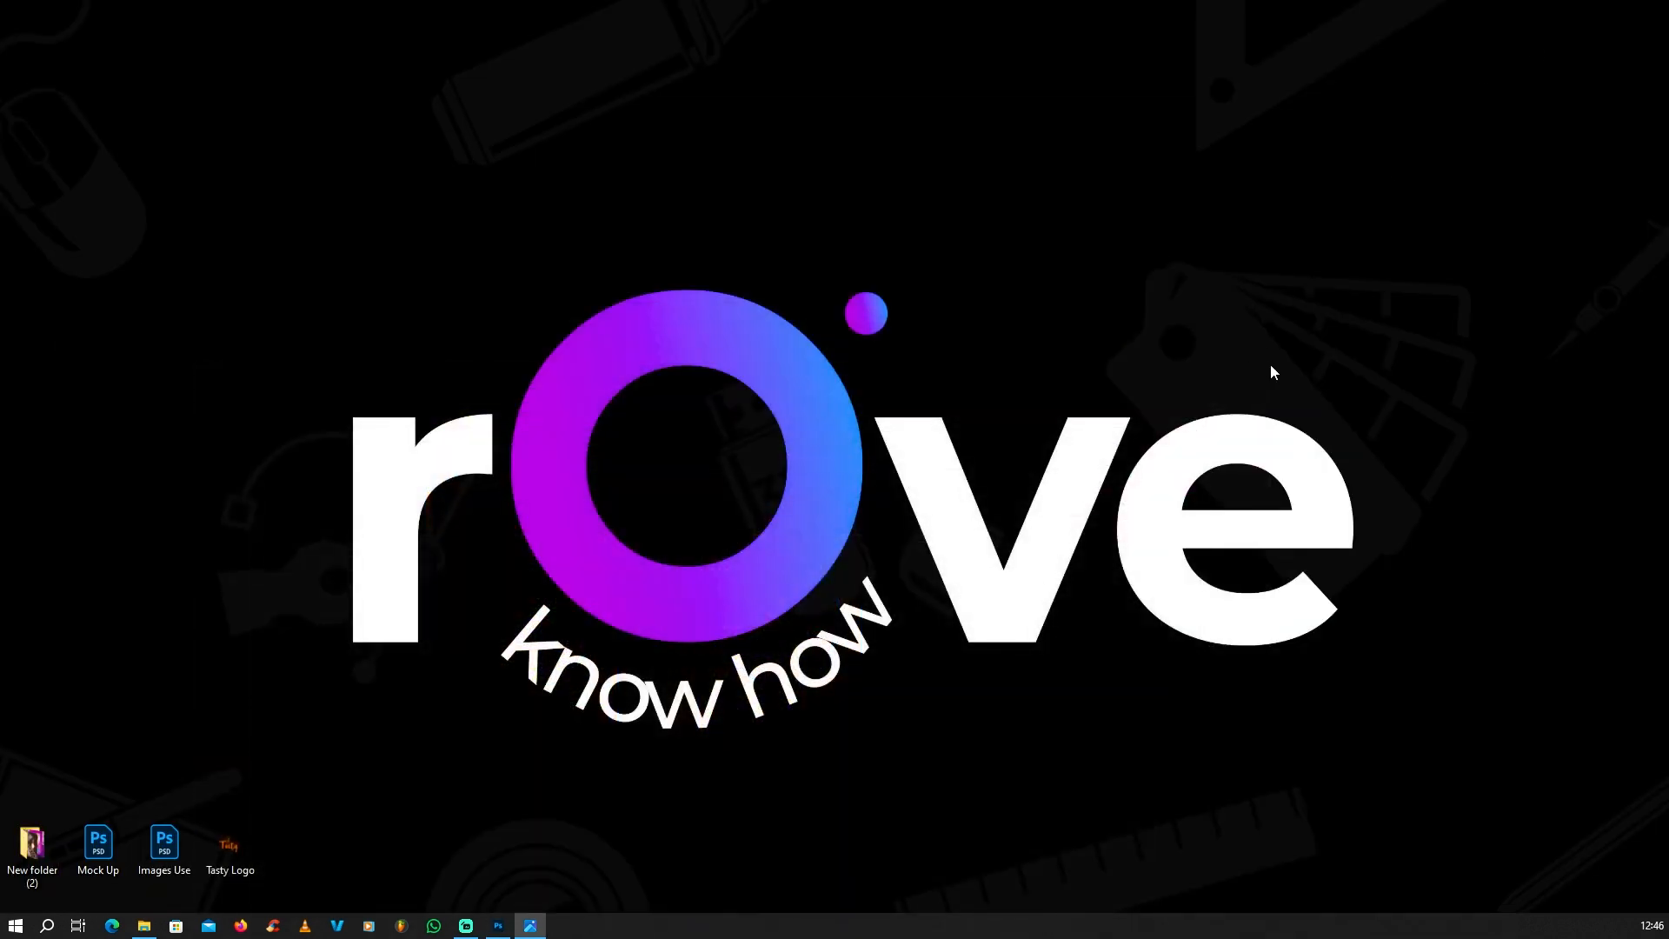